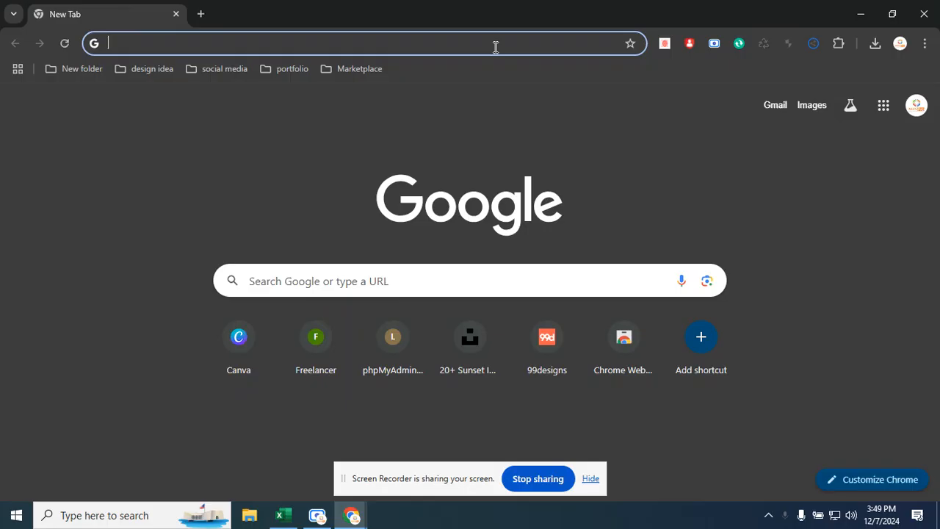
# Open the Fiverr website, fiverr.com
pyautogui.write('go')
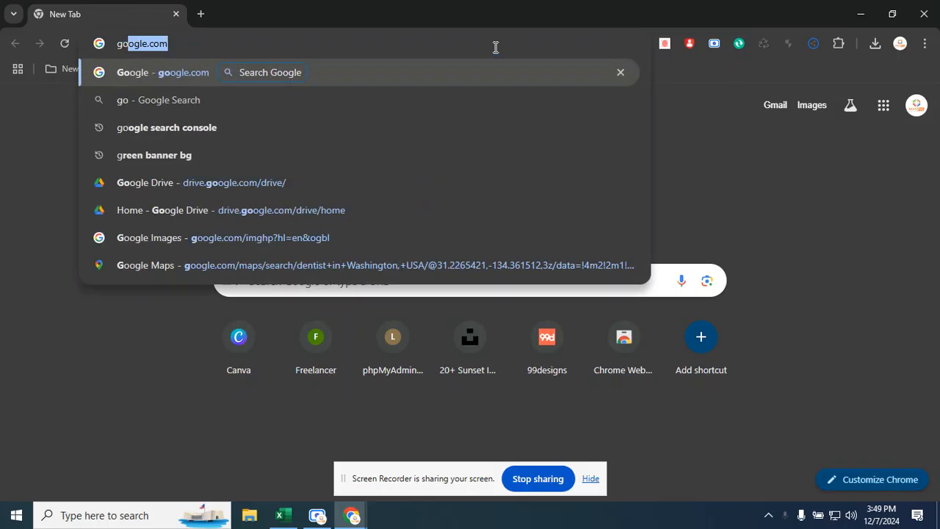
pyautogui.press('BackSpace')
pyautogui.press('BackSpace')
pyautogui.press('BackSpace')
pyautogui.write('fiverr')
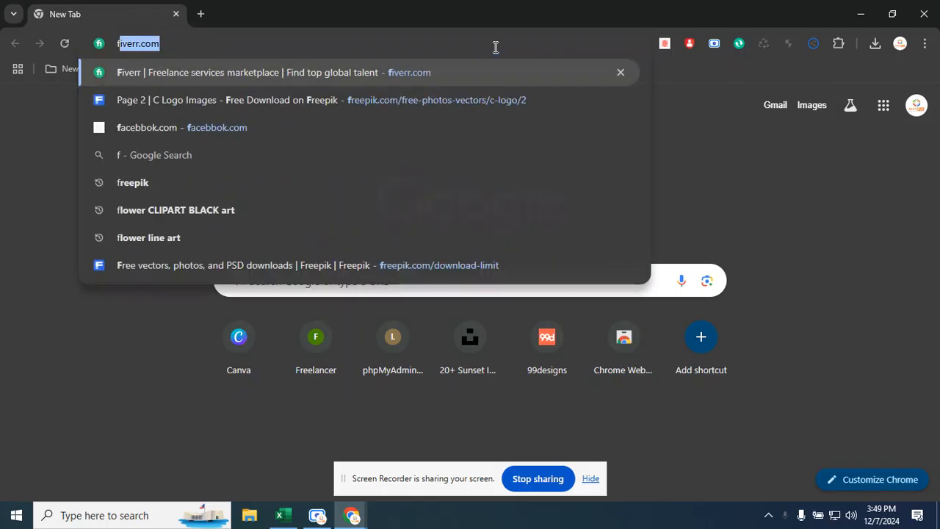
pyautogui.press('Return')
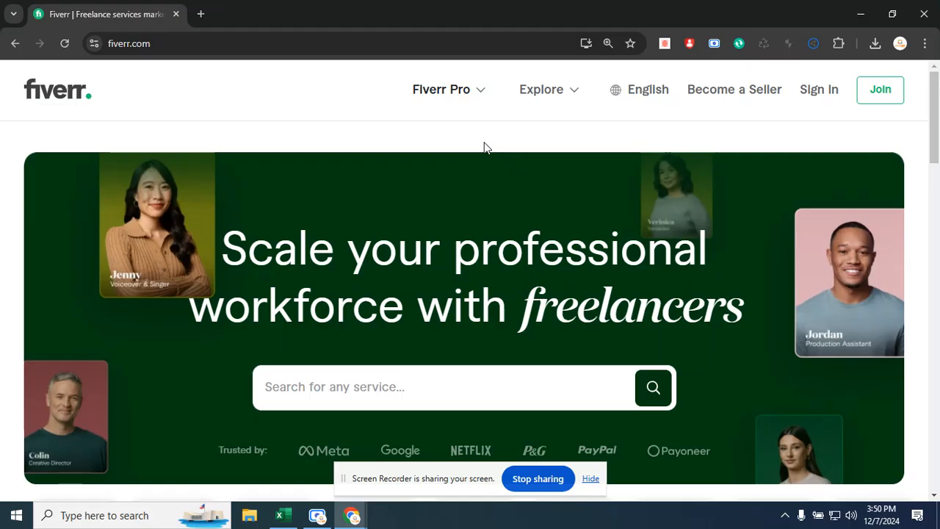
# Search the marketplace for "dashboard excel" services
pyautogui.scroll(-1, 474, 147)
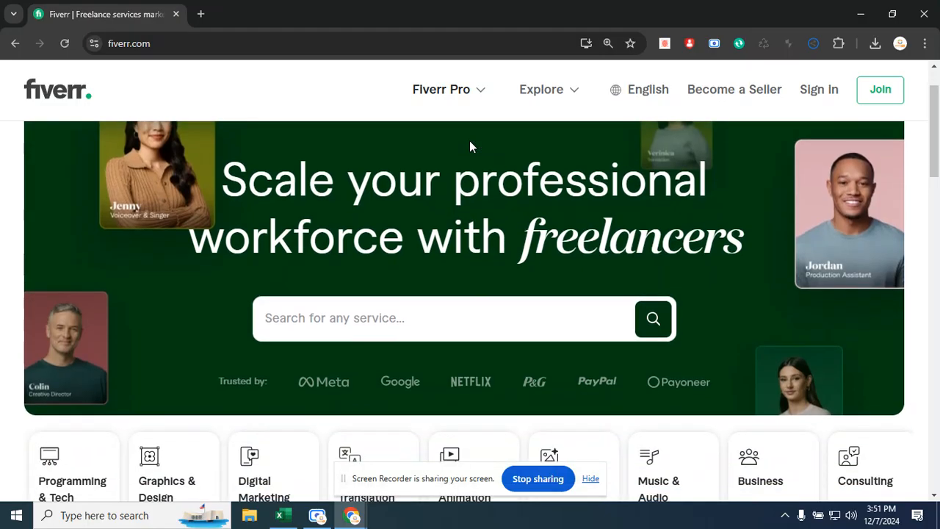
pyautogui.scroll(1, 470, 140)
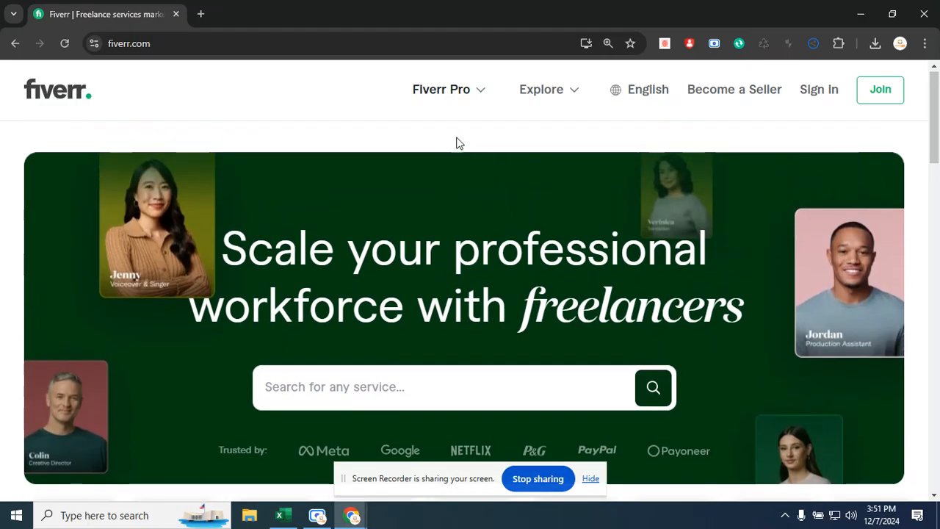
pyautogui.click(352, 388)
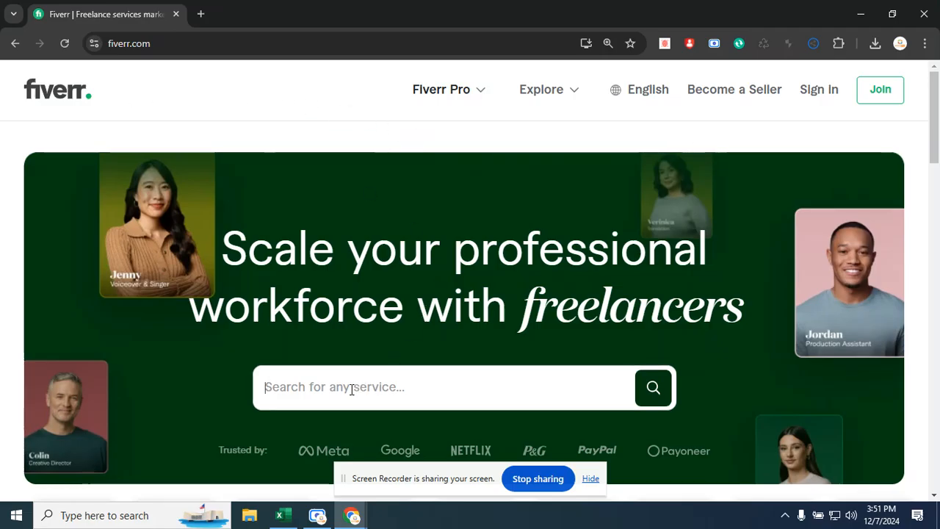
pyautogui.write('dashbo')
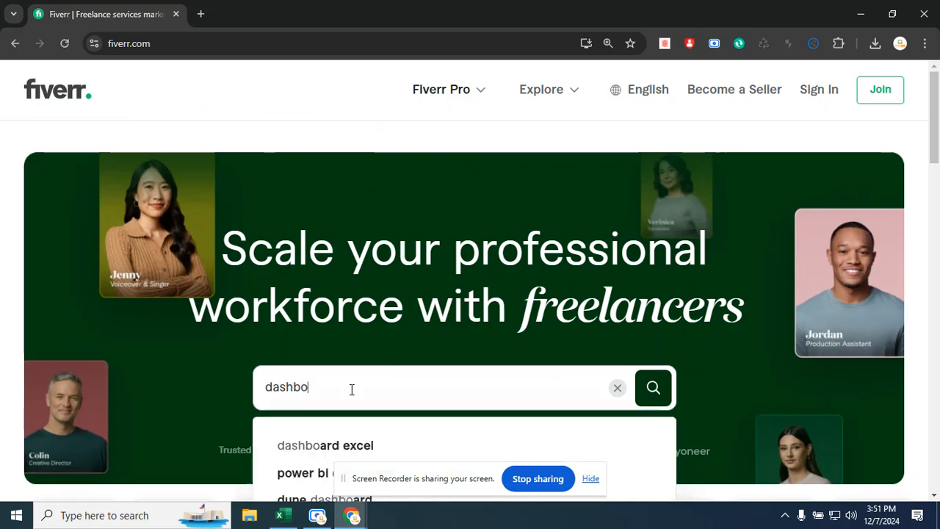
pyautogui.write('ard e')
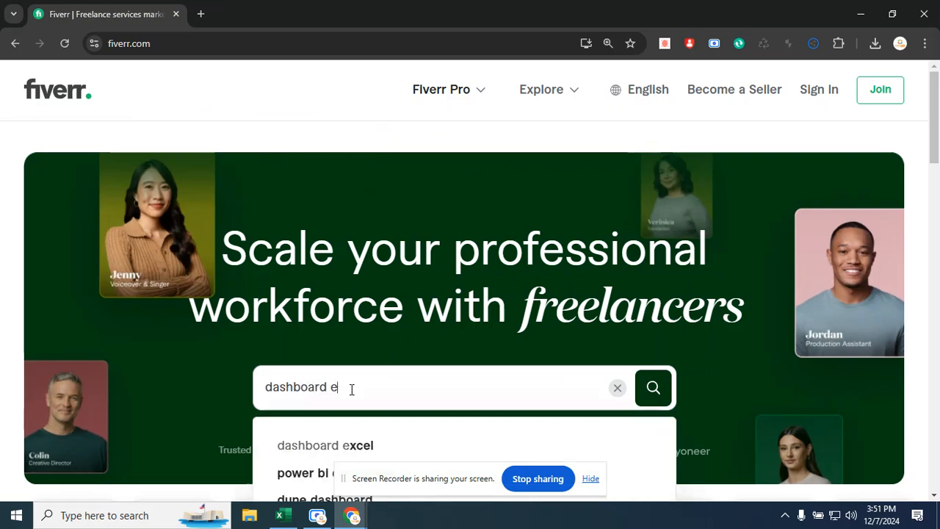
pyautogui.write('xcel')
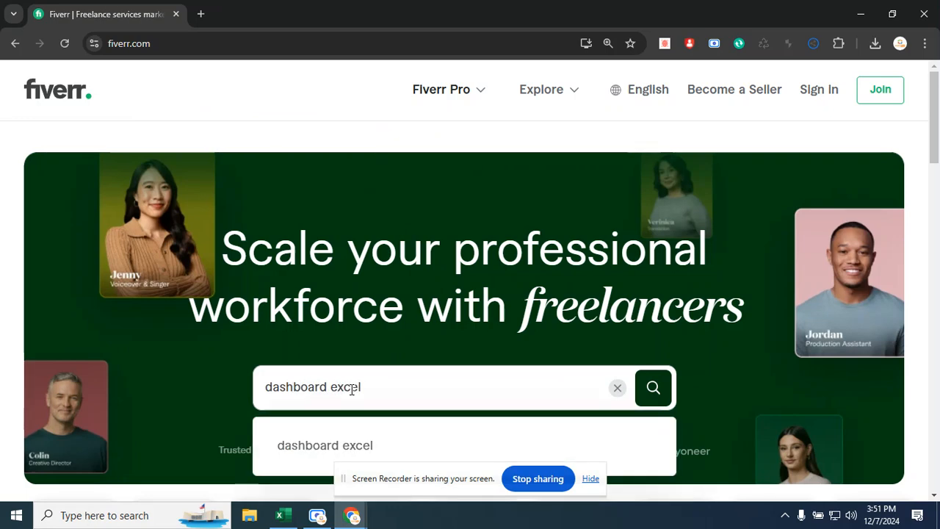
pyautogui.press('Return')
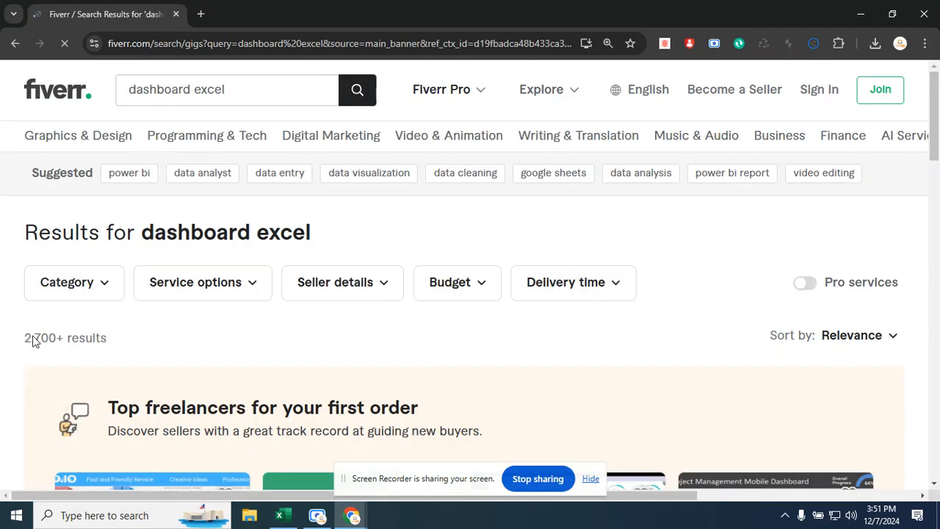
# Highlight the result count and open the gig offering analysis, dashboards, formulas and automation on google sheets and excel
pyautogui.moveTo(28, 336); pyautogui.dragTo(104, 337)
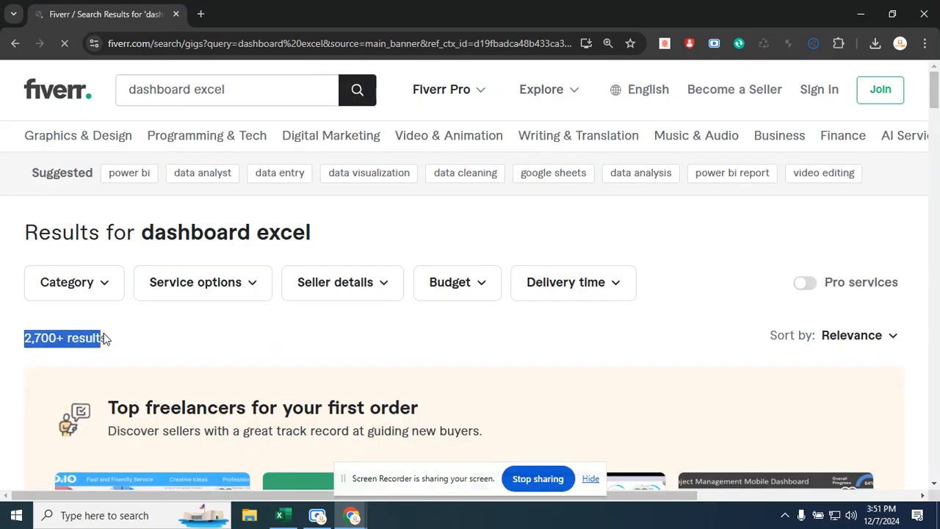
pyautogui.click(153, 340)
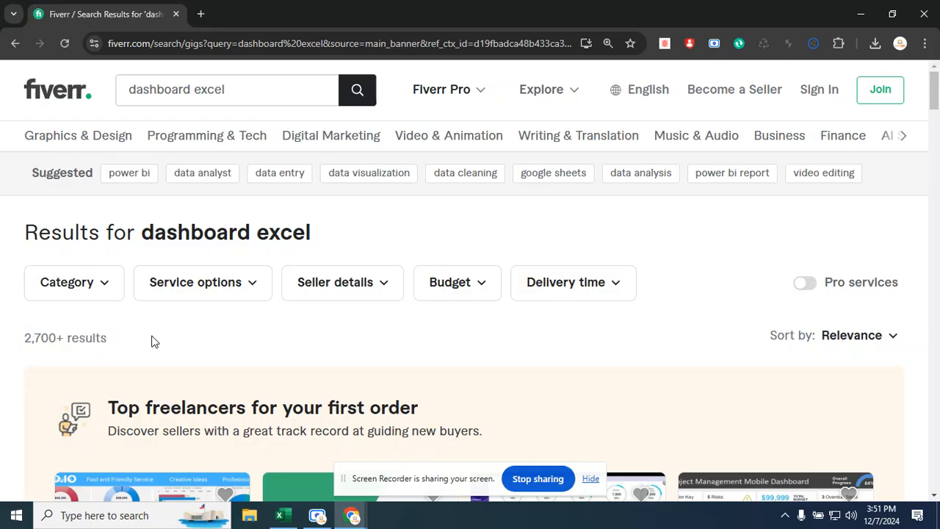
pyautogui.scroll(-4, 164, 315)
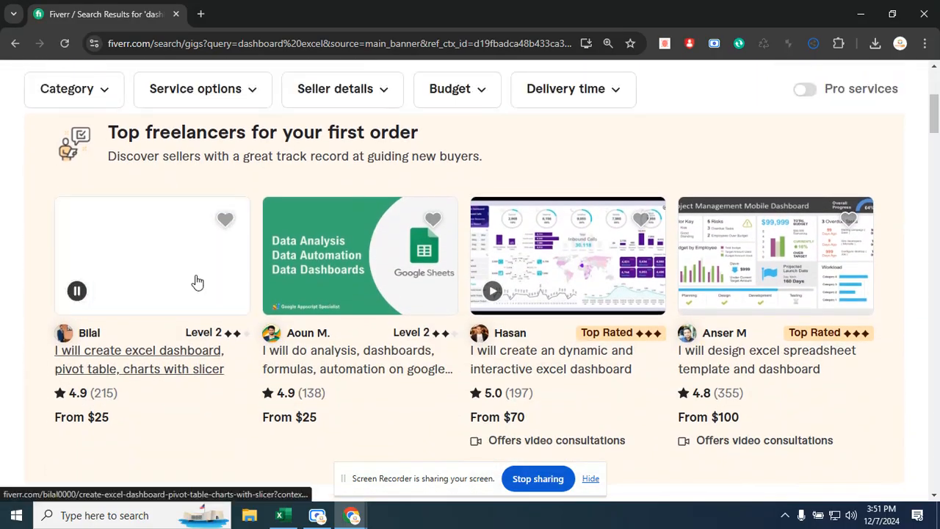
pyautogui.scroll(-1, 376, 409)
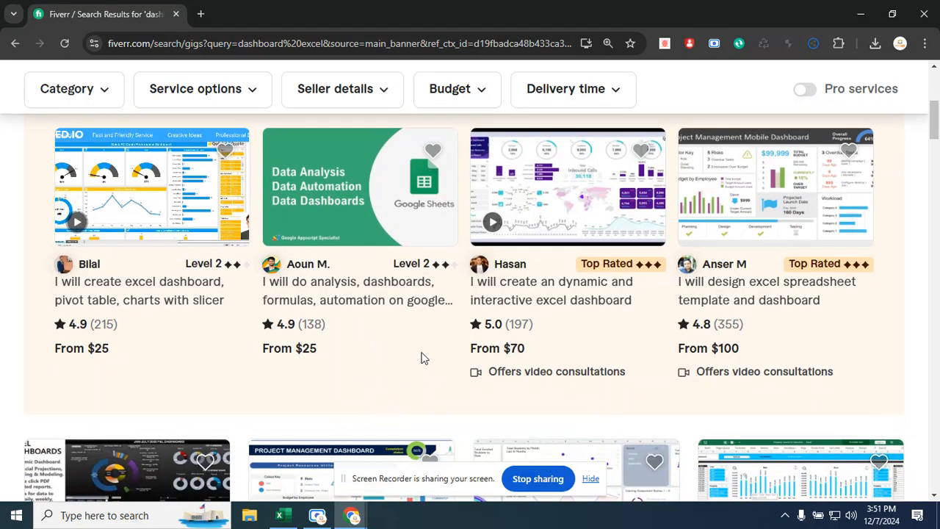
pyautogui.click(340, 285)
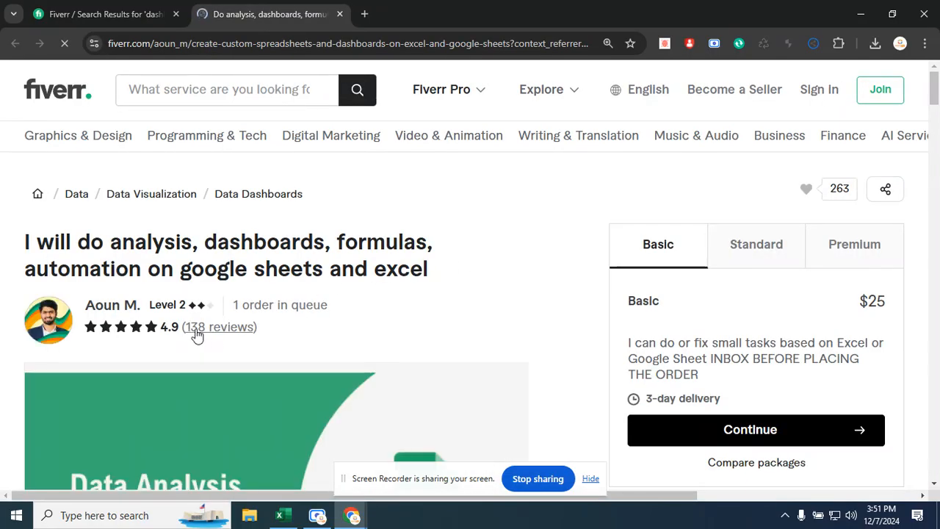
# Highlight the gig's orders in queue, and the description and price of its Basic package
pyautogui.moveTo(229, 307); pyautogui.dragTo(344, 305)
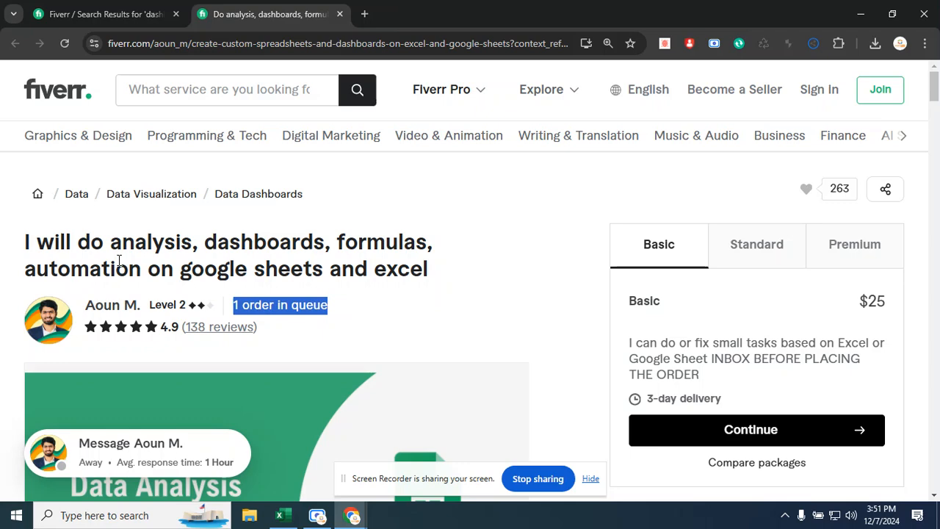
pyautogui.click(146, 247)
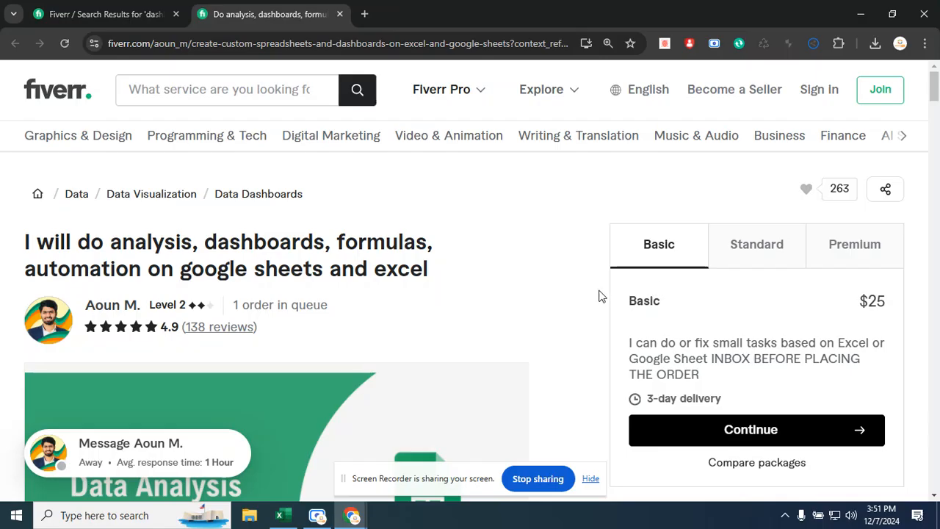
pyautogui.scroll(-1, 602, 294)
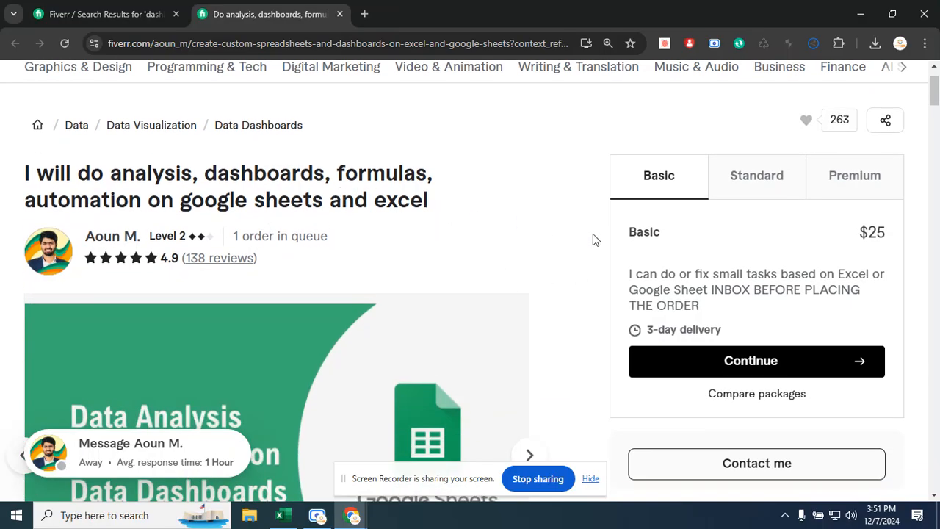
pyautogui.doubleClick(873, 232)
pyautogui.moveTo(644, 310); pyautogui.dragTo(720, 307)
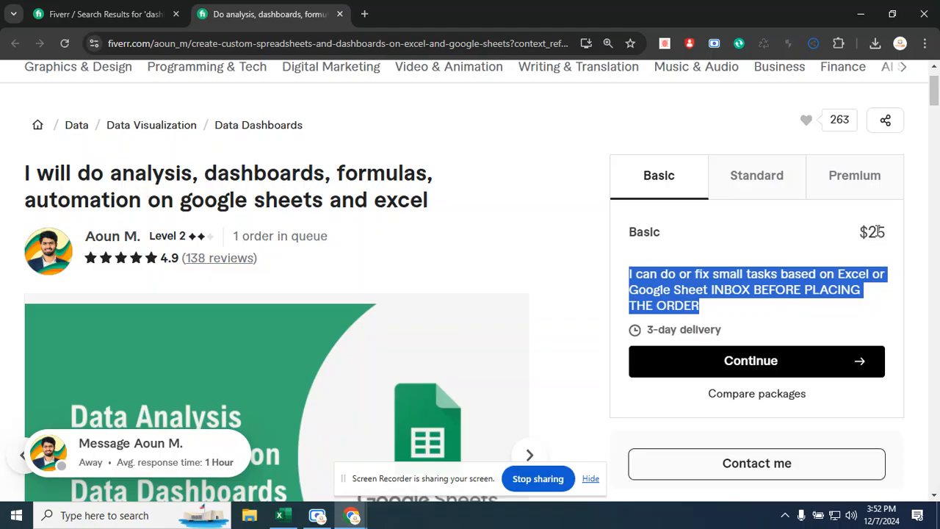
pyautogui.moveTo(868, 233); pyautogui.dragTo(903, 235)
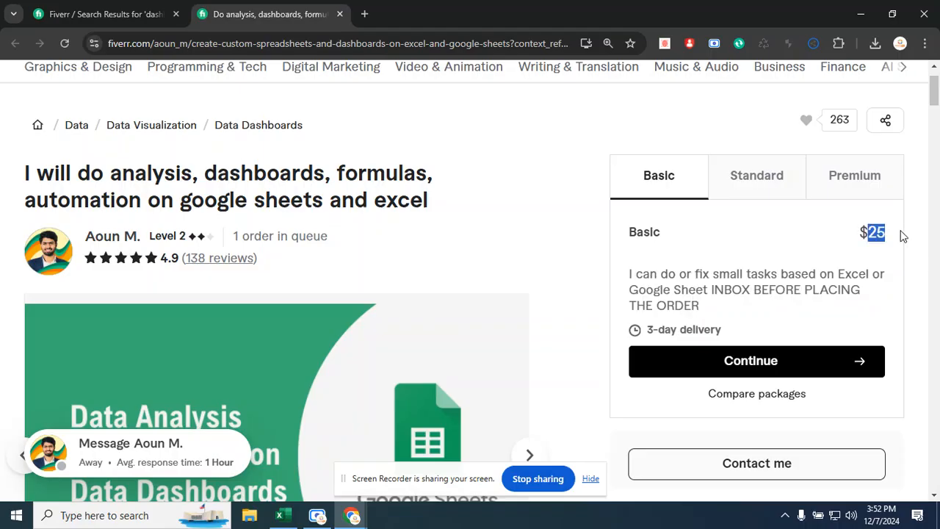
# Show the gig's Standard package and highlight its price and part of its description
pyautogui.click(752, 189)
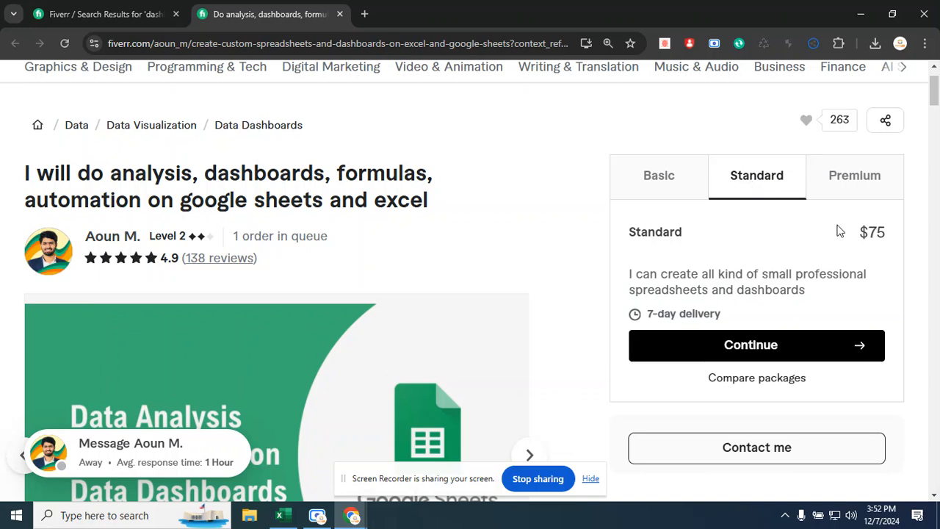
pyautogui.moveTo(860, 229); pyautogui.dragTo(887, 231)
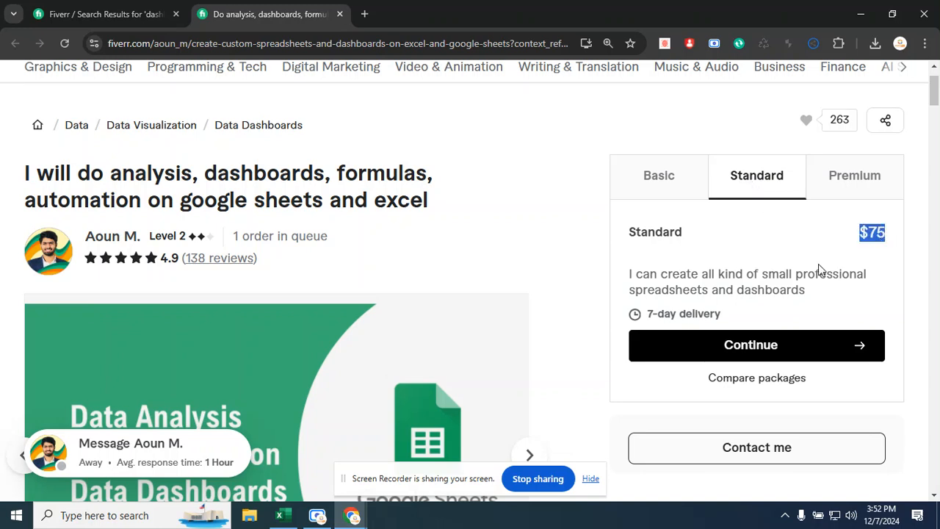
pyautogui.moveTo(777, 273); pyautogui.dragTo(850, 273)
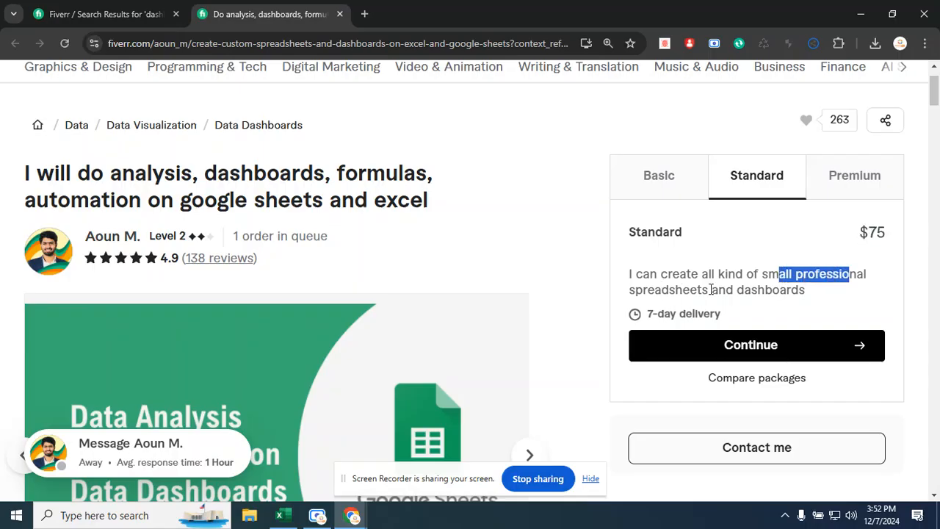
pyautogui.click(714, 255)
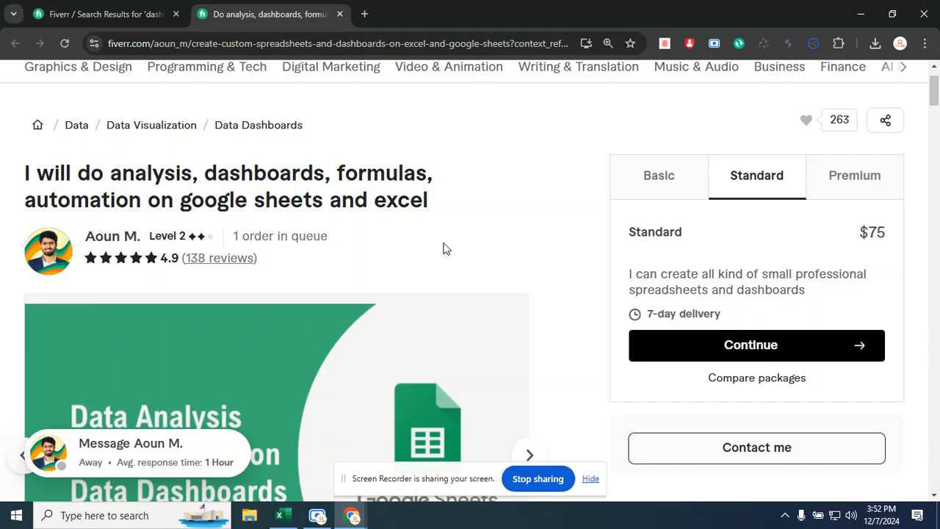
# Browse the gig's gallery images and view the Sales Insights dashboard sample and the following image in full screen
pyautogui.scroll(-2, 444, 248)
pyautogui.scroll(-1, 505, 292)
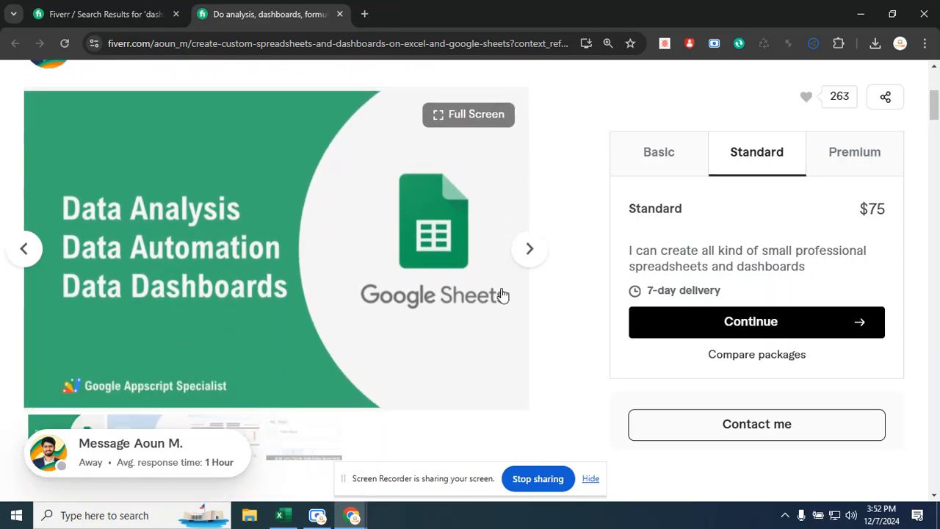
pyautogui.click(530, 250)
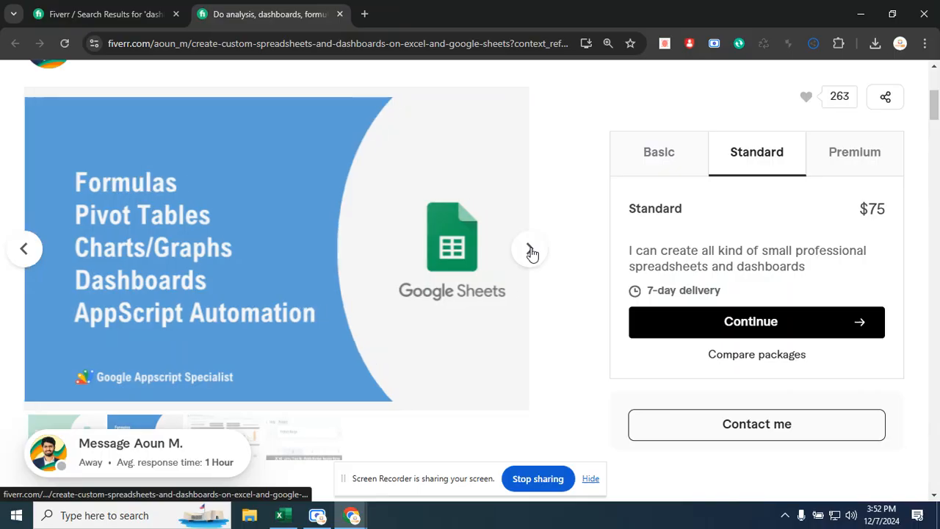
pyautogui.click(529, 251)
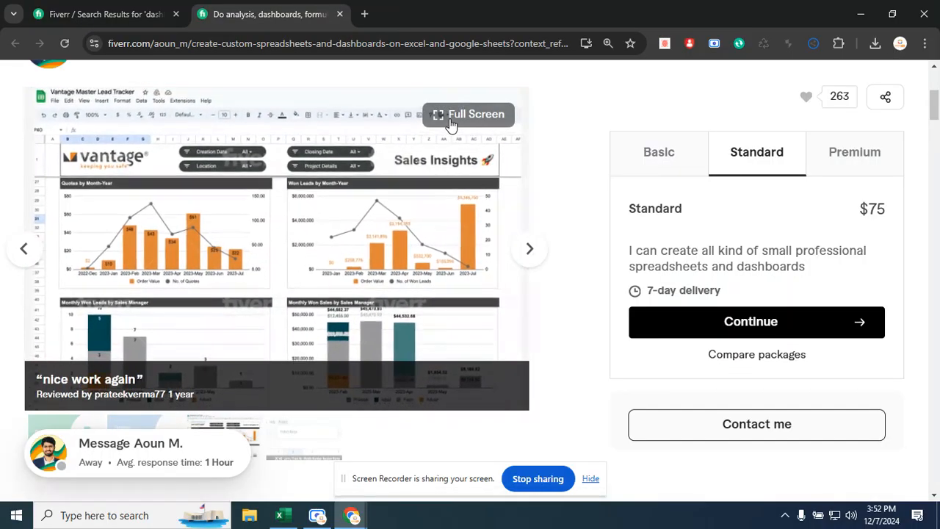
pyautogui.click(451, 120)
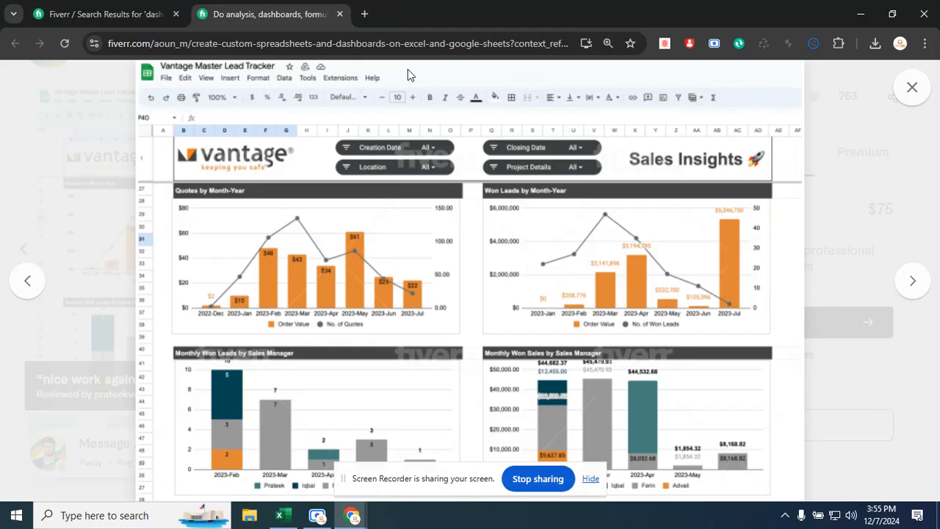
pyautogui.click(916, 293)
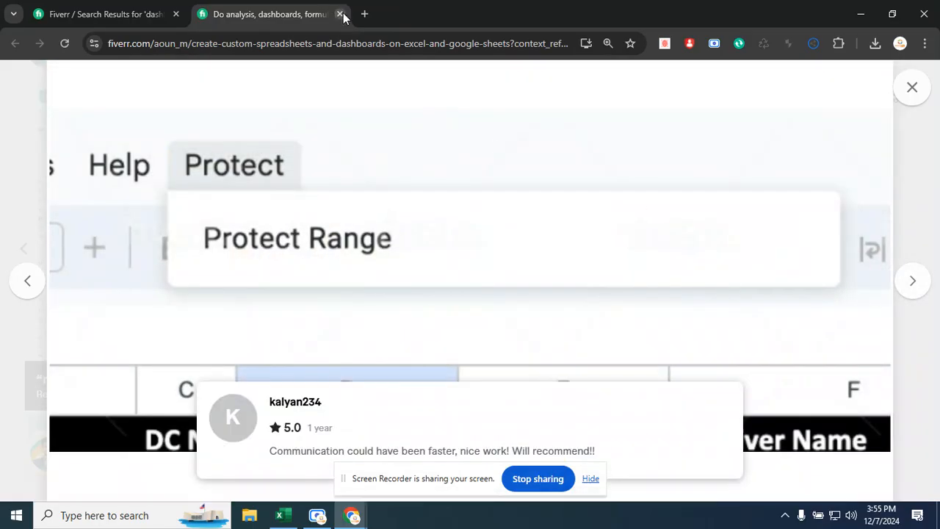
# Close this gig and open the Excel graphs, charts, dashboards and macros gig with the dark P&L dashboard thumbnail from the results
pyautogui.hotkey('ctrl', 'w')
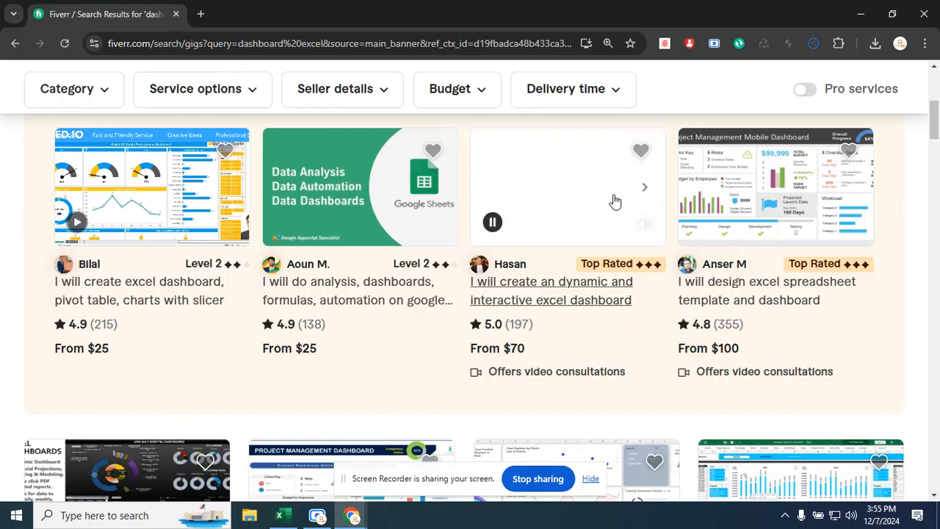
pyautogui.scroll(-2, 590, 205)
pyautogui.click(194, 349)
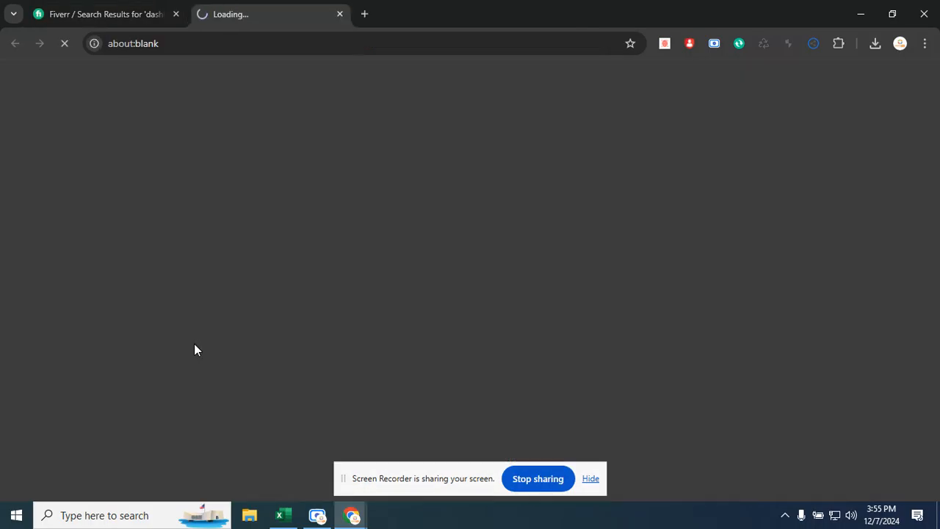
# Examine the gig's gallery and show the sample image with the Australia sales map, alongside the Basic package details
pyautogui.scroll(-2, 349, 246)
pyautogui.scroll(-1, 348, 246)
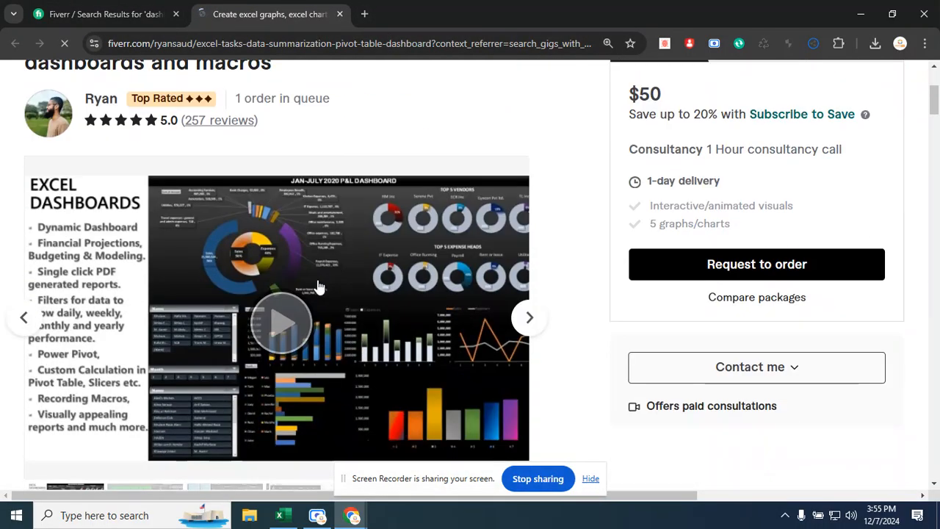
pyautogui.scroll(-3, 327, 294)
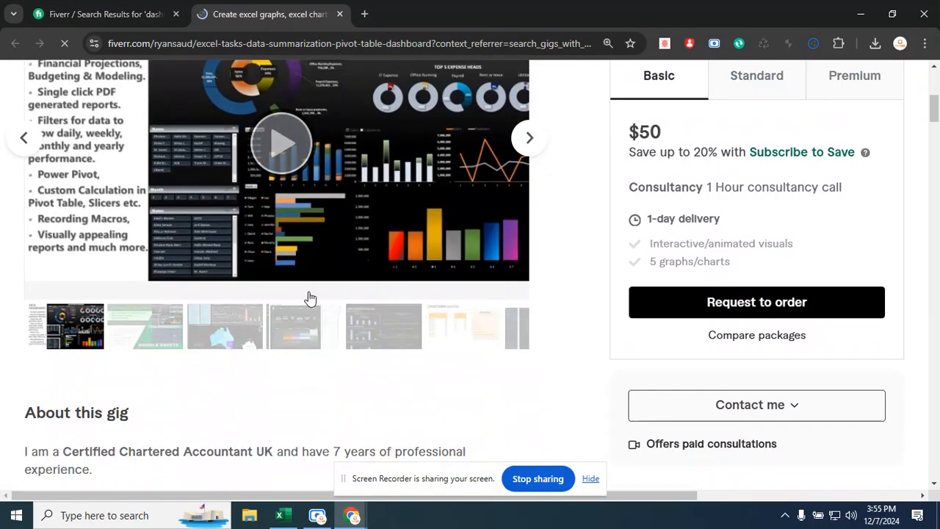
pyautogui.click(241, 305)
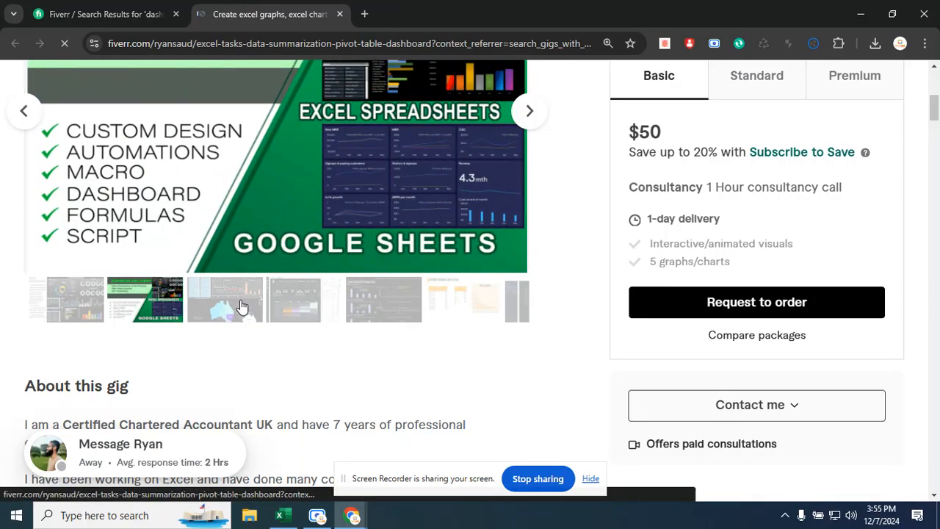
pyautogui.scroll(3, 272, 312)
pyautogui.scroll(-1, 300, 314)
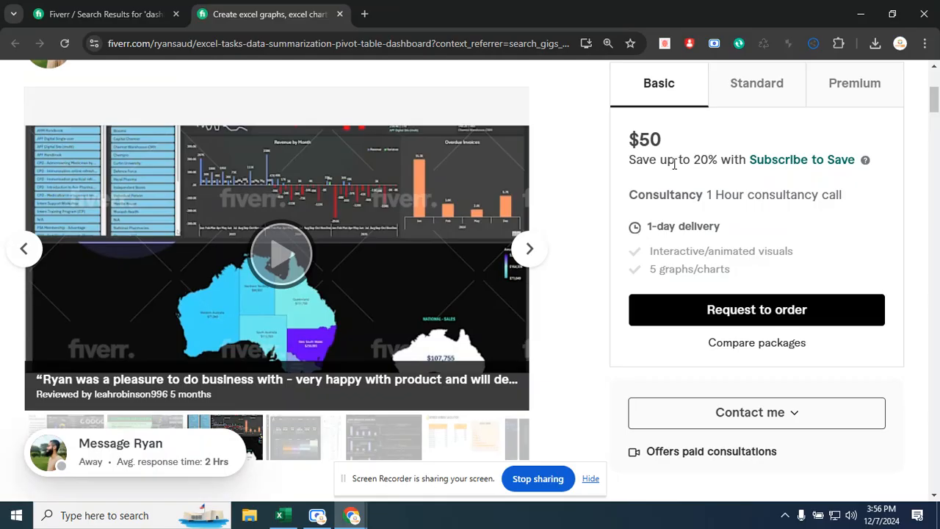
# Close the open Fiverr gig and switch to the Ecommerce Sales Analysis workbook in Excel
pyautogui.click(281, 517)
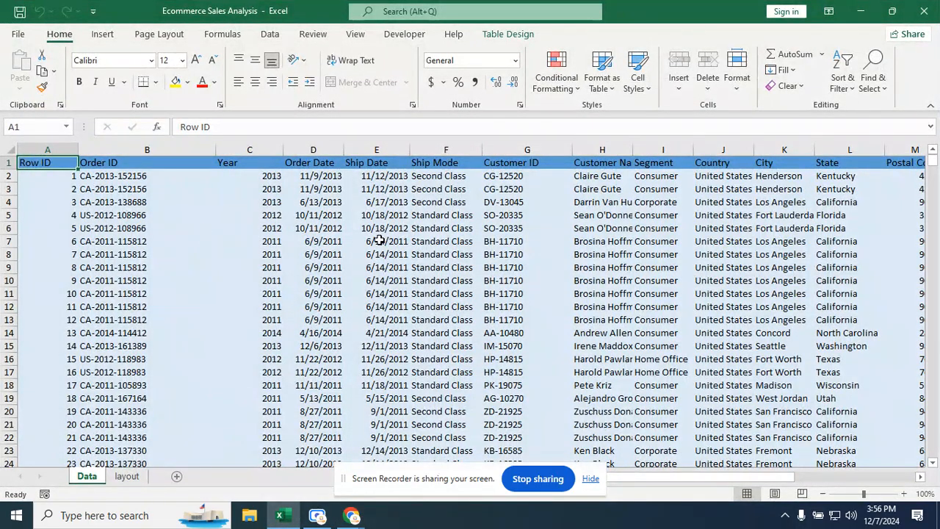
pyautogui.click(288, 518)
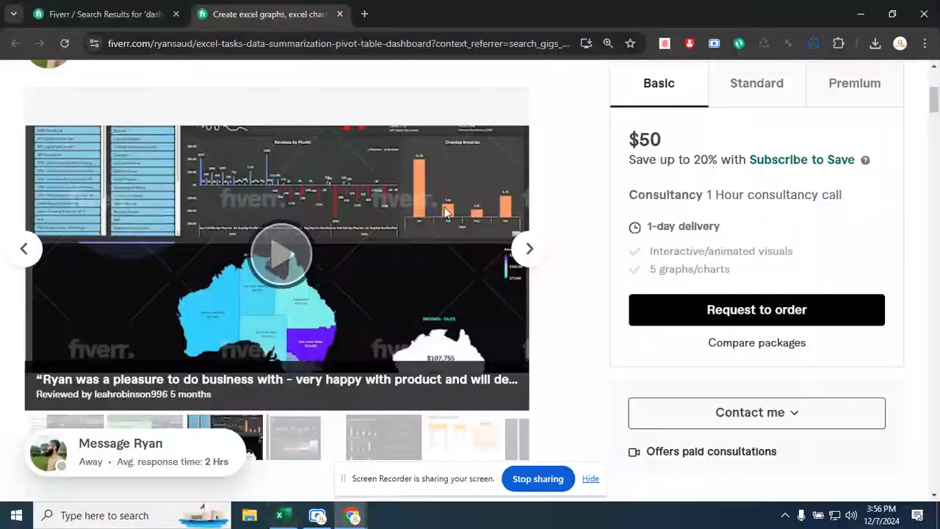
pyautogui.click(340, 14)
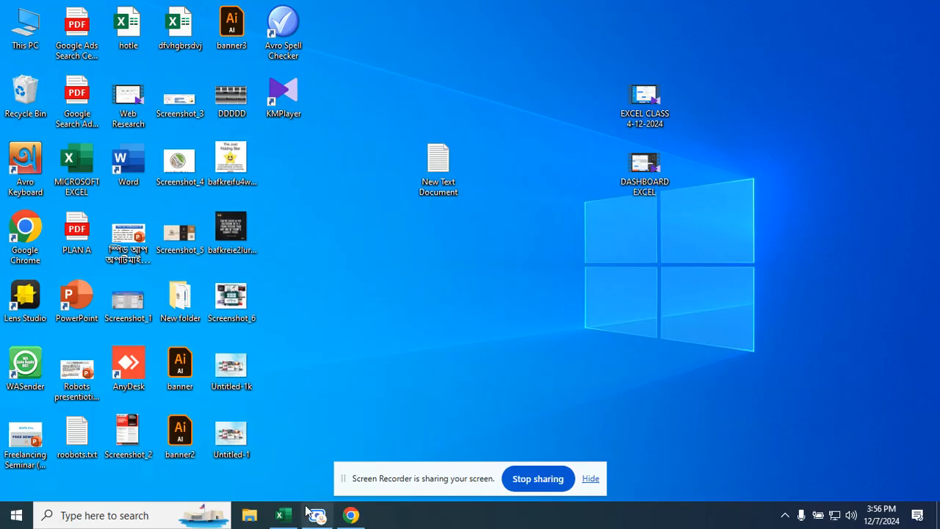
pyautogui.click(280, 515)
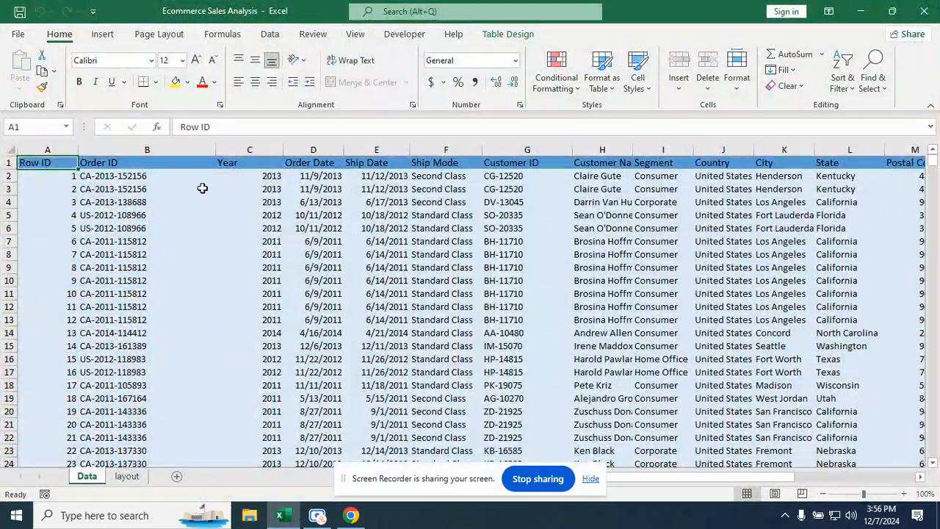
# Walk through the Data sheet's header row column by column from Row ID to Profit to review its fields
pyautogui.keyDown('ctrl'); pyautogui.scroll(3, 172, 215); pyautogui.keyUp('ctrl')
pyautogui.keyDown('ctrl'); pyautogui.scroll(1, 171, 215); pyautogui.keyUp('ctrl')
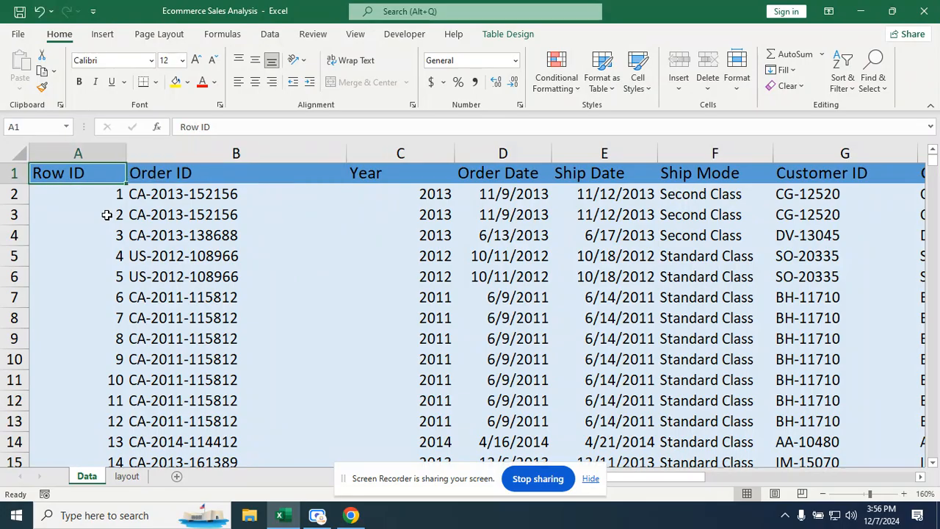
pyautogui.press('Right')
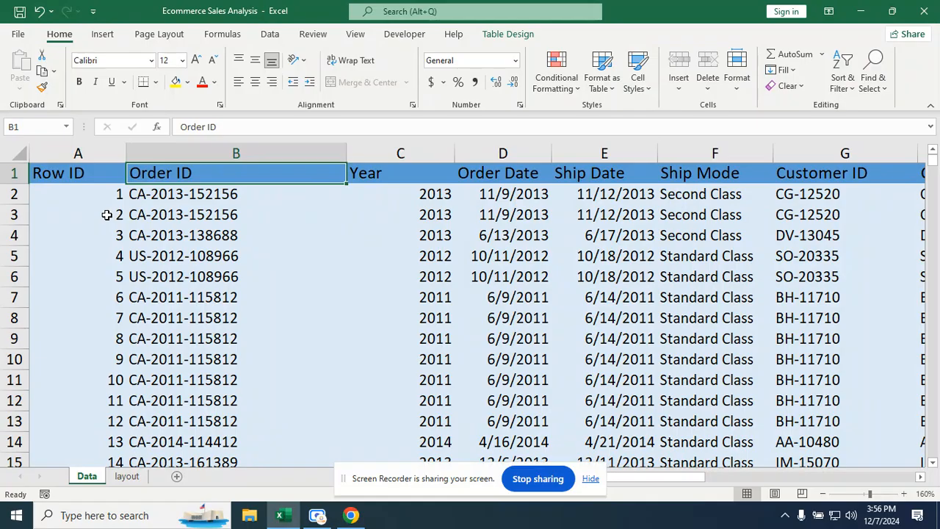
pyautogui.press('Right')
pyautogui.press('Right')
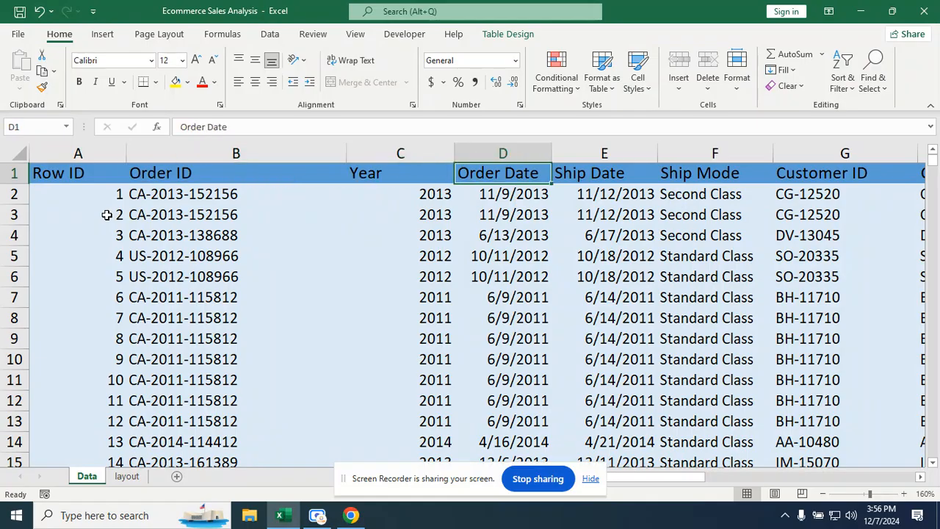
pyautogui.press('Right')
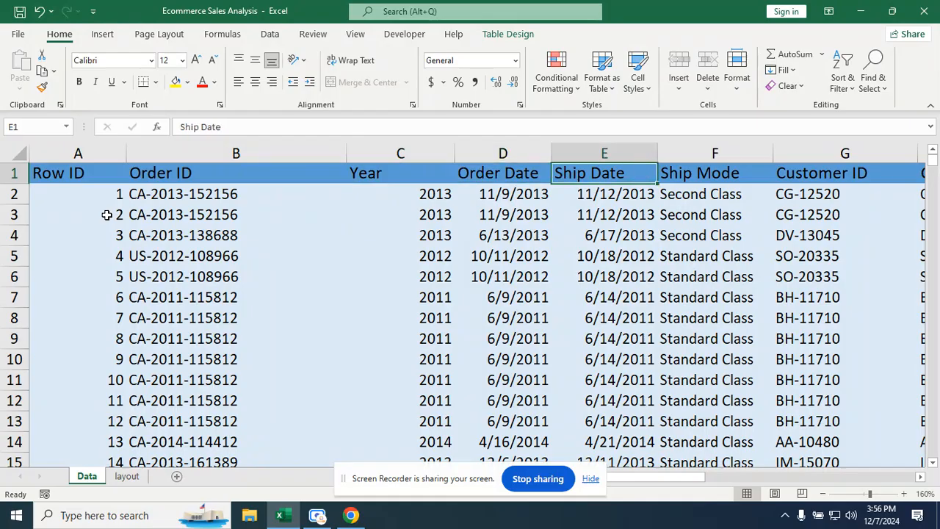
pyautogui.press('Right')
pyautogui.press('Right')
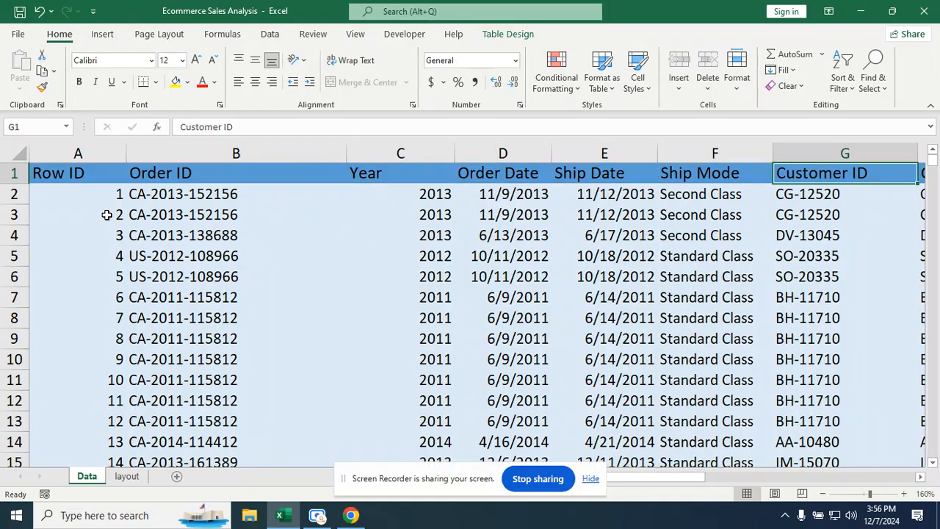
pyautogui.press('Right')
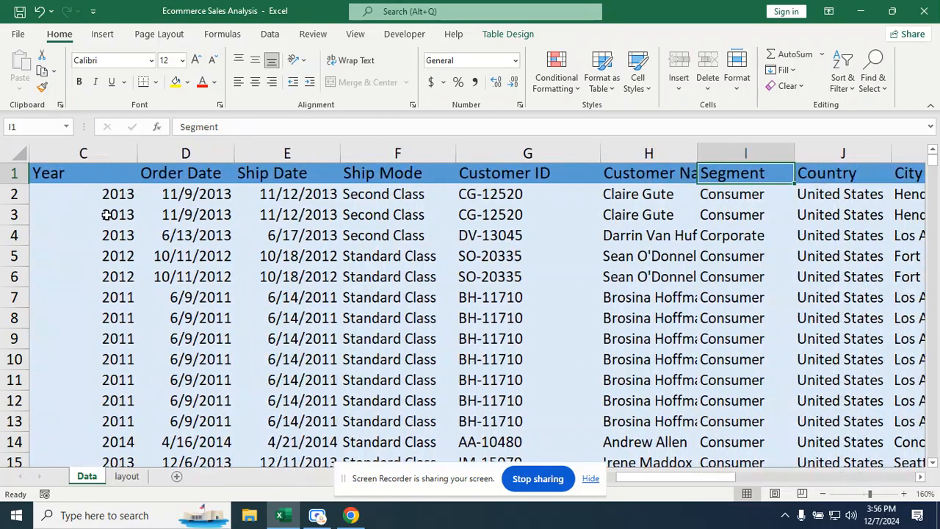
pyautogui.press('Right')
pyautogui.press('Right')
pyautogui.press('Right')
pyautogui.press('Right')
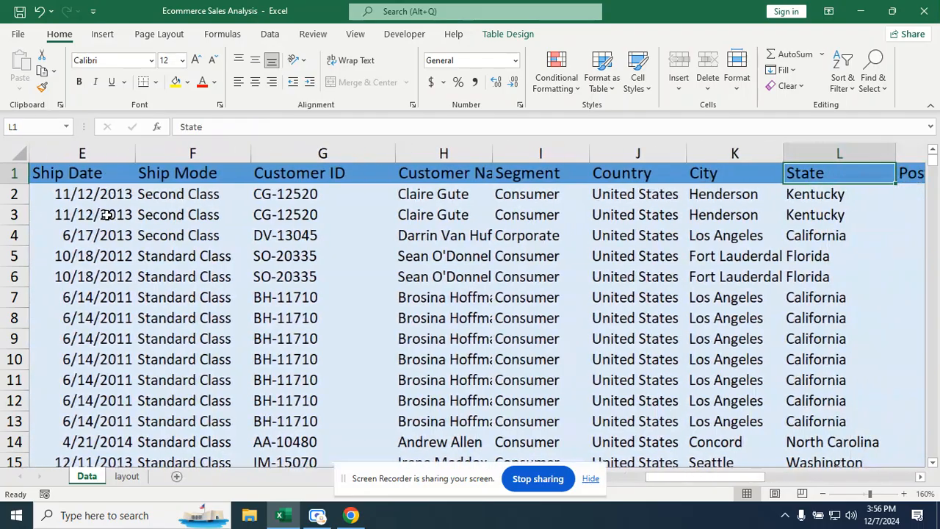
pyautogui.press('Right')
pyautogui.press('Right')
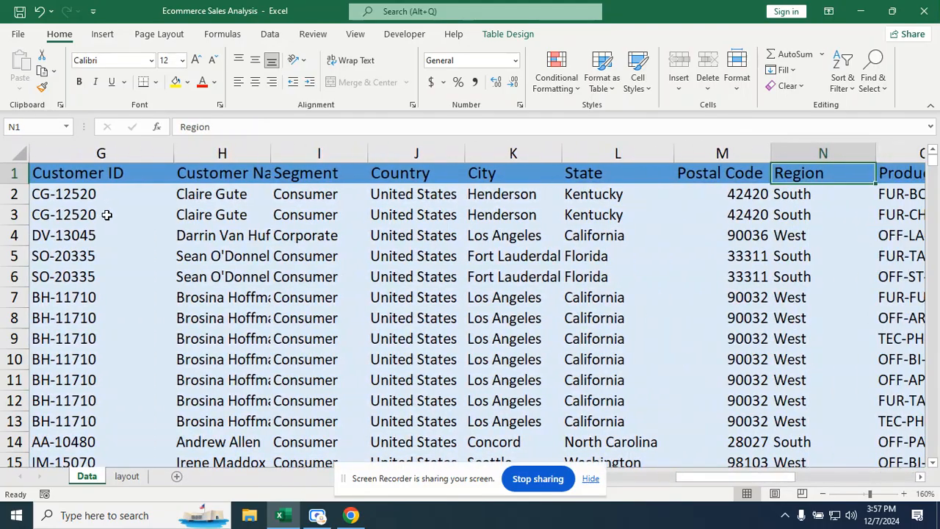
pyautogui.press('Right')
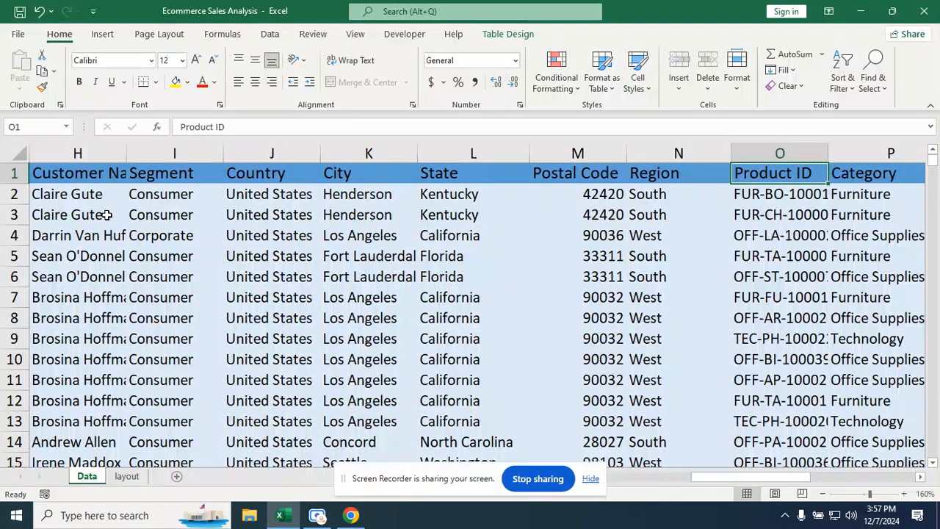
pyautogui.press('Right')
pyautogui.press('Right')
pyautogui.press('Right')
pyautogui.press('Right')
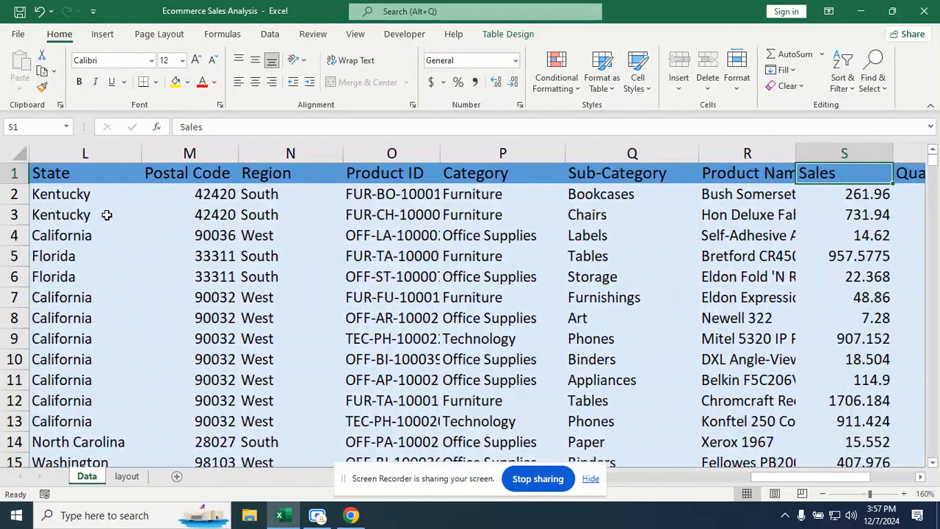
pyautogui.press('Right')
pyautogui.press('Right')
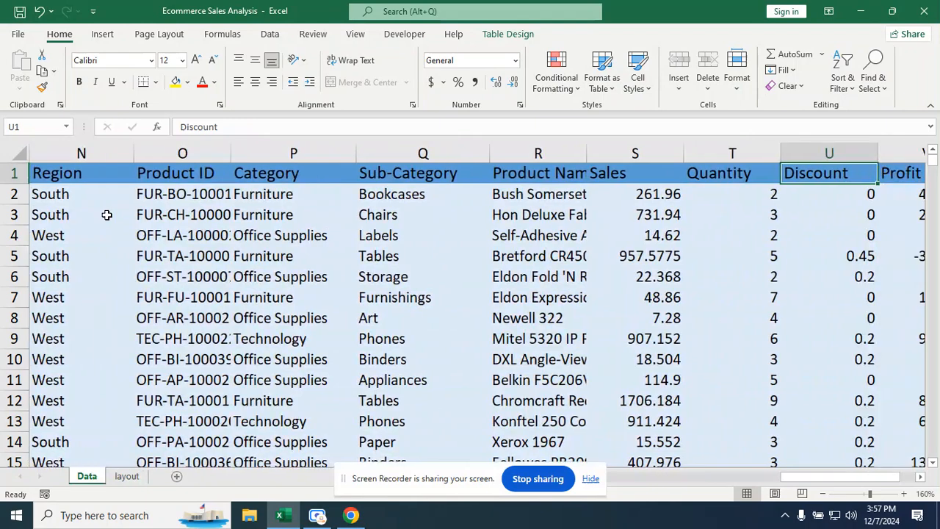
pyautogui.press('Right')
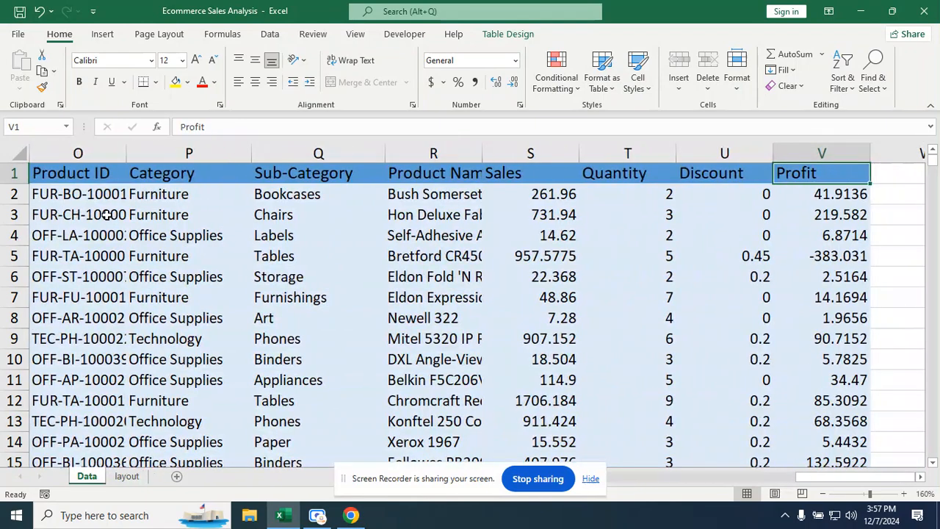
# Go back to the Row ID header, check the last record of the Data sheet and return to cell A1
pyautogui.press('Left')
pyautogui.press('Left')
pyautogui.press('Left')
pyautogui.press('Left')
pyautogui.press('Left')
pyautogui.press('Left')
pyautogui.press('Left')
pyautogui.press('Left')
pyautogui.press('Left')
pyautogui.press('Left')
pyautogui.press('Left')
pyautogui.press('Left')
pyautogui.press('Left')
pyautogui.press('Left')
pyautogui.press('Left')
pyautogui.press('Left')
pyautogui.press('Left')
pyautogui.press('Left')
pyautogui.press('Left')
pyautogui.press('Left')
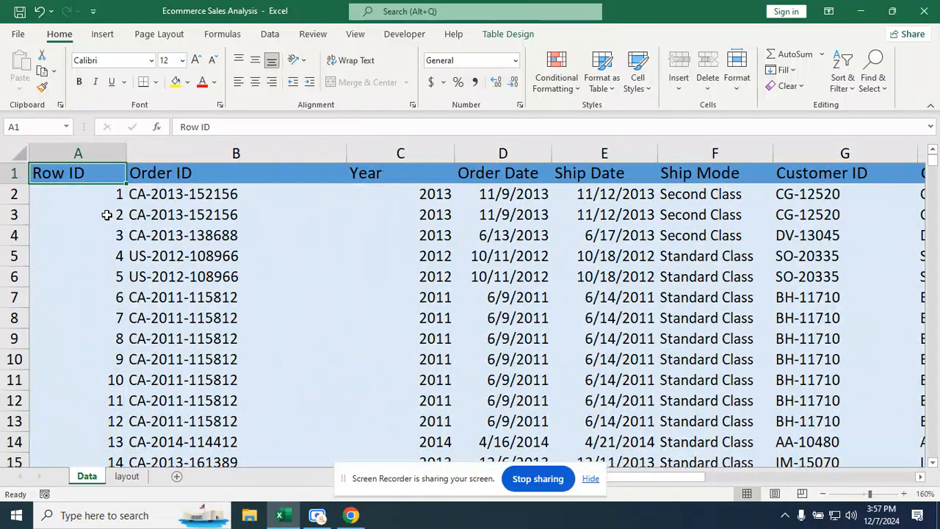
pyautogui.hotkey('ctrl', 'End')
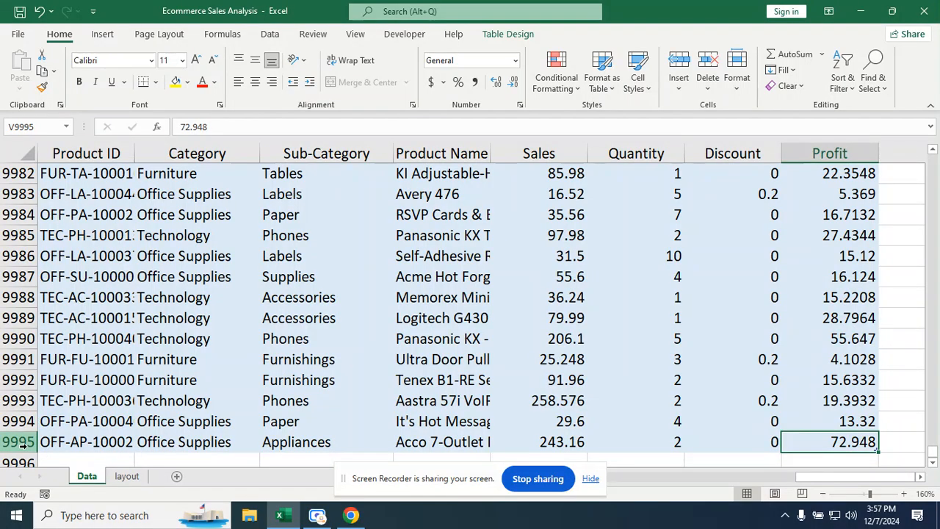
pyautogui.hotkey('ctrl', 'Home')
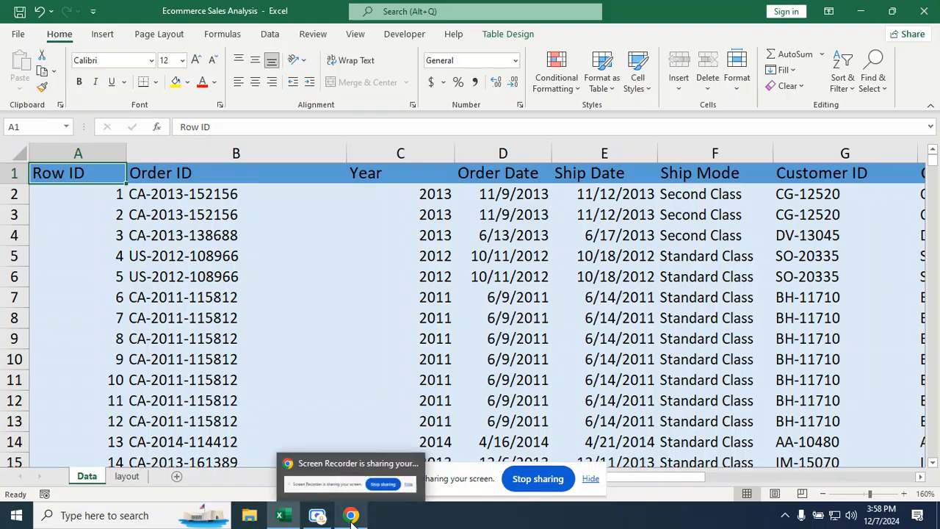
# Minimize the workbook, start Google Chrome with the Mips Pro profile and open fiverr.com
pyautogui.click(342, 456)
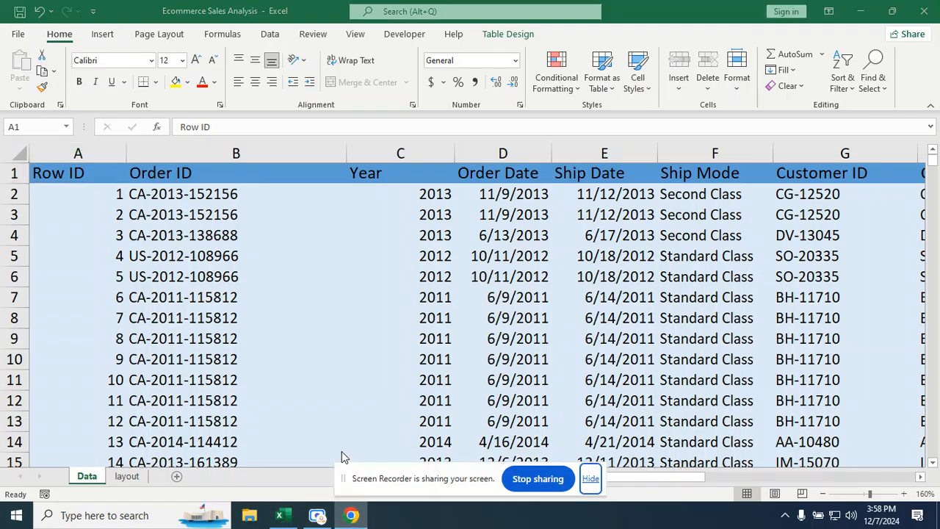
pyautogui.click(862, 11)
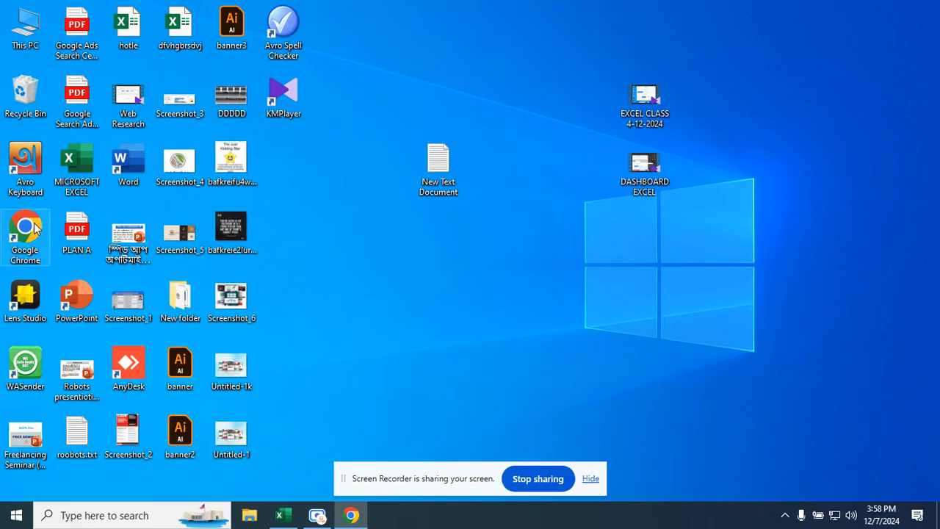
pyautogui.doubleClick(32, 229)
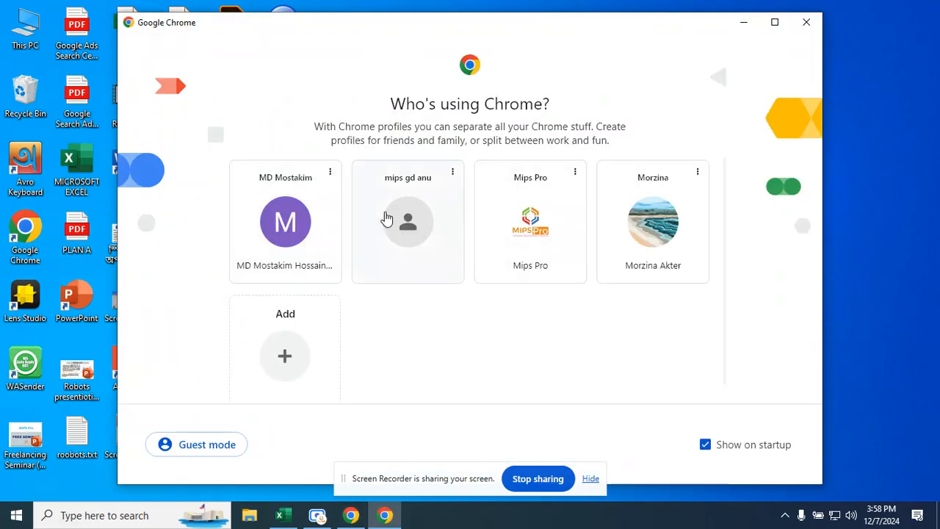
pyautogui.click(508, 215)
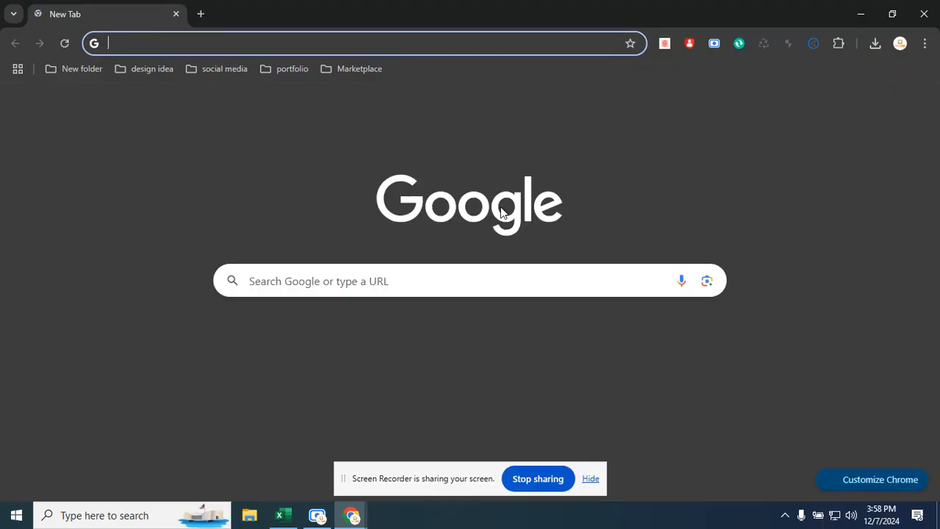
pyautogui.write('fa')
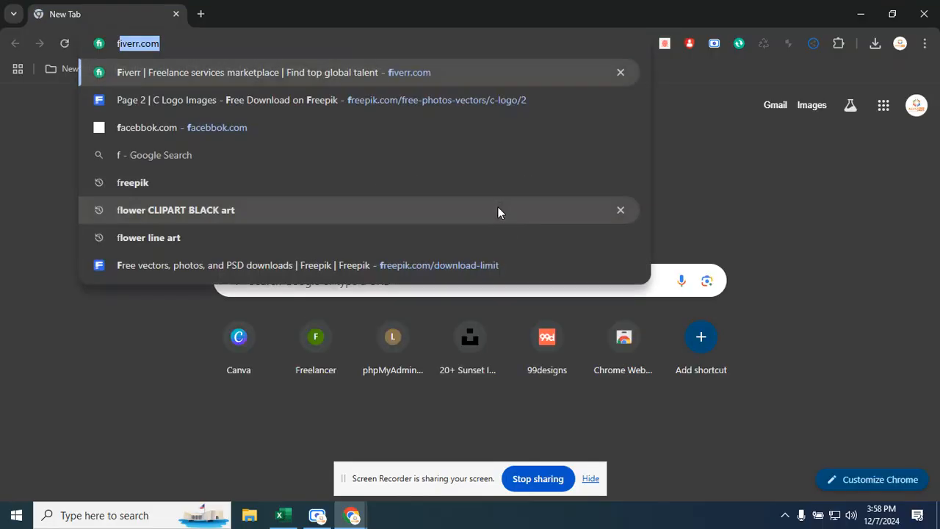
pyautogui.press('BackSpace')
pyautogui.press('BackSpace')
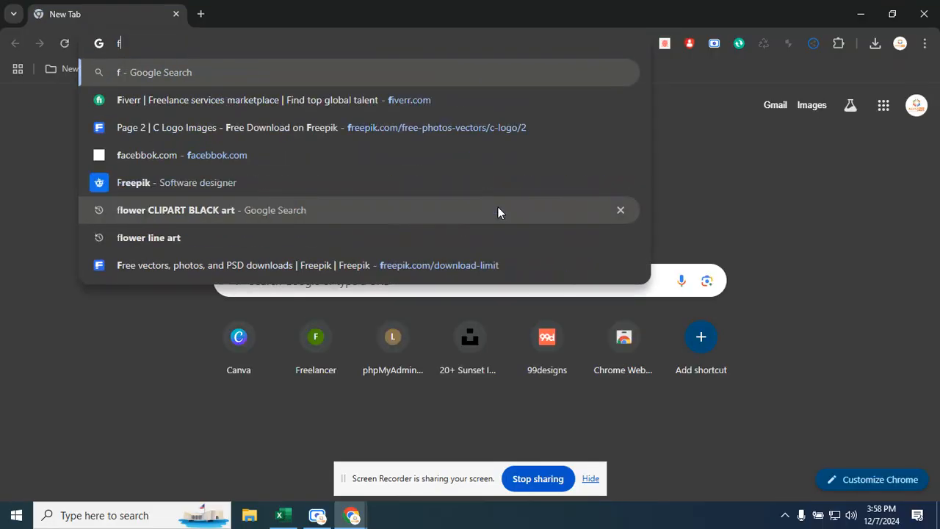
pyautogui.click(254, 99)
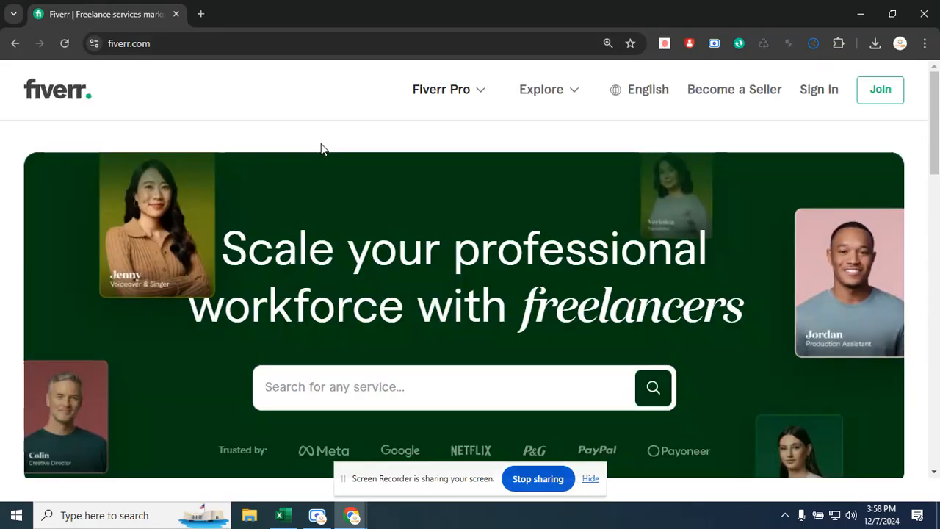
# Search Fiverr for "dashboard excel" using the suggested query and browse the resulting gigs
pyautogui.click(310, 390)
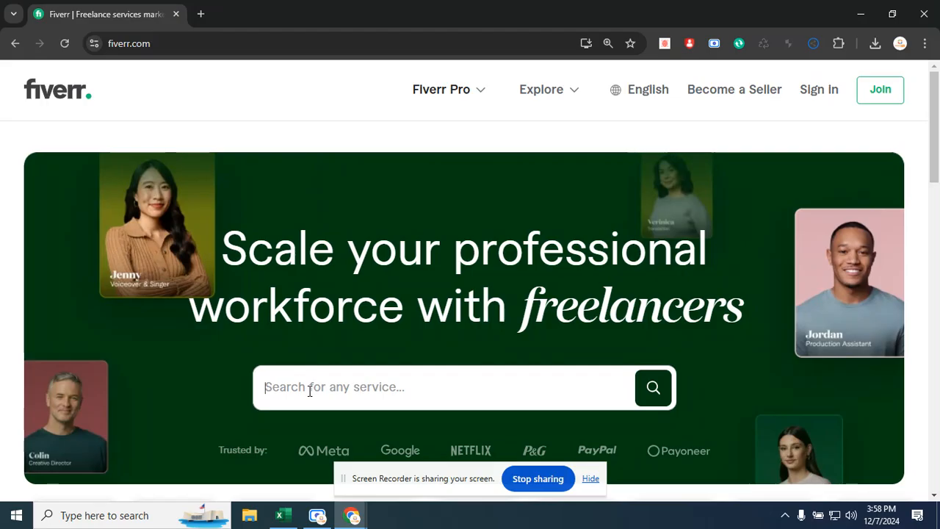
pyautogui.write('dashboa')
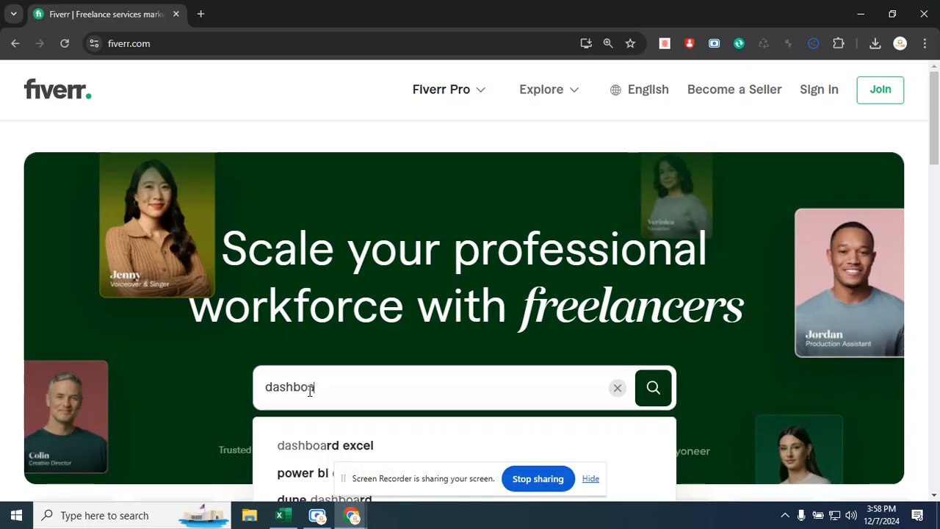
pyautogui.click(329, 448)
pyautogui.scroll(-5, 367, 331)
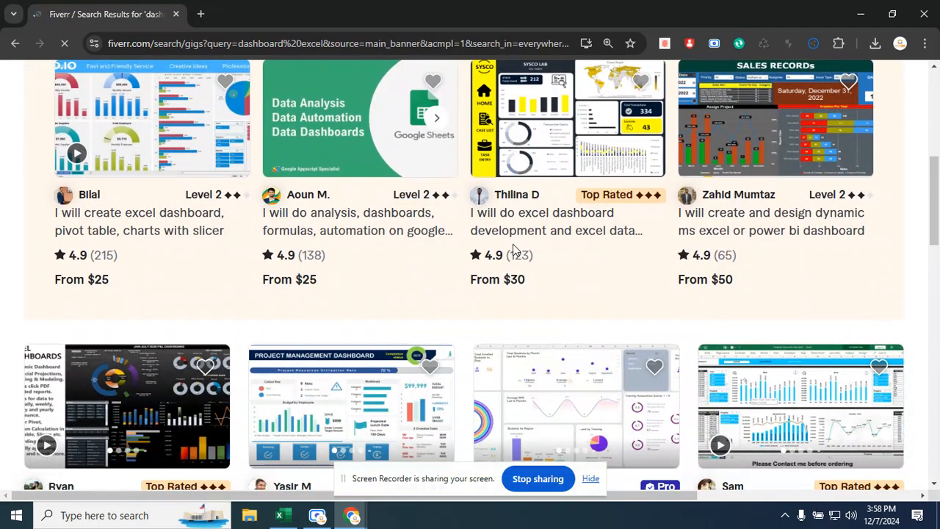
# Open the dynamic MS Excel or Power BI dashboard gig and view its Standard and Premium packages
pyautogui.click(730, 212)
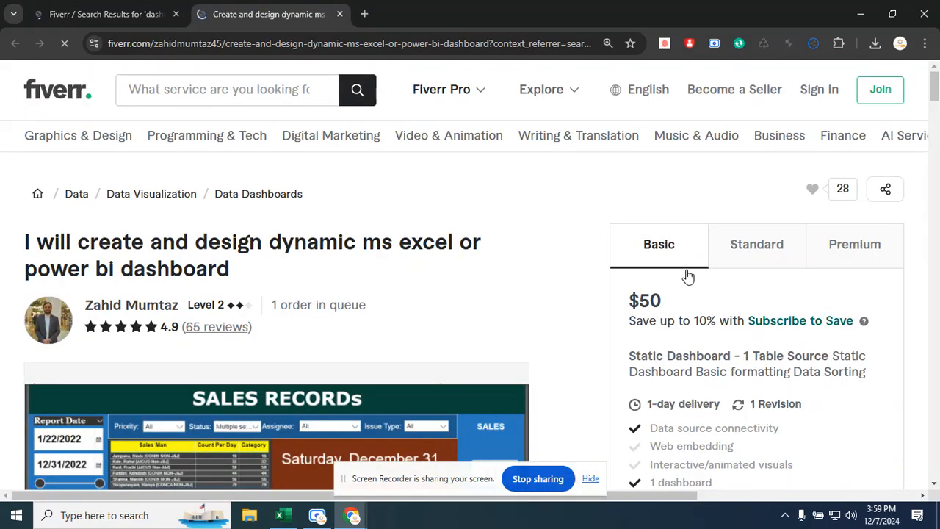
pyautogui.click(771, 246)
pyautogui.click(829, 246)
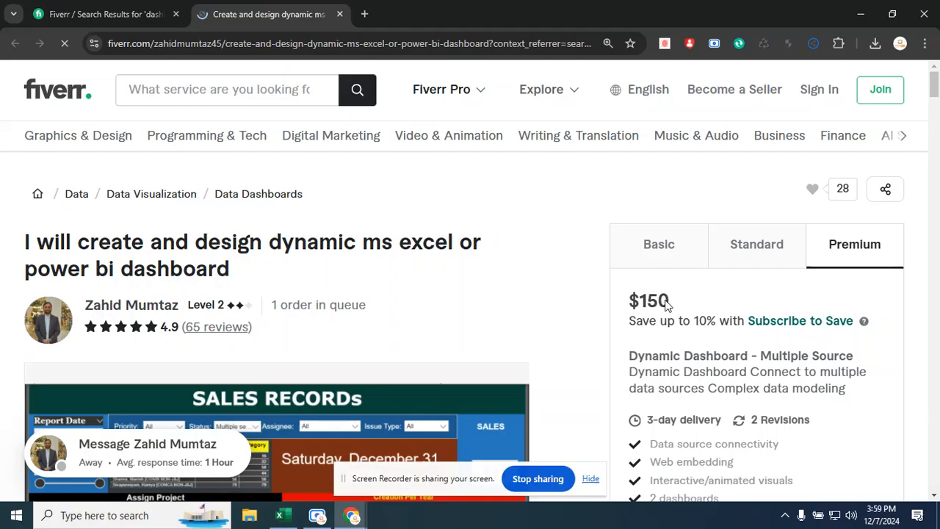
# Highlight the Premium package price and the order queue text, and close the gig to return to the results
pyautogui.moveTo(670, 300); pyautogui.dragTo(633, 301)
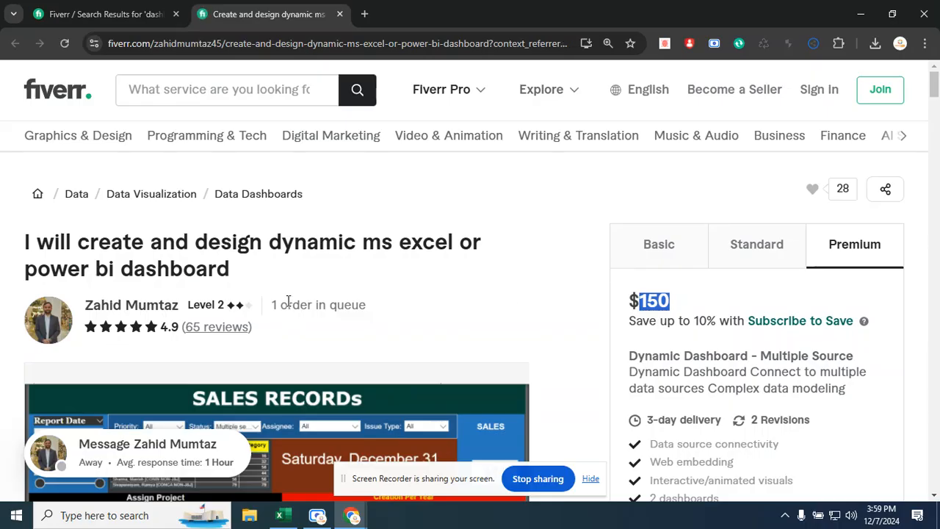
pyautogui.moveTo(288, 305); pyautogui.dragTo(395, 308)
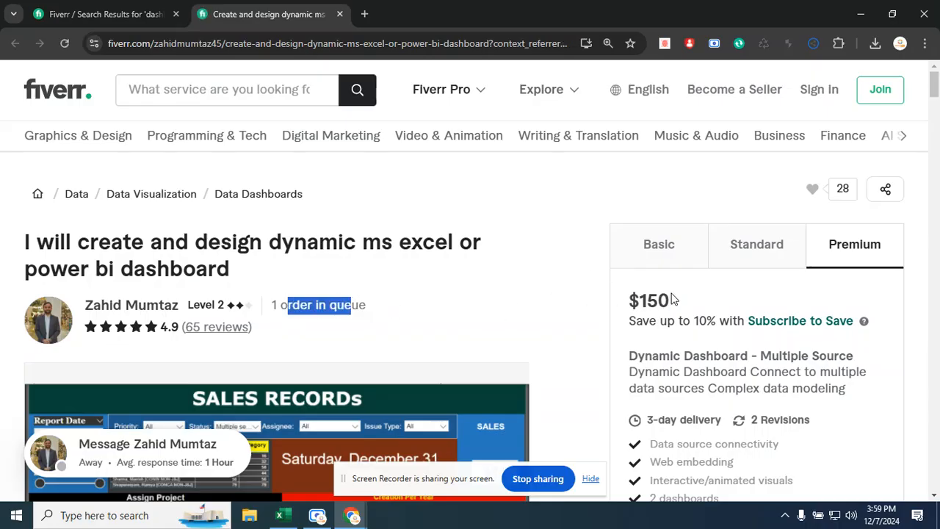
pyautogui.moveTo(674, 300); pyautogui.dragTo(613, 305)
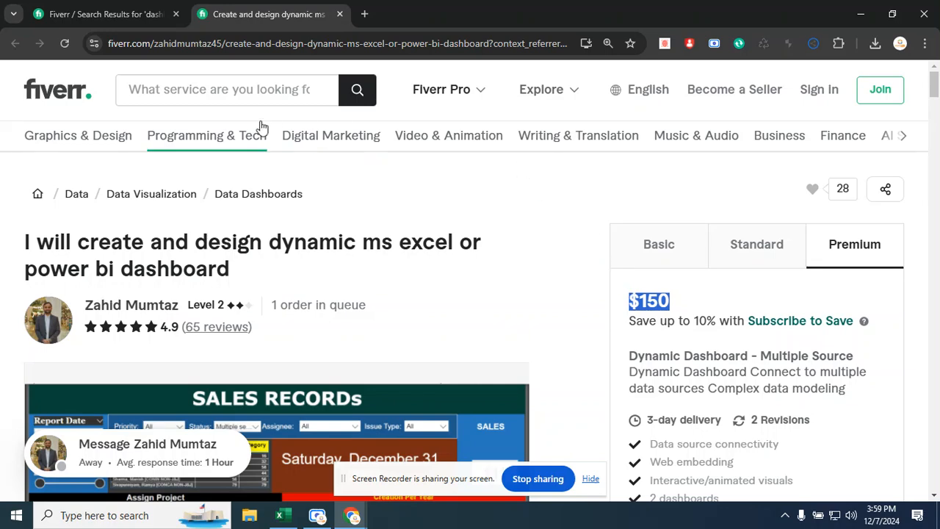
pyautogui.hotkey('ctrl', 'w')
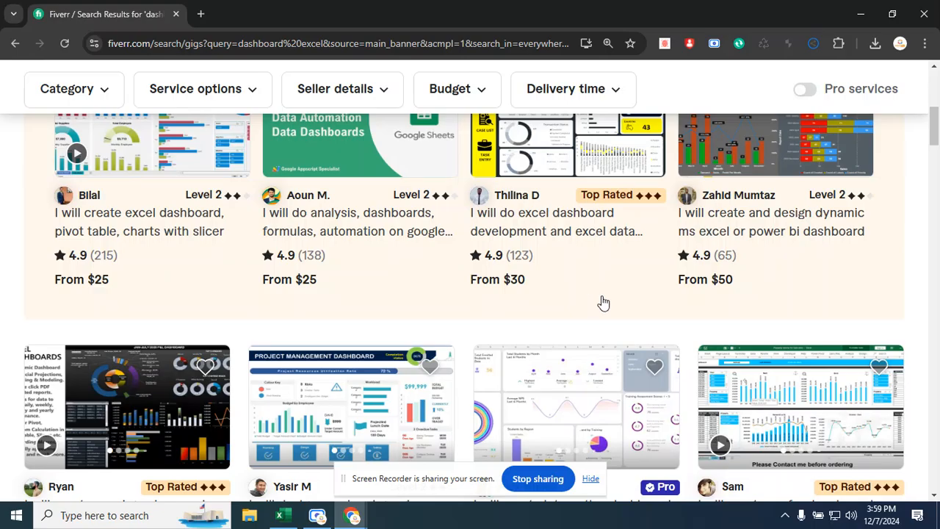
# Open the gig for Excel graphs, charts, dashboards and macros, view its Premium package and highlight the package price
pyautogui.scroll(-3, 605, 304)
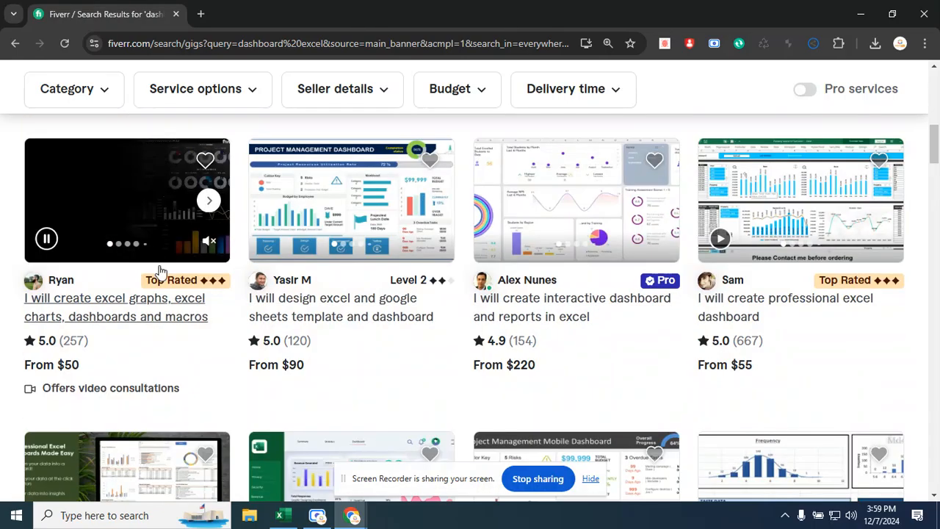
pyautogui.click(118, 309)
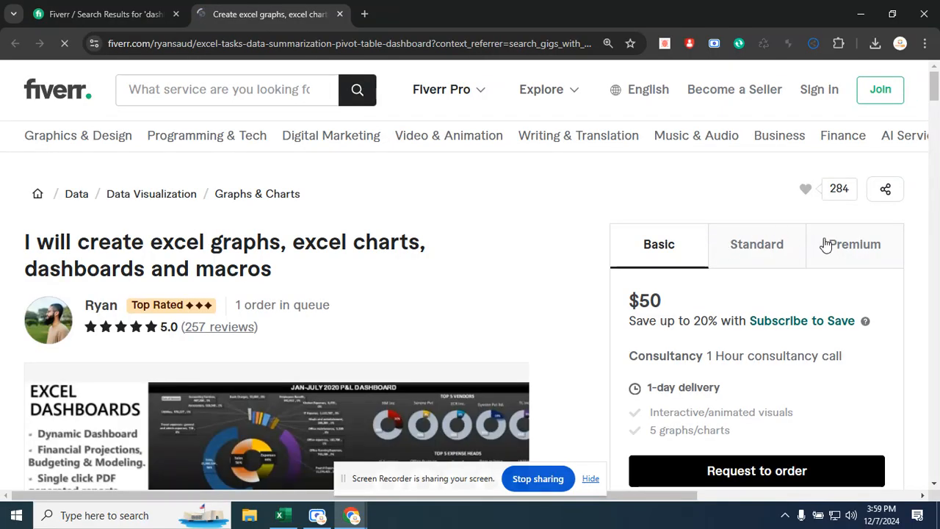
pyautogui.click(863, 248)
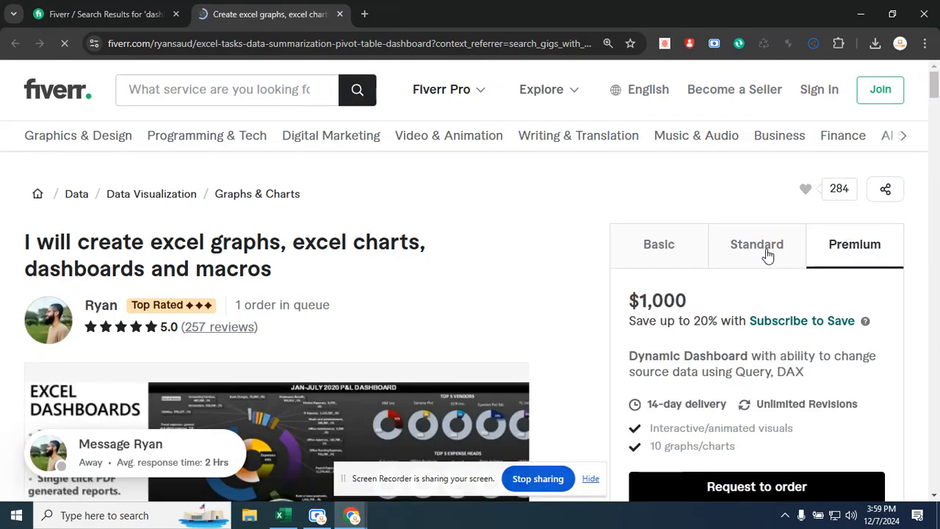
pyautogui.scroll(-2, 696, 285)
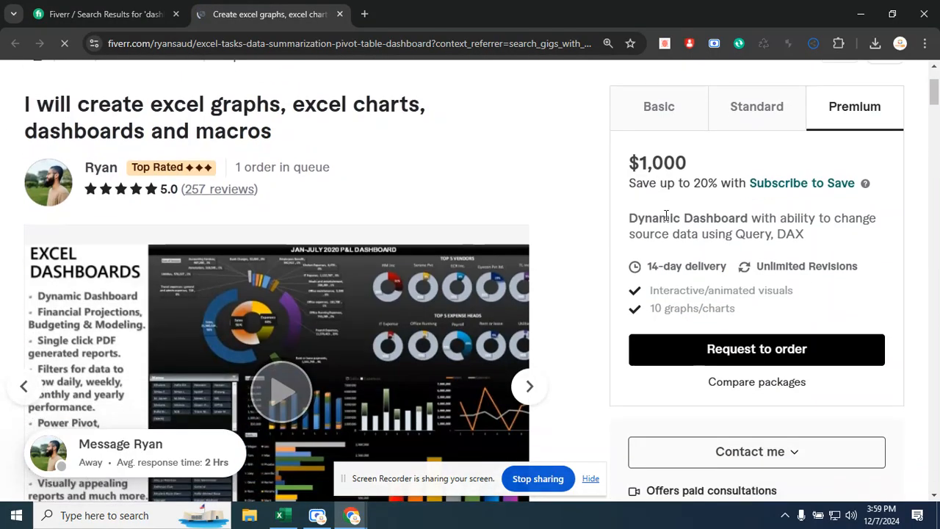
pyautogui.moveTo(639, 165); pyautogui.dragTo(721, 169)
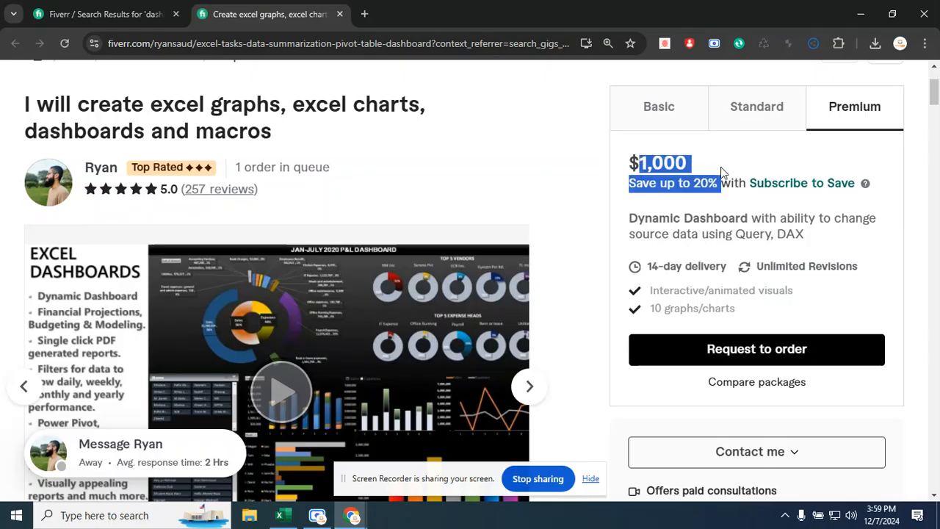
pyautogui.click(757, 168)
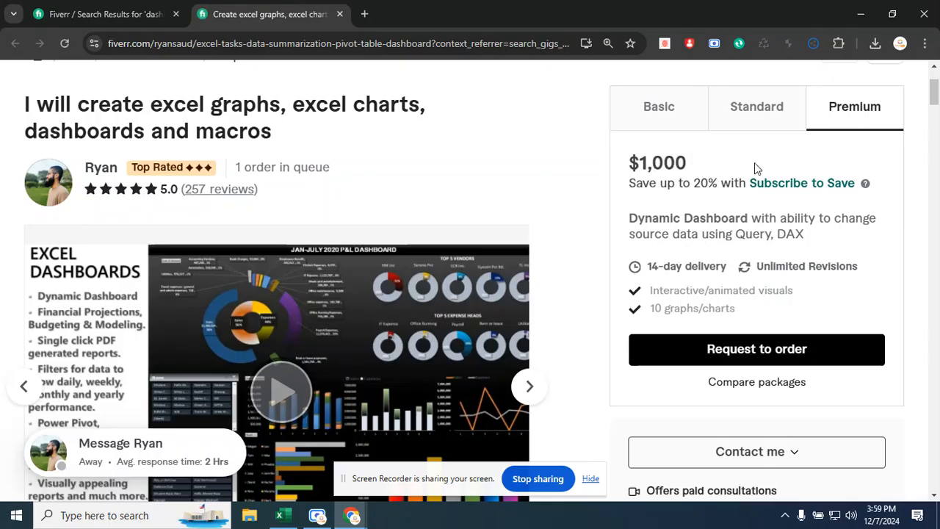
# Highlight the Premium package's Dynamic Dashboard description and its price again, and clear the selection
pyautogui.moveTo(645, 218); pyautogui.dragTo(768, 216)
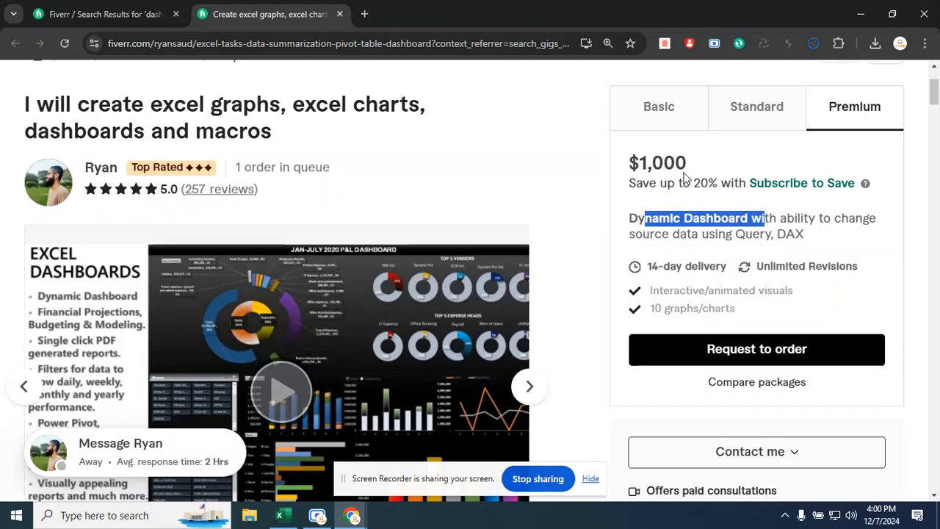
pyautogui.moveTo(688, 170); pyautogui.dragTo(638, 168)
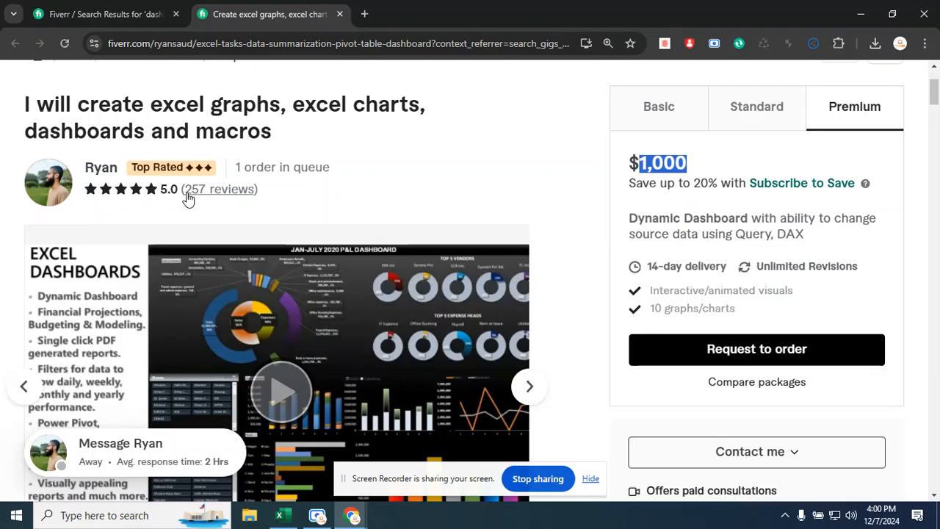
pyautogui.click(716, 169)
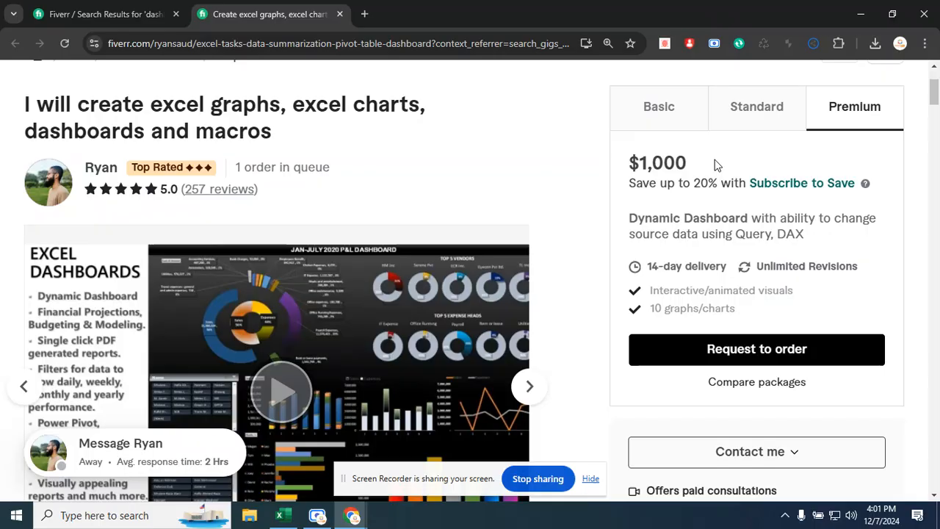
pyautogui.moveTo(718, 164); pyautogui.dragTo(630, 165)
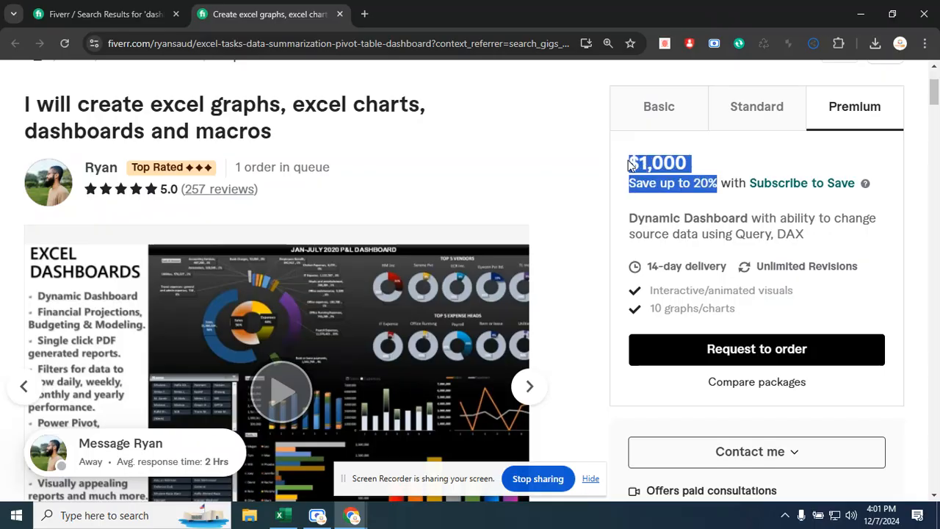
pyautogui.click(751, 168)
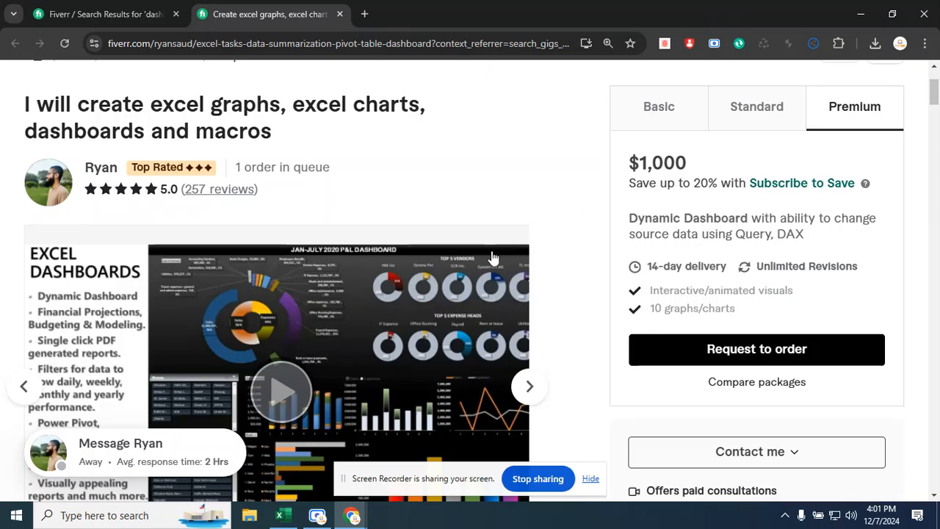
# View the gig's Standard package, highlight its price and return to the Premium package
pyautogui.click(737, 115)
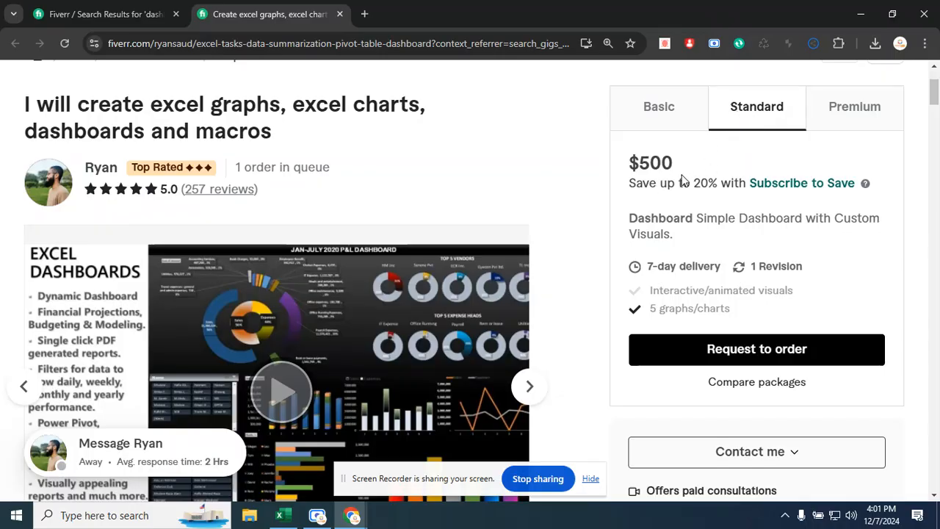
pyautogui.moveTo(680, 166); pyautogui.dragTo(642, 166)
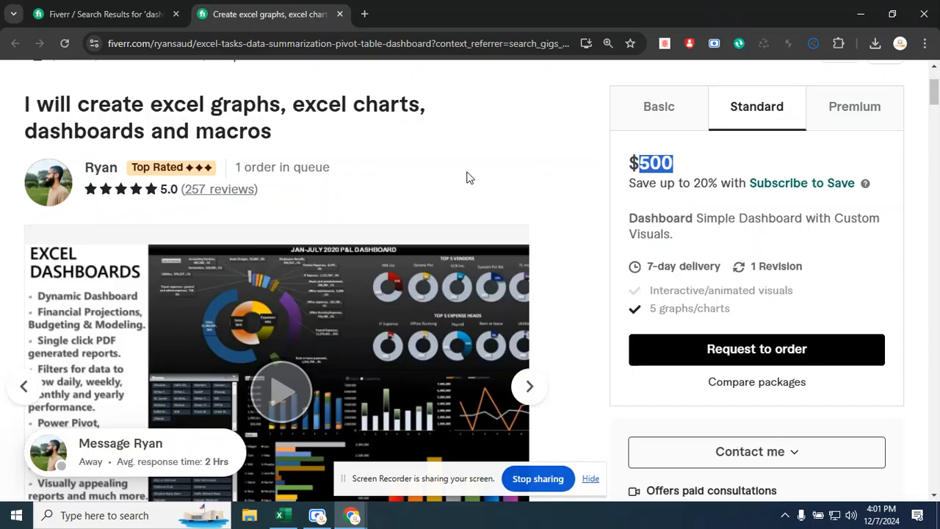
pyautogui.click(837, 118)
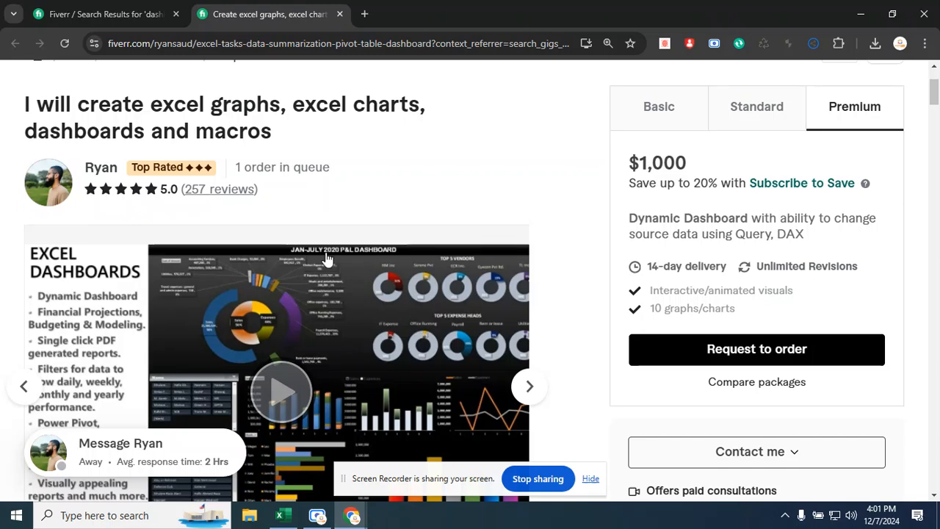
# Look through the gig page's dashboard preview and details, and close the gig to return to the search results
pyautogui.scroll(-1, 270, 215)
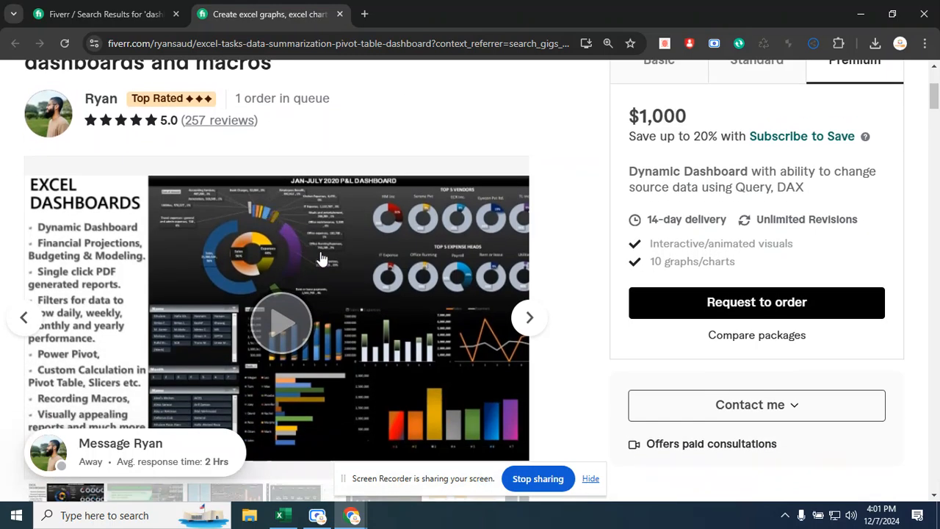
pyautogui.scroll(-5, 320, 268)
pyautogui.scroll(6, 320, 267)
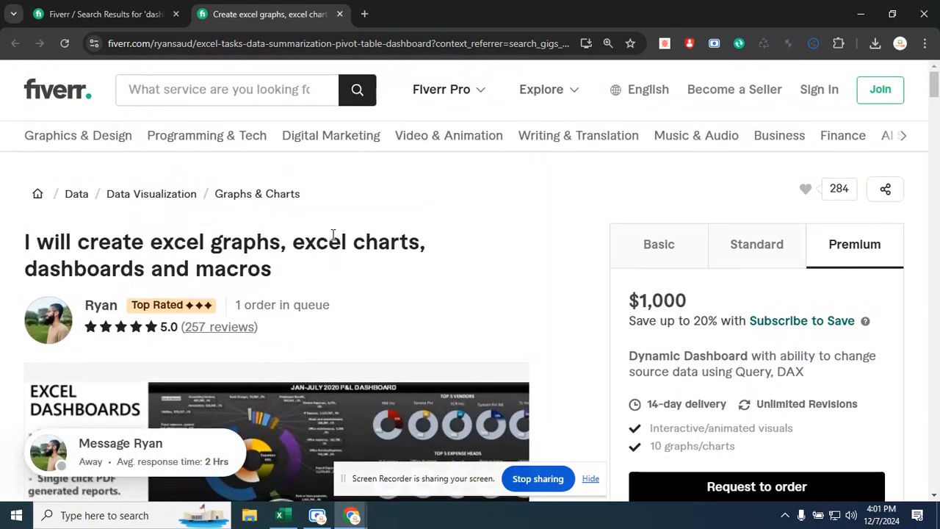
pyautogui.moveTo(310, 141)
pyautogui.scroll(-1, 368, 125)
pyautogui.scroll(1, 371, 123)
pyautogui.moveTo(375, 120)
pyautogui.click(340, 14)
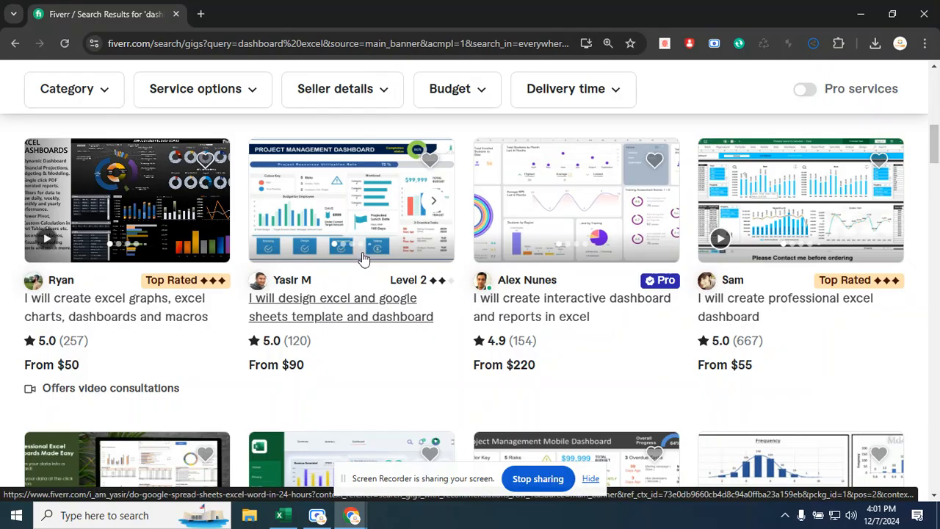
# Browse further through the Excel dashboard gigs and their starting prices, close the browser and hide the screen-sharing notice
pyautogui.scroll(-5, 362, 255)
pyautogui.scroll(-2, 362, 263)
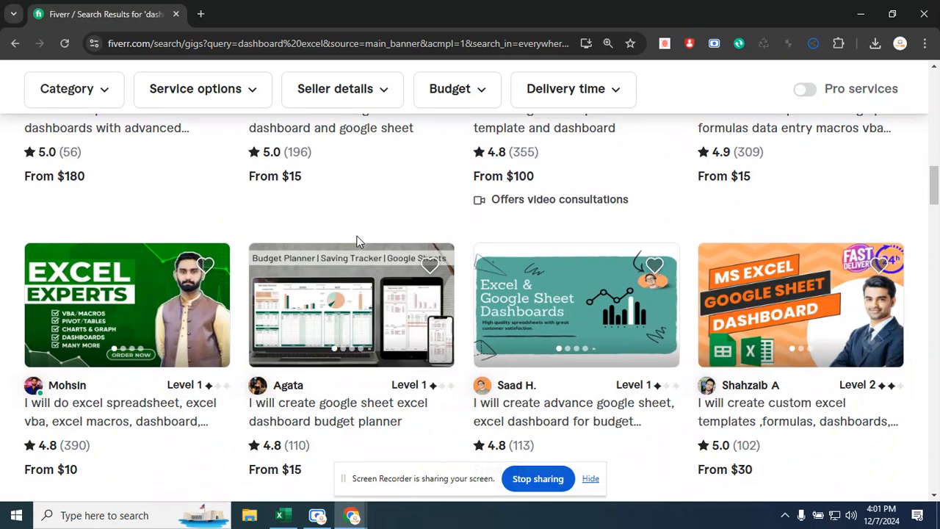
pyautogui.scroll(-3, 323, 250)
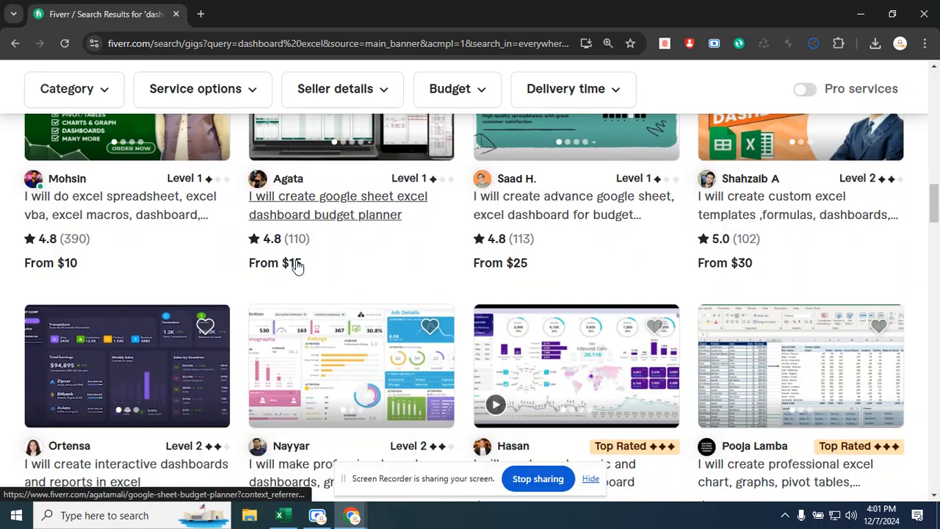
pyautogui.scroll(-10, 305, 257)
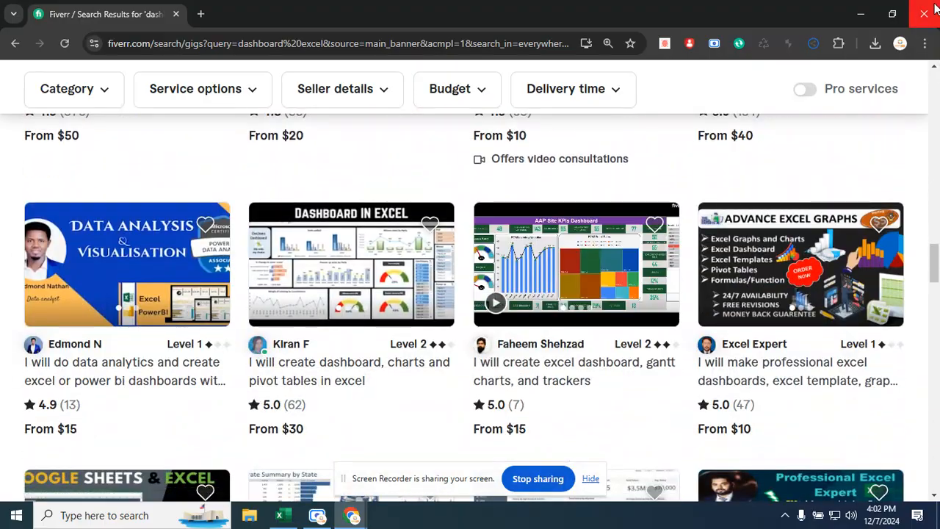
pyautogui.click(924, 13)
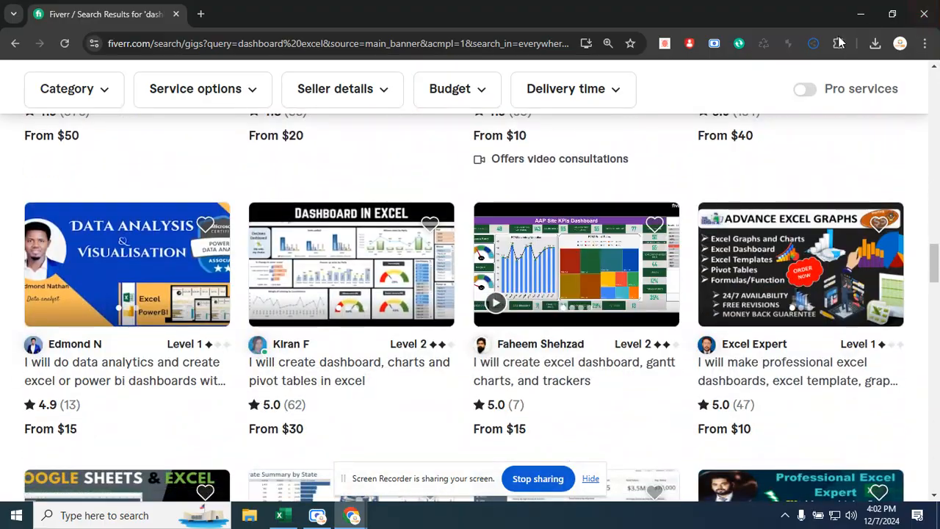
pyautogui.click(591, 476)
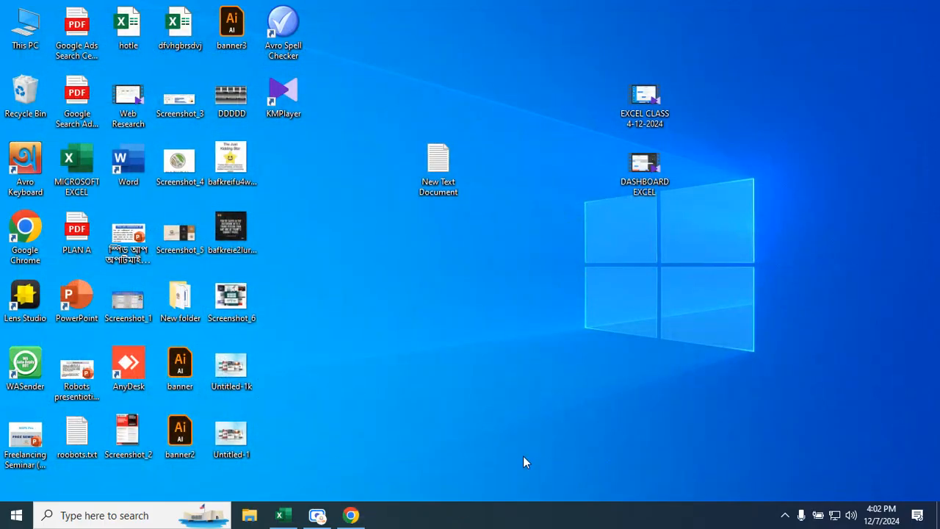
# Switch to the Ecommerce Sales Analysis workbook in Excel and examine all dashboard sections on the layout sheet
pyautogui.click(282, 515)
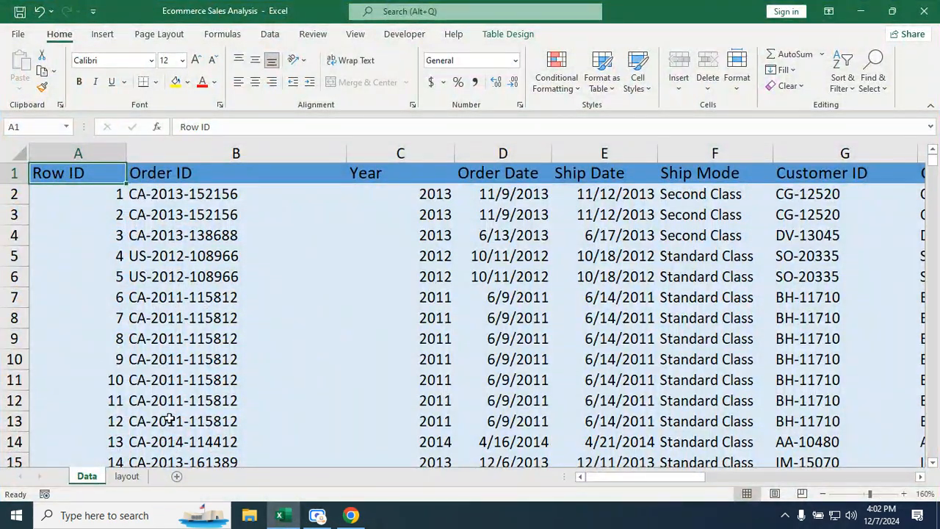
pyautogui.click(120, 479)
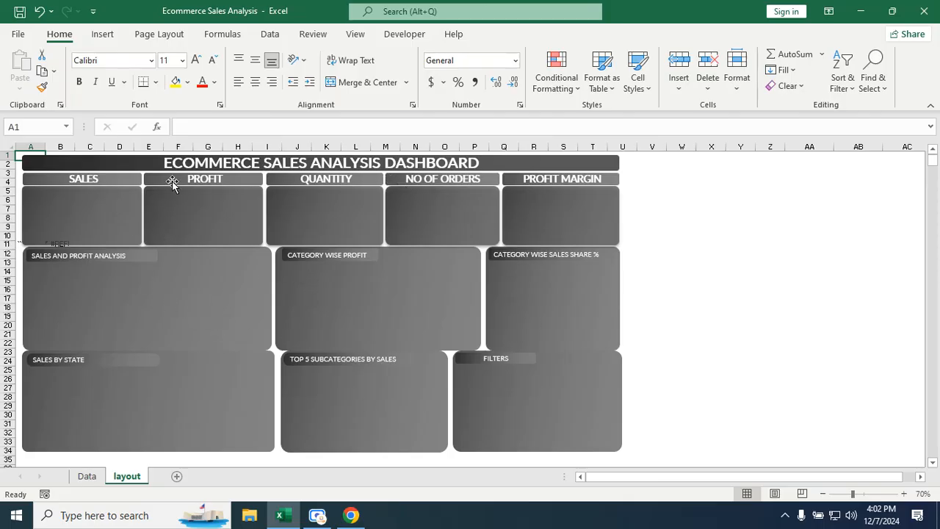
pyautogui.scroll(3, 172, 184)
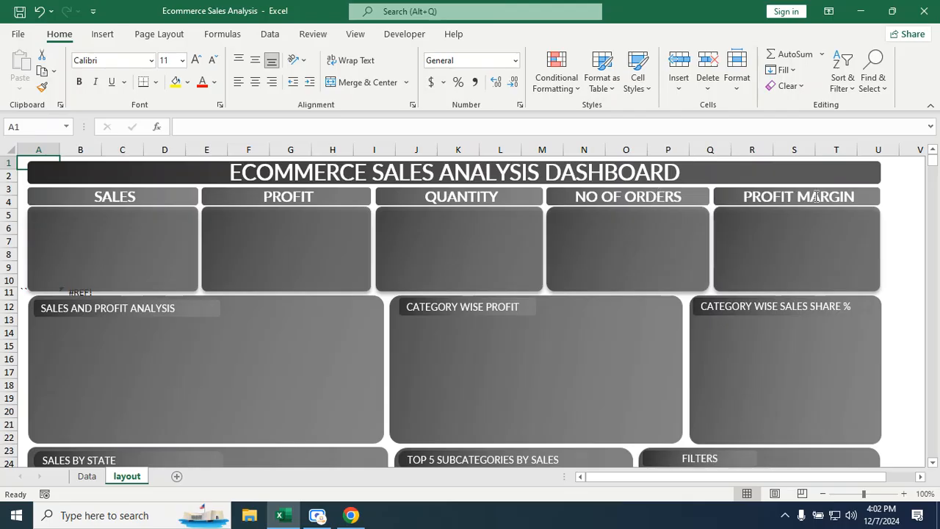
pyautogui.click(126, 266)
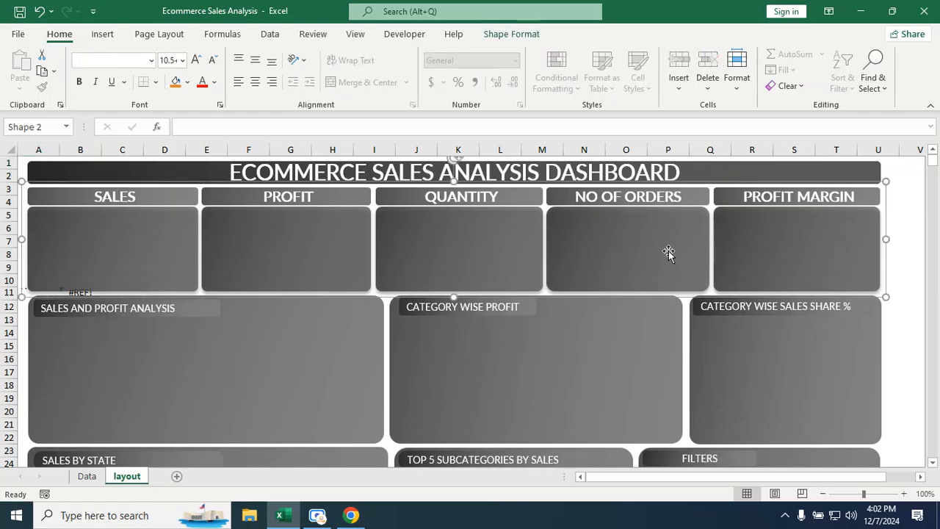
pyautogui.scroll(-2, 666, 257)
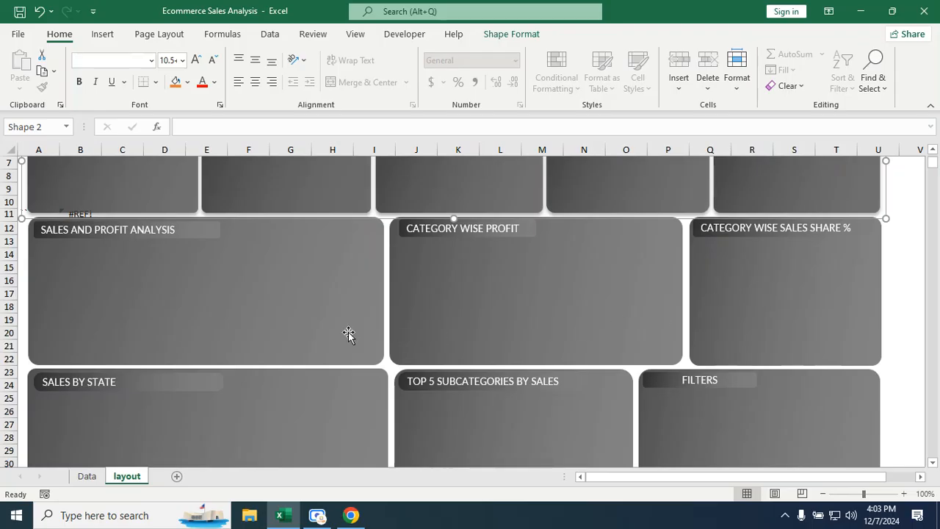
pyautogui.scroll(-2, 348, 336)
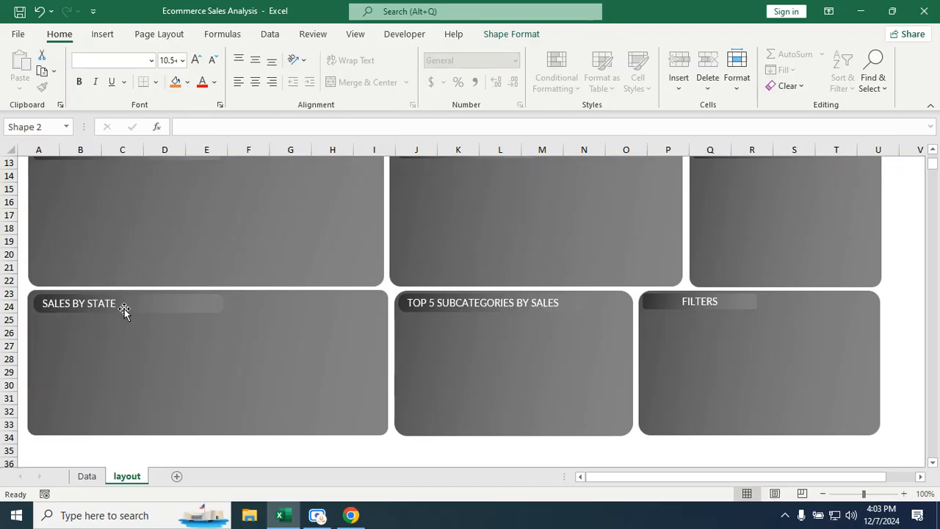
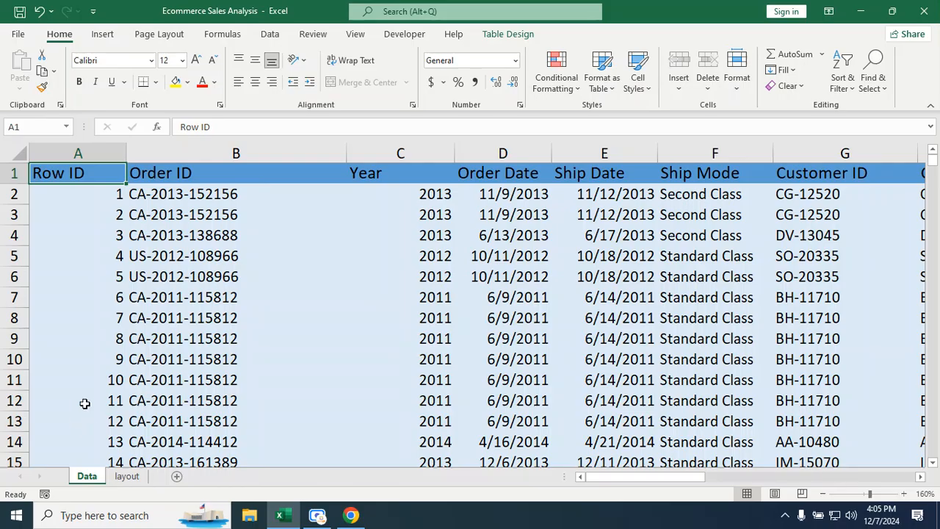
# Create a PivotTable on a new worksheet from the Table_1 sales data on the Data sheet
pyautogui.click(127, 476)
pyautogui.click(87, 477)
pyautogui.click(147, 219)
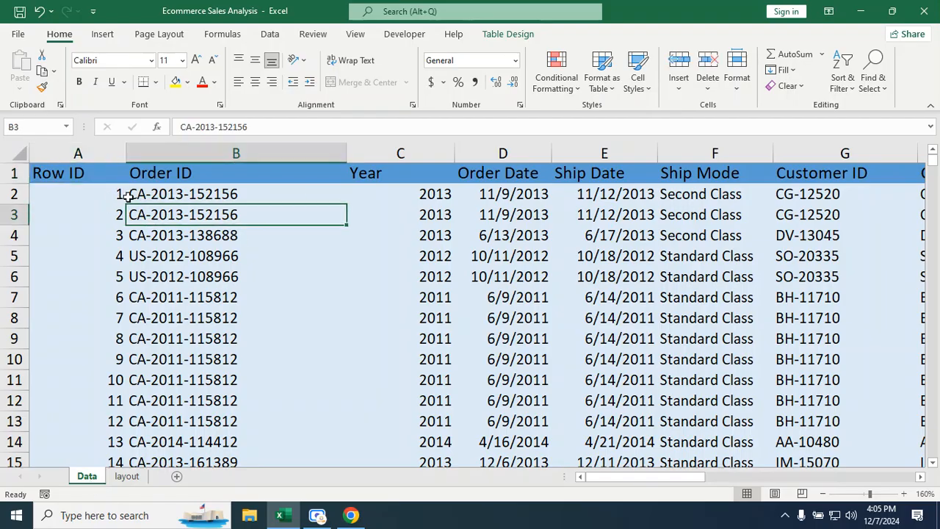
pyautogui.click(127, 196)
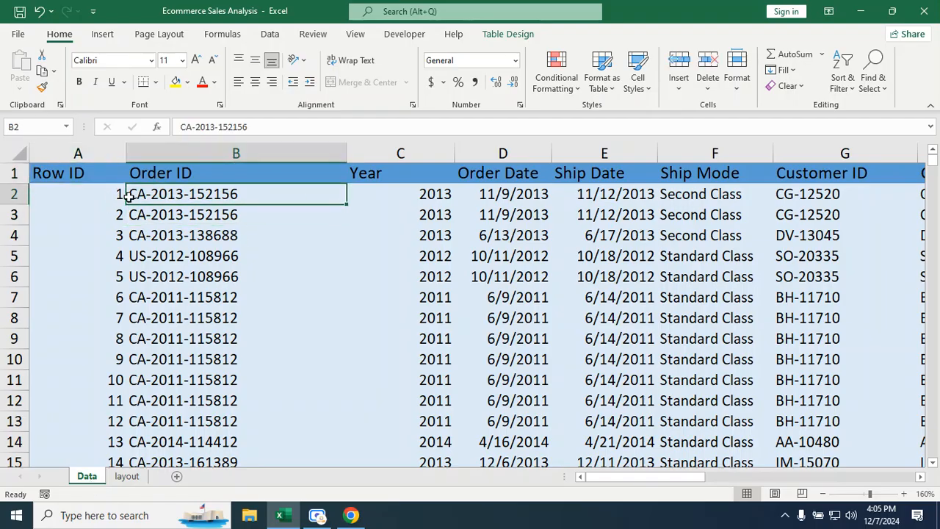
pyautogui.click(102, 35)
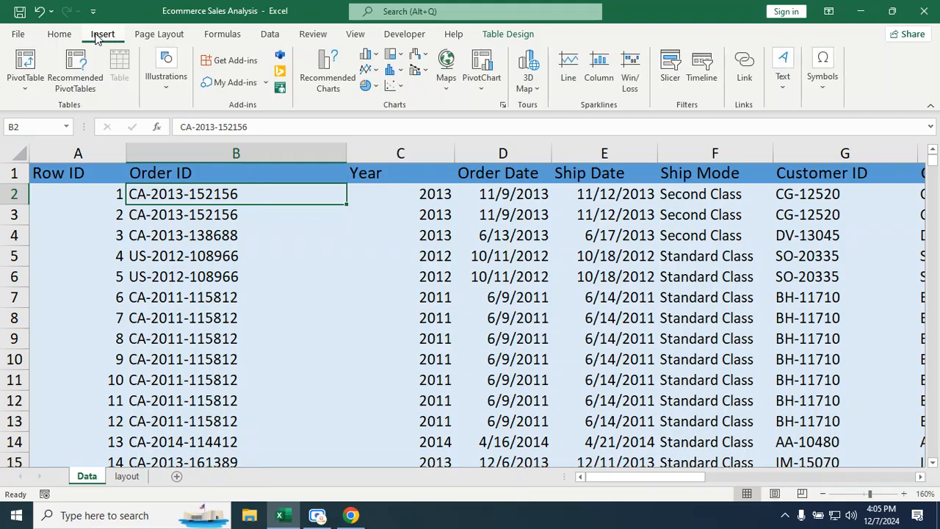
pyautogui.click(22, 81)
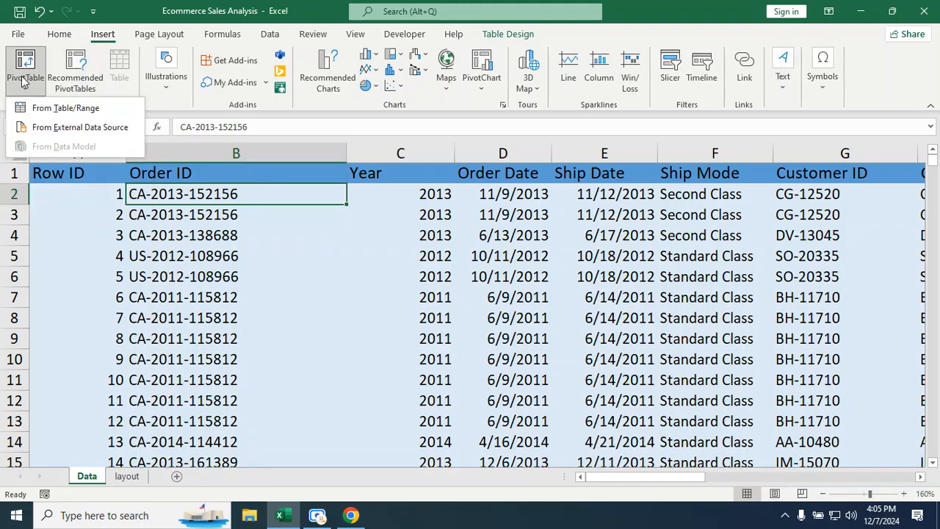
pyautogui.click(66, 110)
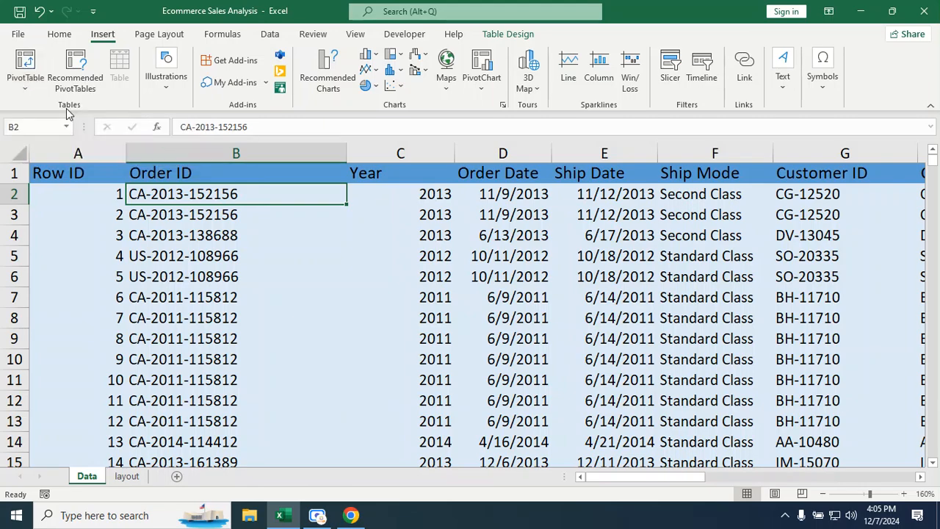
pyautogui.moveTo(124, 79); pyautogui.dragTo(371, 118)
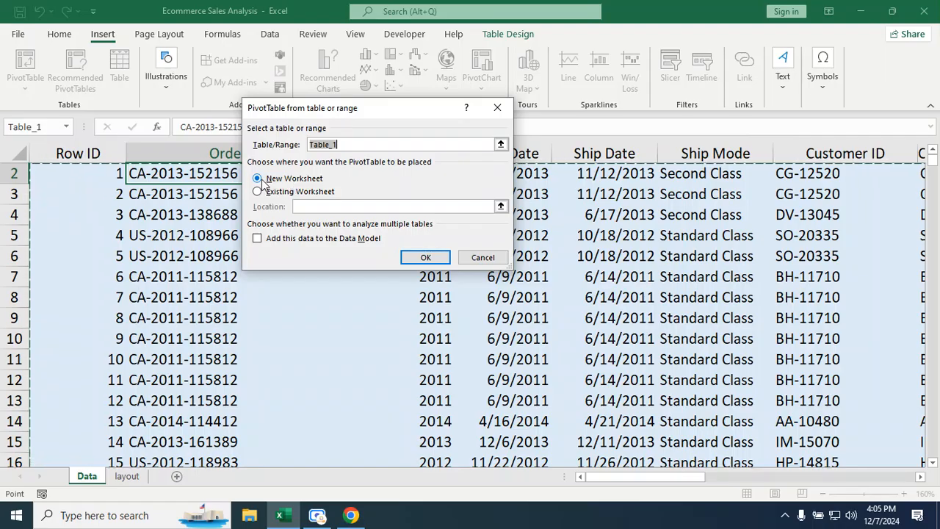
pyautogui.click(426, 258)
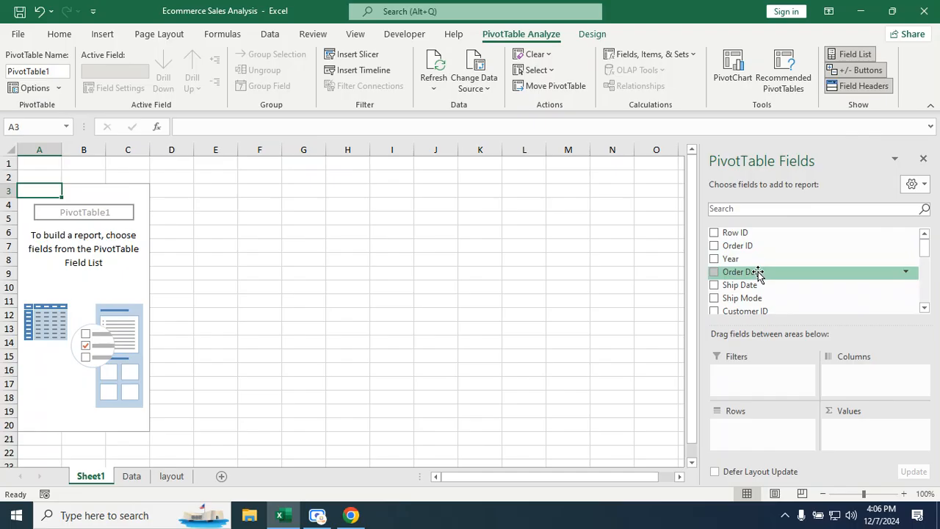
# Add Order Date to the PivotTable's rows and remove the Years and Quarters groupings so only months are listed
pyautogui.click(732, 210)
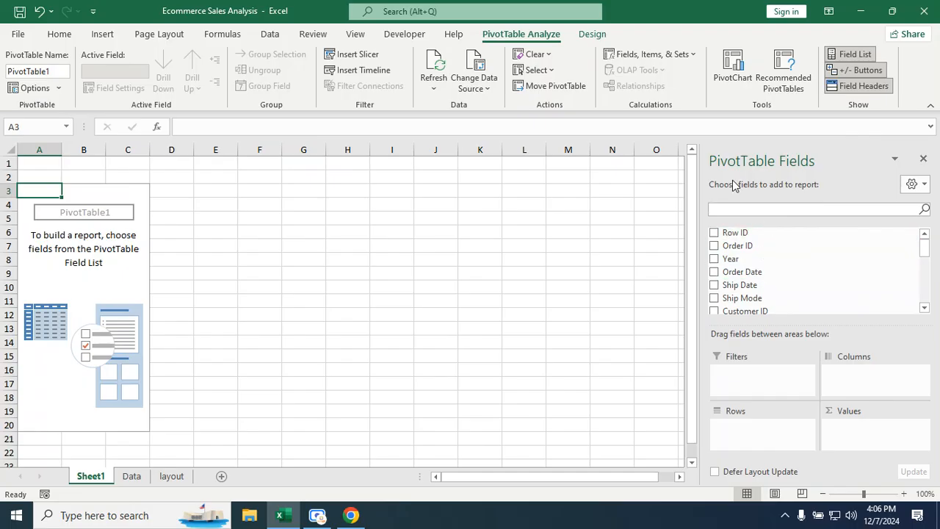
pyautogui.write('or')
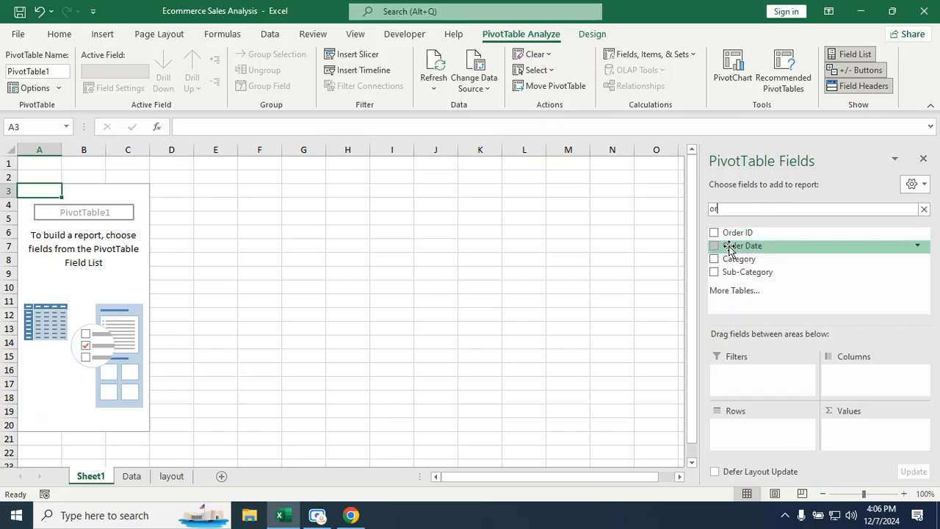
pyautogui.moveTo(729, 250); pyautogui.dragTo(735, 424)
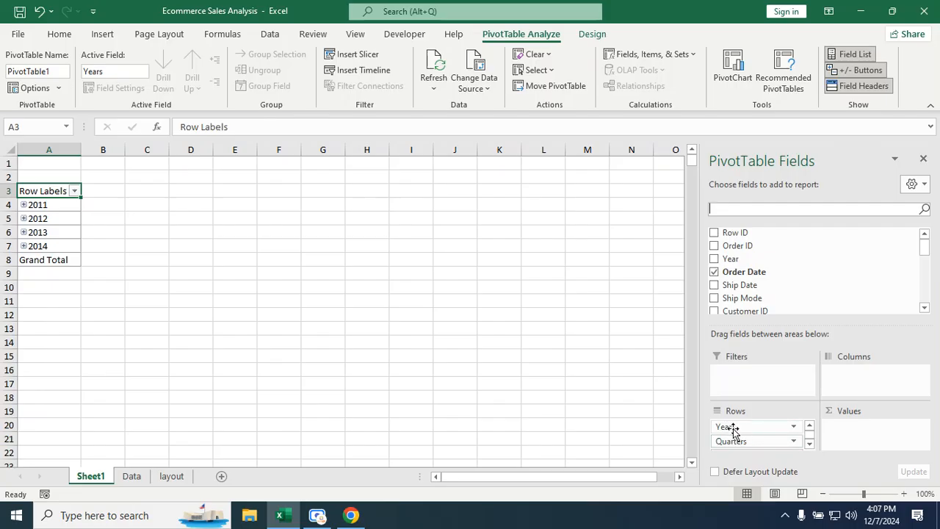
pyautogui.moveTo(740, 430); pyautogui.dragTo(646, 432)
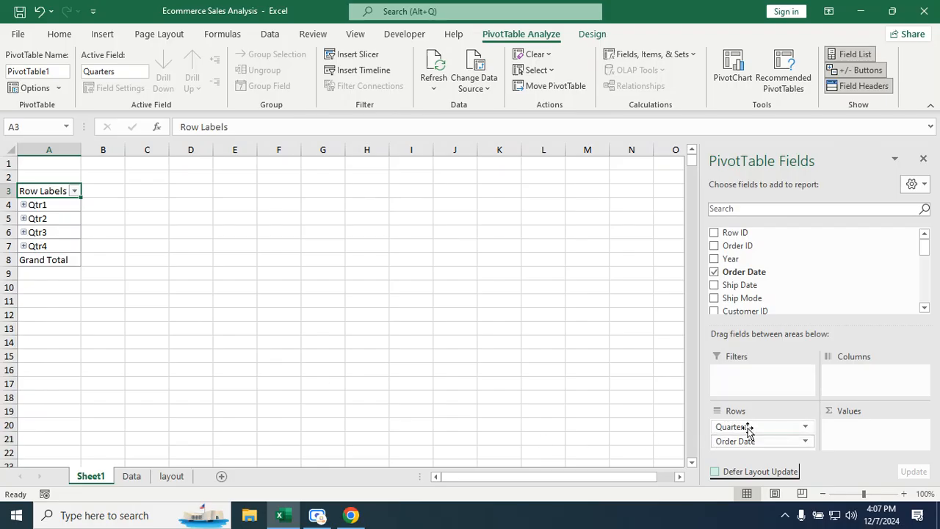
pyautogui.moveTo(747, 428); pyautogui.dragTo(610, 431)
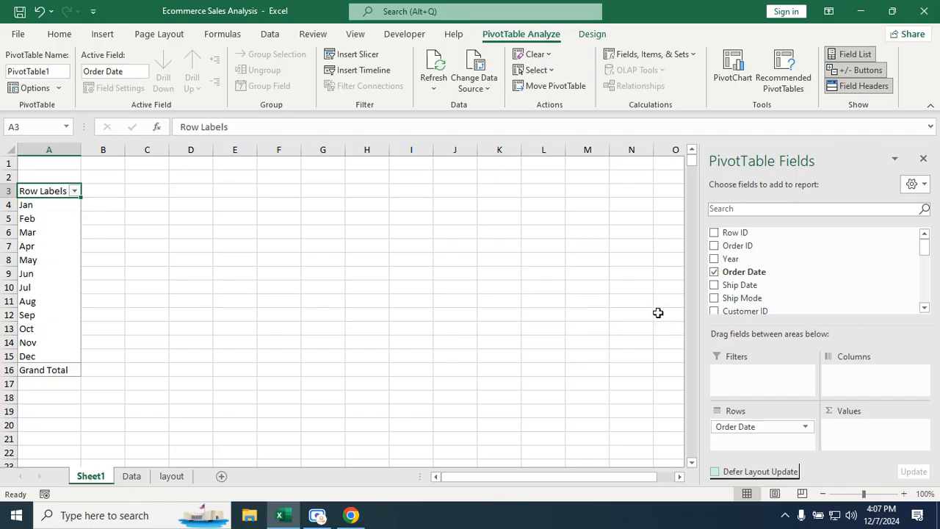
# Add the Sales and Profit fields to the PivotTable's values as sums
pyautogui.click(787, 209)
pyautogui.write('sal')
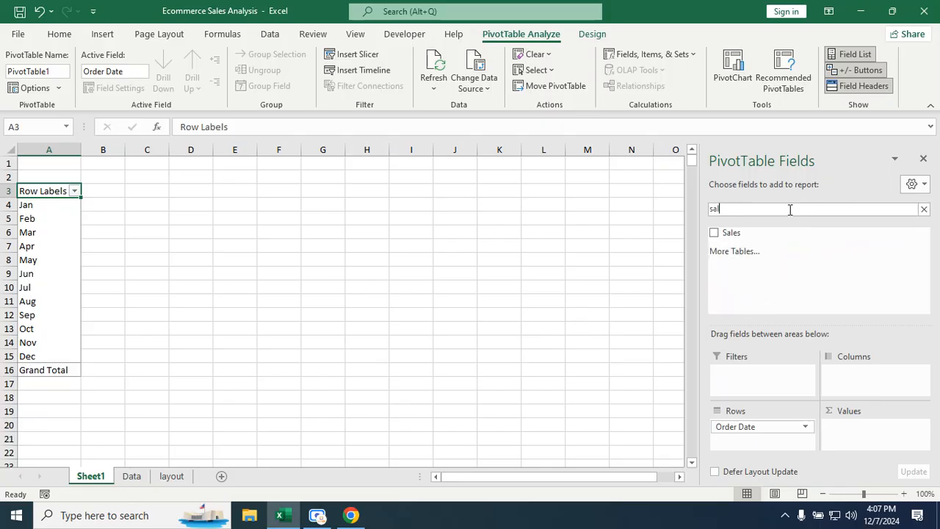
pyautogui.moveTo(744, 235); pyautogui.dragTo(847, 428)
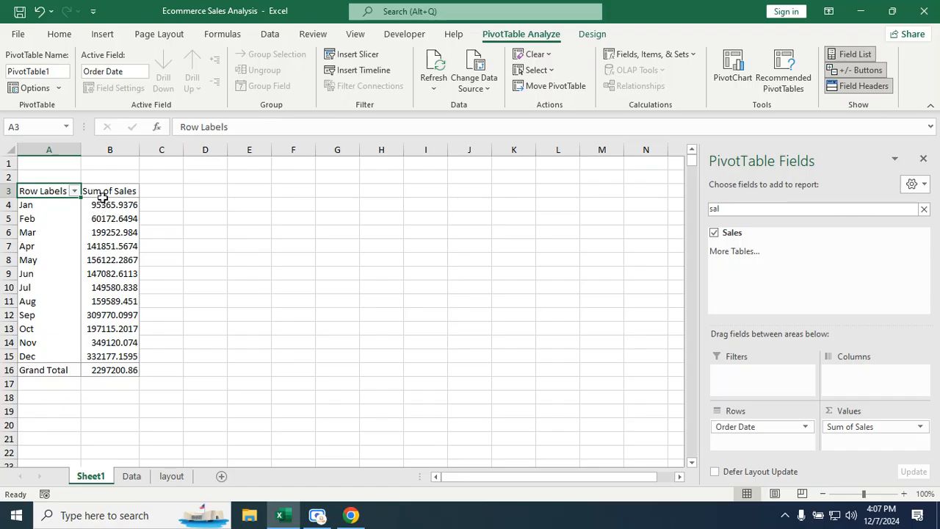
pyautogui.moveTo(135, 206)
pyautogui.click(757, 210)
pyautogui.press('BackSpace')
pyautogui.press('BackSpace')
pyautogui.press('BackSpace')
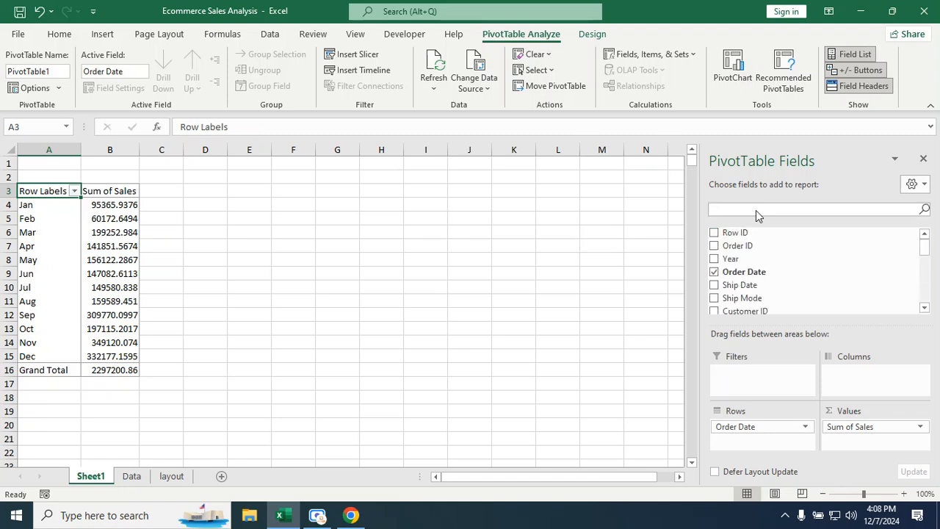
pyautogui.write('Pro')
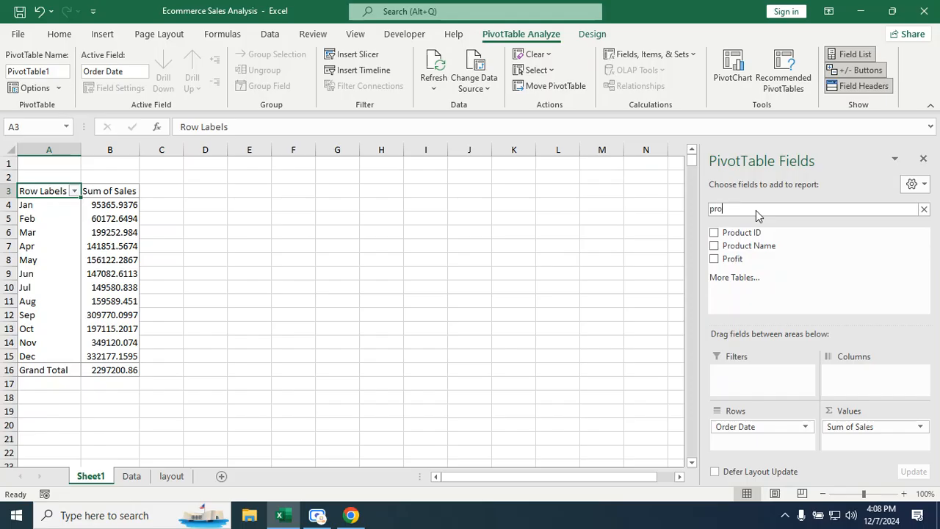
pyautogui.click(714, 260)
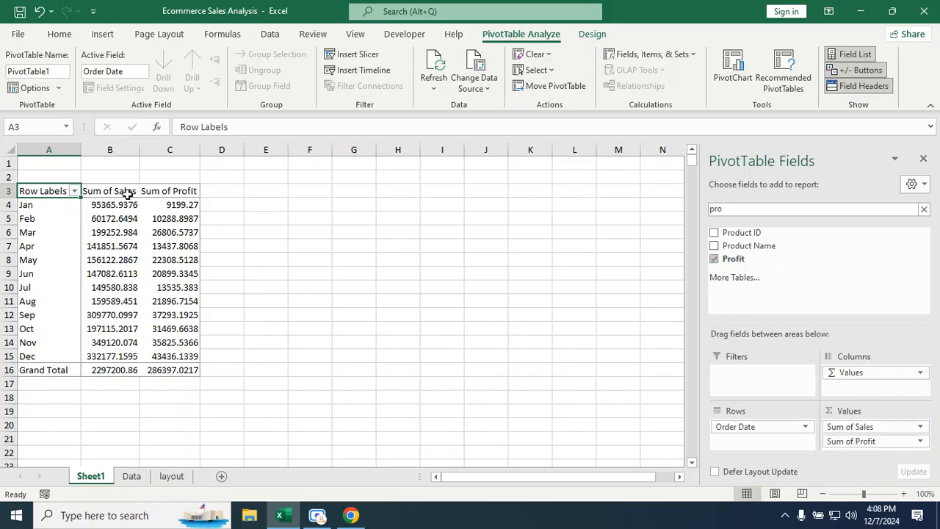
# Apply the custom number format $,0,00,"K" to all Sum of Sales and Sum of Profit values, including the grand totals
pyautogui.moveTo(166, 206)
pyautogui.click(111, 204)
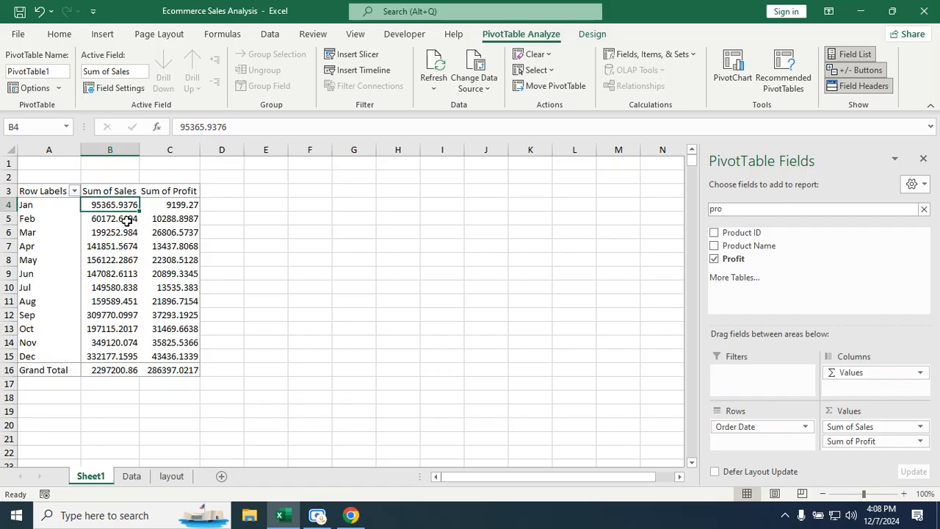
pyautogui.click(127, 220)
pyautogui.moveTo(121, 206); pyautogui.dragTo(188, 369)
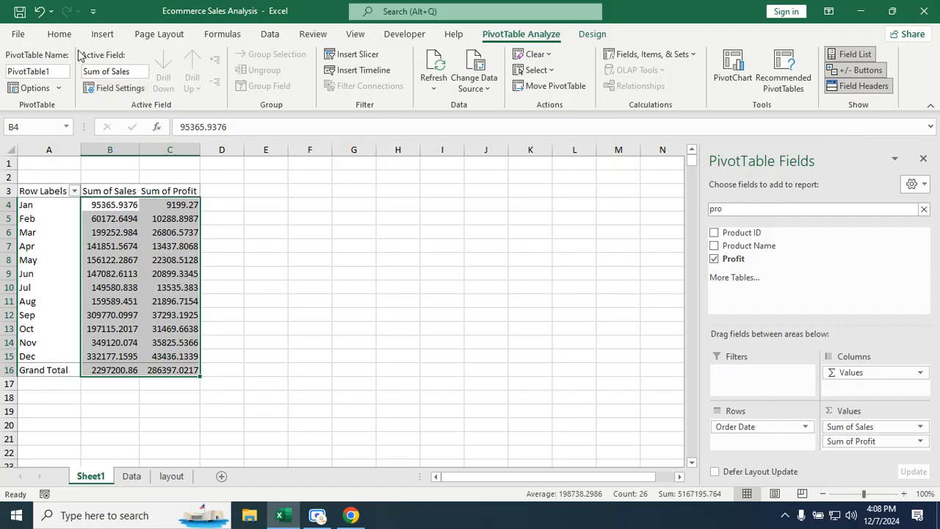
pyautogui.click(60, 37)
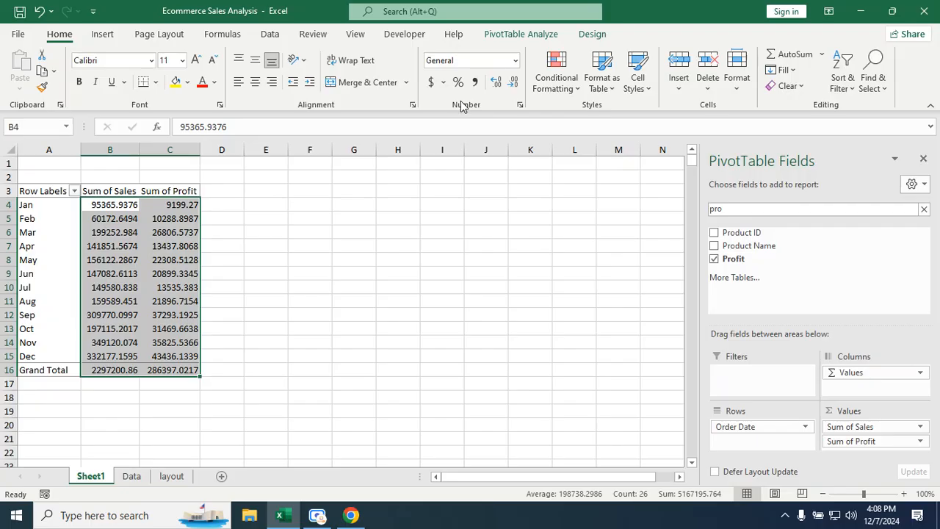
pyautogui.hotkey('ctrl', '1')
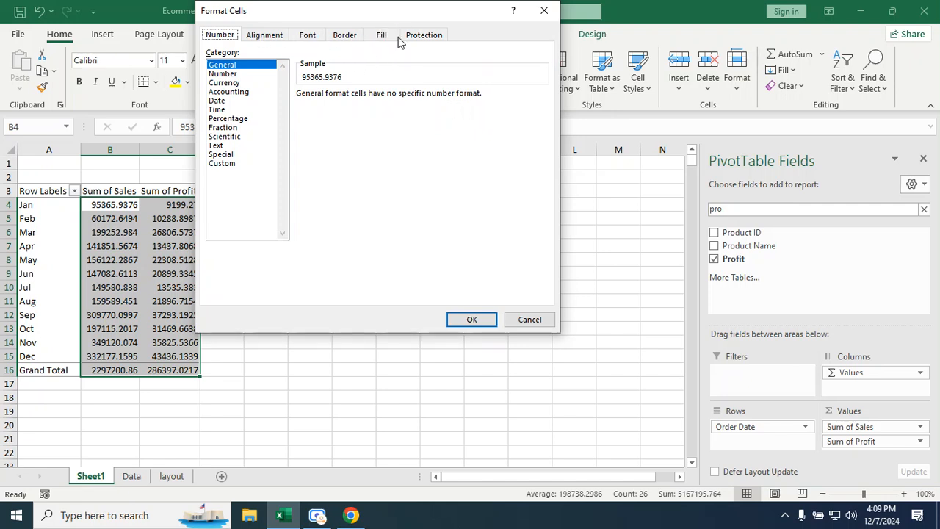
pyautogui.click(219, 164)
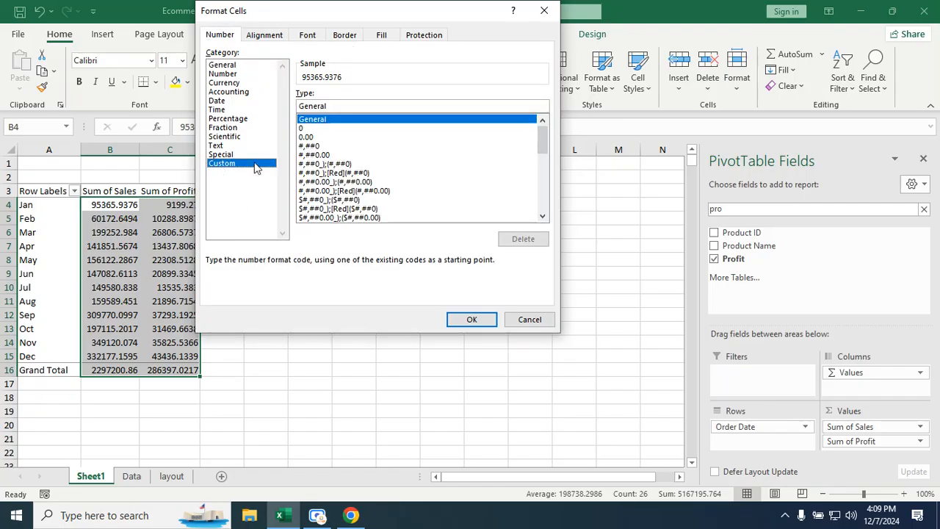
pyautogui.click(352, 104)
pyautogui.press('BackSpace')
pyautogui.press('BackSpace')
pyautogui.press('BackSpace')
pyautogui.press('BackSpace')
pyautogui.press('BackSpace')
pyautogui.press('BackSpace')
pyautogui.press('BackSpace')
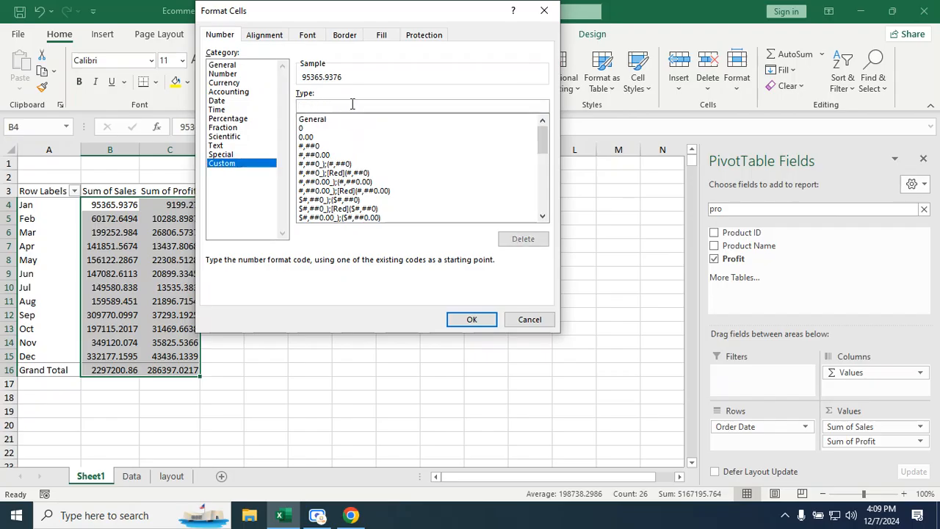
pyautogui.write('$,0,00,"K')
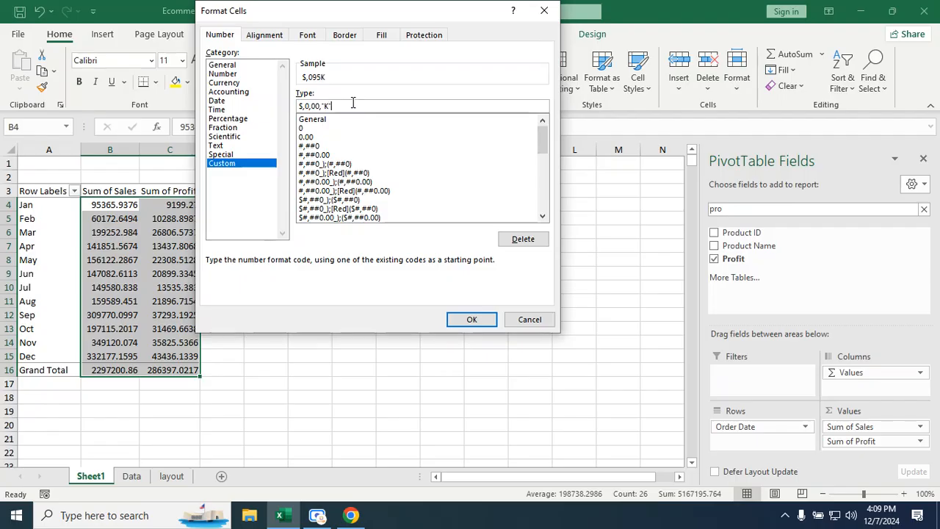
pyautogui.click(464, 320)
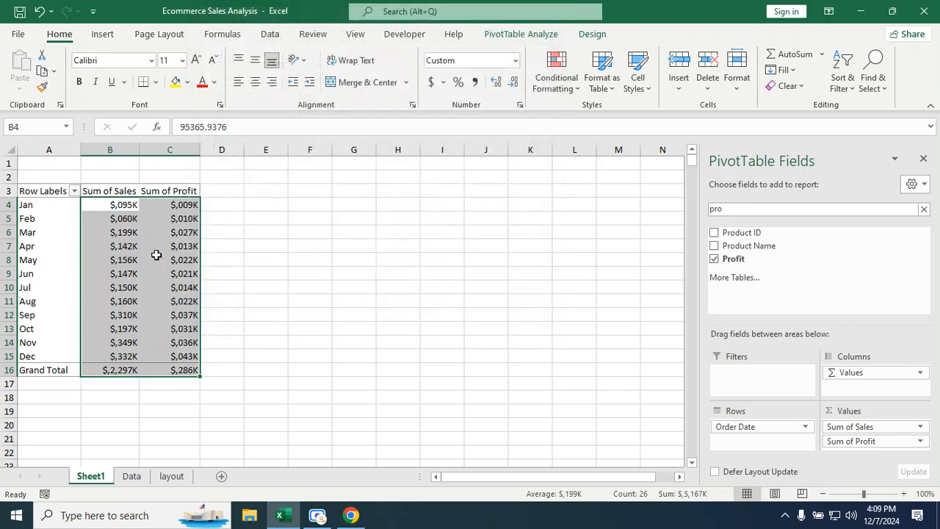
pyautogui.moveTo(156, 254)
pyautogui.moveTo(129, 219)
pyautogui.moveTo(186, 293)
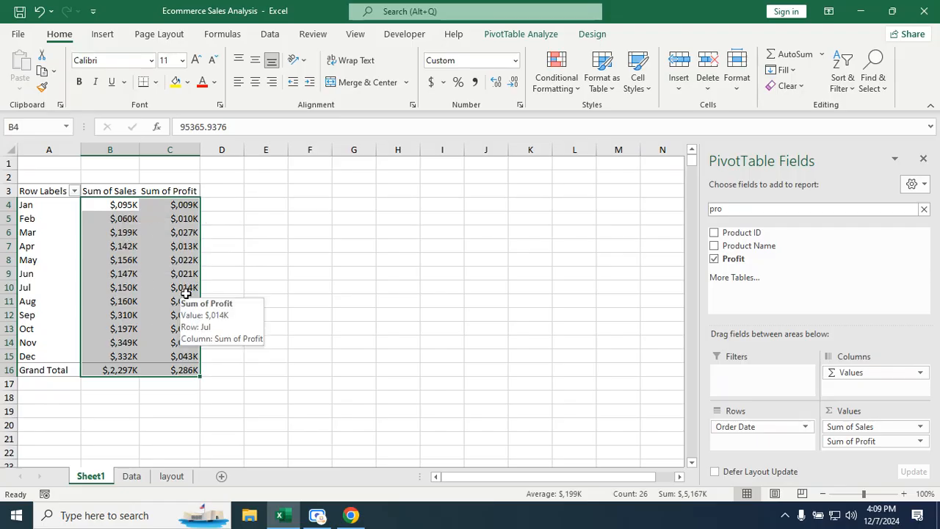
pyautogui.click(180, 220)
pyautogui.click(121, 206)
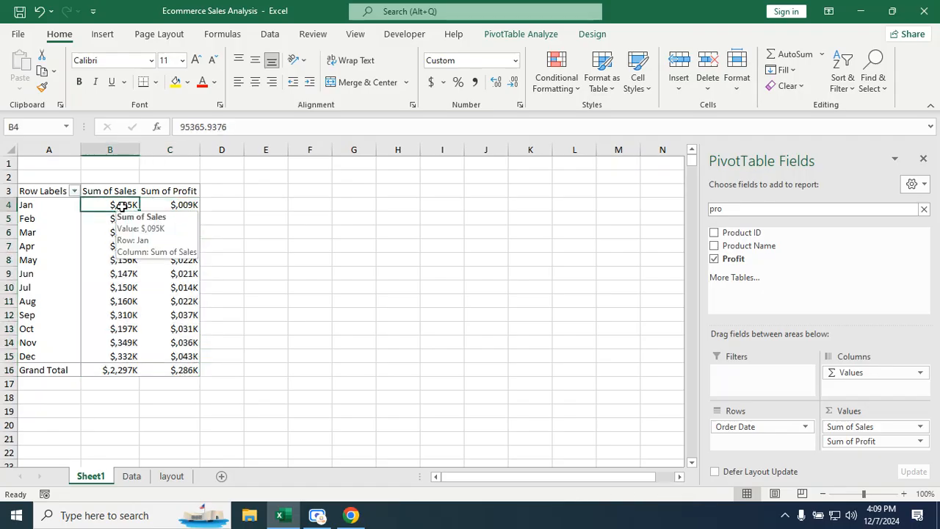
pyautogui.click(316, 211)
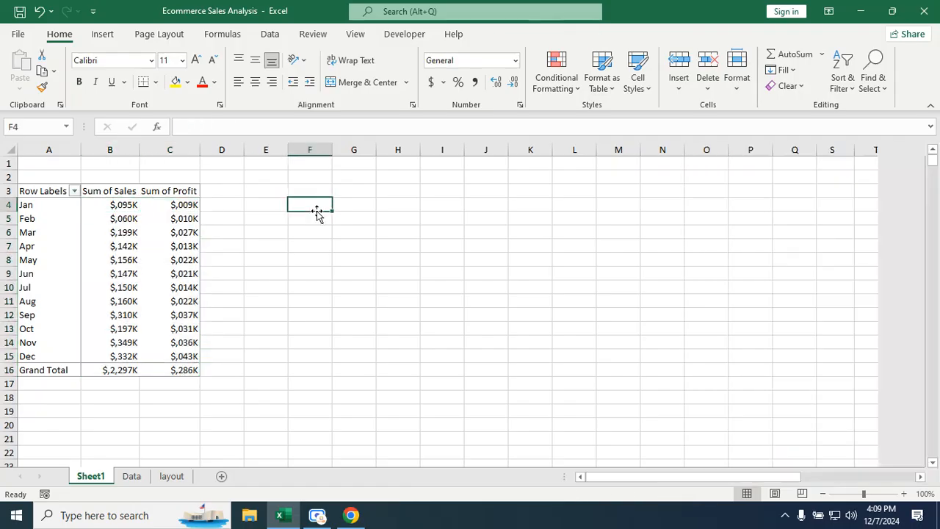
# Start inserting a PivotChart of the Combo type from the monthly sales and profit PivotTable
pyautogui.click(130, 217)
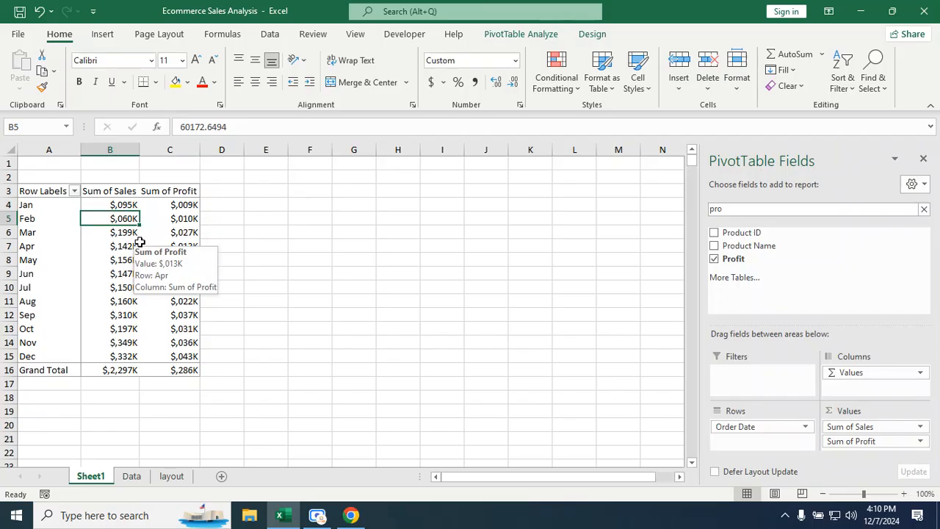
pyautogui.click(513, 36)
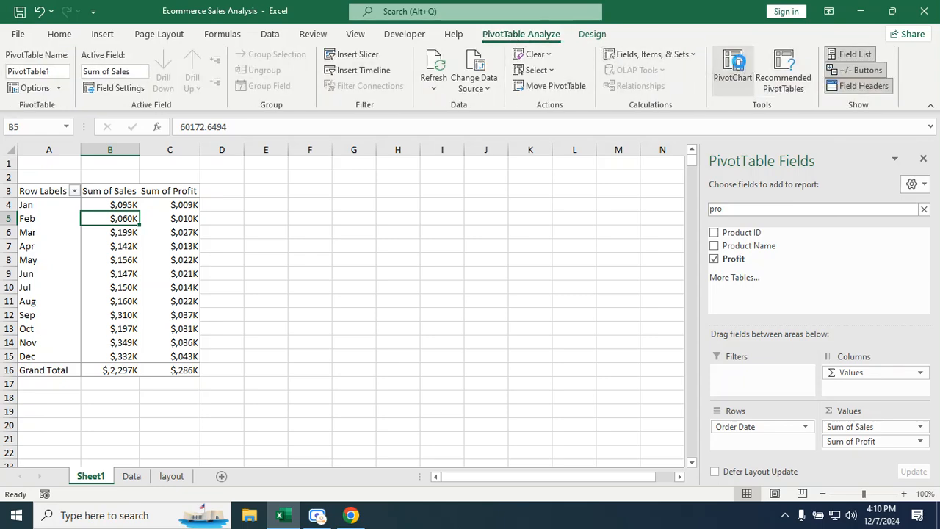
pyautogui.click(738, 63)
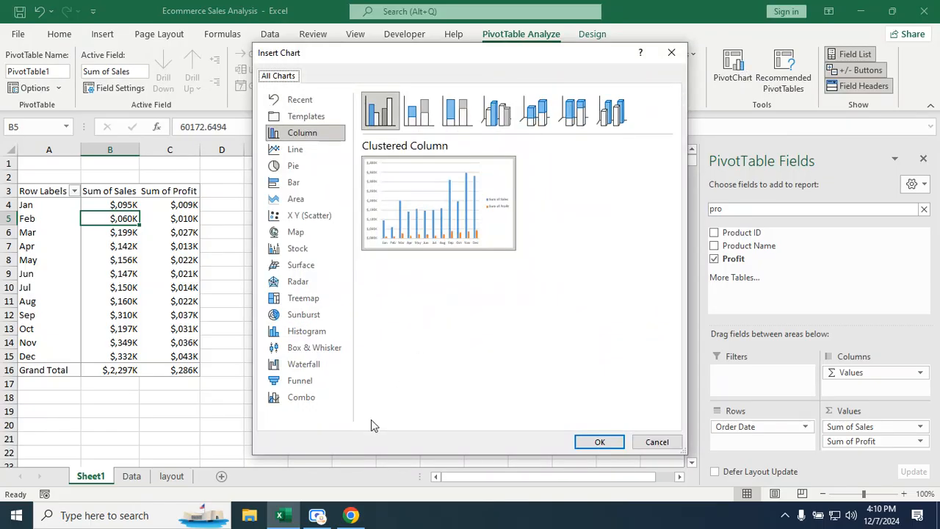
pyautogui.click(290, 406)
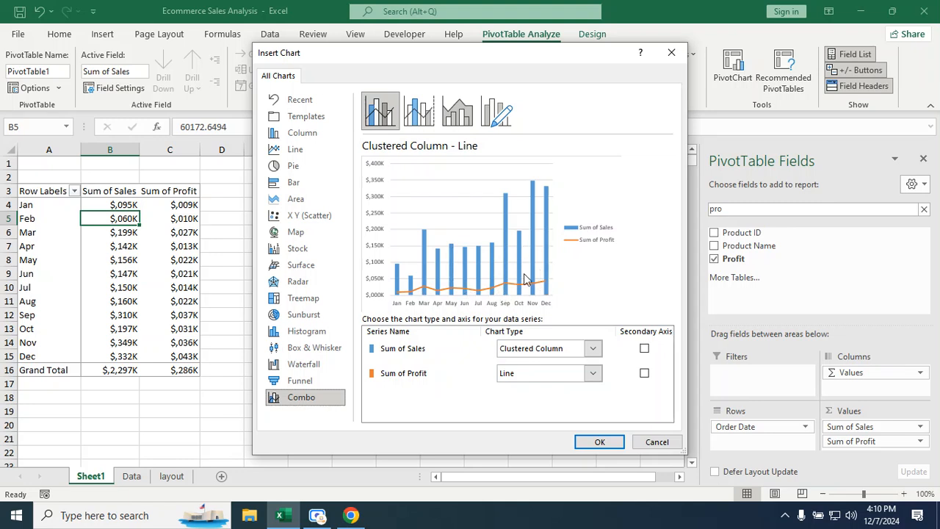
# Try Stacked Area and Stacked Bar as the chart type for the Sum of Profit series
pyautogui.click(593, 375)
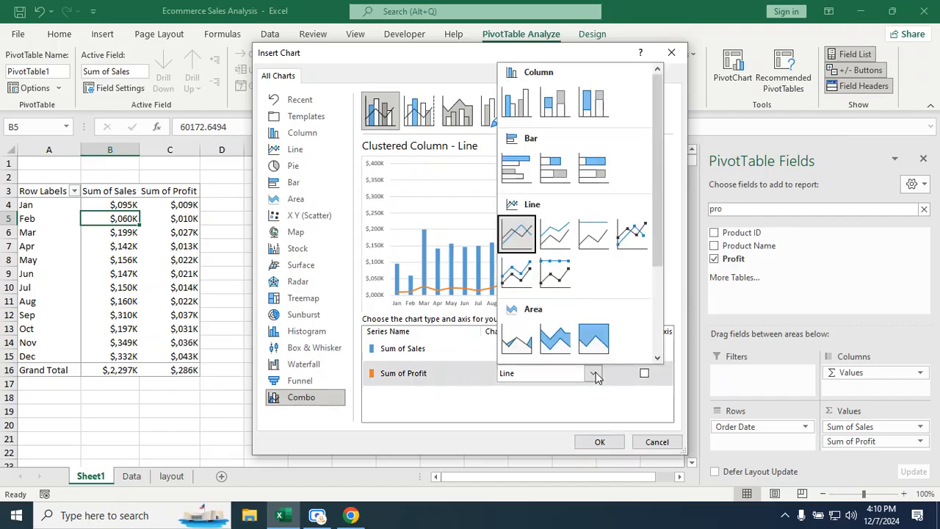
pyautogui.click(551, 340)
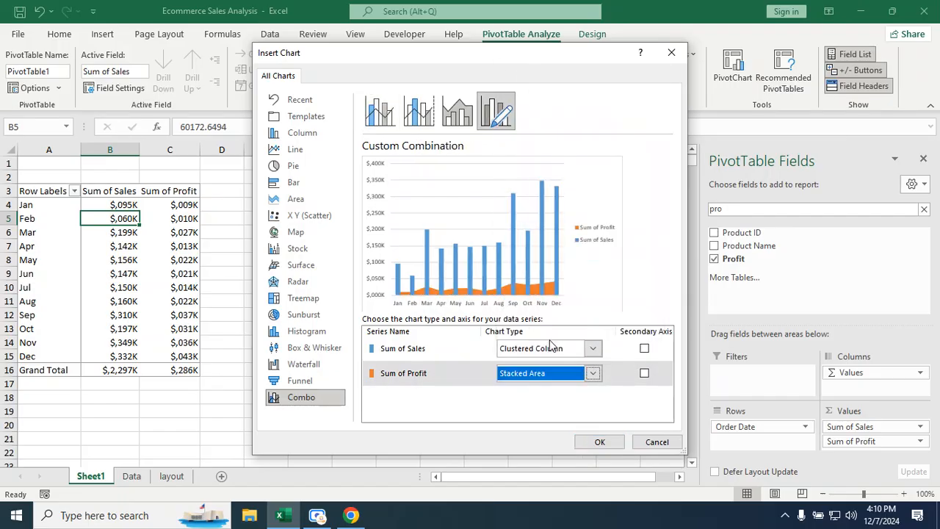
pyautogui.click(594, 374)
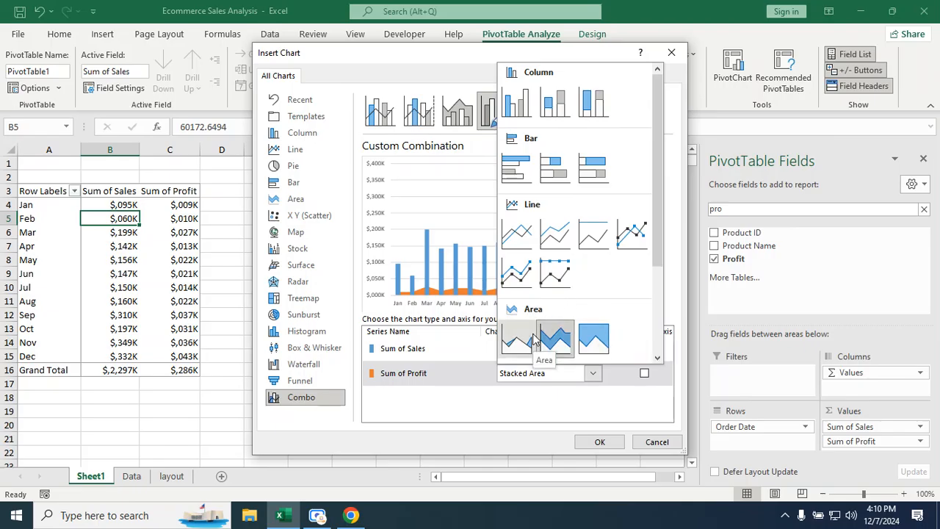
pyautogui.click(555, 167)
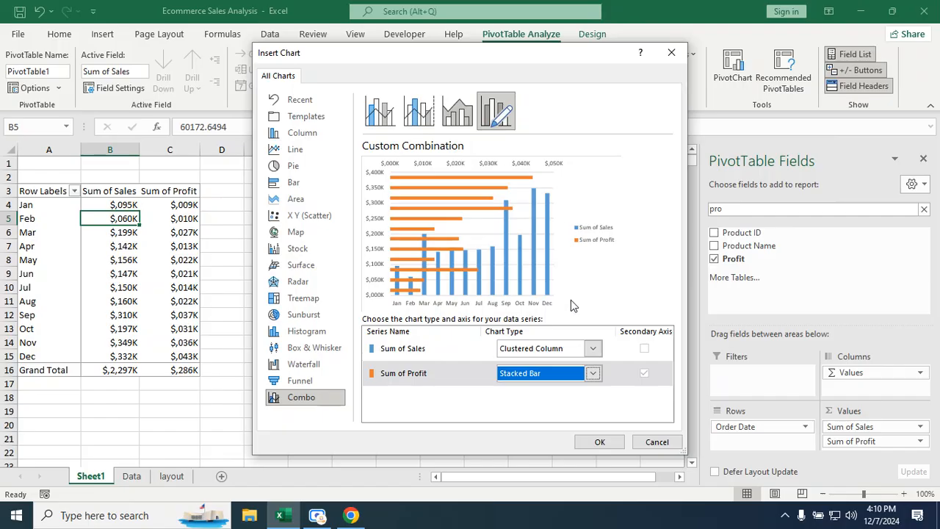
# Set the Sum of Profit series to Line on the secondary axis and insert the combo chart
pyautogui.click(593, 373)
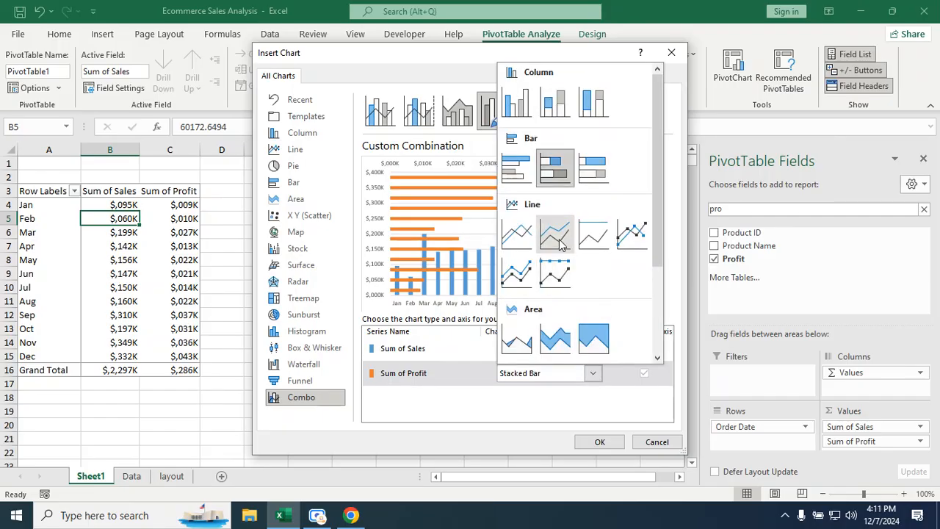
pyautogui.click(517, 234)
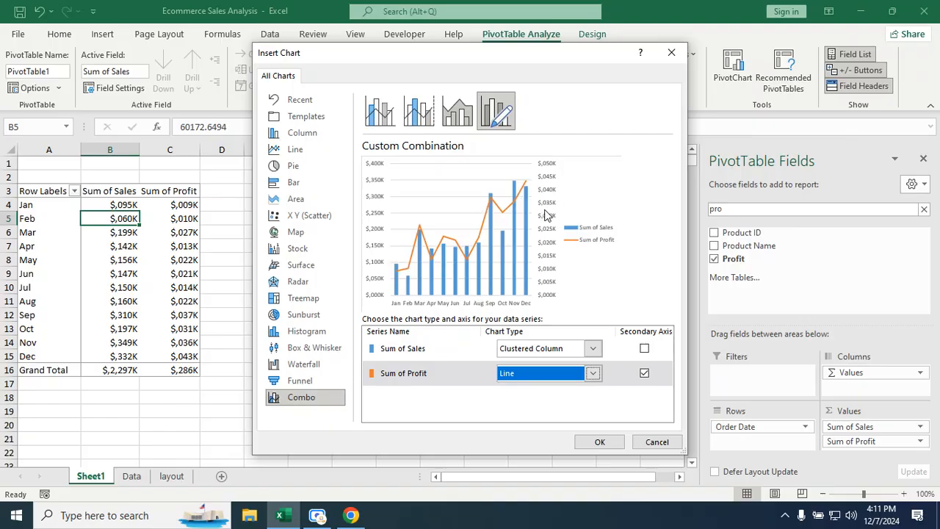
pyautogui.click(593, 443)
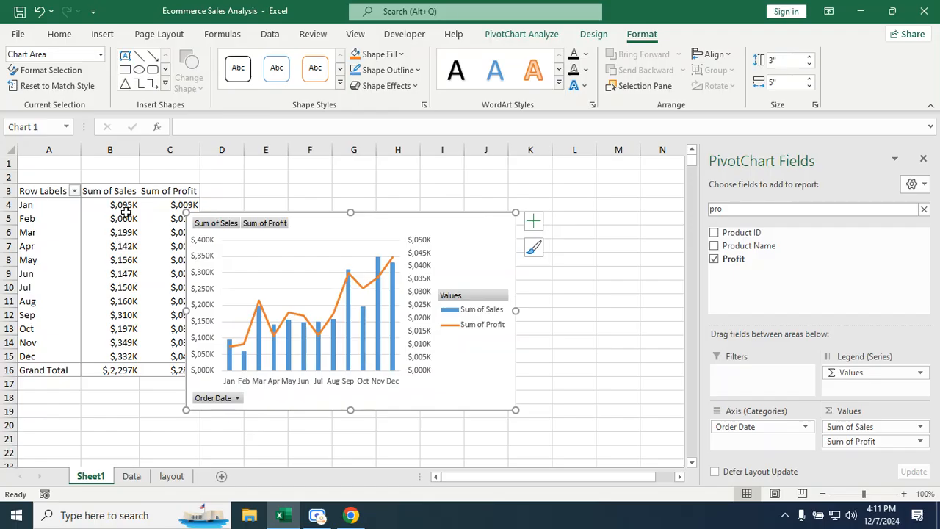
# Move the PivotChart clear of the PivotTable and hide its value and axis field buttons
pyautogui.moveTo(126, 218)
pyautogui.moveTo(386, 216); pyautogui.dragTo(478, 195)
pyautogui.rightClick(311, 203)
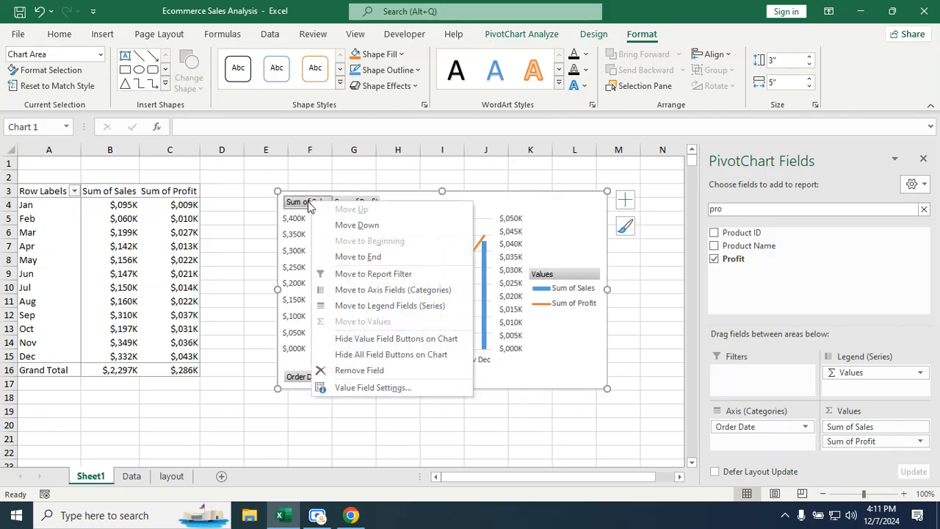
pyautogui.click(362, 343)
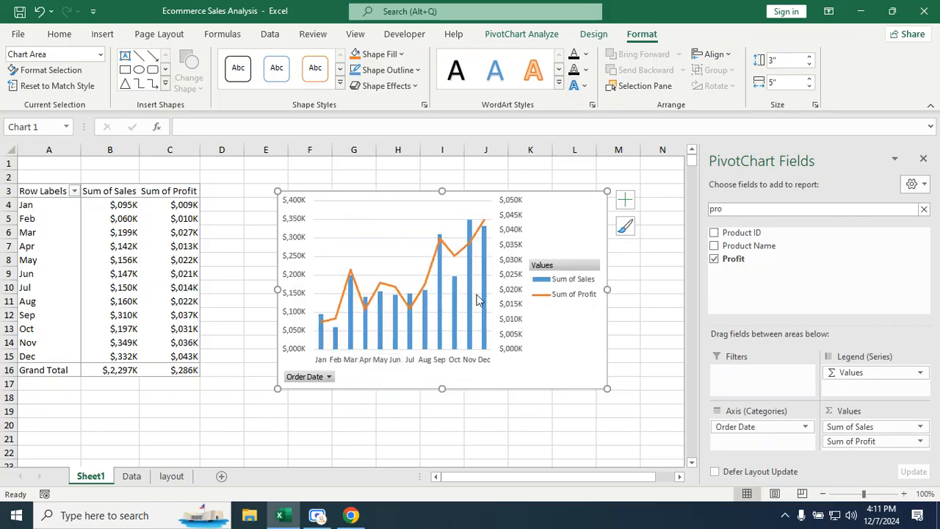
pyautogui.rightClick(308, 383)
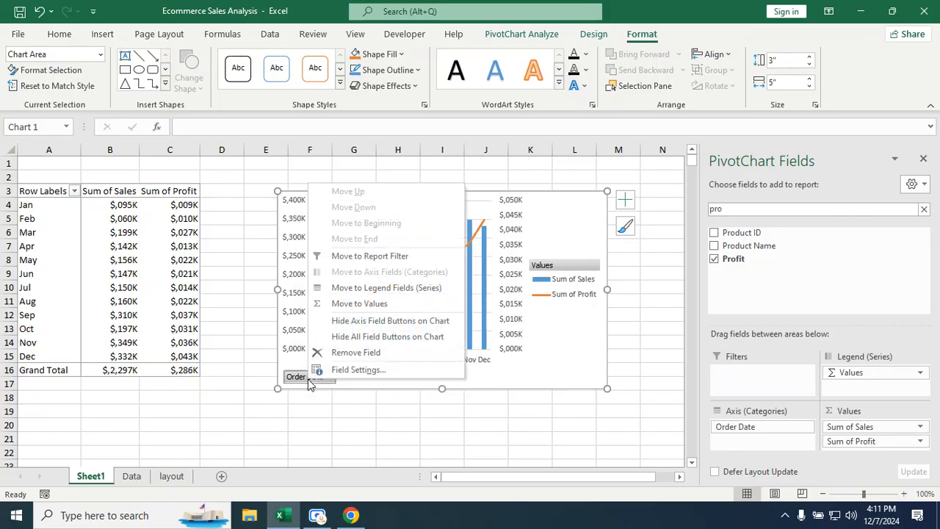
pyautogui.click(346, 324)
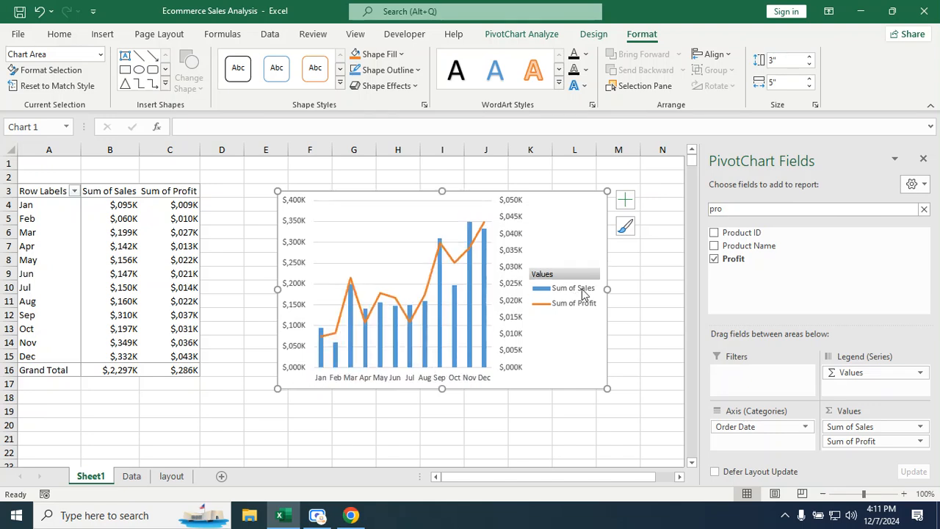
# Remove the axes, gridlines and legend from the PivotChart
pyautogui.click(624, 201)
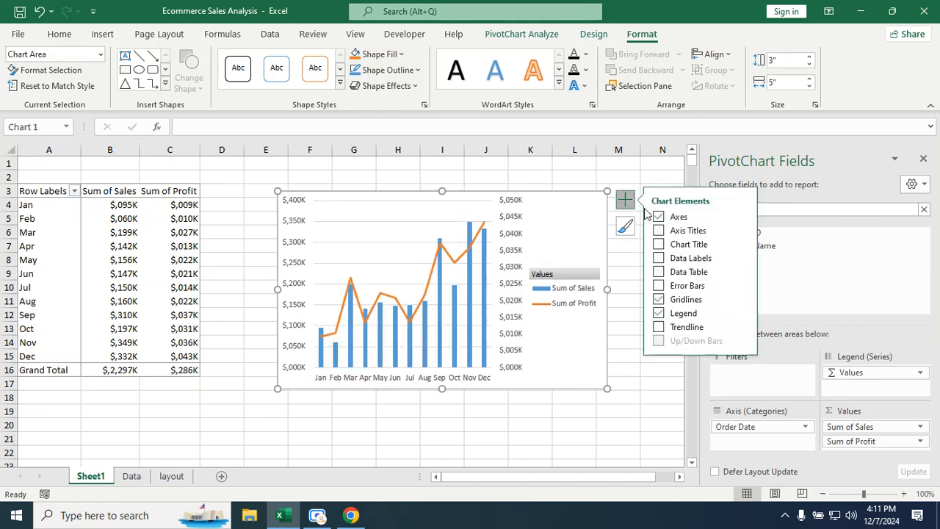
pyautogui.click(659, 217)
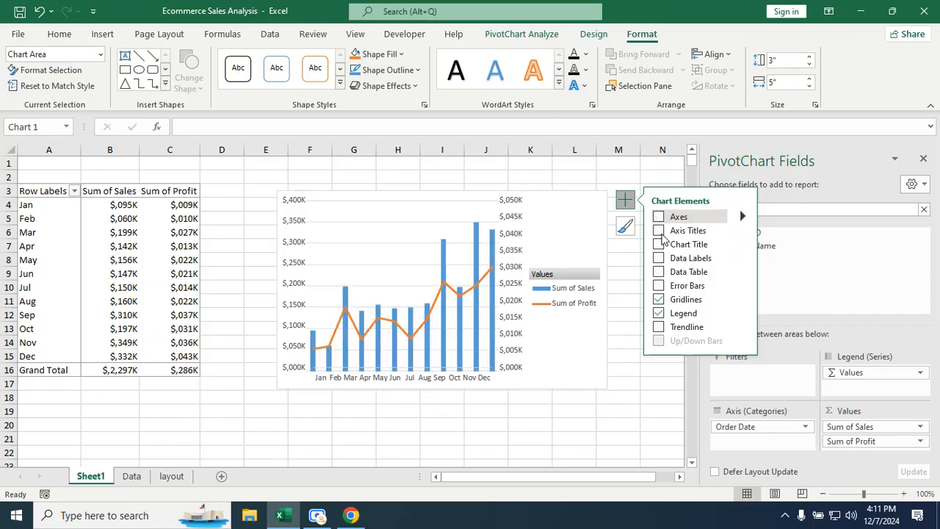
pyautogui.click(659, 299)
pyautogui.click(659, 313)
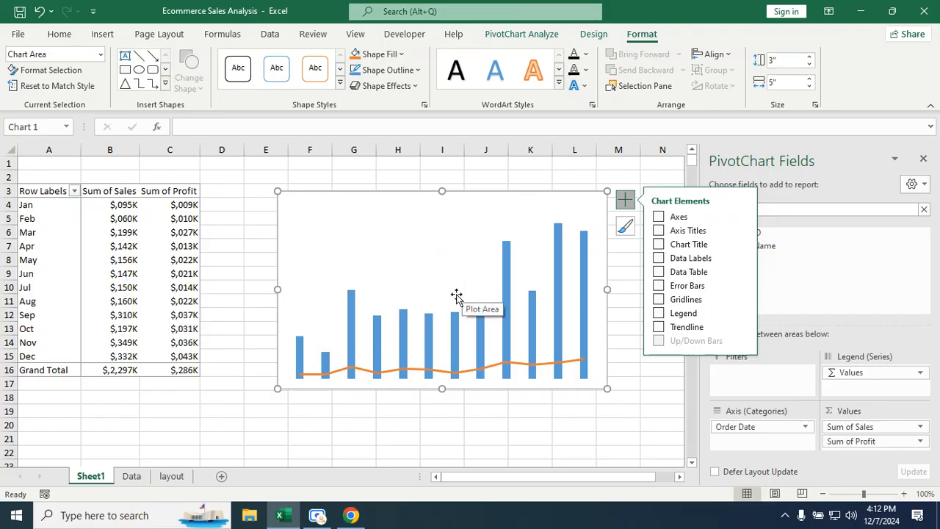
# Examine the SALES AND PROFIT ANALYSIS panel on the layout sheet and return to the PivotChart on Sheet1
pyautogui.click(176, 479)
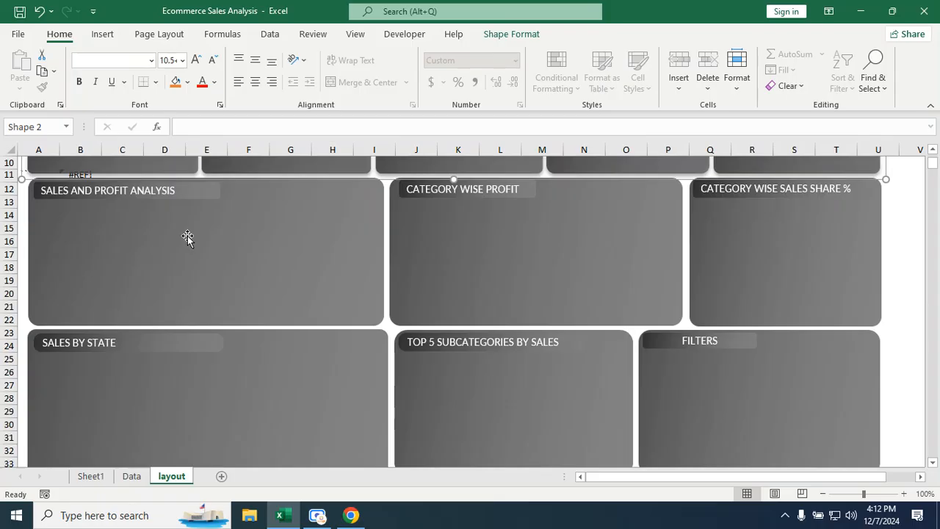
pyautogui.click(132, 477)
pyautogui.click(90, 476)
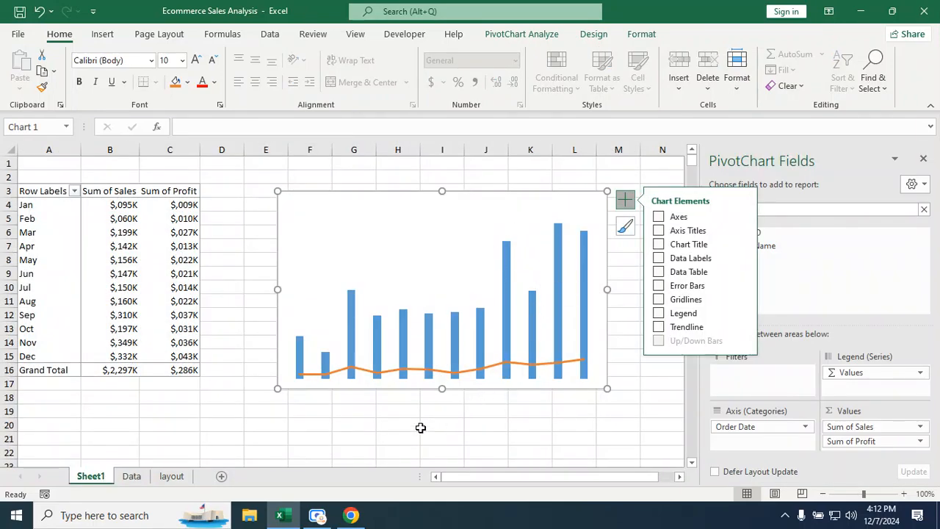
pyautogui.click(378, 435)
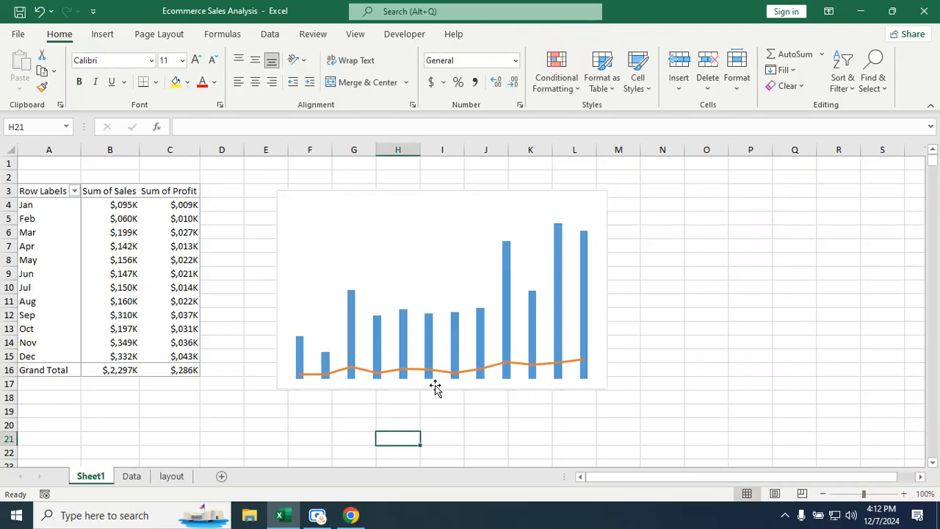
pyautogui.click(423, 222)
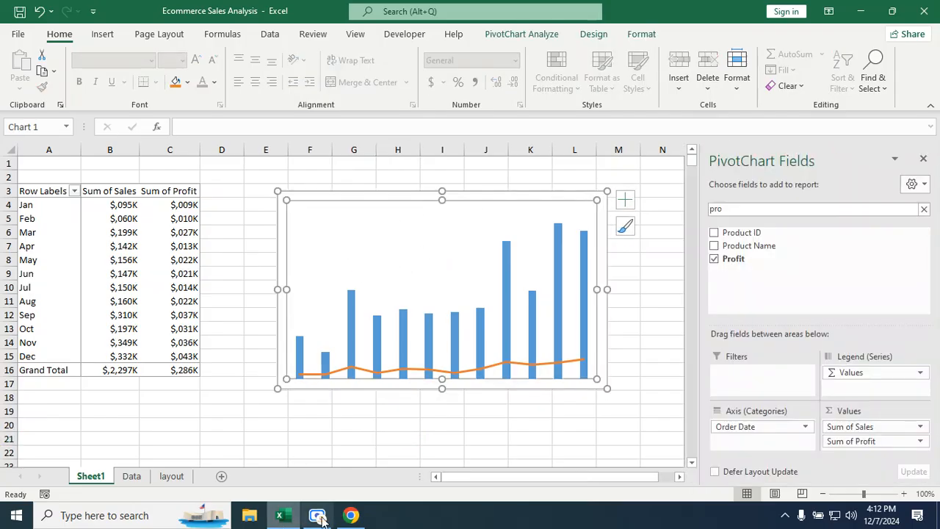
pyautogui.click(171, 476)
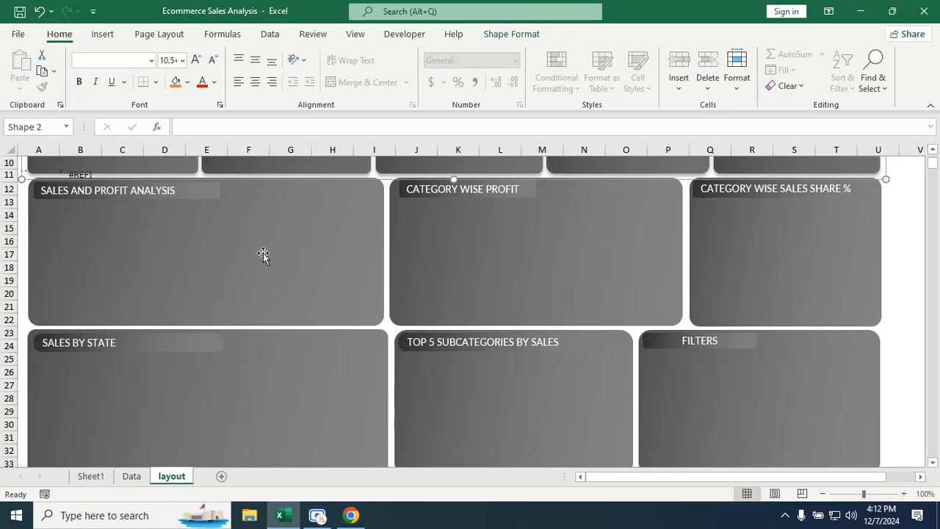
pyautogui.click(132, 477)
pyautogui.click(90, 479)
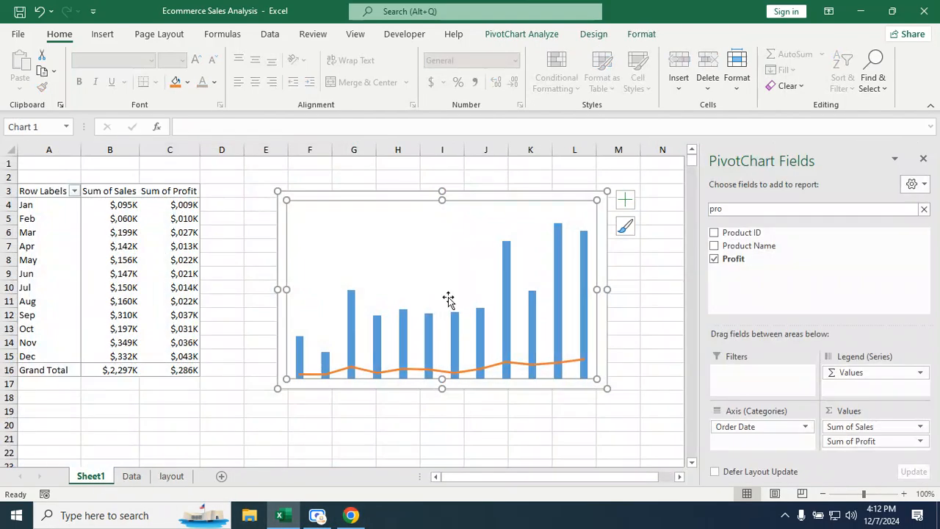
# Shift the plot area slightly toward the upper-left corner of the PivotChart
pyautogui.click(357, 397)
pyautogui.click(466, 247)
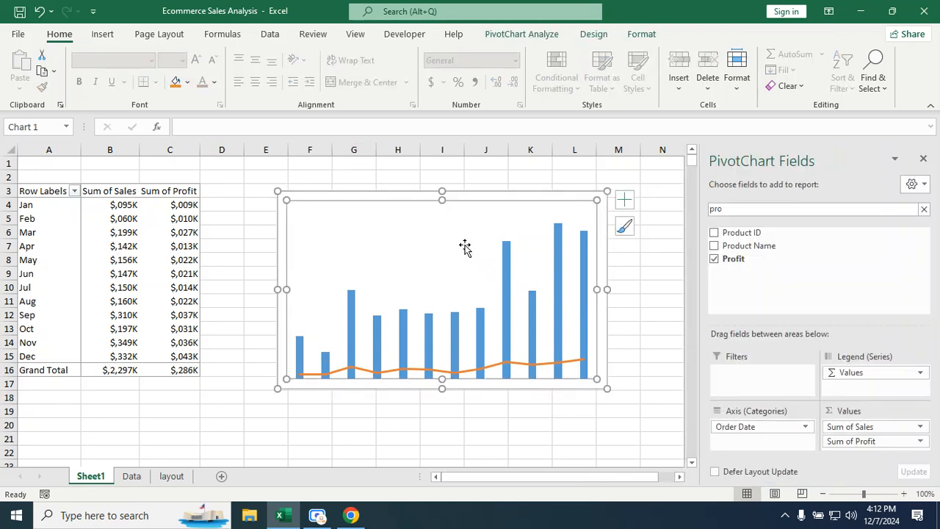
pyautogui.moveTo(409, 237); pyautogui.dragTo(404, 228)
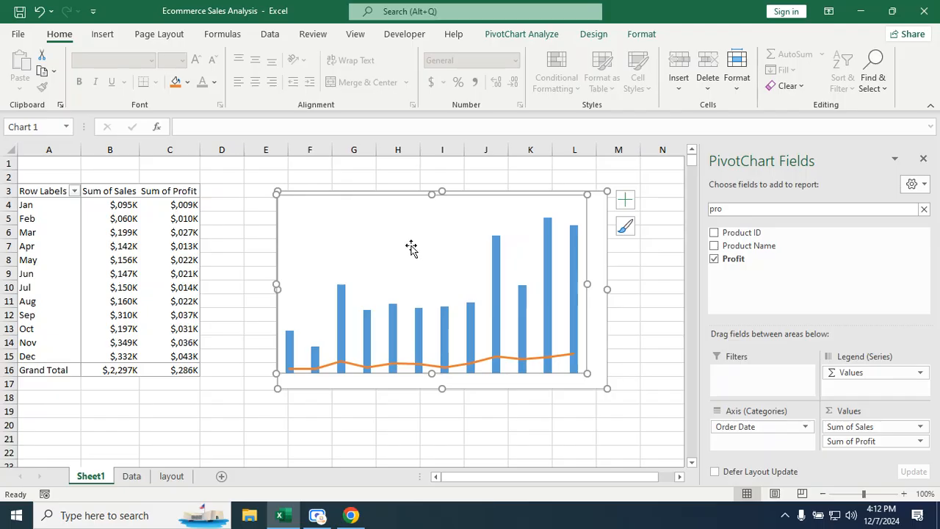
pyautogui.click(630, 330)
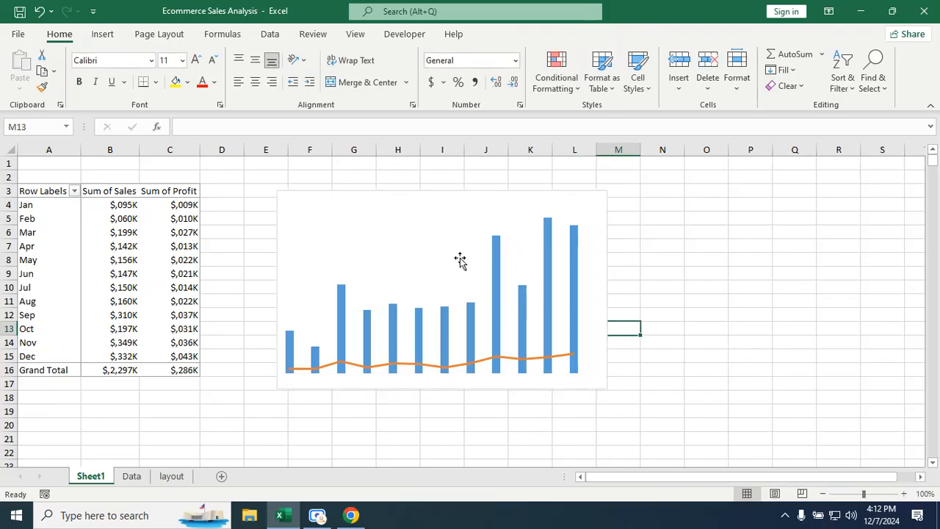
# Set the PivotChart's plot area to No fill and close its formatting options
pyautogui.click(587, 364)
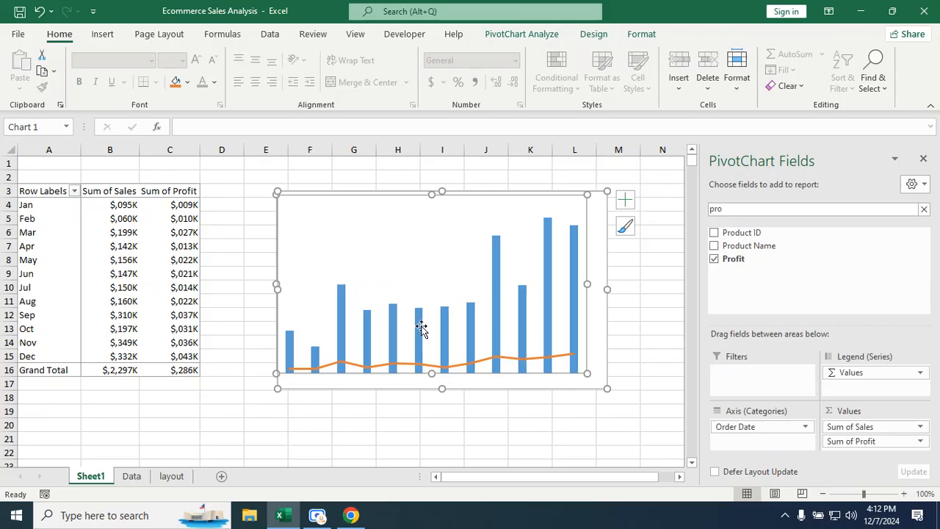
pyautogui.rightClick(388, 233)
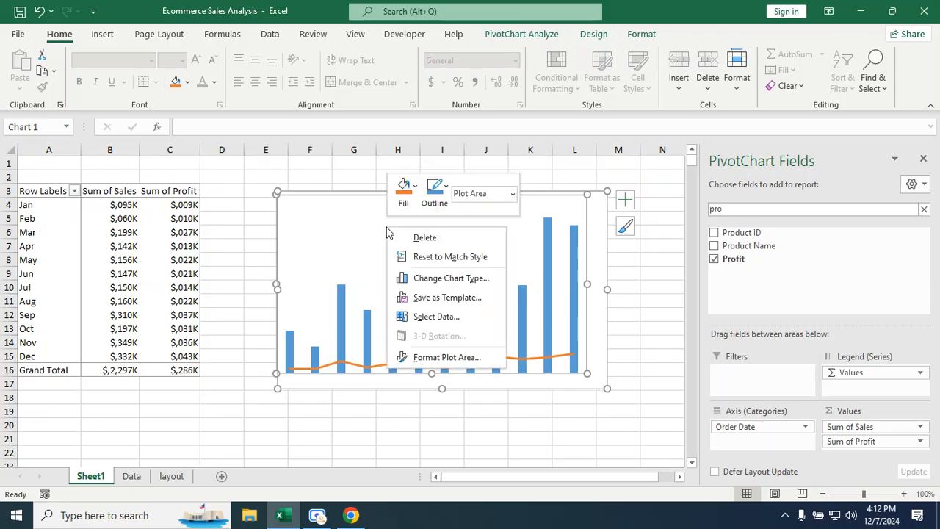
pyautogui.click(448, 358)
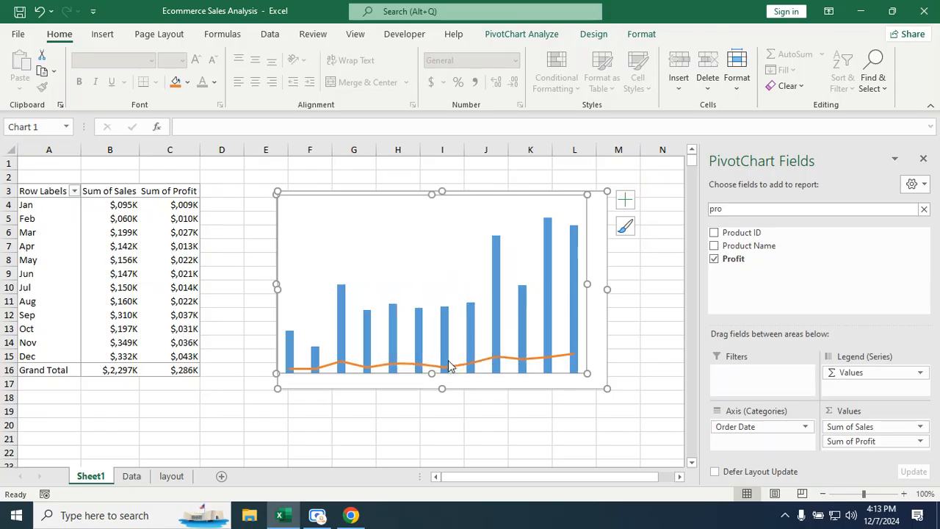
pyautogui.click(747, 238)
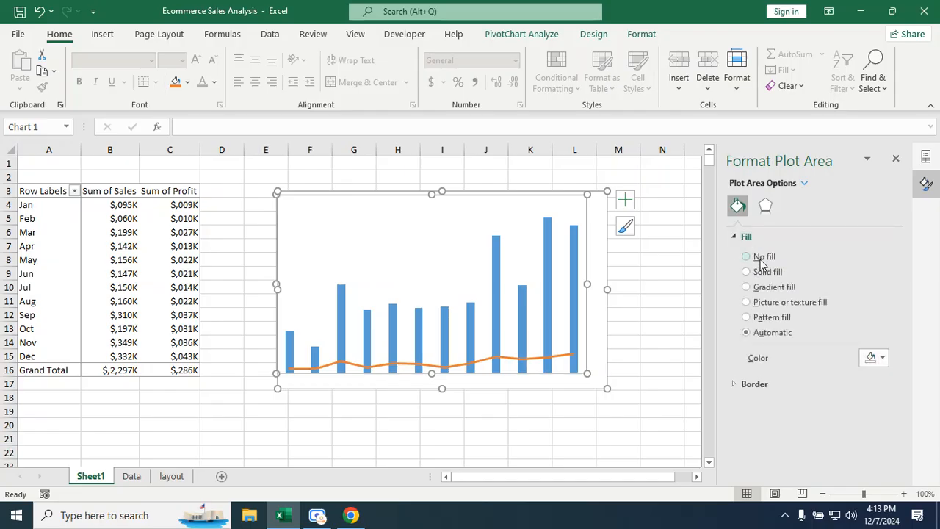
pyautogui.click(763, 261)
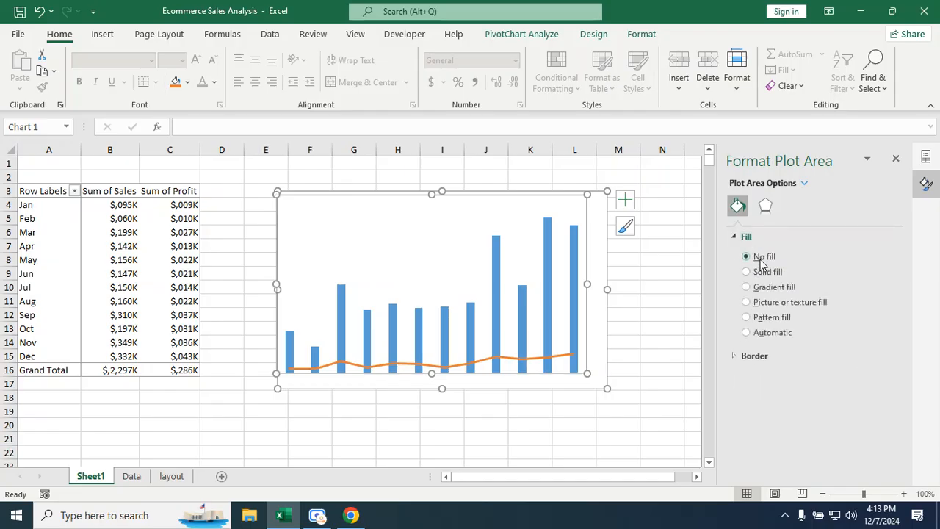
pyautogui.click(896, 161)
pyautogui.click(644, 342)
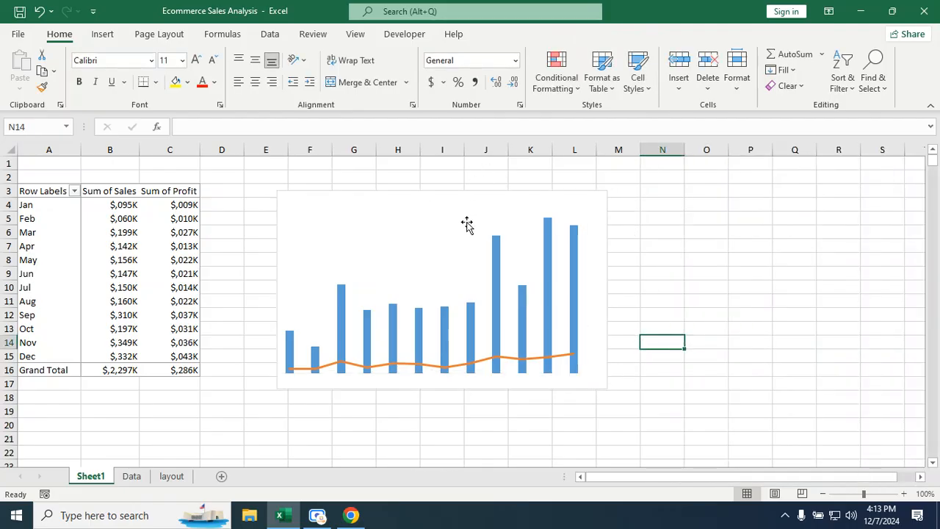
pyautogui.click(280, 192)
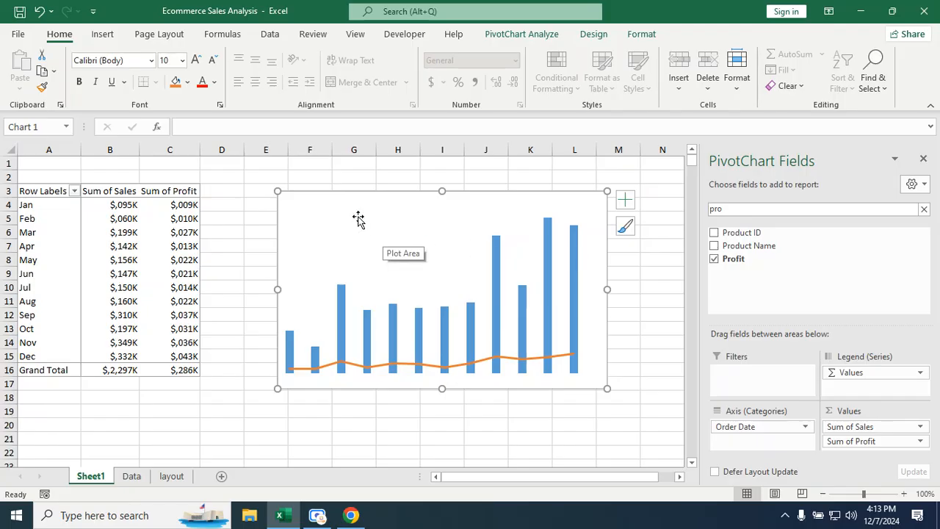
pyautogui.rightClick(305, 204)
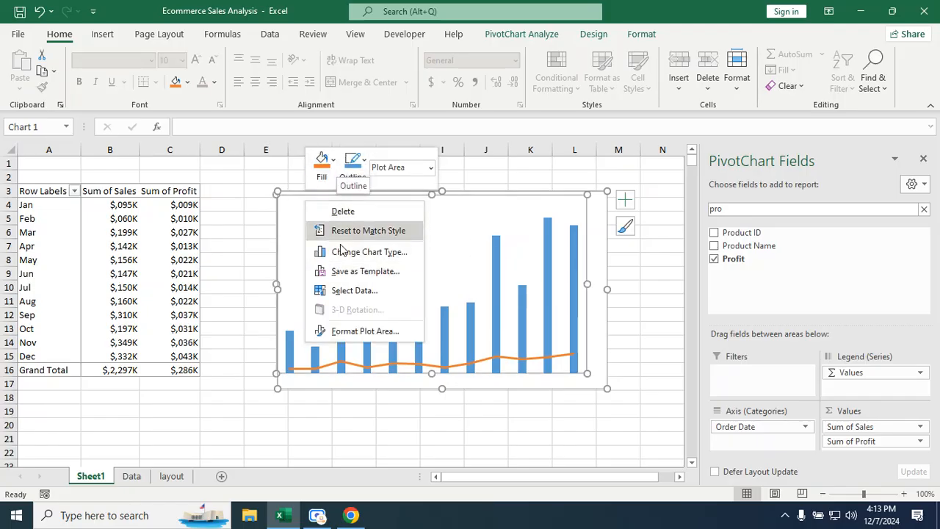
pyautogui.click(341, 332)
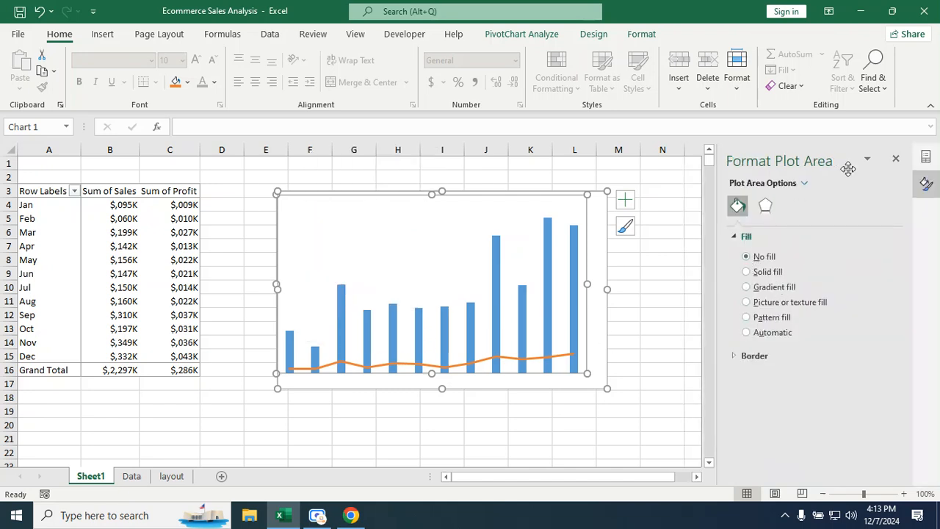
pyautogui.click(896, 159)
pyautogui.click(642, 318)
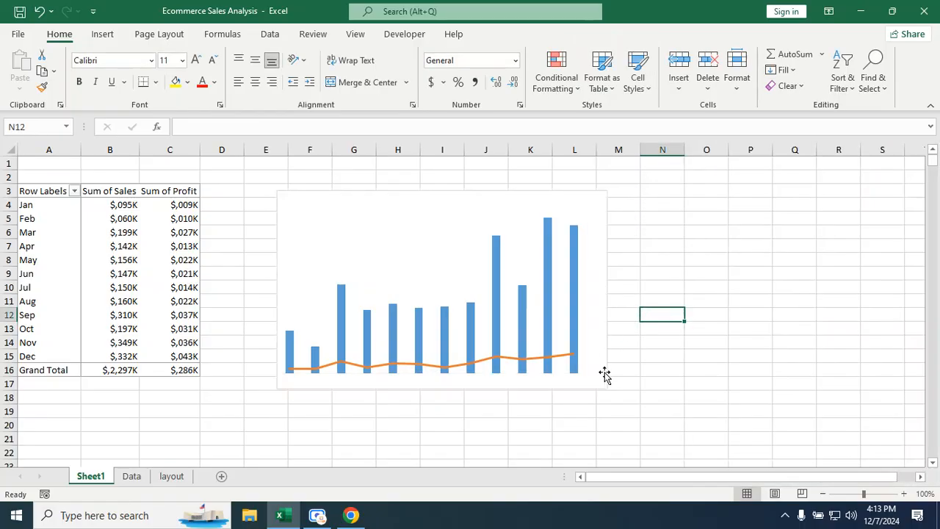
# Set the PivotChart's chart area to No fill and close its formatting options
pyautogui.click(599, 375)
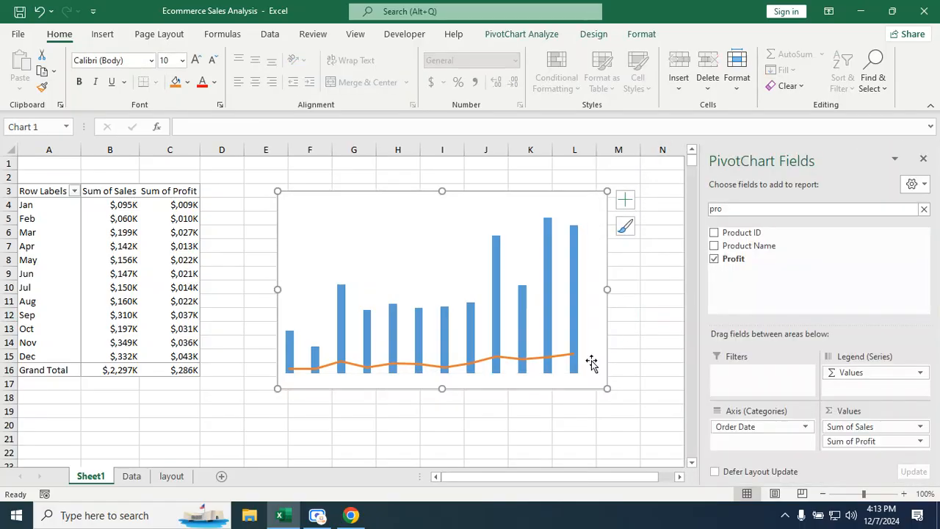
pyautogui.rightClick(595, 360)
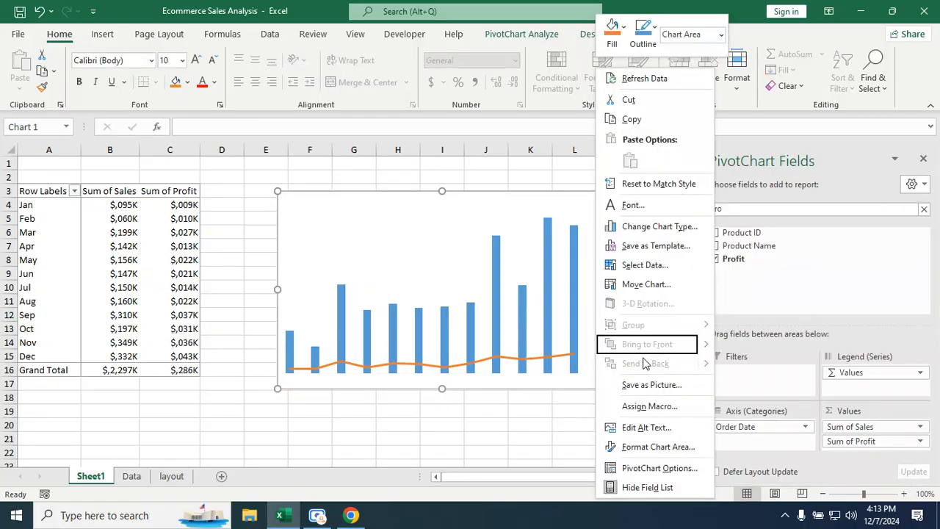
pyautogui.click(658, 446)
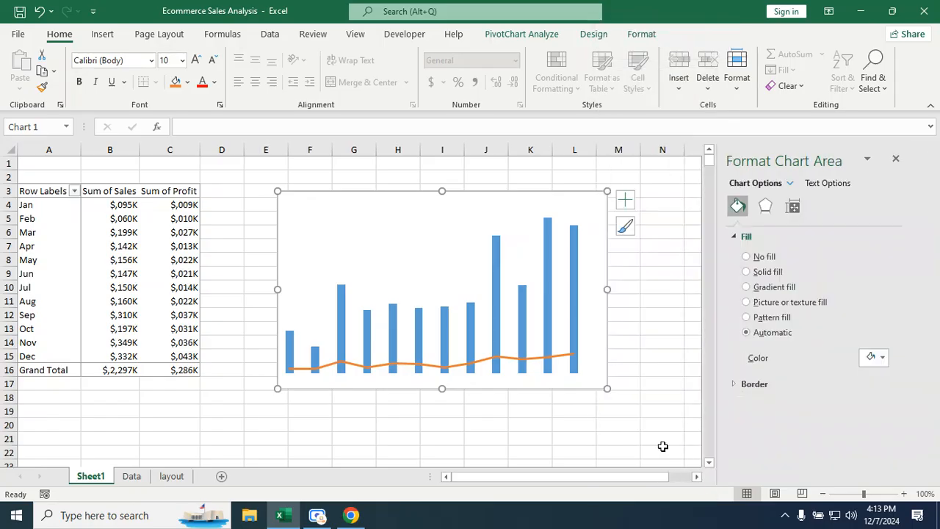
pyautogui.click(751, 256)
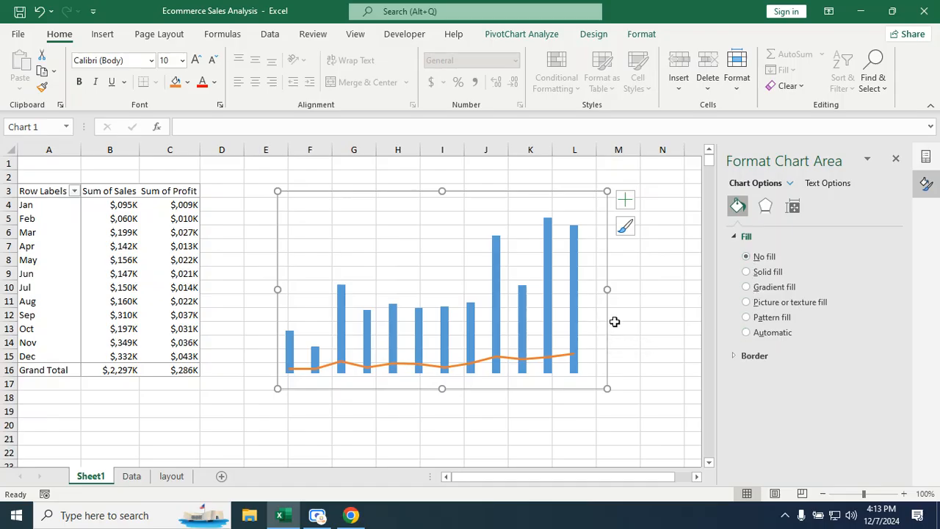
pyautogui.click(896, 159)
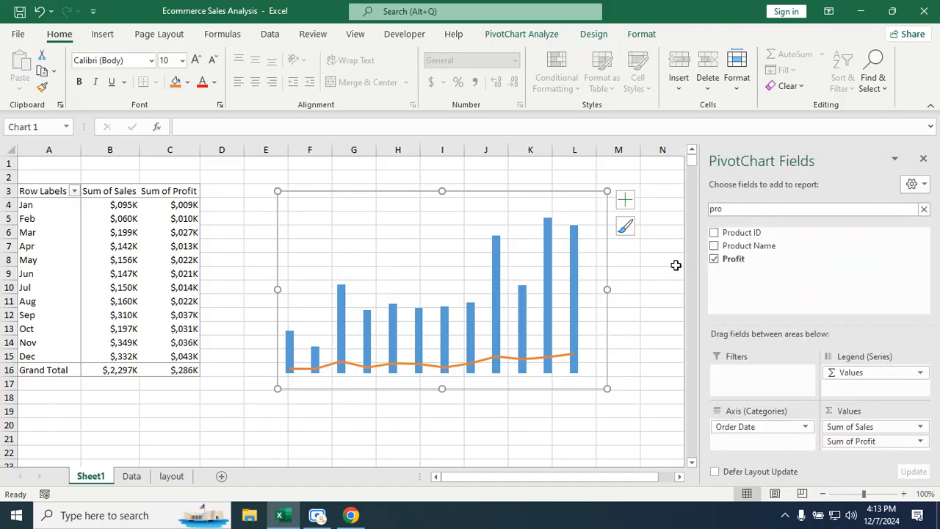
pyautogui.click(662, 265)
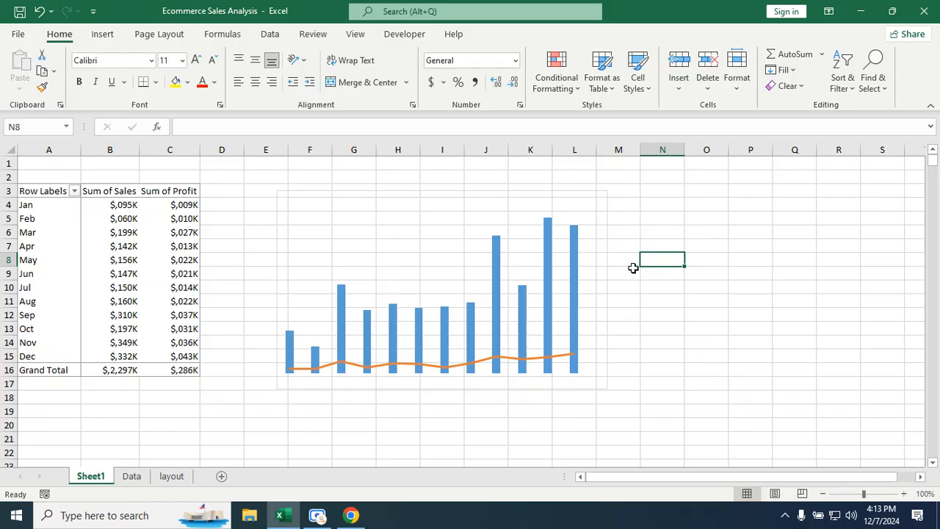
# Examine the chart panels across the layout sheet and return to the PivotChart on Sheet1
pyautogui.click(547, 246)
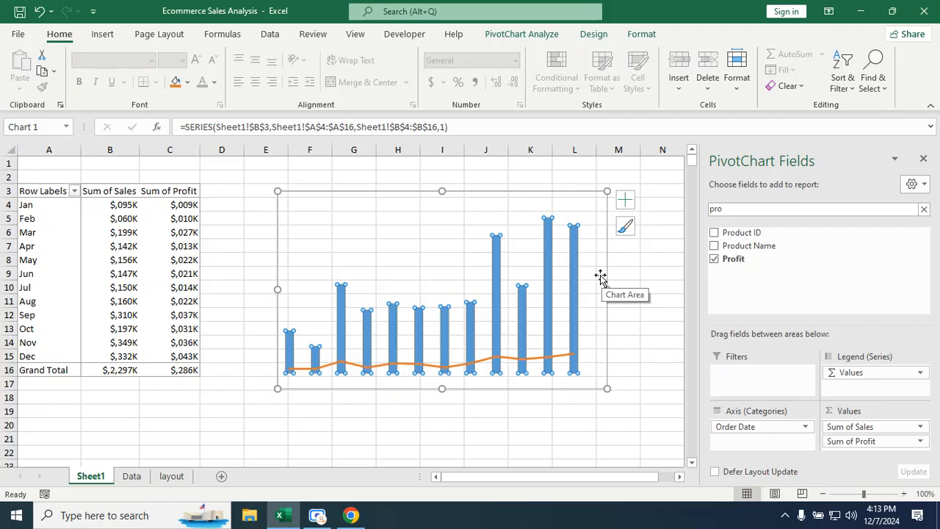
pyautogui.click(625, 200)
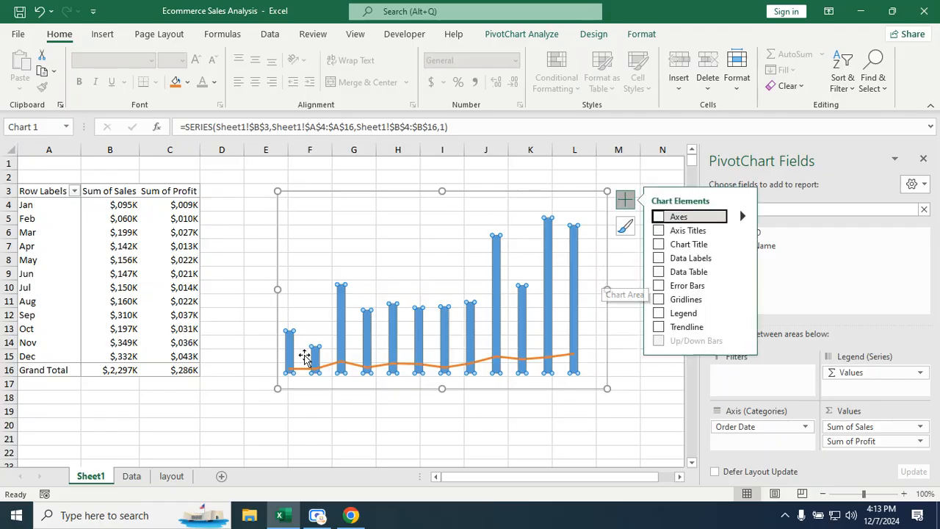
pyautogui.click(171, 476)
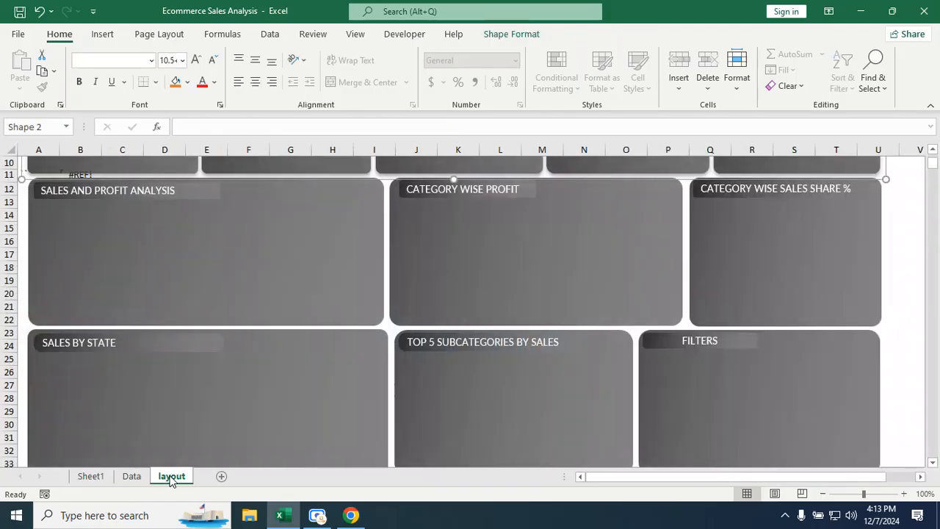
pyautogui.click(210, 246)
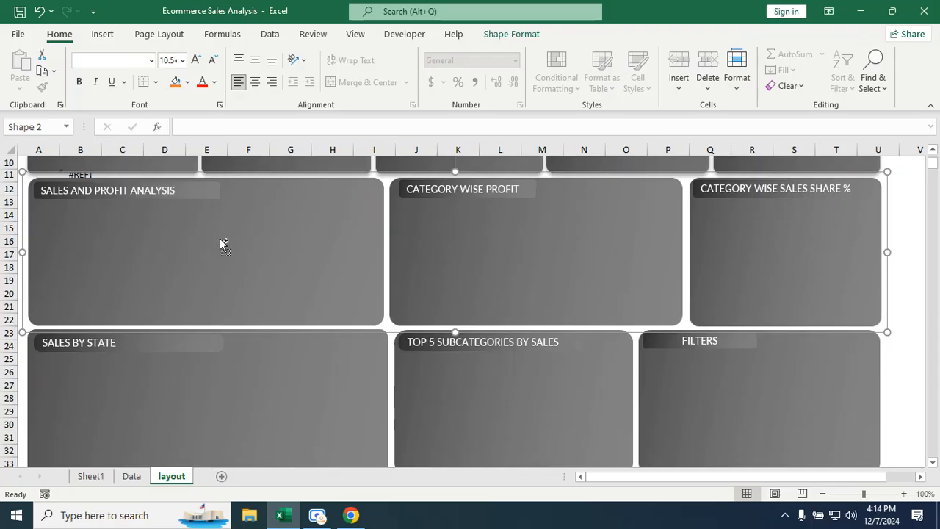
pyautogui.scroll(-4, 328, 247)
pyautogui.scroll(2, 328, 247)
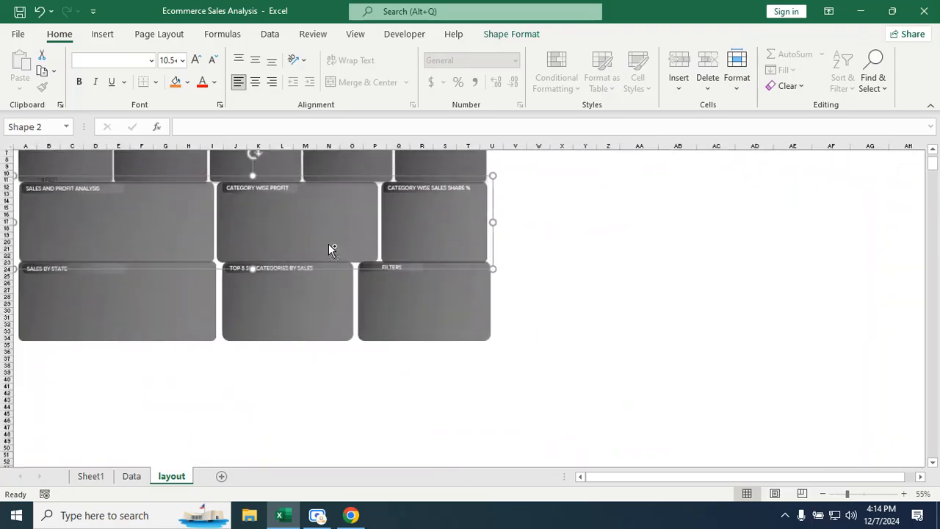
pyautogui.scroll(-3, 329, 245)
pyautogui.scroll(4, 330, 248)
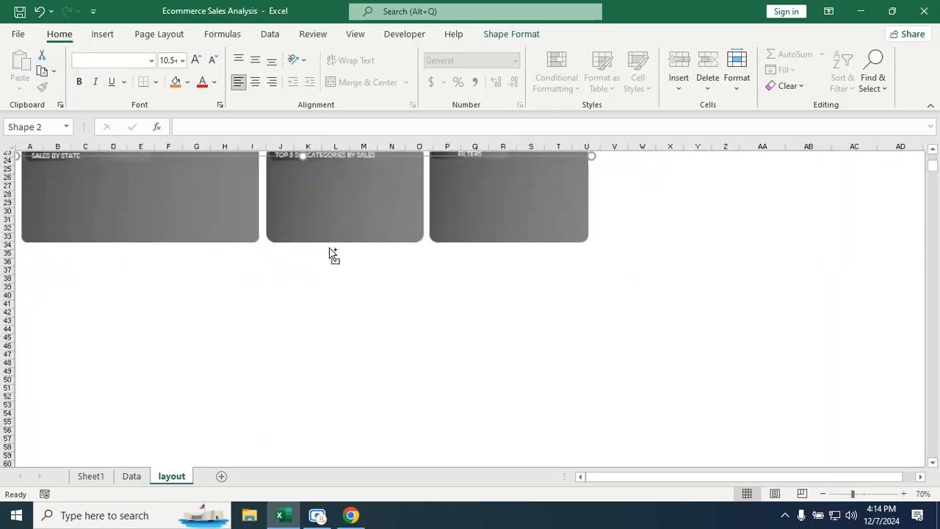
pyautogui.scroll(8, 335, 255)
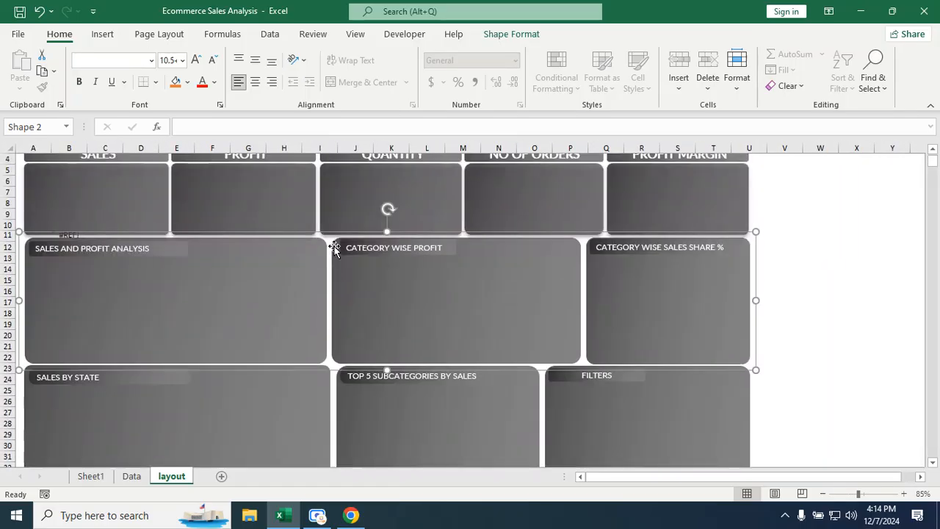
pyautogui.scroll(1, 339, 256)
pyautogui.scroll(-2, 340, 256)
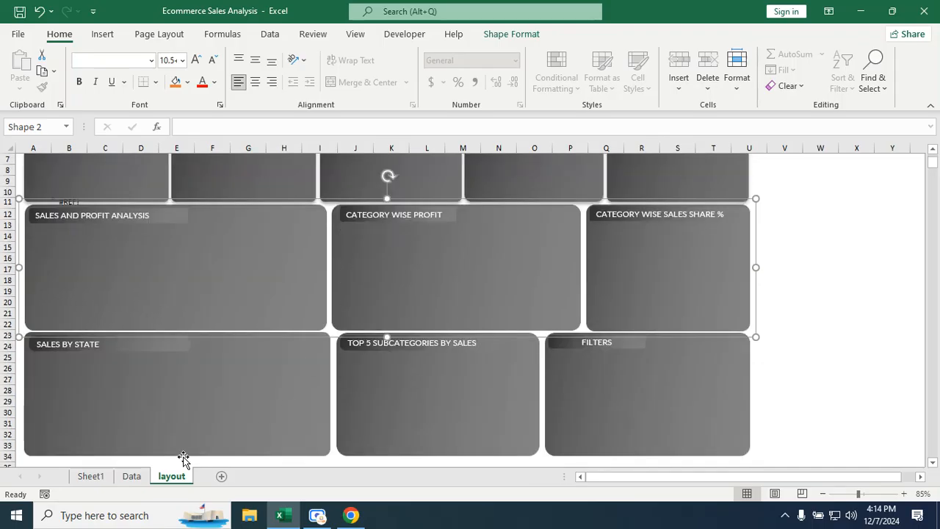
pyautogui.click(132, 476)
pyautogui.click(91, 476)
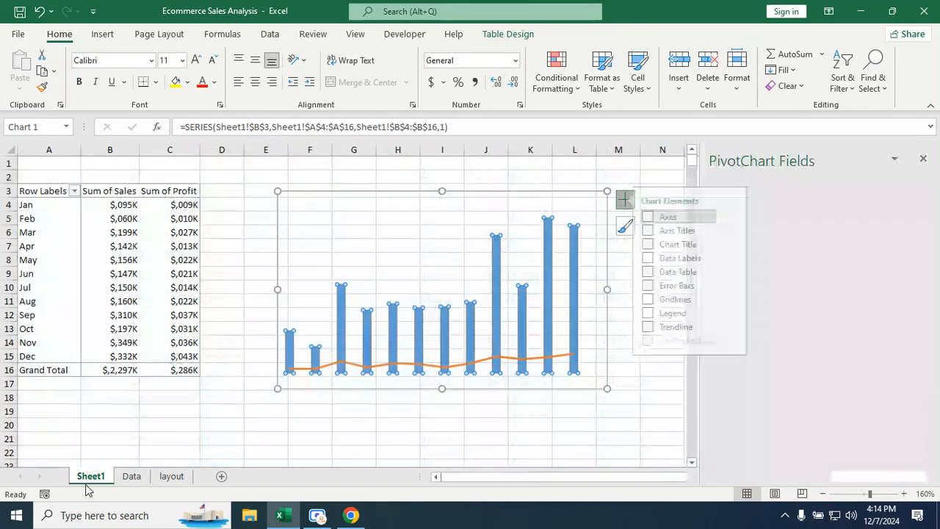
pyautogui.click(231, 412)
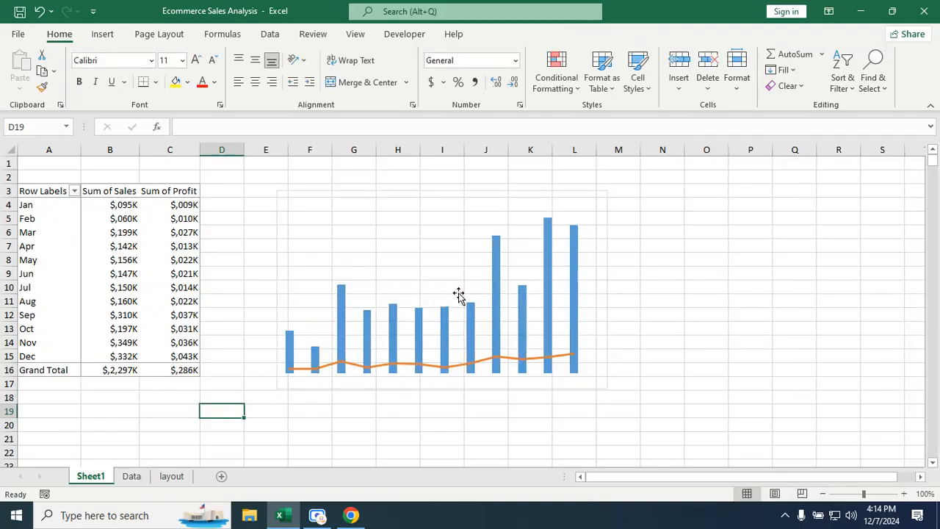
# Copy the PivotChart onto the layout sheet and resize the copy to fit the SALES AND PROFIT ANALYSIS panel
pyautogui.click(498, 247)
pyautogui.hotkey('ctrl', 'c')
pyautogui.click(171, 476)
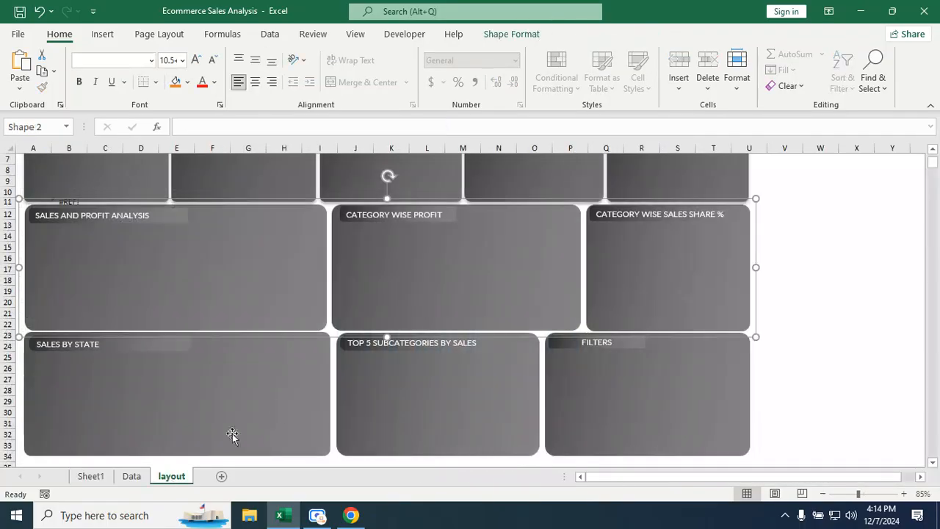
pyautogui.click(225, 280)
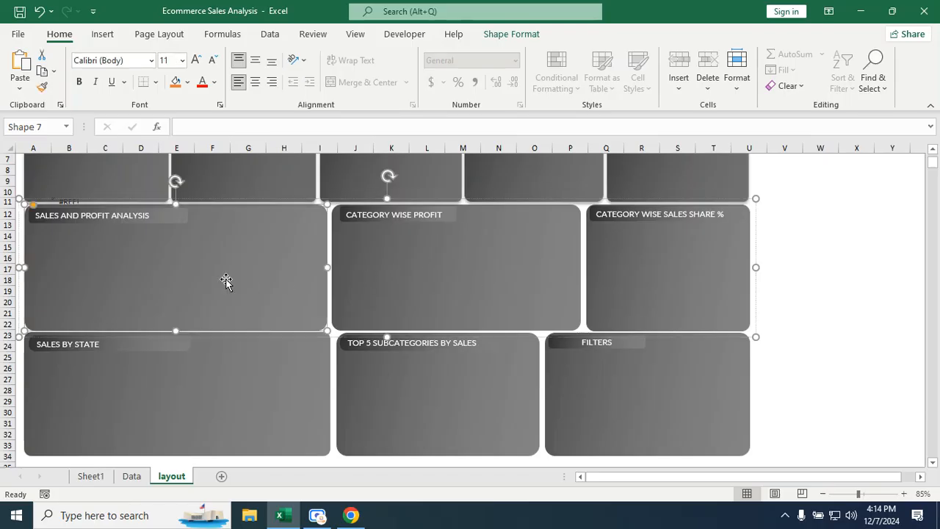
pyautogui.hotkey('ctrl', 'v')
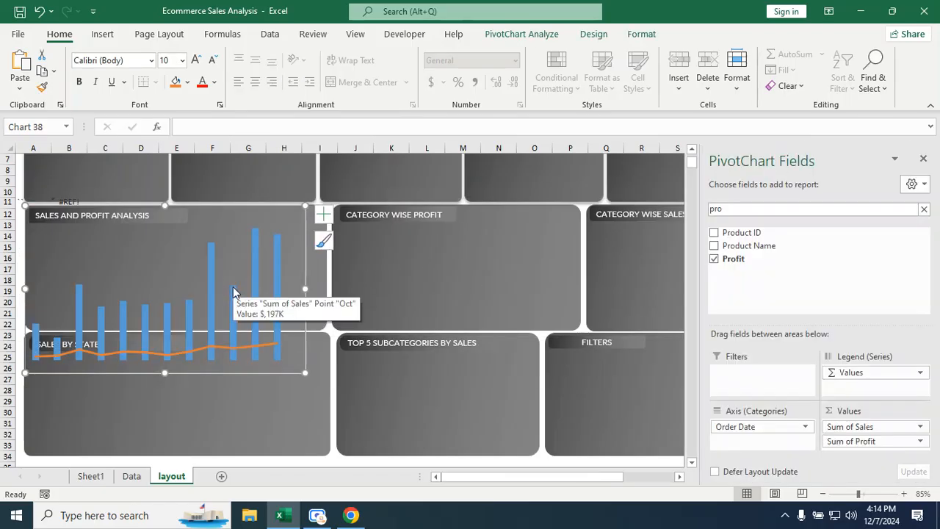
pyautogui.moveTo(305, 373); pyautogui.dragTo(270, 326)
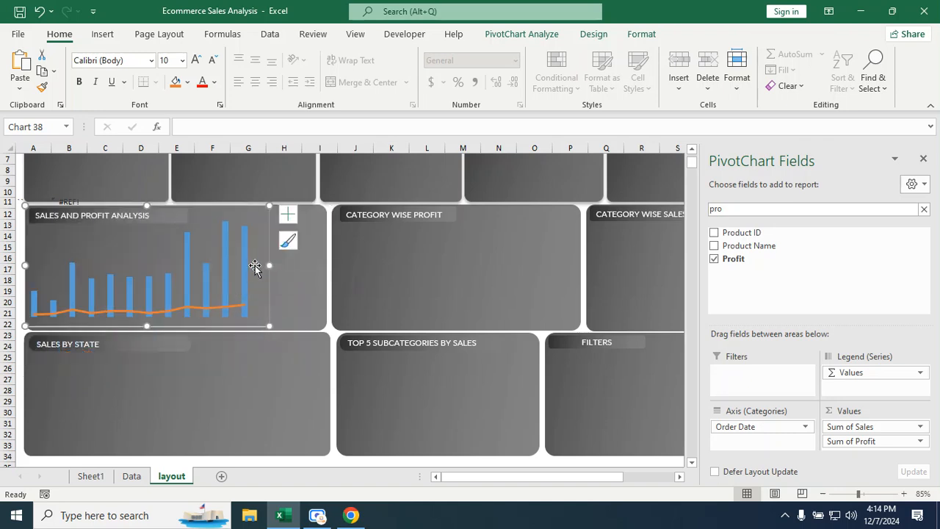
pyautogui.moveTo(270, 265); pyautogui.dragTo(323, 266)
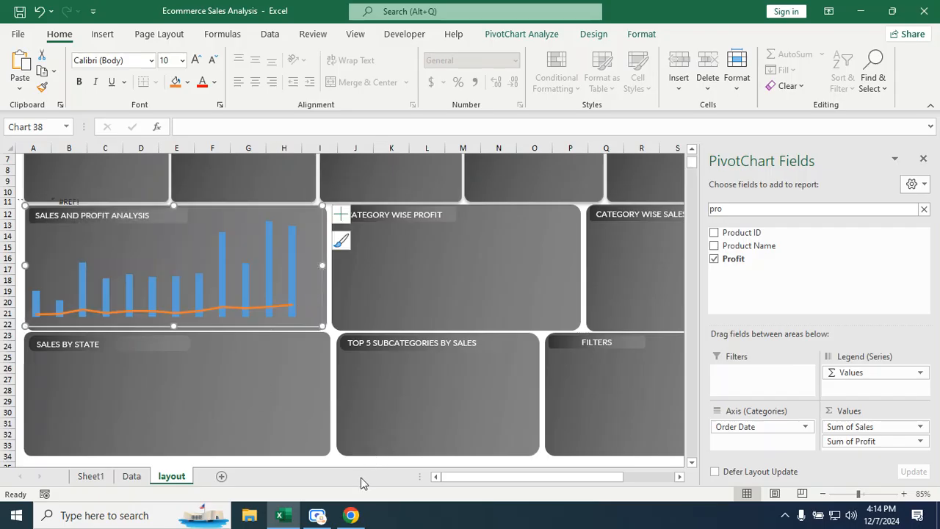
# Compare the pivot table and PivotChart on Sheet1 with the chart copy in the layout sheet's SALES AND PROFIT ANALYSIS panel
pyautogui.click(91, 476)
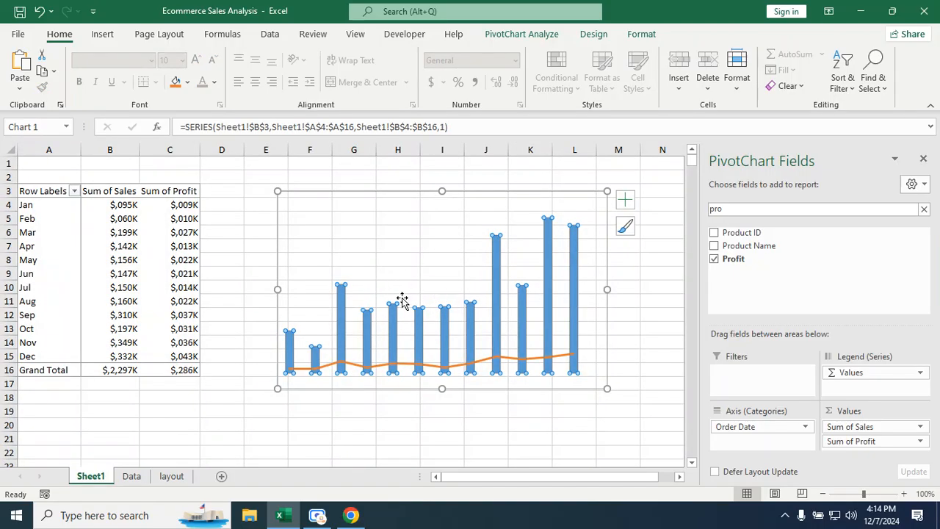
pyautogui.click(256, 384)
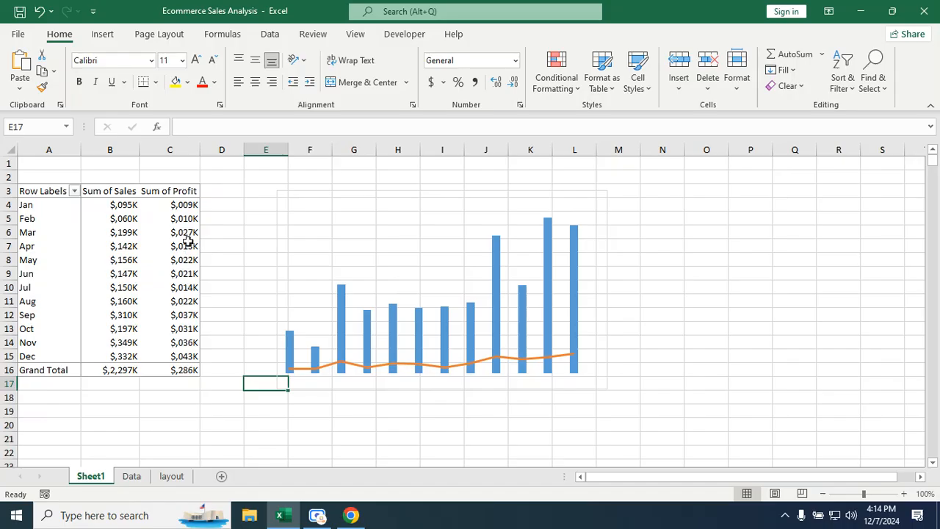
pyautogui.moveTo(177, 250)
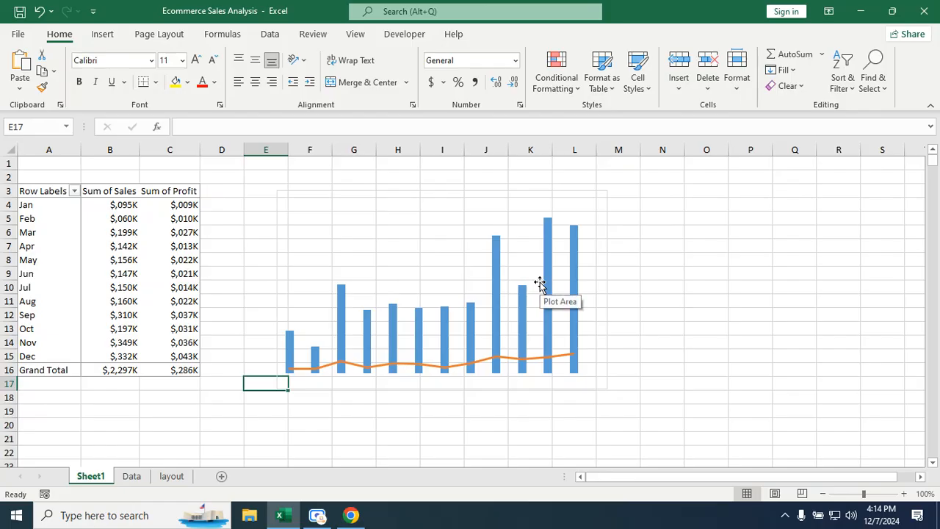
pyautogui.click(172, 476)
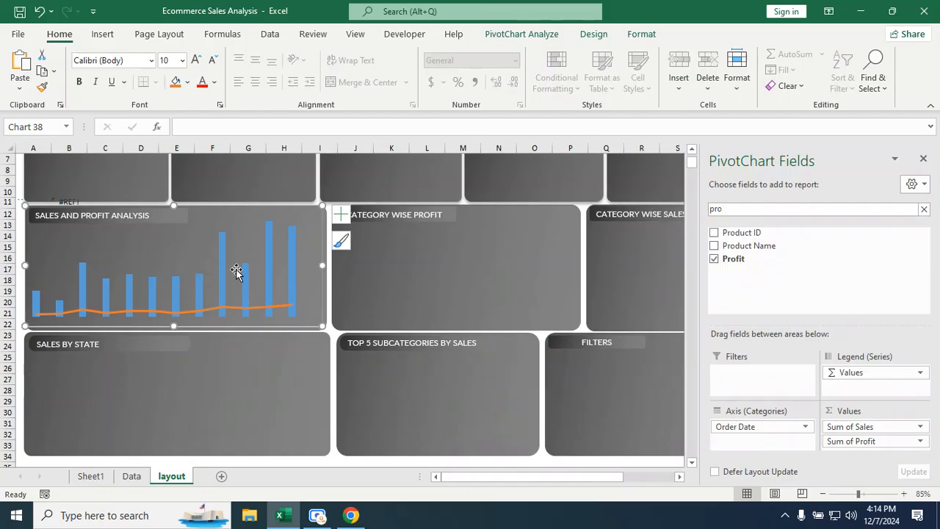
pyautogui.moveTo(227, 258)
pyautogui.click(102, 478)
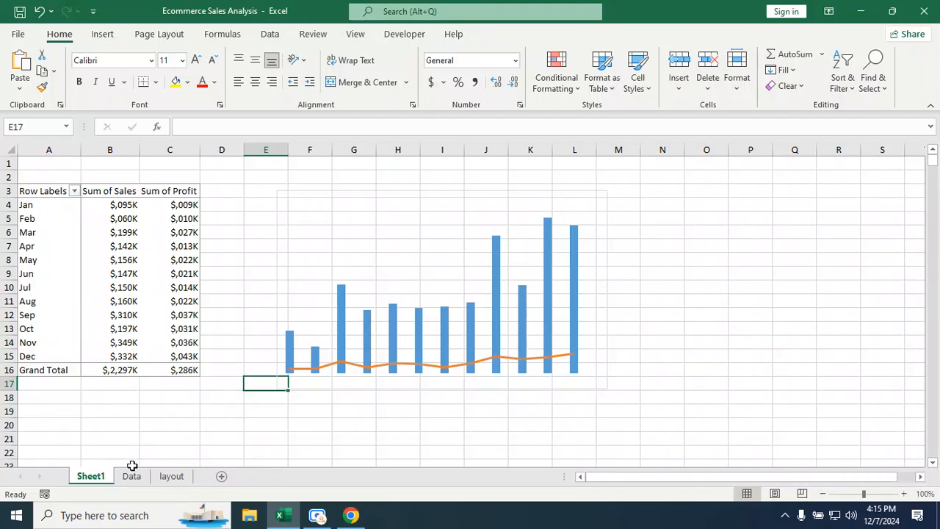
pyautogui.click(171, 476)
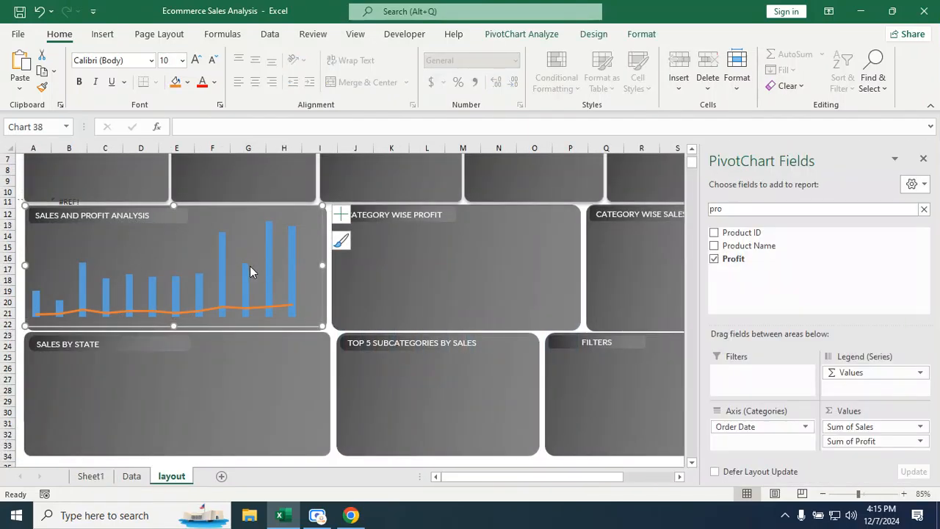
pyautogui.click(85, 477)
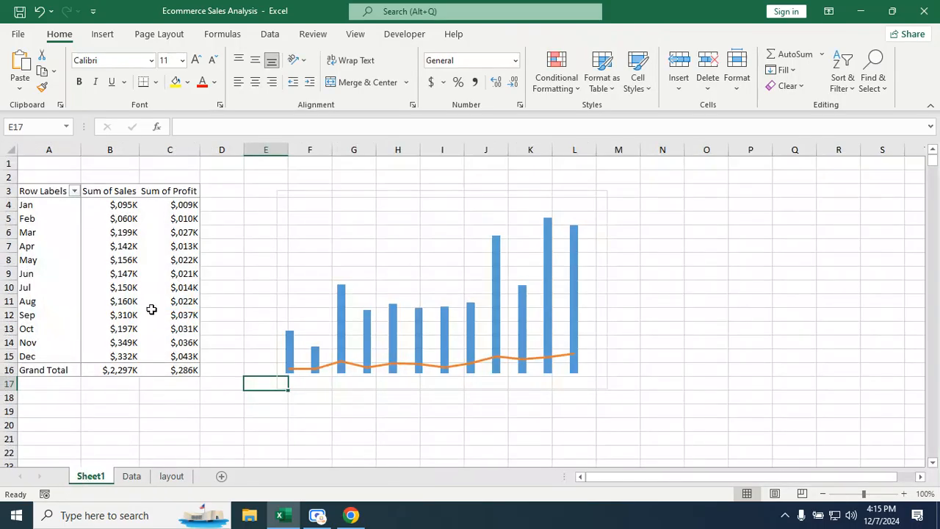
pyautogui.click(171, 476)
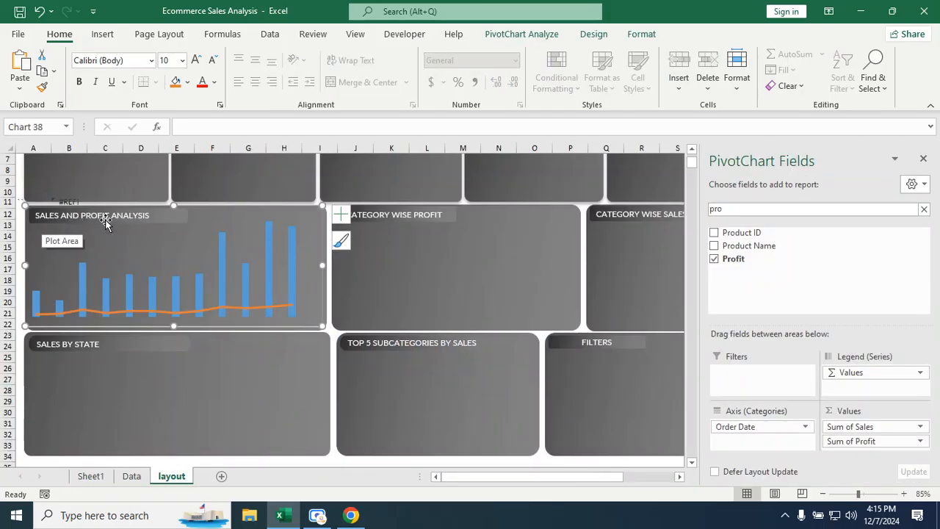
# Rename Sheet1, which holds the sales and profit PivotChart, as COMBO
pyautogui.click(91, 477)
pyautogui.doubleClick(92, 477)
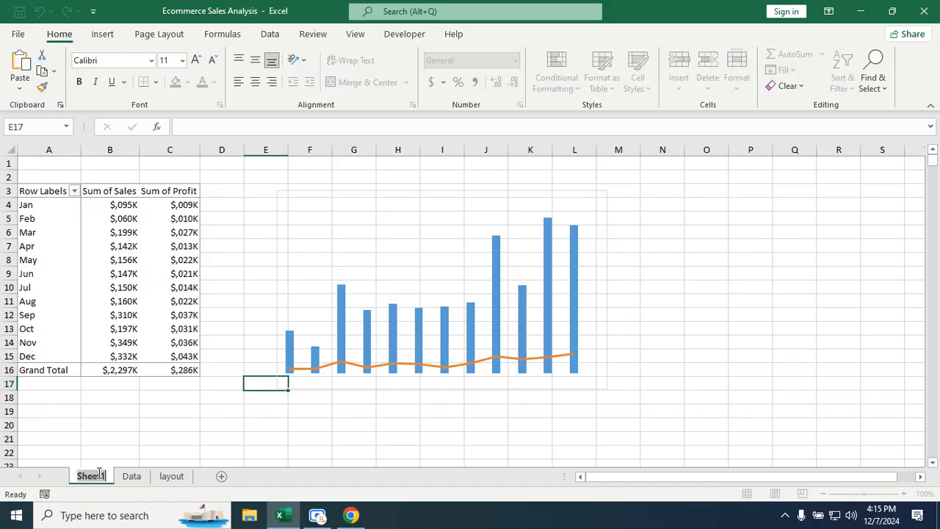
pyautogui.write('COMBO')
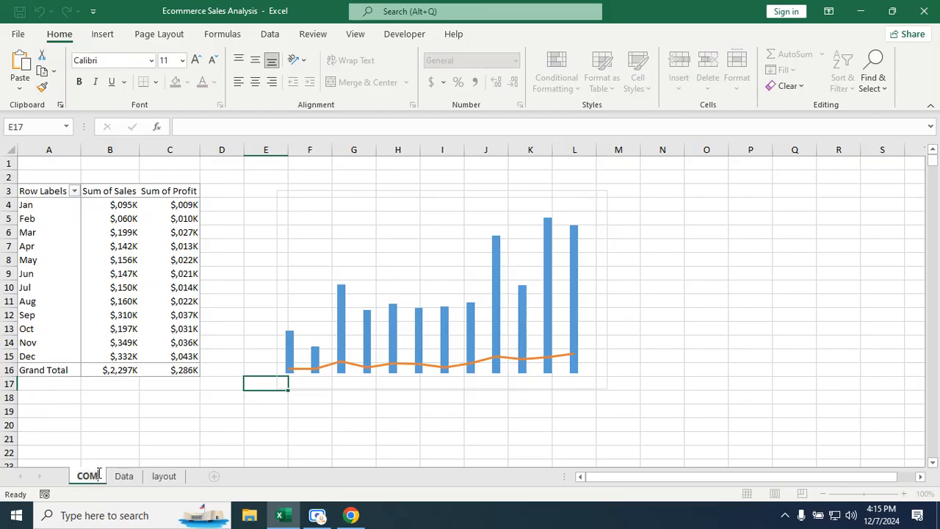
pyautogui.click(141, 481)
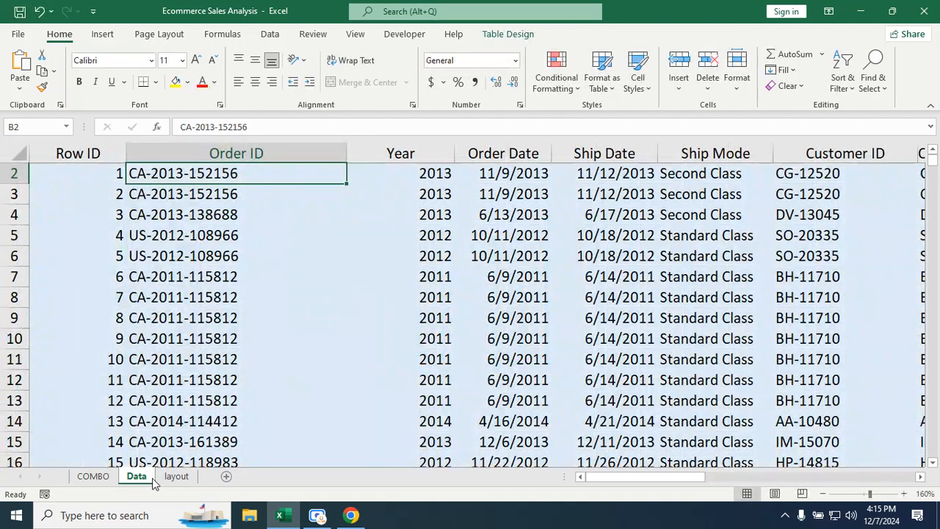
# Insert a PivotTable from the Data sheet's Table_1 on a new worksheet
pyautogui.click(177, 476)
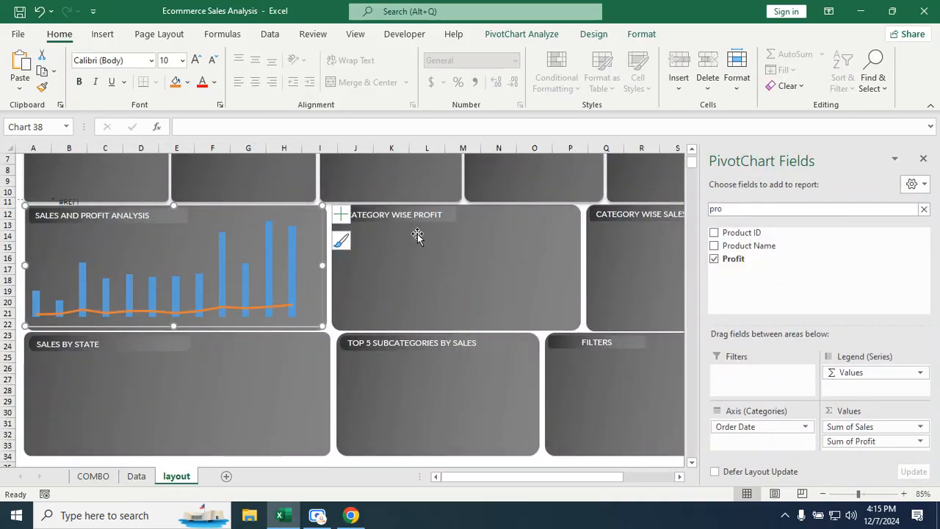
pyautogui.click(427, 261)
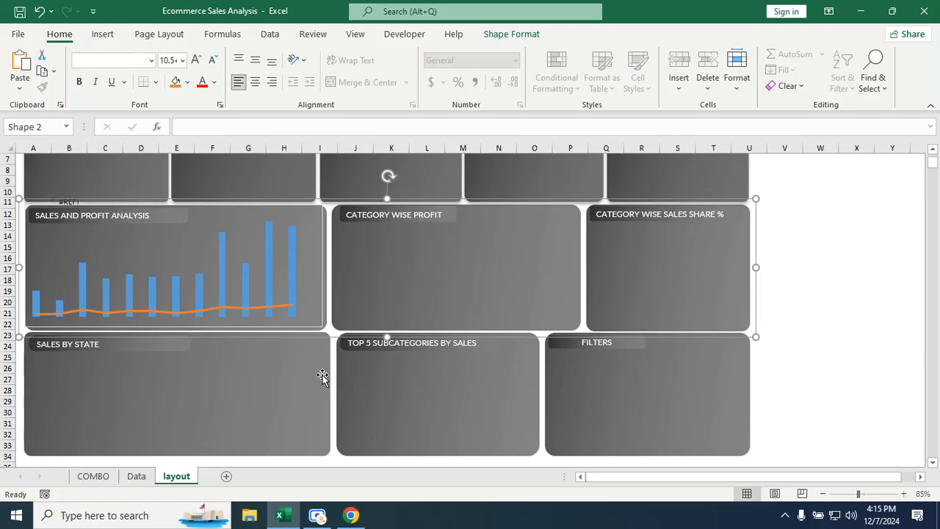
pyautogui.click(831, 247)
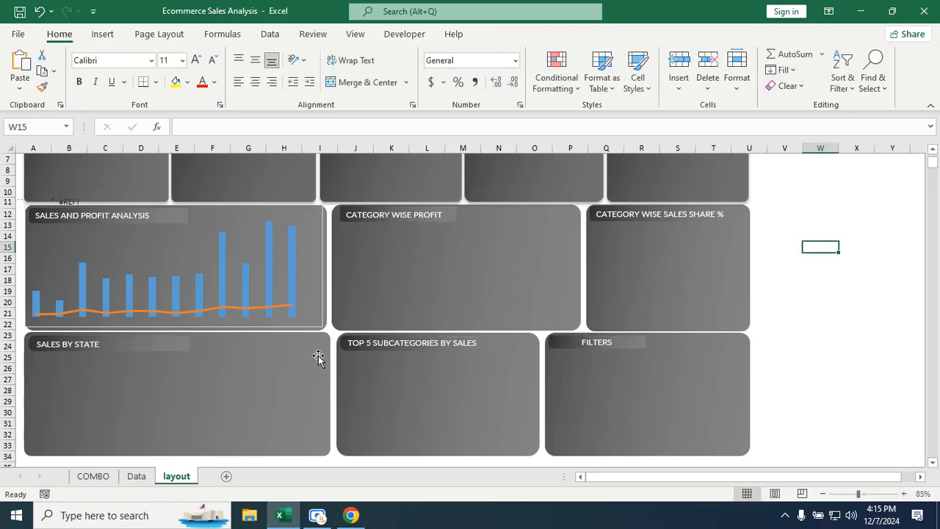
pyautogui.click(136, 477)
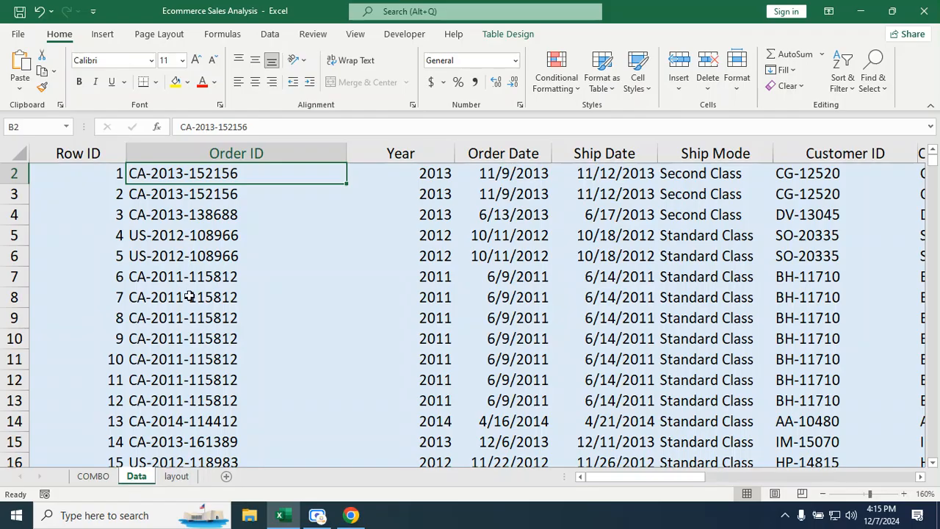
pyautogui.click(202, 209)
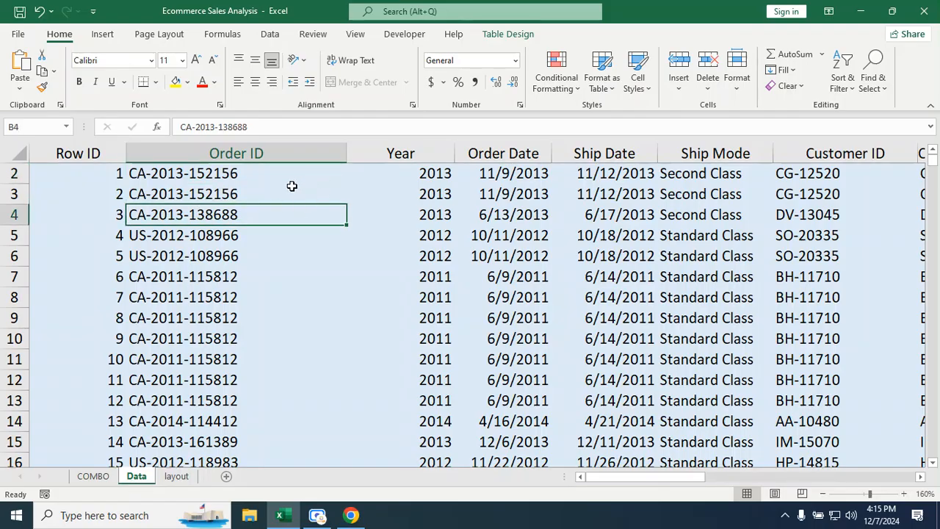
pyautogui.click(102, 35)
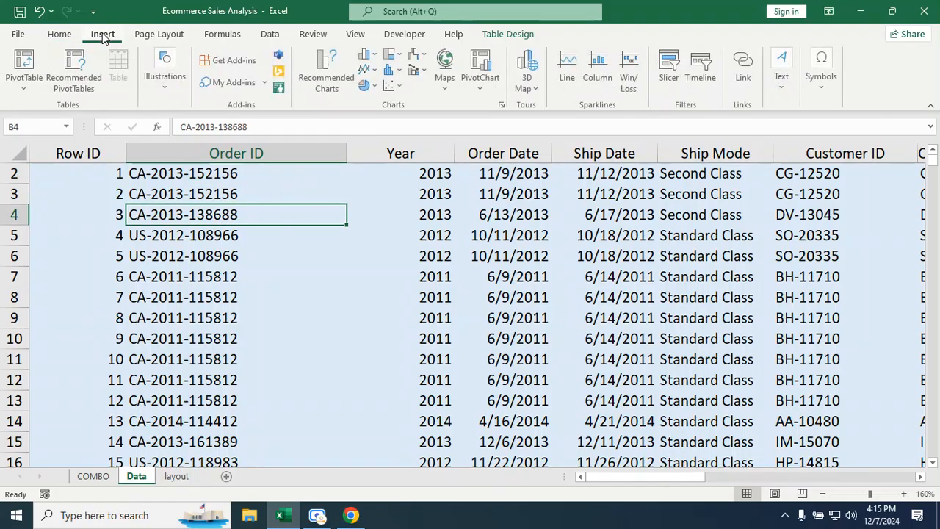
pyautogui.click(25, 80)
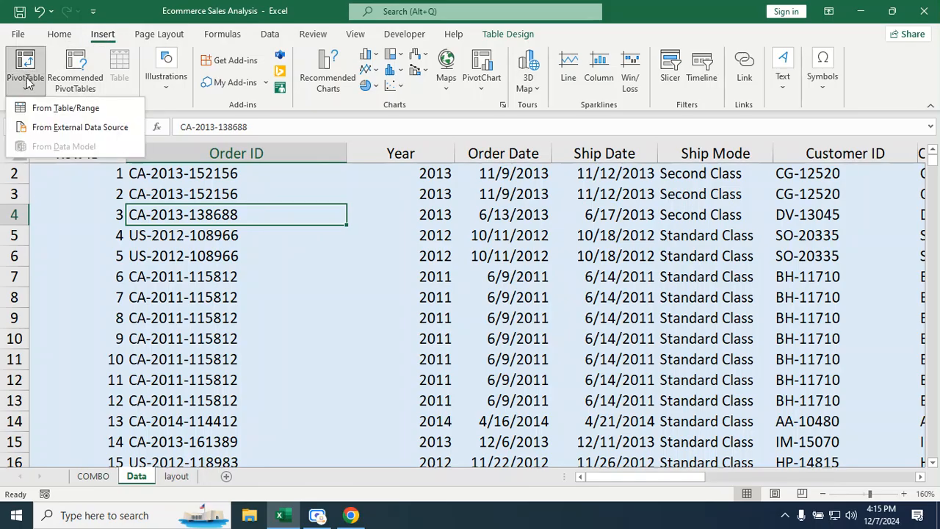
pyautogui.click(75, 111)
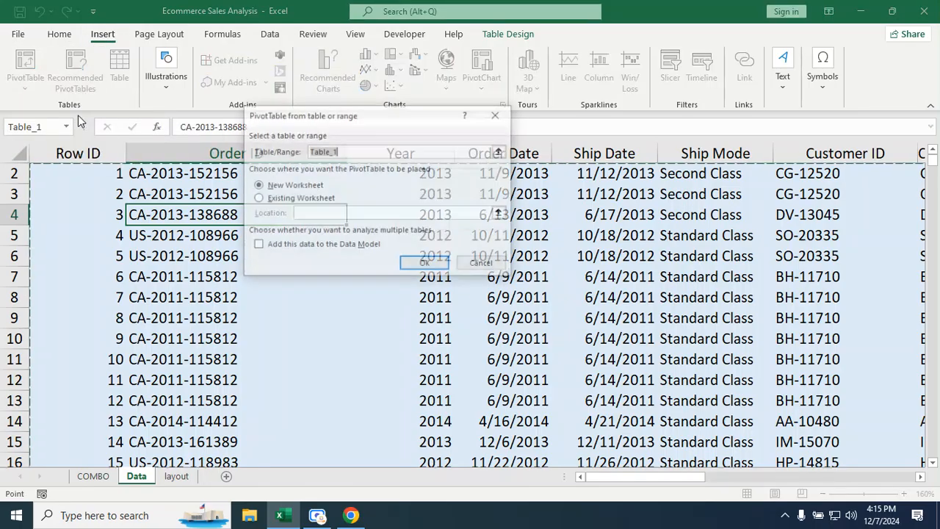
pyautogui.click(426, 263)
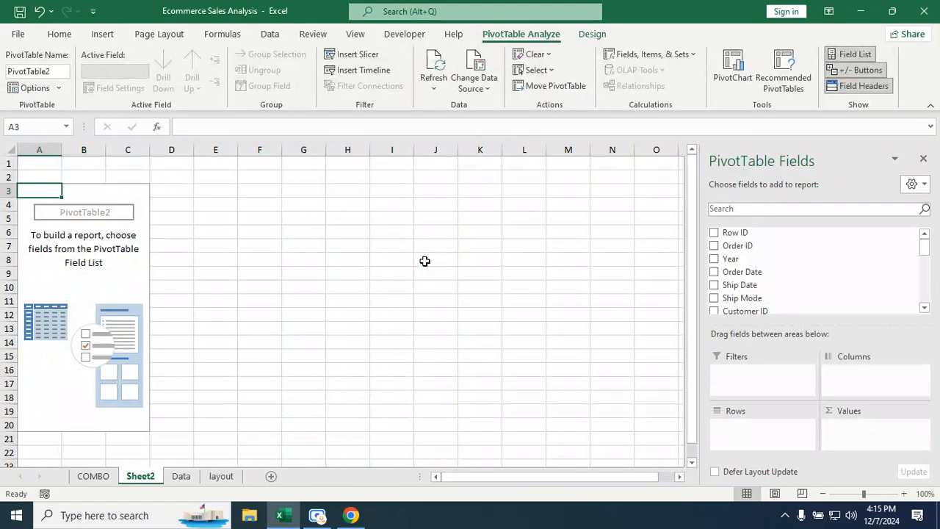
# Add Category to the new PivotTable's rows and Profit to its values
pyautogui.click(754, 209)
pyautogui.write('CAT')
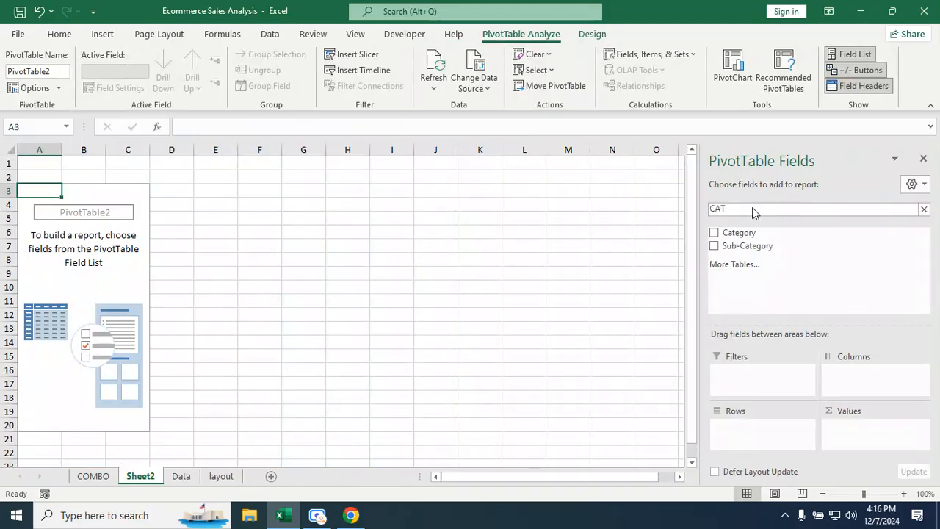
pyautogui.click(714, 234)
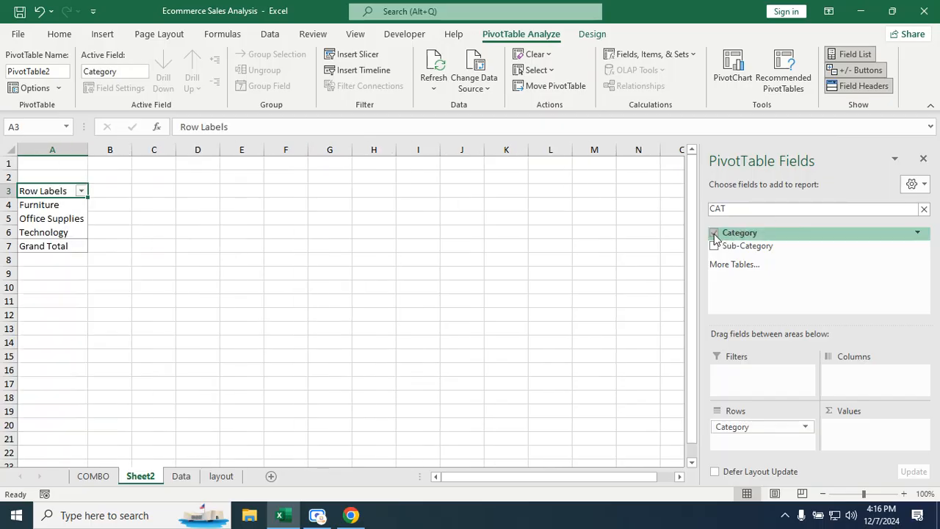
pyautogui.click(769, 209)
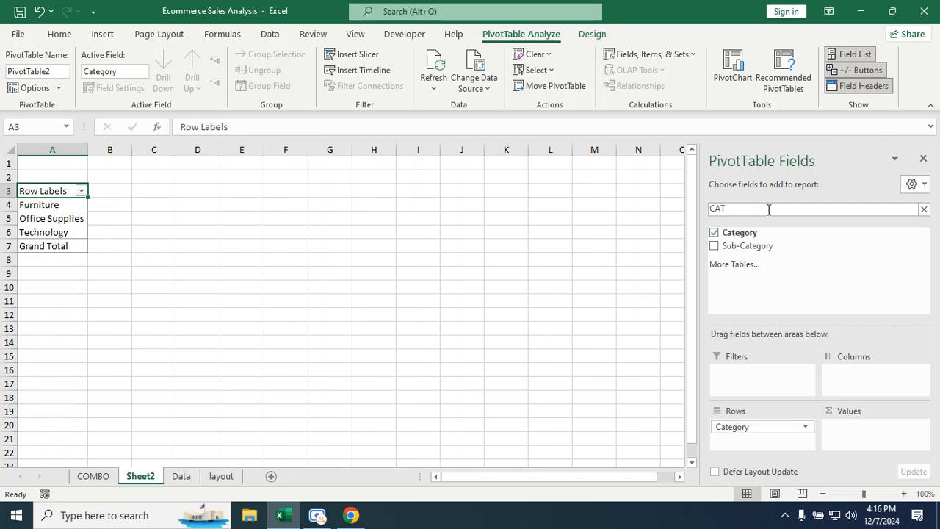
pyautogui.press('BackSpace')
pyautogui.press('BackSpace')
pyautogui.press('BackSpace')
pyautogui.write('P')
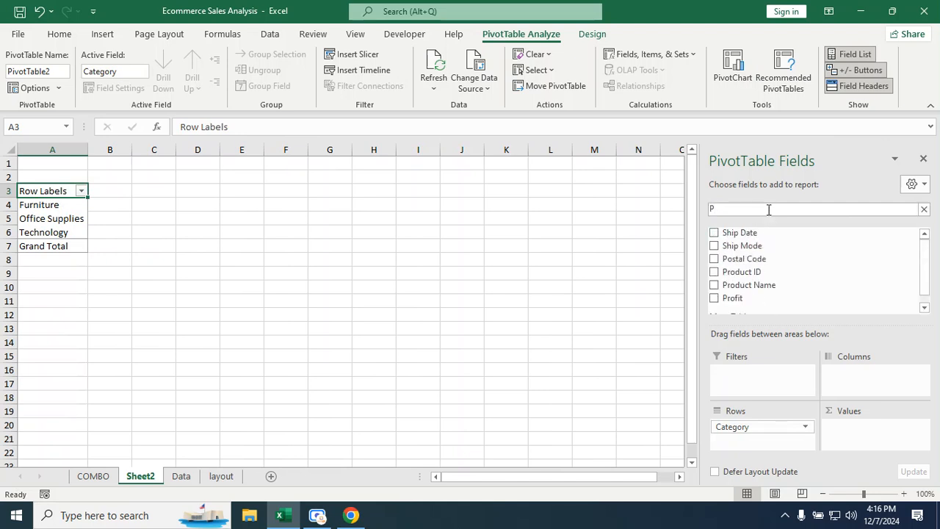
pyautogui.write('R')
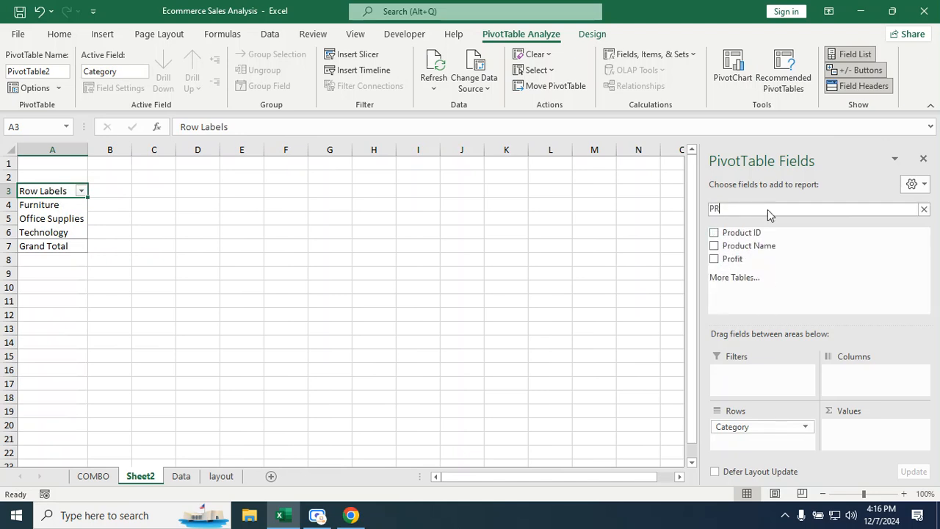
pyautogui.click(714, 259)
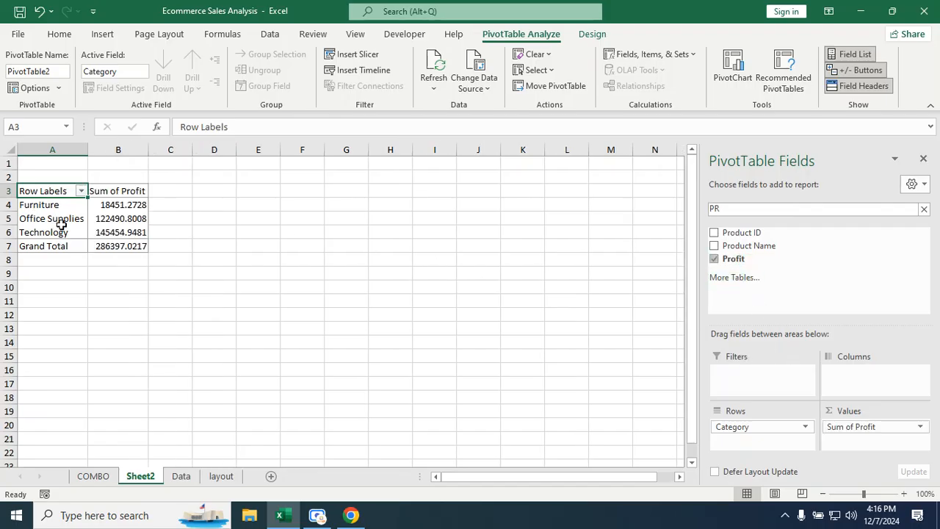
# Show the PivotTable's Sum of Profit values as % of Grand Total
pyautogui.click(140, 261)
pyautogui.click(130, 207)
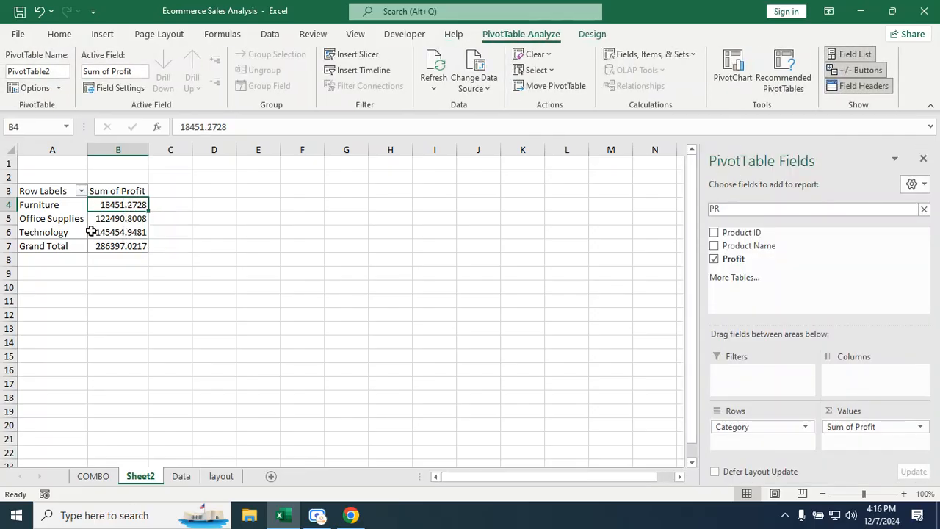
pyautogui.click(132, 217)
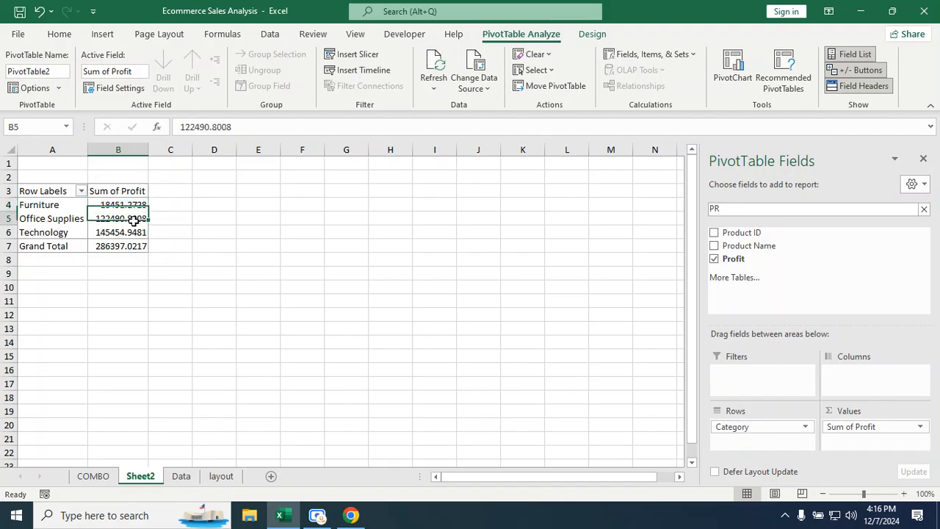
pyautogui.click(134, 203)
pyautogui.moveTo(131, 204)
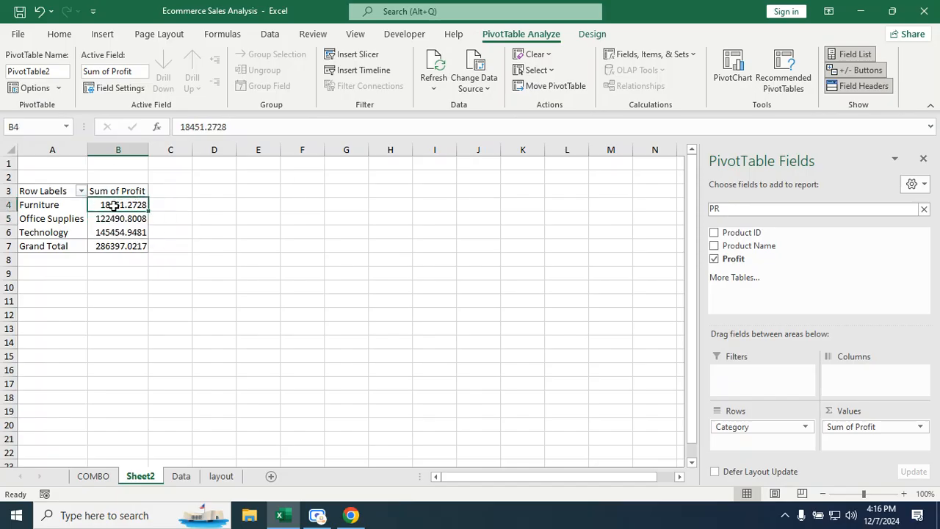
pyautogui.rightClick(115, 209)
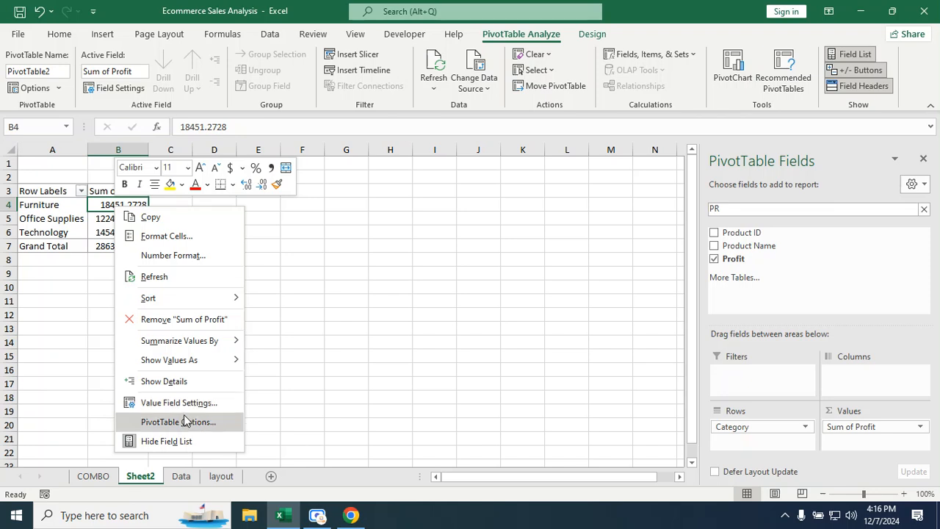
pyautogui.moveTo(193, 370)
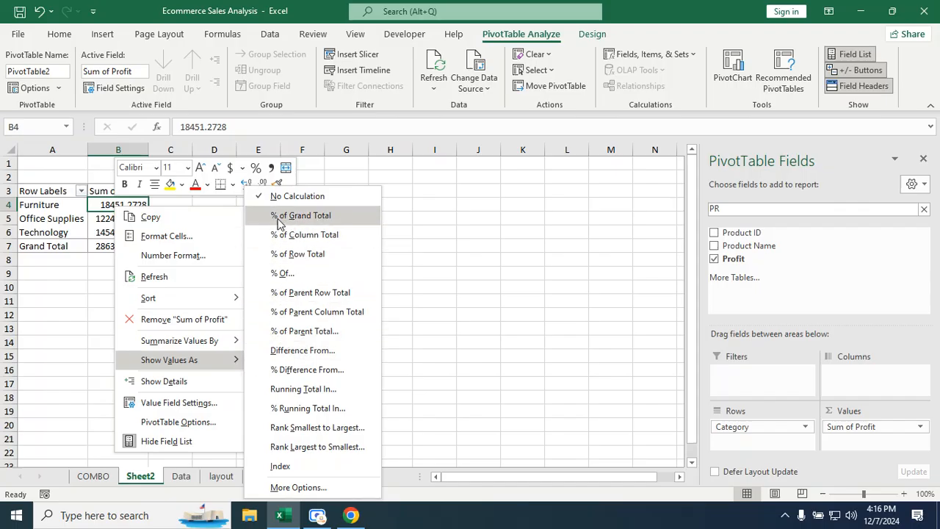
pyautogui.click(324, 224)
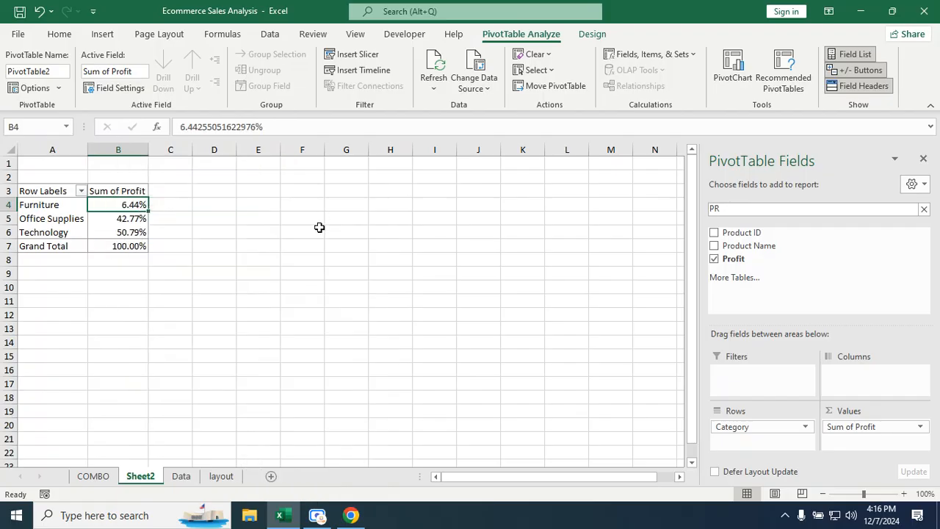
pyautogui.click(252, 259)
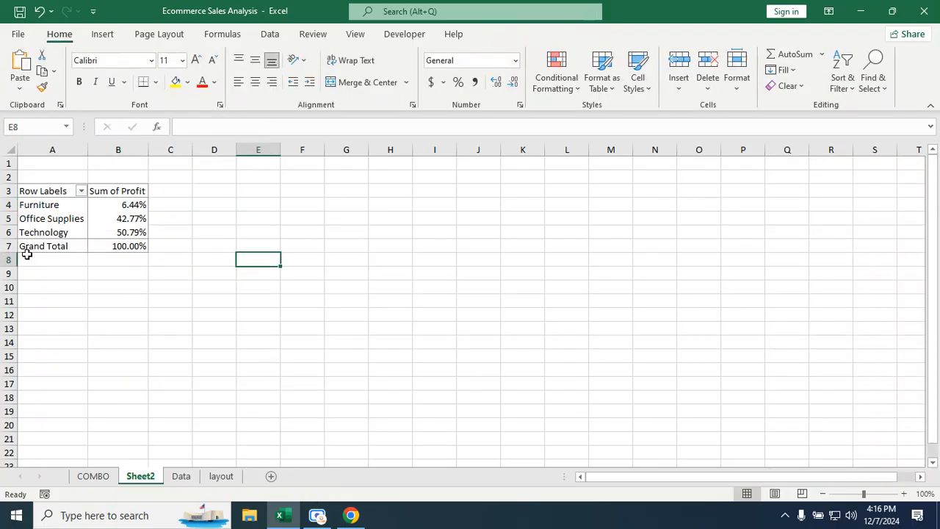
# Examine the profit shares of Furniture, Office Supplies and Technology against the grand total in the PivotTable
pyautogui.click(120, 245)
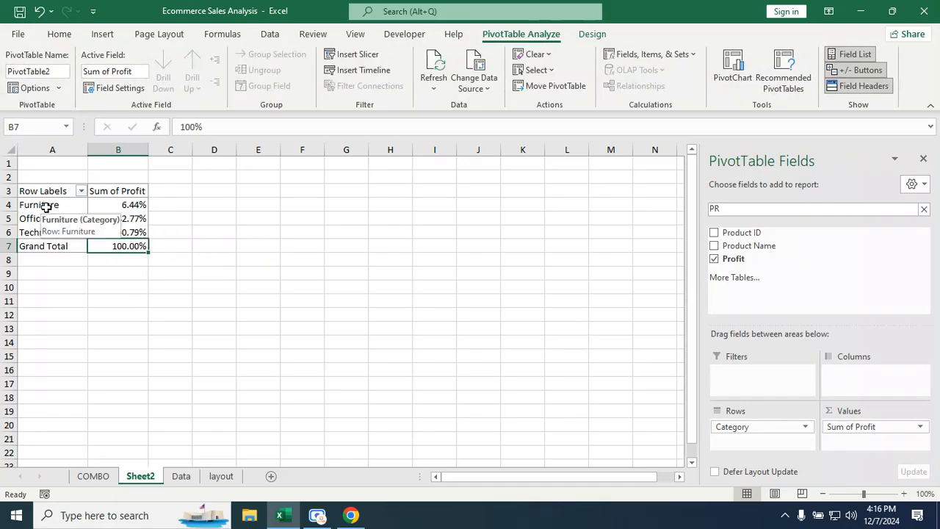
pyautogui.click(107, 206)
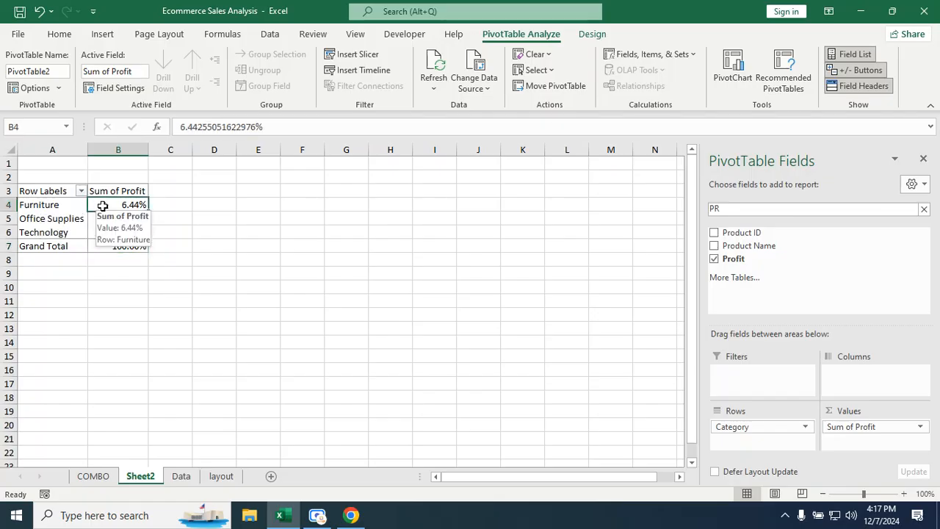
pyautogui.click(108, 218)
pyautogui.click(115, 234)
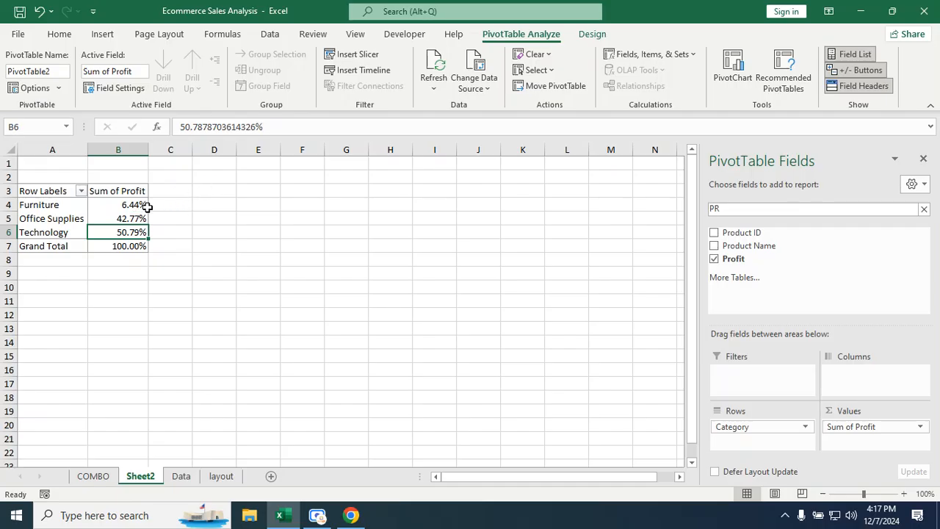
pyautogui.click(136, 206)
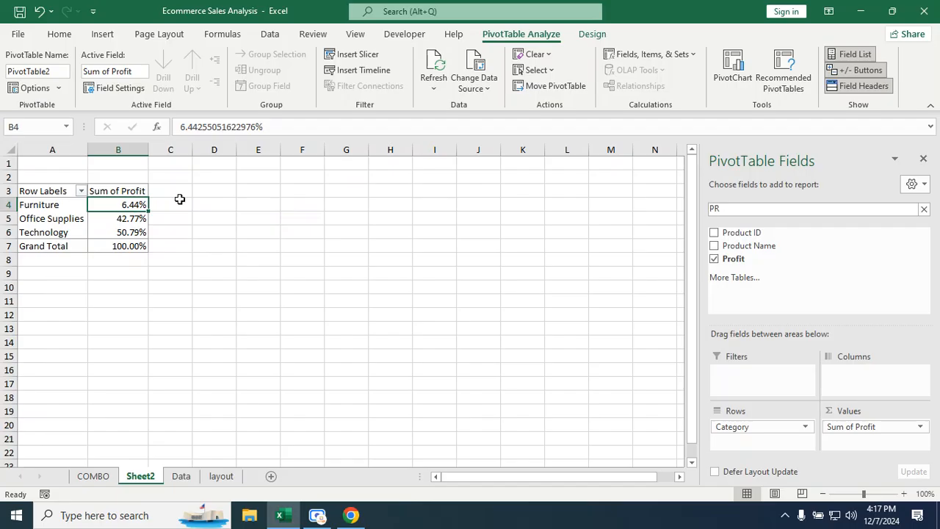
pyautogui.click(120, 232)
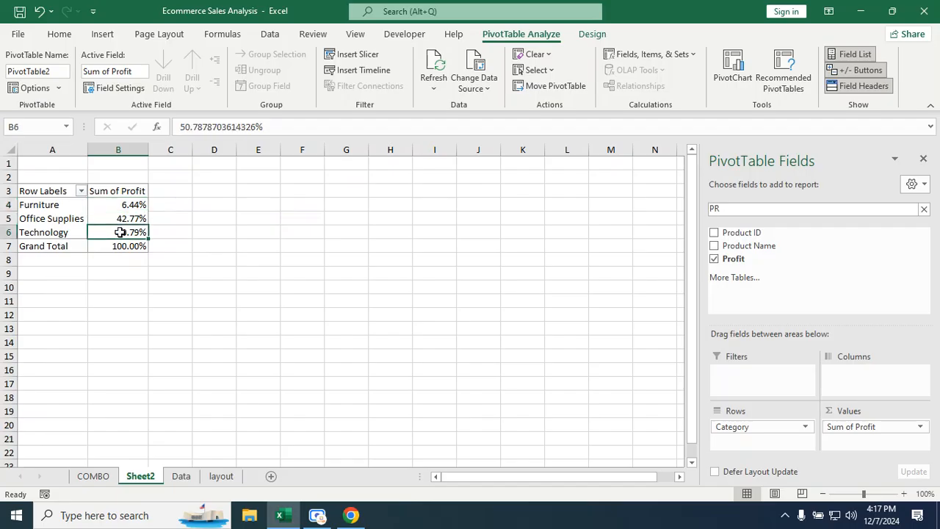
pyautogui.click(122, 203)
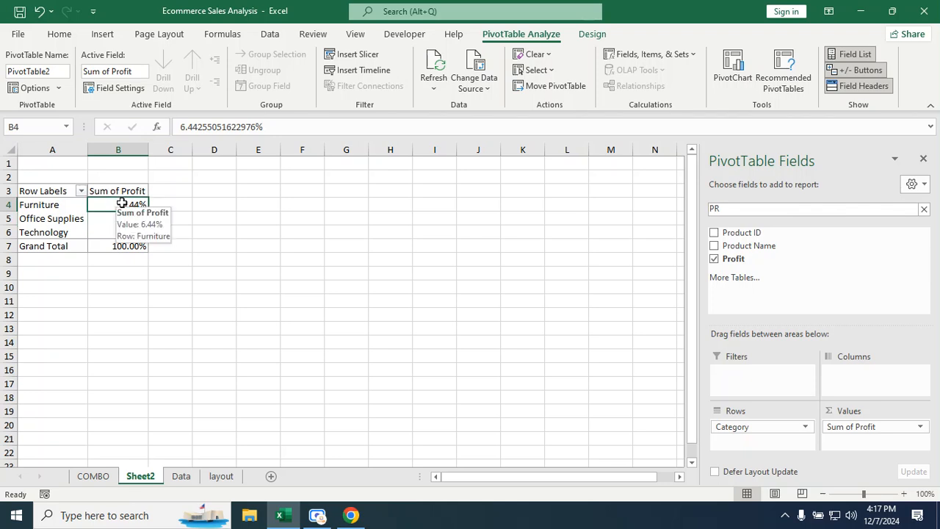
pyautogui.click(122, 219)
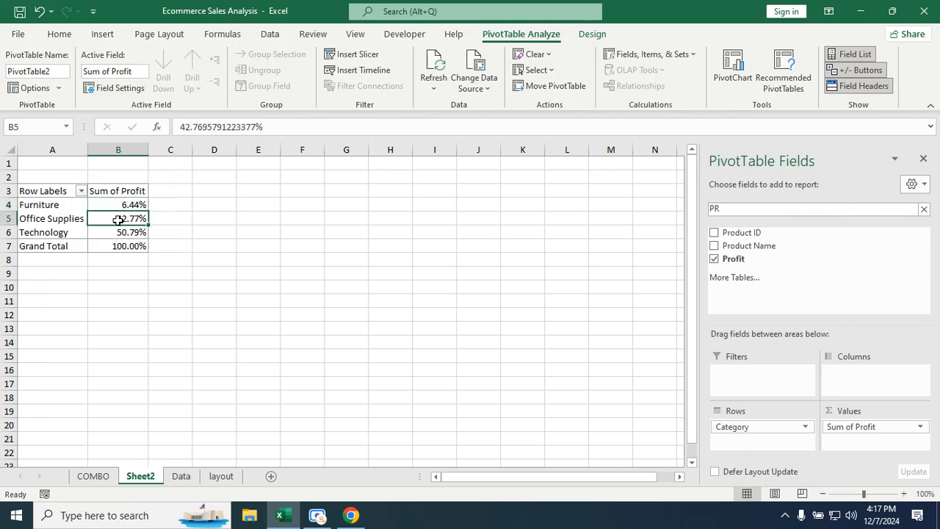
pyautogui.click(119, 205)
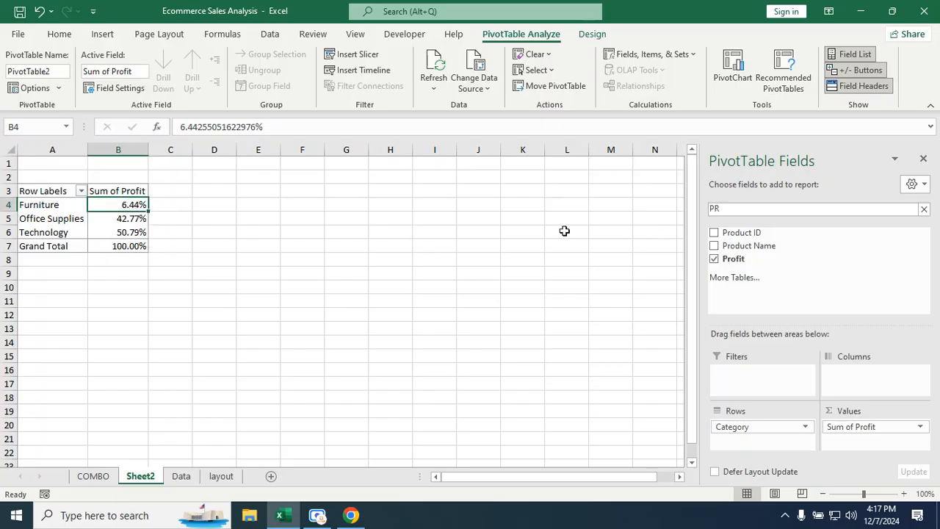
pyautogui.click(346, 246)
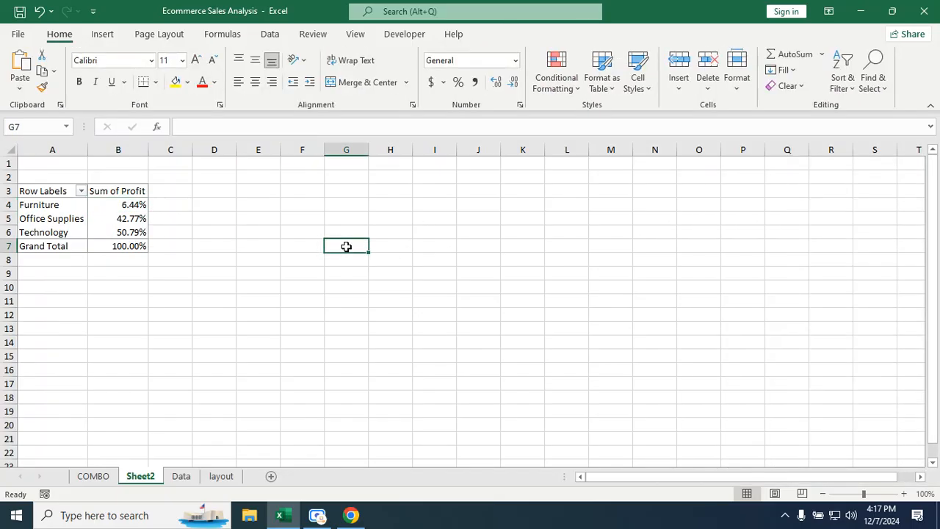
pyautogui.click(128, 205)
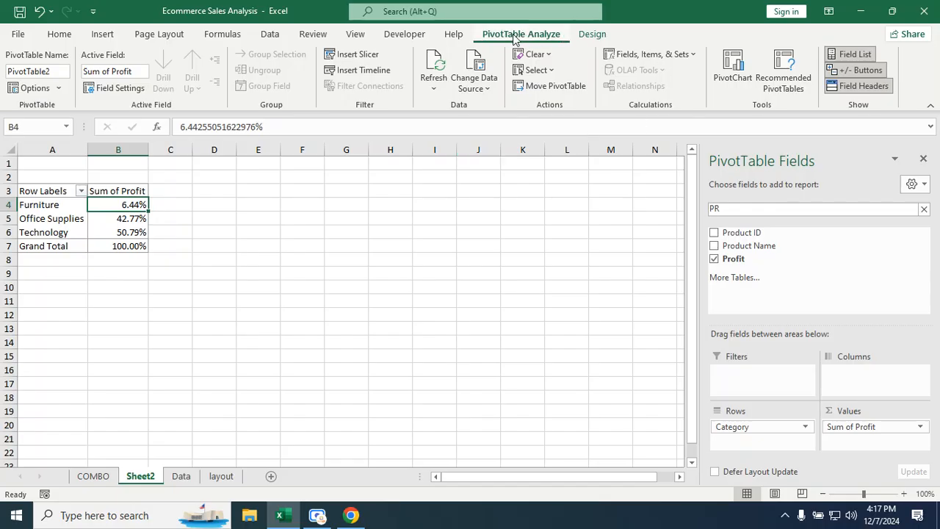
# Try to insert a Waterfall PivotChart from the category profit PivotTable
pyautogui.click(725, 77)
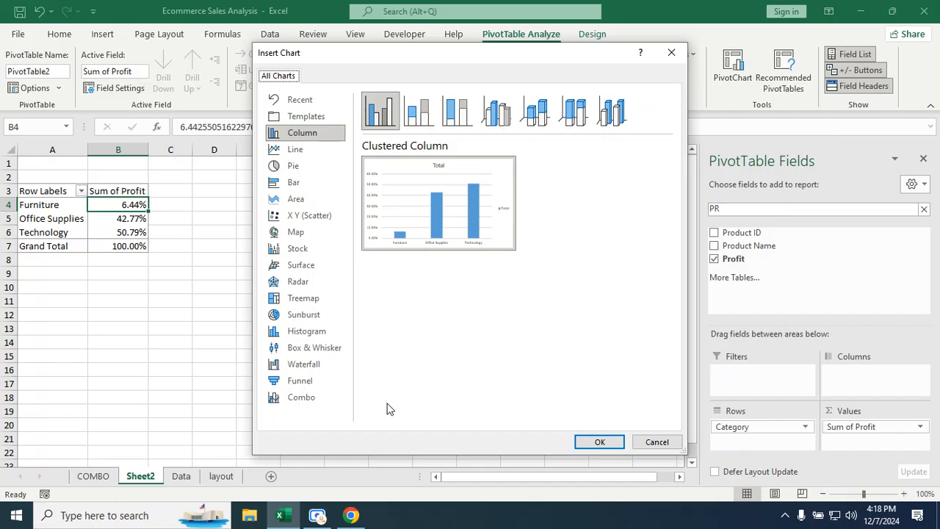
pyautogui.click(311, 364)
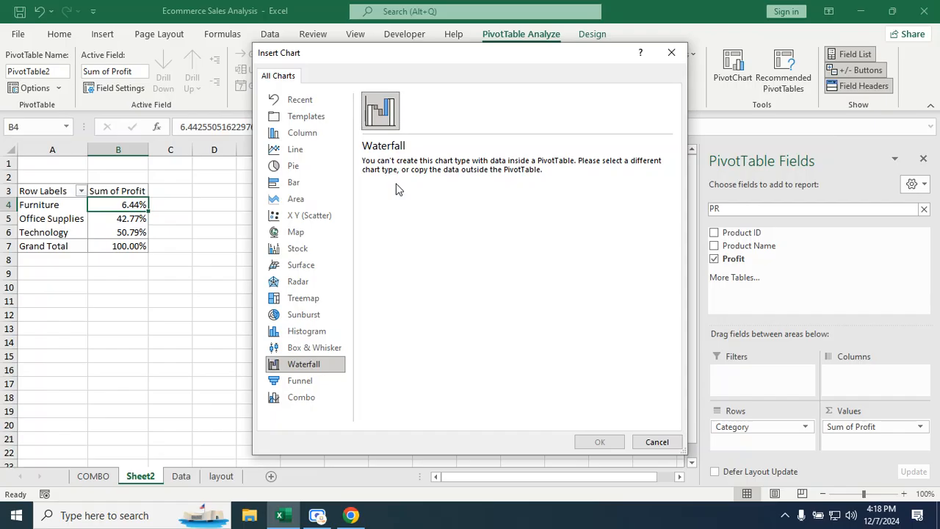
pyautogui.click(656, 442)
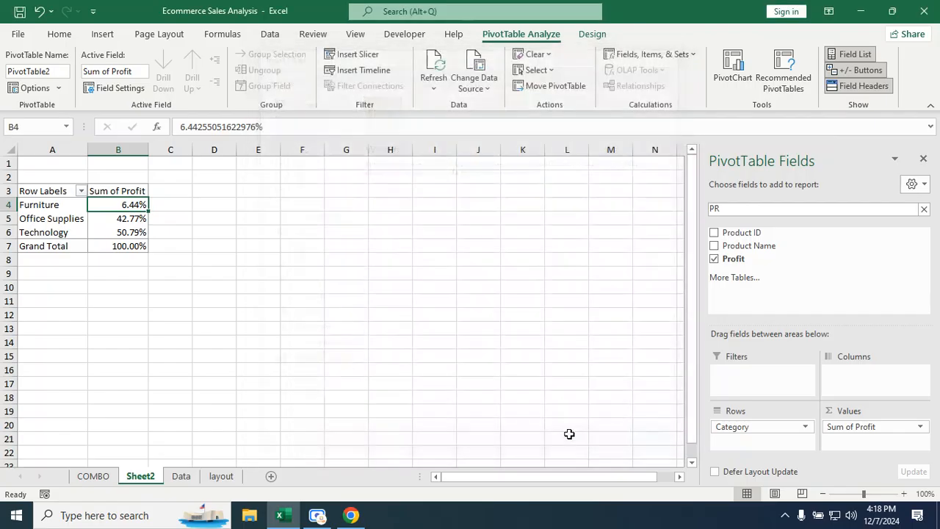
pyautogui.moveTo(51, 222); pyautogui.dragTo(125, 208)
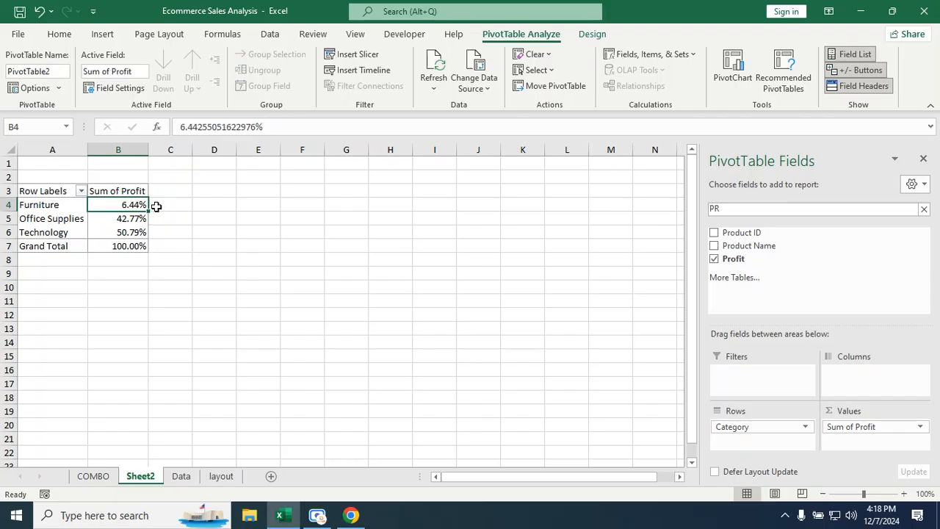
pyautogui.moveTo(49, 191); pyautogui.dragTo(47, 269)
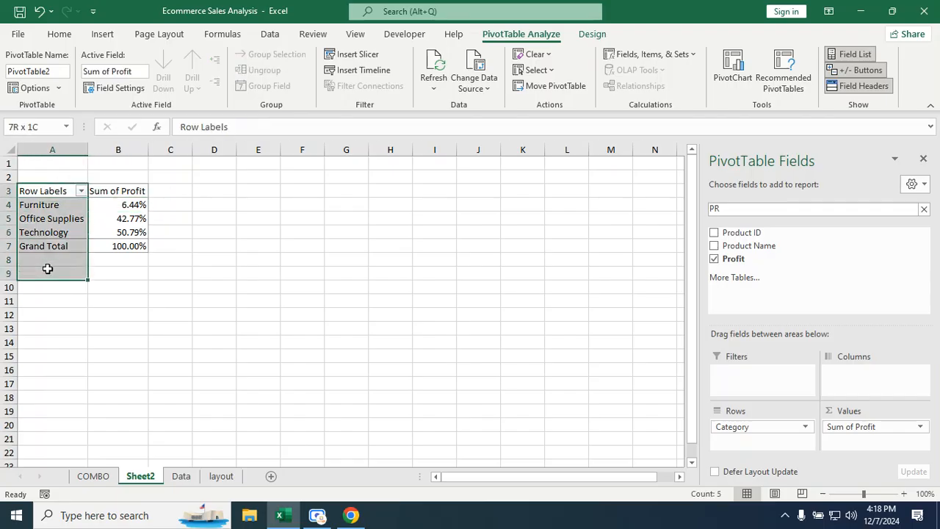
pyautogui.moveTo(96, 191); pyautogui.dragTo(117, 230)
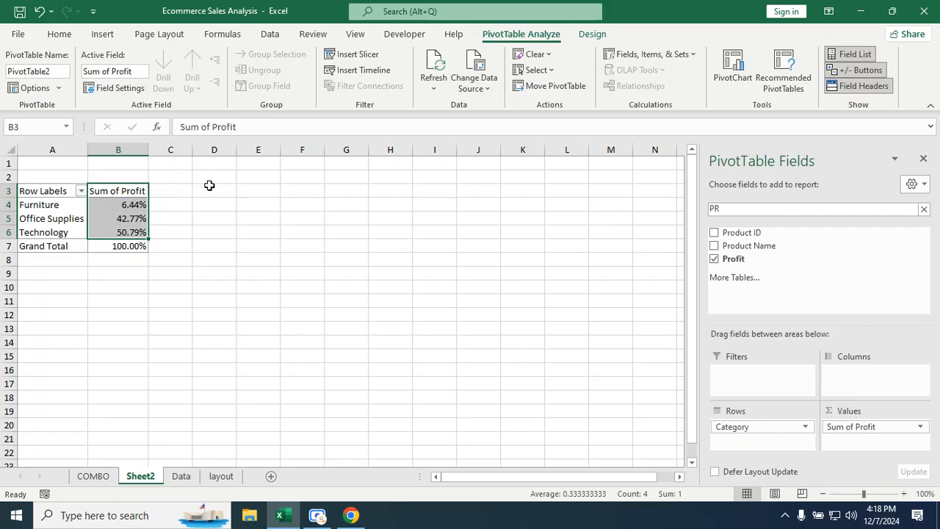
pyautogui.moveTo(213, 189); pyautogui.dragTo(263, 263)
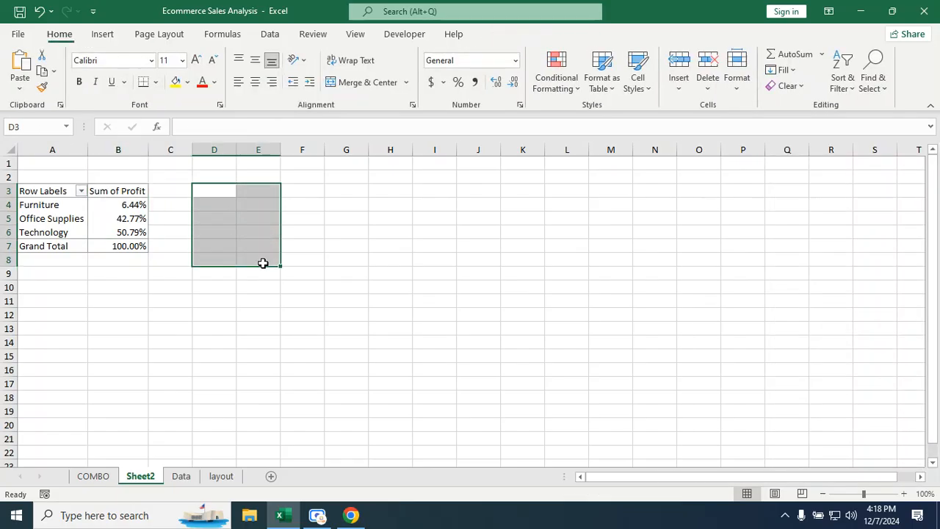
pyautogui.click(263, 314)
# Enter the headers CATEGORY in D3 and PROFIT in E3 for a copy of the data outside the PivotTable
pyautogui.click(228, 193)
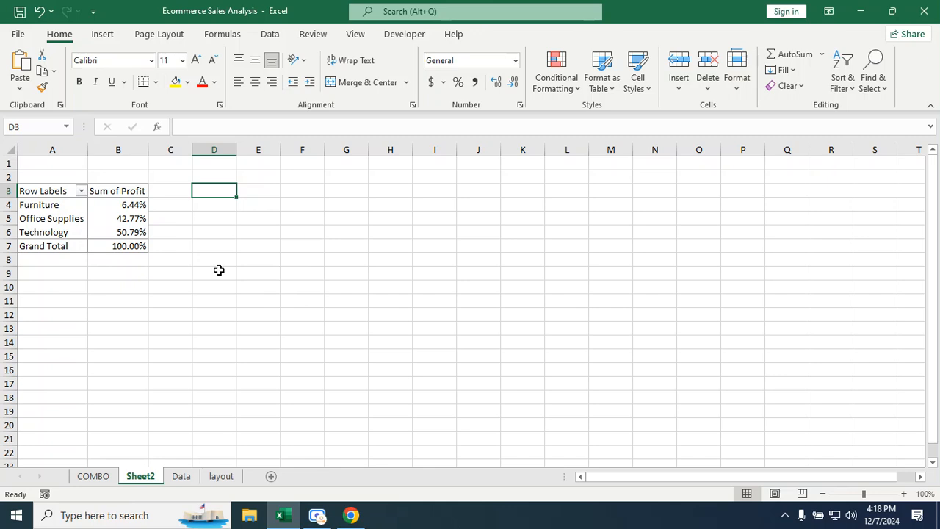
pyautogui.write('c')
pyautogui.write('CAT')
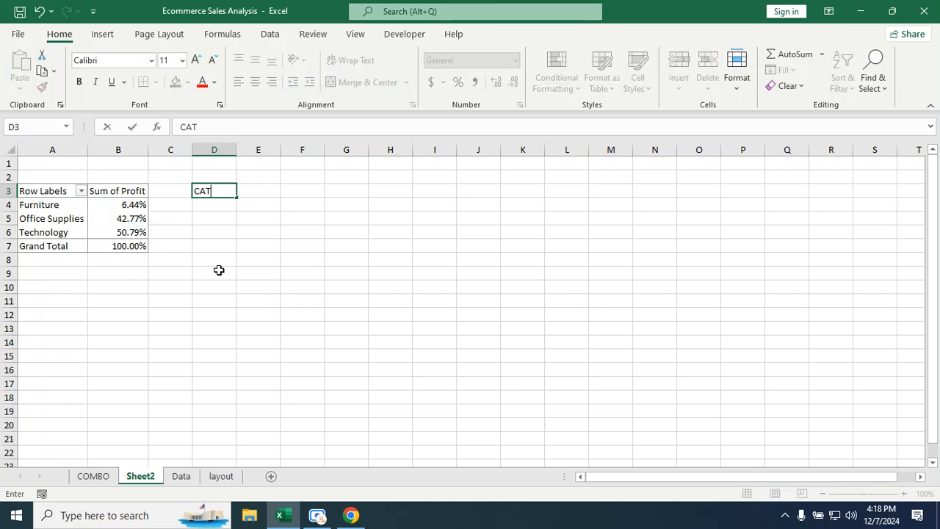
pyautogui.write('EGORY')
pyautogui.press('Tab')
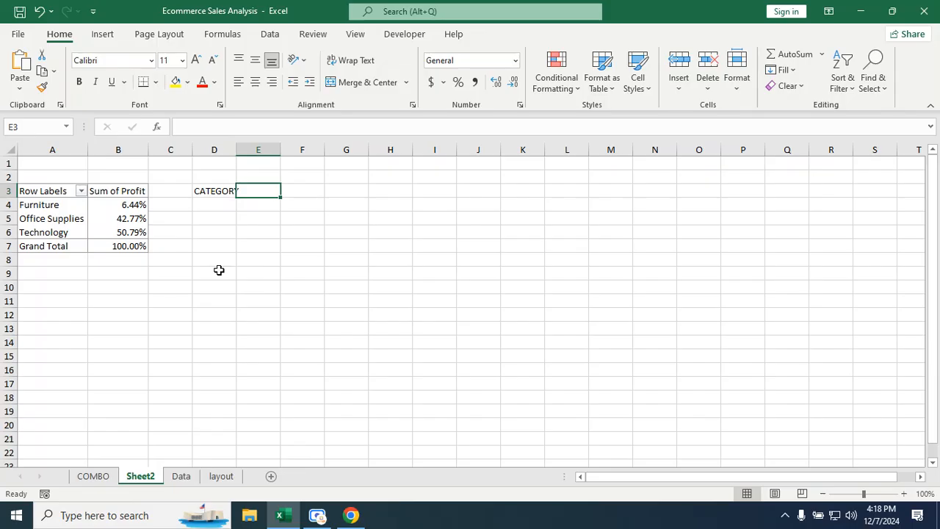
pyautogui.write('P')
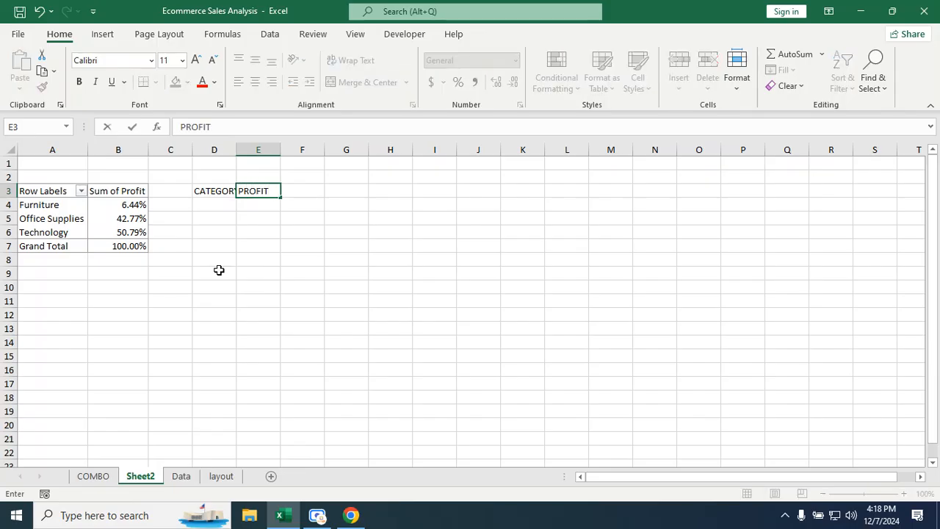
pyautogui.write('ROFIT')
pyautogui.press('Return')
# Autofit column D to the width of its CATEGORY header
pyautogui.press('Left')
pyautogui.press('Left')
pyautogui.press('Down')
pyautogui.press('Down')
pyautogui.press('Down')
pyautogui.press('Up')
pyautogui.press('Up')
pyautogui.press('Right')
pyautogui.press('Up')
pyautogui.press('Up')
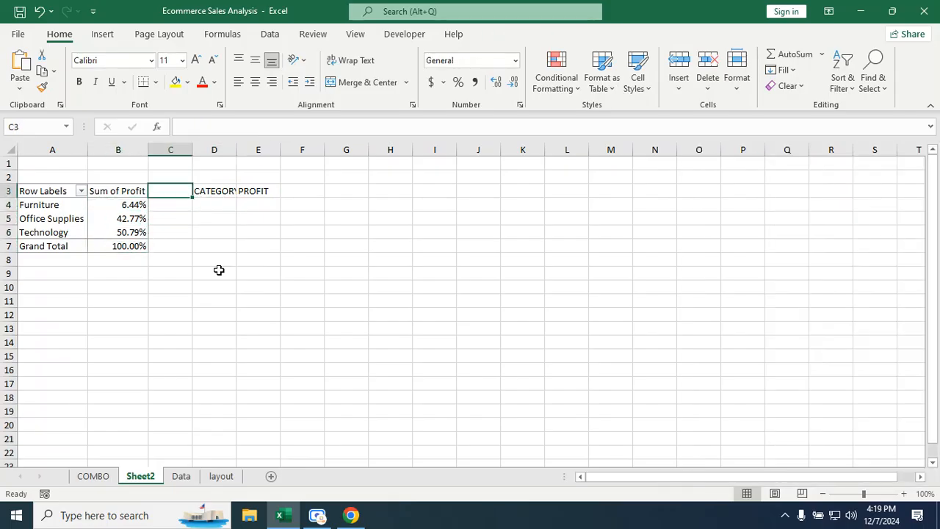
pyautogui.press('Right')
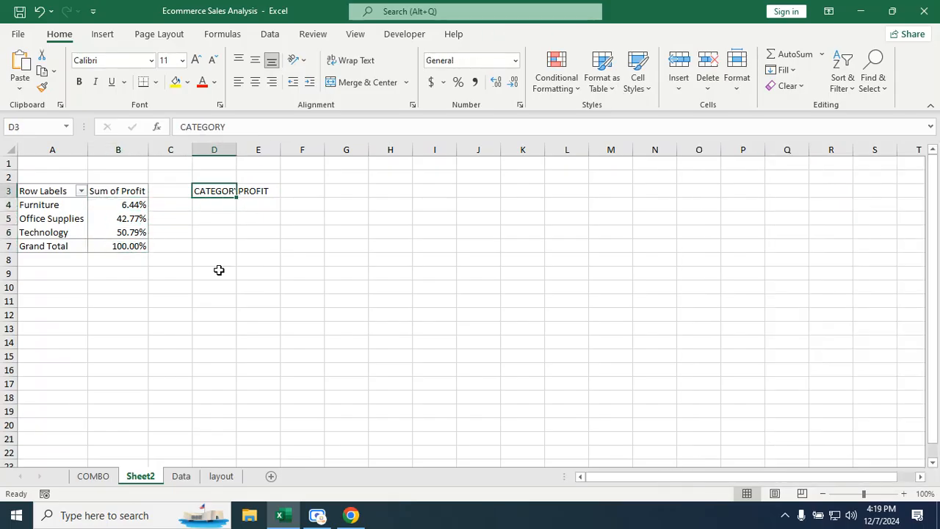
pyautogui.doubleClick(236, 150)
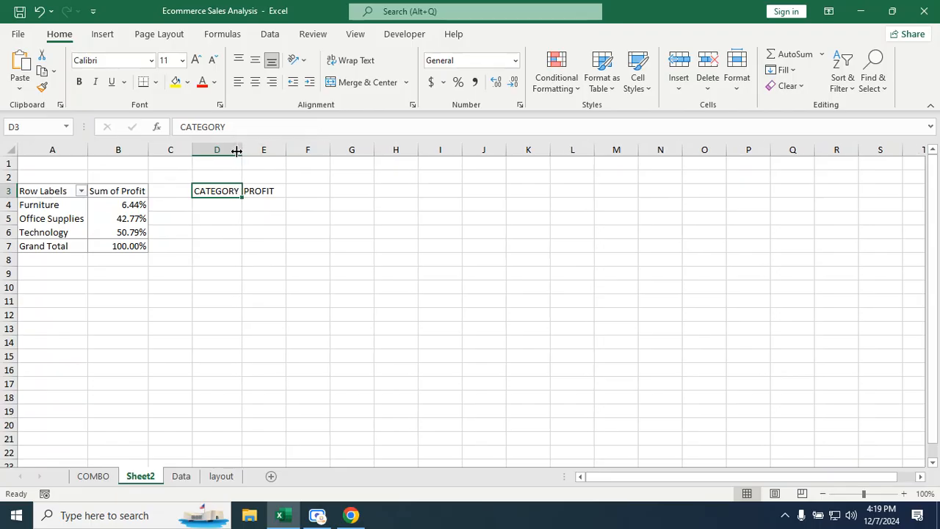
# Enter =A4 in D4, fill it down to D7 to link the PivotTable's row labels, and autofit column D
pyautogui.click(216, 218)
pyautogui.click(212, 204)
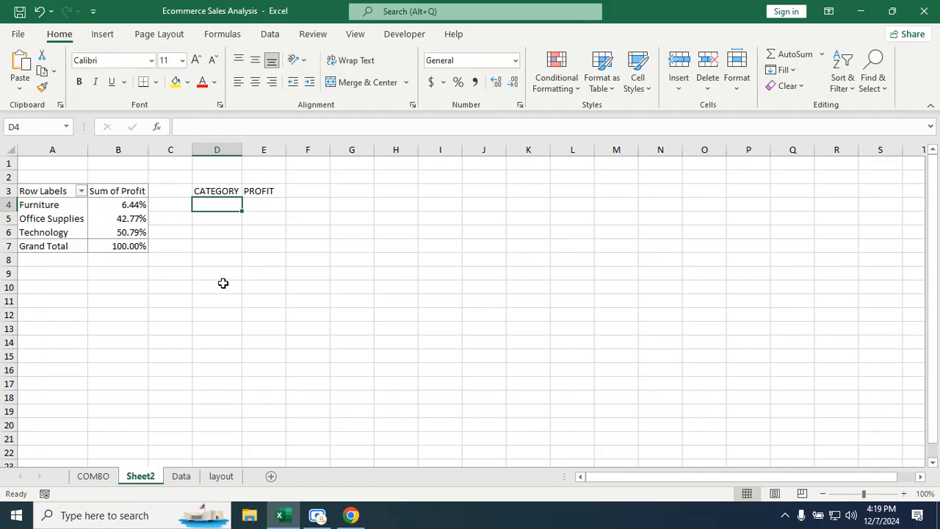
pyautogui.write('=')
pyautogui.click(49, 217)
pyautogui.click(52, 204)
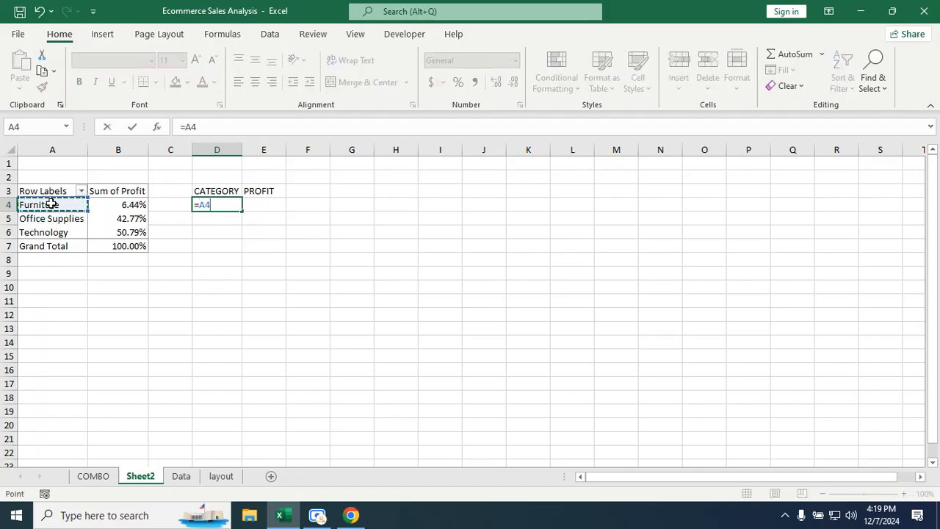
pyautogui.press('Return')
pyautogui.press('Up')
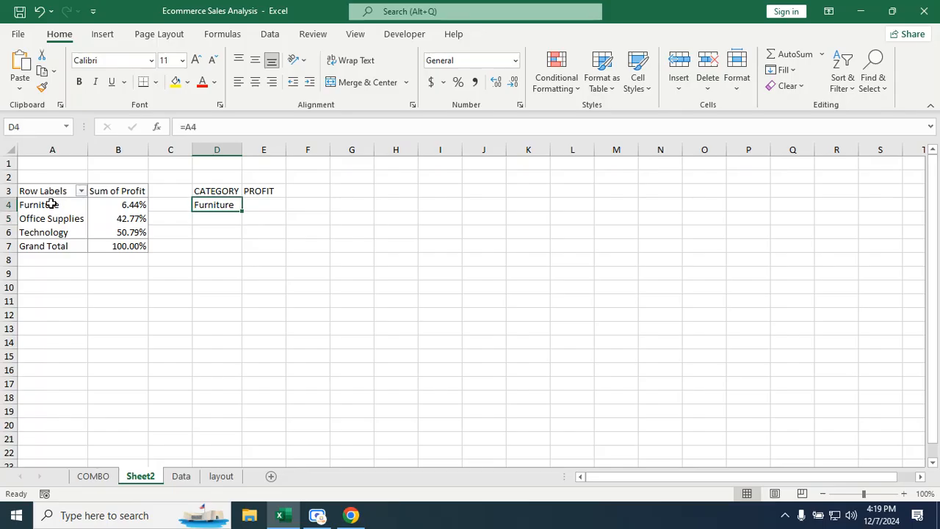
pyautogui.moveTo(241, 209); pyautogui.dragTo(248, 250)
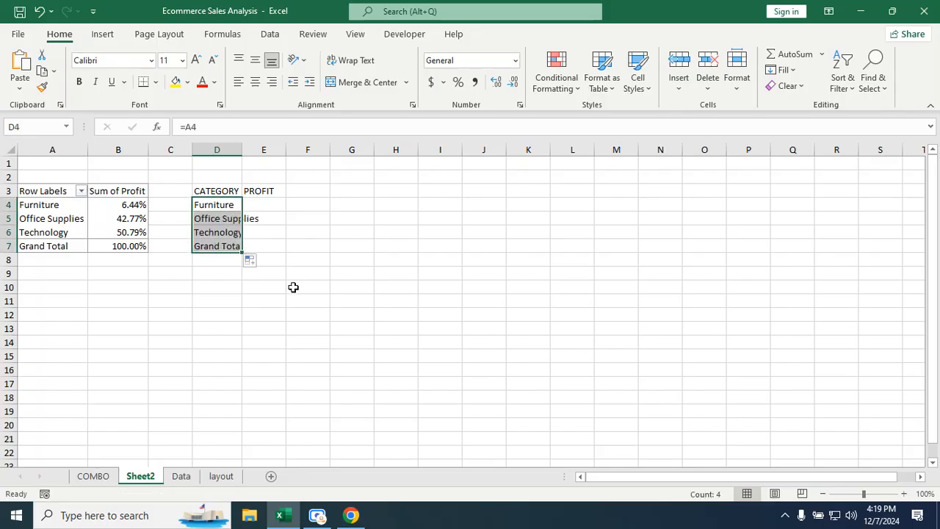
pyautogui.moveTo(241, 150); pyautogui.dragTo(241, 150)
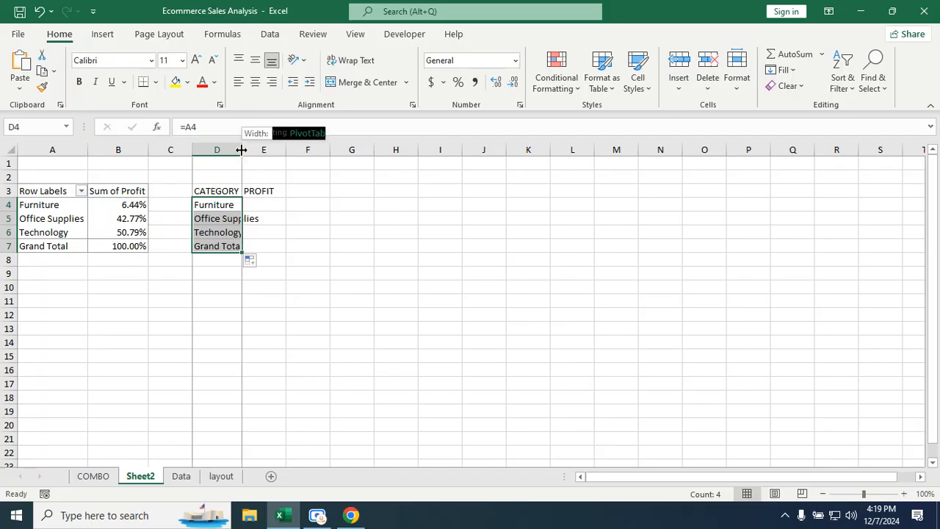
pyautogui.doubleClick(241, 150)
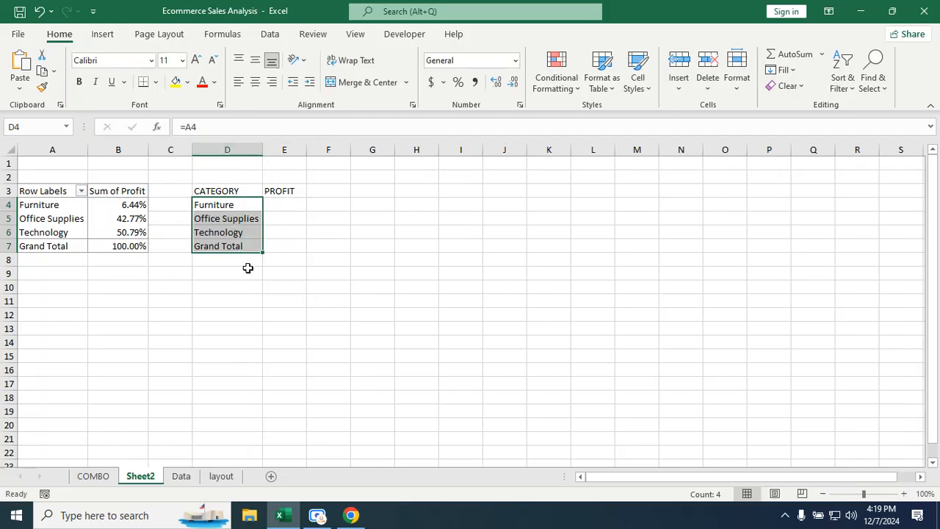
# Enter a formula in E4 that references Furniture's Sum of Profit in PivotTable cell B4
pyautogui.click(293, 204)
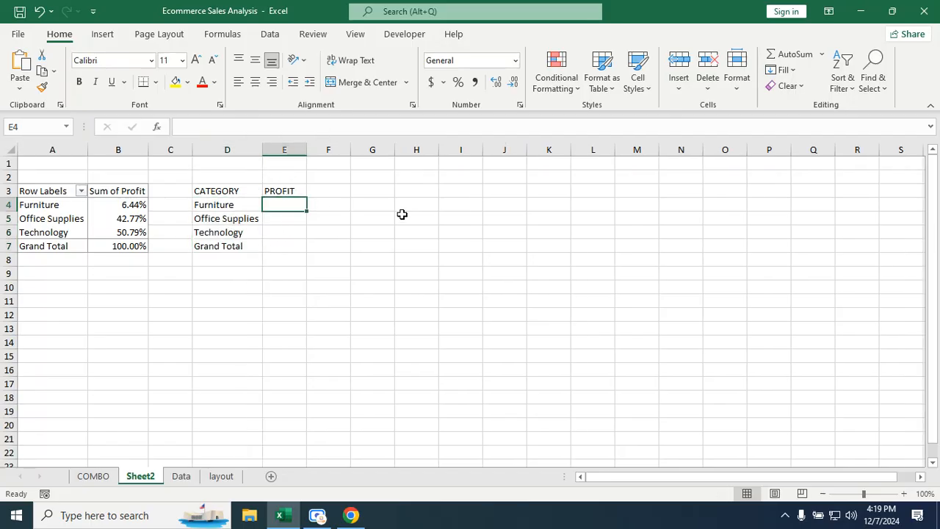
pyautogui.write('=')
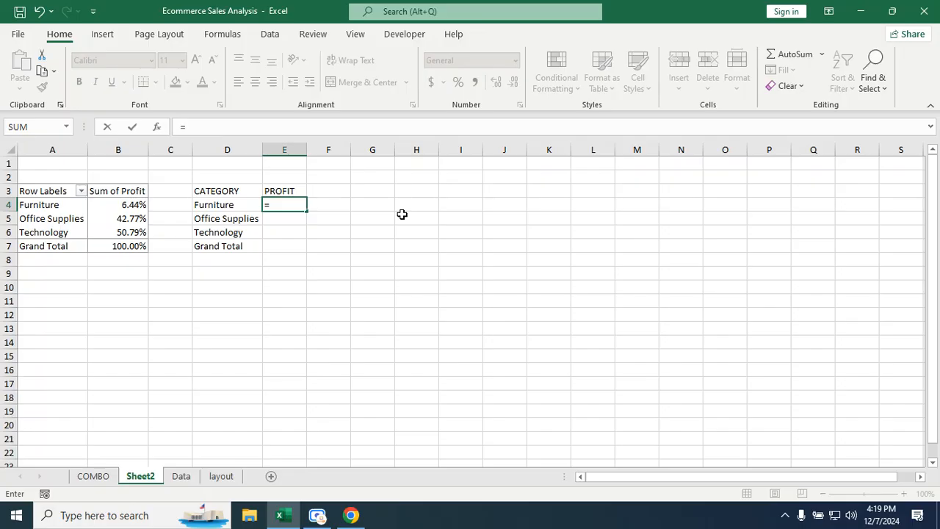
pyautogui.click(135, 206)
pyautogui.press('Return')
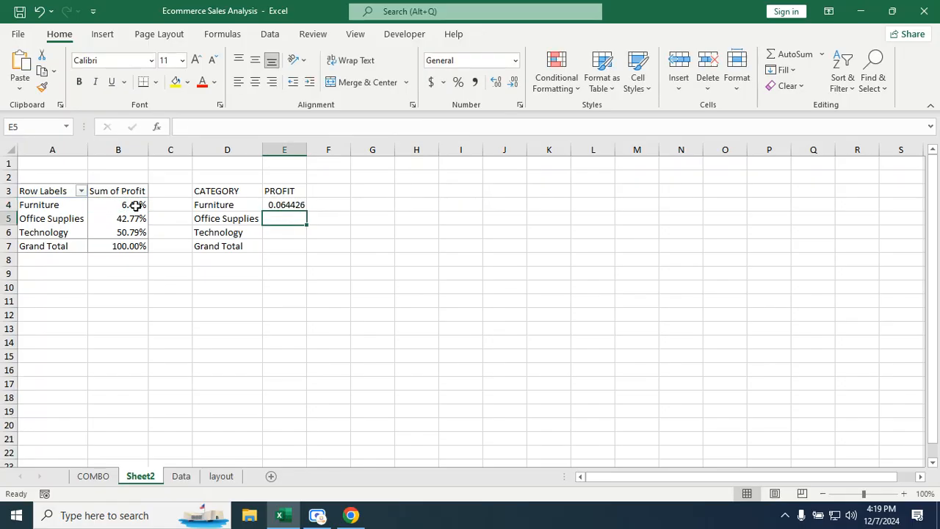
# Try filling the E4 formula with its fixed "Furniture" item down to E7, and clear E5:E8
pyautogui.click(291, 206)
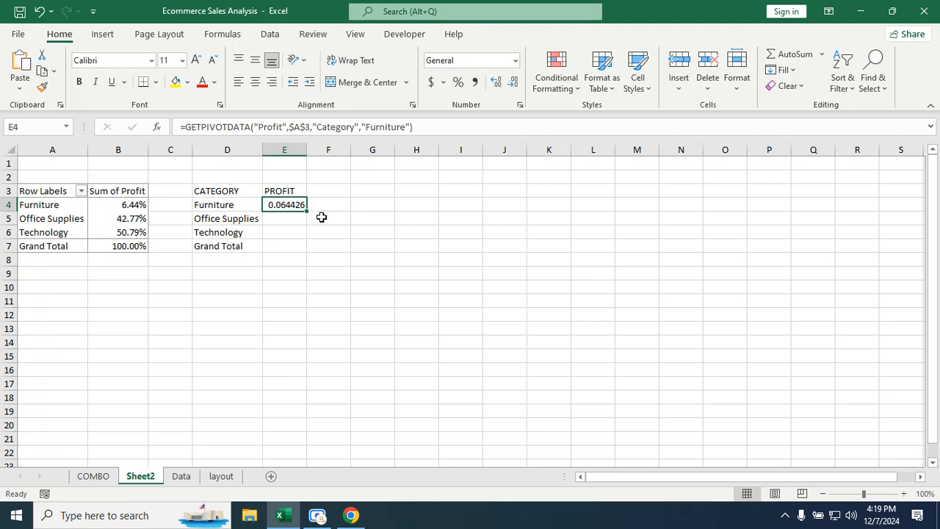
pyautogui.moveTo(304, 210); pyautogui.dragTo(303, 251)
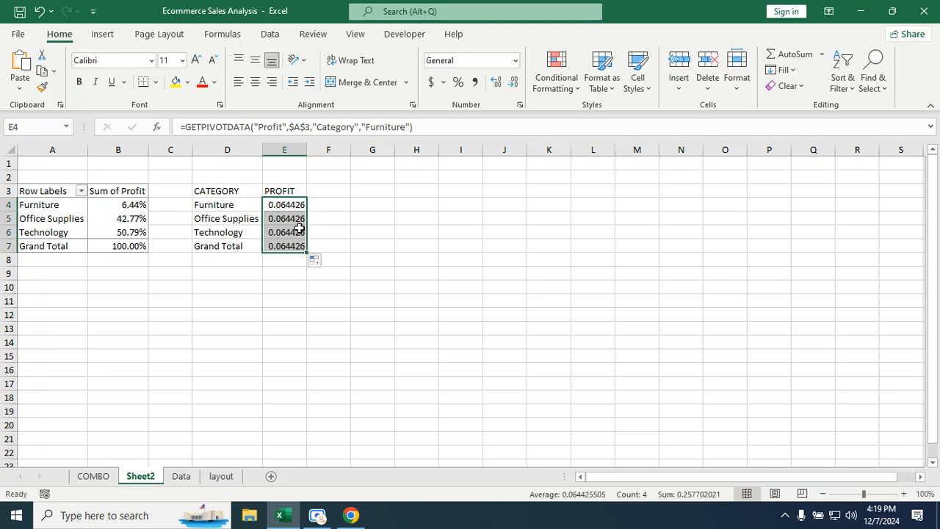
pyautogui.click(288, 259)
pyautogui.moveTo(292, 218); pyautogui.dragTo(294, 259)
pyautogui.press('Delete')
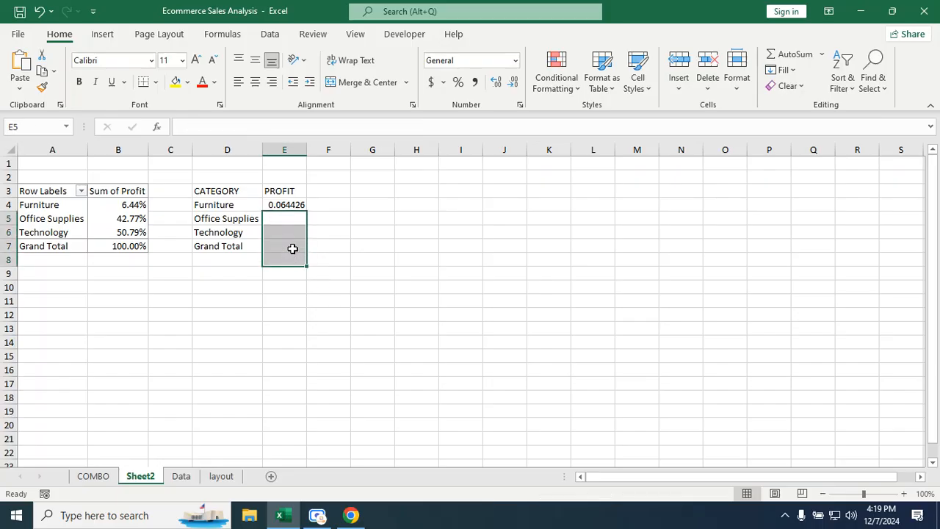
# Replace the "Furniture" text in E4's GETPIVOTDATA formula with a reference to cell A4
pyautogui.click(283, 206)
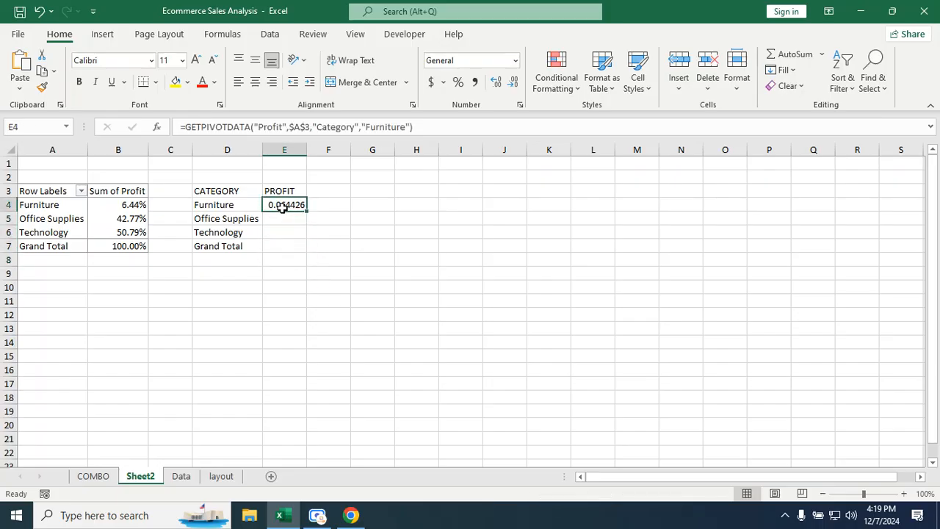
pyautogui.click(409, 126)
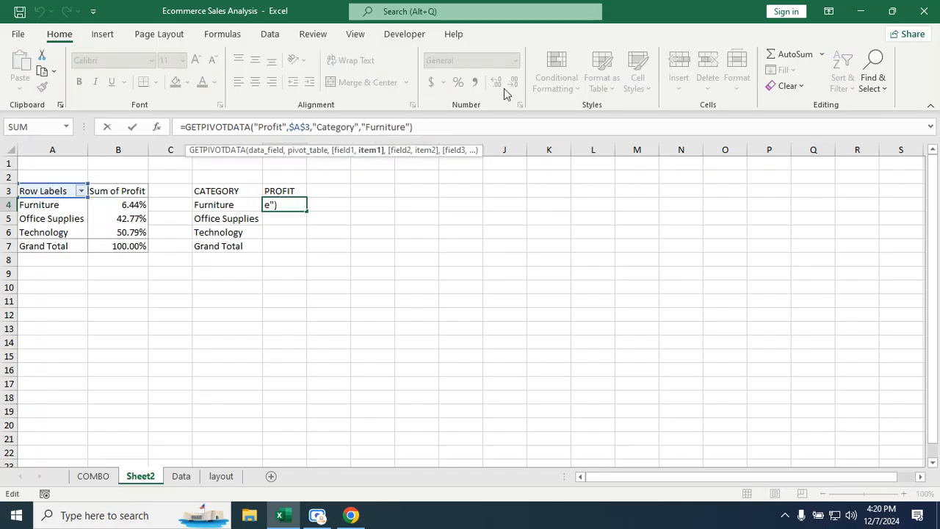
pyautogui.press('BackSpace')
pyautogui.press('BackSpace')
pyautogui.press('BackSpace')
pyautogui.press('BackSpace')
pyautogui.press('BackSpace')
pyautogui.press('BackSpace')
pyautogui.press('BackSpace')
pyautogui.press('BackSpace')
pyautogui.press('BackSpace')
pyautogui.press('BackSpace')
pyautogui.press('BackSpace')
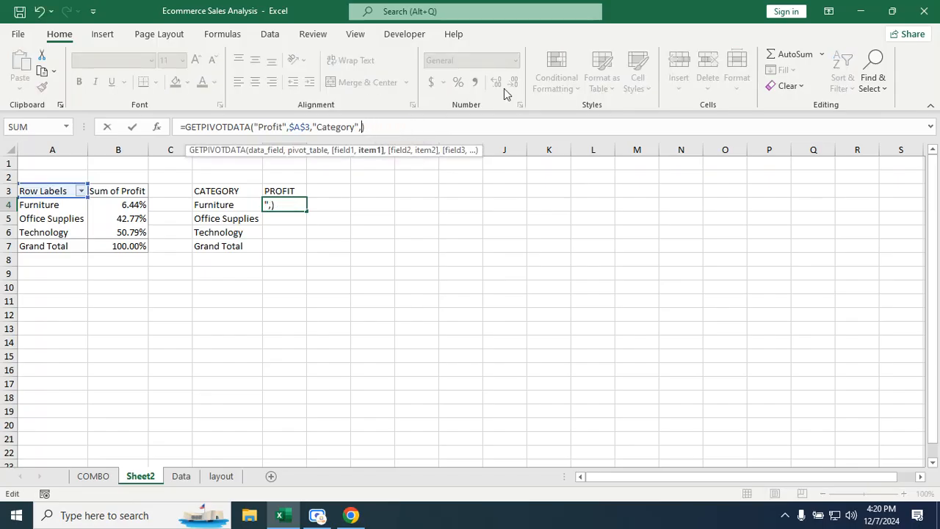
pyautogui.click(34, 208)
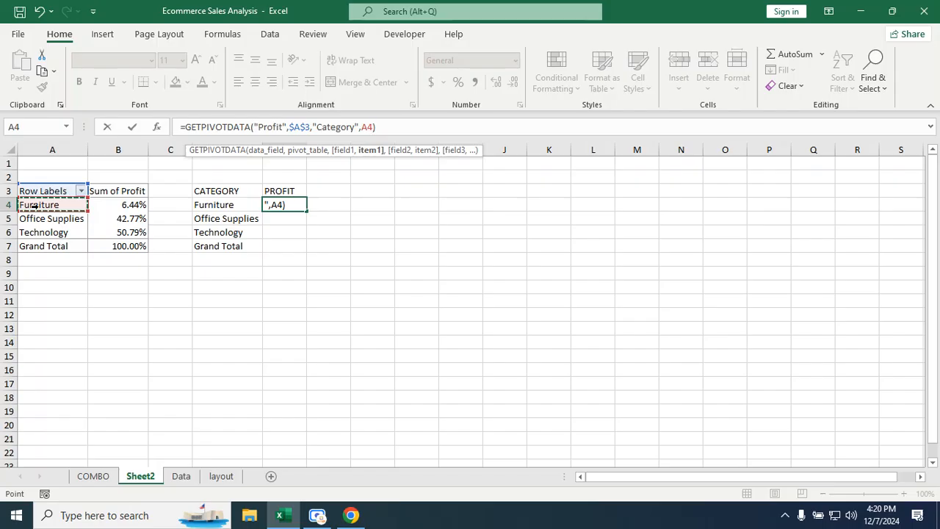
pyautogui.press('Return')
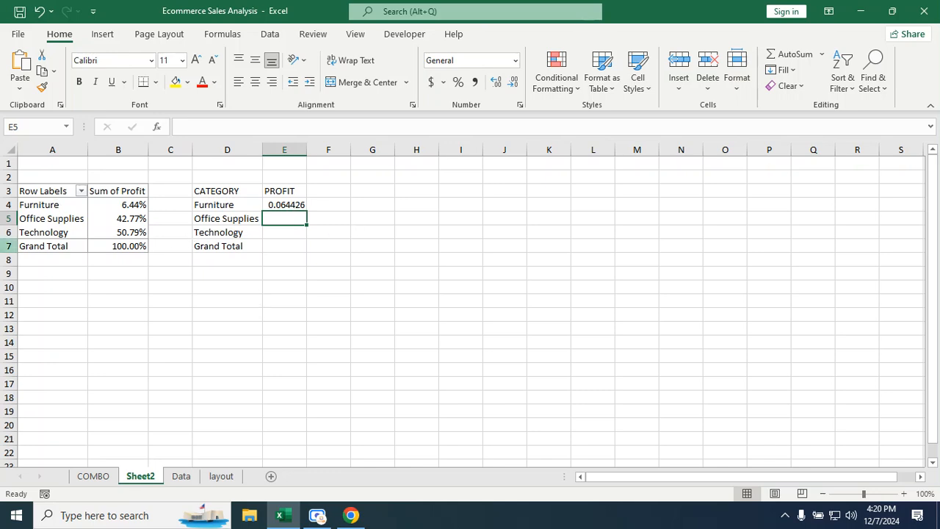
# Fill the GETPIVOTDATA formula from E4 down to E7 and check the formulas in E4 and E7
pyautogui.click(290, 203)
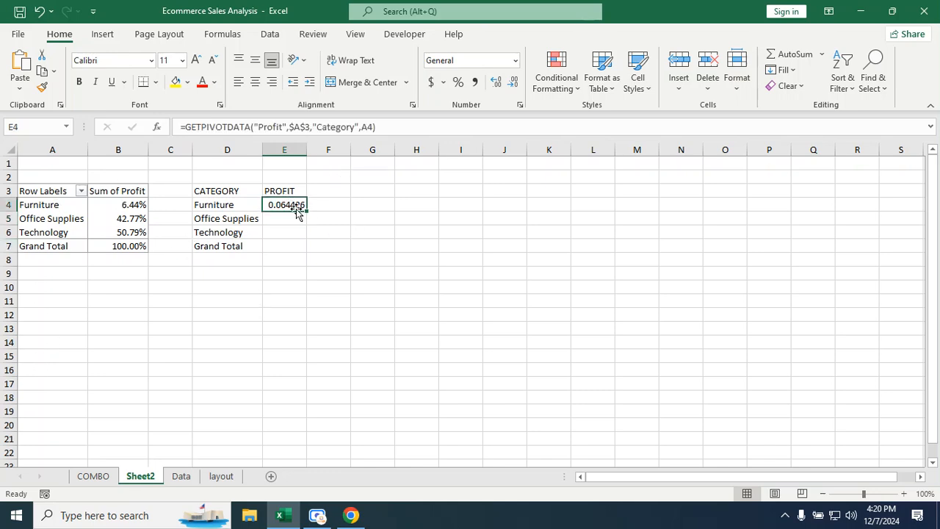
pyautogui.moveTo(305, 210); pyautogui.dragTo(308, 251)
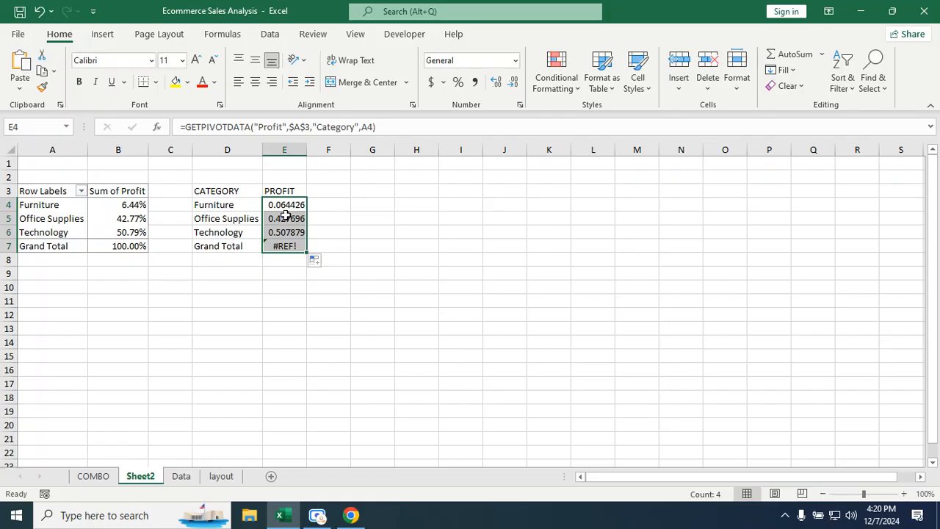
pyautogui.click(258, 291)
pyautogui.click(280, 206)
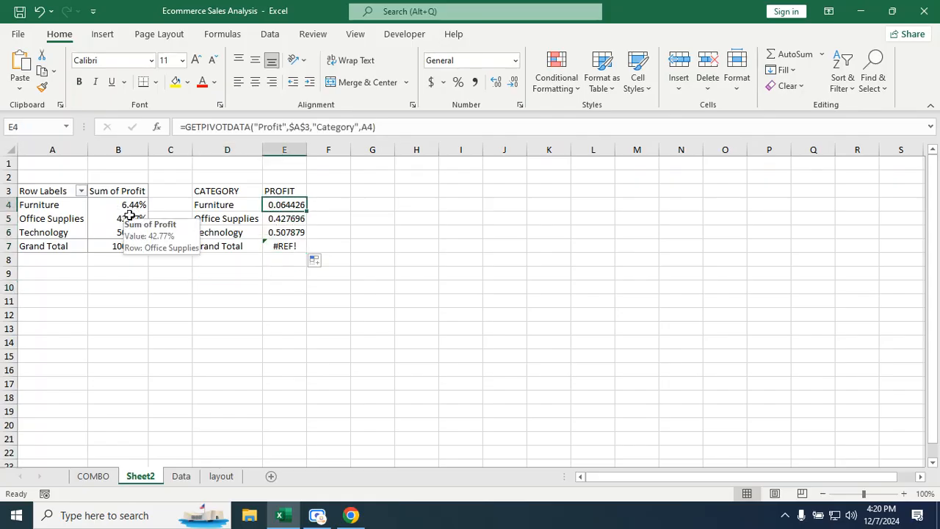
pyautogui.click(286, 246)
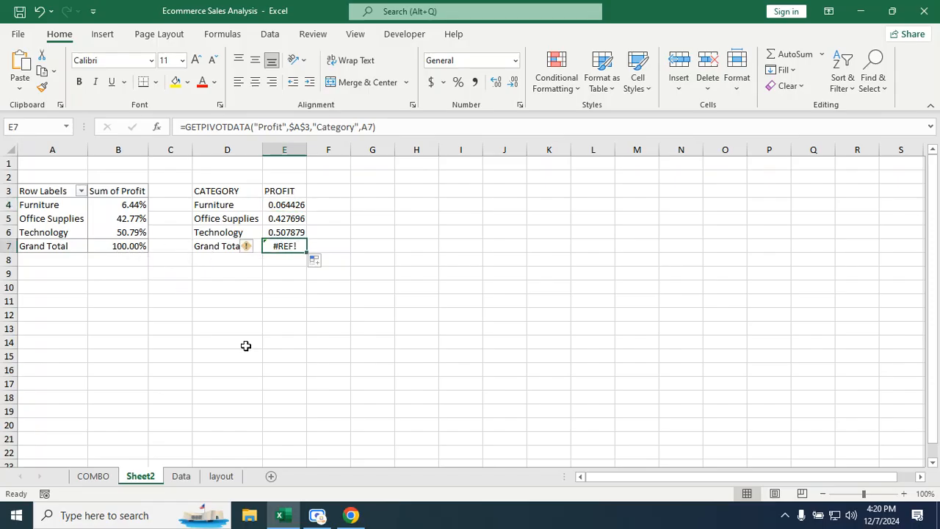
# Replace the formula in E7 with a reference to the Grand Total's Sum of Profit in PivotTable cell B7
pyautogui.write('=')
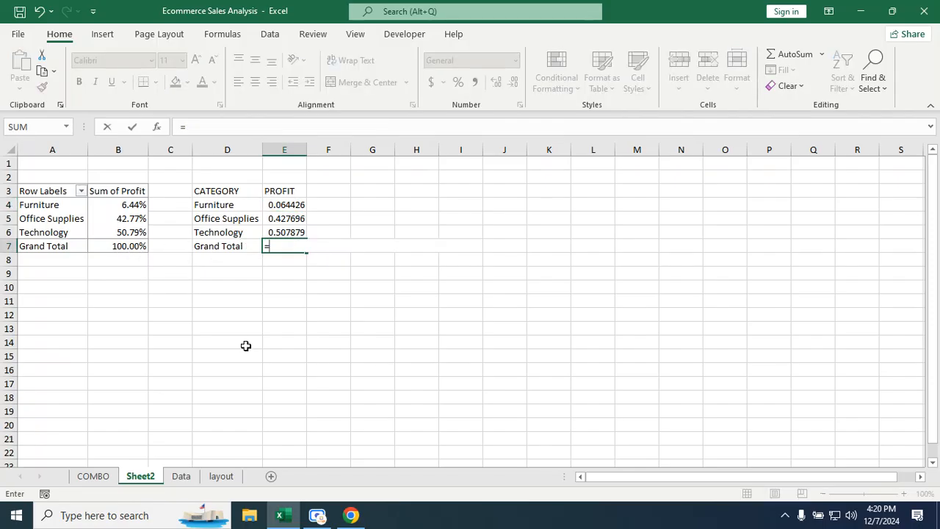
pyautogui.click(128, 246)
pyautogui.press('Return')
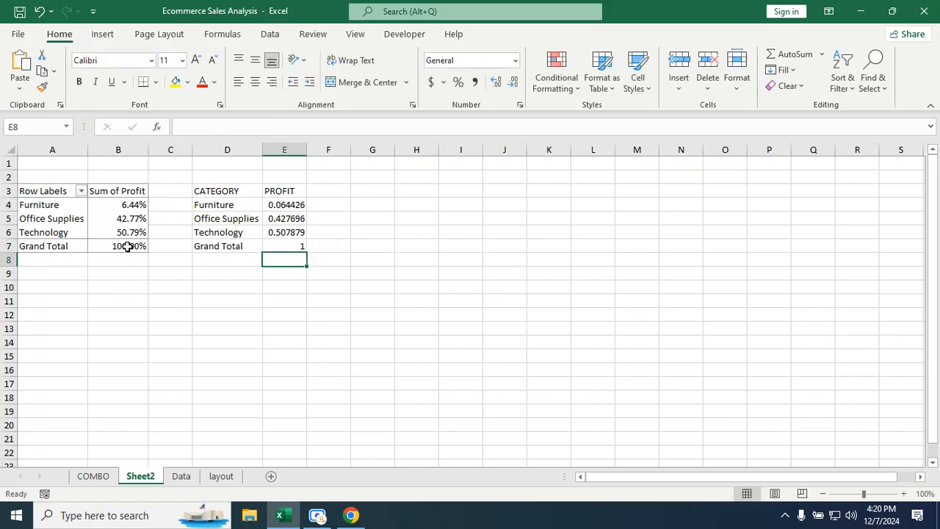
pyautogui.click(290, 246)
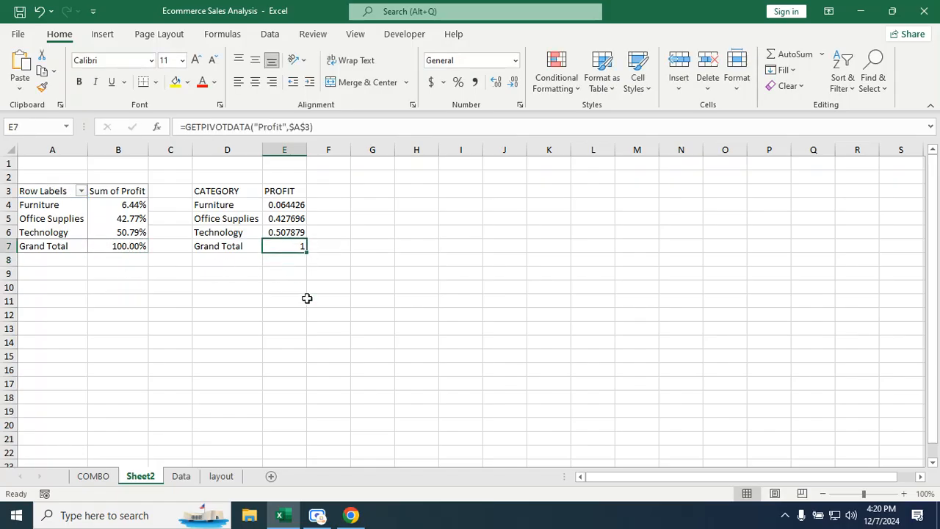
pyautogui.click(279, 271)
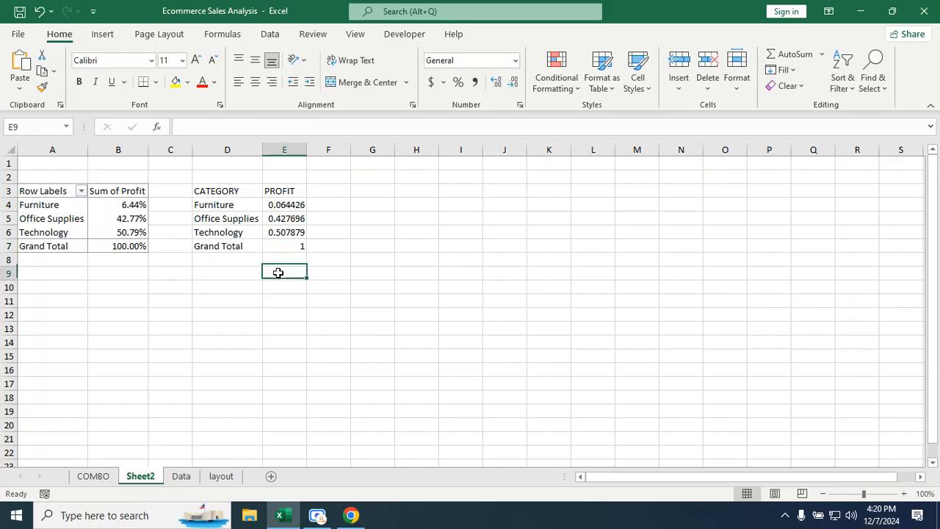
pyautogui.click(283, 210)
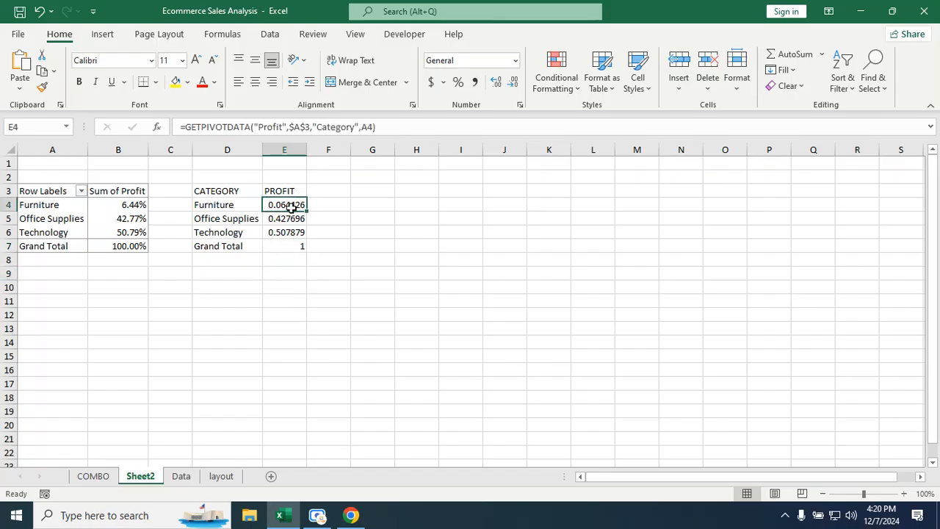
pyautogui.moveTo(294, 203); pyautogui.dragTo(291, 234)
pyautogui.rightClick(290, 206)
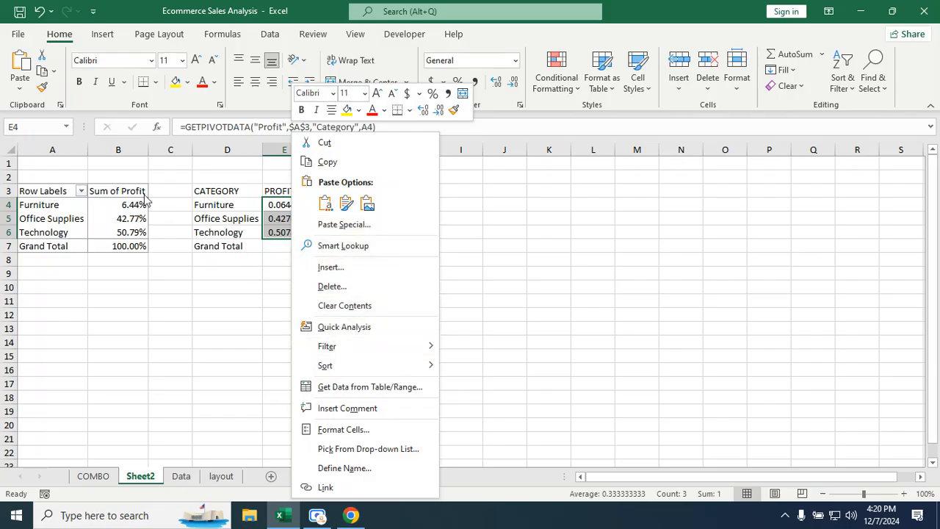
pyautogui.click(237, 323)
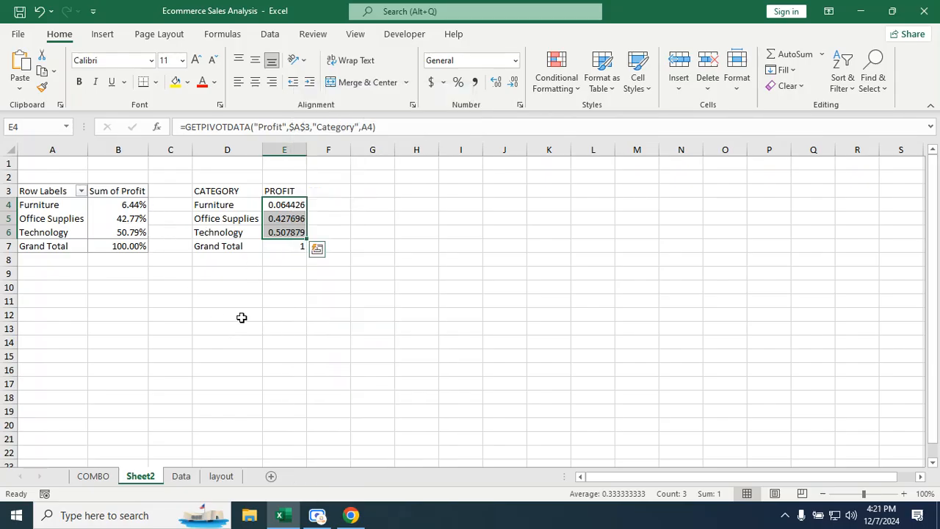
pyautogui.click(293, 207)
# Insert a Waterfall chart from the category and profit range D4:E7 and move it clear of the source table
pyautogui.click(231, 206)
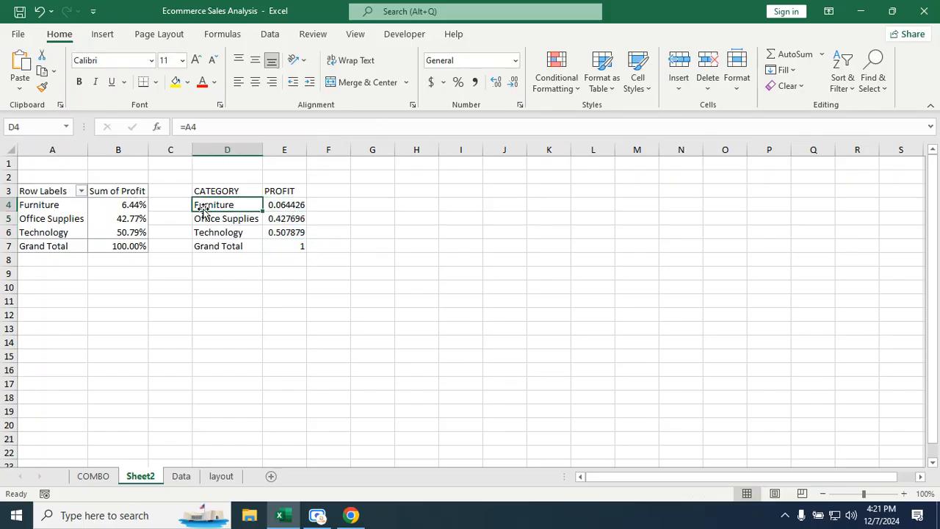
pyautogui.moveTo(208, 207); pyautogui.dragTo(298, 248)
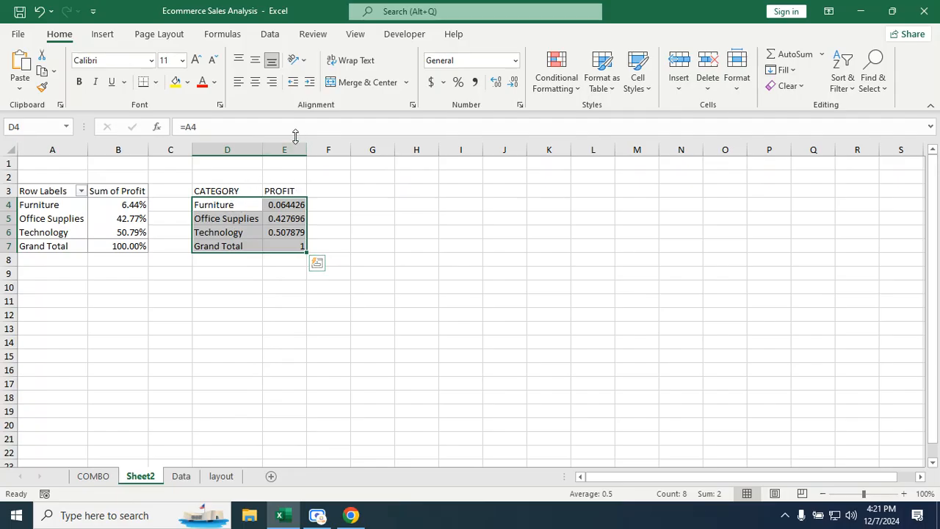
pyautogui.click(111, 36)
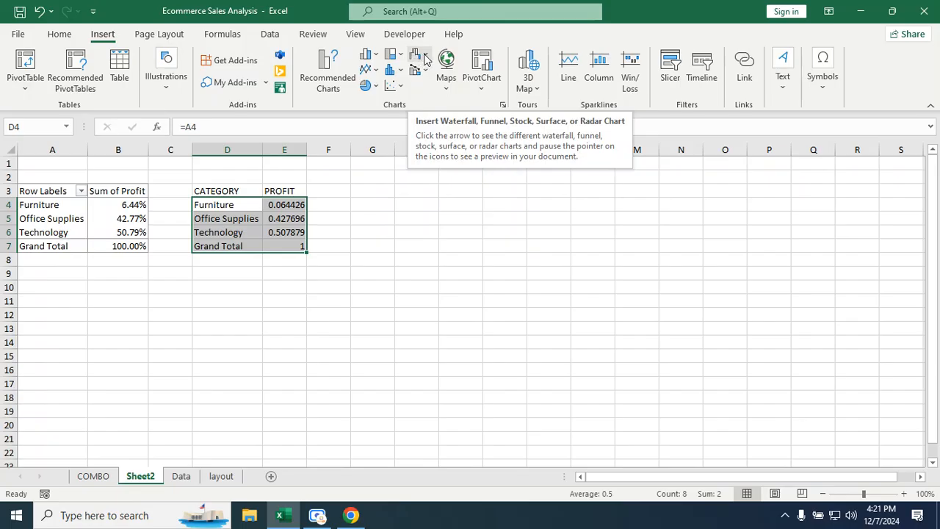
pyautogui.click(425, 59)
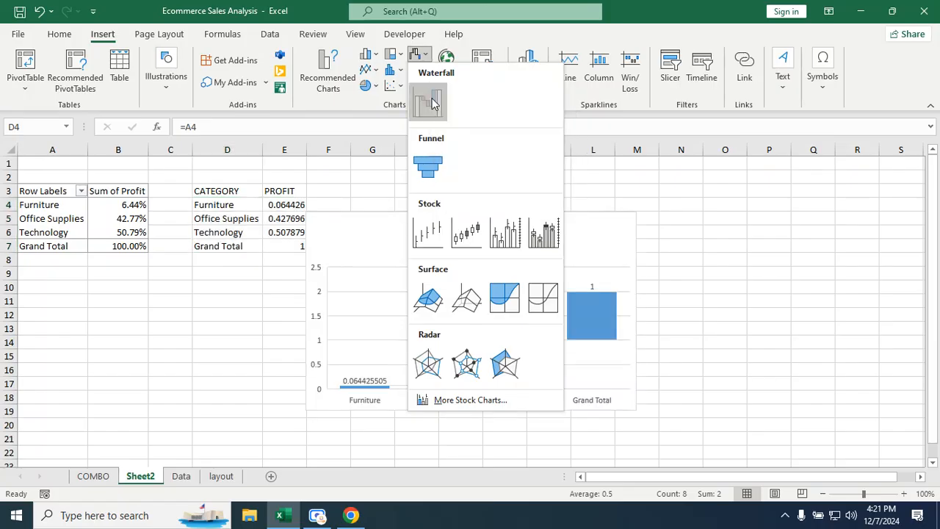
pyautogui.click(432, 102)
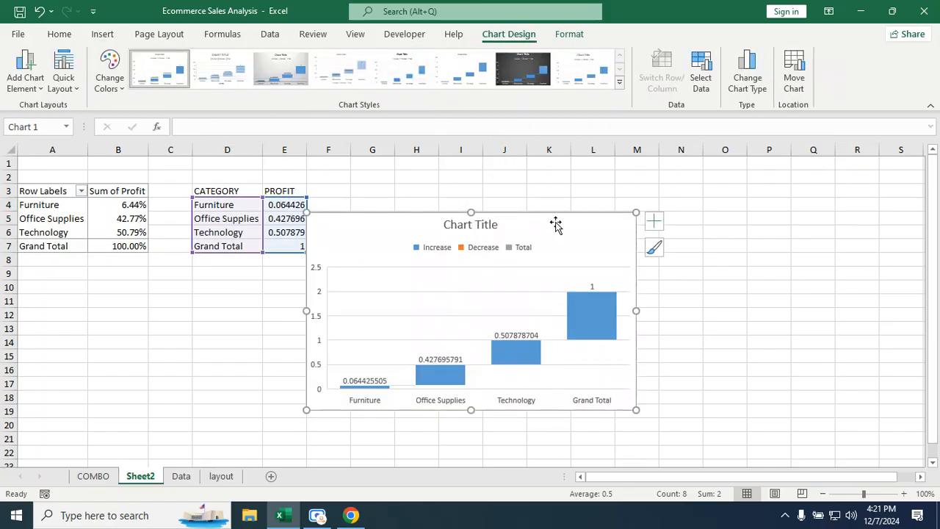
pyautogui.moveTo(570, 214); pyautogui.dragTo(617, 203)
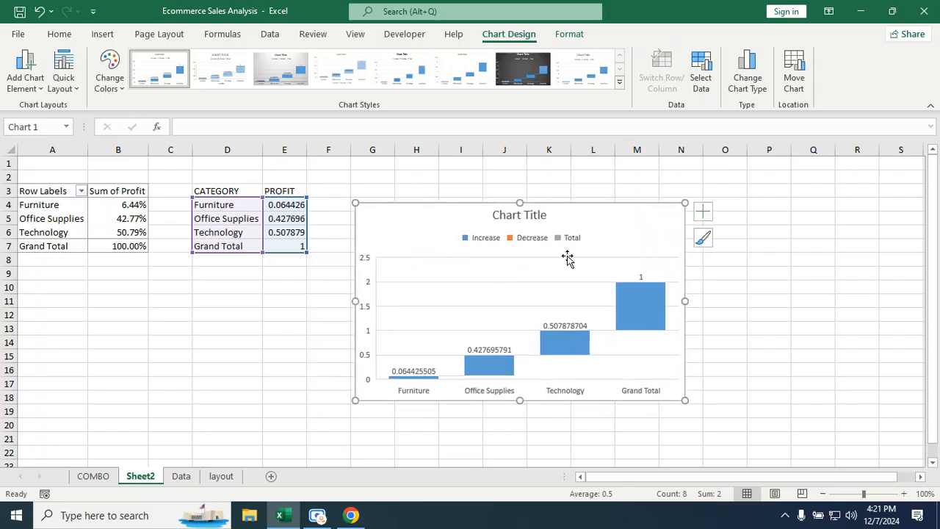
# Remove the axes, chart title, gridlines, data labels and legend from the Waterfall chart
pyautogui.click(703, 212)
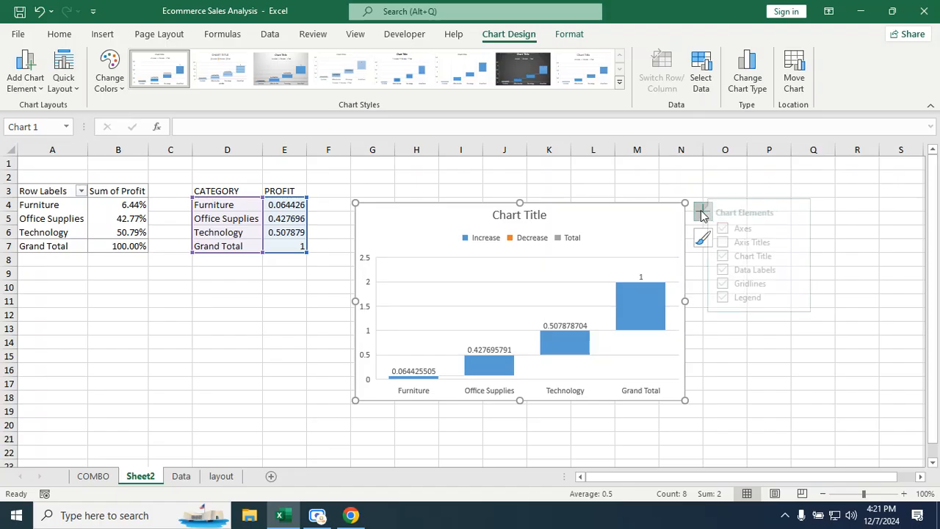
pyautogui.click(741, 229)
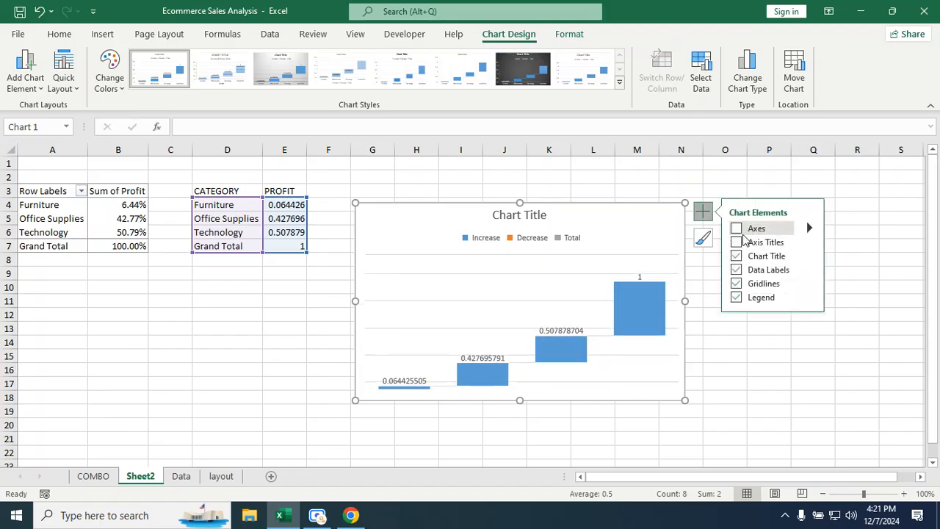
pyautogui.click(737, 256)
pyautogui.click(737, 284)
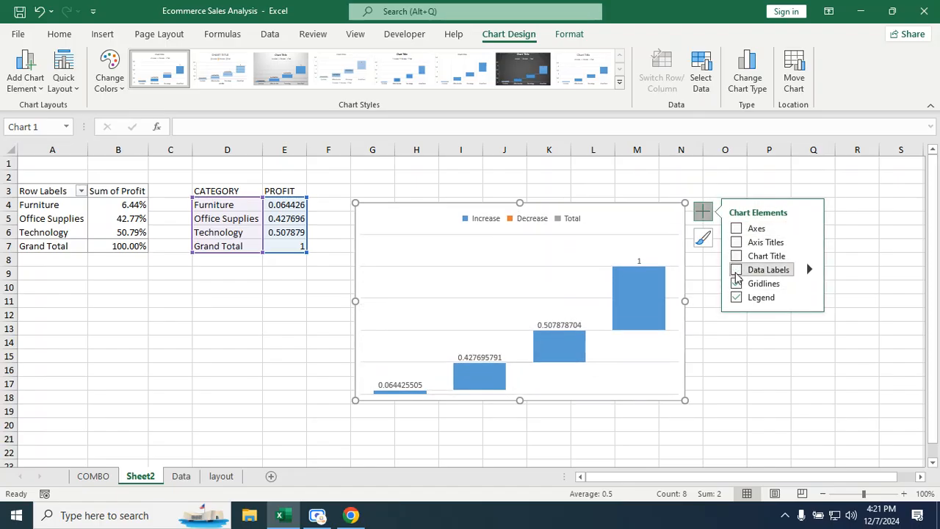
pyautogui.click(736, 270)
pyautogui.click(737, 297)
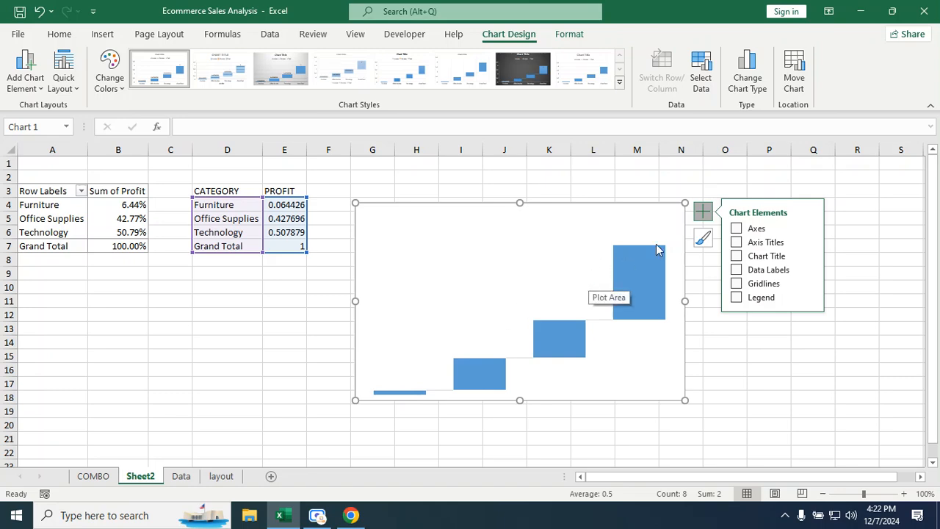
pyautogui.click(749, 339)
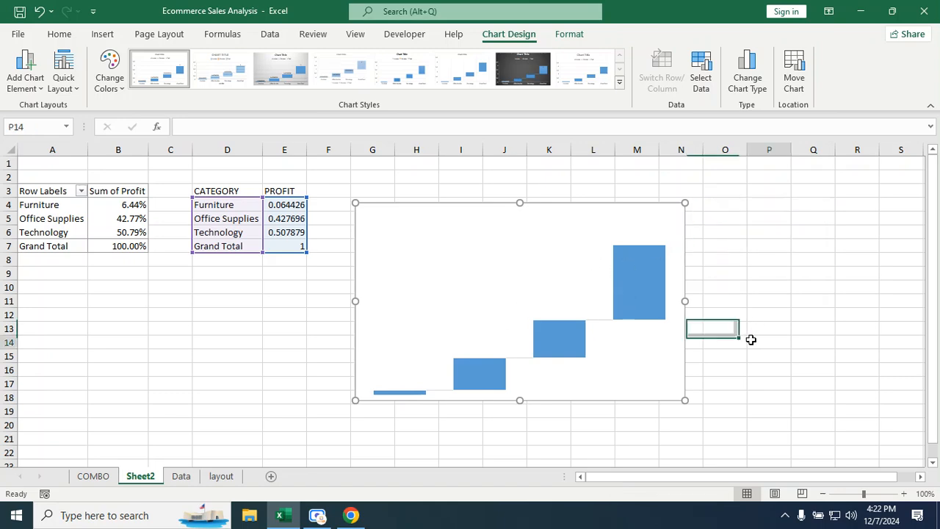
pyautogui.click(391, 239)
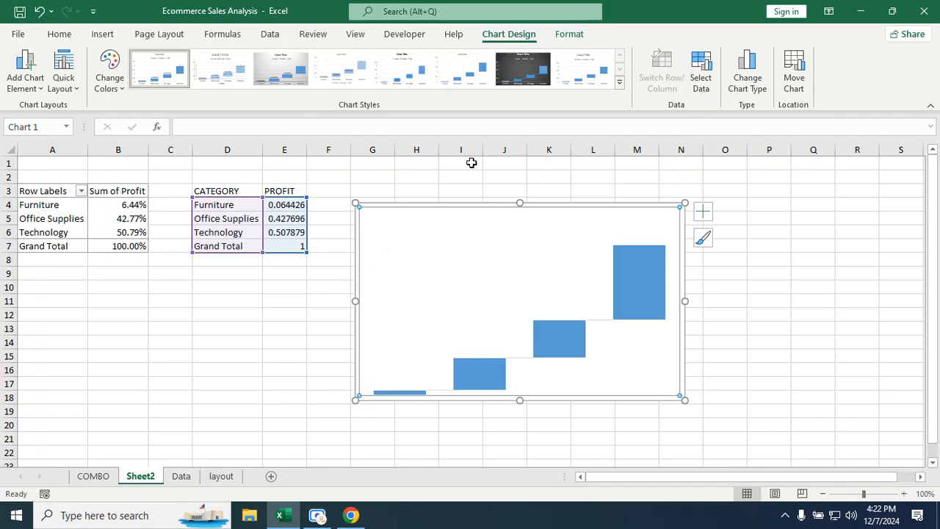
pyautogui.rightClick(405, 213)
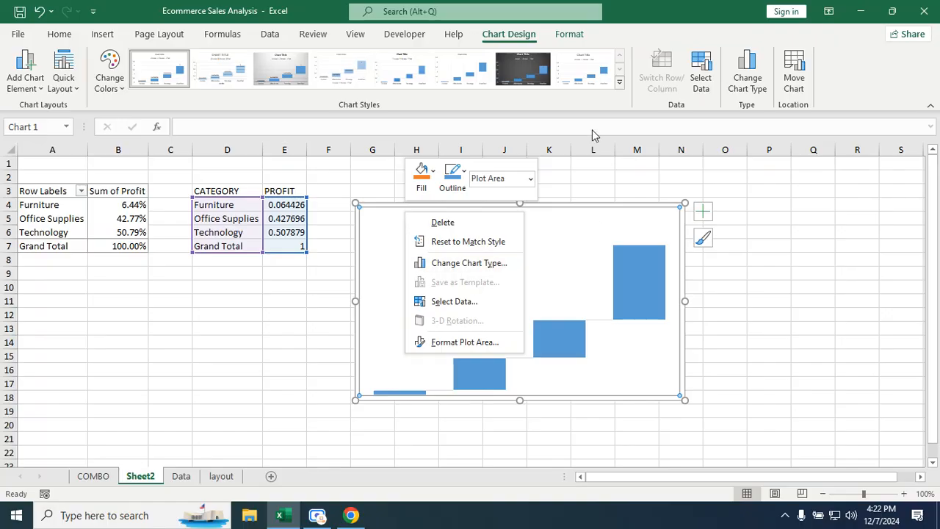
pyautogui.click(580, 263)
pyautogui.click(736, 267)
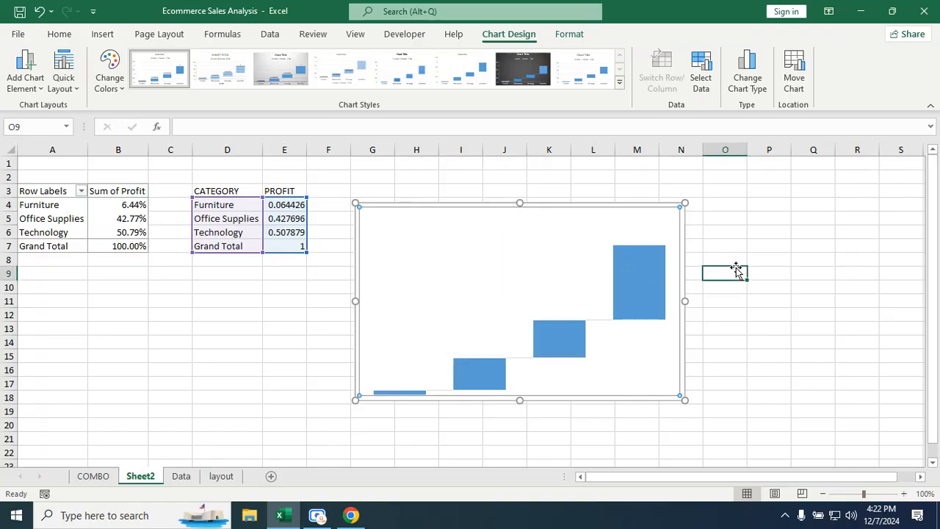
pyautogui.click(553, 235)
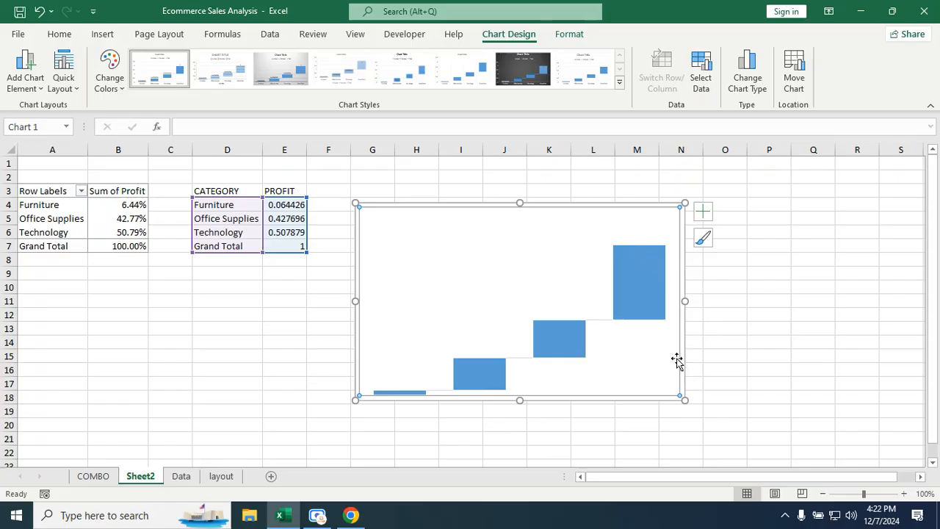
pyautogui.click(715, 354)
# Set the Waterfall chart's plot area to No Fill
pyautogui.click(645, 371)
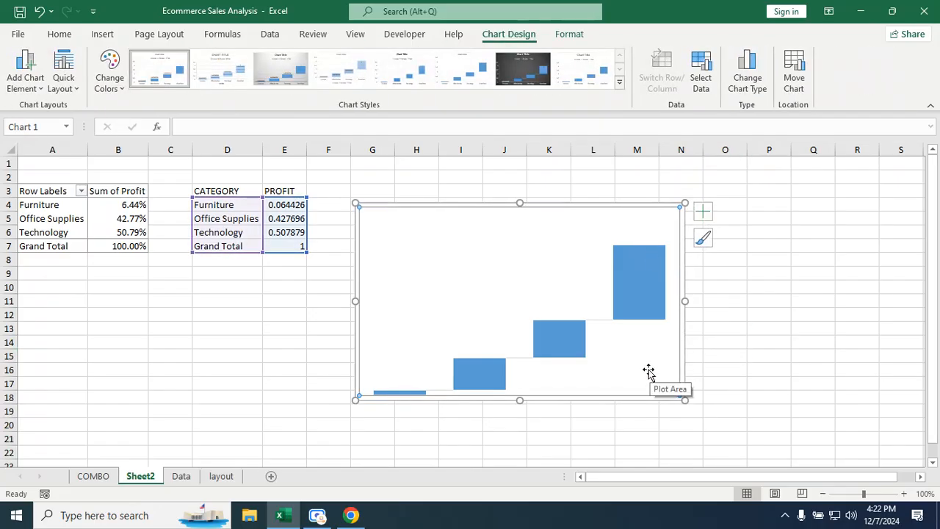
pyautogui.rightClick(650, 374)
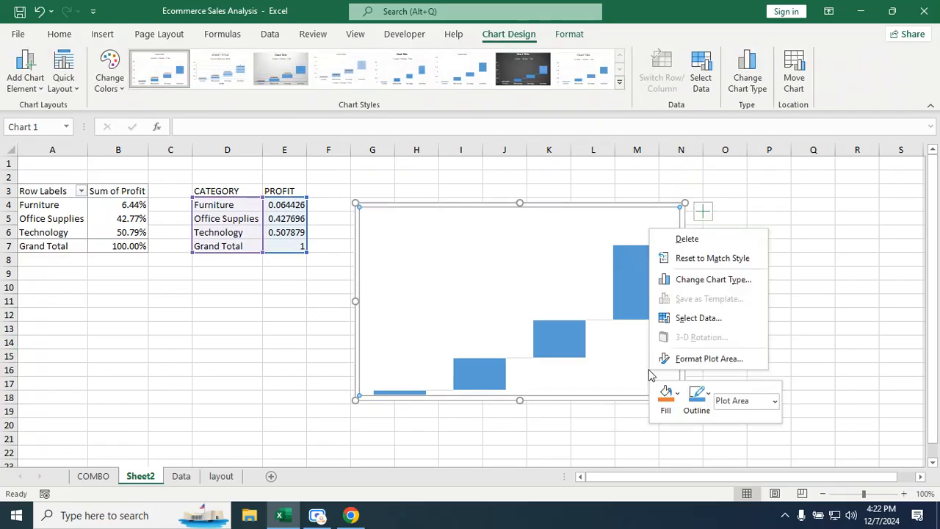
pyautogui.click(680, 397)
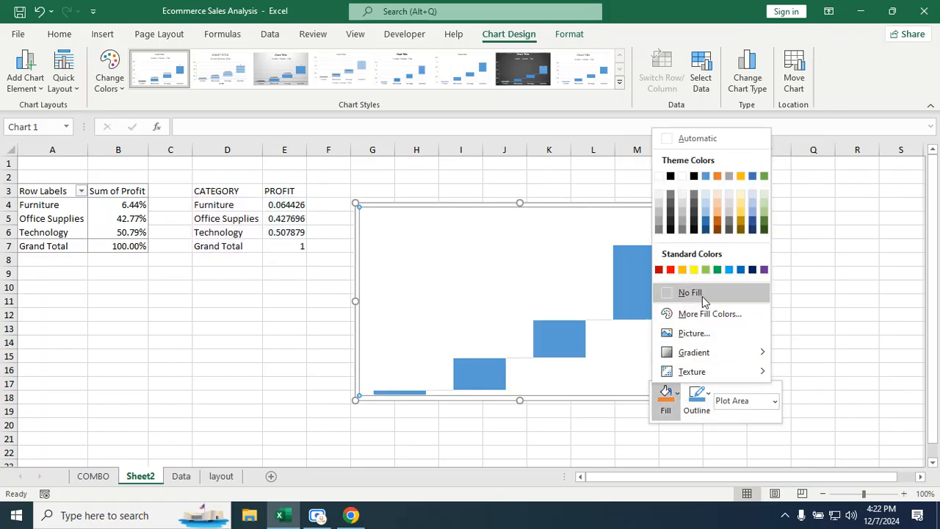
pyautogui.click(703, 293)
pyautogui.click(702, 327)
pyautogui.click(672, 382)
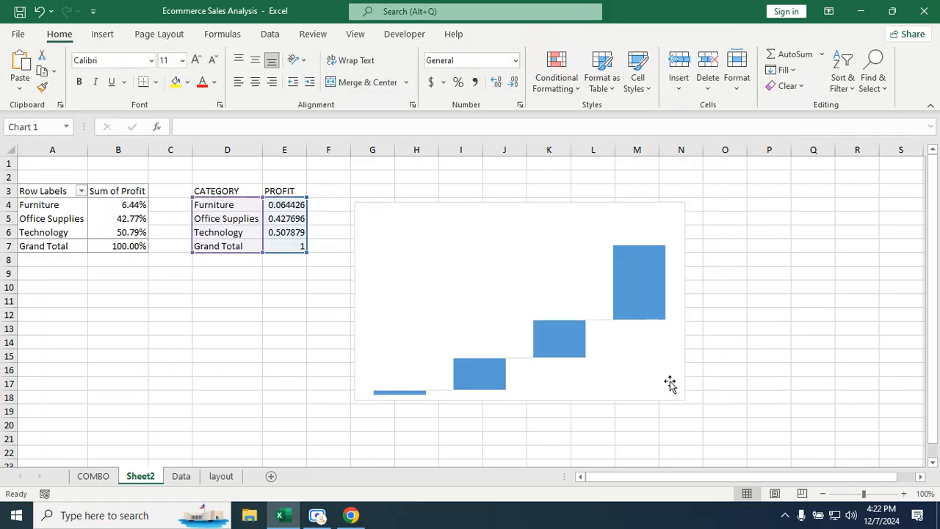
# Set the fill of the waterfall chart's plot area to No Fill
pyautogui.click(681, 393)
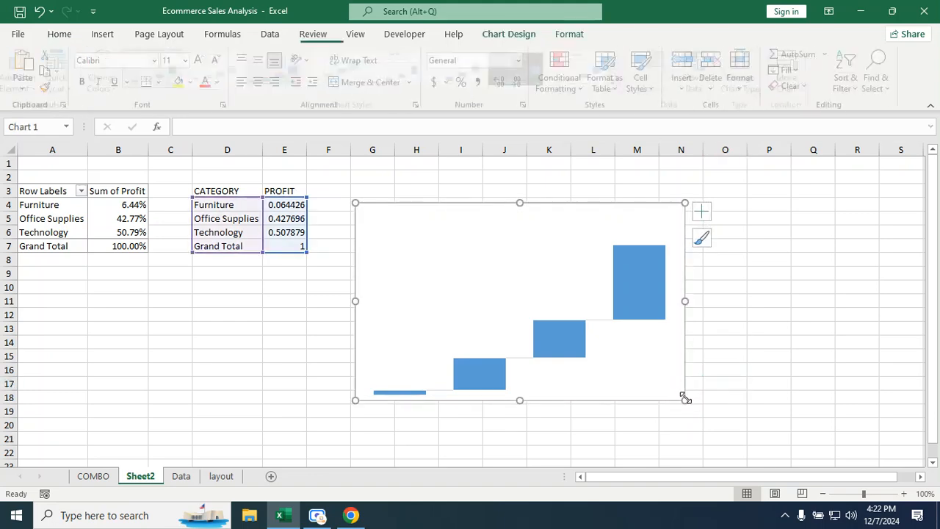
pyautogui.rightClick(646, 363)
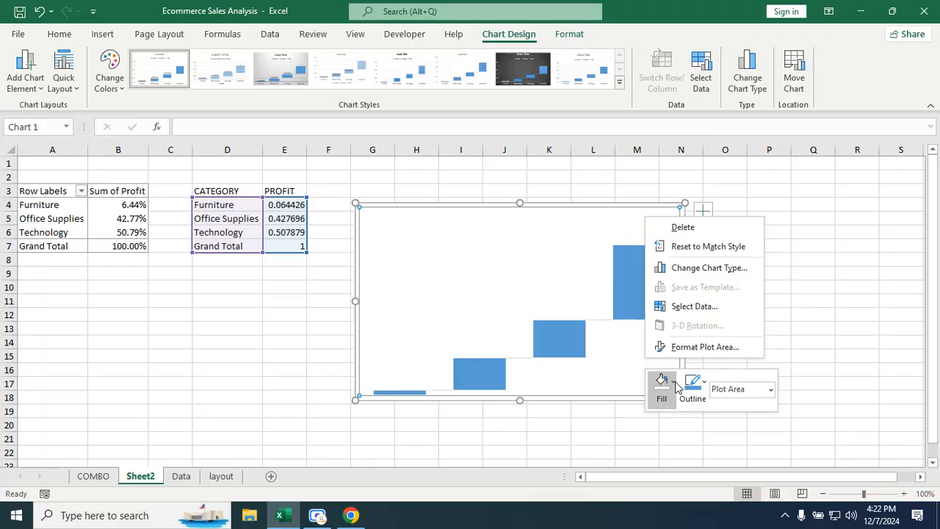
pyautogui.click(662, 383)
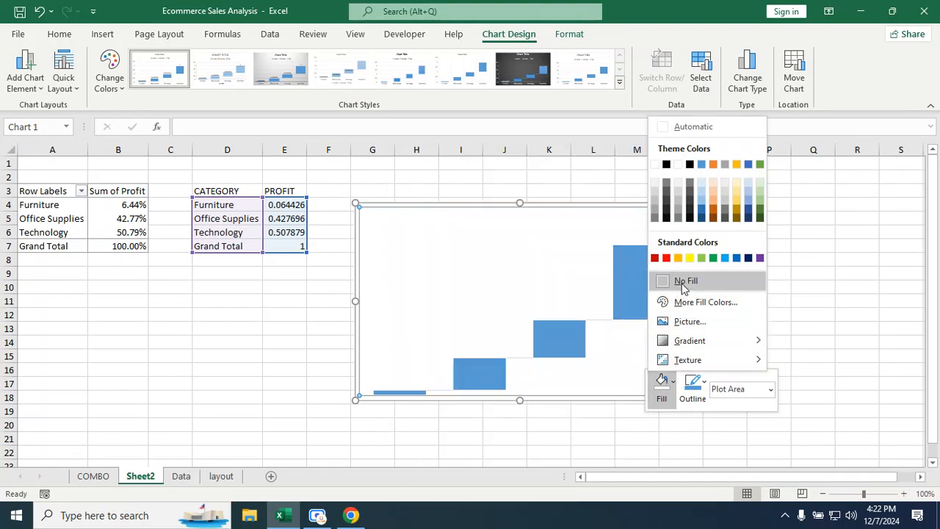
pyautogui.click(683, 283)
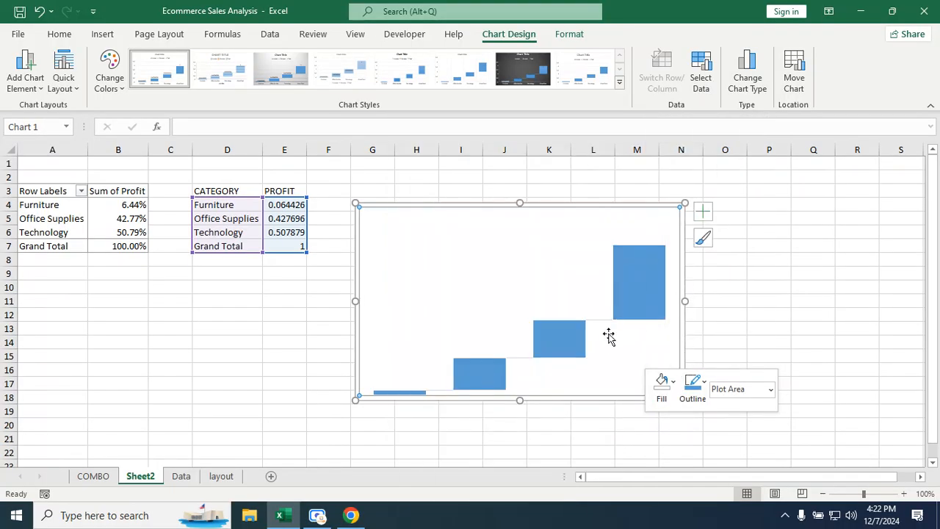
pyautogui.click(567, 420)
pyautogui.click(649, 395)
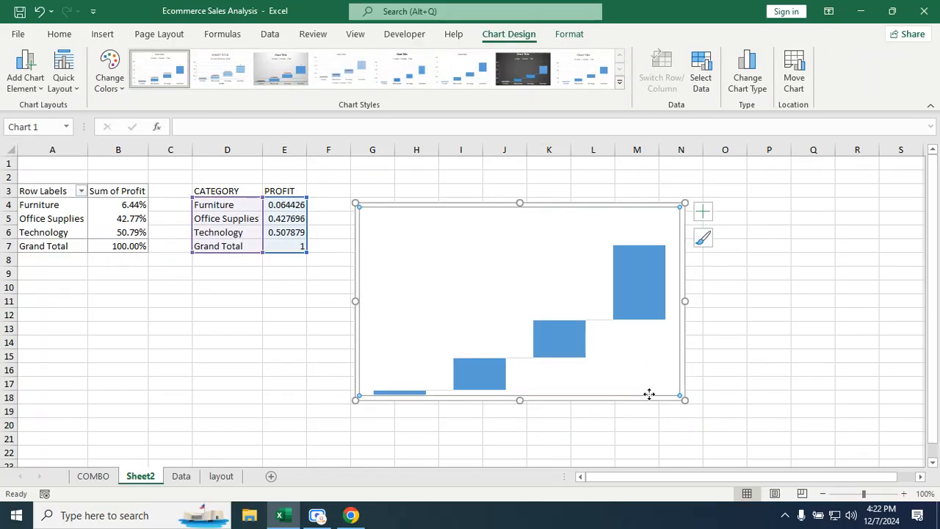
pyautogui.click(665, 407)
pyautogui.click(679, 396)
pyautogui.click(680, 406)
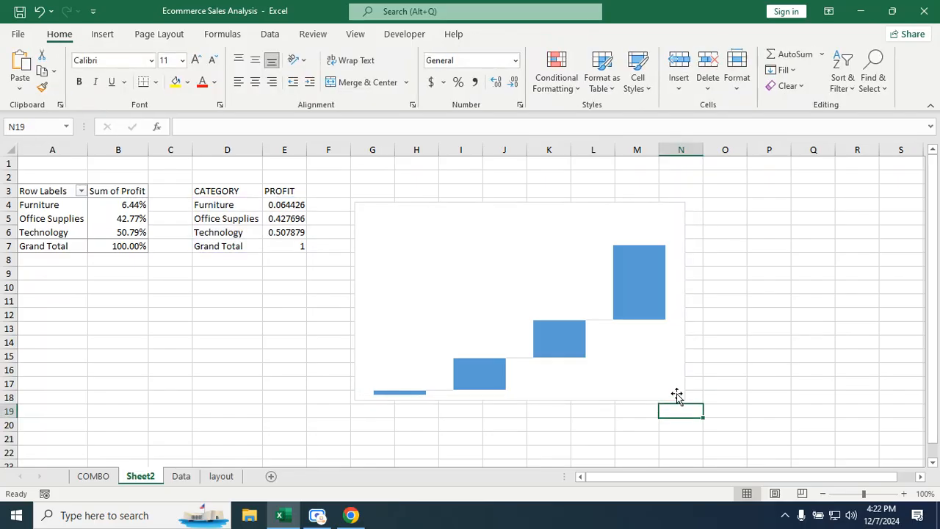
# Open the formatting options for the waterfall chart's plot area
pyautogui.click(654, 371)
pyautogui.rightClick(395, 230)
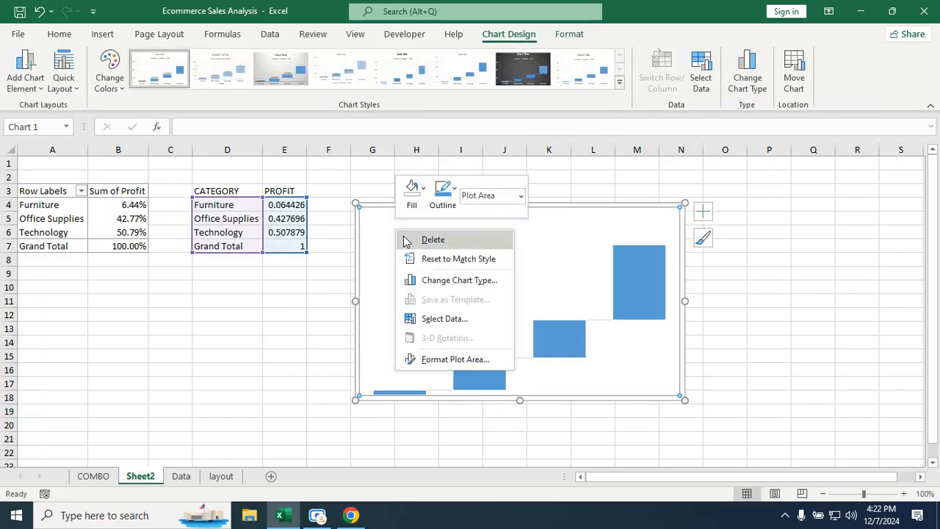
pyautogui.click(450, 360)
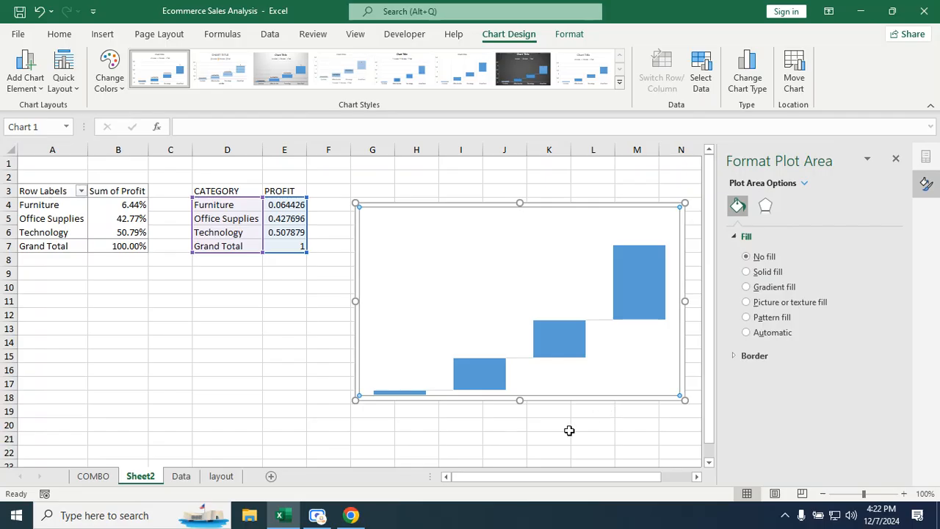
pyautogui.click(518, 450)
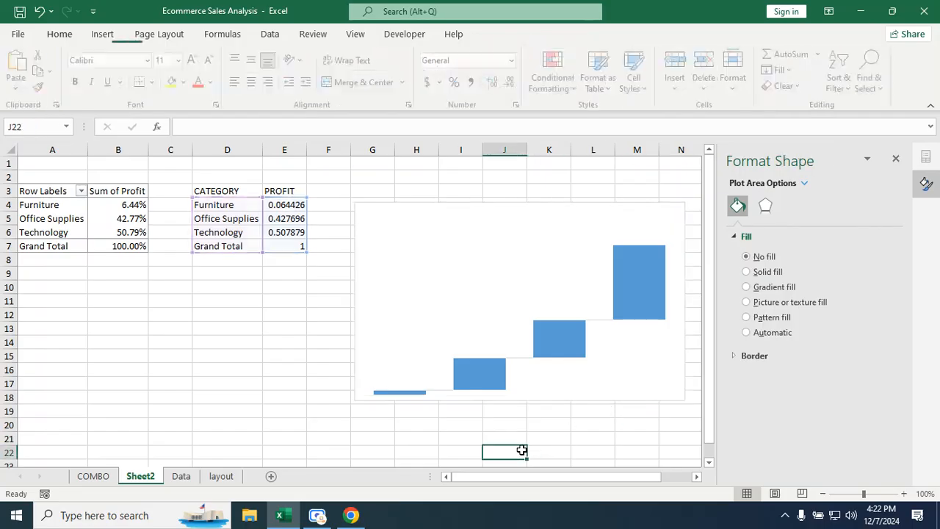
pyautogui.click(361, 373)
pyautogui.click(314, 311)
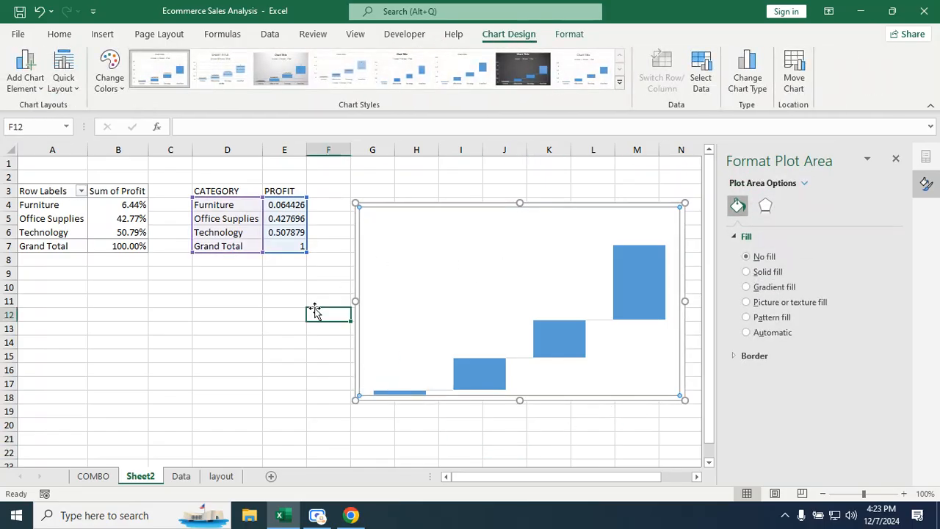
pyautogui.click(682, 203)
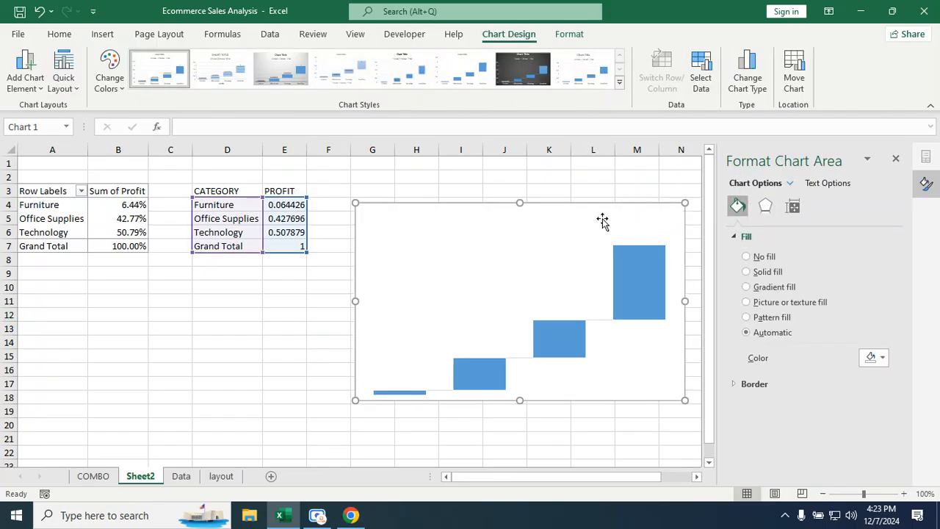
pyautogui.rightClick(486, 224)
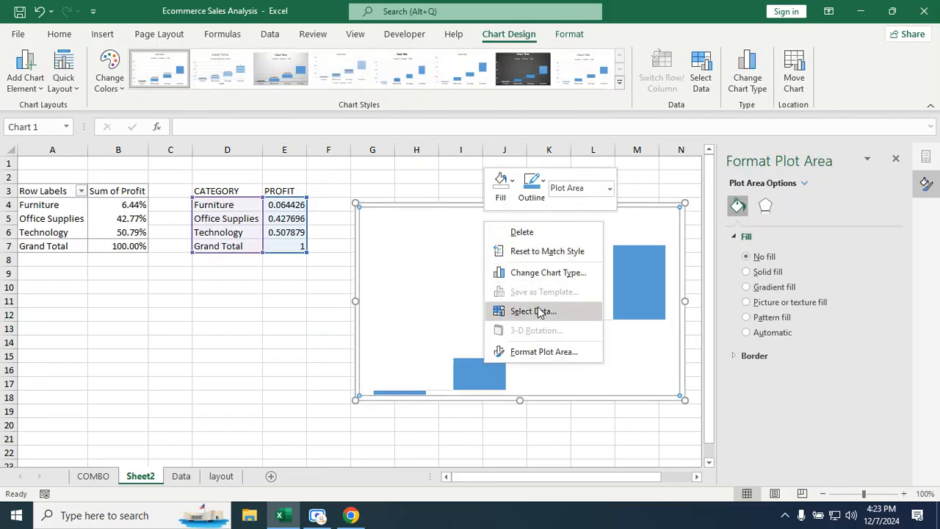
pyautogui.click(530, 351)
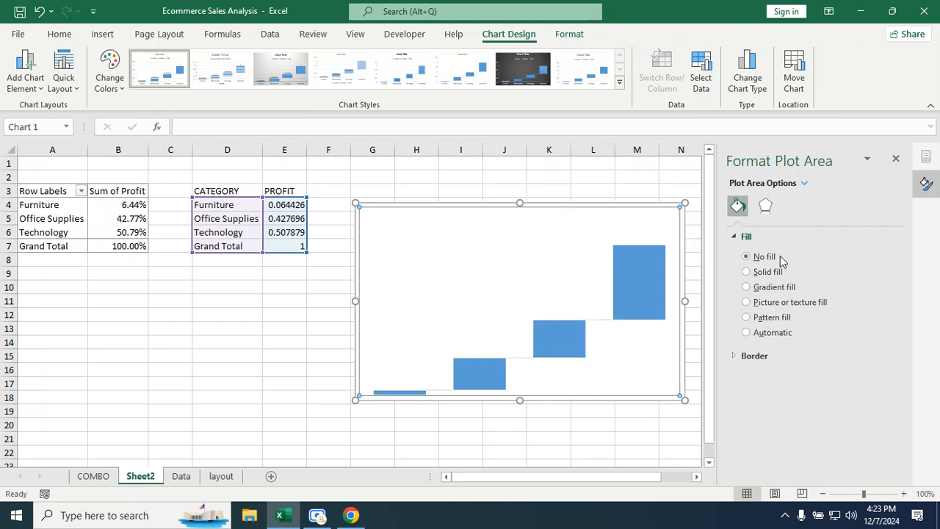
# Set the waterfall chart's chart area to No fill and shift the chart slightly up toward the CATEGORY and PROFIT table
pyautogui.click(580, 177)
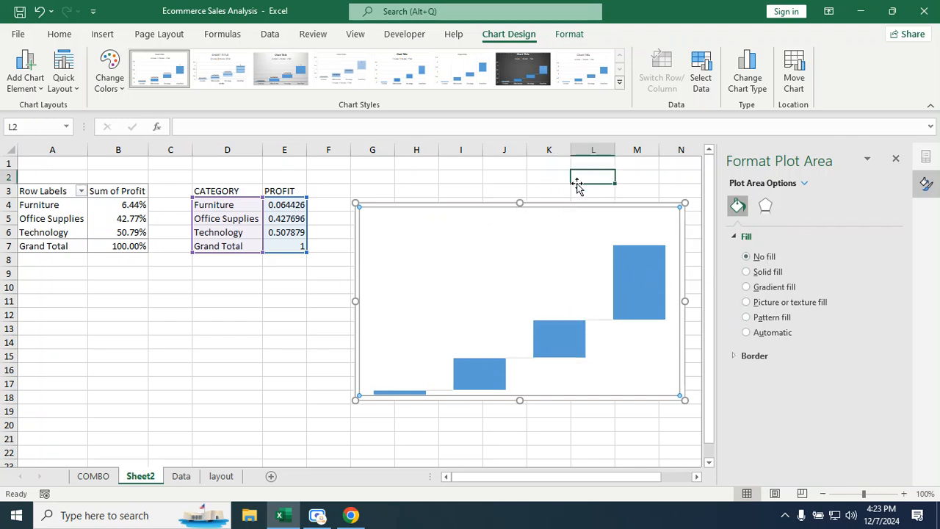
pyautogui.click(676, 398)
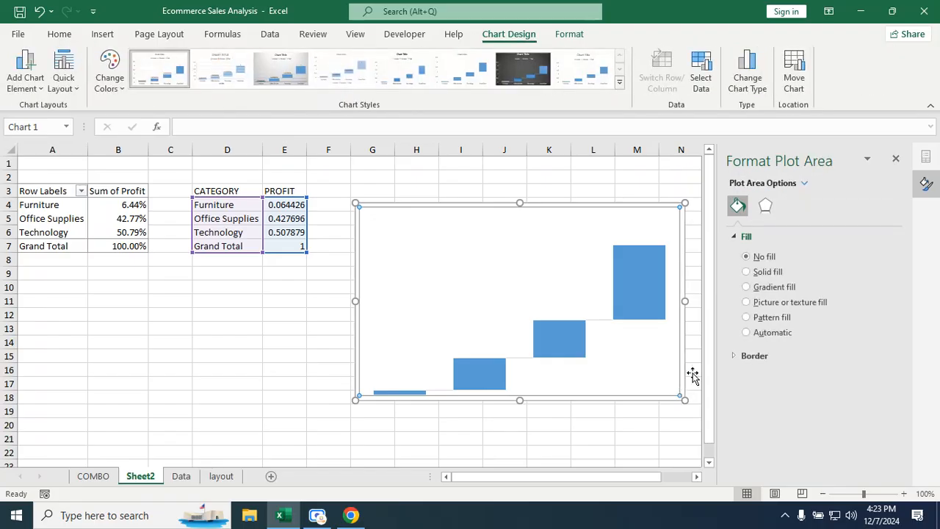
pyautogui.click(320, 399)
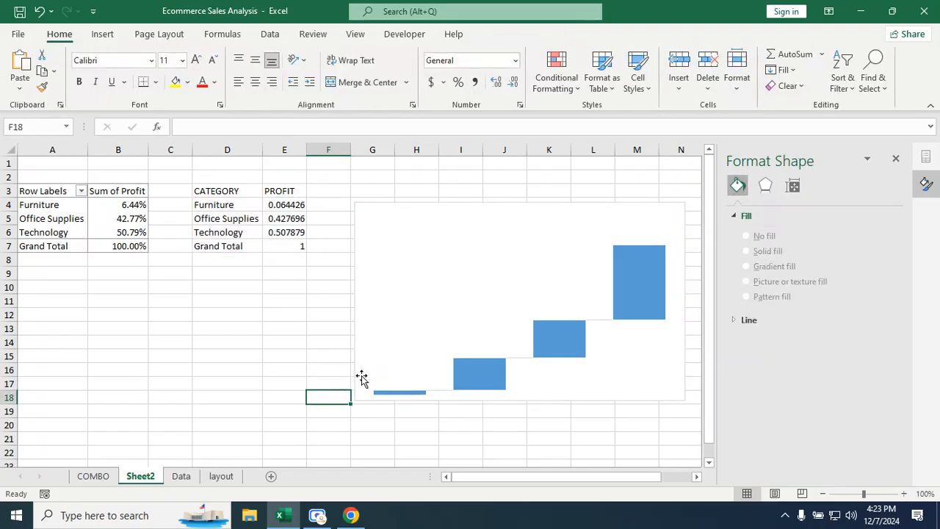
pyautogui.click(360, 380)
pyautogui.click(358, 388)
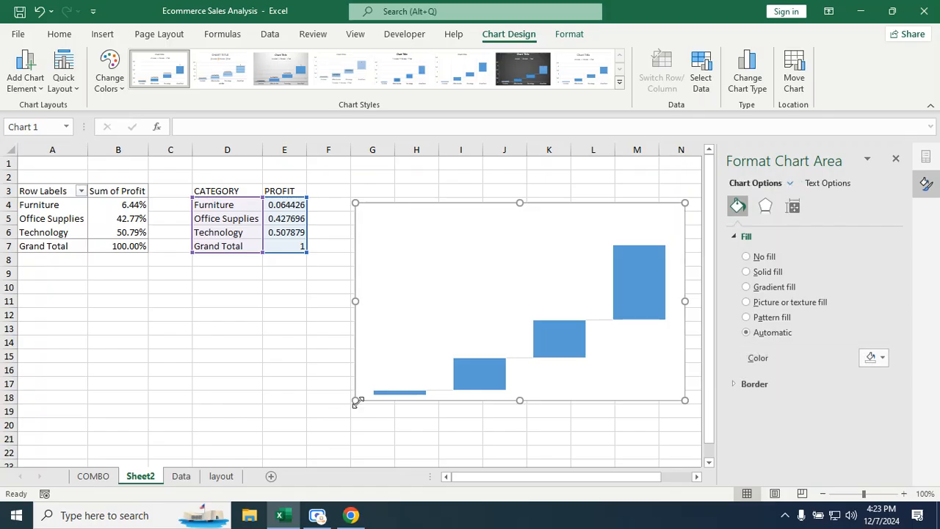
pyautogui.click(770, 260)
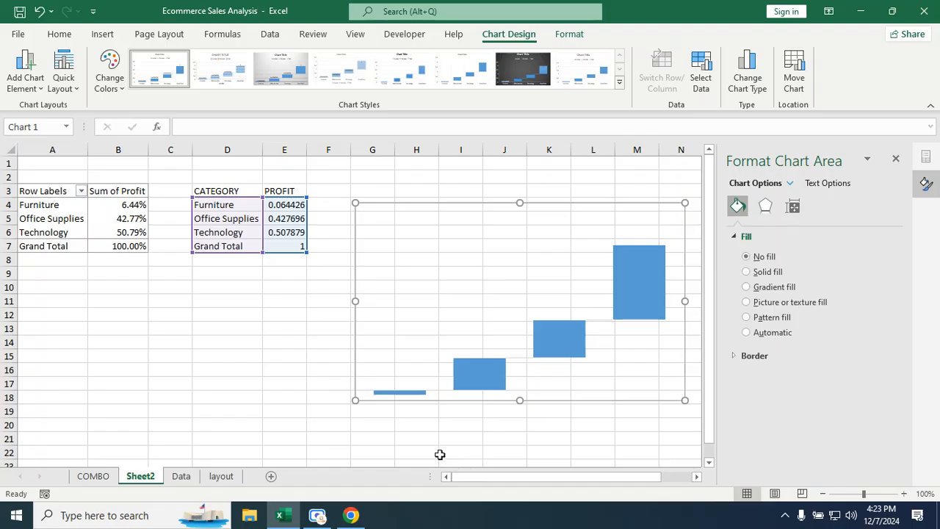
pyautogui.click(440, 457)
pyautogui.click(630, 284)
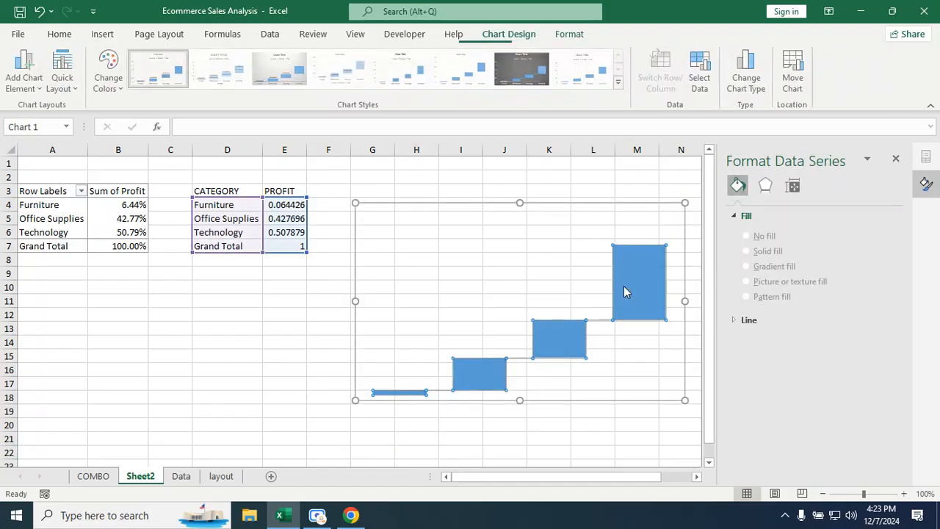
pyautogui.moveTo(569, 205); pyautogui.dragTo(543, 194)
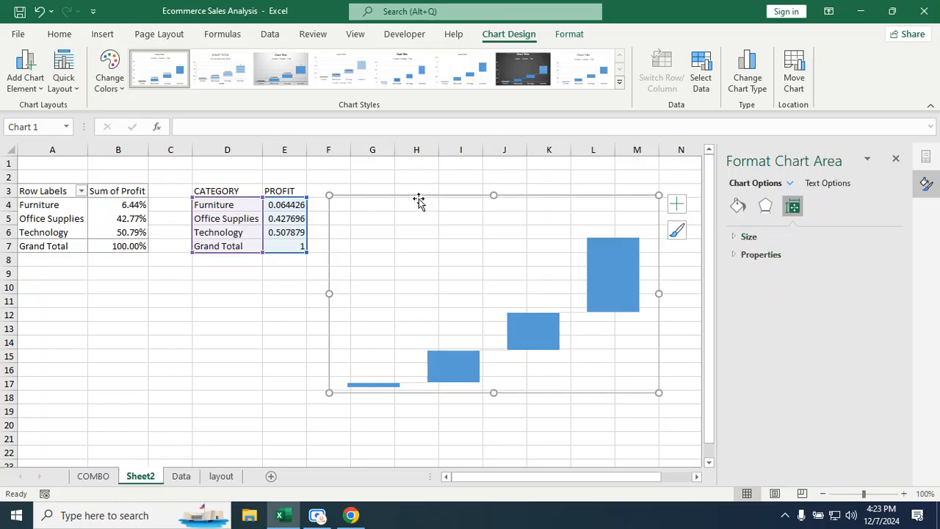
pyautogui.click(61, 34)
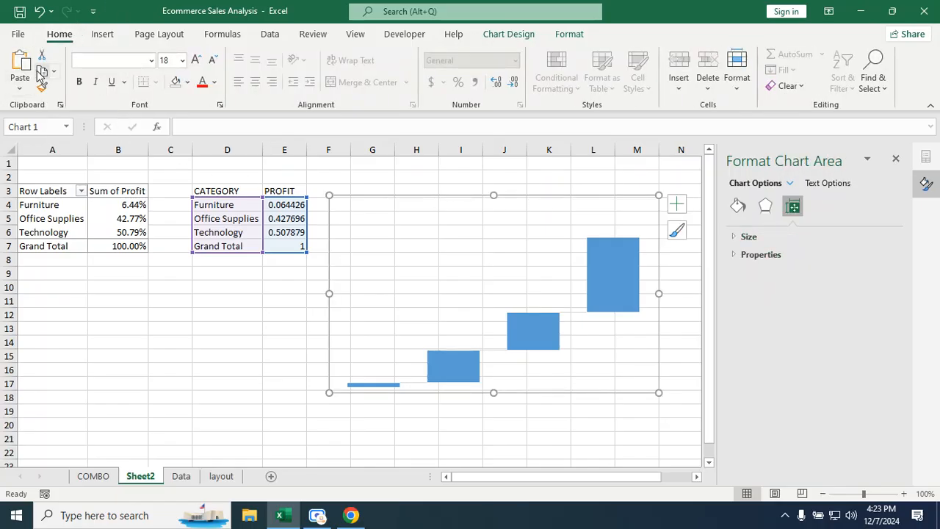
pyautogui.click(219, 475)
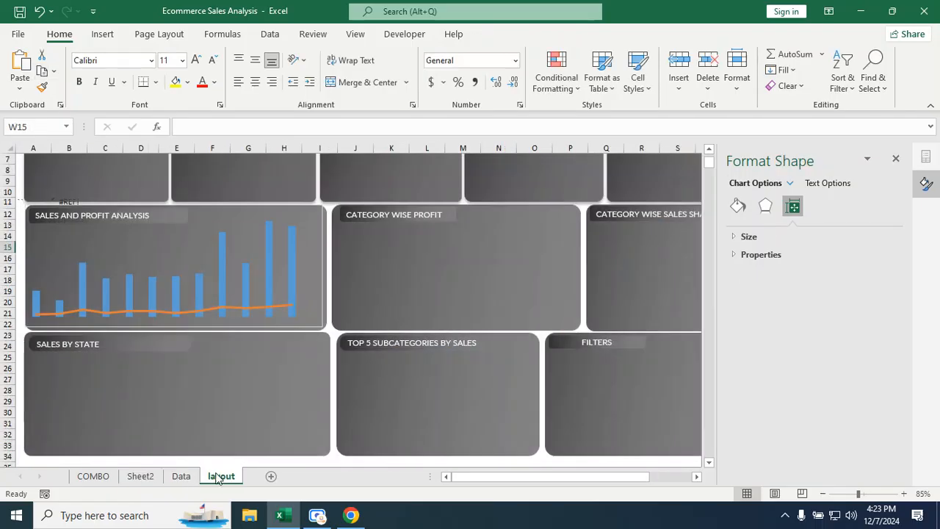
pyautogui.click(427, 259)
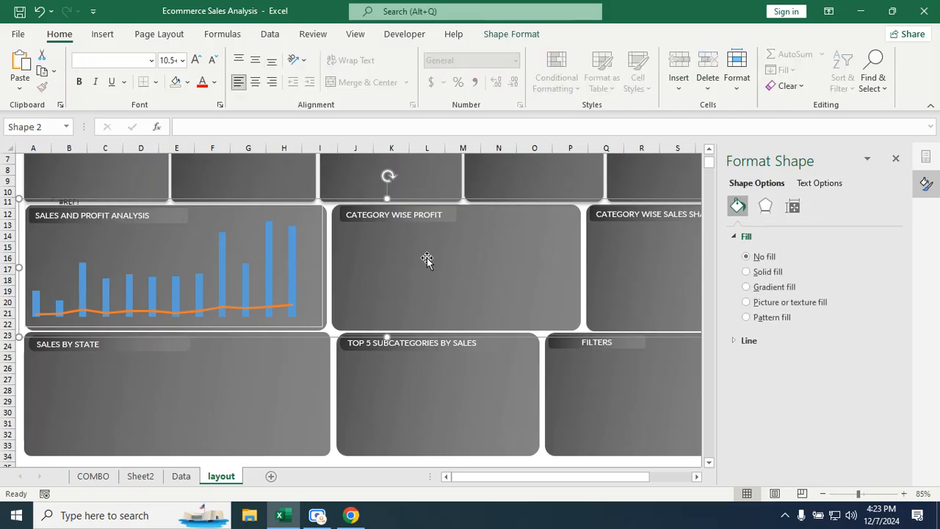
pyautogui.click(895, 159)
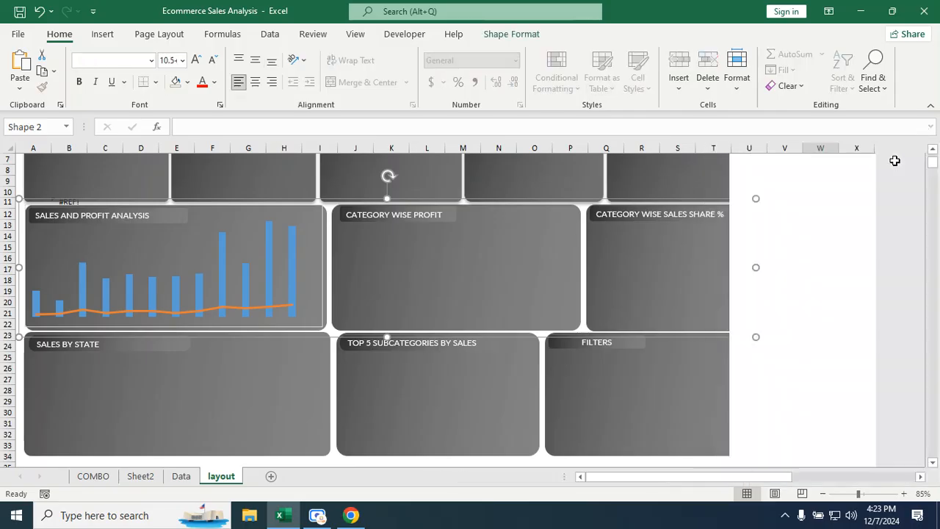
pyautogui.keyDown('ctrl'); pyautogui.click(385, 258); pyautogui.keyUp('ctrl')
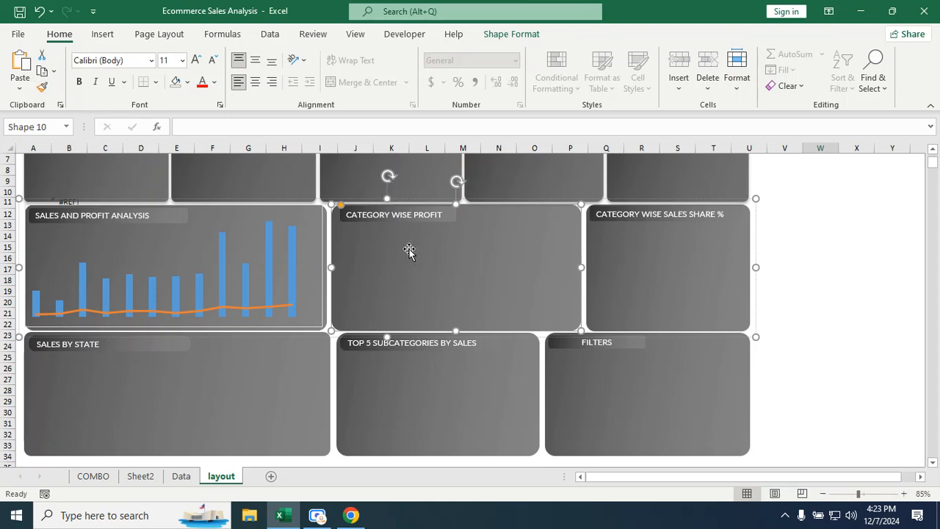
pyautogui.scroll(-5, 411, 253)
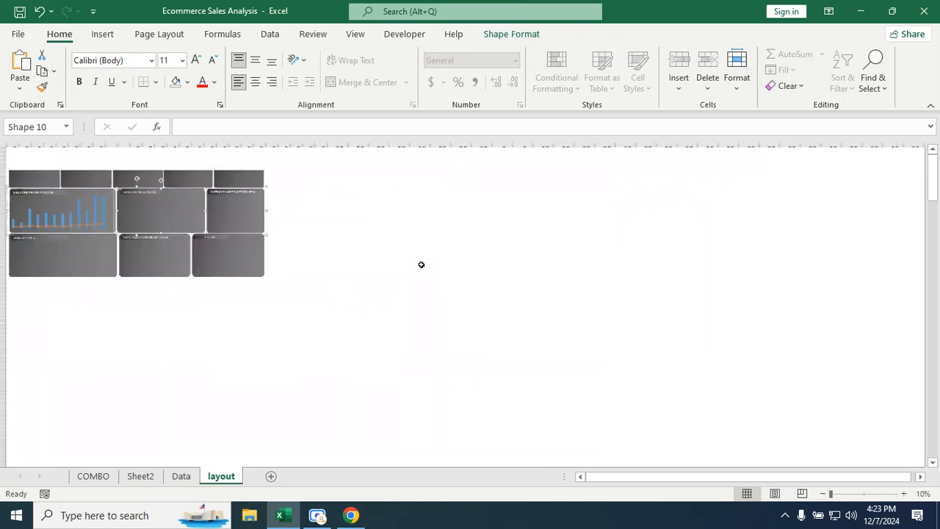
pyautogui.scroll(8, 421, 273)
pyautogui.scroll(-1, 423, 271)
pyautogui.scroll(-2, 423, 270)
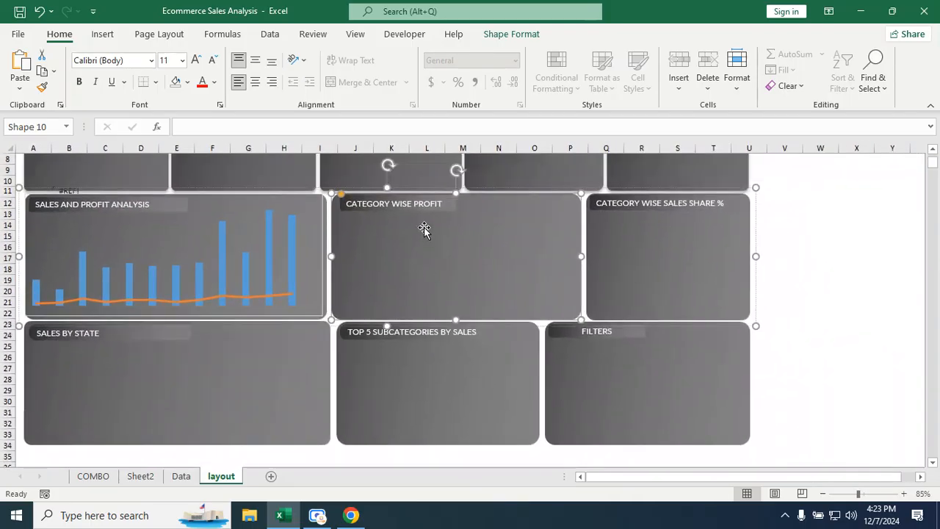
# Copy the waterfall chart from Sheet2 and paste it onto the layout sheet
pyautogui.click(131, 477)
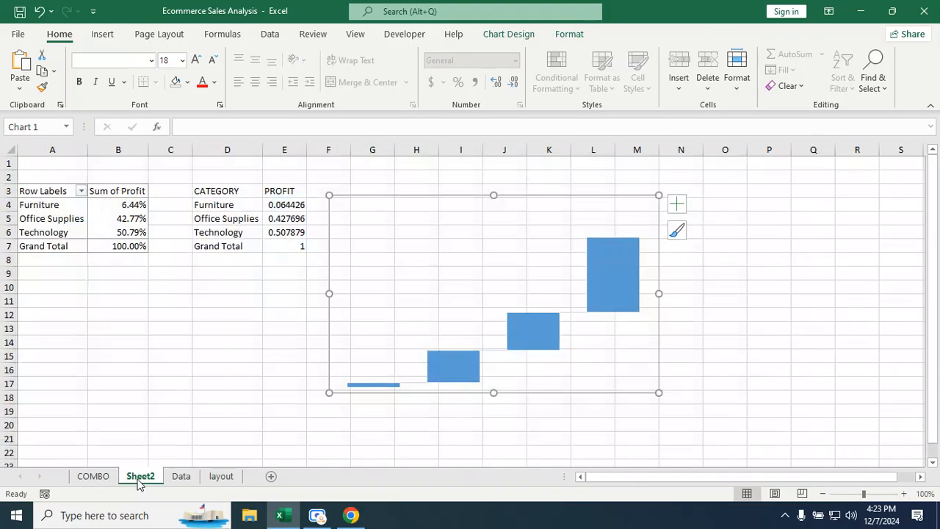
pyautogui.press('Escape')
pyautogui.click(613, 288)
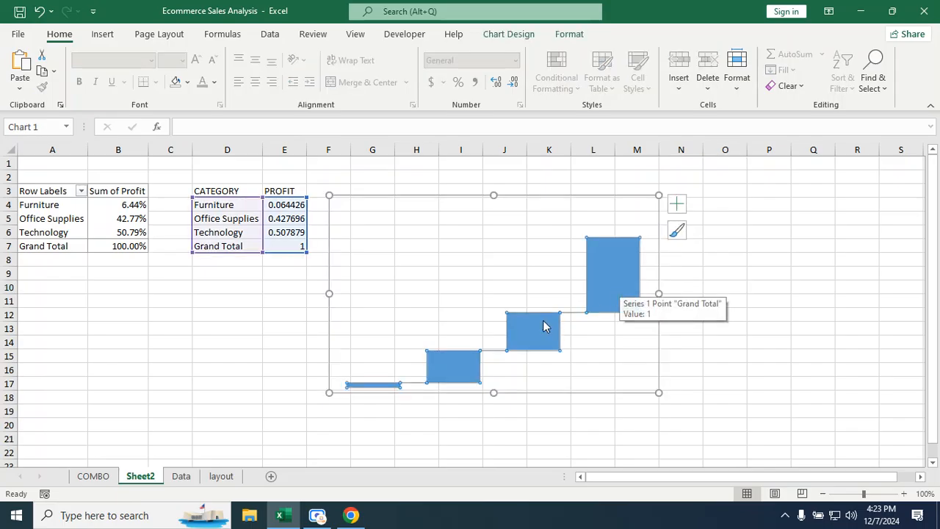
pyautogui.click(221, 481)
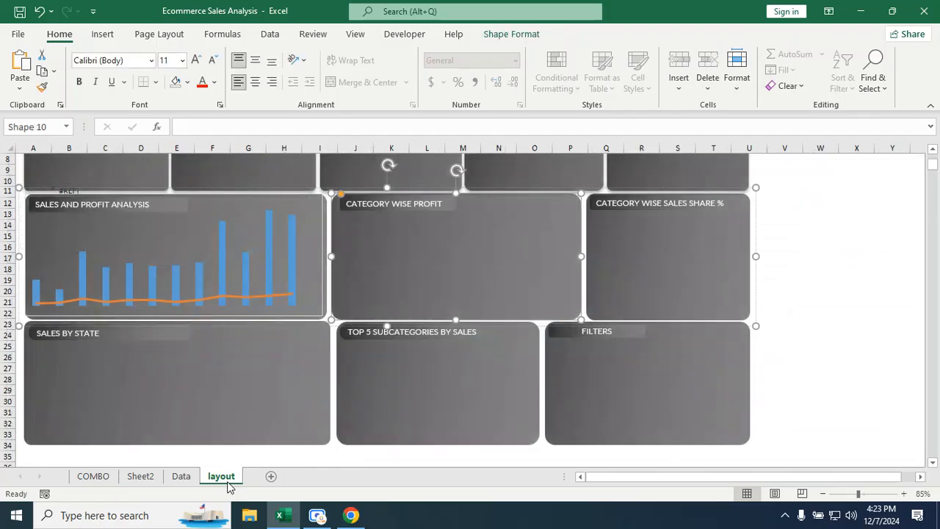
pyautogui.click(847, 243)
pyautogui.click(414, 283)
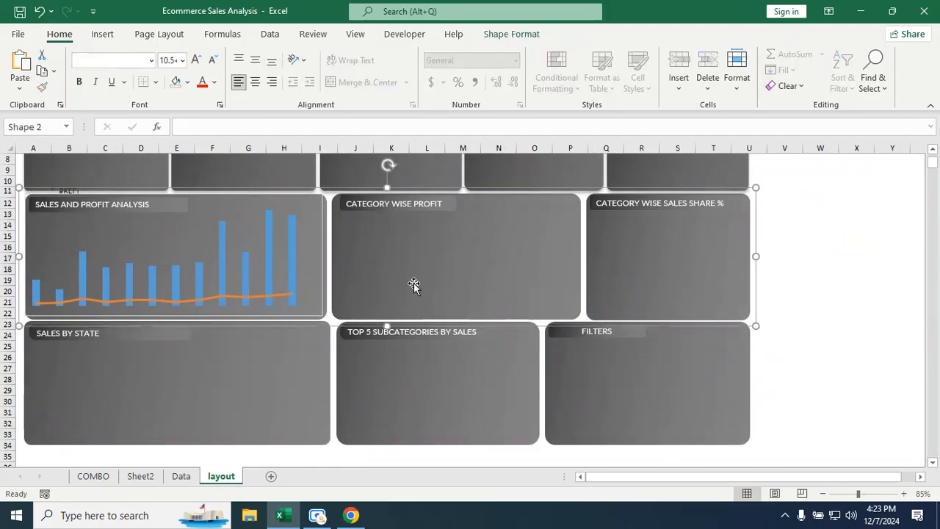
pyautogui.hotkey('ctrl', 'v')
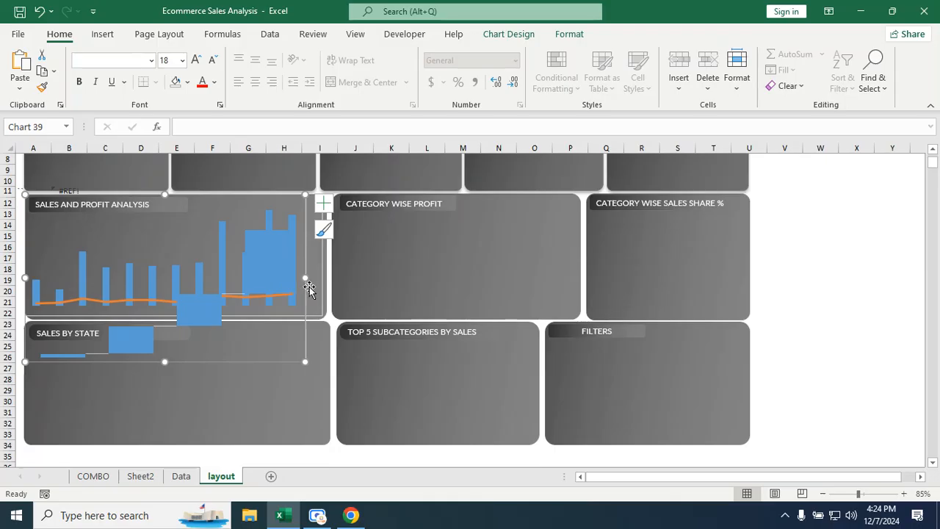
# Move the pasted waterfall chart to the CATEGORY WISE PROFIT panel and shrink it to fit below the panel's title
pyautogui.moveTo(307, 293); pyautogui.dragTo(576, 279)
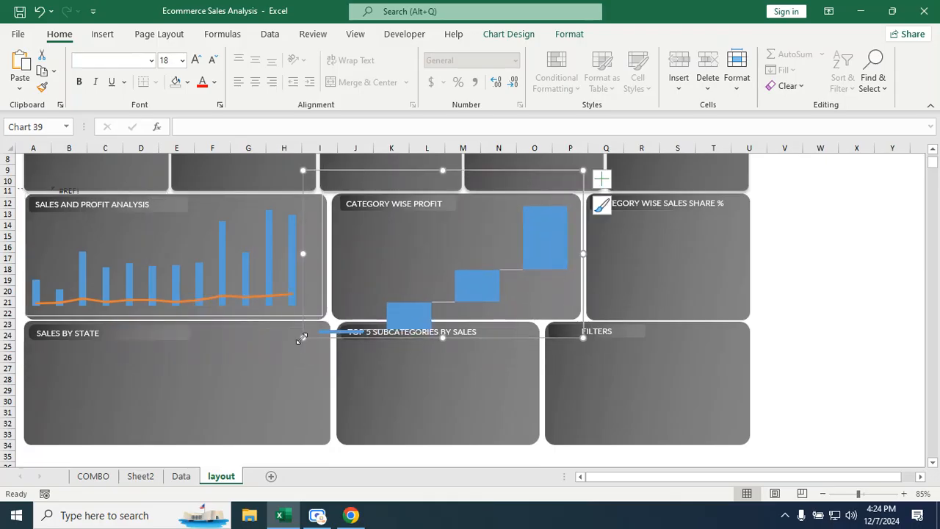
pyautogui.moveTo(301, 336); pyautogui.dragTo(337, 317)
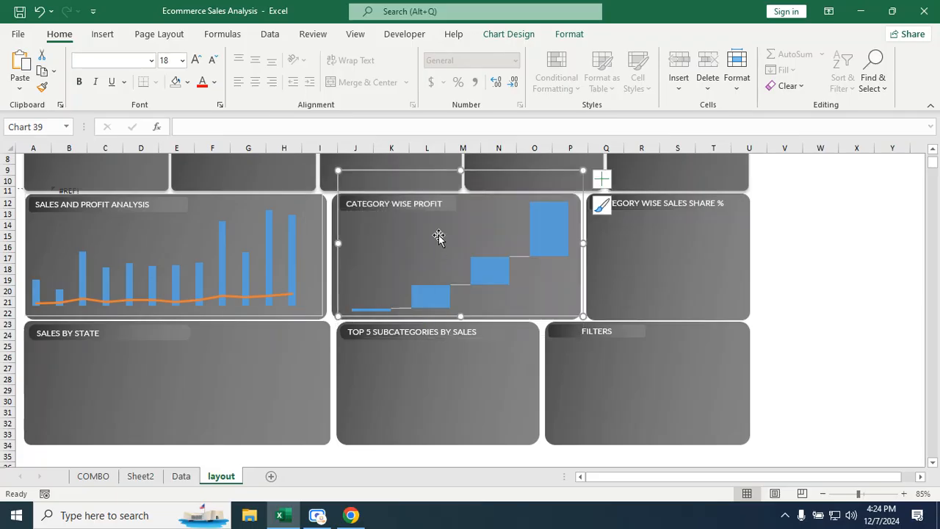
pyautogui.moveTo(462, 170); pyautogui.dragTo(460, 208)
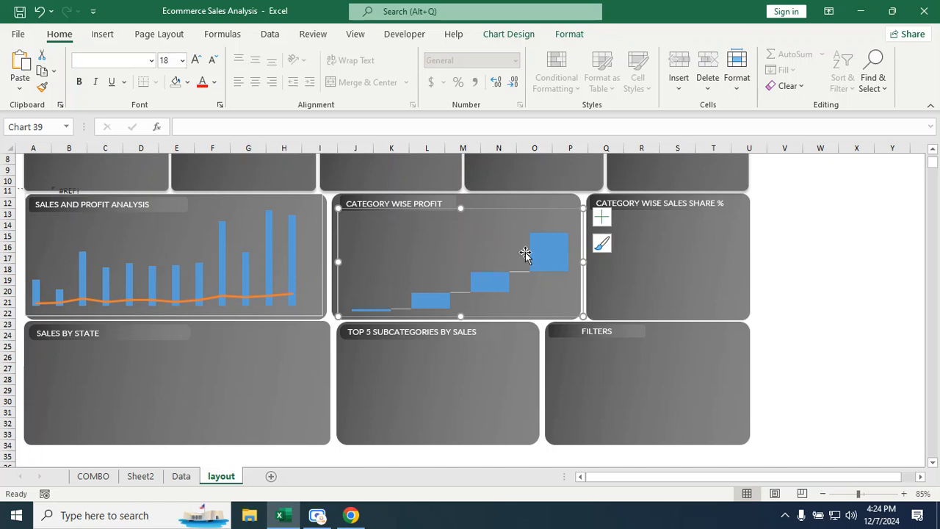
# Narrow the waterfall chart so it fits inside the CATEGORY WISE PROFIT panel, and deselect it
pyautogui.moveTo(579, 262); pyautogui.dragTo(568, 262)
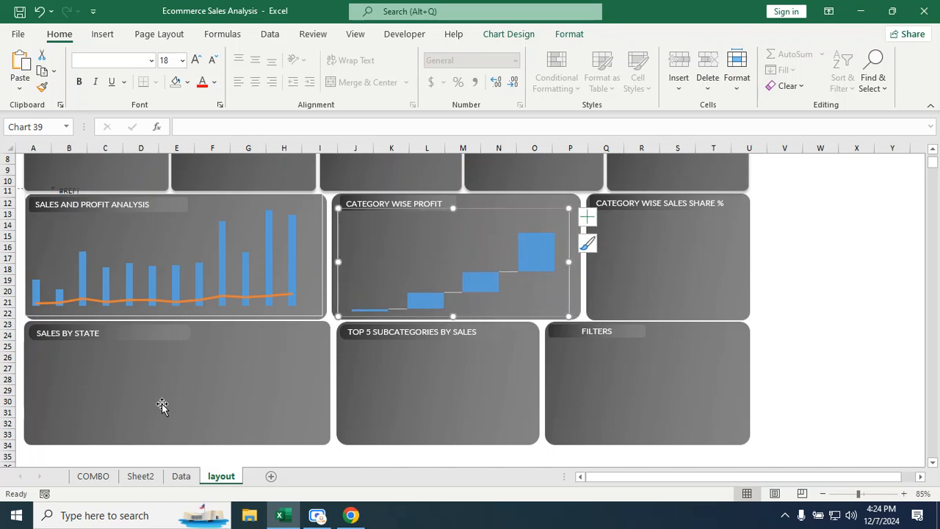
pyautogui.click(862, 302)
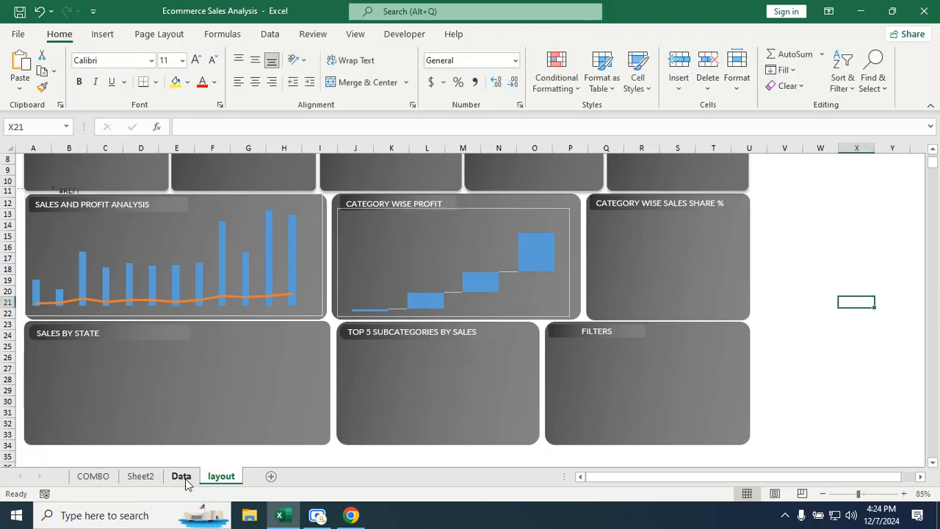
# Rename Sheet2, which holds the waterfall chart, as WATERFAL
pyautogui.click(139, 477)
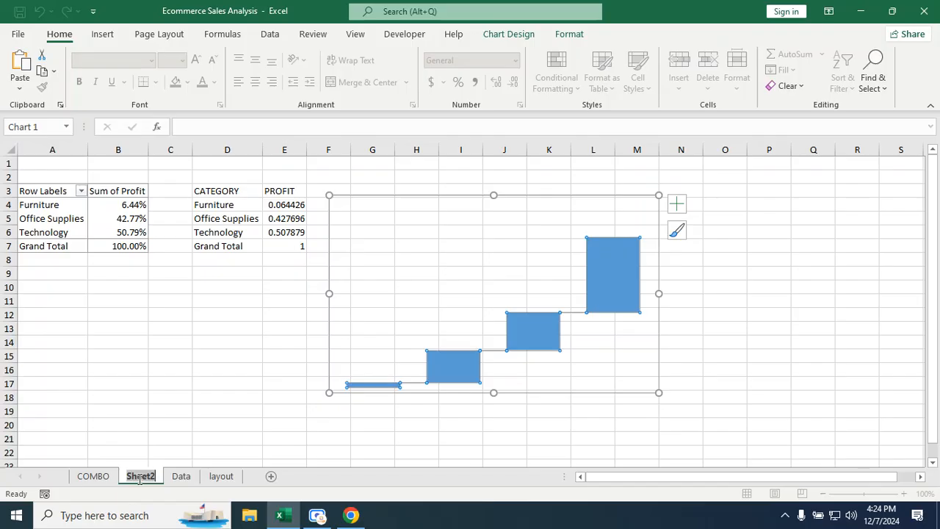
pyautogui.doubleClick(140, 476)
pyautogui.write('WATERFAL')
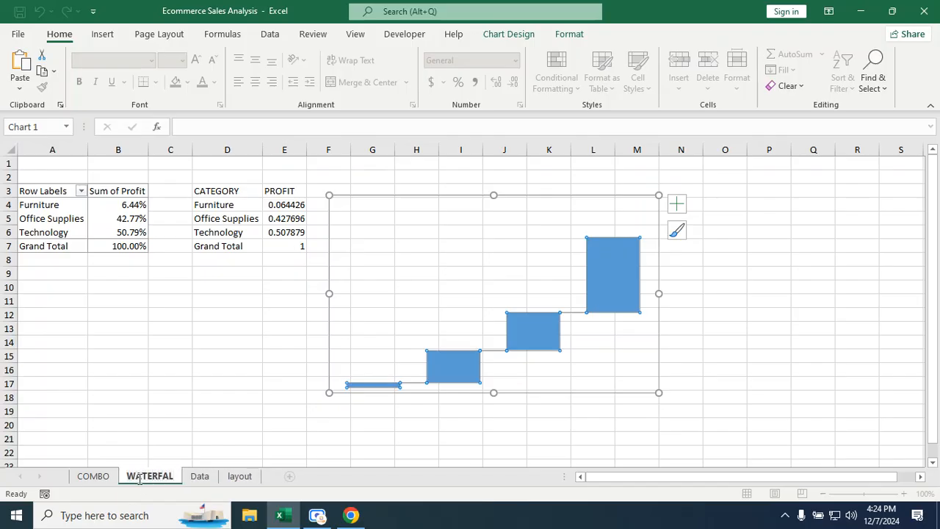
pyautogui.press('Return')
# Insert a PivotTable on a new worksheet based on the table in the Data sheet
pyautogui.click(199, 478)
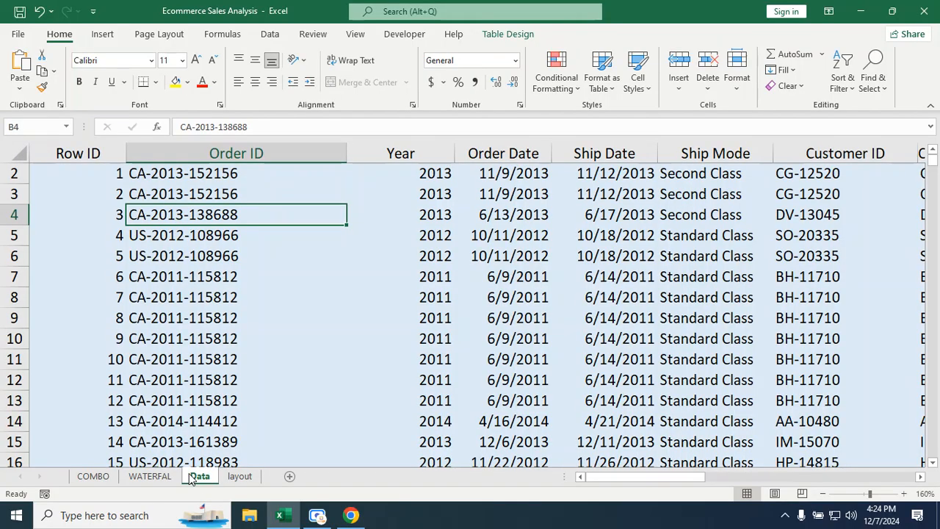
pyautogui.click(240, 477)
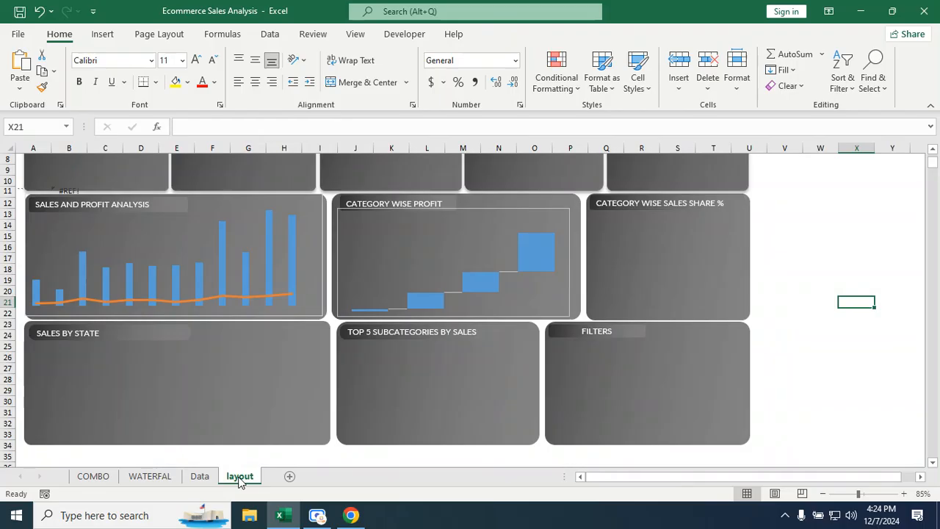
pyautogui.click(199, 476)
pyautogui.click(188, 281)
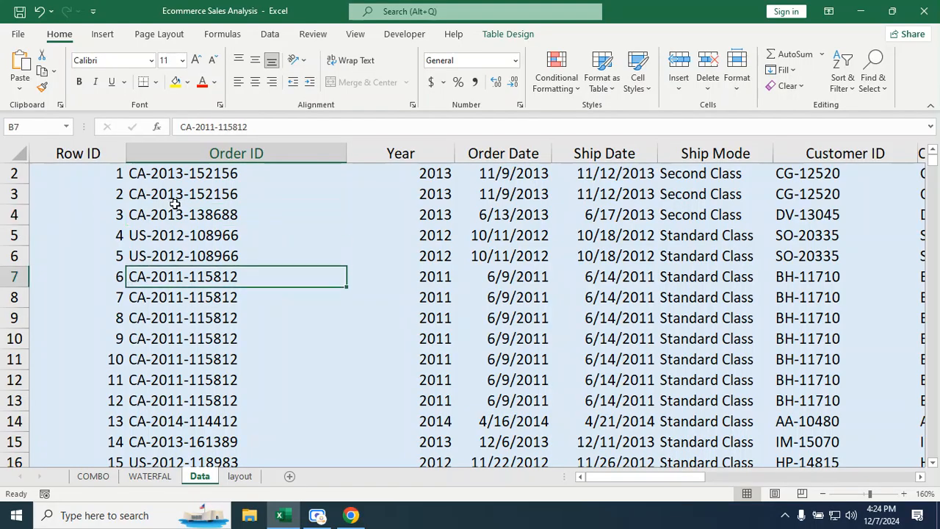
pyautogui.click(176, 178)
pyautogui.click(102, 34)
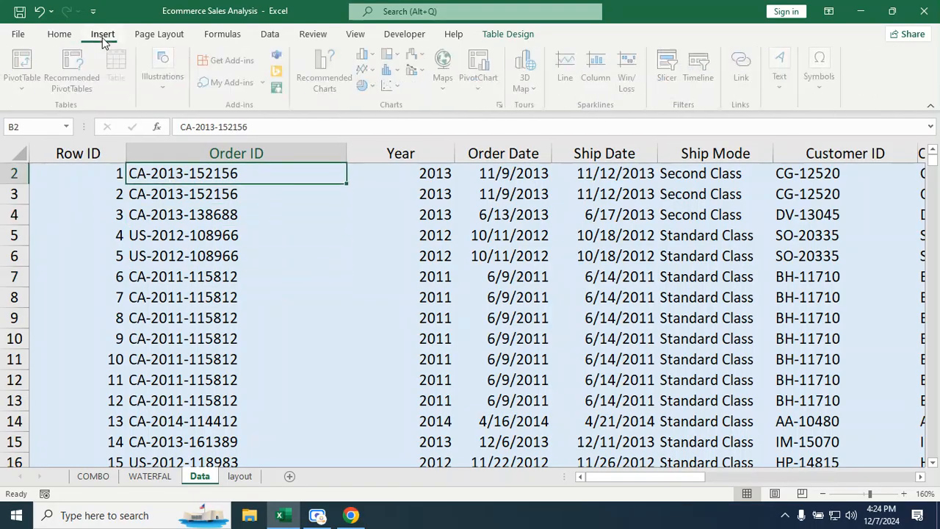
pyautogui.click(25, 73)
pyautogui.click(64, 108)
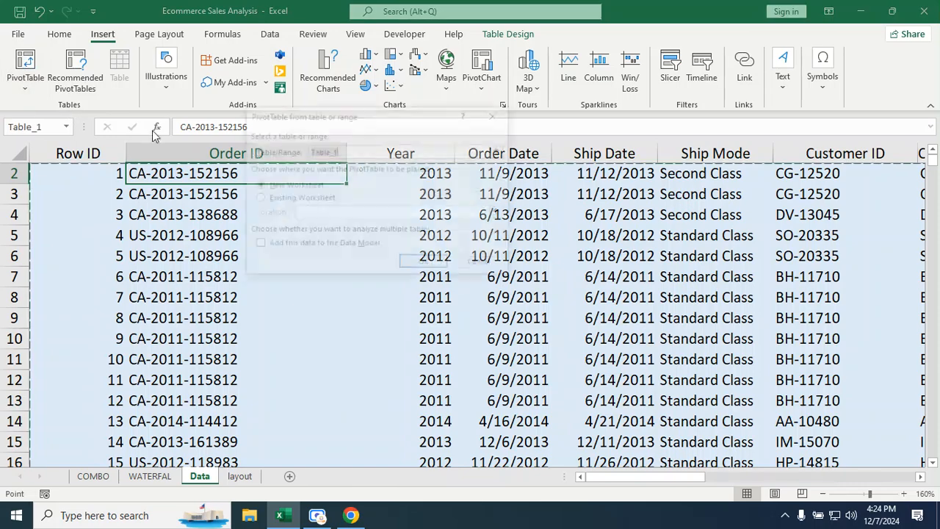
pyautogui.click(416, 266)
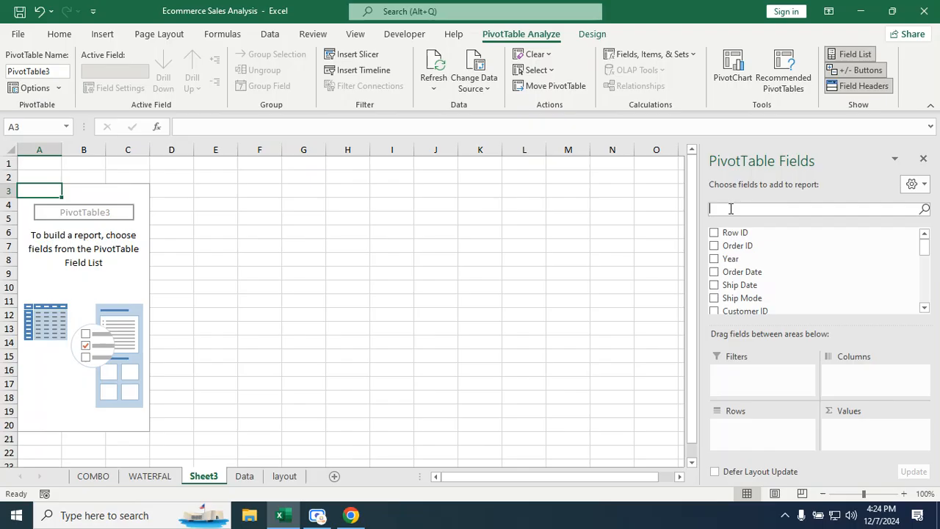
# Try adding the Category field to the new pivot table's rows and remove it again
pyautogui.write('SU')
pyautogui.press('BackSpace')
pyautogui.press('BackSpace')
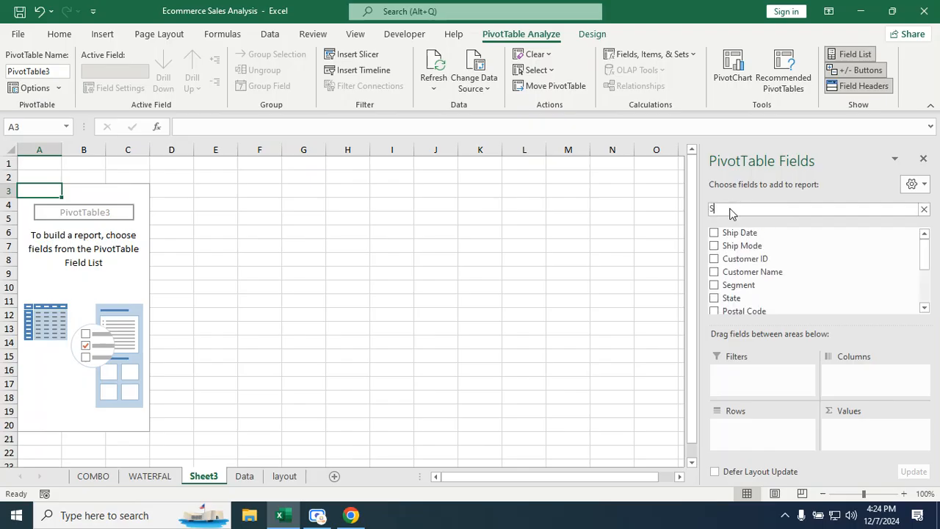
pyautogui.write('CAT')
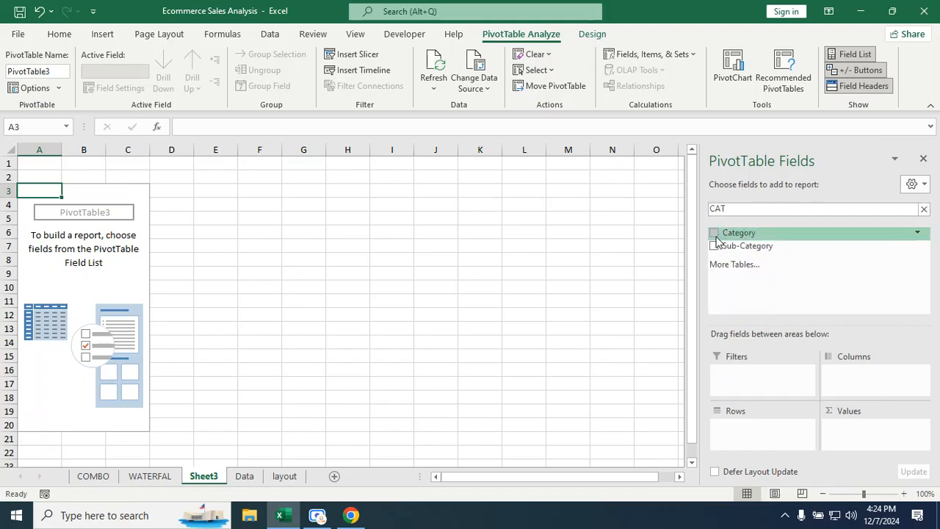
pyautogui.click(714, 233)
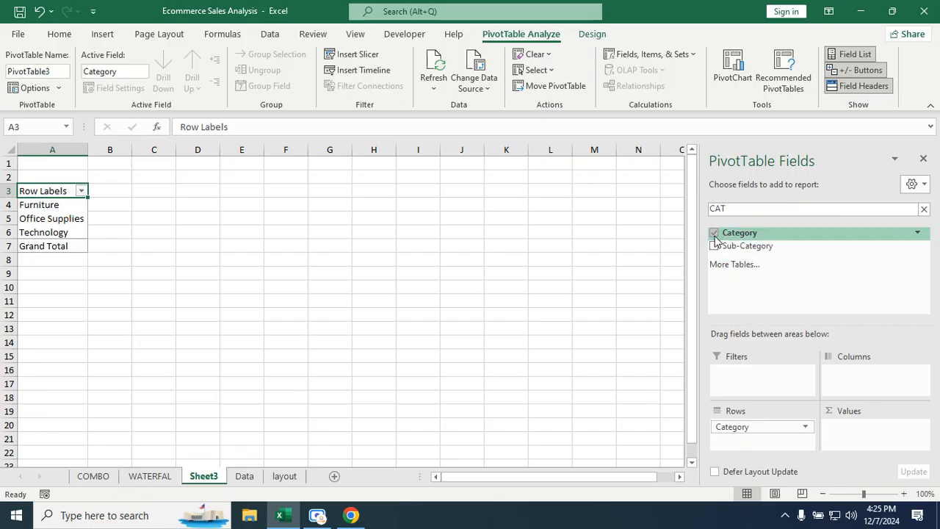
pyautogui.click(714, 233)
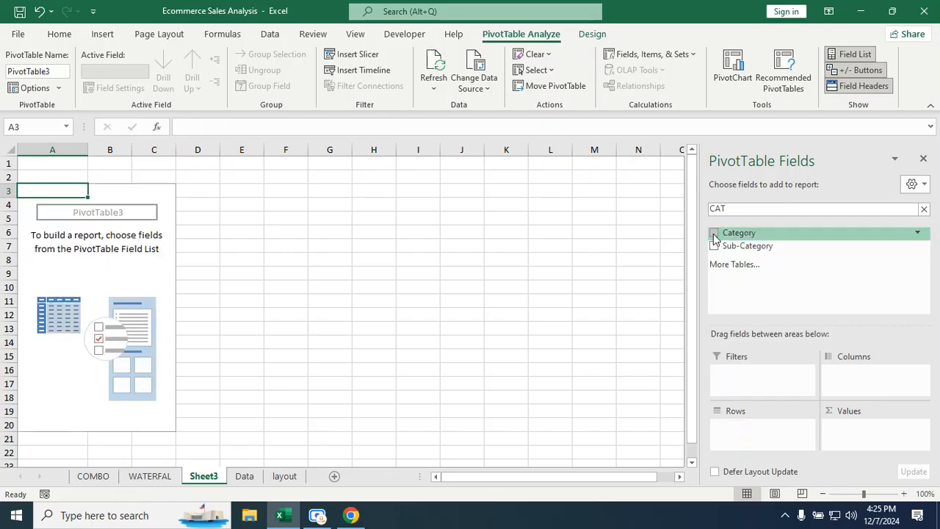
# Examine the Data sheet's column headings from Row ID through Profit, paying attention to Category and Sub-Category
pyautogui.click(252, 481)
pyautogui.scroll(1, 210, 225)
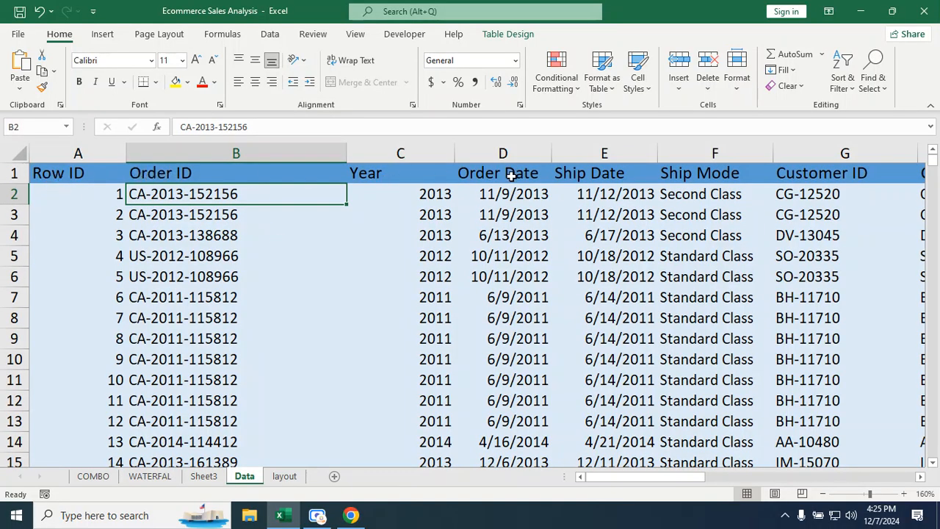
pyautogui.press('Right')
pyautogui.press('Right')
pyautogui.press('Right')
pyautogui.press('Right')
pyautogui.press('Right')
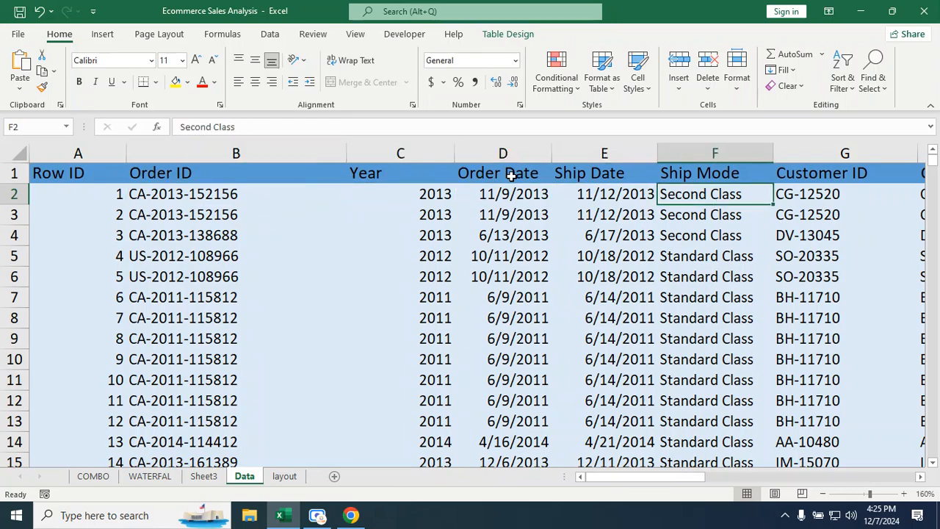
pyautogui.press('Right')
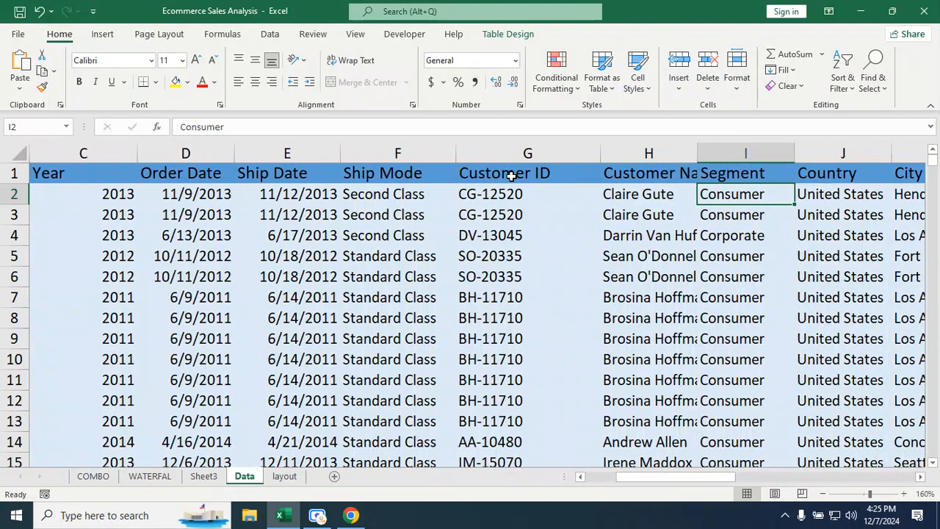
pyautogui.press('Right')
pyautogui.press('Right')
pyautogui.press('Right')
pyautogui.press('Right')
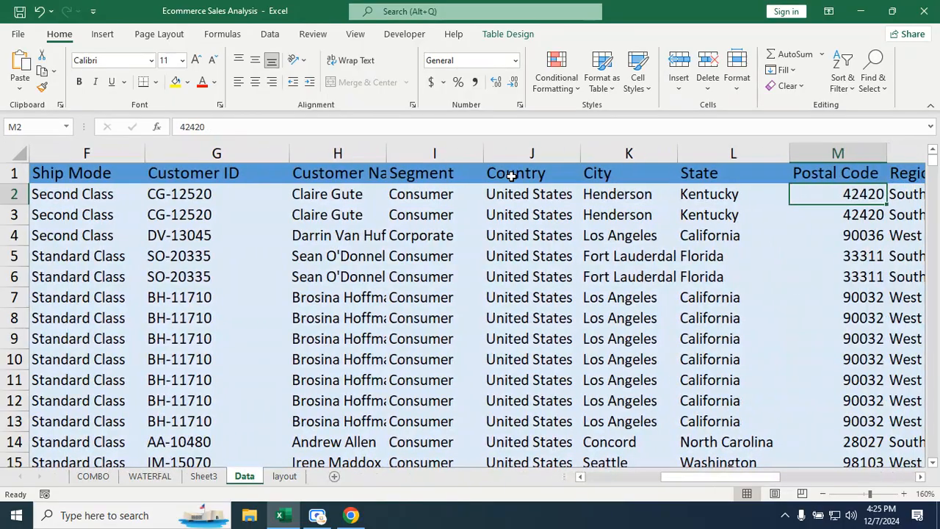
pyautogui.press('Right')
pyautogui.press('Right')
pyautogui.press('Right')
pyautogui.press('Right')
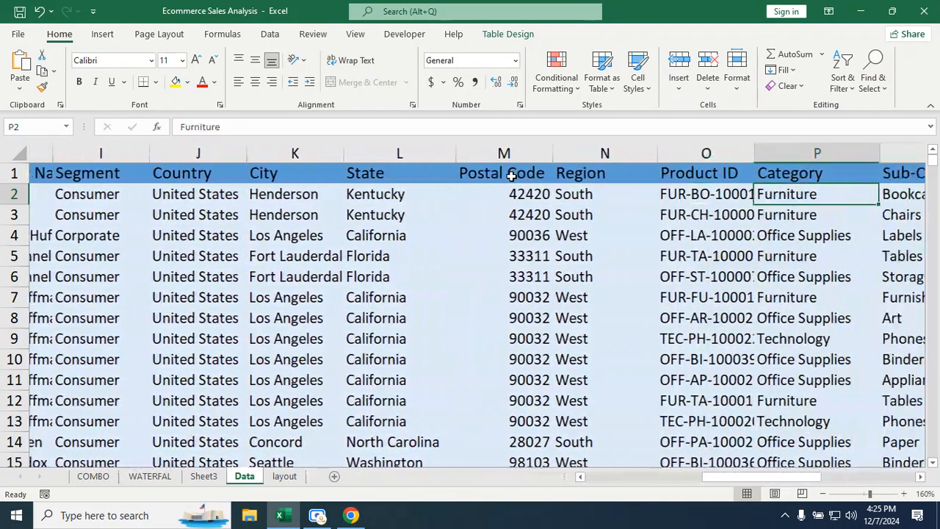
pyautogui.press('Right')
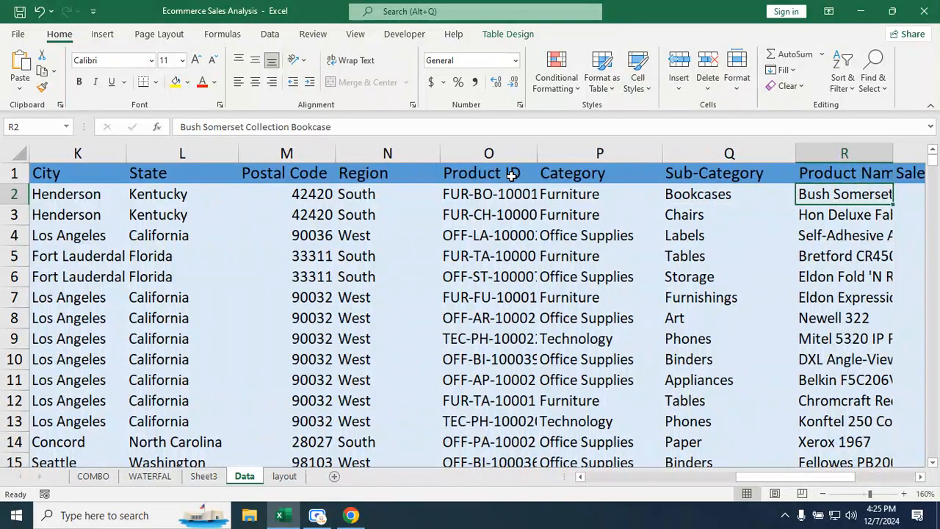
pyautogui.press('Left')
pyautogui.press('Left')
pyautogui.press('Up')
pyautogui.press('Down')
pyautogui.press('Up')
pyautogui.press('Right')
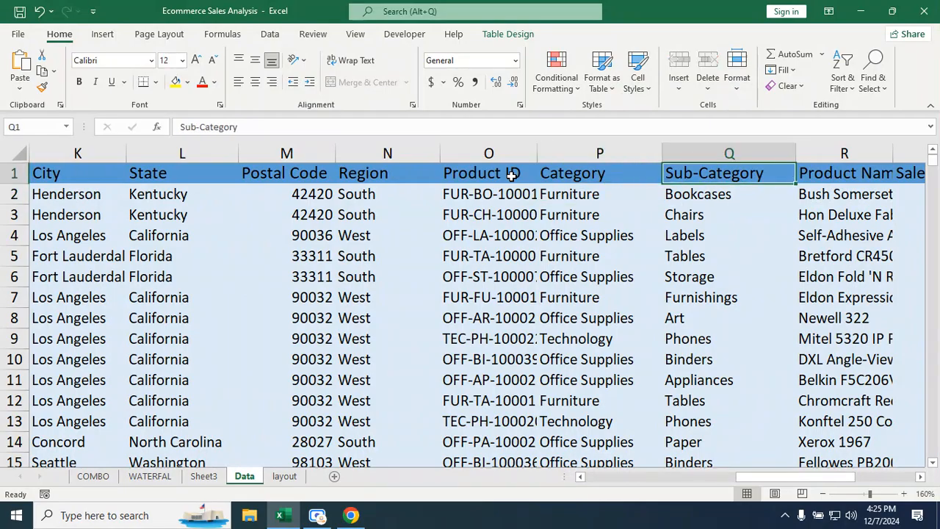
pyautogui.press('Down')
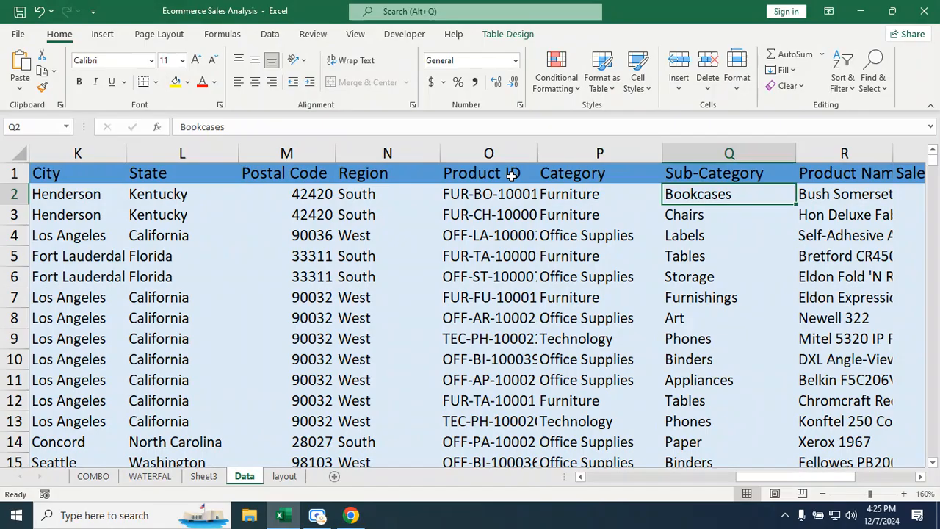
pyautogui.press('Right')
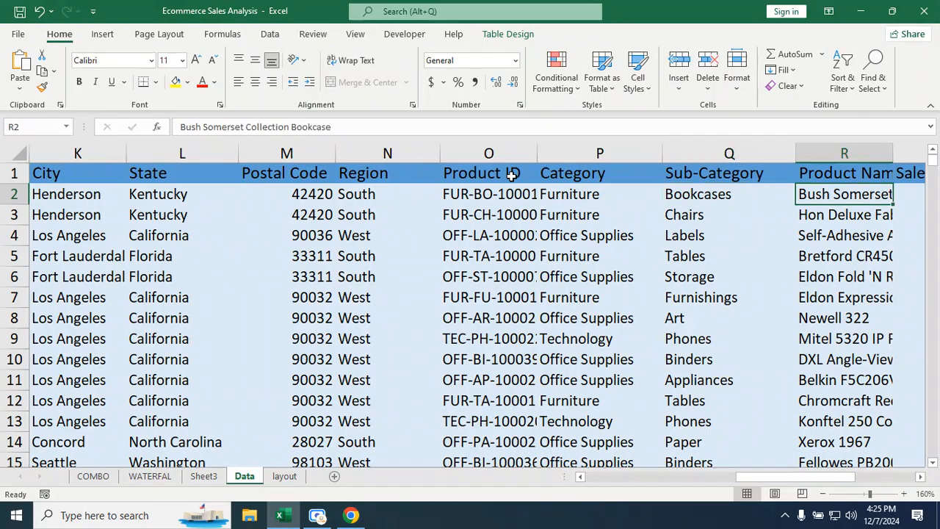
pyautogui.press('Right')
pyautogui.press('Right')
pyautogui.press('Right')
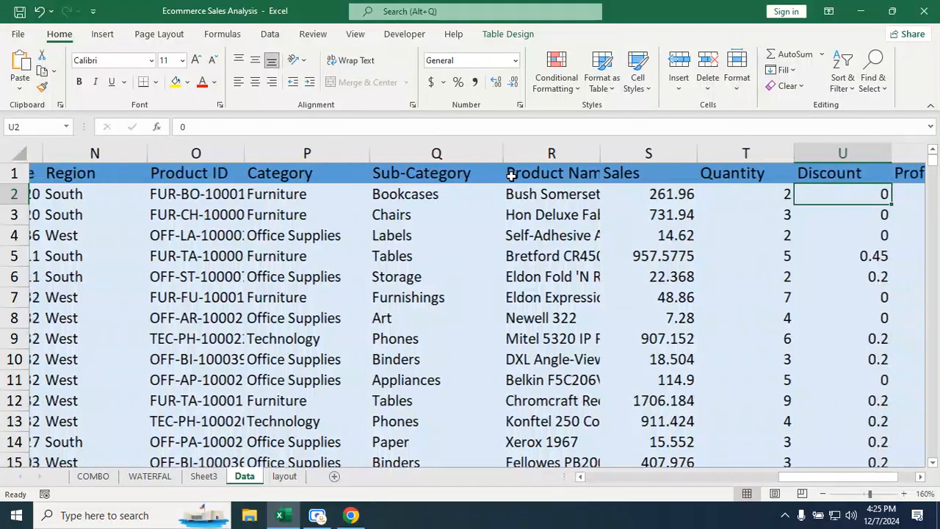
pyautogui.press('Right')
pyautogui.press('Right')
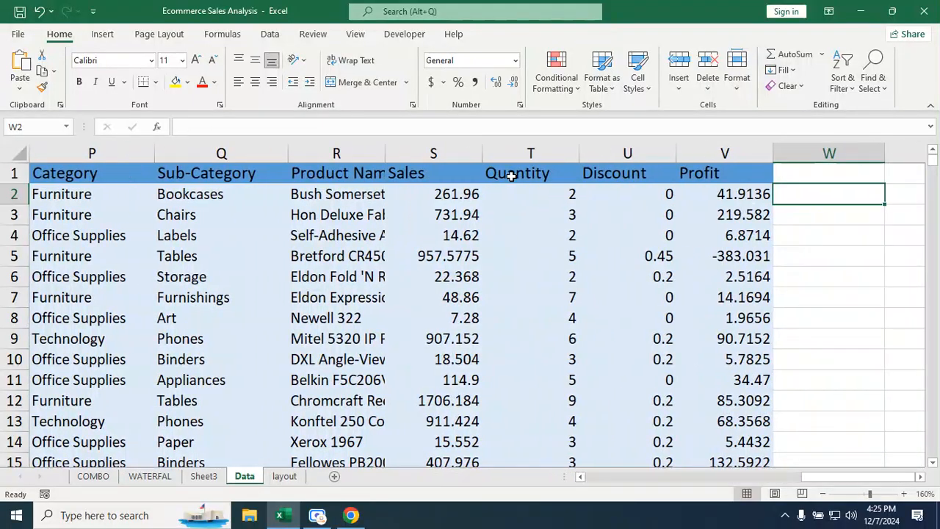
pyautogui.press('Left')
pyautogui.press('Left')
pyautogui.press('Left')
pyautogui.press('Left')
pyautogui.press('Left')
pyautogui.press('Left')
pyautogui.press('Left')
pyautogui.press('Left')
pyautogui.press('Left')
pyautogui.press('Left')
pyautogui.press('Left')
pyautogui.press('Left')
pyautogui.press('Left')
pyautogui.press('Left')
pyautogui.press('Left')
pyautogui.press('Left')
pyautogui.press('Left')
pyautogui.press('Left')
pyautogui.press('Left')
pyautogui.press('Left')
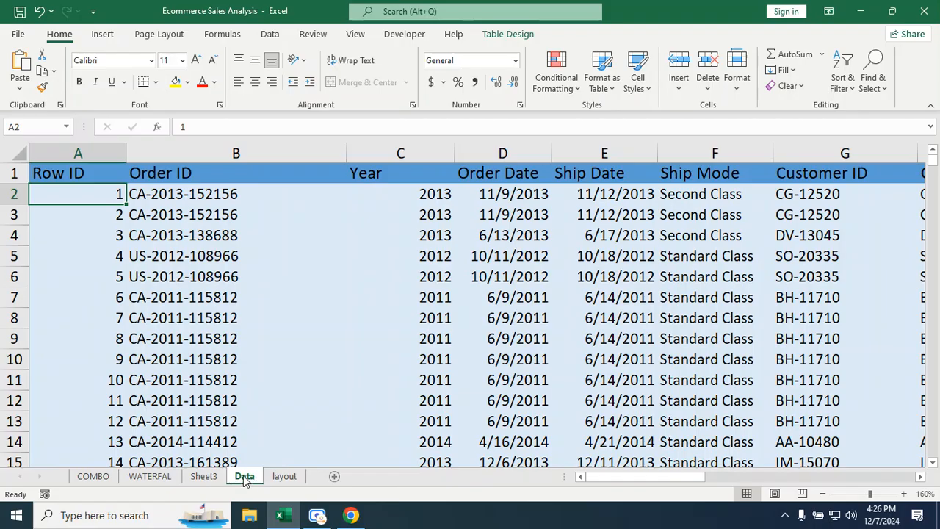
# Return to Sheet3, look through the pivot table's field list and add the Category field to the rows
pyautogui.click(212, 476)
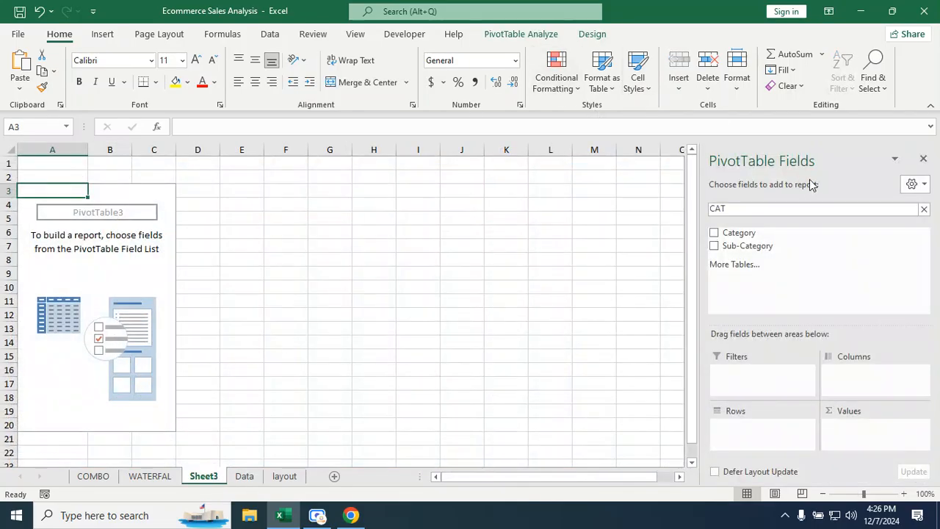
pyautogui.click(747, 209)
pyautogui.press('BackSpace')
pyautogui.press('BackSpace')
pyautogui.press('BackSpace')
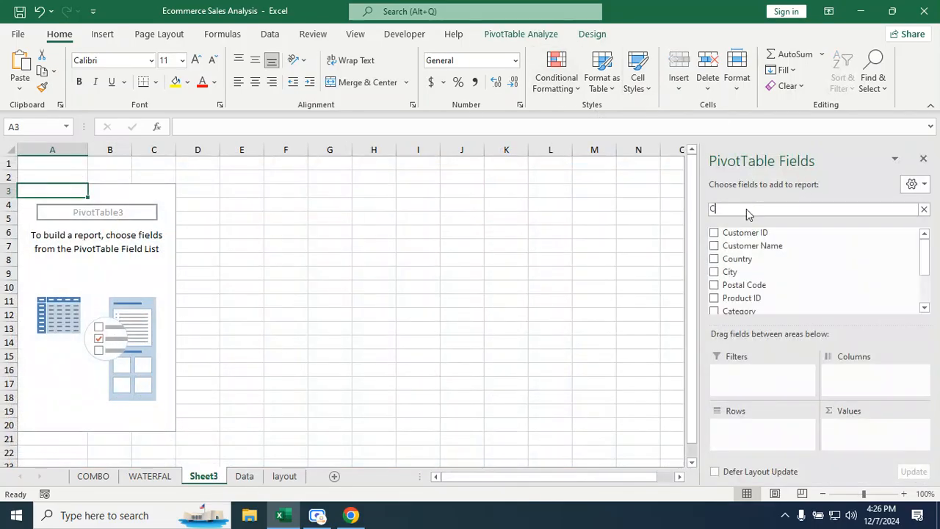
pyautogui.scroll(-6, 770, 265)
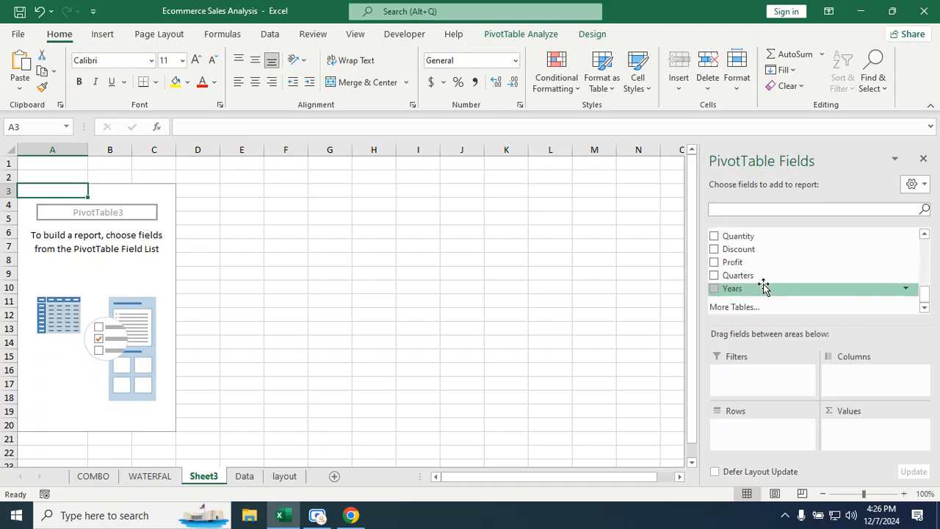
pyautogui.scroll(8, 764, 288)
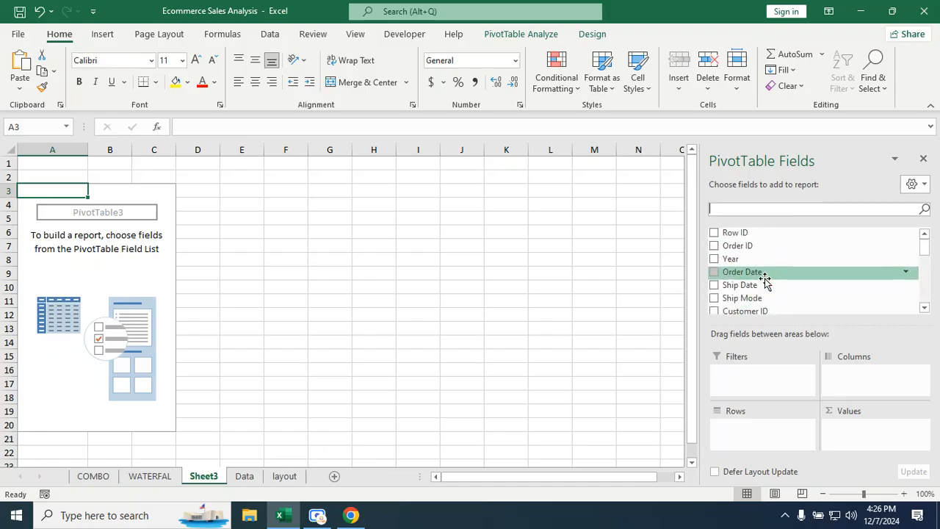
pyautogui.scroll(-7, 764, 279)
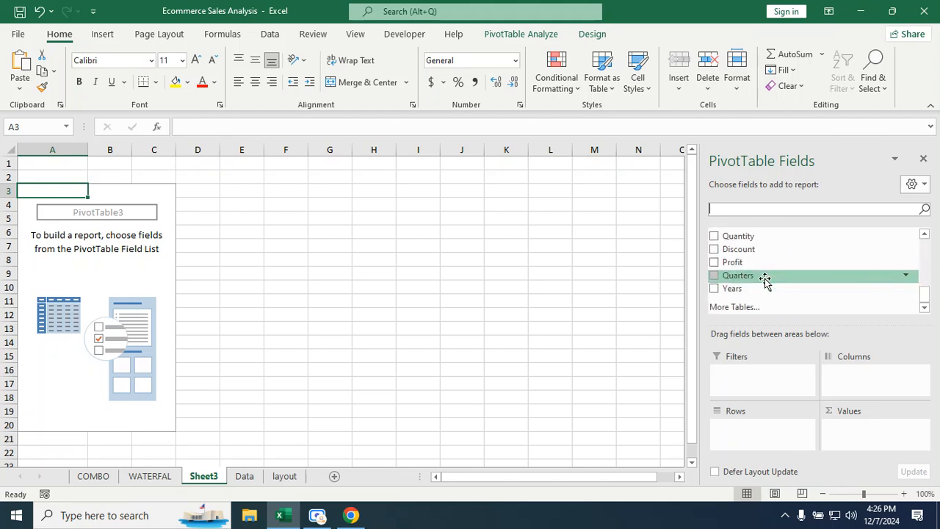
pyautogui.scroll(8, 764, 279)
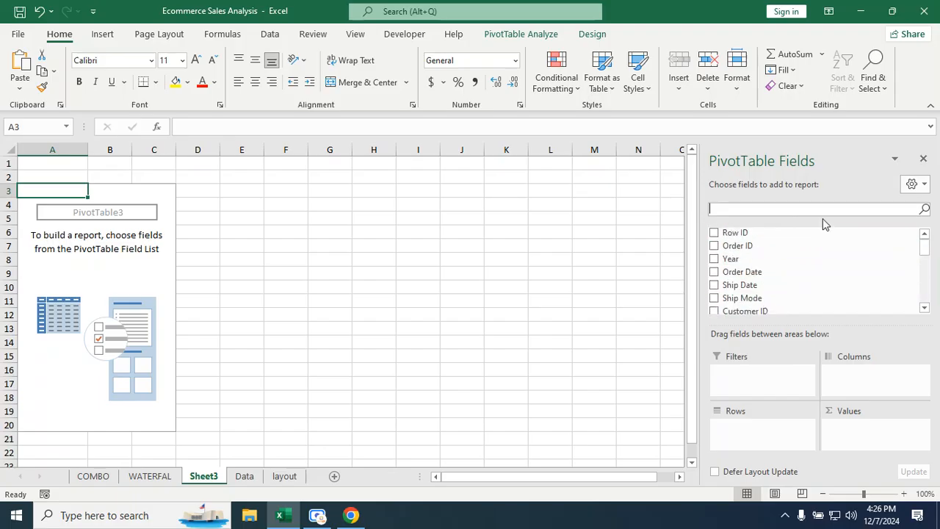
pyautogui.write('CA')
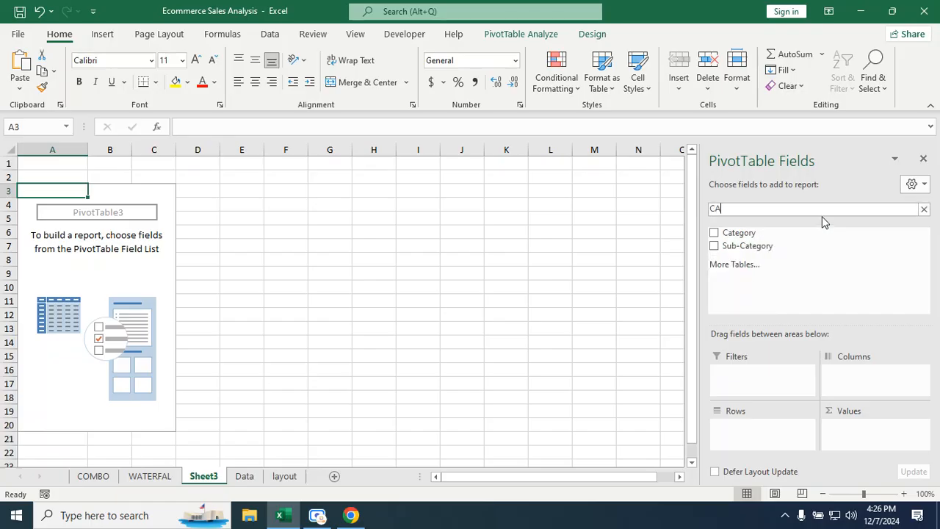
pyautogui.click(714, 233)
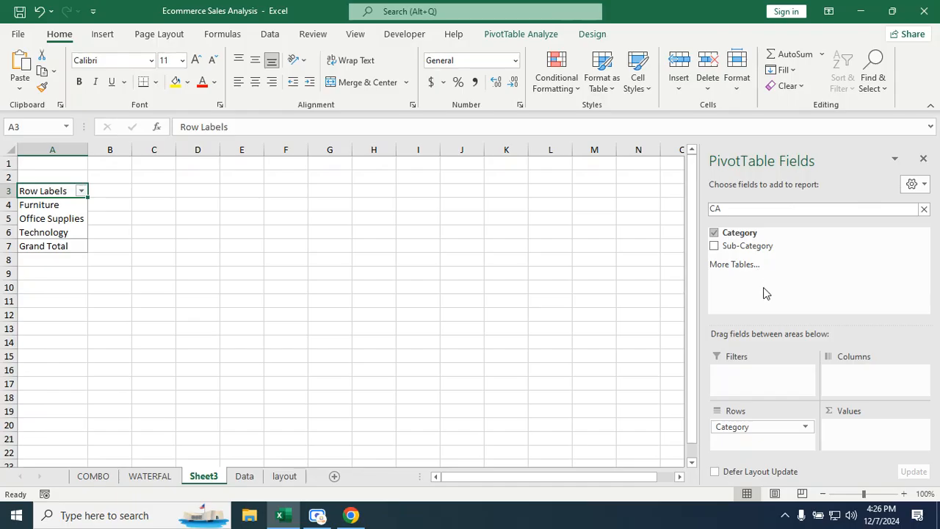
# Search the pivot table's field list for PRO and add the Profit field to the values
pyautogui.click(758, 210)
pyautogui.press('BackSpace')
pyautogui.press('BackSpace')
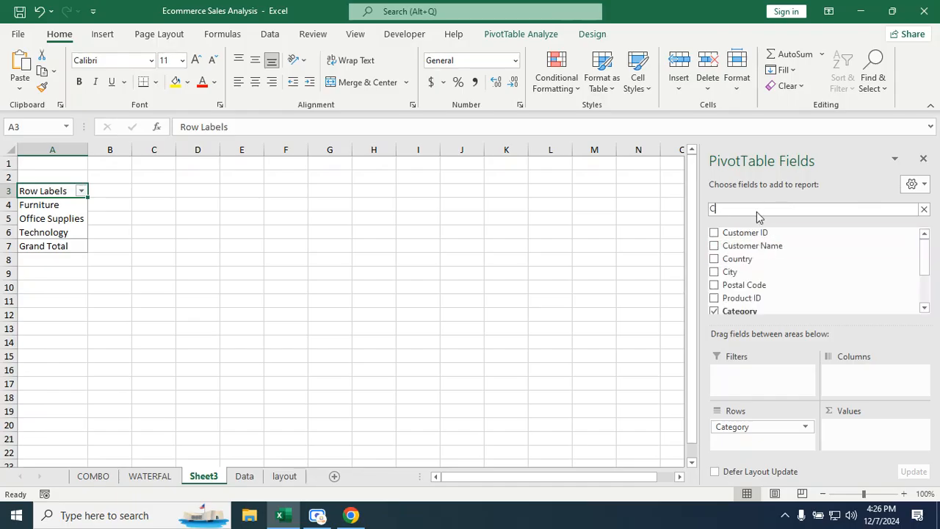
pyautogui.write('PRO')
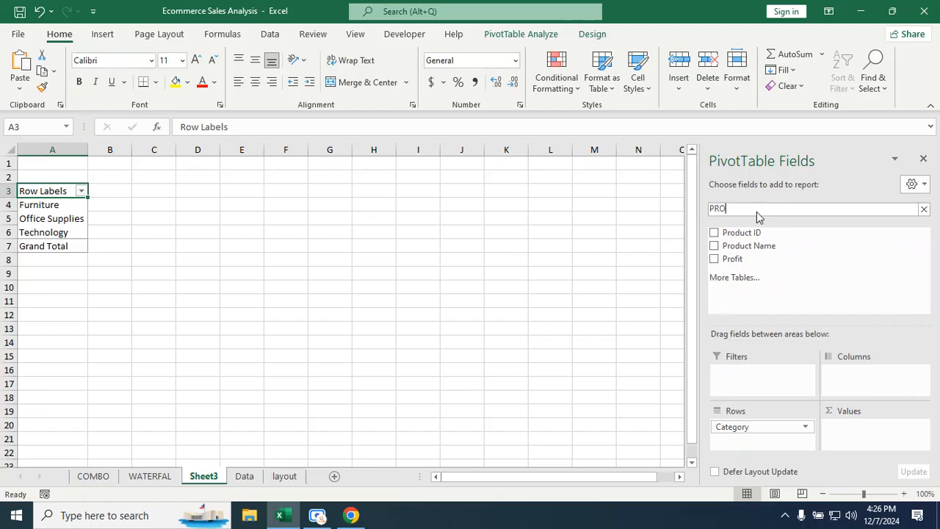
pyautogui.click(714, 259)
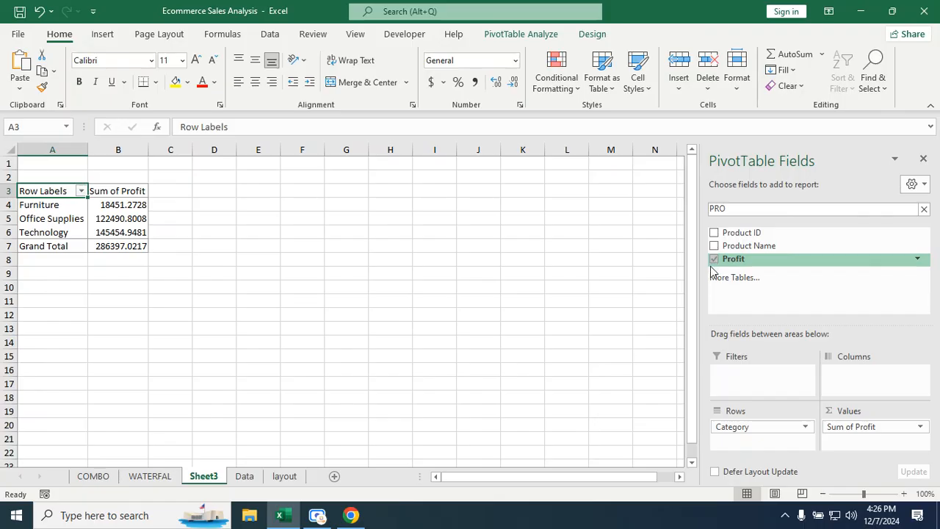
# Show the pivot table's Sum of Profit values as % of Grand Total
pyautogui.click(120, 269)
pyautogui.click(124, 205)
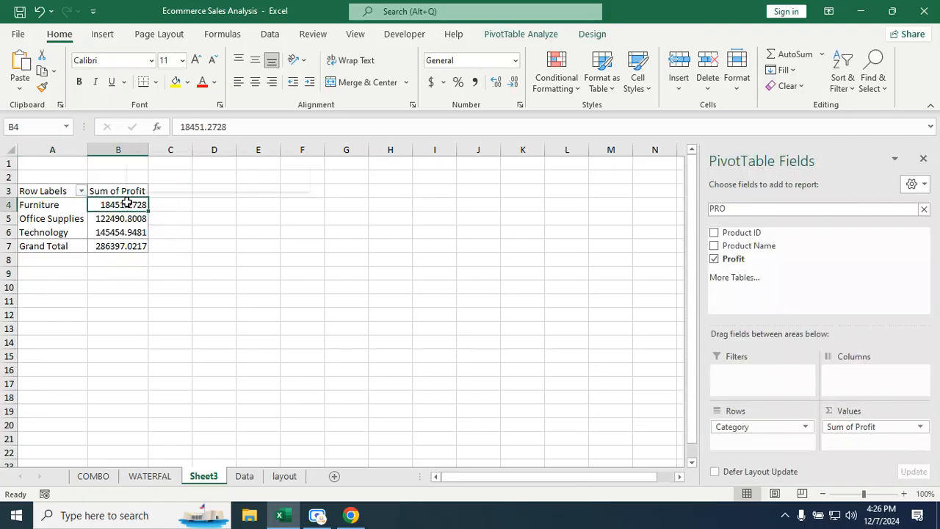
pyautogui.rightClick(128, 206)
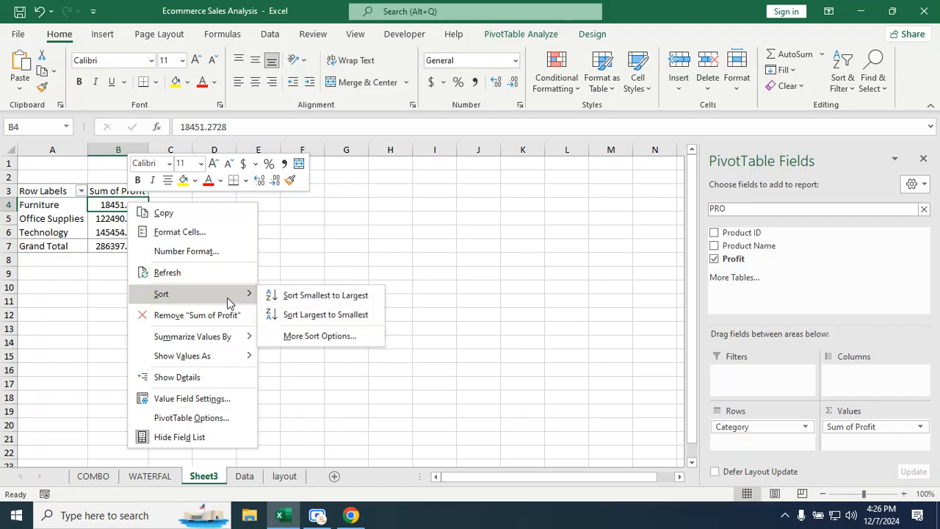
pyautogui.moveTo(221, 359)
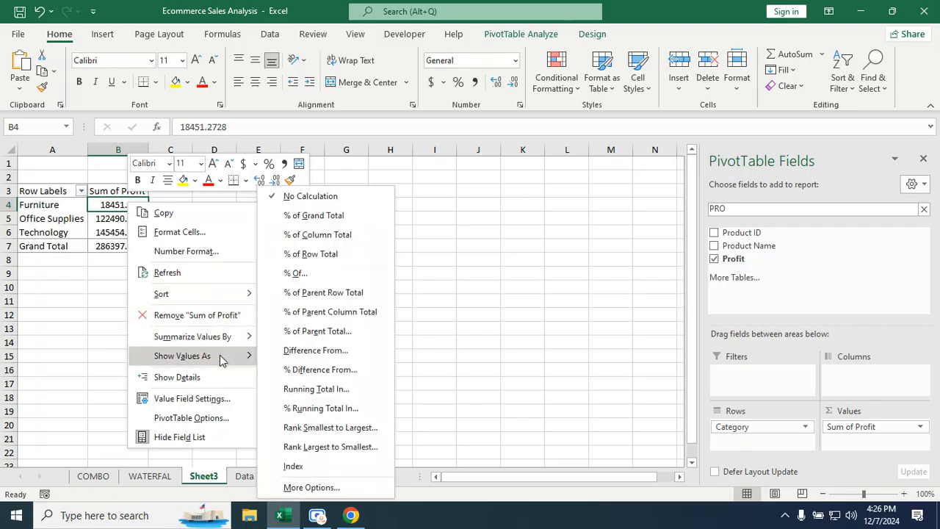
pyautogui.click(313, 216)
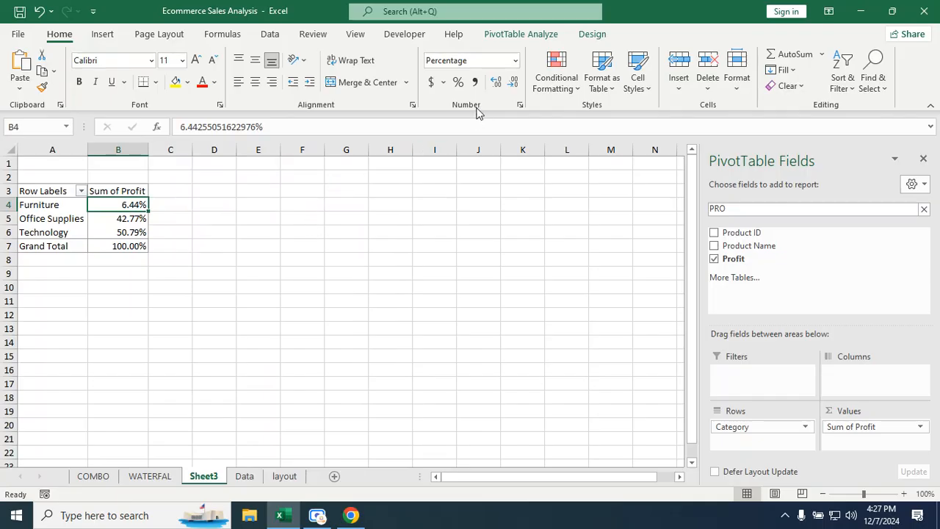
# Insert a Doughnut PivotChart based on the category profit pivot table
pyautogui.click(494, 38)
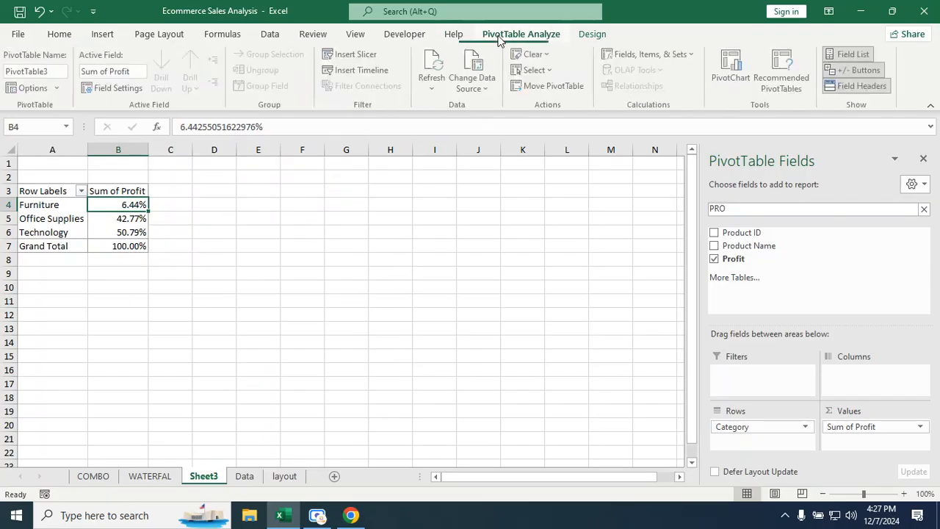
pyautogui.click(733, 79)
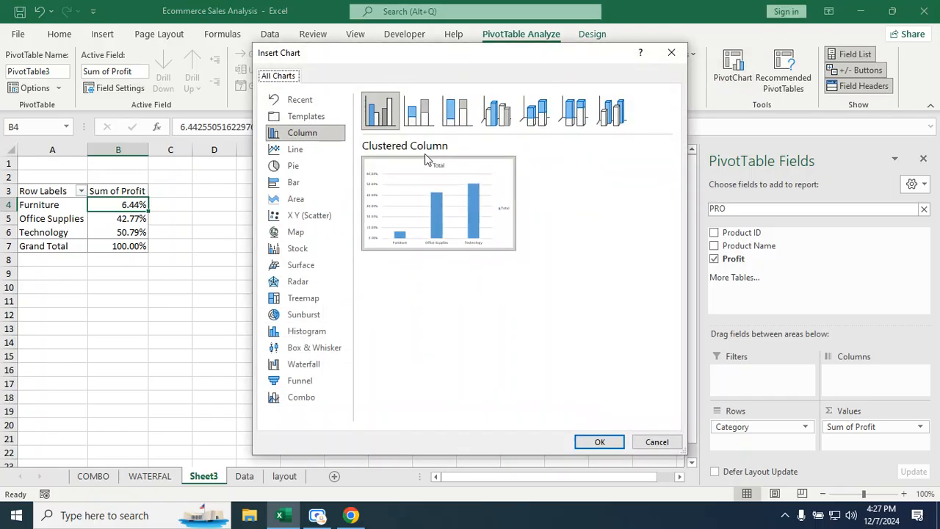
pyautogui.click(308, 174)
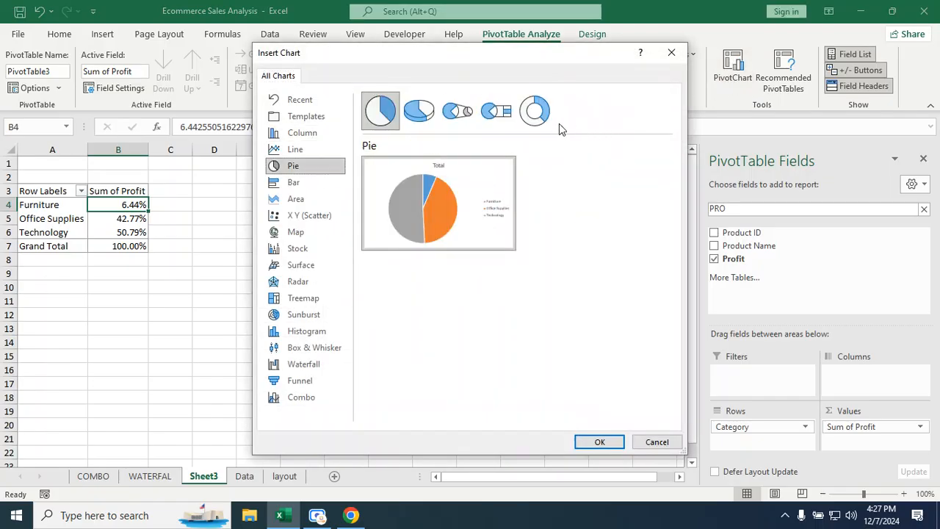
pyautogui.click(540, 119)
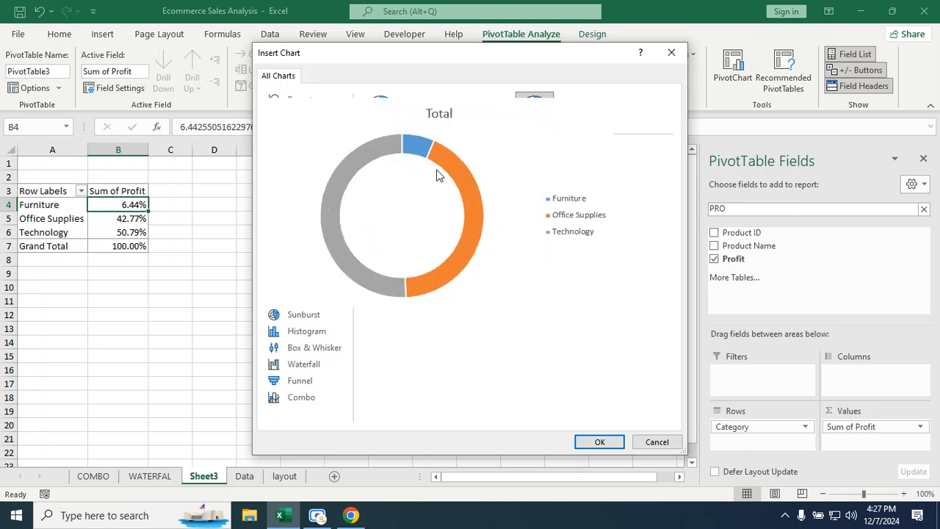
pyautogui.click(586, 445)
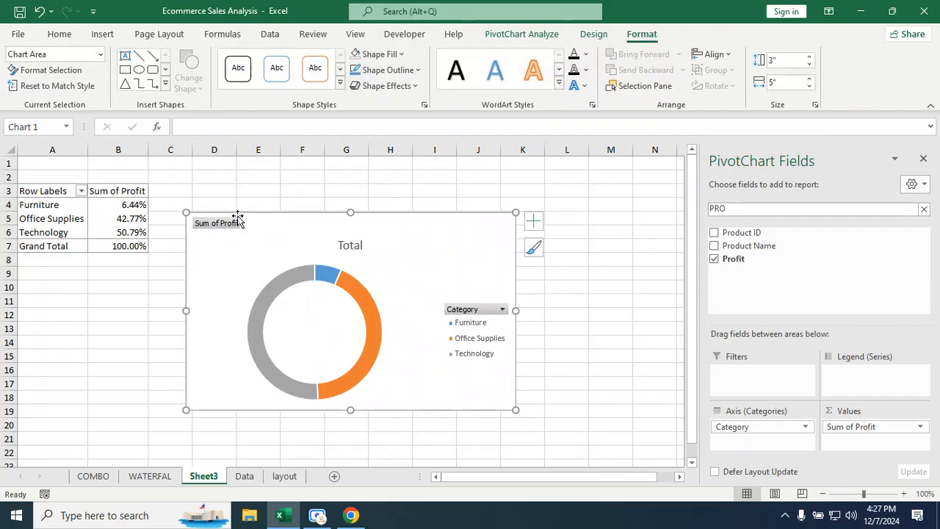
# Hide all field buttons on the doughnut chart and remove its chart title and legend
pyautogui.rightClick(221, 224)
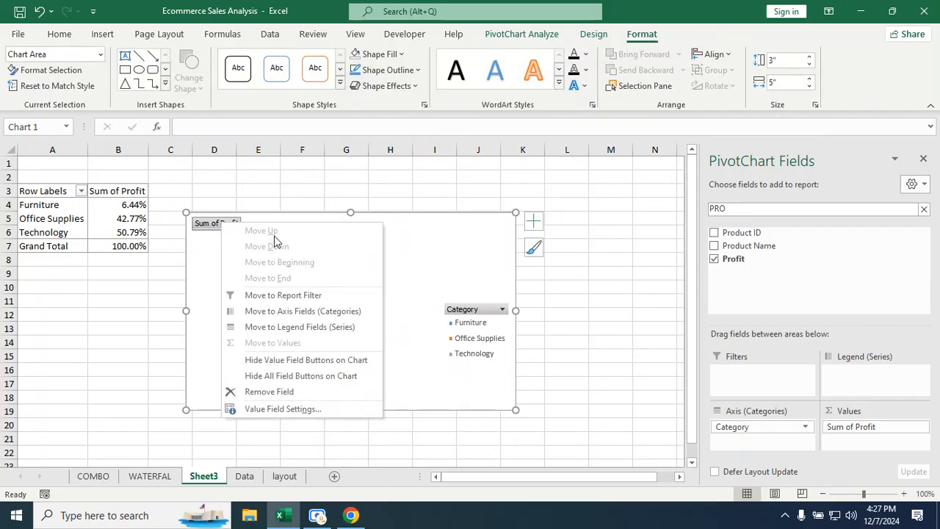
pyautogui.click(294, 375)
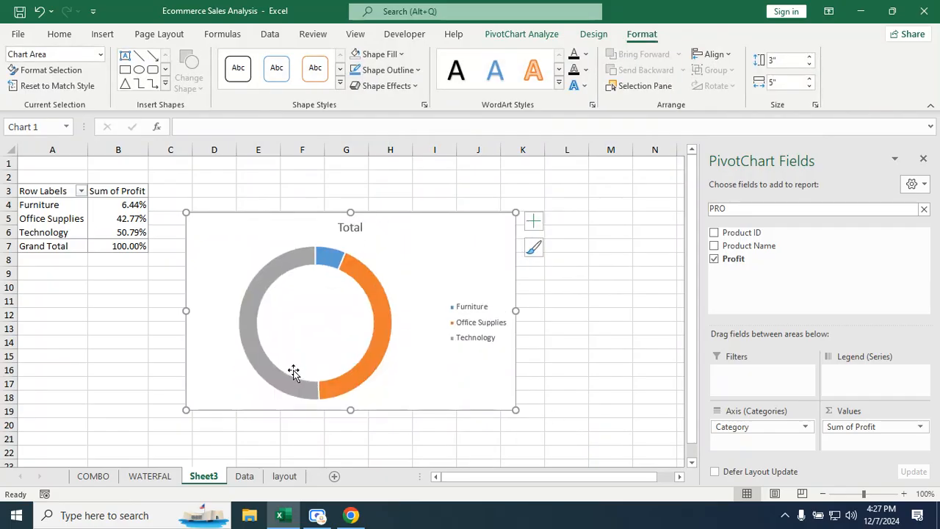
pyautogui.click(533, 221)
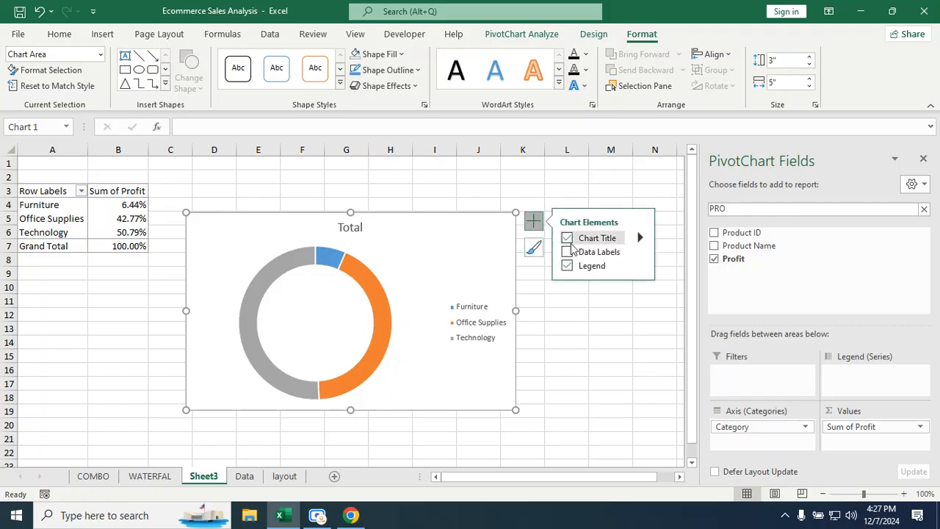
pyautogui.click(567, 238)
pyautogui.click(567, 266)
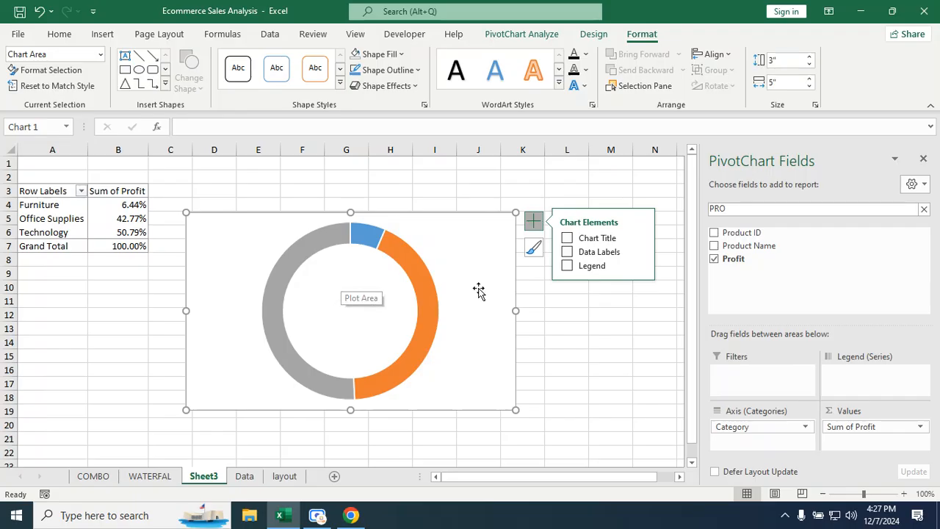
pyautogui.click(549, 321)
# Set the doughnut series' hole size to 65% and close the series formatting options
pyautogui.moveTo(321, 254)
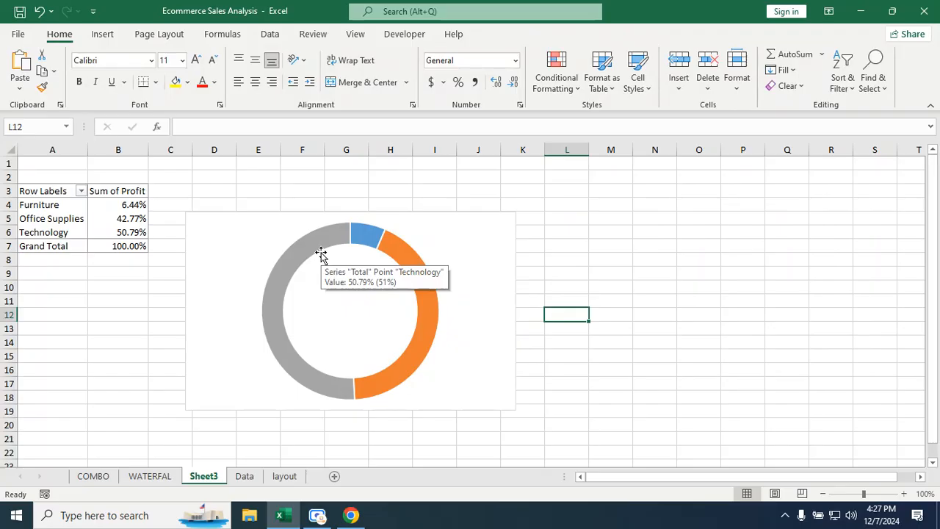
pyautogui.click(316, 248)
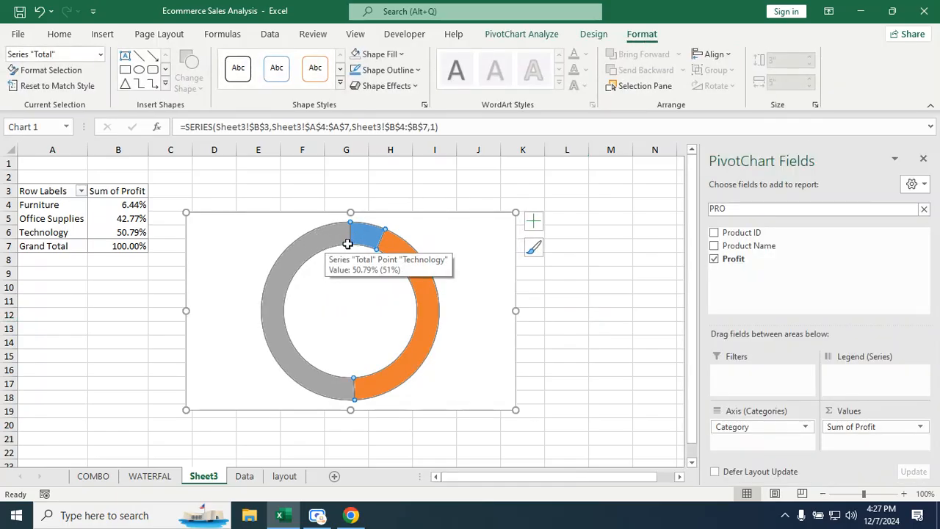
pyautogui.moveTo(388, 249)
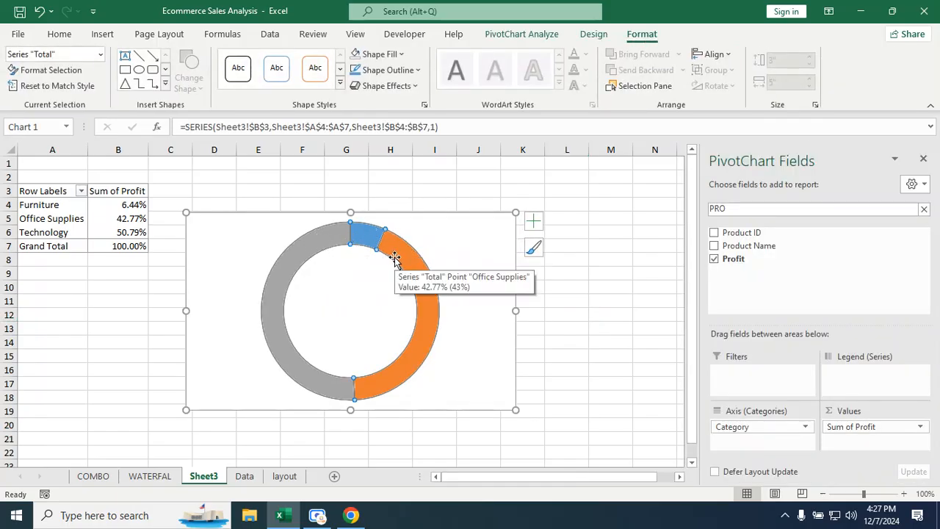
pyautogui.rightClick(403, 262)
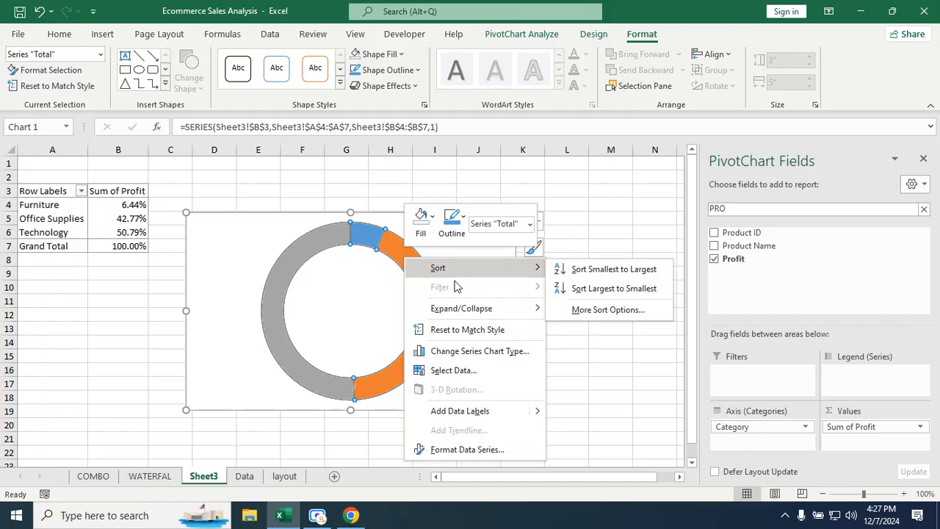
pyautogui.click(464, 449)
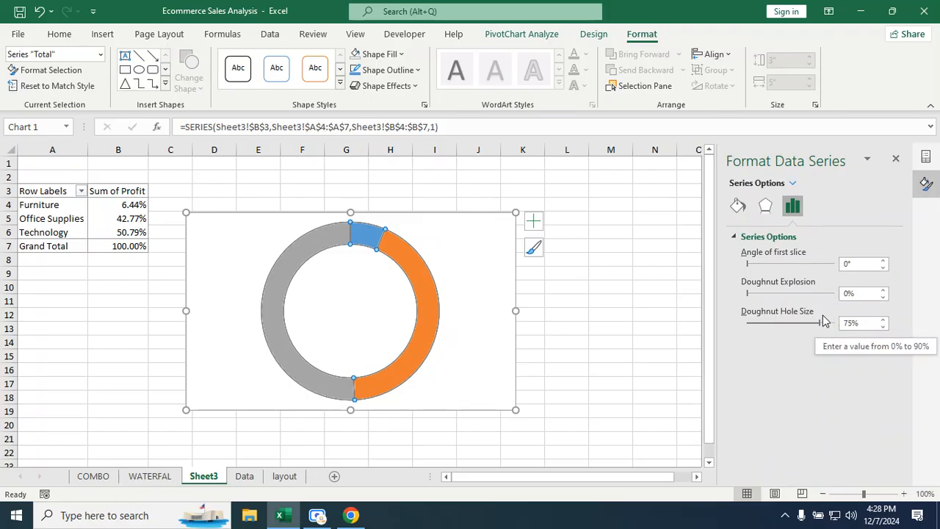
pyautogui.click(811, 328)
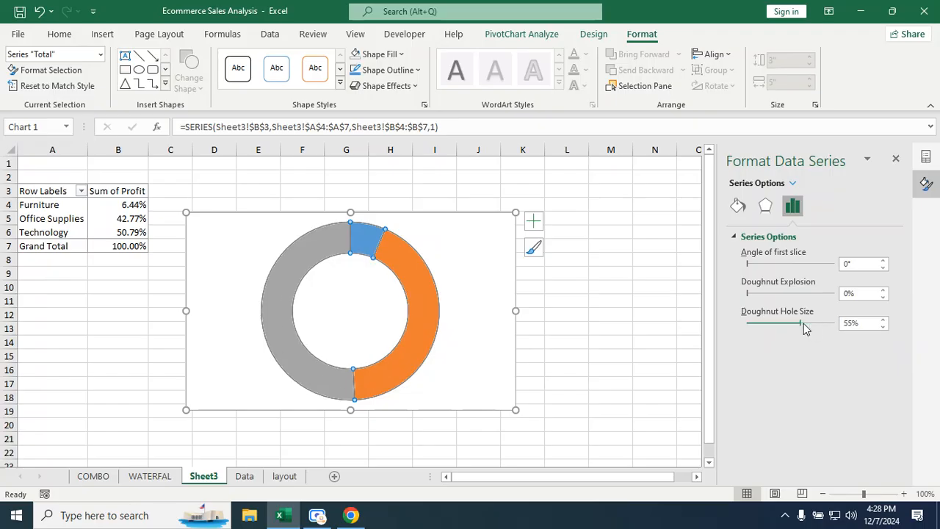
pyautogui.click(801, 324)
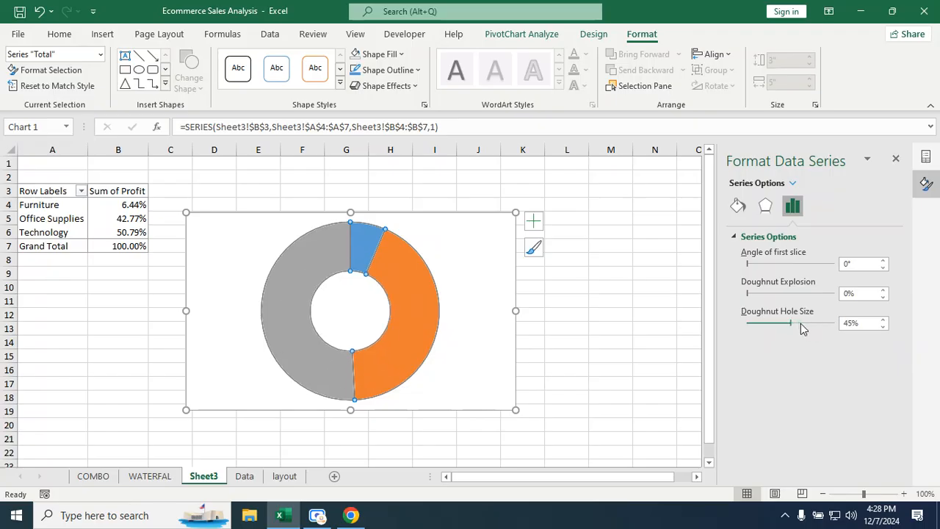
pyautogui.click(800, 324)
pyautogui.click(811, 322)
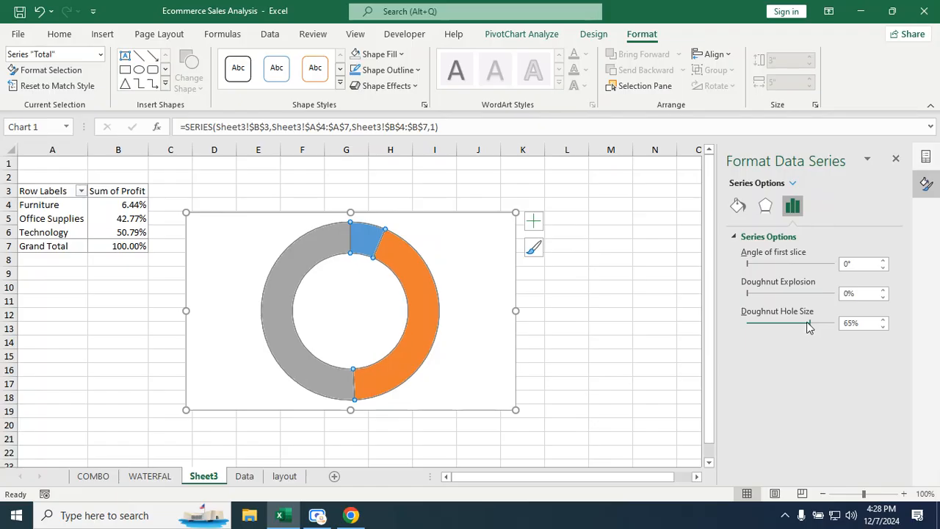
pyautogui.click(807, 323)
pyautogui.click(802, 322)
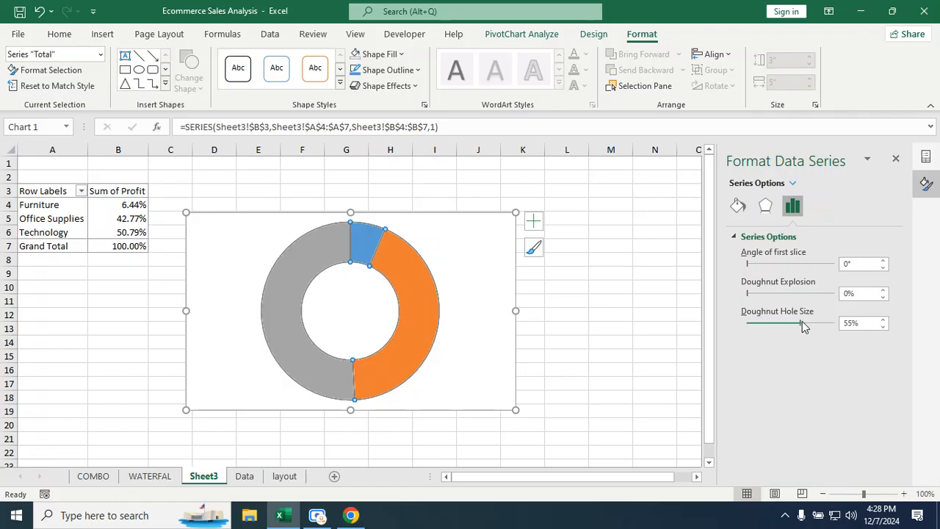
pyautogui.click(796, 322)
pyautogui.click(801, 322)
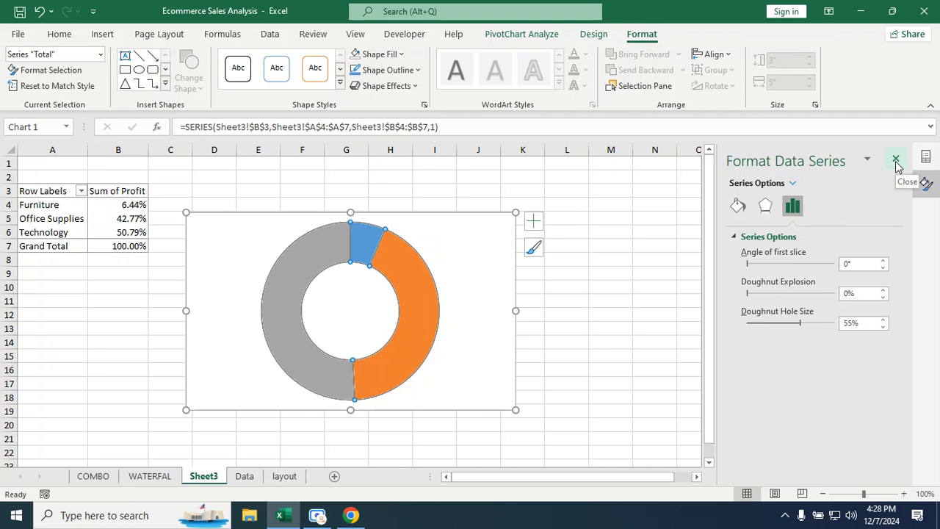
pyautogui.click(808, 324)
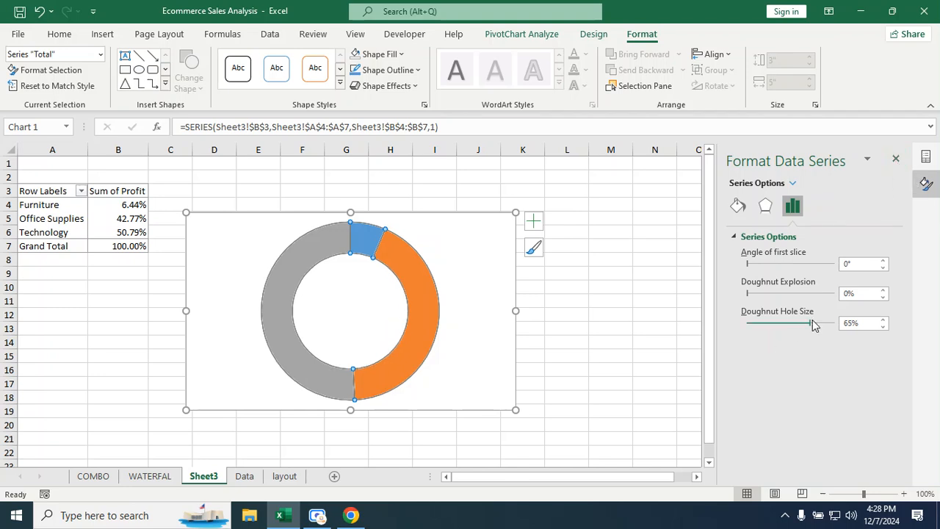
pyautogui.click(898, 159)
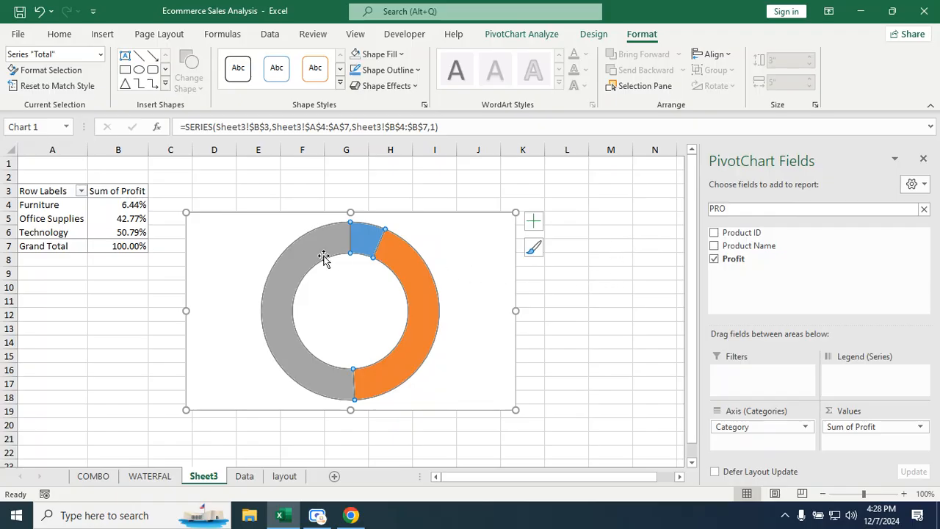
# Set the doughnut chart area's fill to No fill
pyautogui.click(127, 296)
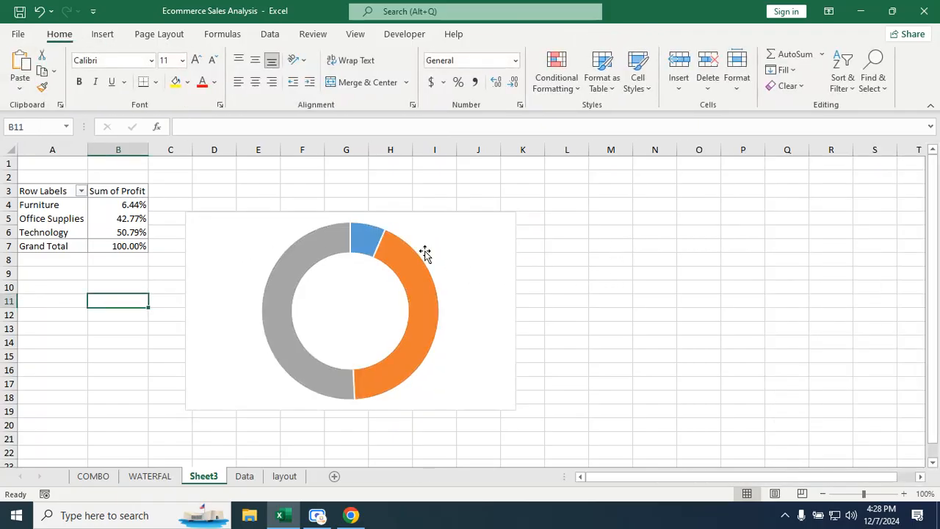
pyautogui.click(437, 252)
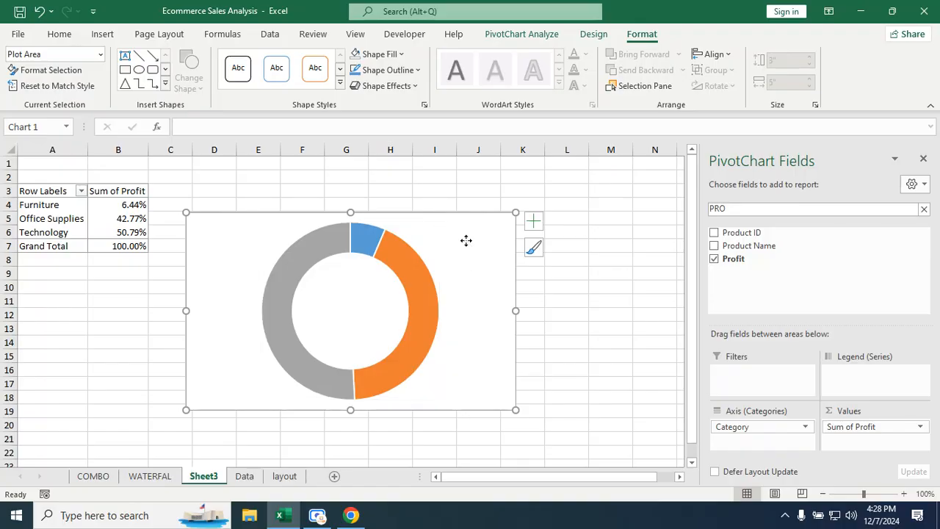
pyautogui.click(466, 243)
pyautogui.rightClick(466, 240)
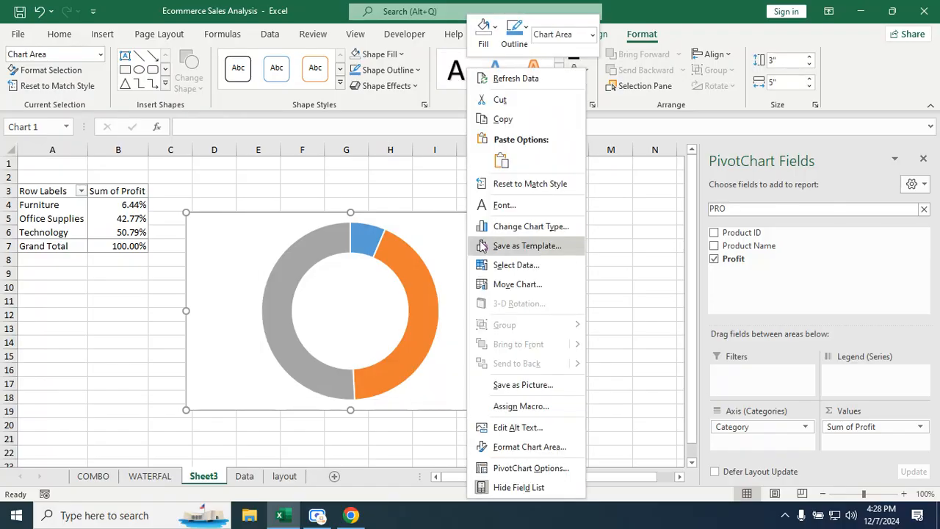
pyautogui.click(525, 452)
pyautogui.click(761, 256)
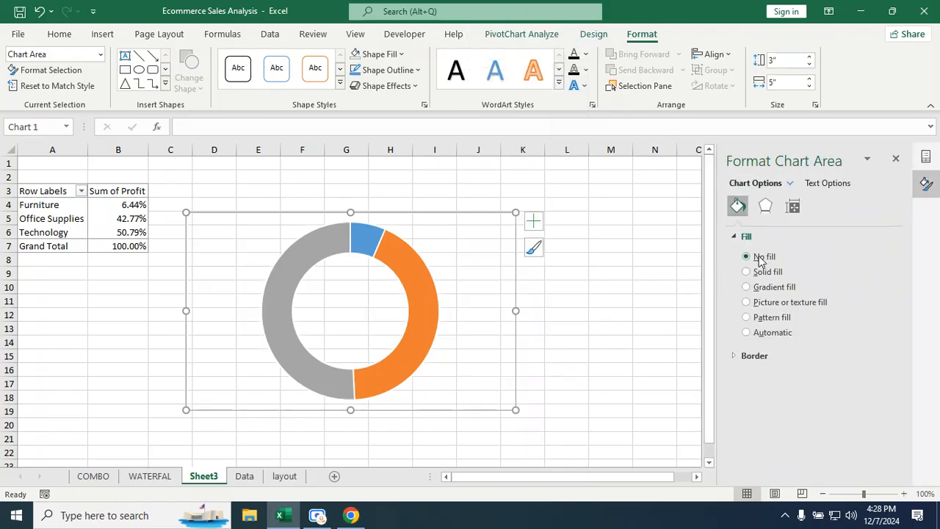
pyautogui.click(561, 287)
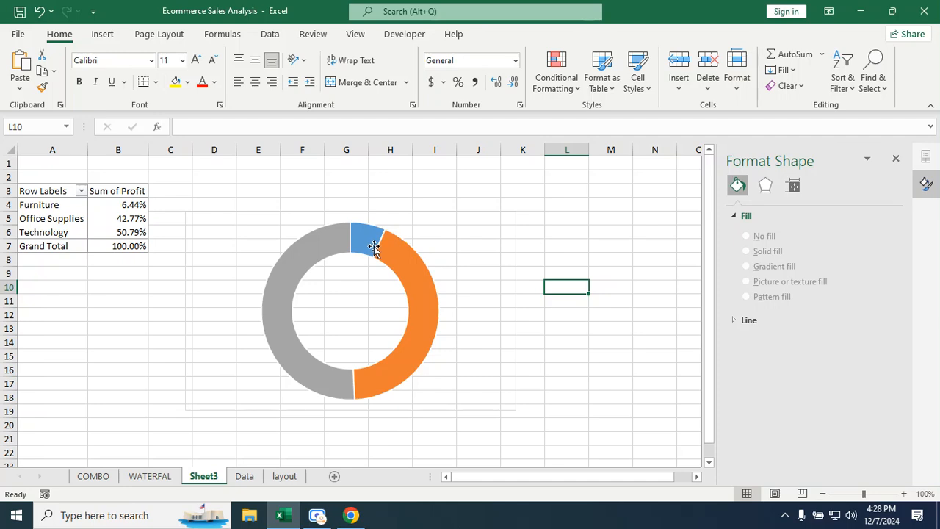
# Copy the doughnut chart from Sheet3 and paste it onto the layout sheet, closing the shape formatting options
pyautogui.click(469, 224)
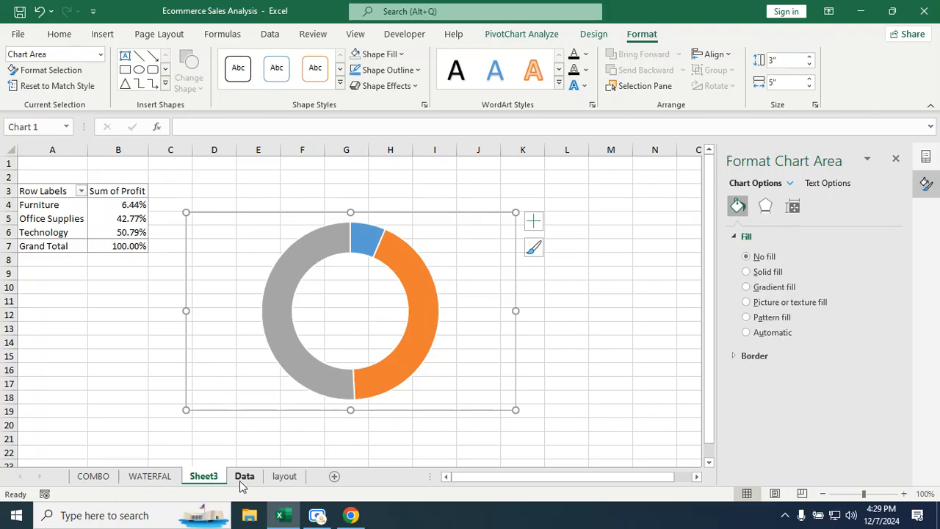
pyautogui.click(277, 478)
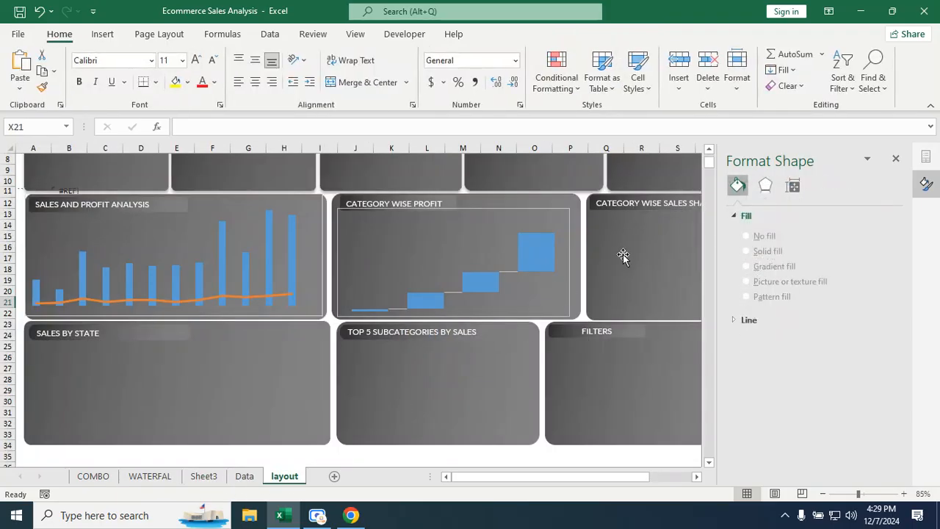
pyautogui.click(895, 159)
pyautogui.click(672, 252)
pyautogui.click(673, 252)
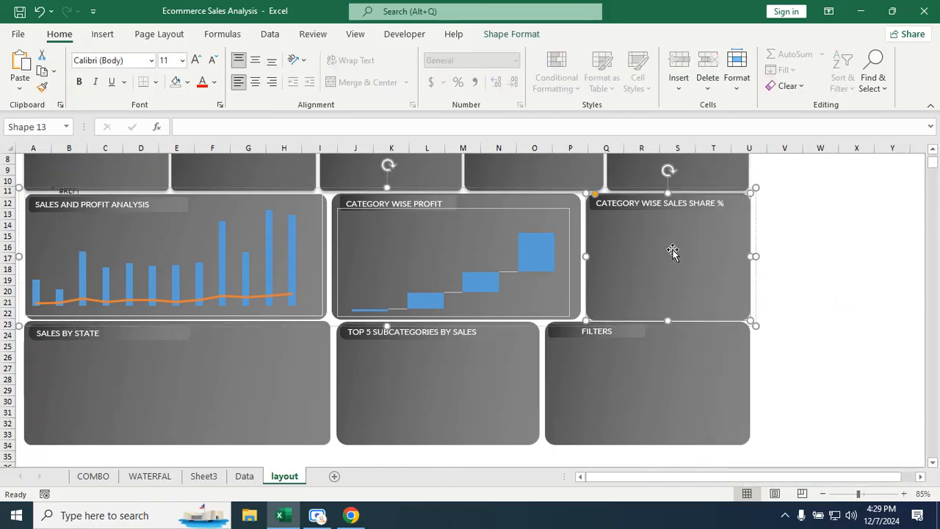
pyautogui.hotkey('ctrl', 'v')
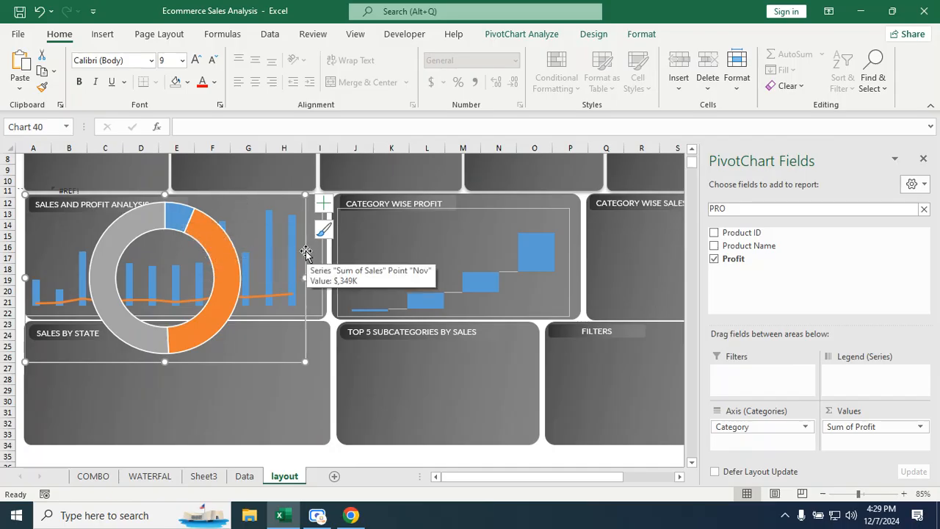
# Shrink the pasted doughnut chart to about half its size and move it onto the CATEGORY WISE SALES SHARE % panel
pyautogui.moveTo(307, 251); pyautogui.dragTo(652, 265)
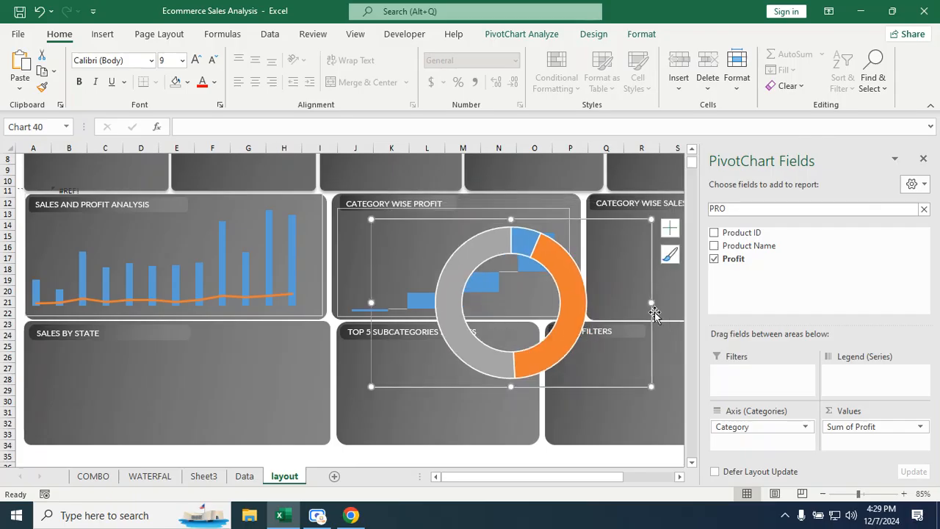
pyautogui.moveTo(653, 388); pyautogui.dragTo(550, 343)
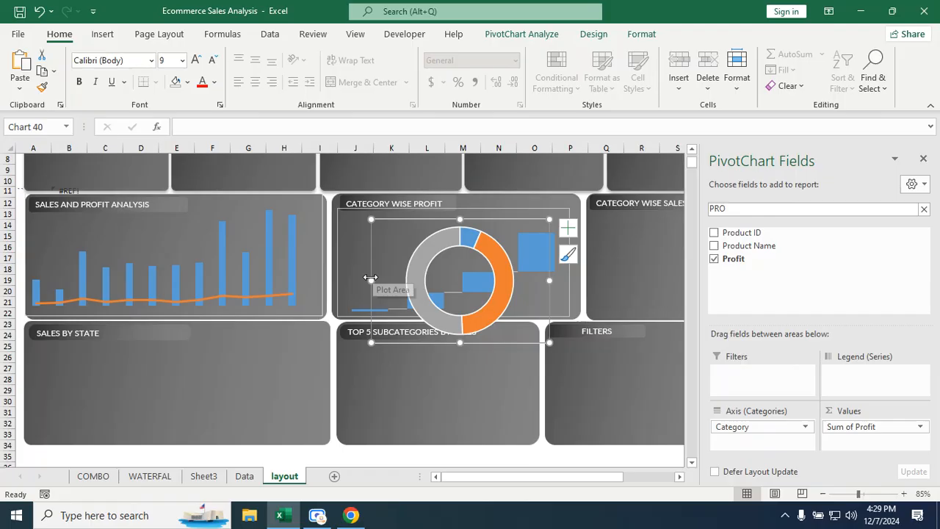
pyautogui.moveTo(371, 222); pyautogui.dragTo(405, 249)
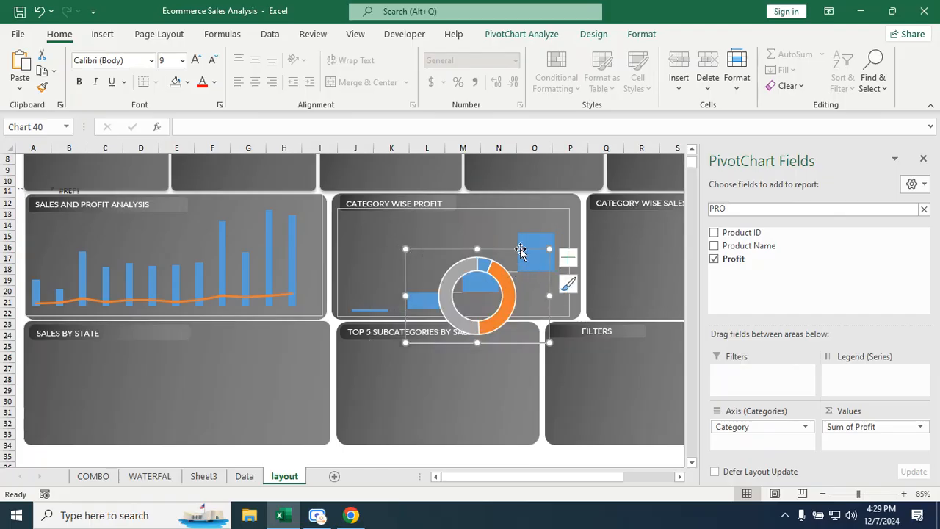
pyautogui.moveTo(523, 247)
pyautogui.mouseDown()
pyautogui.moveTo(683, 224)
pyautogui.moveTo(661, 224)
pyautogui.mouseUp()
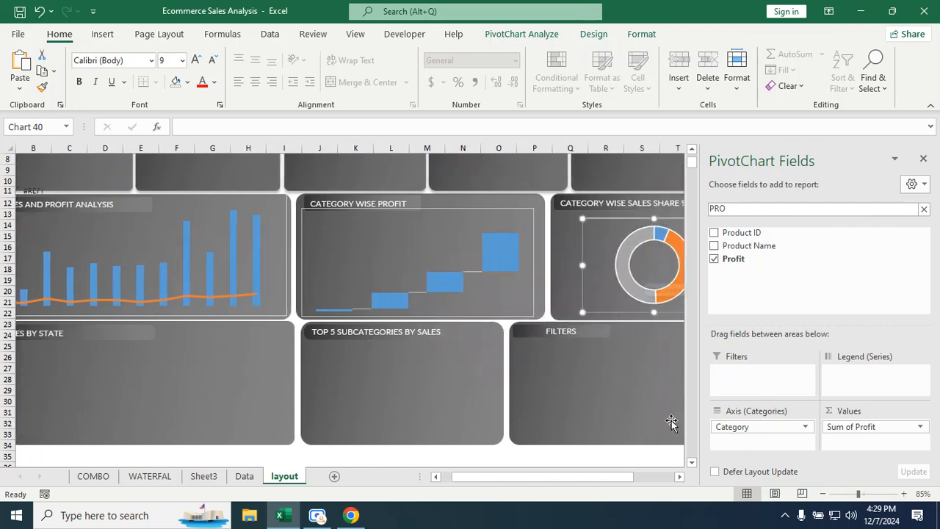
# Nudge the doughnut chart left and up until it sits centred in the CATEGORY WISE SALES SHARE % panel, then deselect it
pyautogui.click(679, 477)
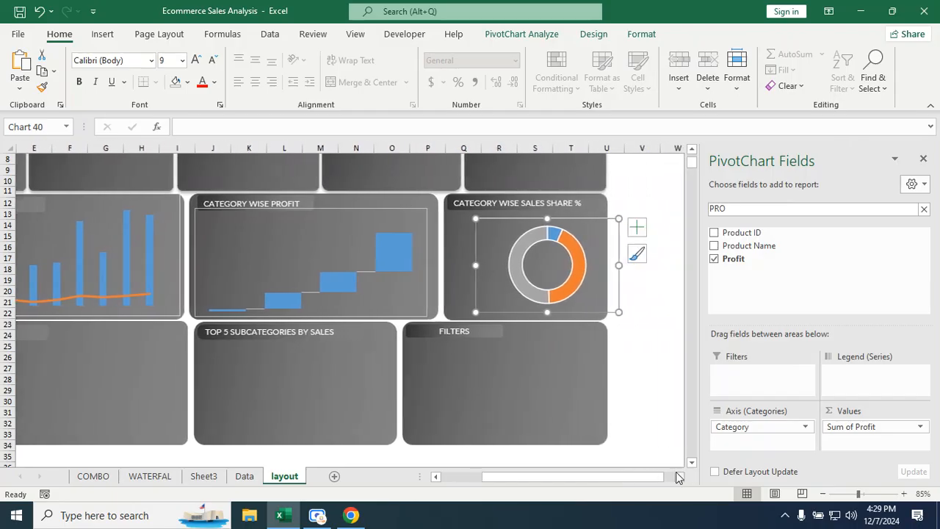
pyautogui.press('Left')
pyautogui.press('Left')
pyautogui.press('Left')
pyautogui.press('Left')
pyautogui.press('Left')
pyautogui.press('Left')
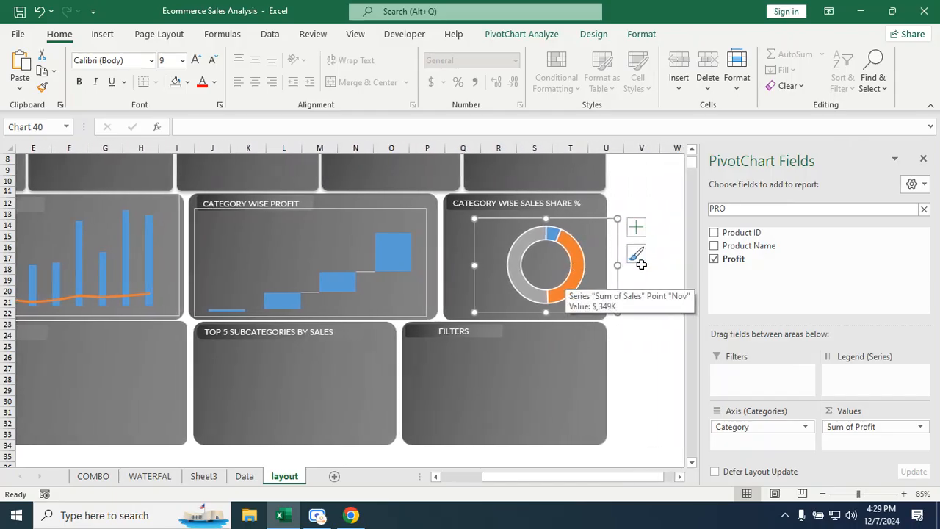
pyautogui.press('Up')
pyautogui.press('Up')
pyautogui.press('Up')
pyautogui.press('Up')
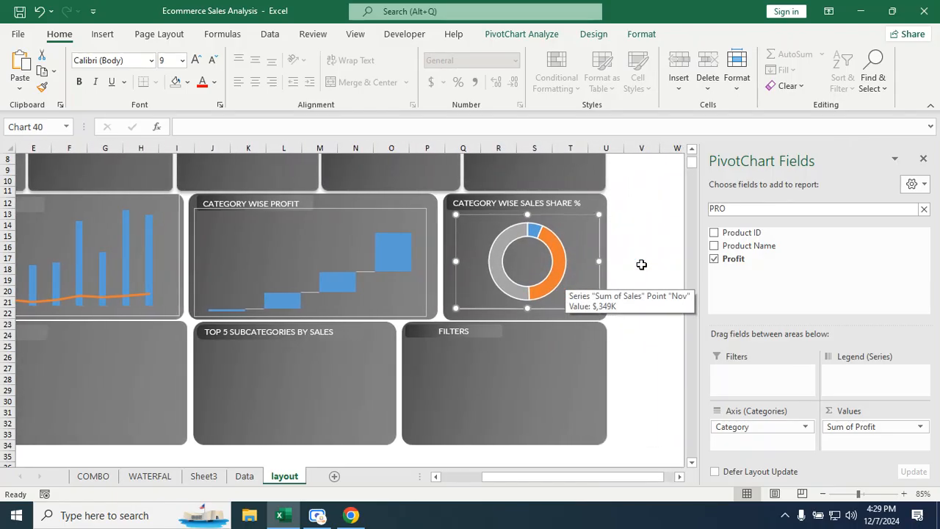
pyautogui.click(673, 247)
pyautogui.moveTo(649, 478); pyautogui.dragTo(604, 478)
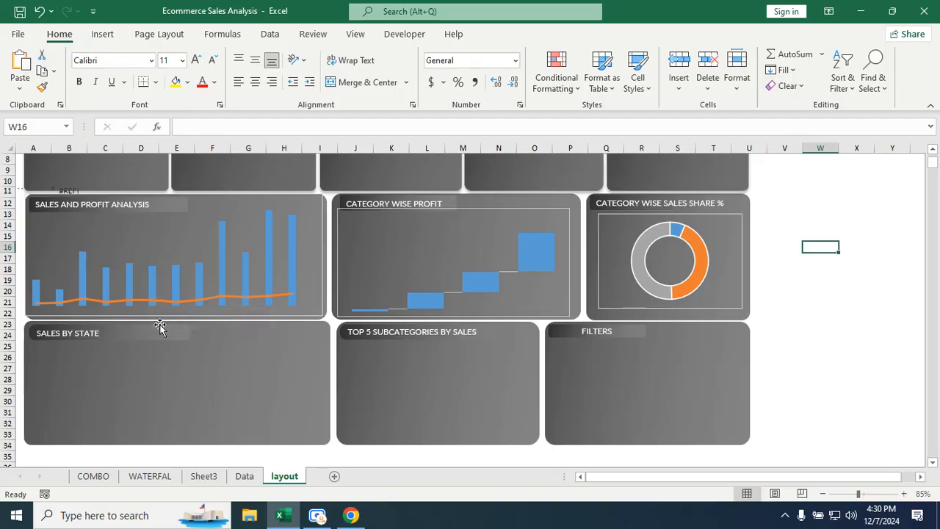
# Examine the columns of the Data sheet, including State, for the fields needed for the sales by state chart
pyautogui.click(245, 476)
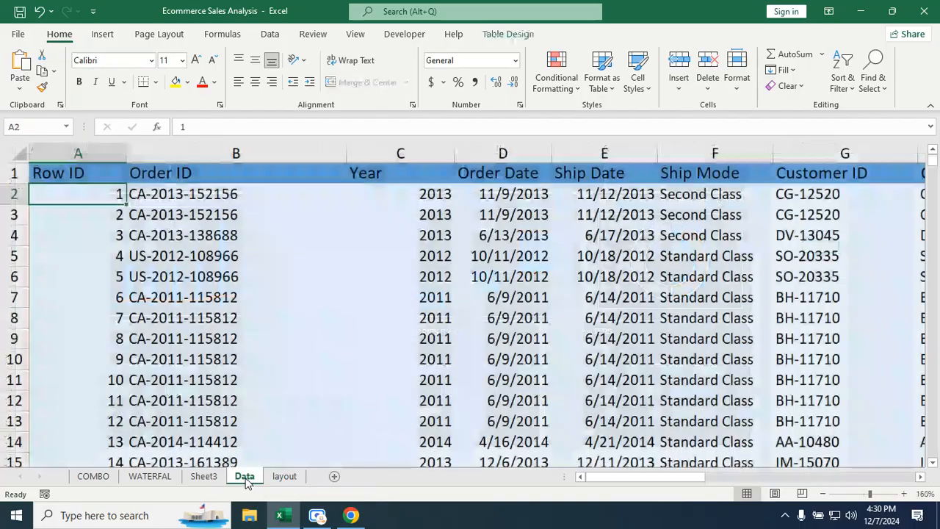
pyautogui.click(287, 238)
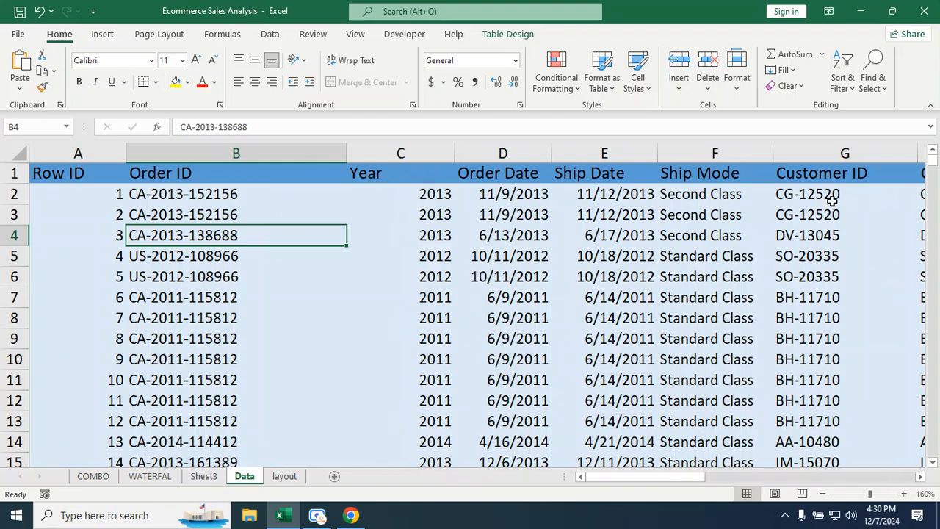
pyautogui.hscroll(4, 919, 479)
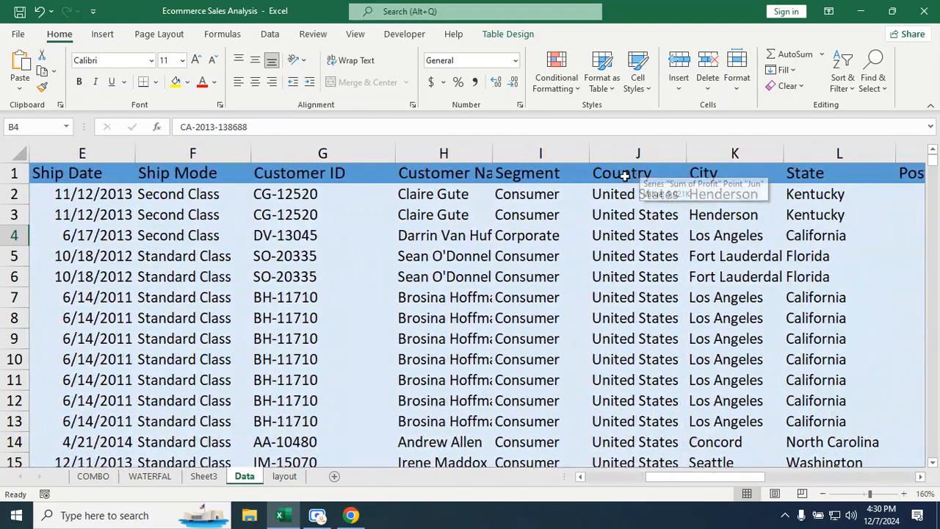
pyautogui.click(826, 180)
pyautogui.click(827, 219)
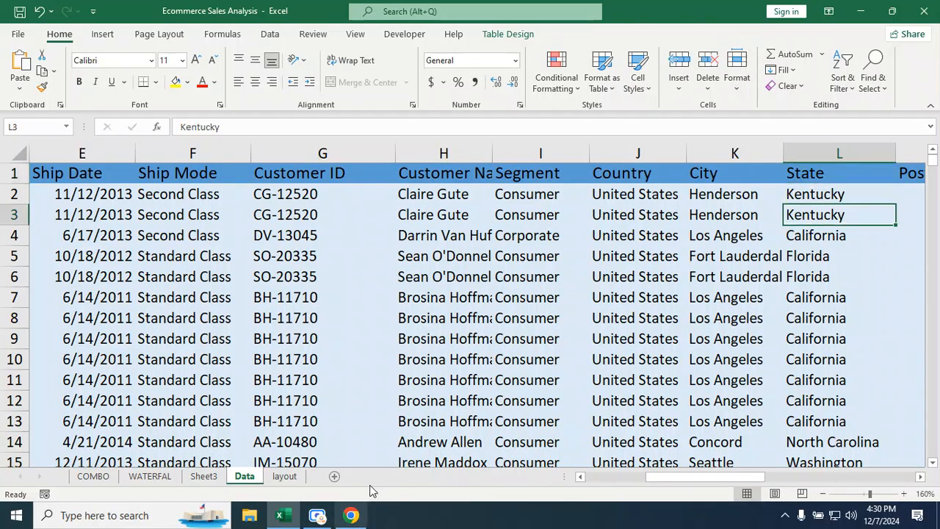
pyautogui.click(282, 518)
pyautogui.click(285, 517)
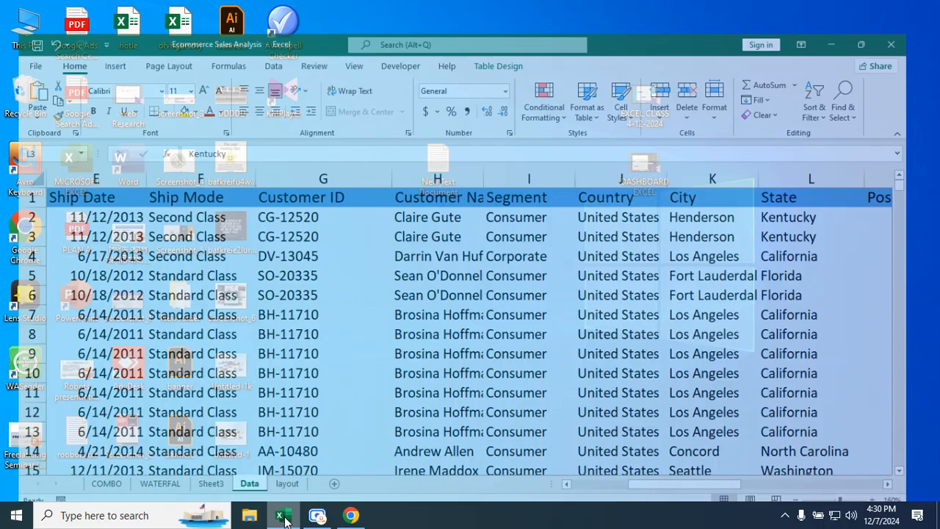
pyautogui.click(211, 479)
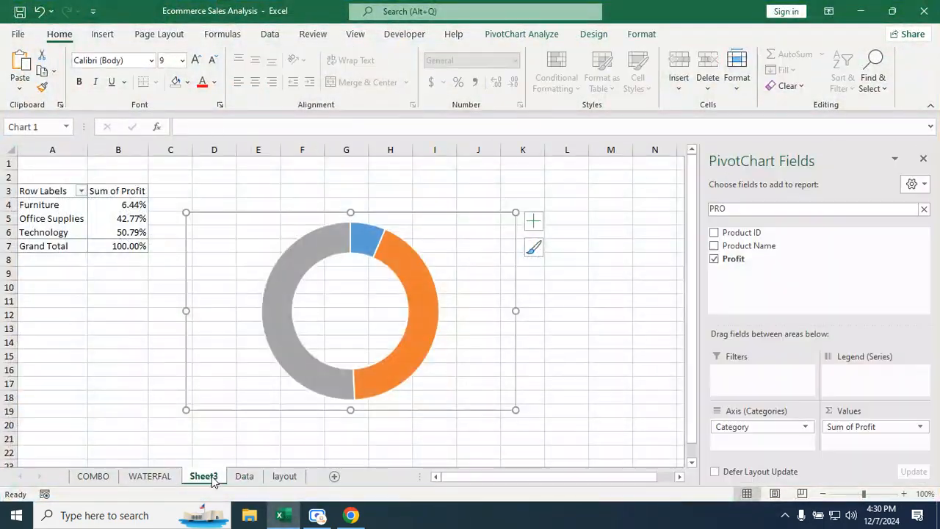
pyautogui.click(244, 477)
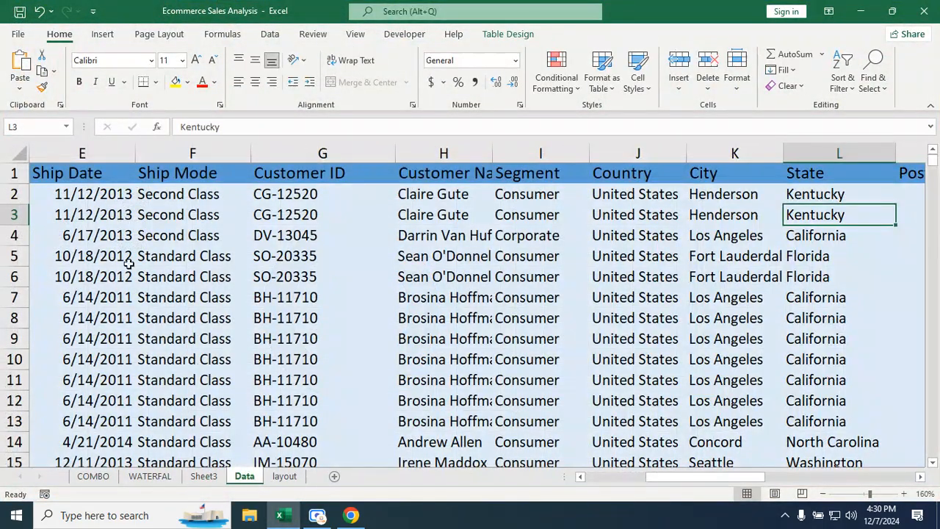
# Insert a PivotTable from Table_1 on a new worksheet
pyautogui.click(102, 34)
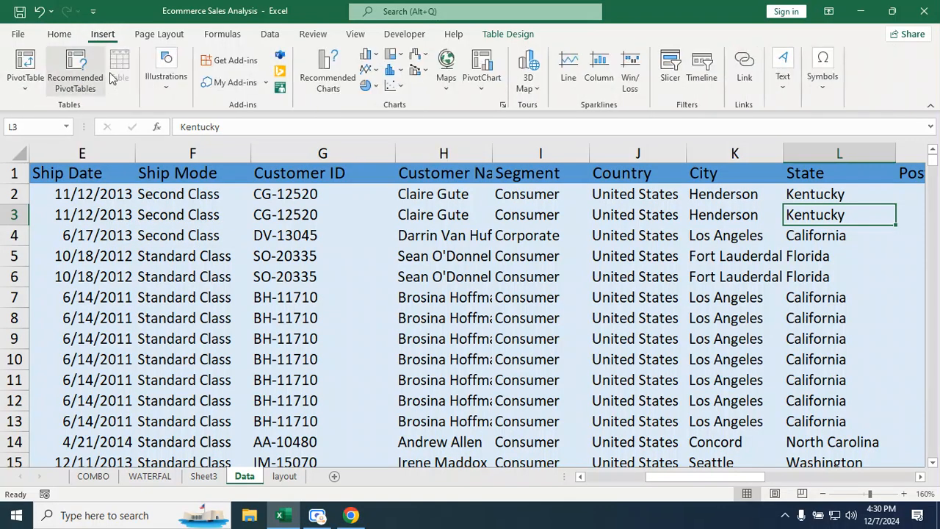
pyautogui.click(88, 232)
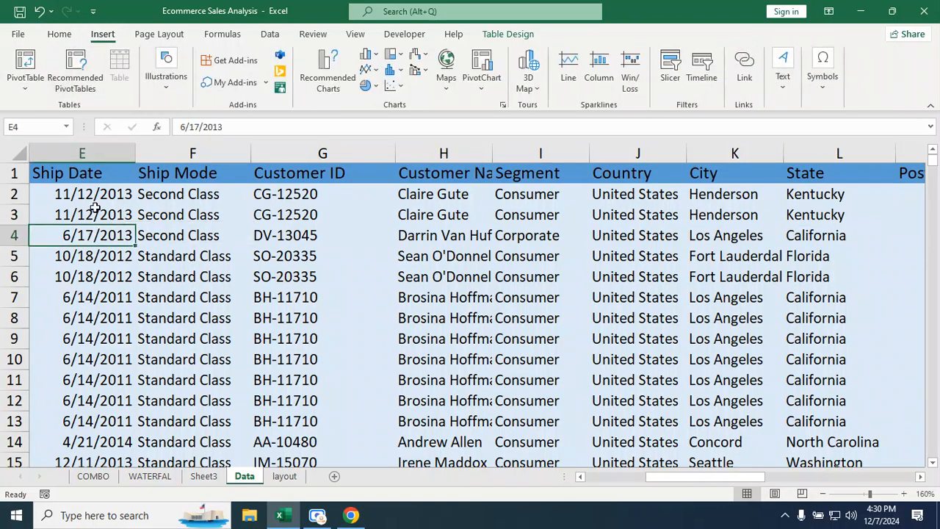
pyautogui.click(25, 82)
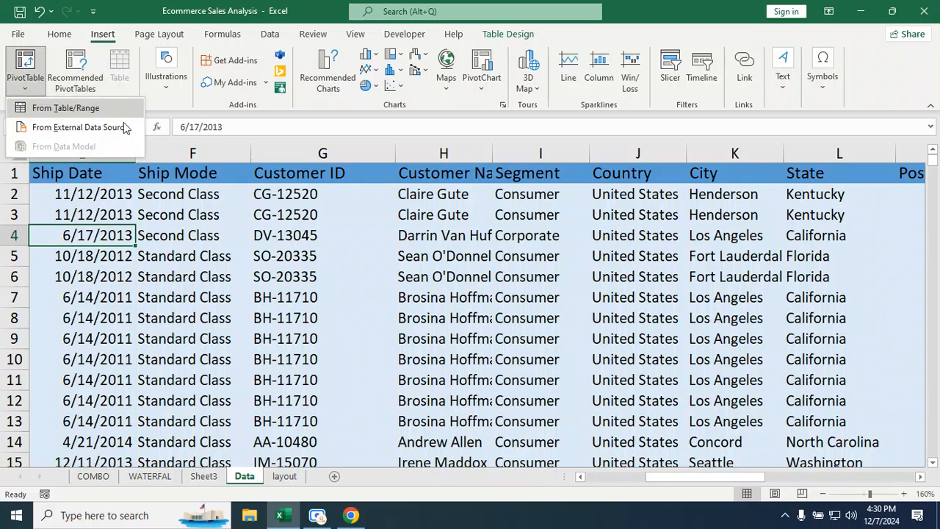
pyautogui.click(102, 110)
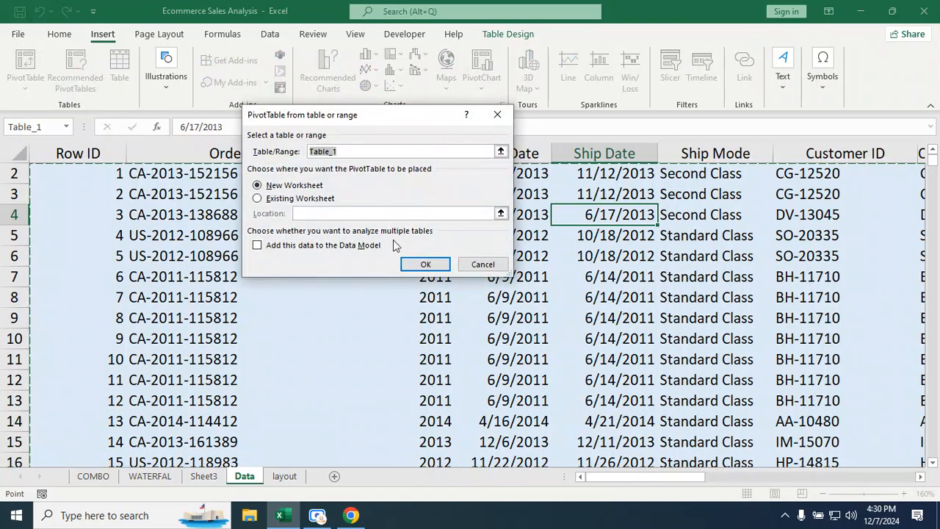
pyautogui.click(415, 269)
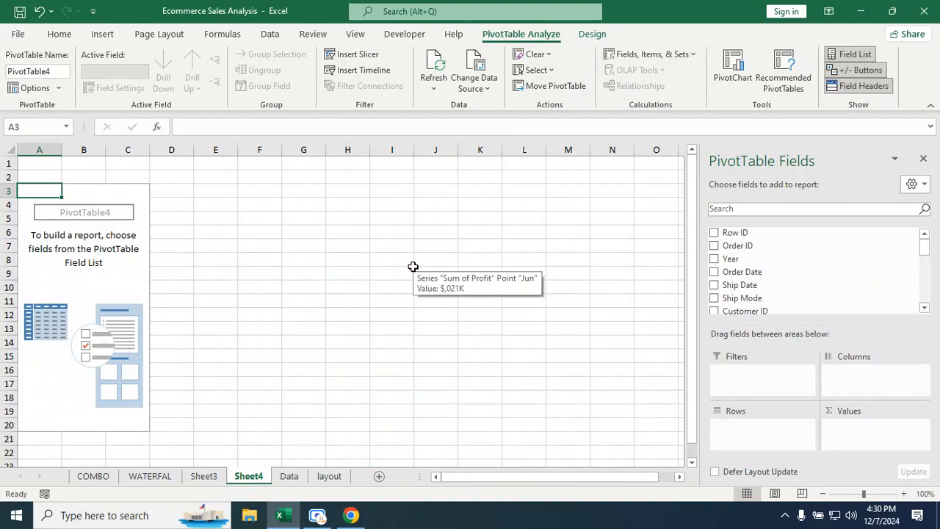
# Add State to the new pivot table's rows and Sales to its values
pyautogui.click(740, 211)
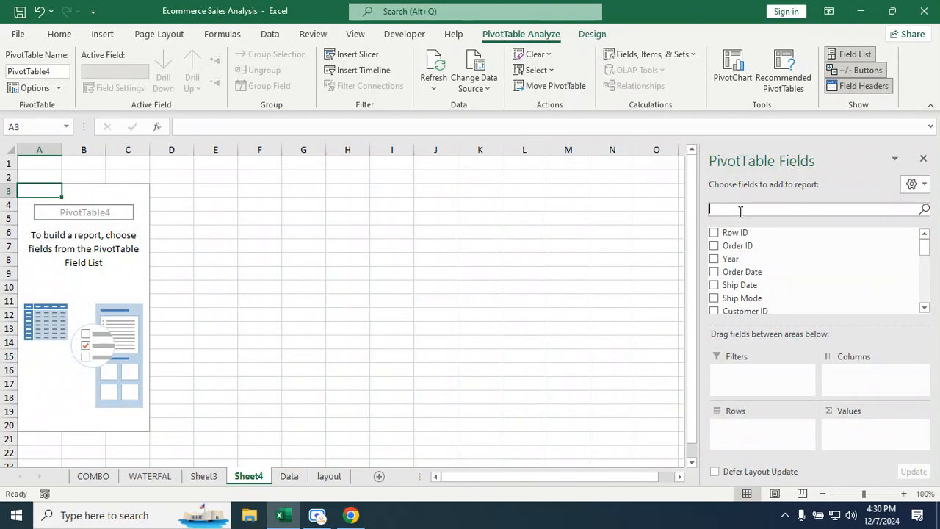
pyautogui.write('STA')
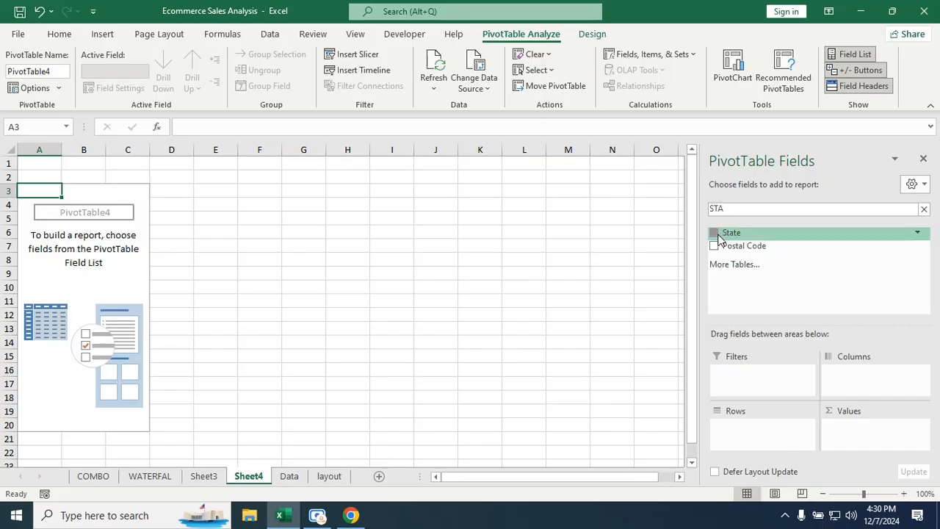
pyautogui.click(714, 233)
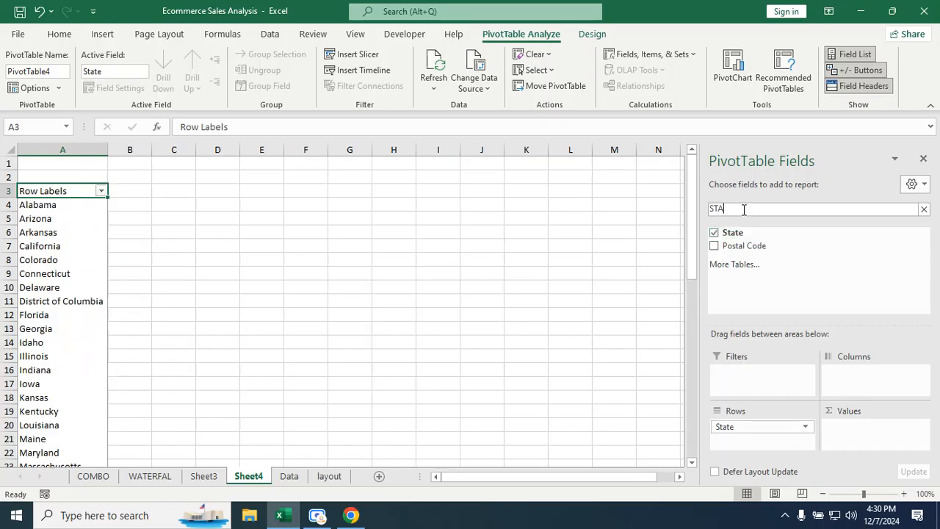
pyautogui.press('BackSpace')
pyautogui.press('BackSpace')
pyautogui.press('BackSpace')
pyautogui.write('SA')
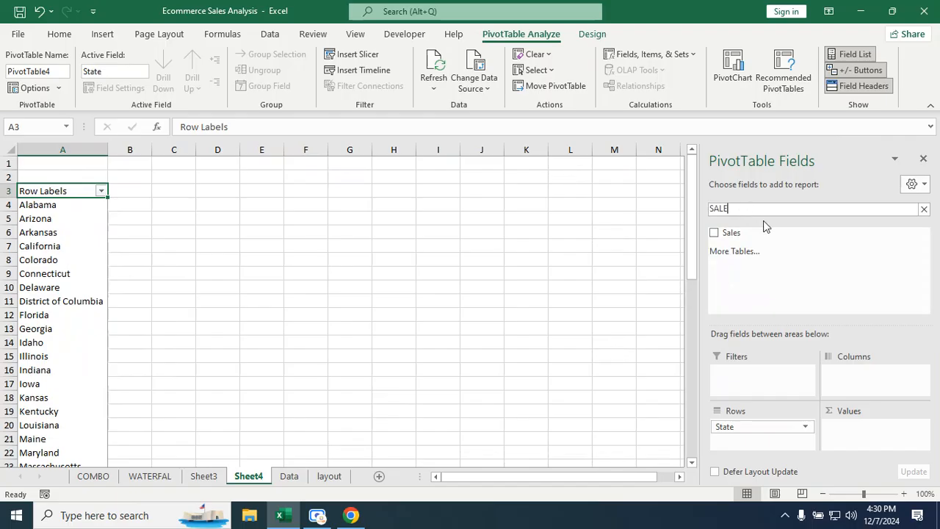
pyautogui.moveTo(707, 234); pyautogui.dragTo(841, 427)
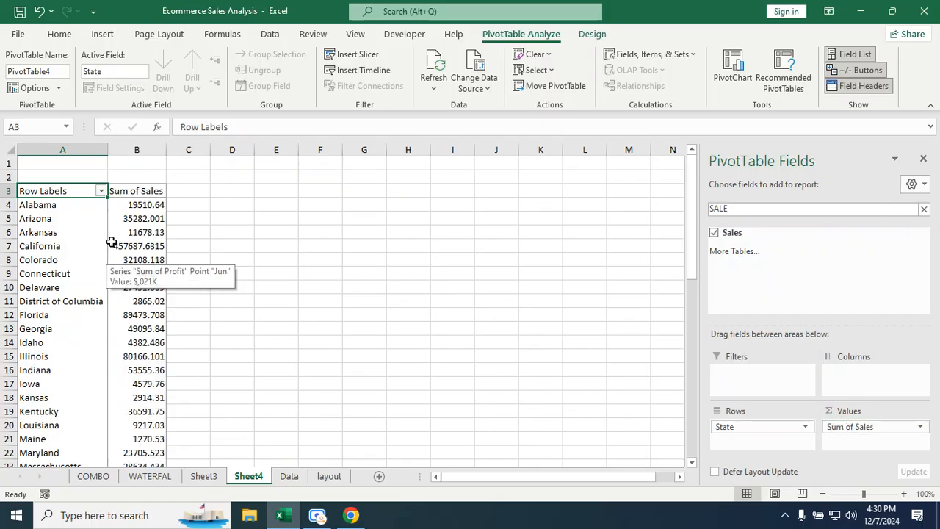
# Try to insert a Filled Map PivotChart from the state sales pivot table
pyautogui.click(157, 230)
pyautogui.click(133, 204)
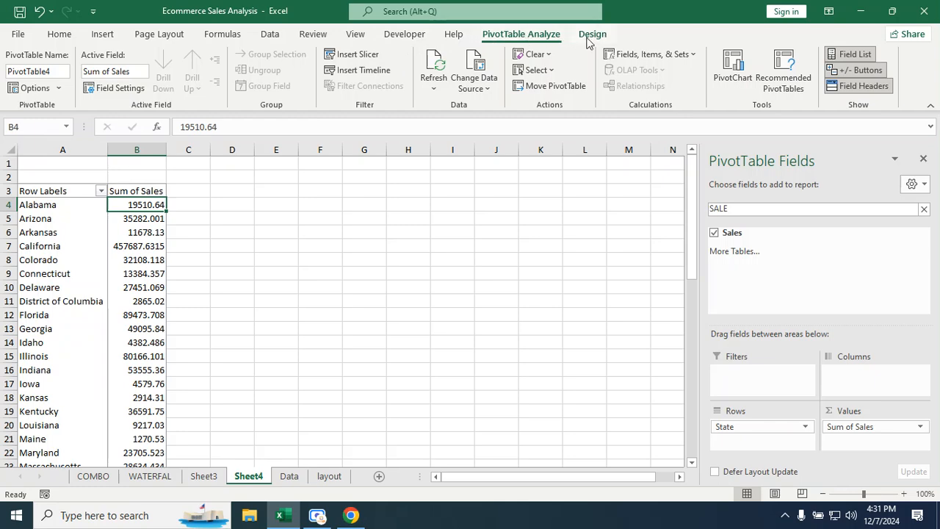
pyautogui.click(736, 77)
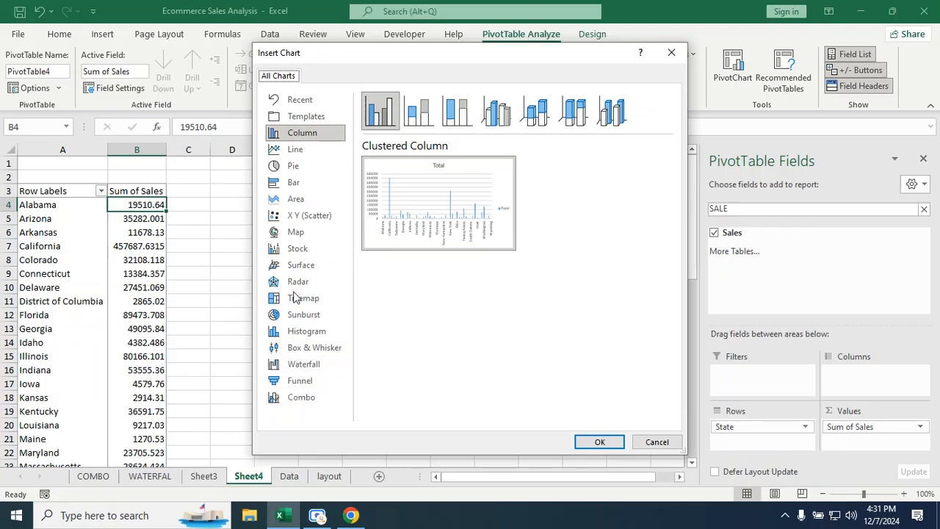
pyautogui.click(293, 235)
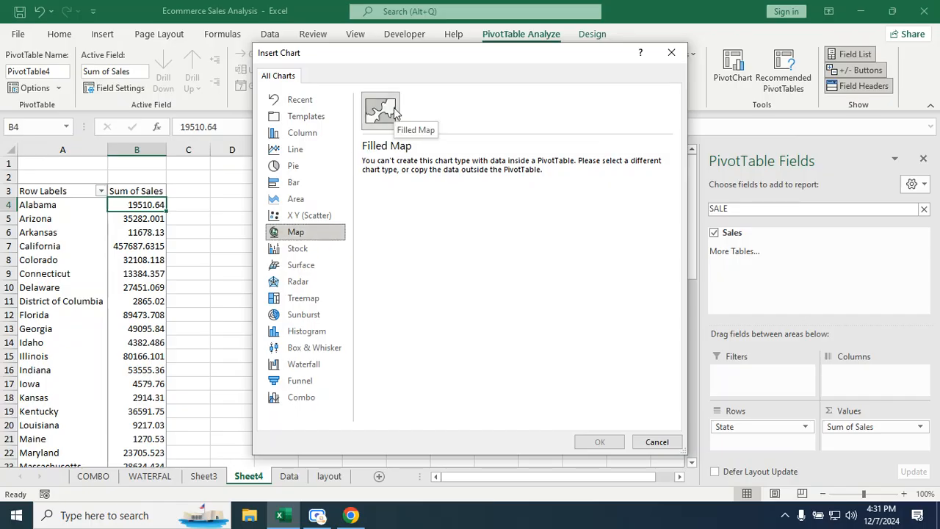
pyautogui.click(656, 441)
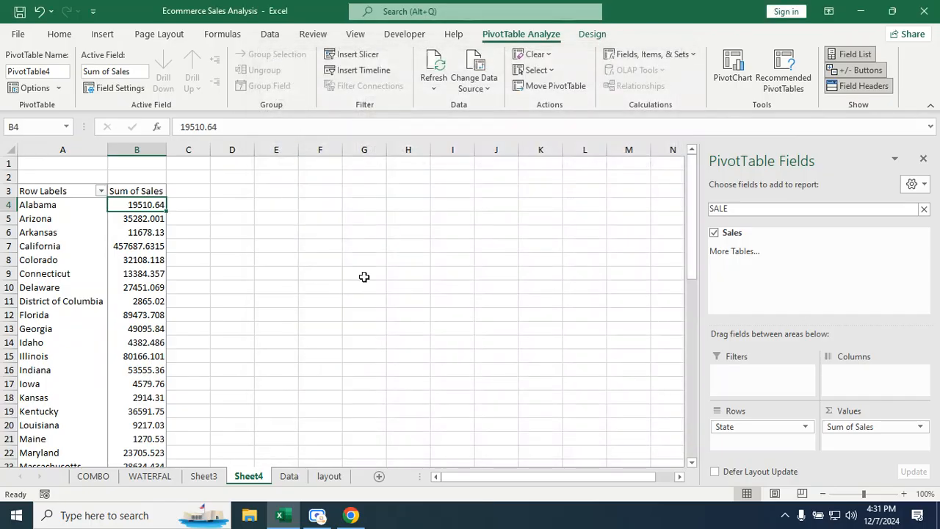
# Enter the headers SATE in cell D3 and SALES in cell E3 beside the state pivot table
pyautogui.click(247, 194)
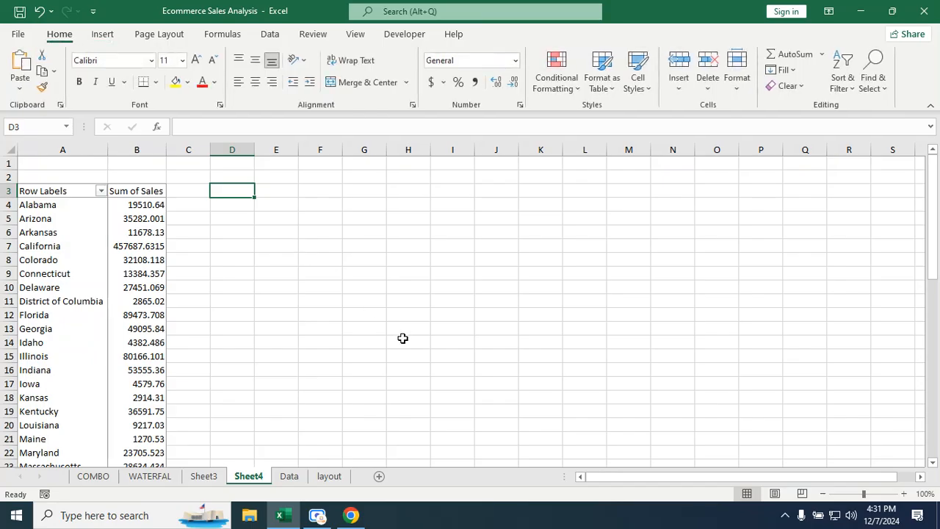
pyautogui.write('SATE')
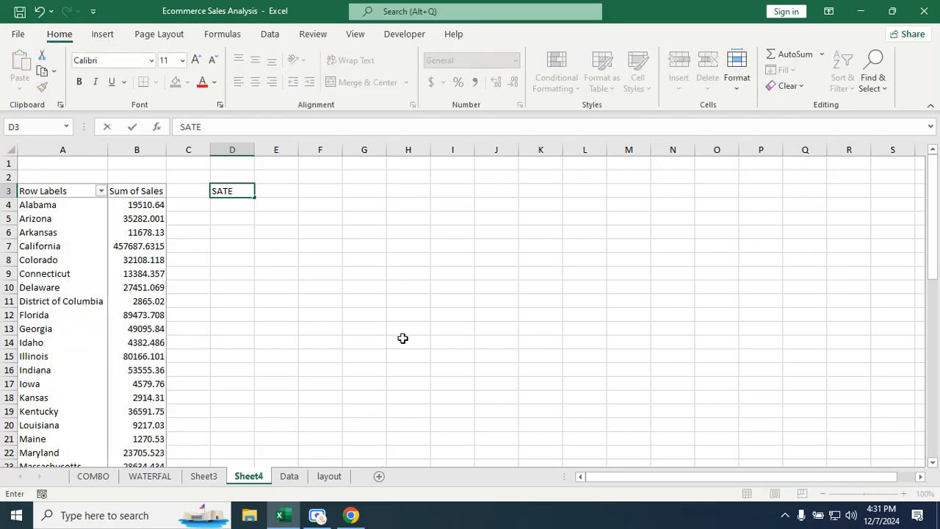
pyautogui.press('Tab')
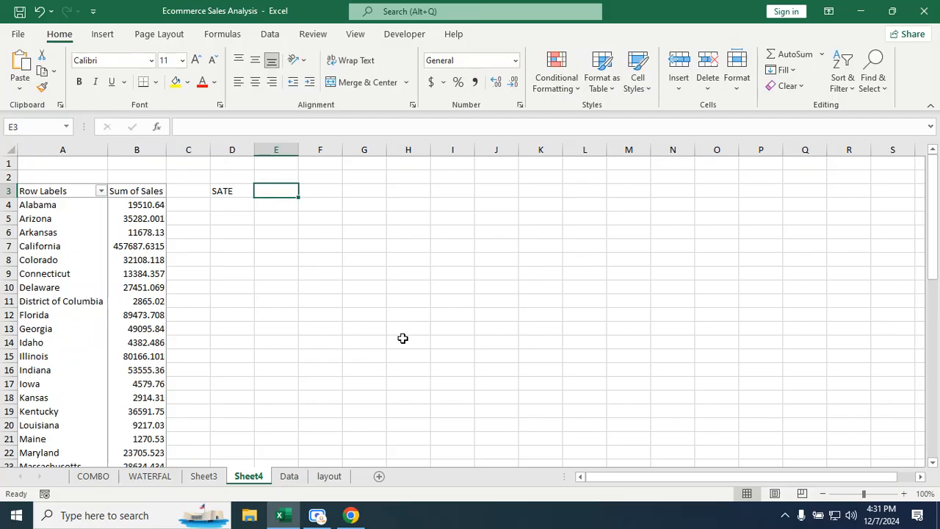
pyautogui.write('SALES')
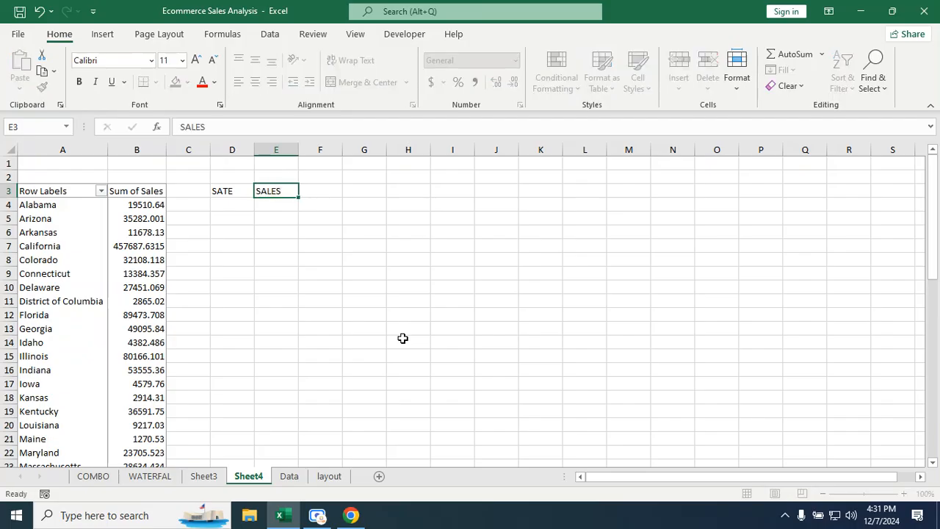
pyautogui.press('Return')
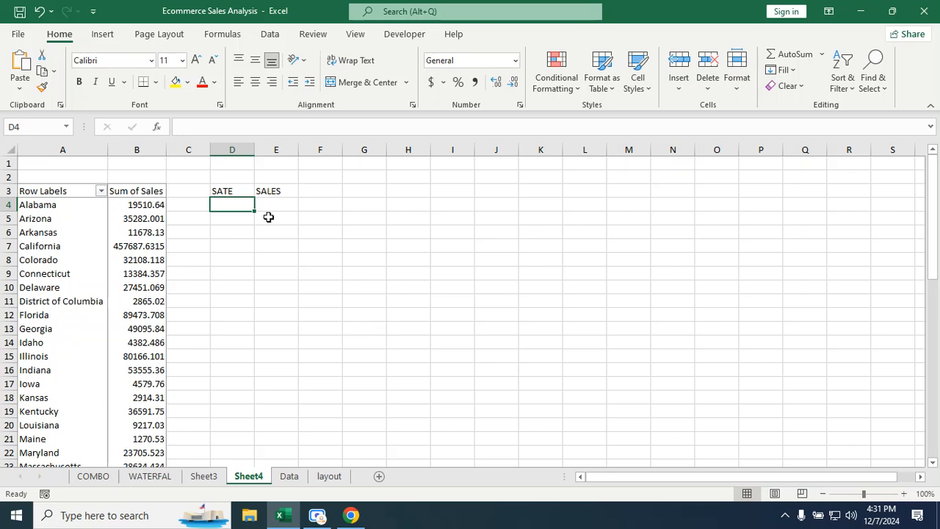
# Link cell D4 to A4, fill the formula down through Wyoming in row 52, and fit column D's width to its contents
pyautogui.write('=')
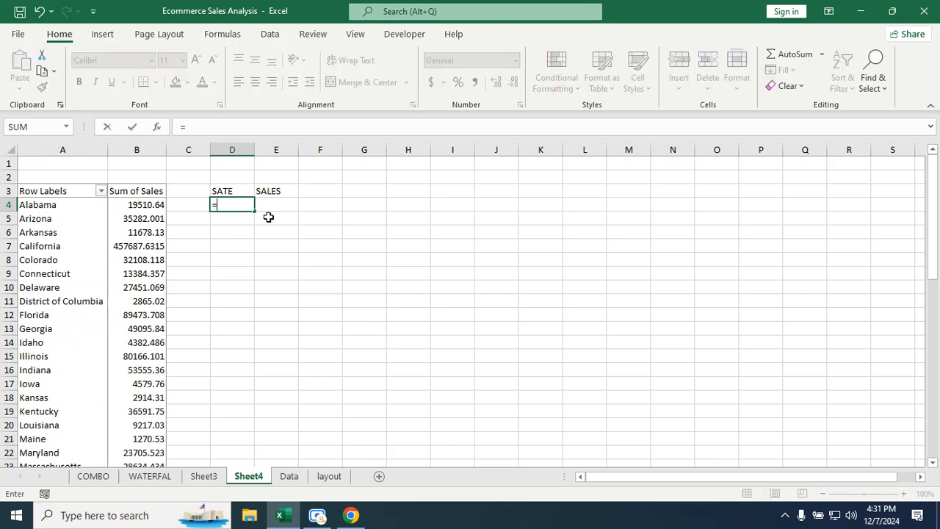
pyautogui.click(33, 206)
pyautogui.press('Return')
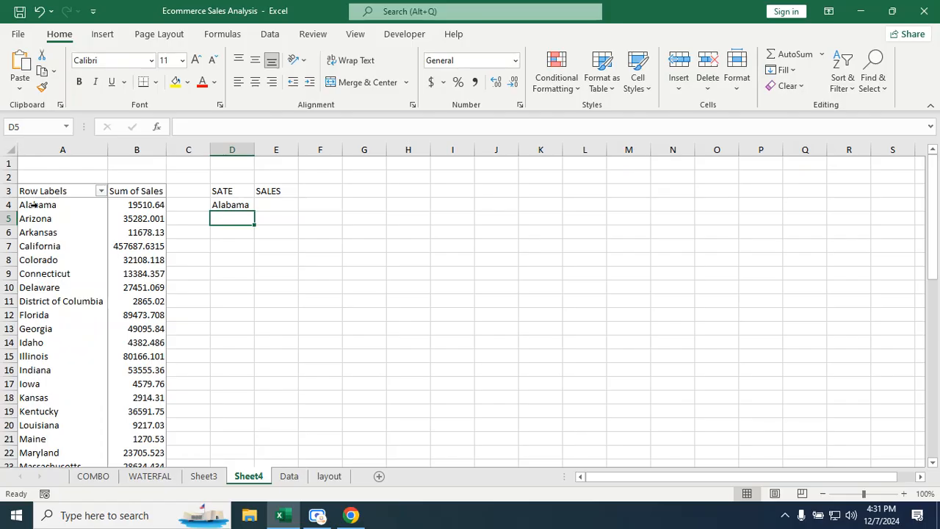
pyautogui.click(222, 208)
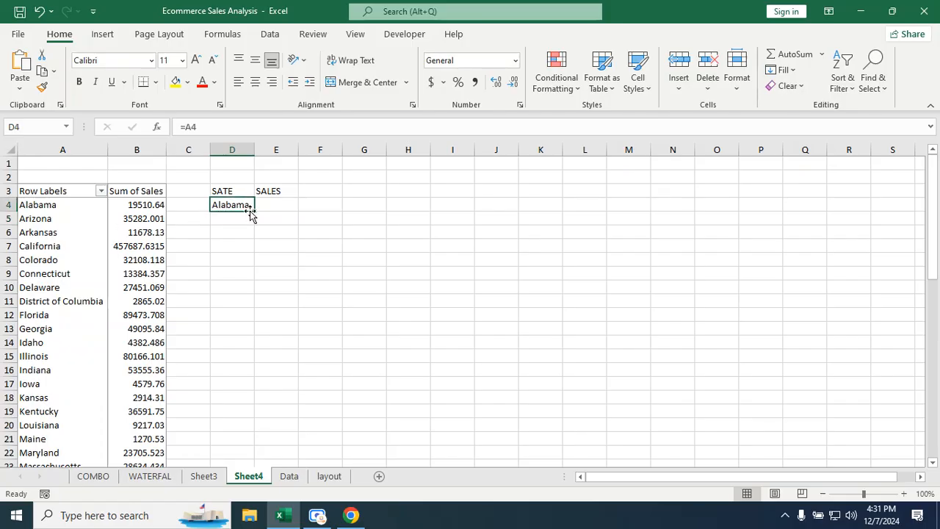
pyautogui.moveTo(253, 210); pyautogui.dragTo(256, 404)
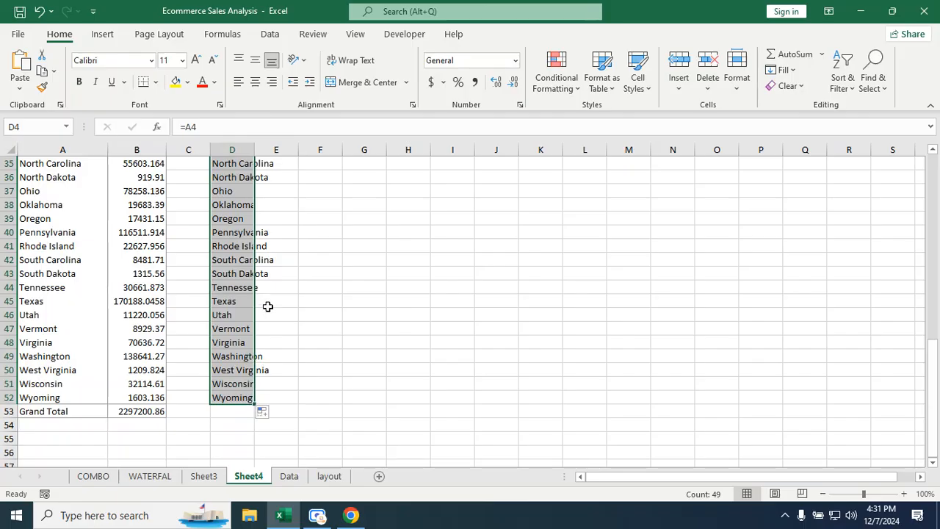
pyautogui.scroll(12, 266, 307)
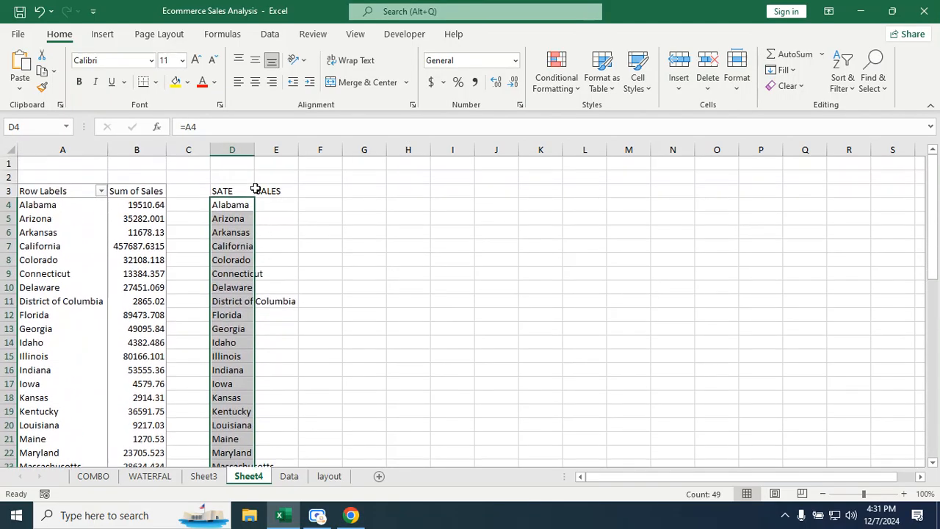
pyautogui.doubleClick(254, 153)
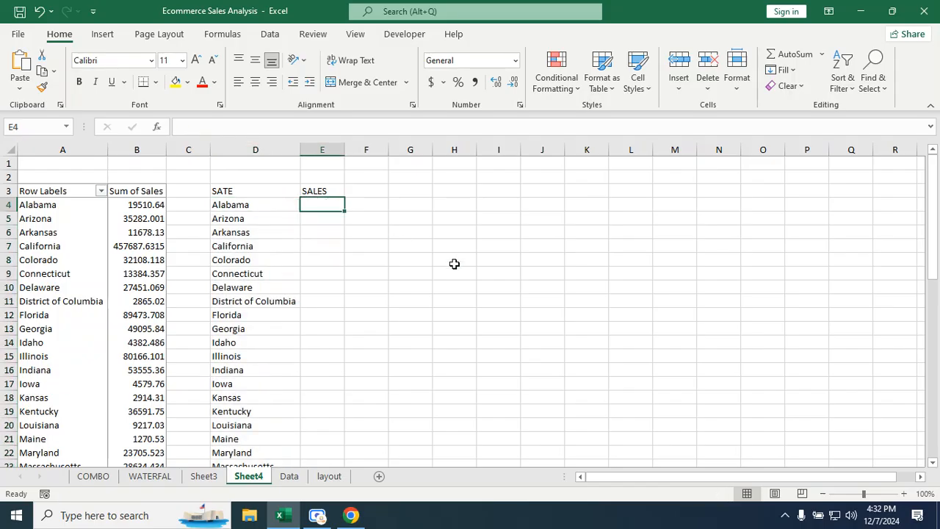
# Reference Alabama's Sum of Sales from the pivot table in cell E4
pyautogui.write('=')
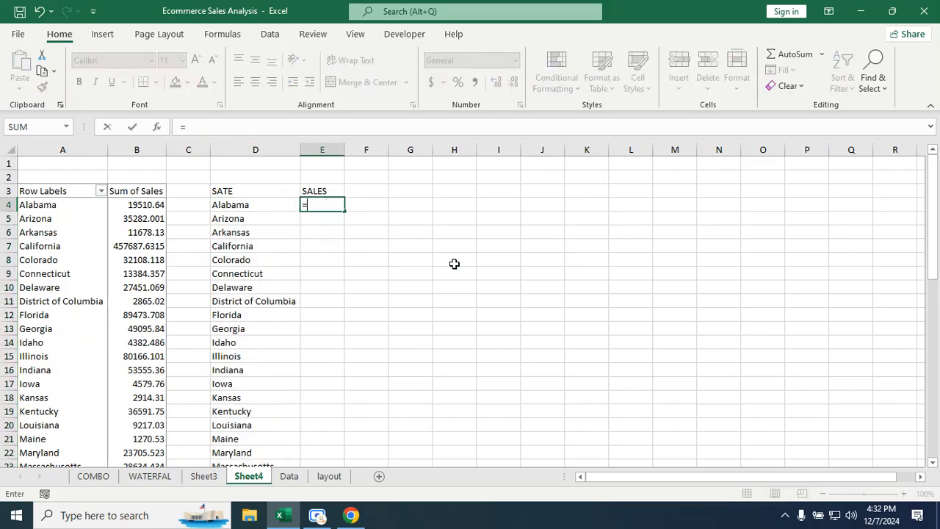
pyautogui.click(153, 208)
pyautogui.press('Return')
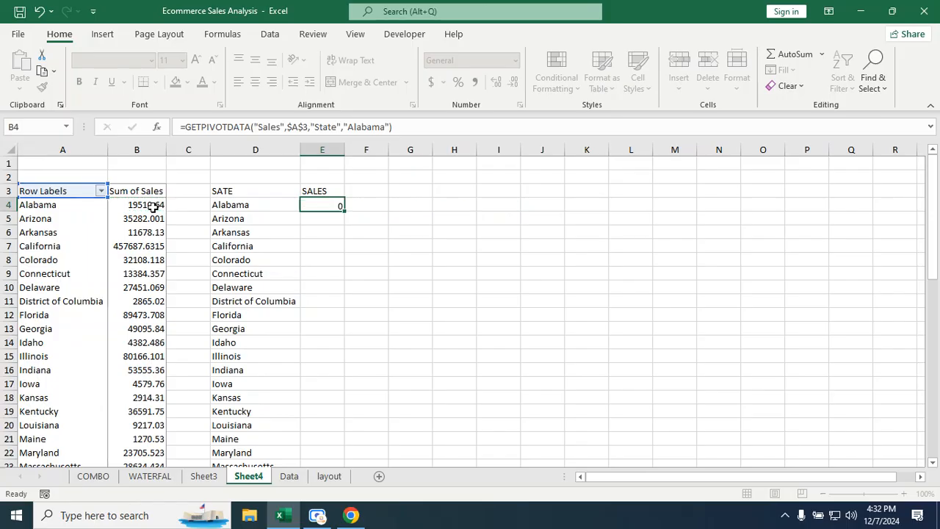
# Replace the hard-coded "Alabama" in E4's GETPIVOTDATA formula with a reference to cell A4
pyautogui.click(325, 208)
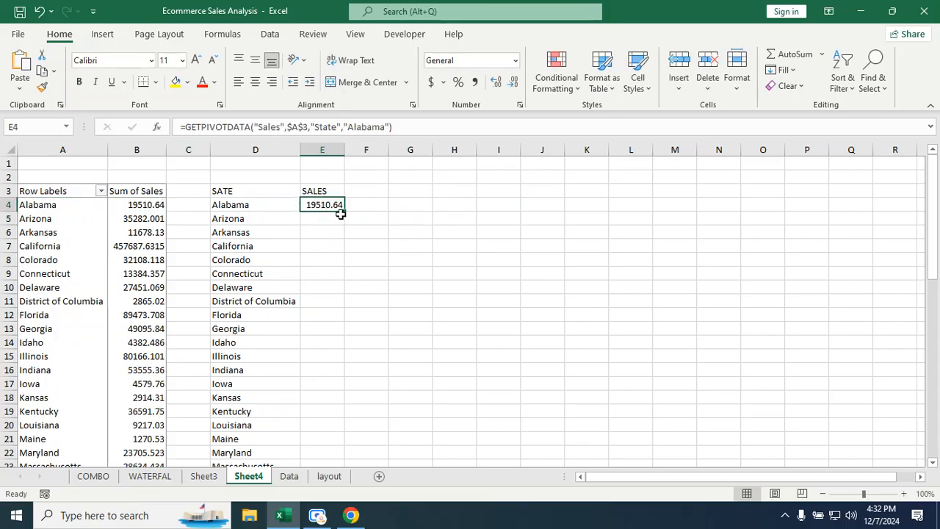
pyautogui.click(385, 126)
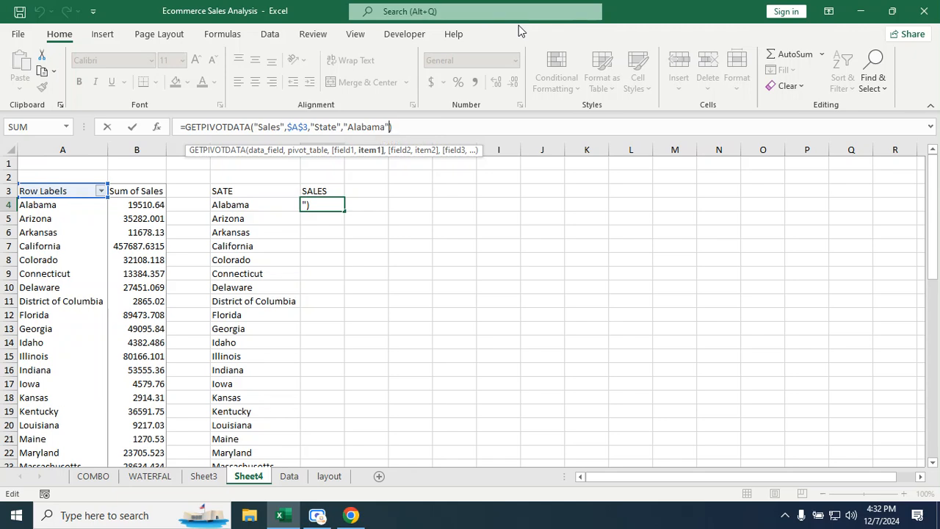
pyautogui.press('BackSpace')
pyautogui.press('BackSpace')
pyautogui.press('BackSpace')
pyautogui.press('BackSpace')
pyautogui.press('BackSpace')
pyautogui.press('BackSpace')
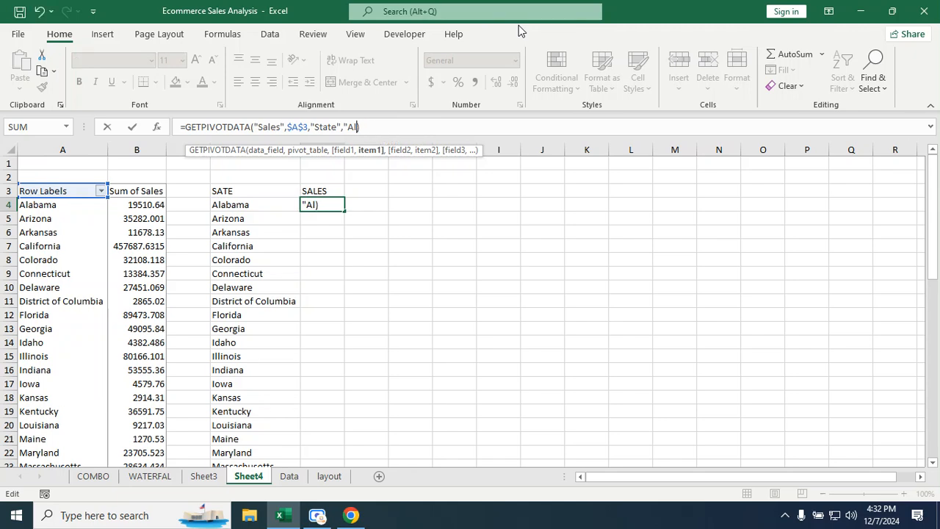
pyautogui.press('BackSpace')
pyautogui.press('BackSpace')
pyautogui.click(36, 207)
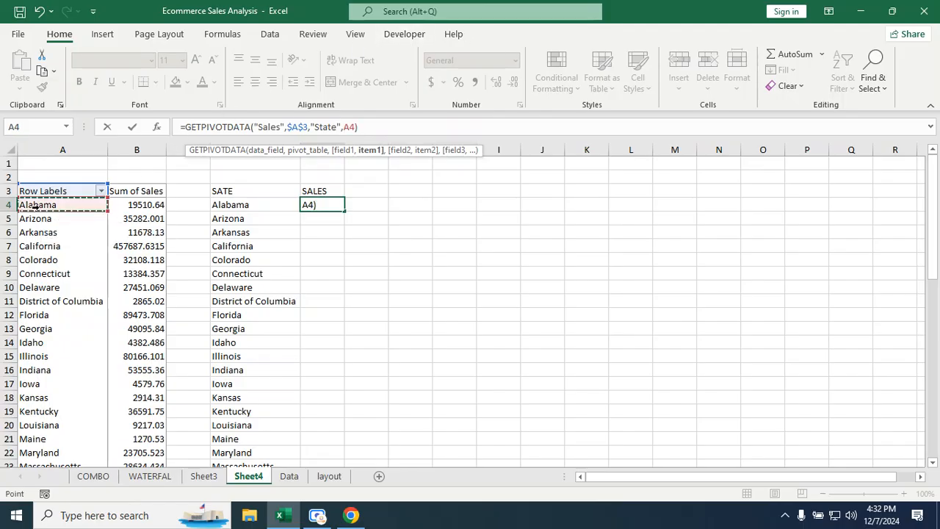
pyautogui.press('Return')
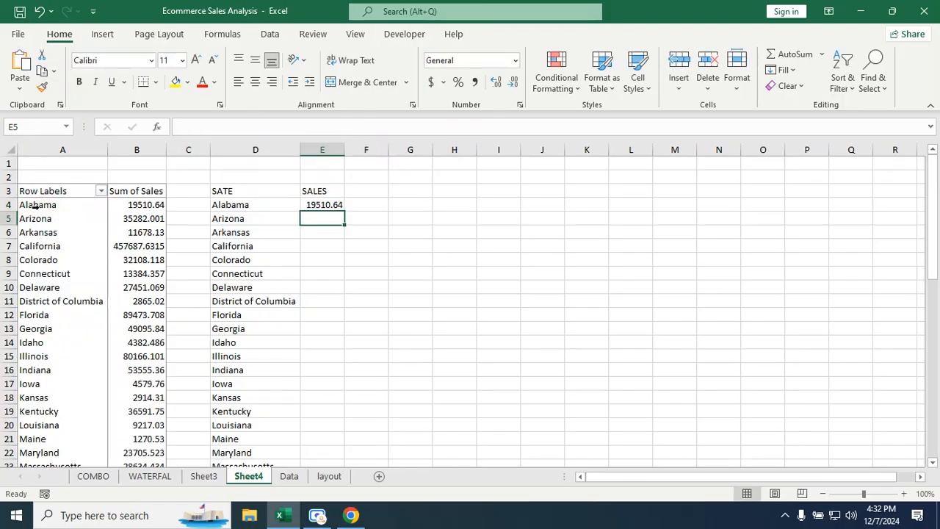
# Fill the GETPIVOTDATA formula from E4 down the SALES column to row 53
pyautogui.click(333, 205)
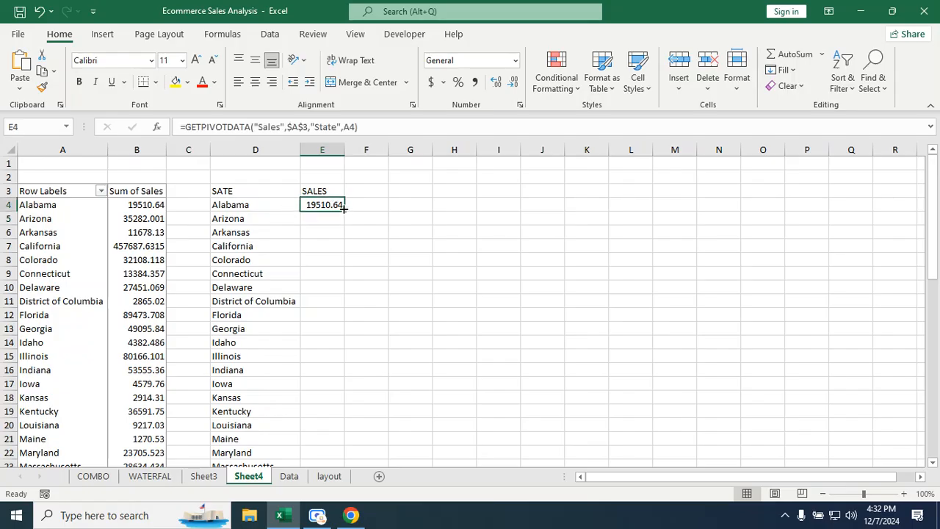
pyautogui.moveTo(345, 209); pyautogui.dragTo(348, 444)
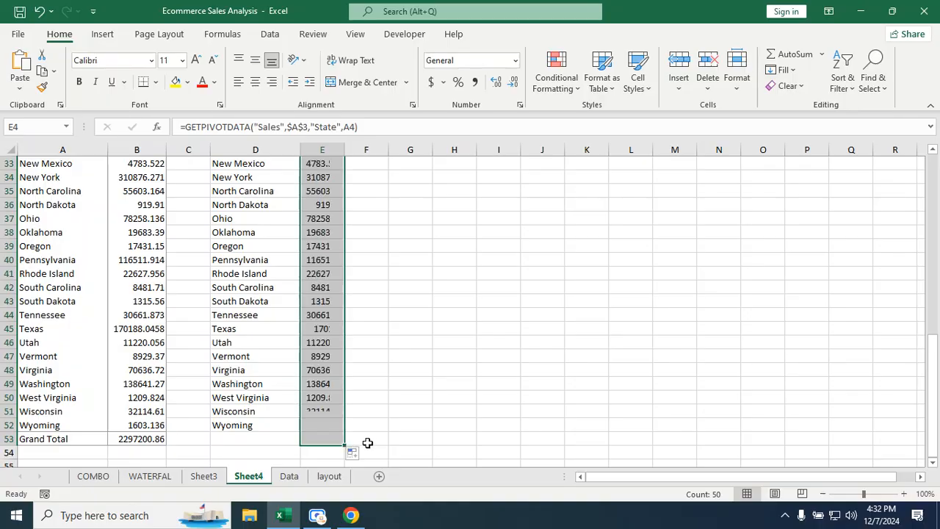
pyautogui.scroll(4, 365, 265)
pyautogui.scroll(-6, 362, 271)
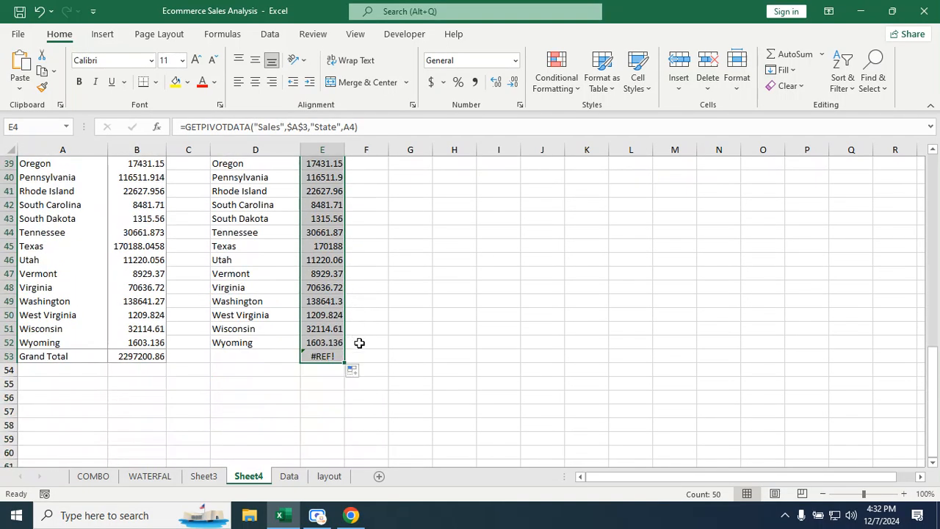
# Replace the formula in cell E53 with a link to the pivot table's grand total in B53
pyautogui.click(355, 358)
pyautogui.click(309, 359)
pyautogui.doubleClick(309, 358)
pyautogui.press('Escape')
pyautogui.write('=')
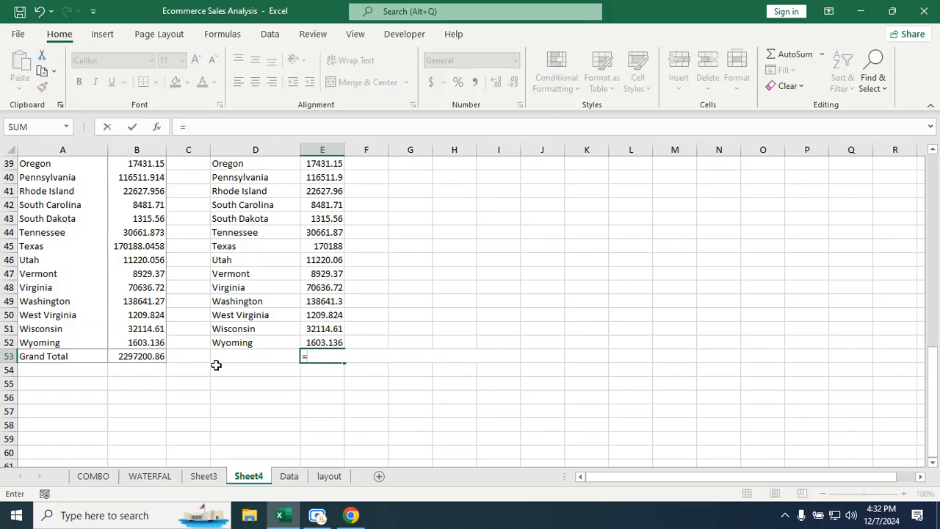
pyautogui.click(137, 357)
pyautogui.press('Return')
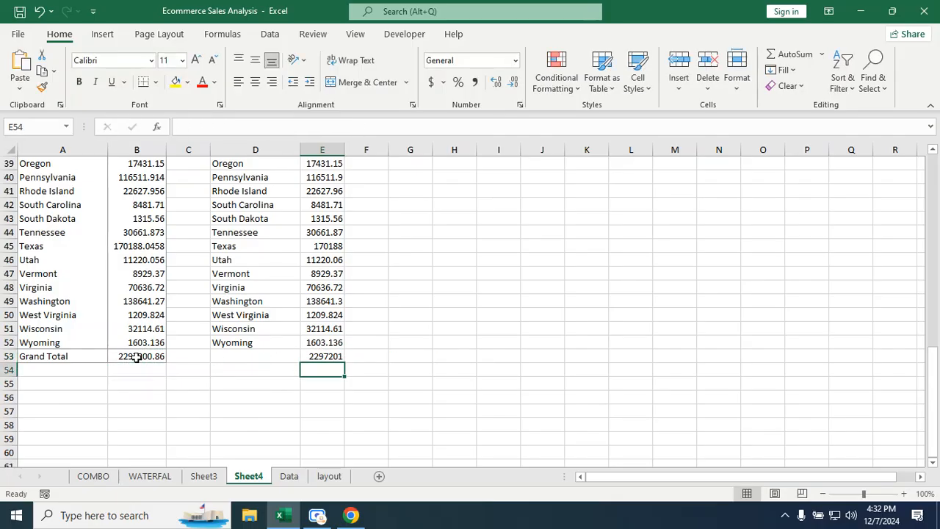
# Label cell D53 as GRAND TOTAL
pyautogui.click(243, 357)
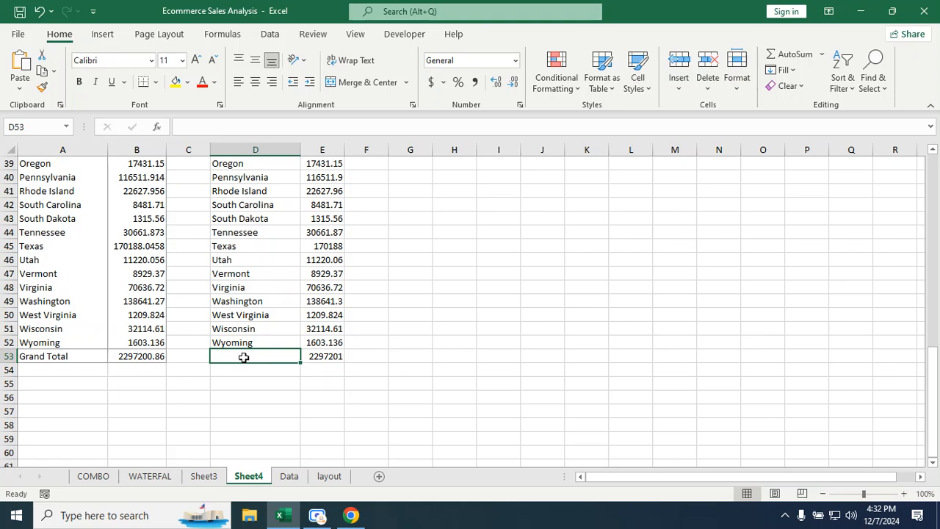
pyautogui.write('G')
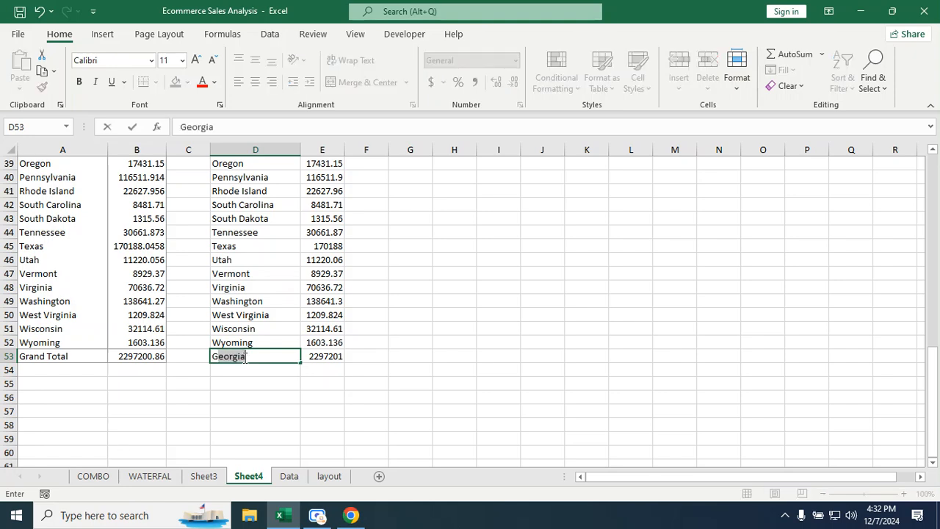
pyautogui.write('.AND TOTAL')
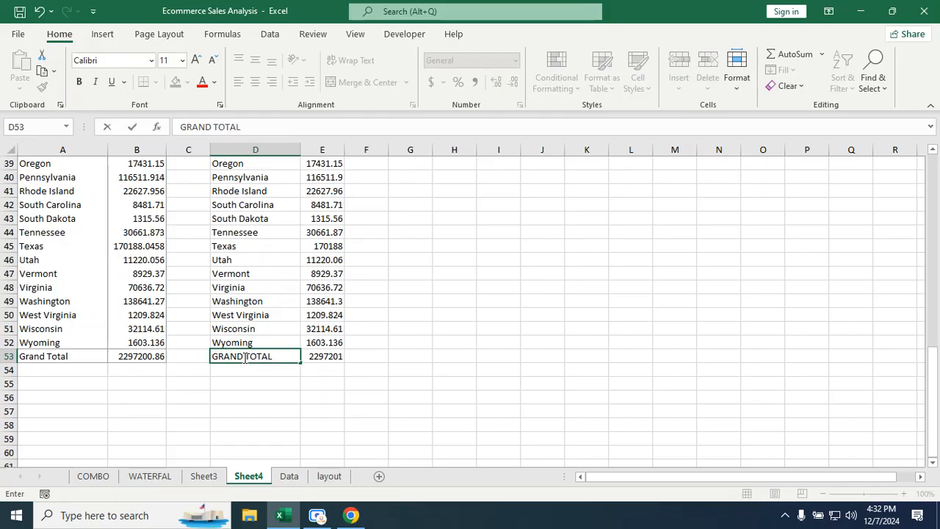
pyautogui.press('Return')
# Insert a Filled Map chart from the state and sales values in D4:E52, and accept sending the map data to Bing
pyautogui.scroll(13, 242, 357)
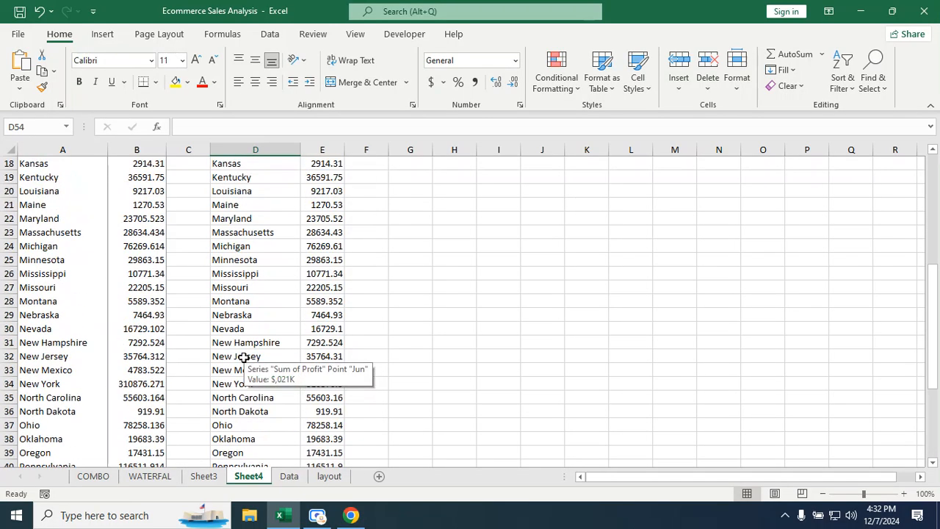
pyautogui.moveTo(241, 204); pyautogui.dragTo(334, 420)
pyautogui.scroll(11, 336, 371)
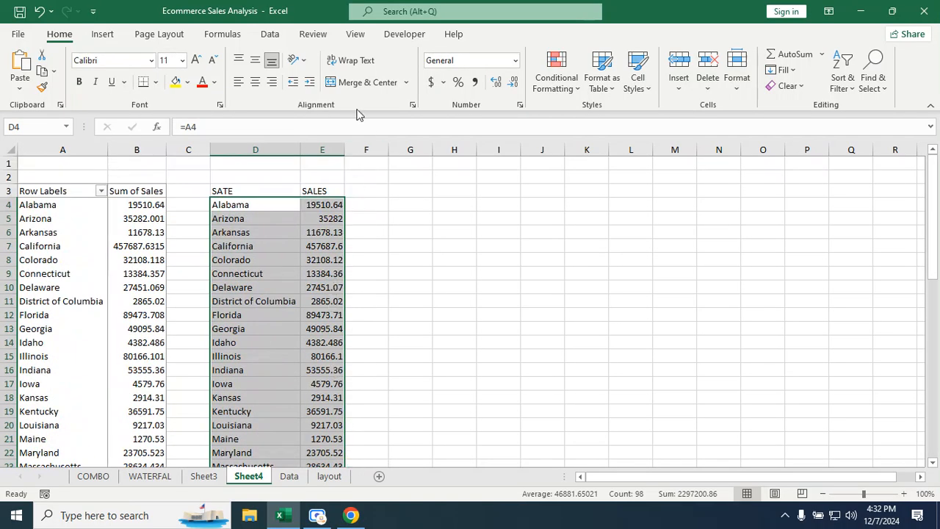
pyautogui.click(103, 36)
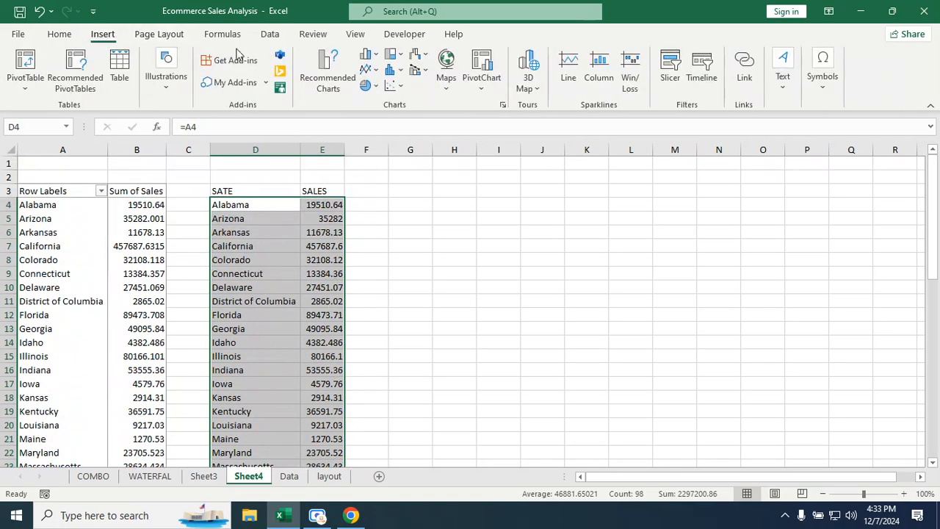
pyautogui.click(447, 91)
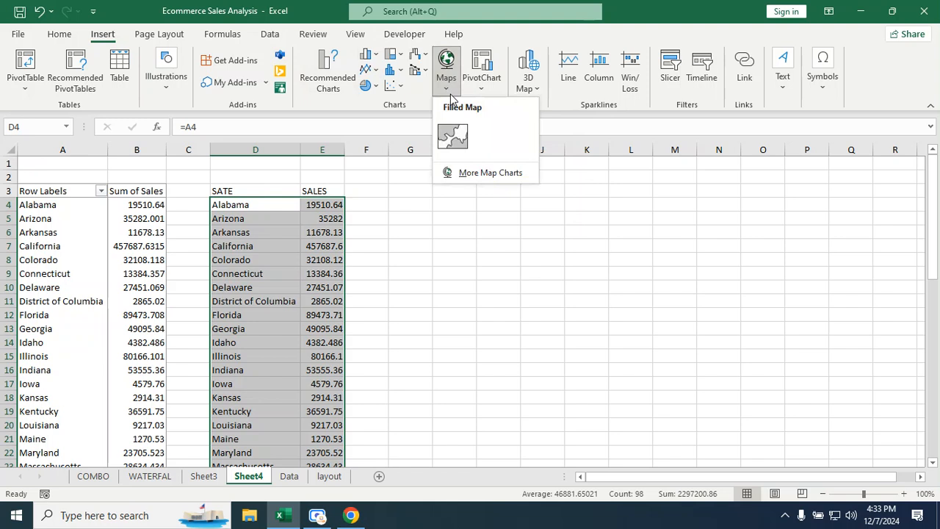
pyautogui.click(453, 136)
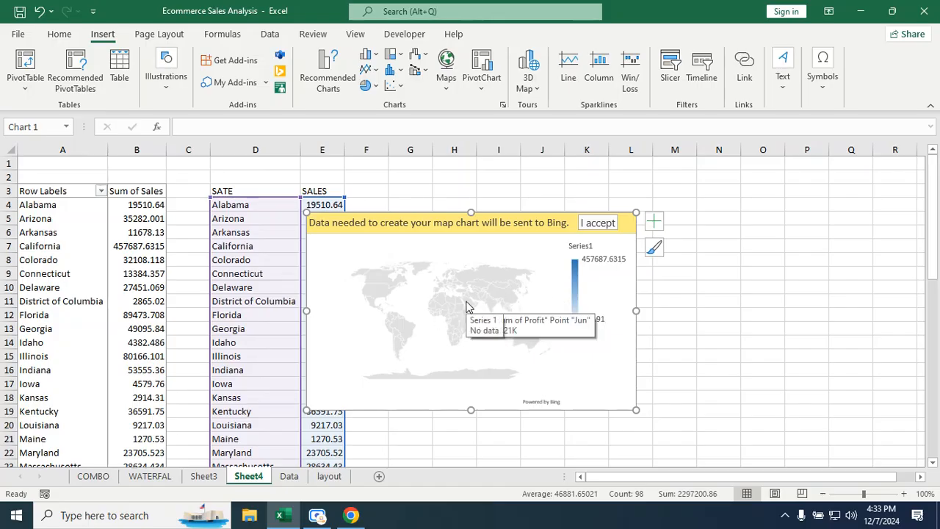
pyautogui.click(598, 223)
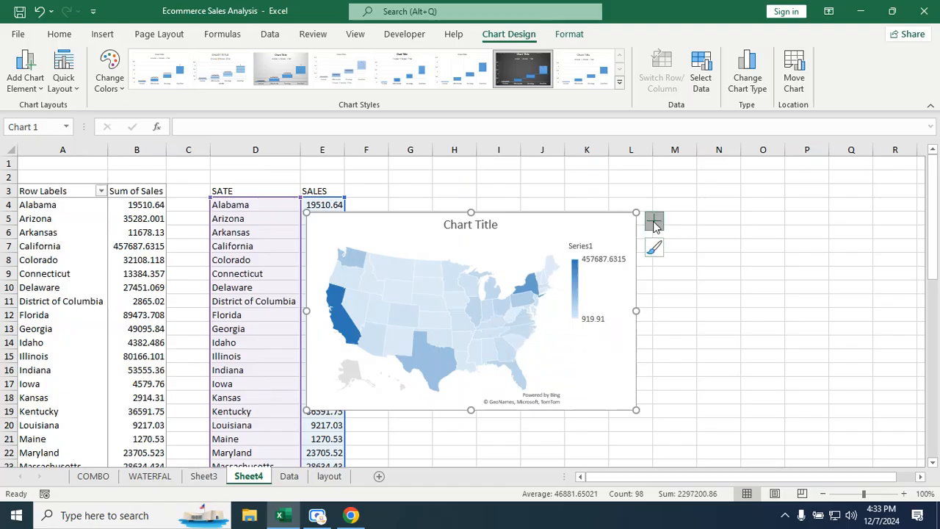
# Remove the chart title and legend from the map chart
pyautogui.click(654, 220)
pyautogui.click(688, 238)
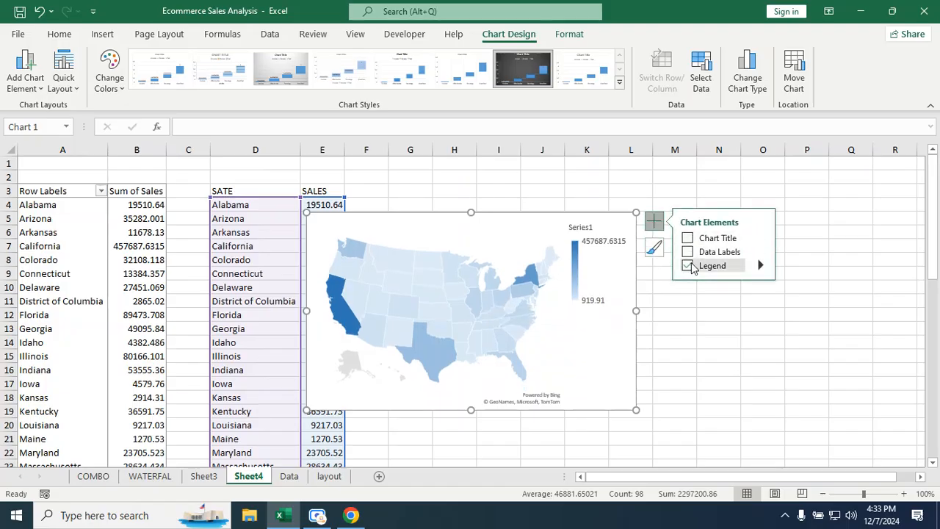
pyautogui.click(687, 265)
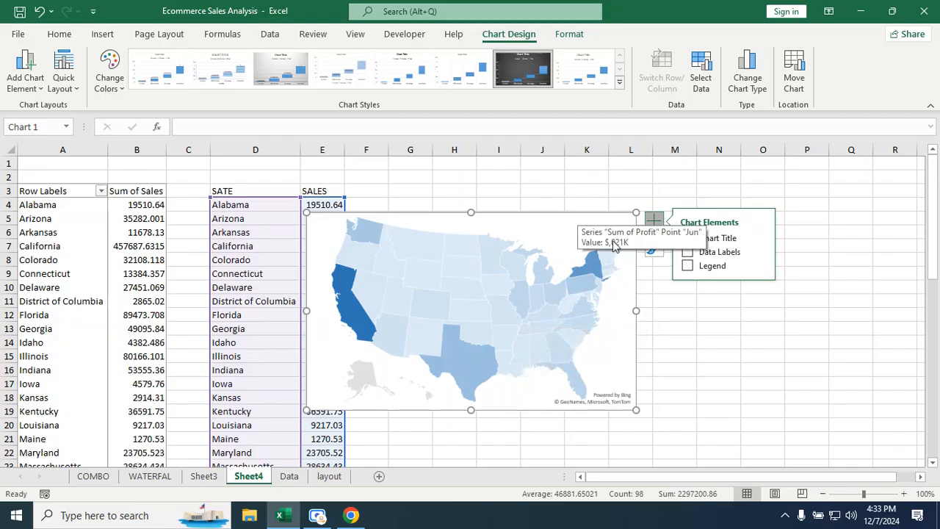
# Move the map chart clear of the SALES column so that it starts at column G
pyautogui.click(705, 330)
pyautogui.click(544, 230)
pyautogui.moveTo(557, 215); pyautogui.dragTo(639, 200)
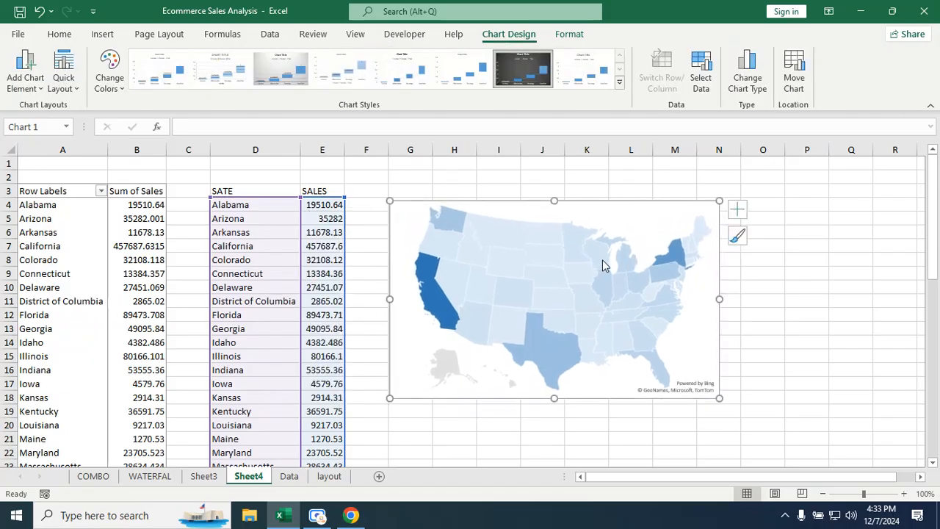
# Copy the map chart from Sheet4 and paste it into the layout sheet
pyautogui.click(52, 35)
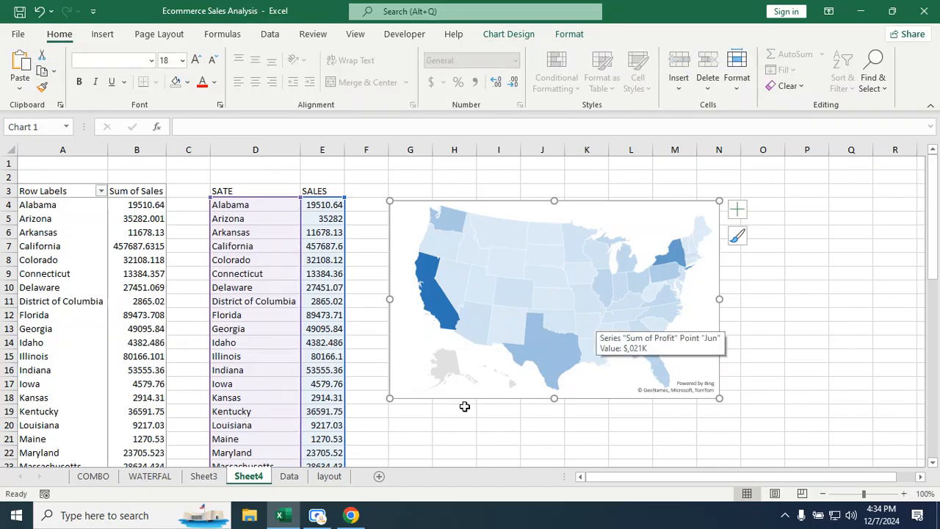
pyautogui.click(330, 476)
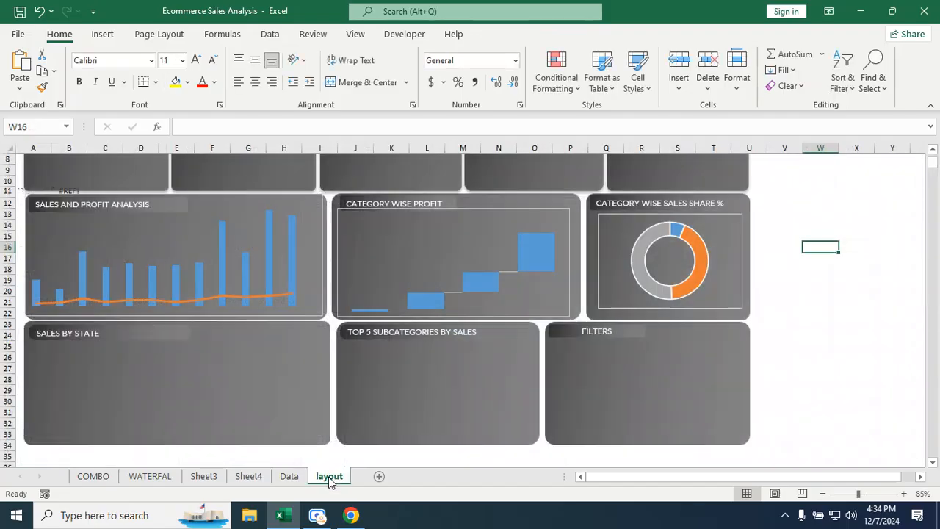
pyautogui.click(196, 380)
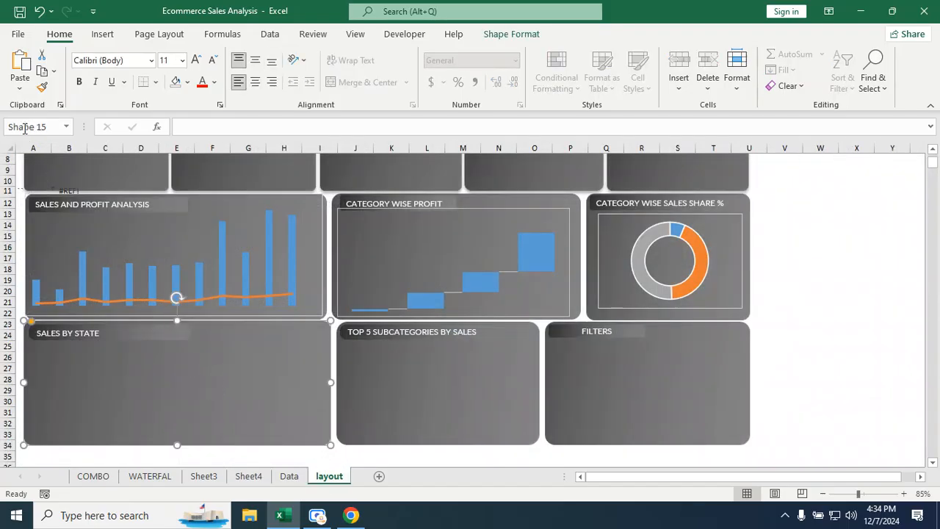
pyautogui.click(21, 66)
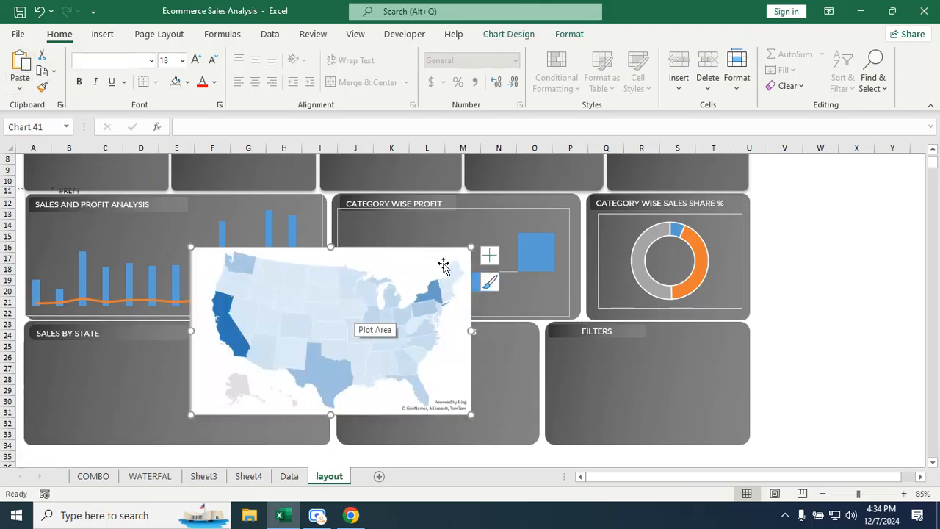
# Shrink the pasted map chart and move it onto the SALES BY STATE card
pyautogui.moveTo(471, 247); pyautogui.dragTo(397, 308)
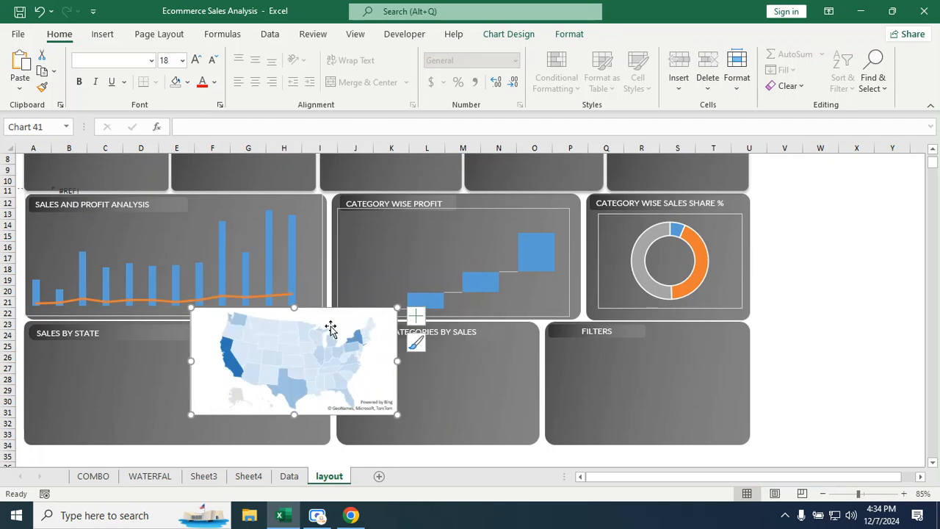
pyautogui.click(327, 329)
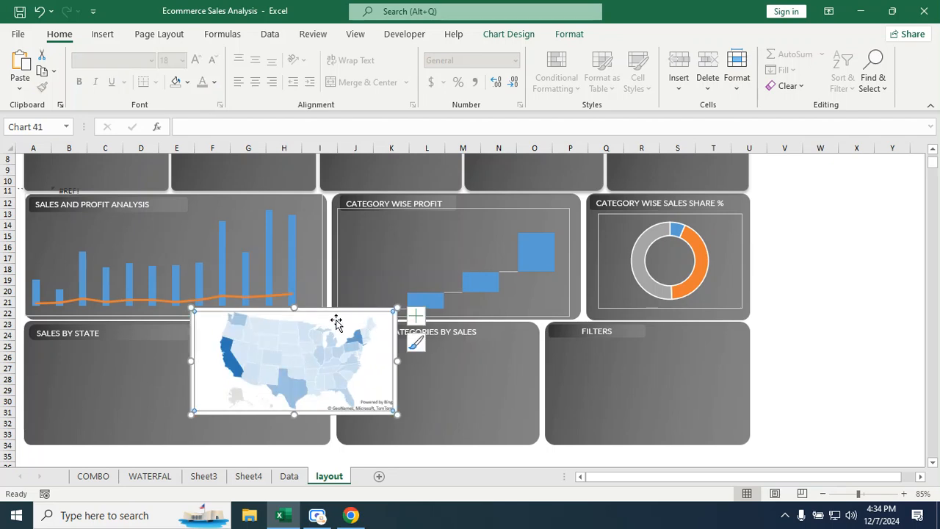
pyautogui.click(833, 298)
pyautogui.click(197, 411)
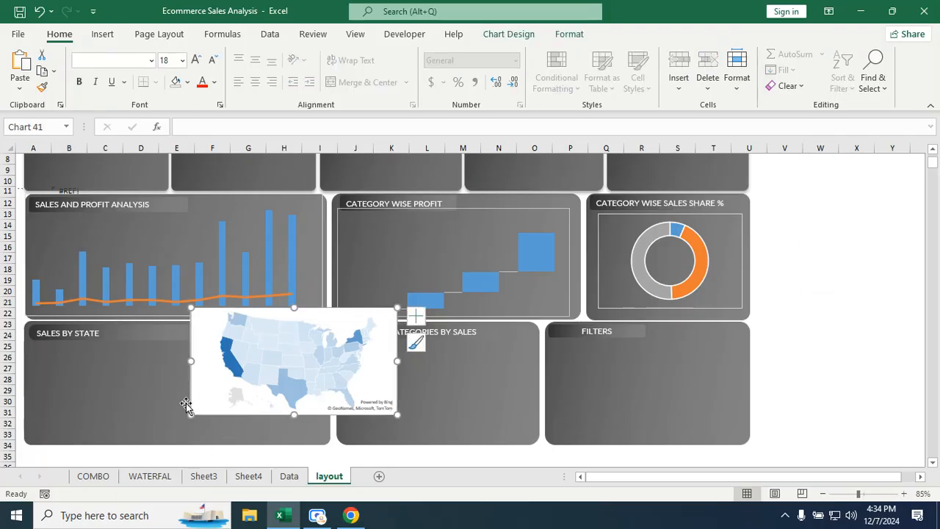
pyautogui.moveTo(191, 387); pyautogui.dragTo(47, 420)
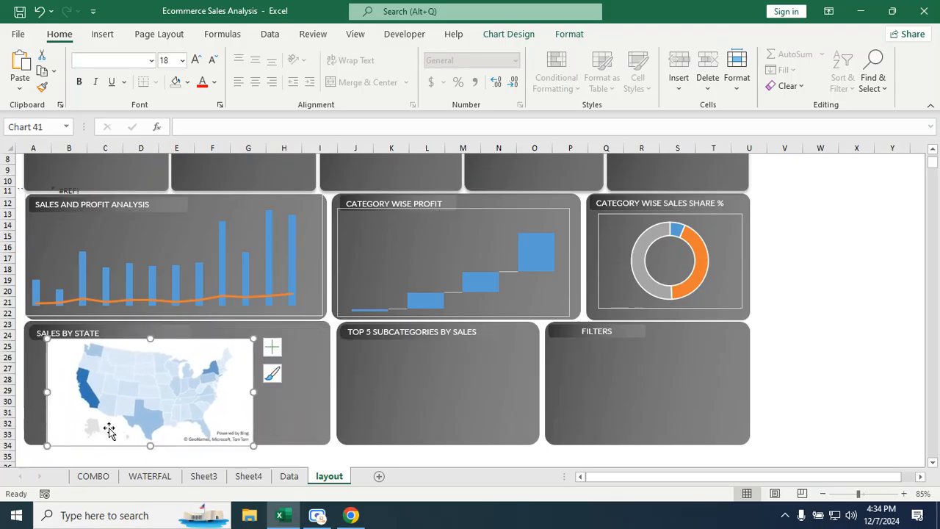
# Widen the map chart on both sides and trim its height so it fits inside the SALES BY STATE card
pyautogui.scroll(-1, 110, 426)
pyautogui.moveTo(251, 357); pyautogui.dragTo(312, 359)
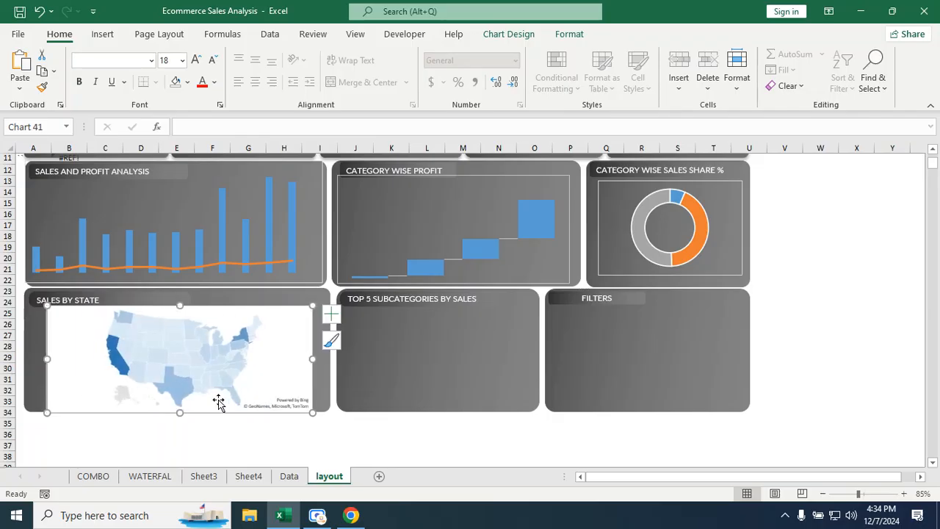
pyautogui.moveTo(47, 358); pyautogui.dragTo(30, 359)
pyautogui.moveTo(172, 413); pyautogui.dragTo(174, 409)
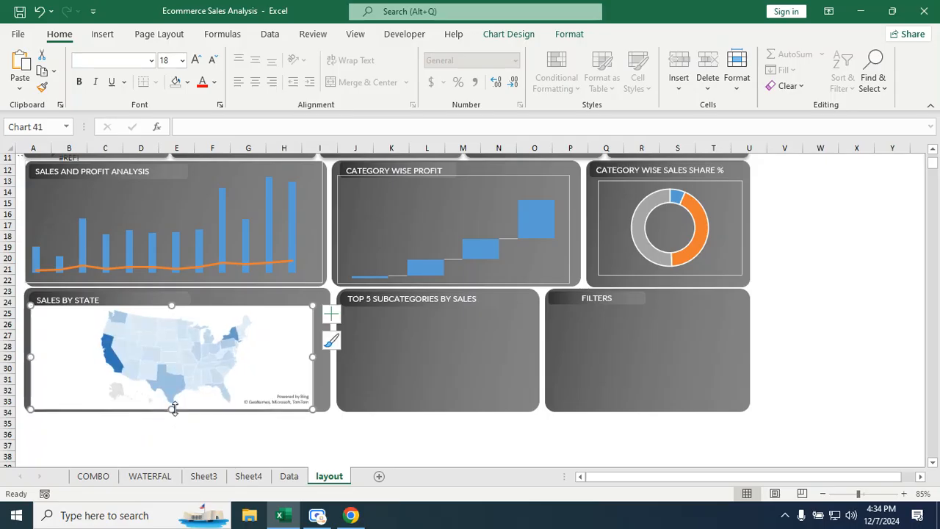
pyautogui.click(421, 440)
# Set the map chart's chart area to No fill so the dark card shows through, and close the formatting pane
pyautogui.click(299, 328)
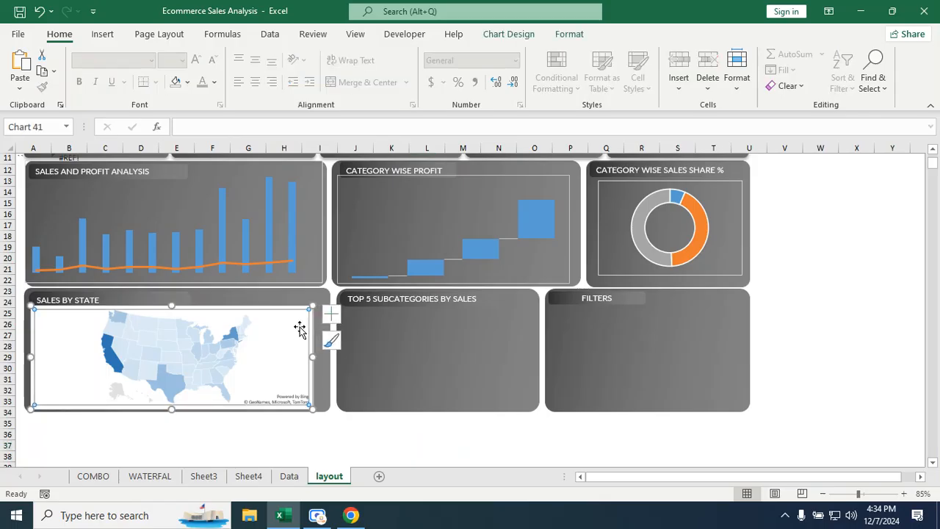
pyautogui.rightClick(300, 328)
pyautogui.click(358, 458)
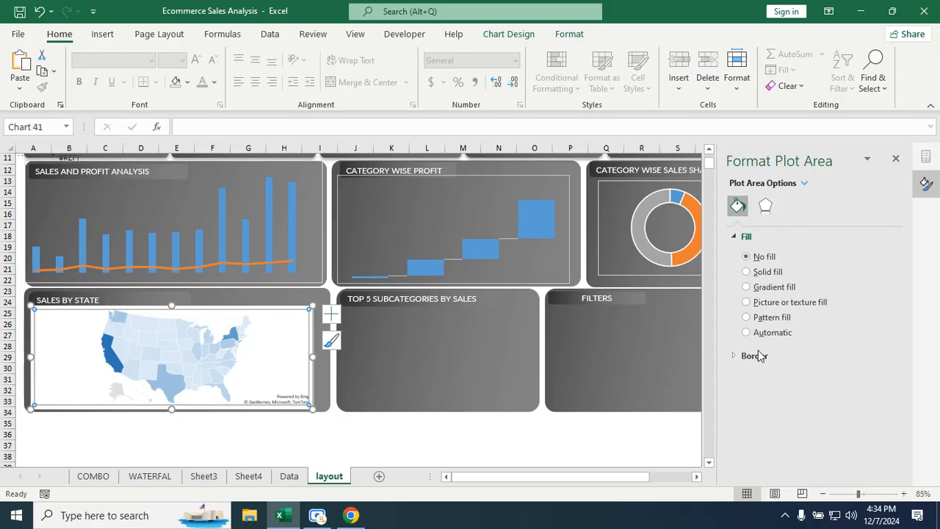
pyautogui.click(597, 455)
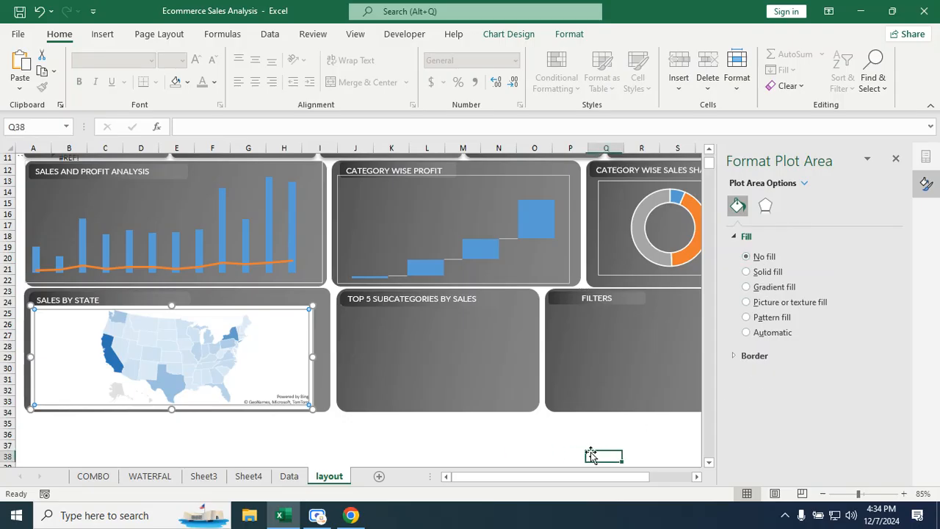
pyautogui.click(312, 304)
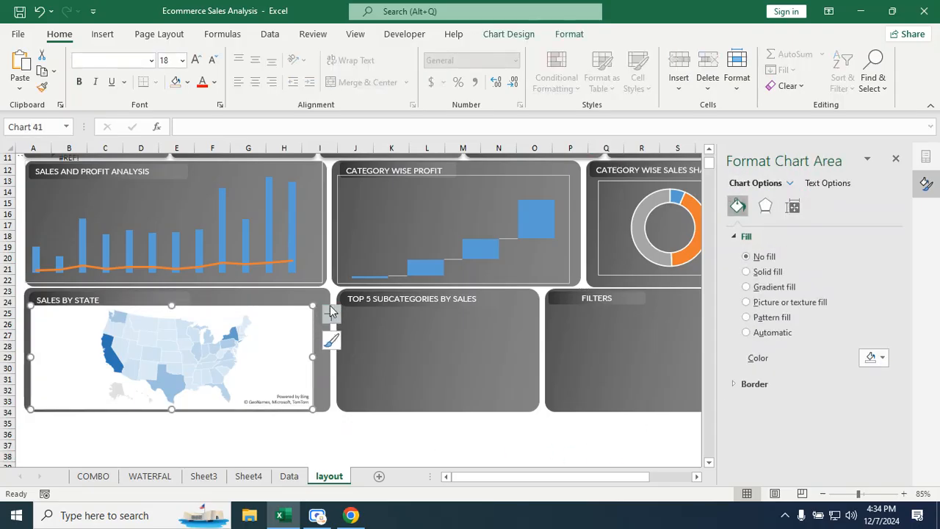
pyautogui.click(764, 257)
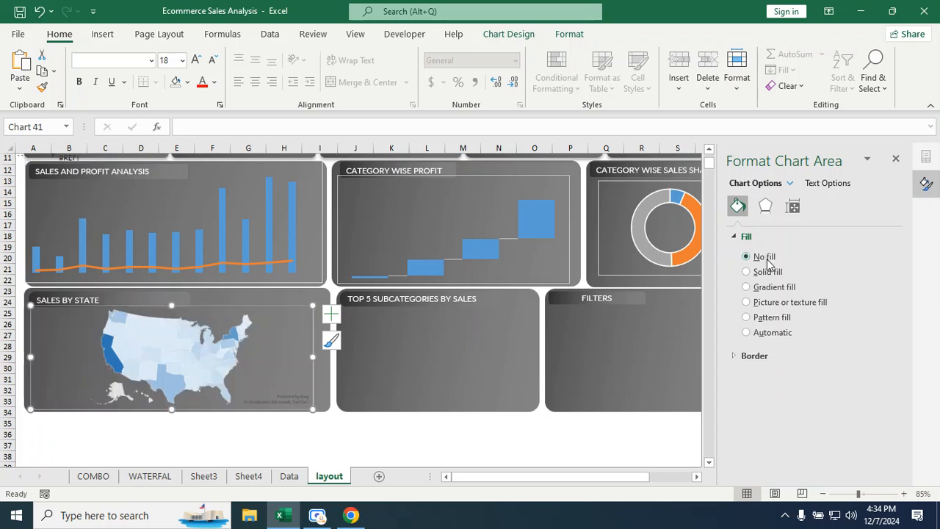
pyautogui.click(551, 446)
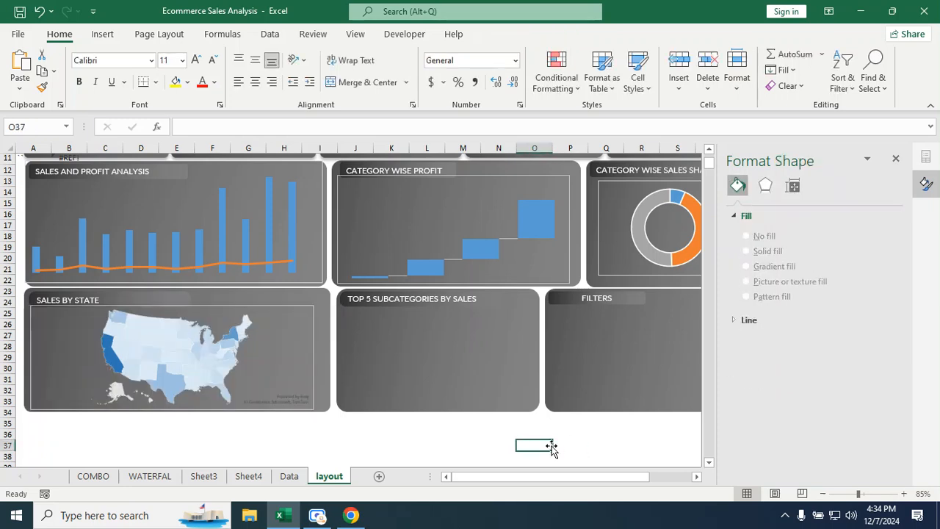
pyautogui.click(896, 158)
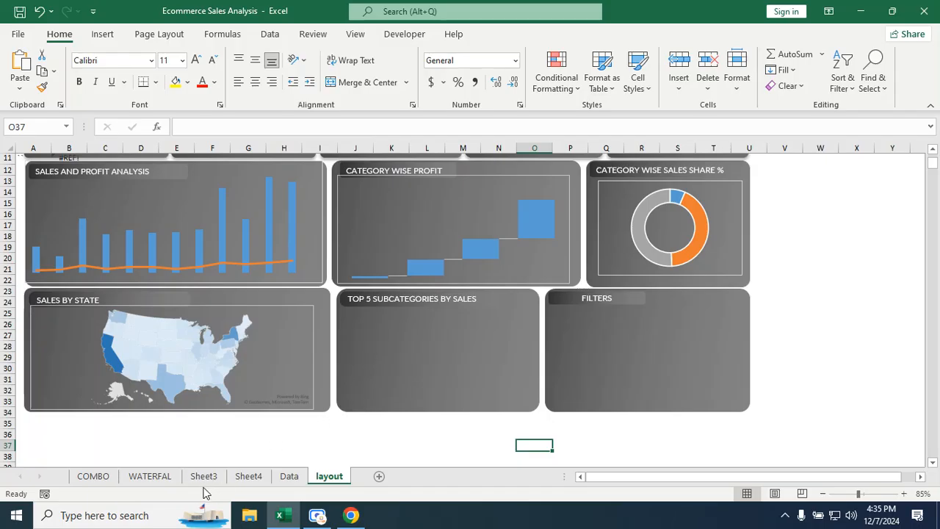
# Create a PivotTable from Table_1 on the Data sheet in a new worksheet
pyautogui.click(287, 477)
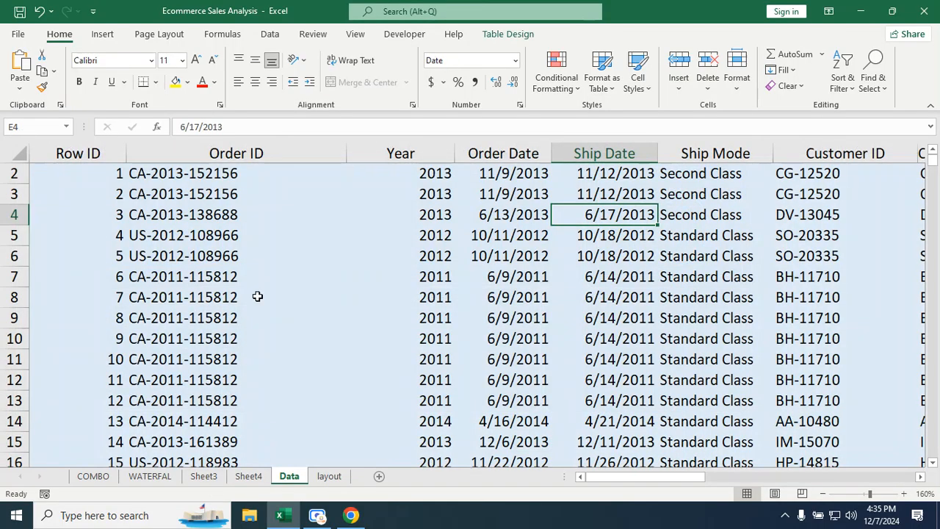
pyautogui.click(180, 210)
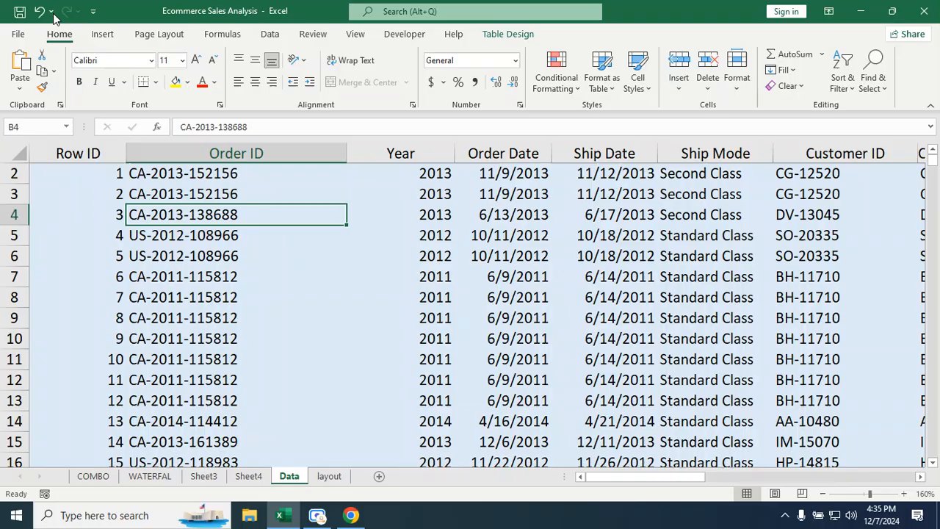
pyautogui.click(102, 34)
pyautogui.click(28, 89)
pyautogui.click(57, 109)
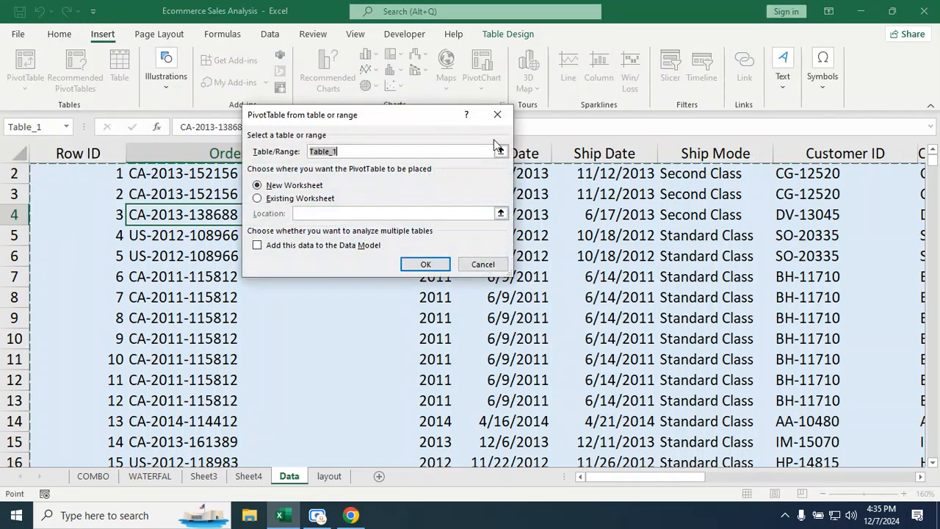
pyautogui.click(407, 264)
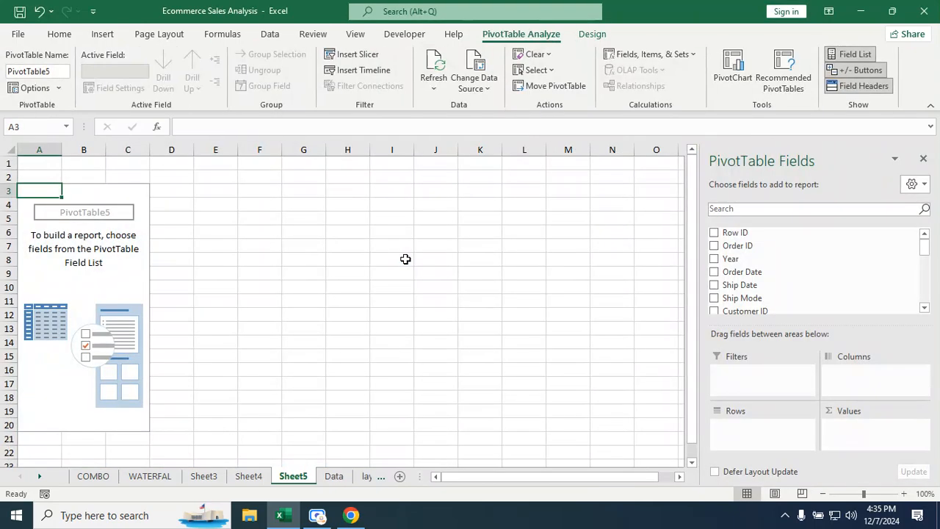
# Add Sub-Category to the PivotTable's rows and Profit to its values
pyautogui.click(738, 211)
pyautogui.write('SU')
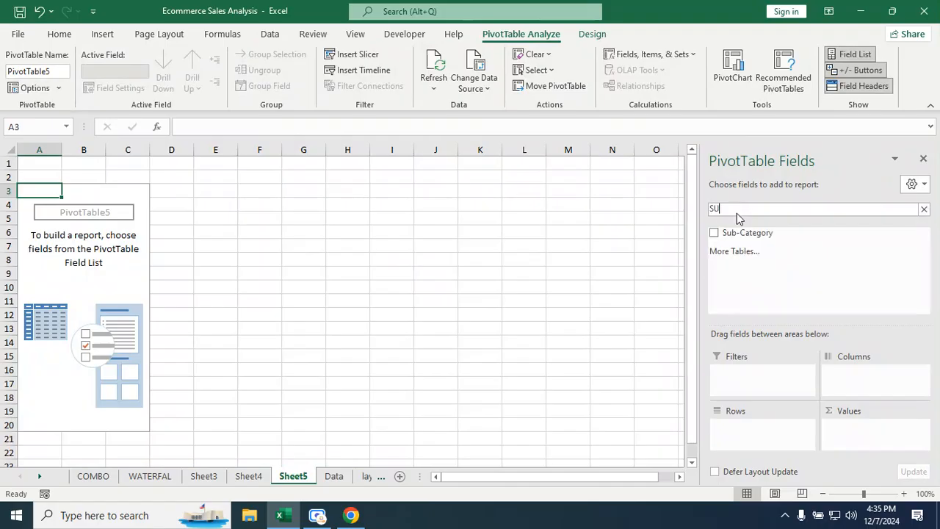
pyautogui.click(715, 233)
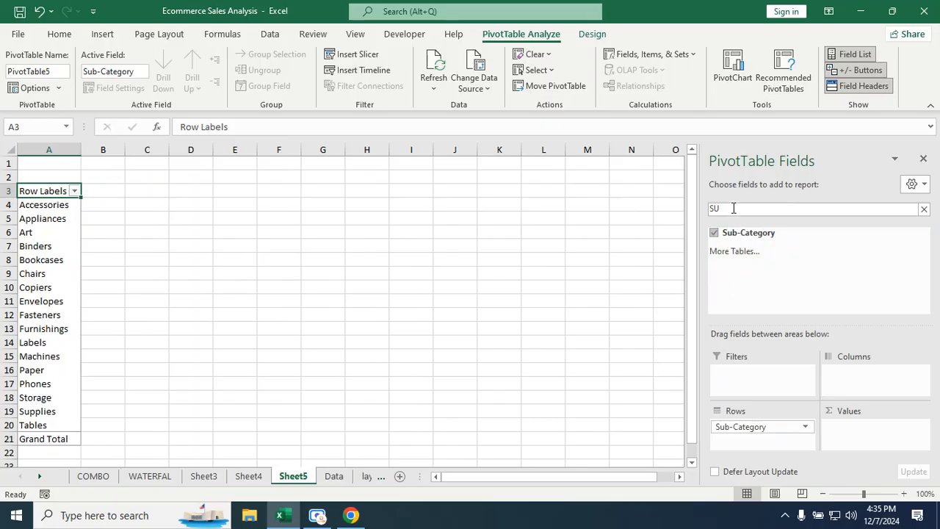
pyautogui.press('BackSpace')
pyautogui.press('BackSpace')
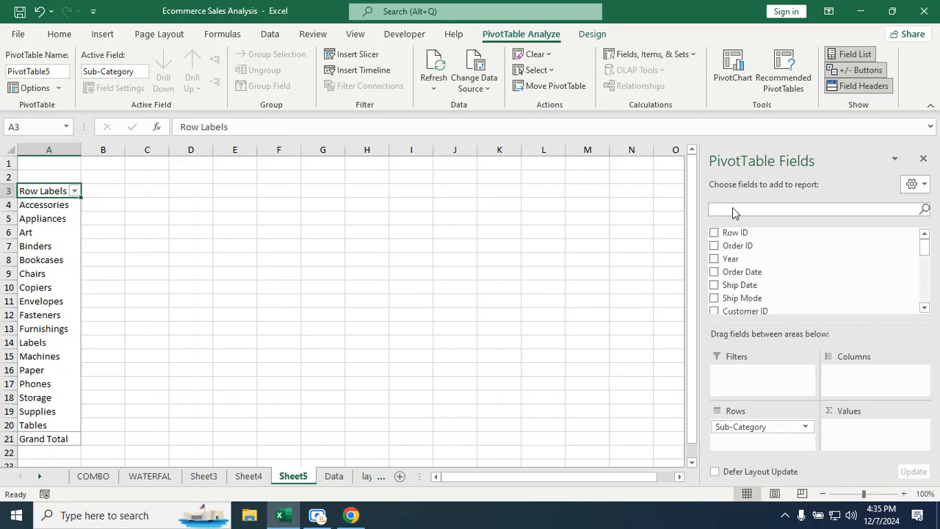
pyautogui.write('PR')
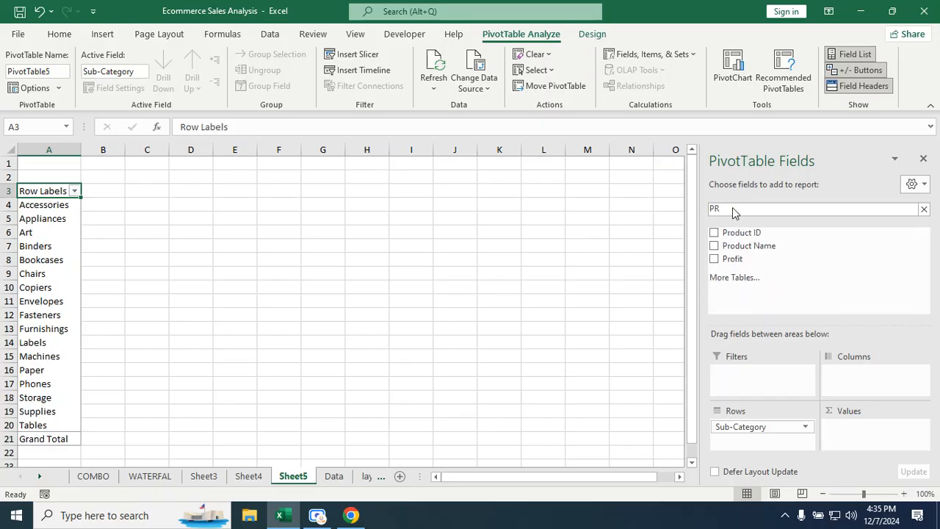
pyautogui.click(714, 259)
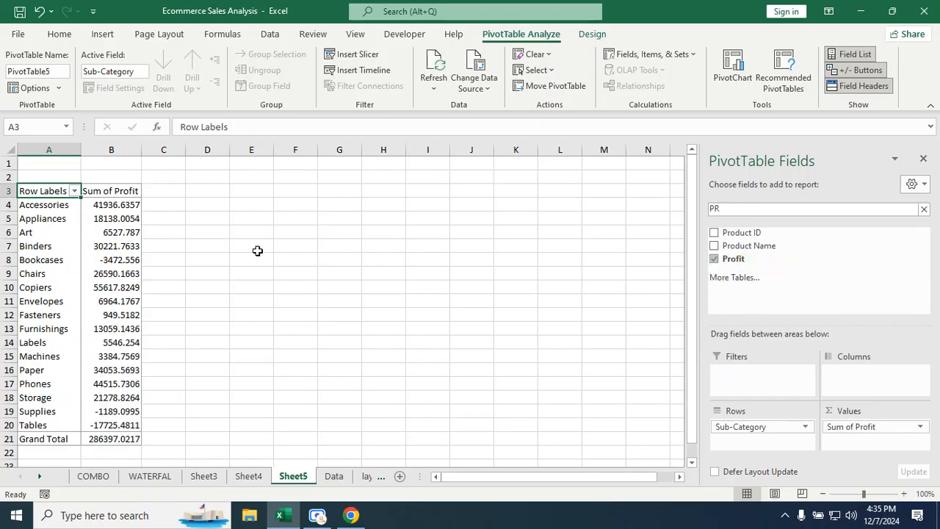
# Sort the sub-categories by Sum of Profit from largest to smallest
pyautogui.click(134, 205)
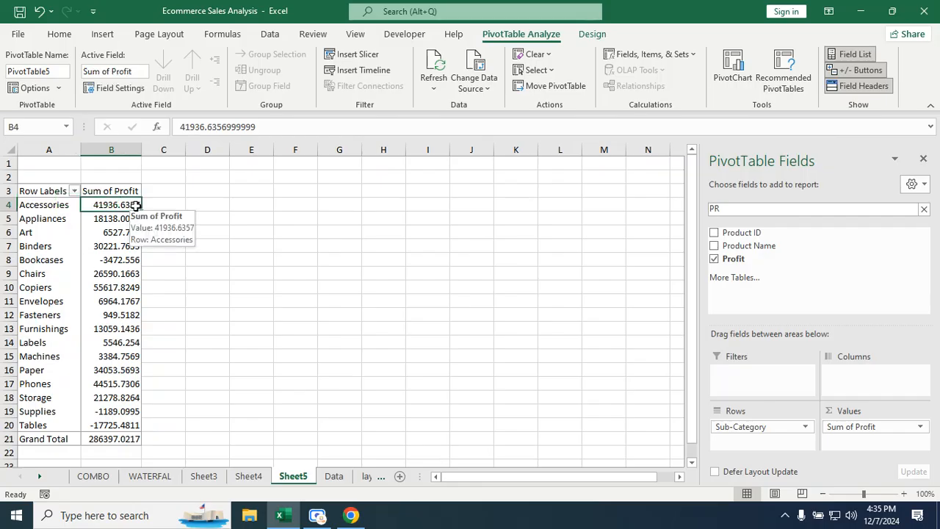
pyautogui.rightClick(137, 209)
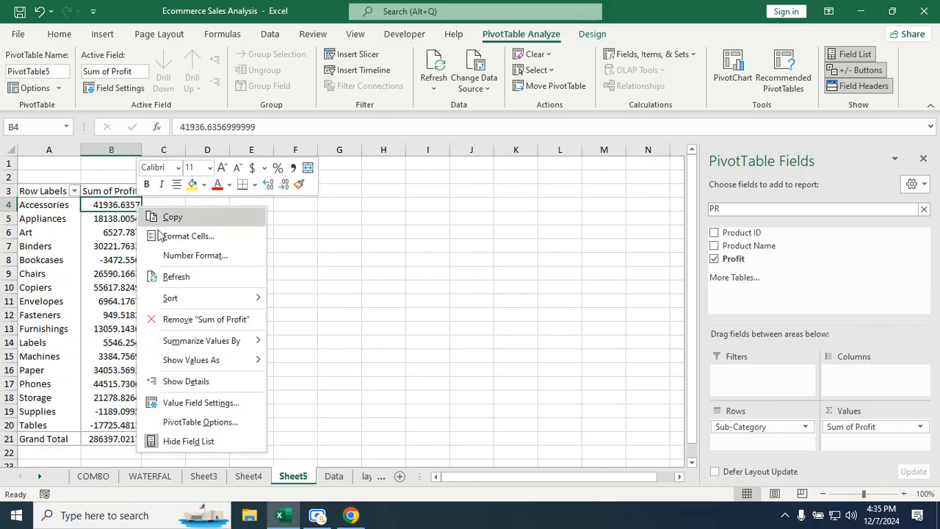
pyautogui.moveTo(179, 301)
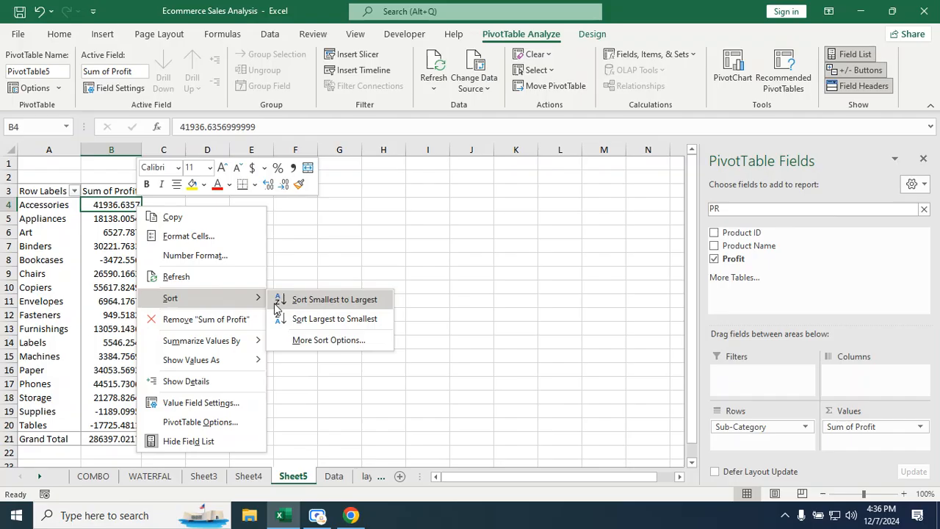
pyautogui.click(324, 323)
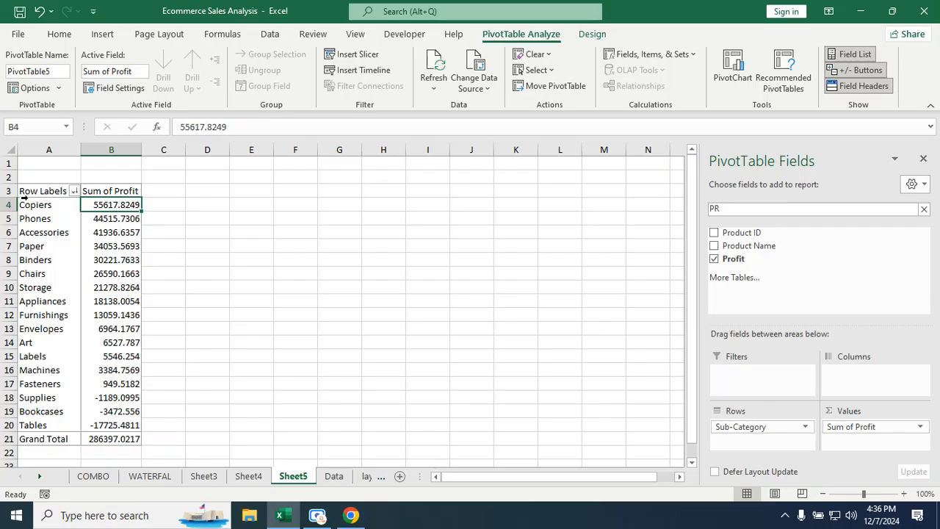
# Apply a Top 10 value filter to Sub-Category that shows the top 5 items by Sum of Profit
pyautogui.click(74, 193)
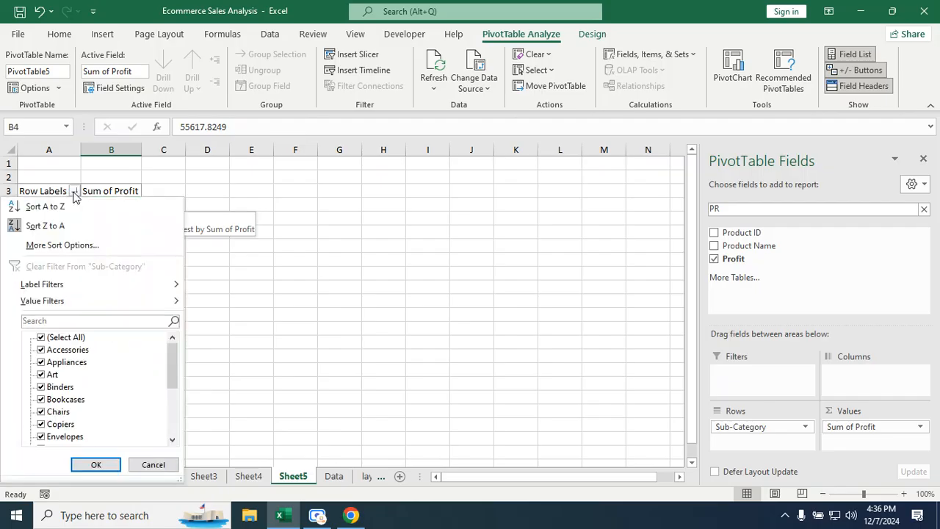
pyautogui.moveTo(66, 304)
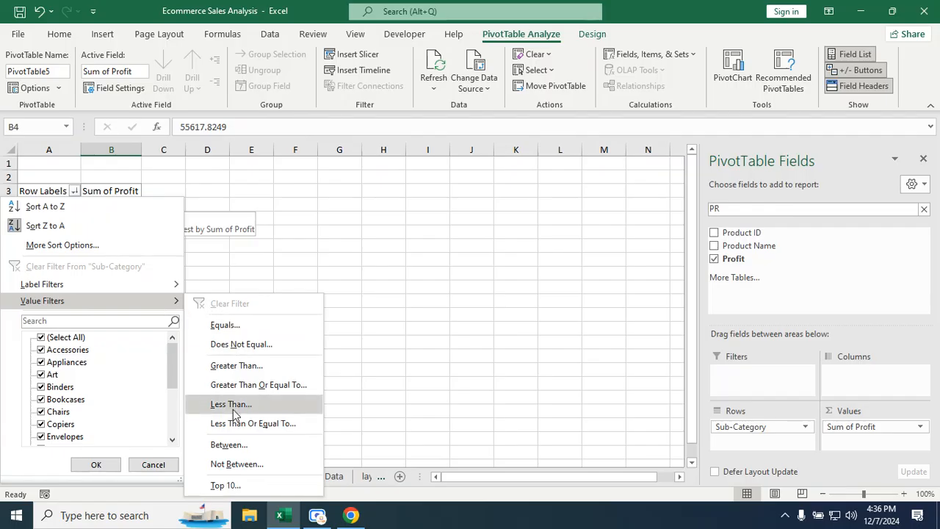
pyautogui.click(226, 486)
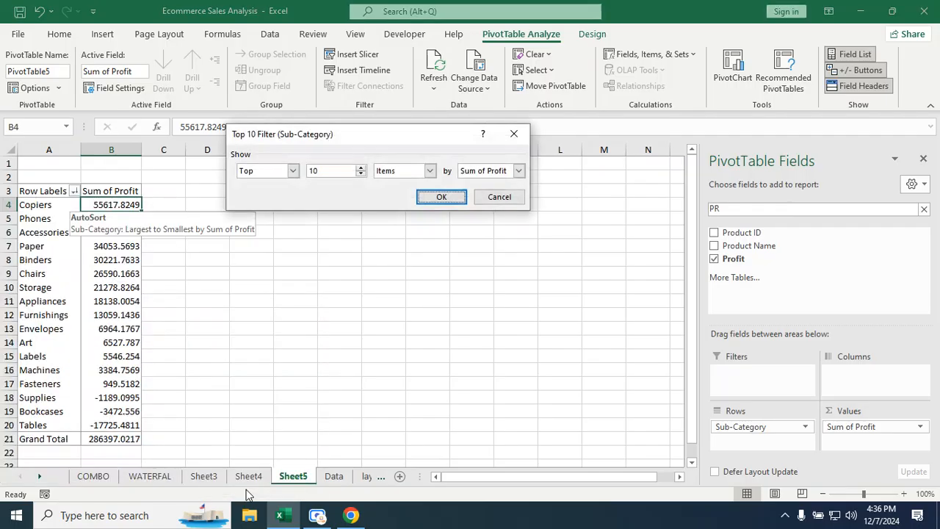
pyautogui.click(333, 171)
pyautogui.press('BackSpace')
pyautogui.press('BackSpace')
pyautogui.write('5')
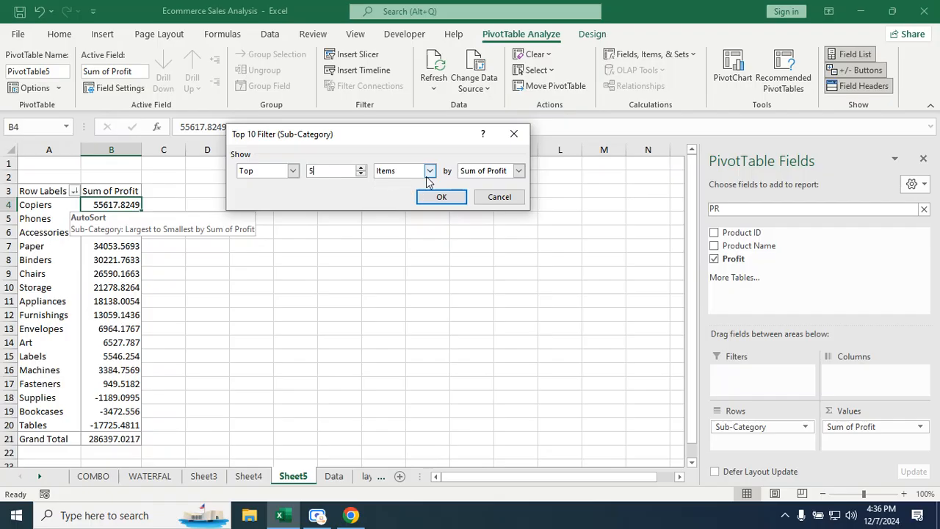
pyautogui.click(435, 206)
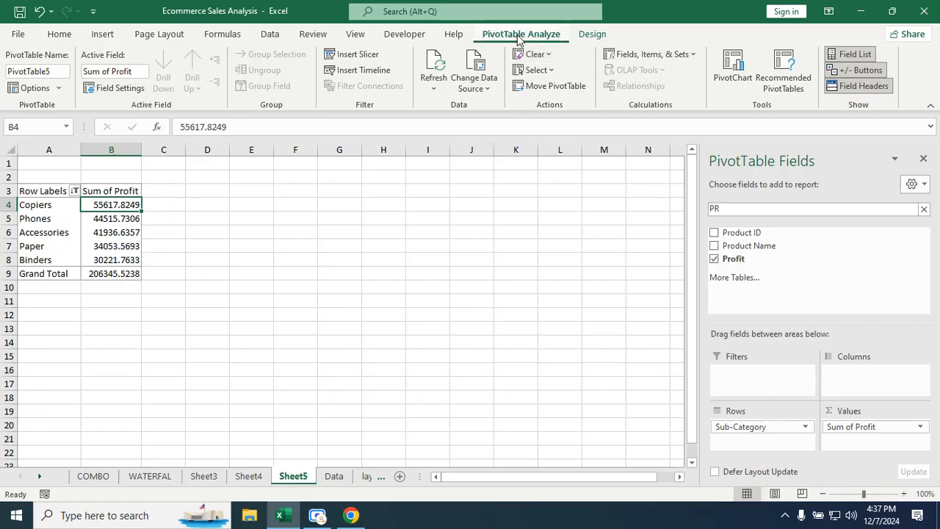
# Insert a Clustered Bar PivotChart from the top 5 sub-categories PivotTable
pyautogui.click(730, 66)
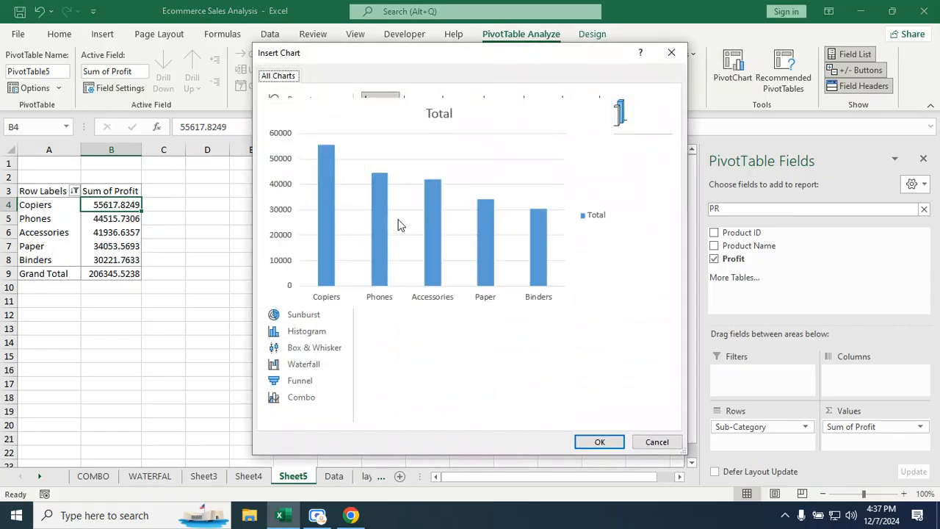
pyautogui.click(296, 183)
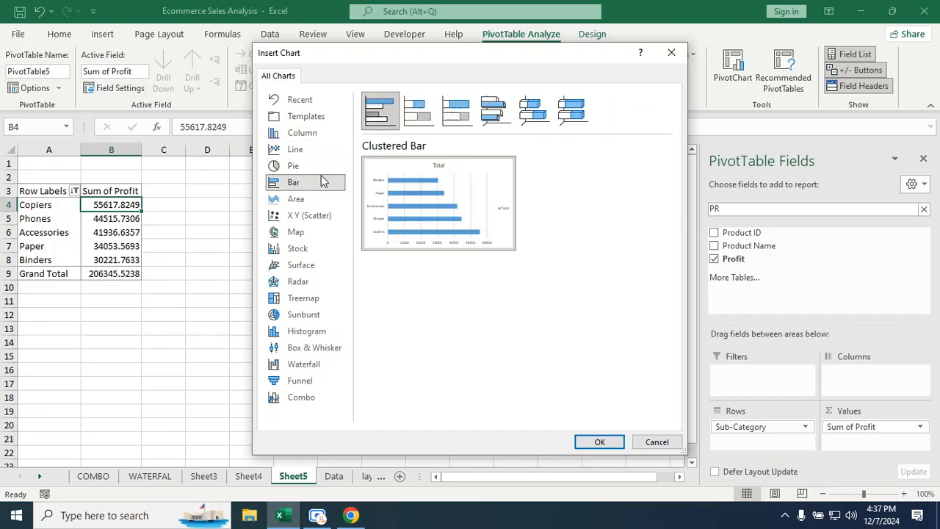
pyautogui.moveTo(474, 249)
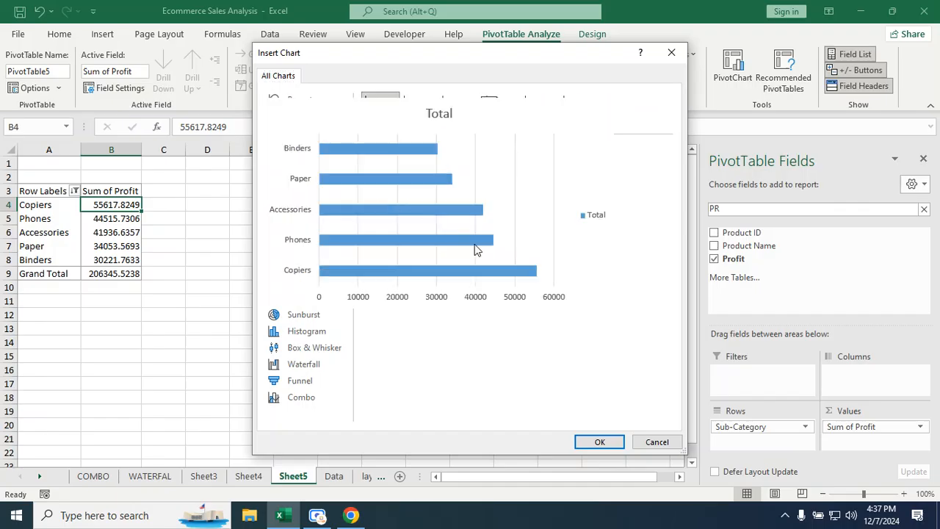
pyautogui.click(599, 443)
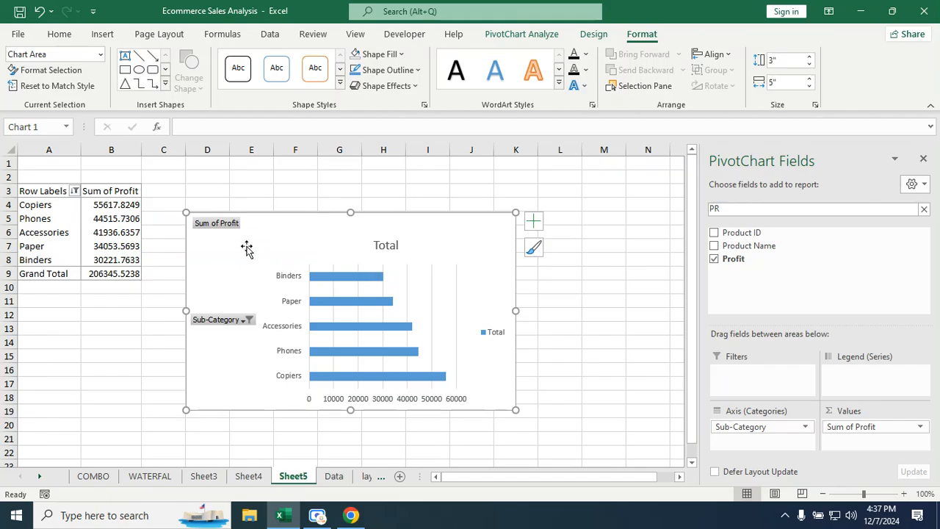
# Hide the Sum of Profit value field button and the Sub-Category axis field button on the chart
pyautogui.rightClick(215, 225)
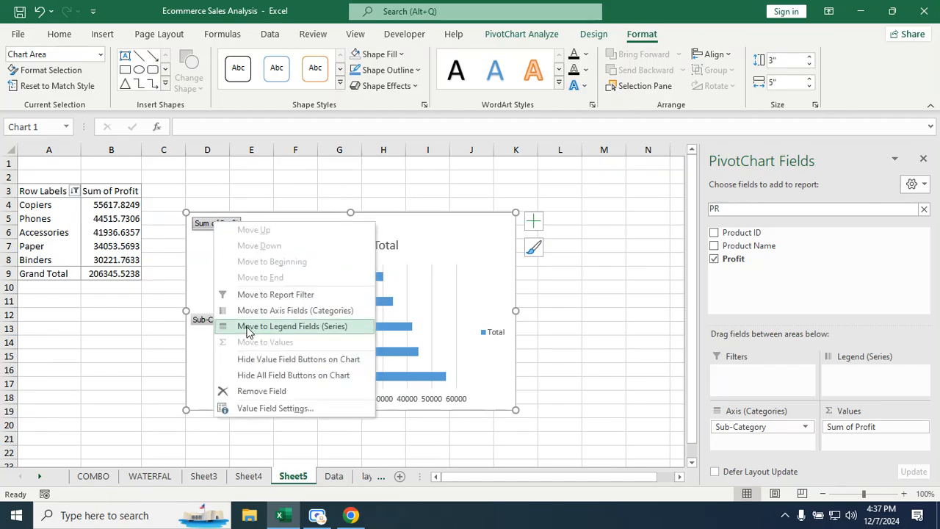
pyautogui.press('Escape')
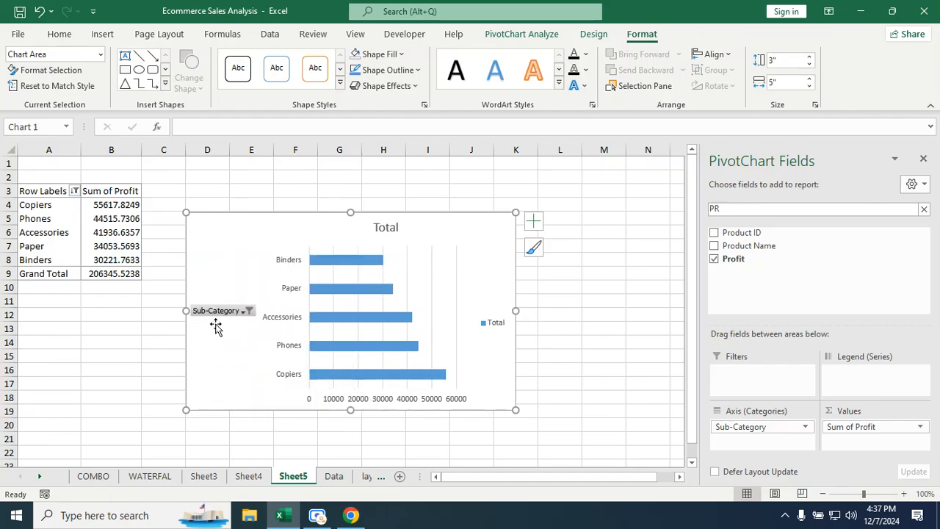
pyautogui.rightClick(221, 313)
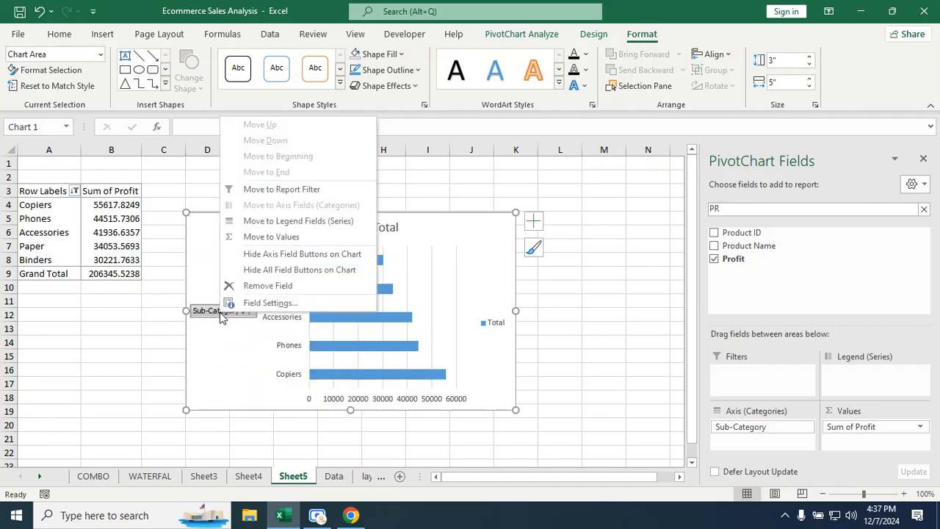
pyautogui.click(264, 255)
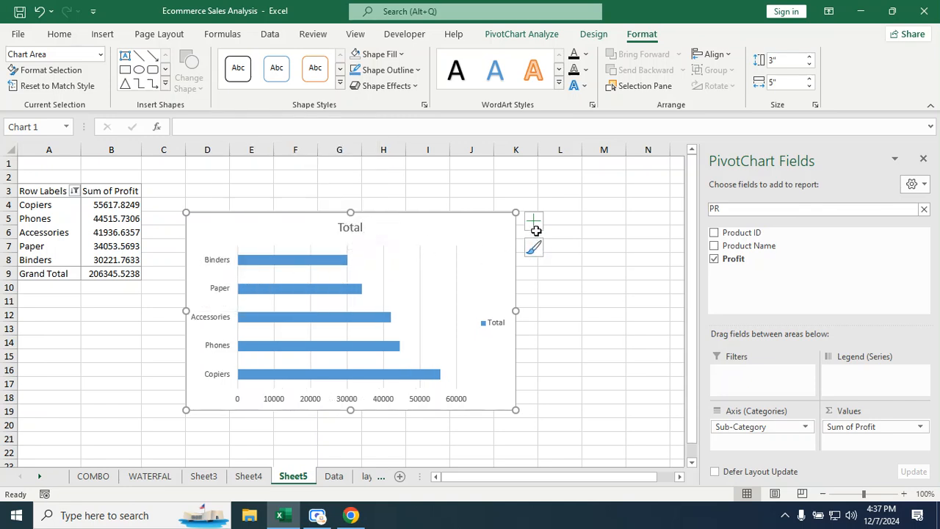
# Remove the axes, chart title, gridlines and legend from the bar chart
pyautogui.click(537, 231)
pyautogui.click(479, 243)
pyautogui.click(533, 223)
pyautogui.click(566, 239)
pyautogui.click(567, 266)
pyautogui.click(567, 321)
pyautogui.click(567, 335)
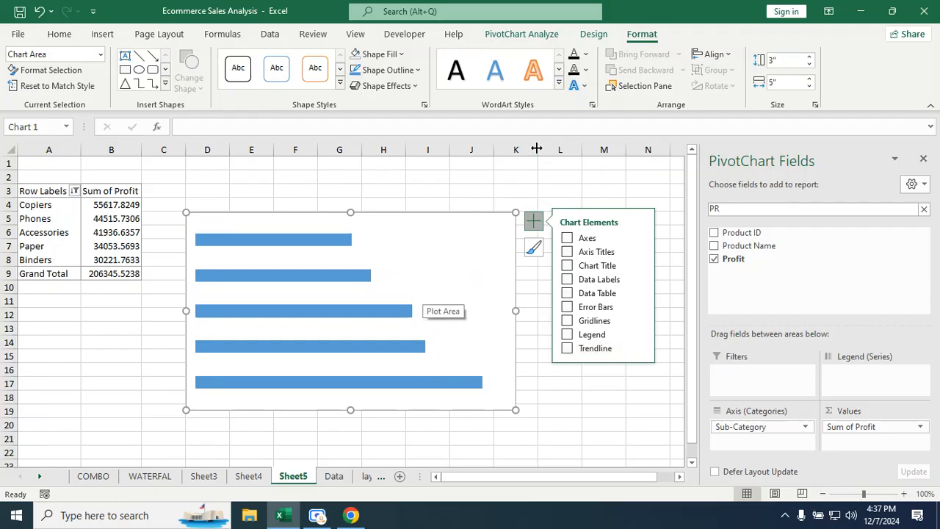
pyautogui.click(447, 201)
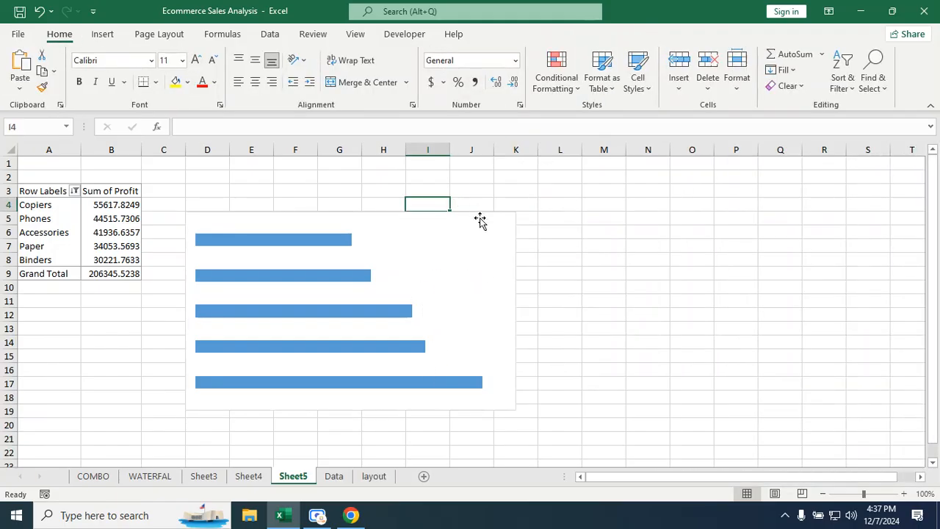
pyautogui.click(462, 255)
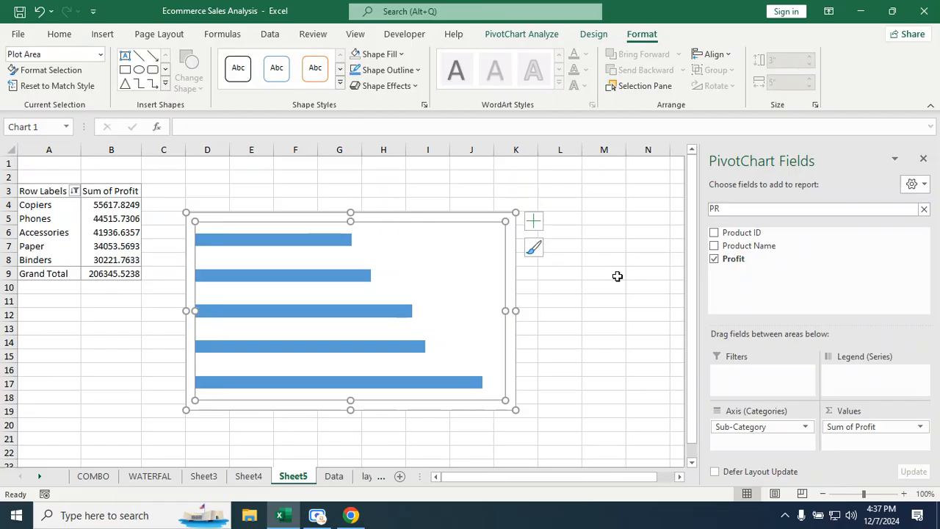
pyautogui.moveTo(318, 248)
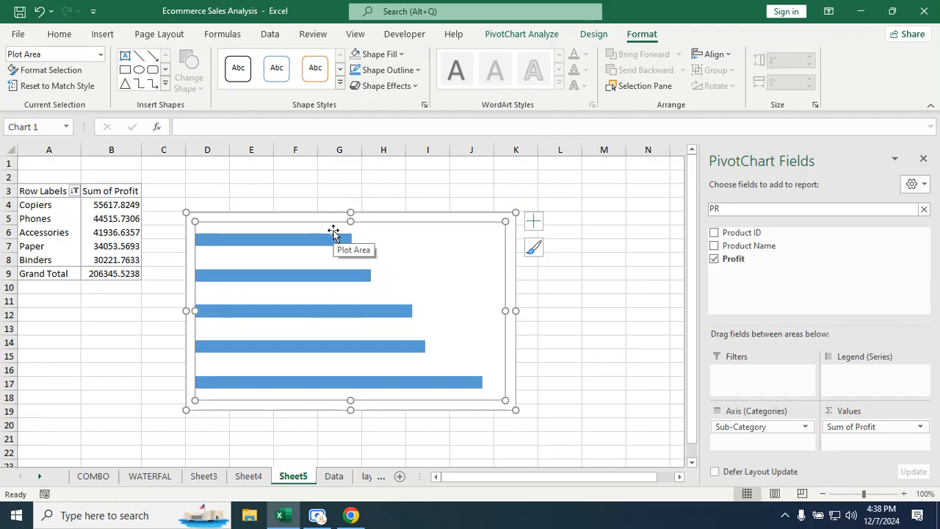
# Reapply the largest-to-smallest sort by Sum of Profit to the PivotTable's sub-categories
pyautogui.click(118, 206)
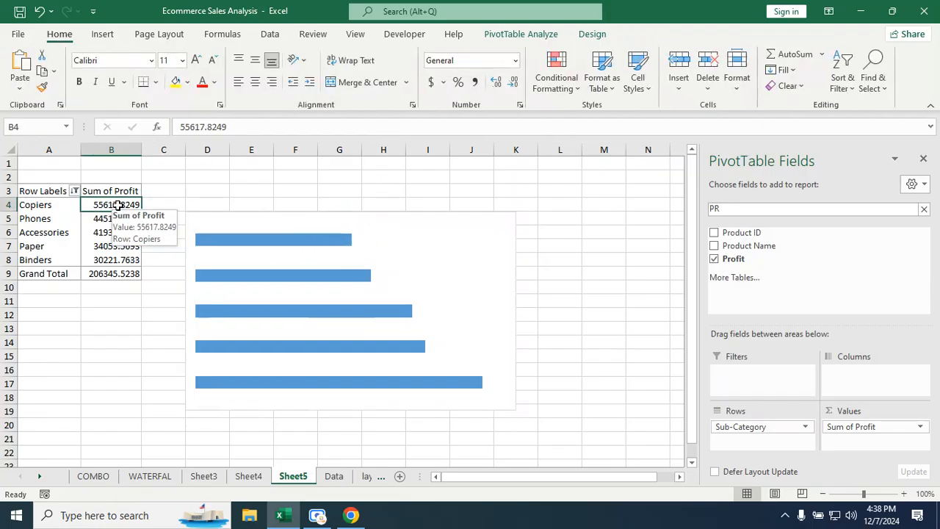
pyautogui.rightClick(118, 206)
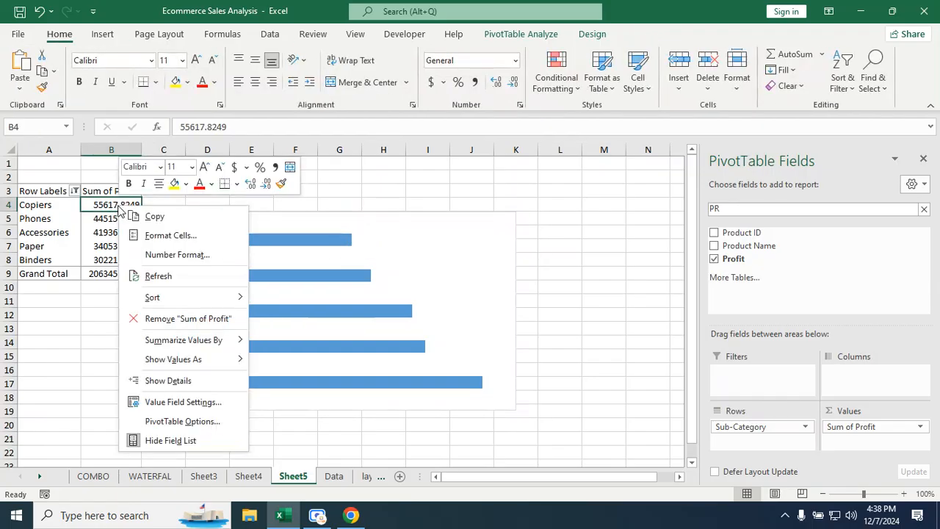
pyautogui.moveTo(173, 299)
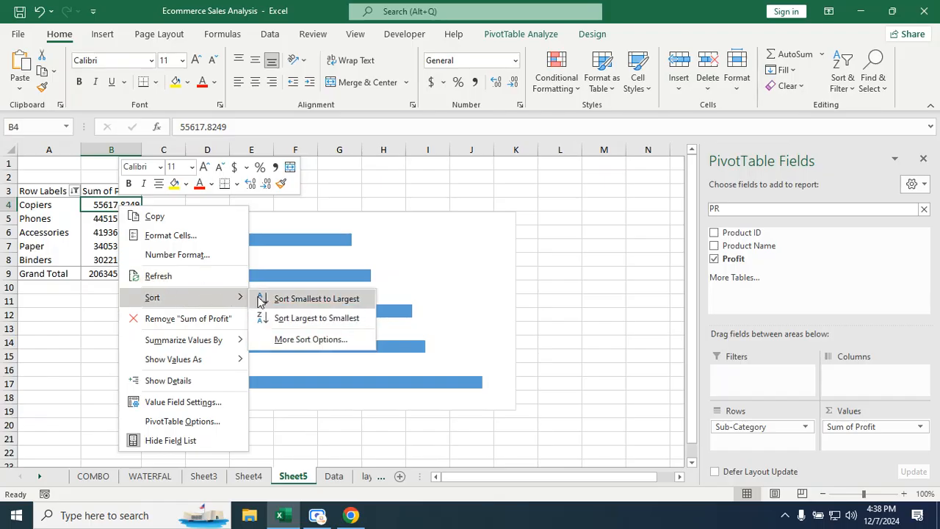
pyautogui.click(310, 319)
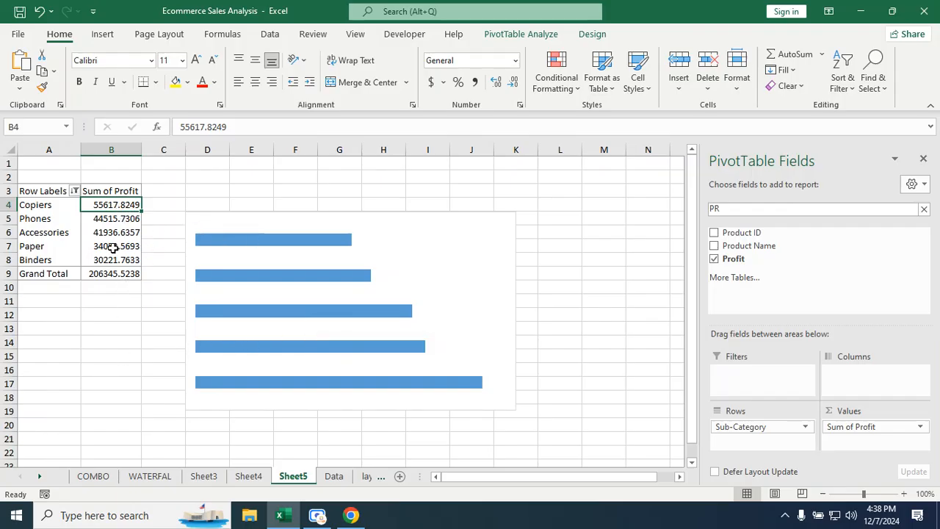
pyautogui.click(261, 270)
pyautogui.click(154, 318)
pyautogui.click(128, 209)
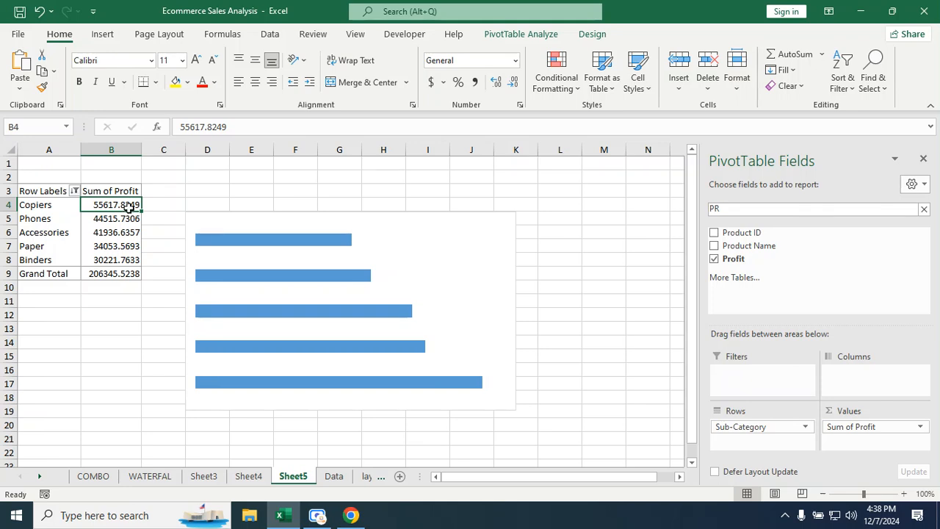
pyautogui.rightClick(128, 209)
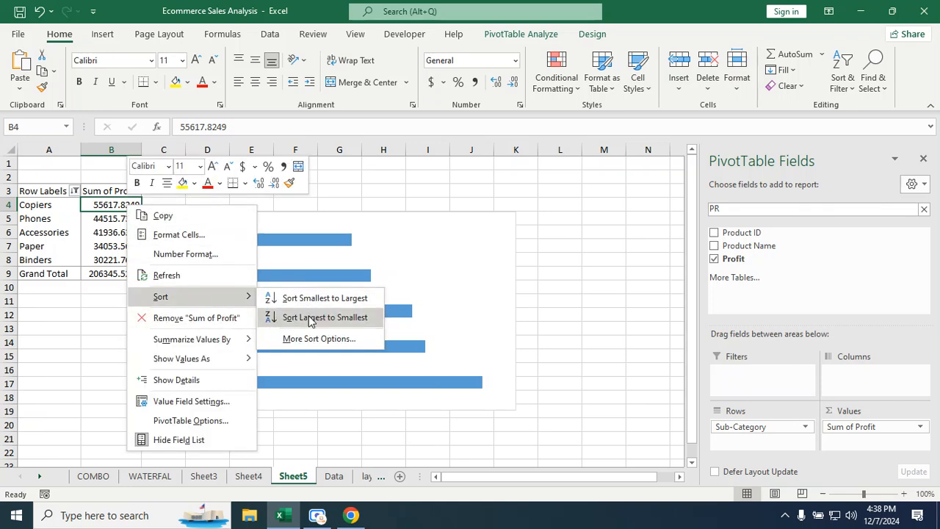
pyautogui.click(307, 317)
# Sort the PivotTable's sub-categories by Sum of Profit from smallest to largest
pyautogui.rightClick(126, 208)
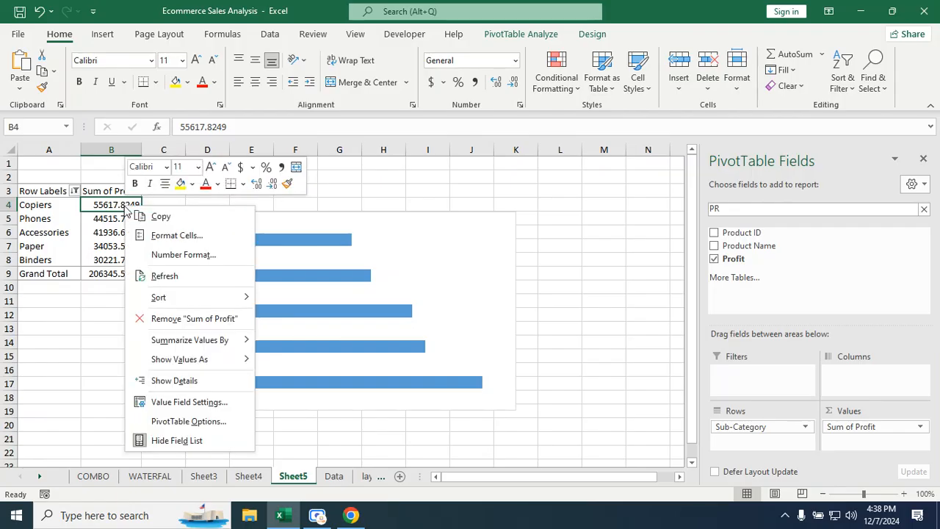
pyautogui.moveTo(215, 301)
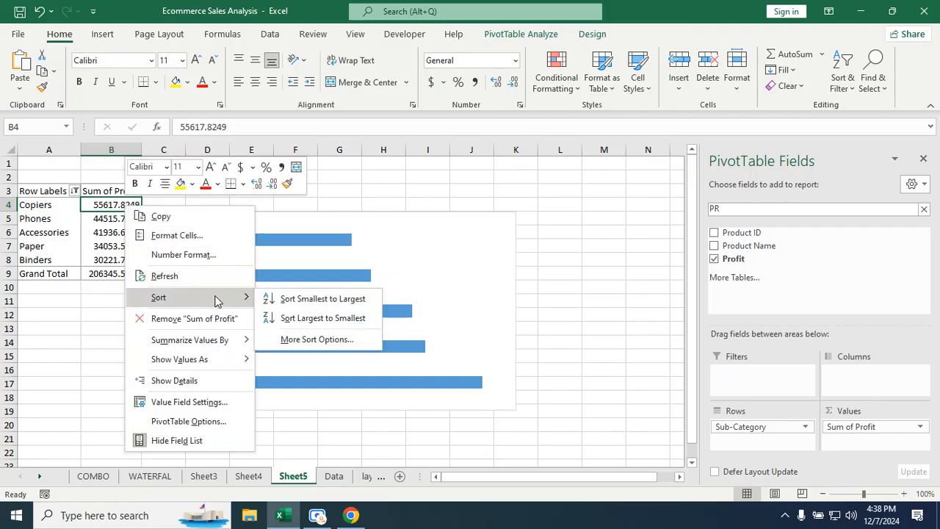
pyautogui.click(295, 301)
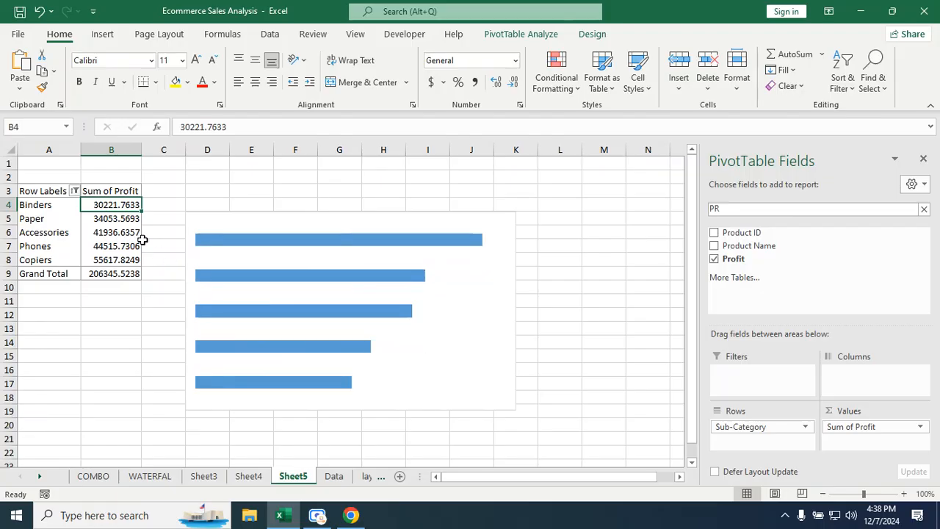
pyautogui.click(136, 360)
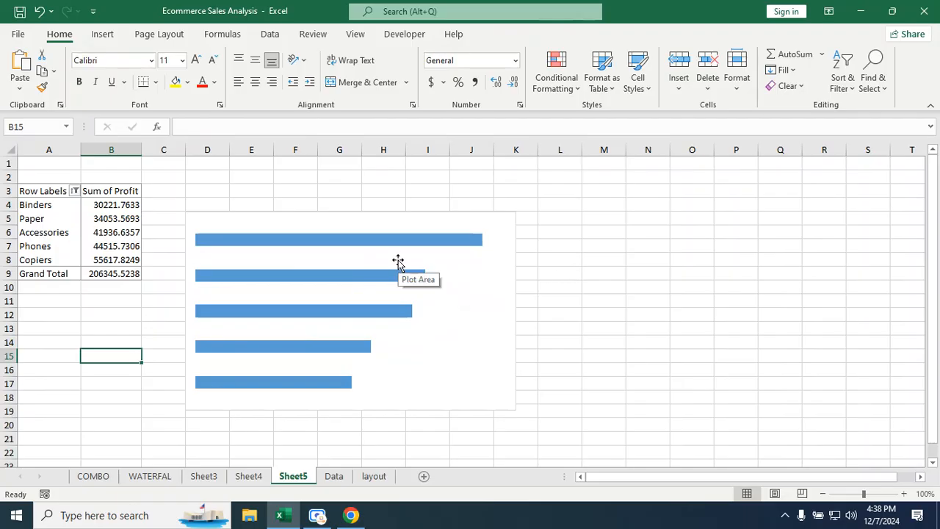
pyautogui.click(441, 272)
pyautogui.click(602, 287)
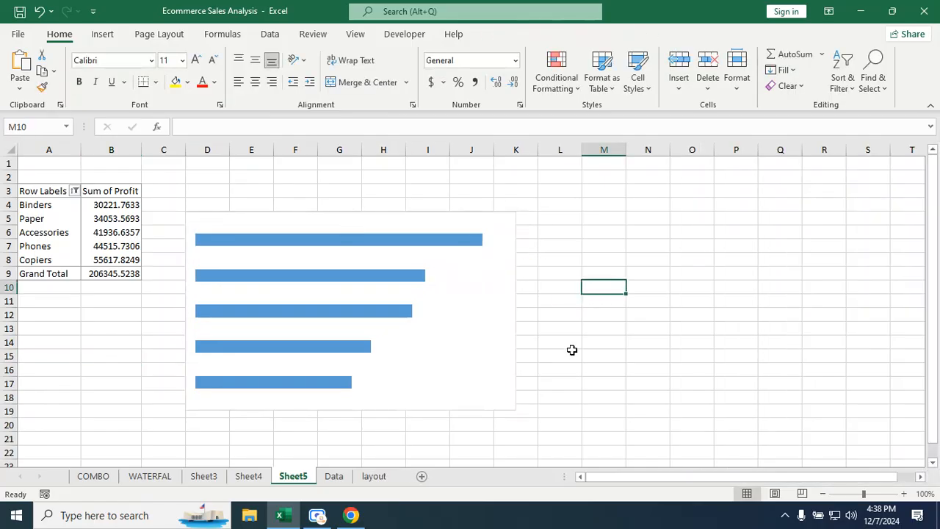
# Set the bar chart's plot area to No fill
pyautogui.click(501, 398)
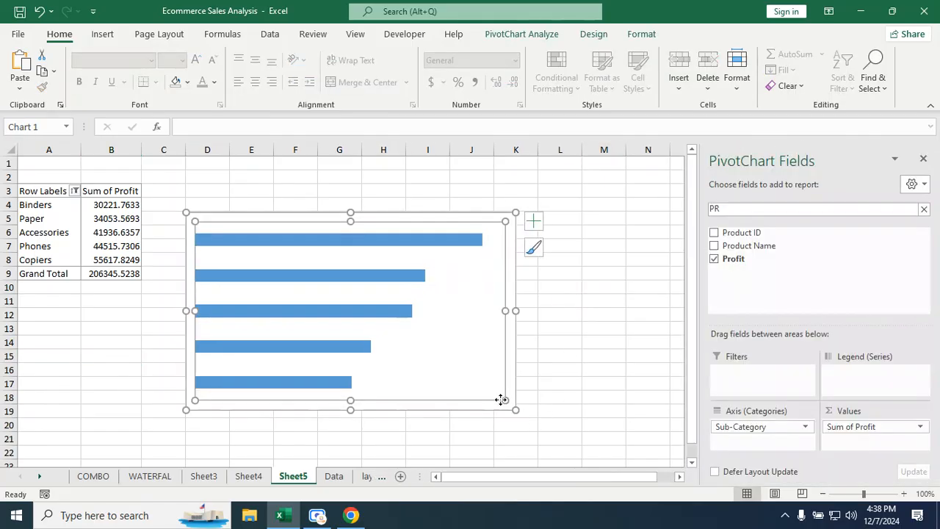
pyautogui.click(593, 396)
pyautogui.click(514, 405)
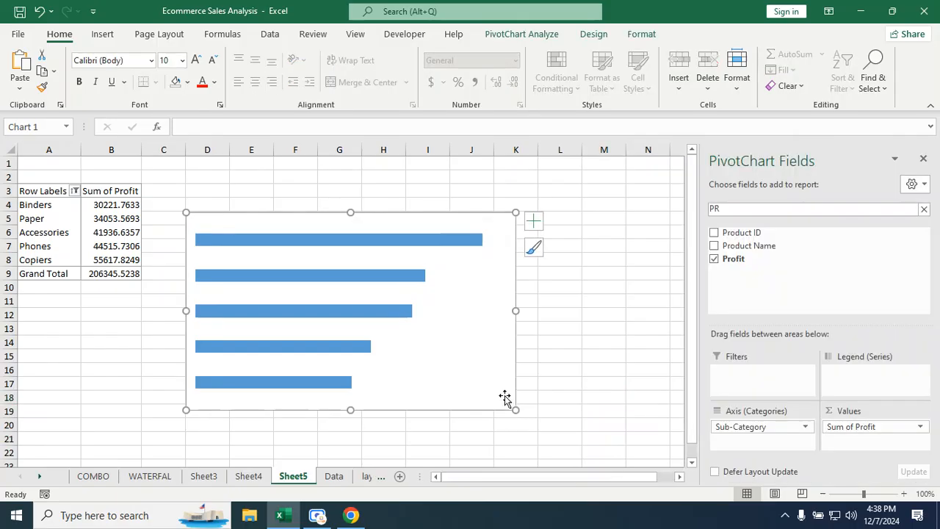
pyautogui.rightClick(505, 395)
pyautogui.click(553, 386)
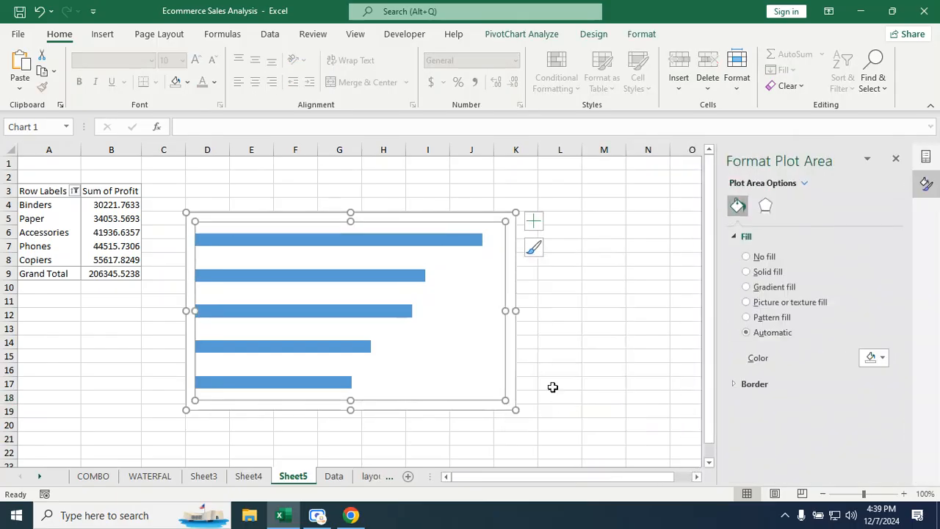
pyautogui.click(748, 257)
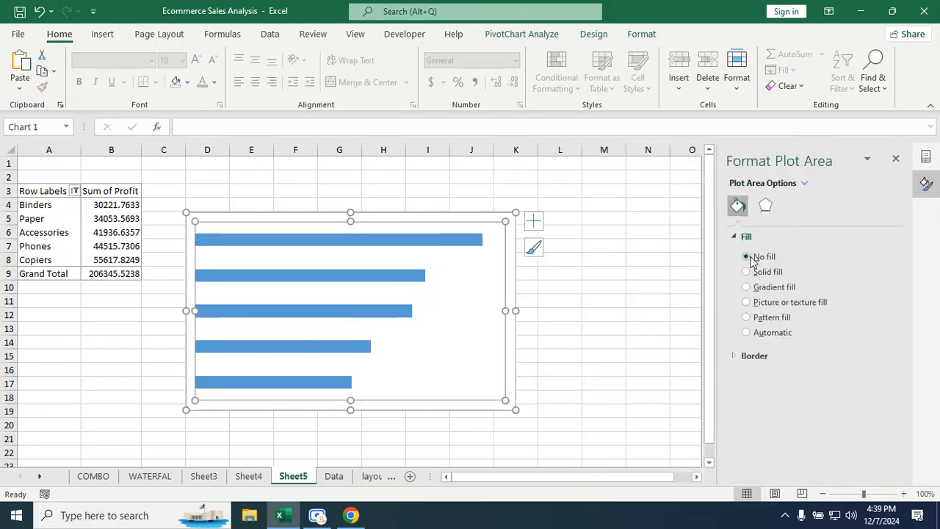
pyautogui.click(678, 318)
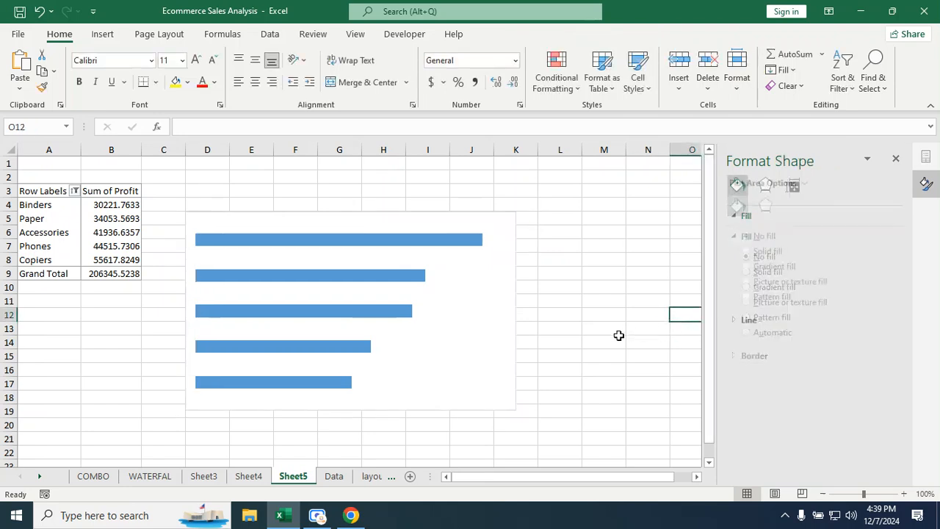
# Set the bar chart's chart area to No fill
pyautogui.click(502, 398)
pyautogui.click(518, 403)
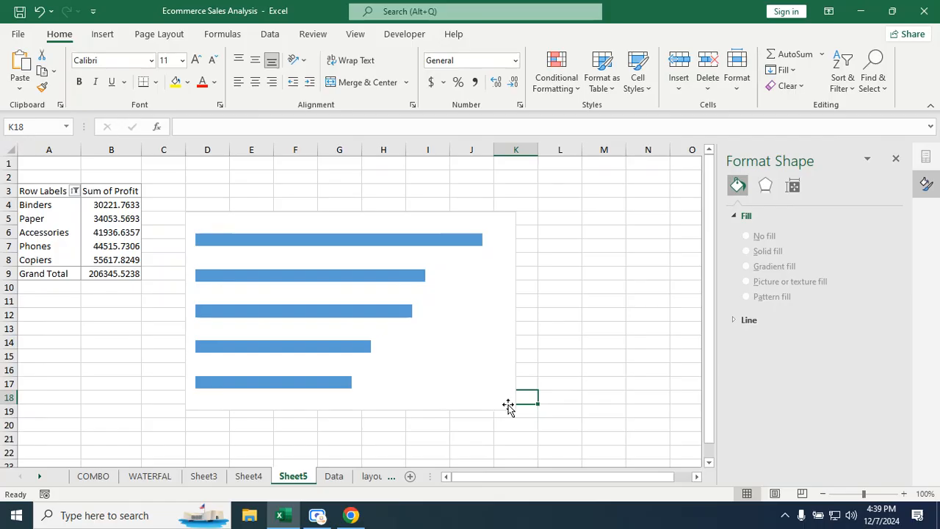
pyautogui.click(509, 407)
pyautogui.rightClick(509, 405)
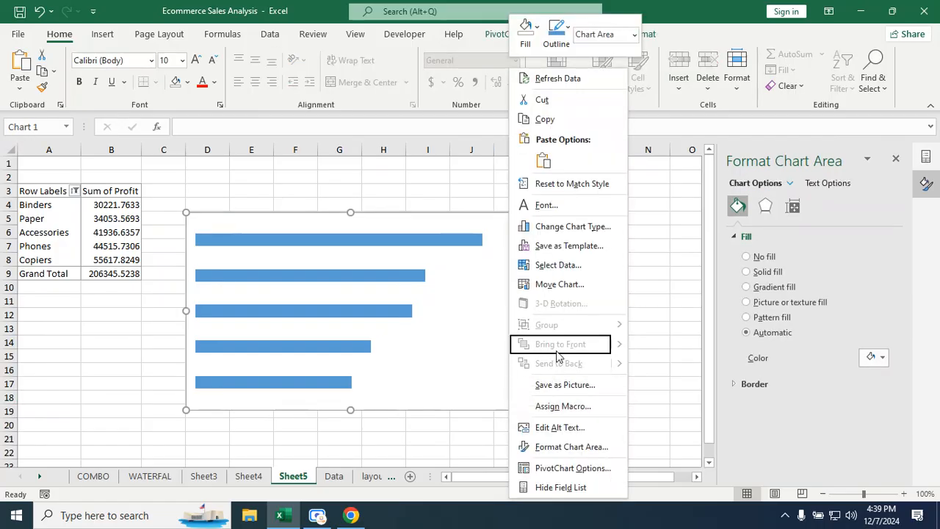
pyautogui.click(560, 454)
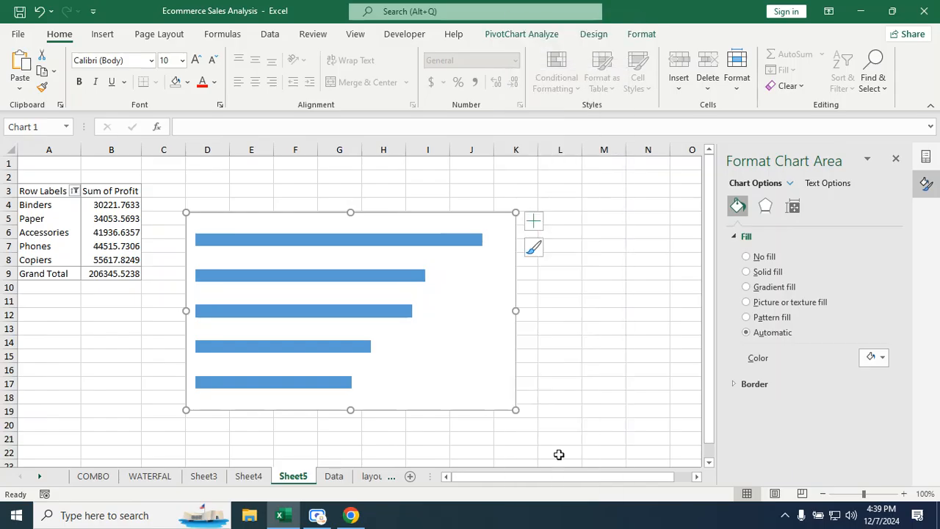
pyautogui.click(756, 259)
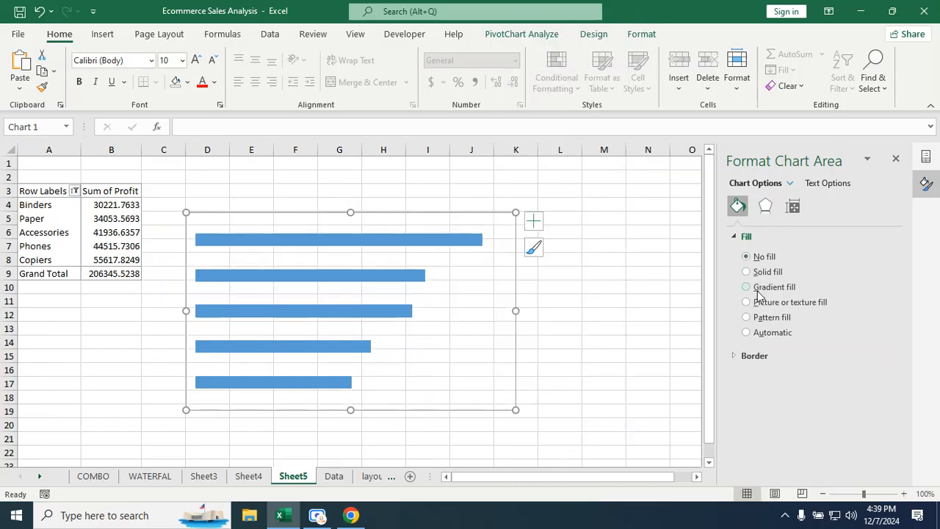
pyautogui.click(604, 317)
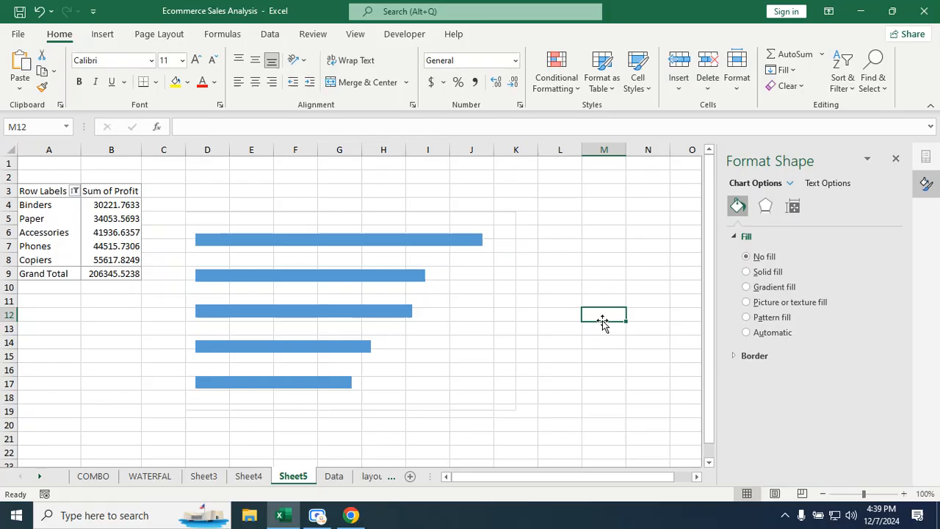
pyautogui.click(487, 279)
pyautogui.click(536, 248)
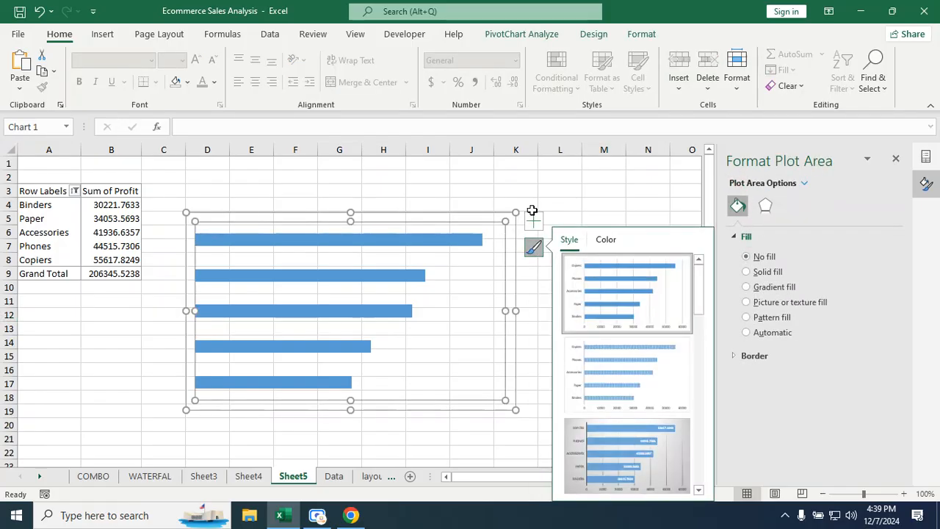
pyautogui.click(525, 193)
pyautogui.click(483, 233)
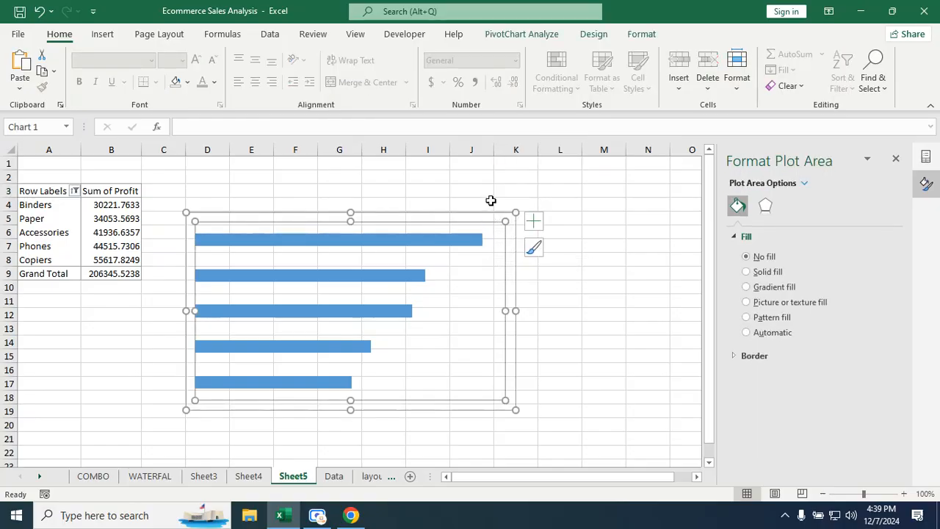
# Copy the top 5 sub-categories bar chart from Sheet5 and paste it into the layout sheet
pyautogui.click(487, 204)
pyautogui.click(473, 241)
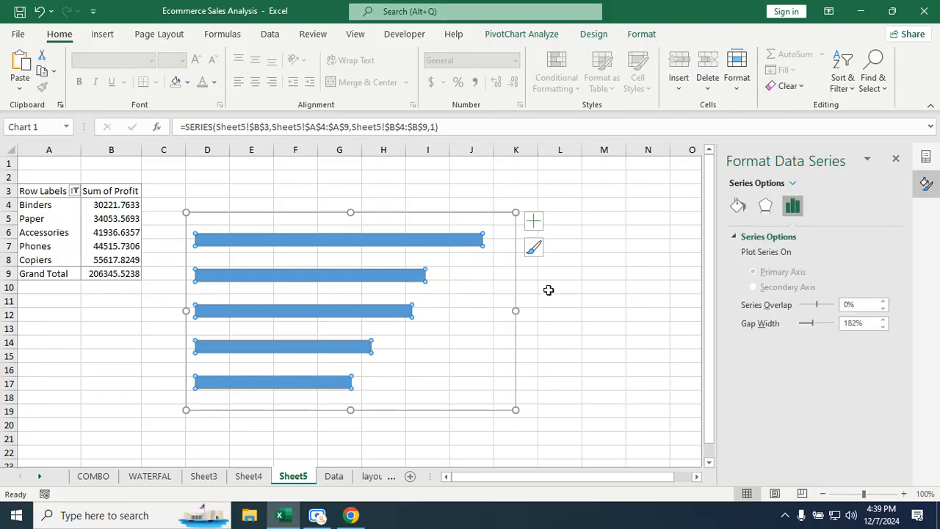
pyautogui.click(371, 476)
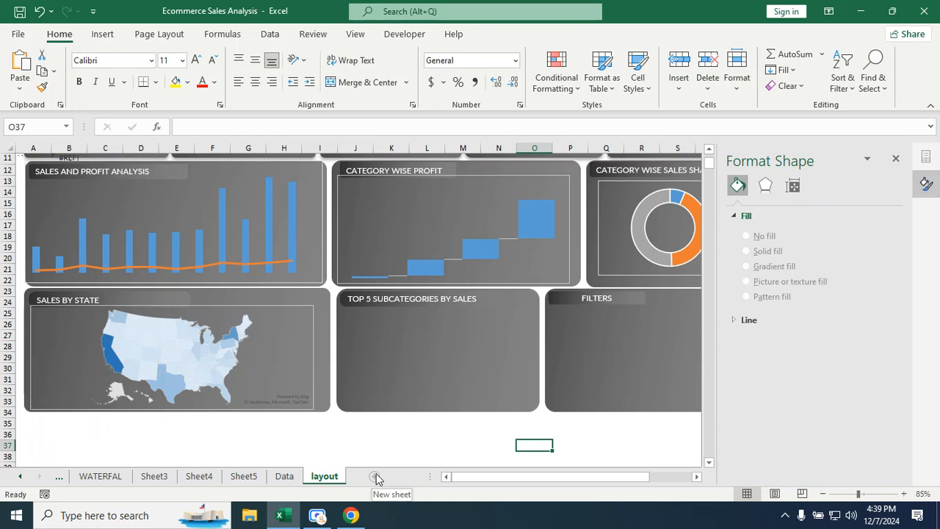
pyautogui.click(437, 342)
pyautogui.hotkey('ctrl', 'v')
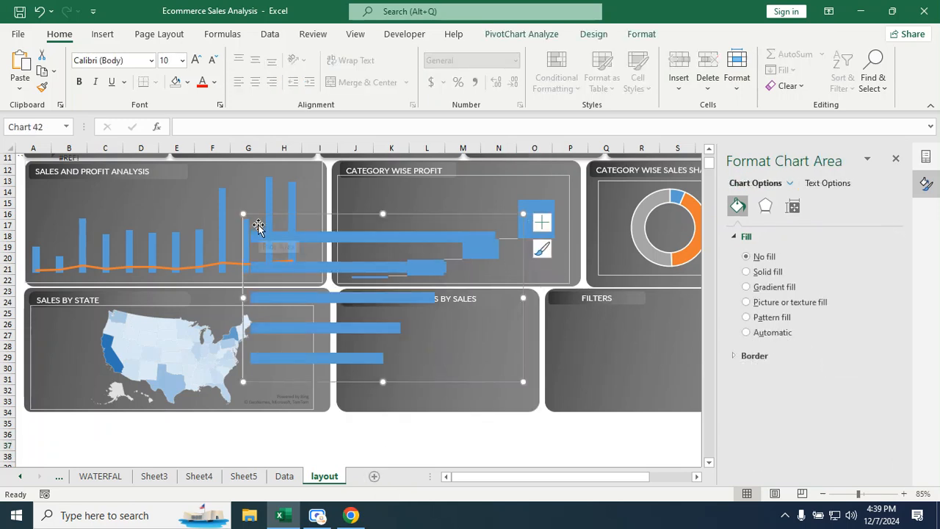
# Resize the pasted bar chart to fit inside the TOP 5 SUBCATEGORIES BY SALES panel, below its heading
pyautogui.moveTo(243, 214); pyautogui.dragTo(370, 298)
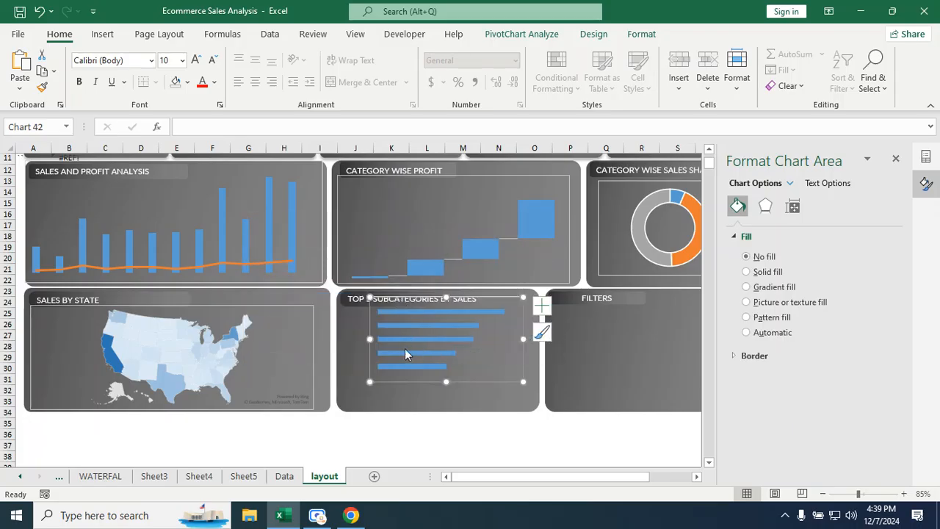
pyautogui.moveTo(370, 339); pyautogui.dragTo(352, 343)
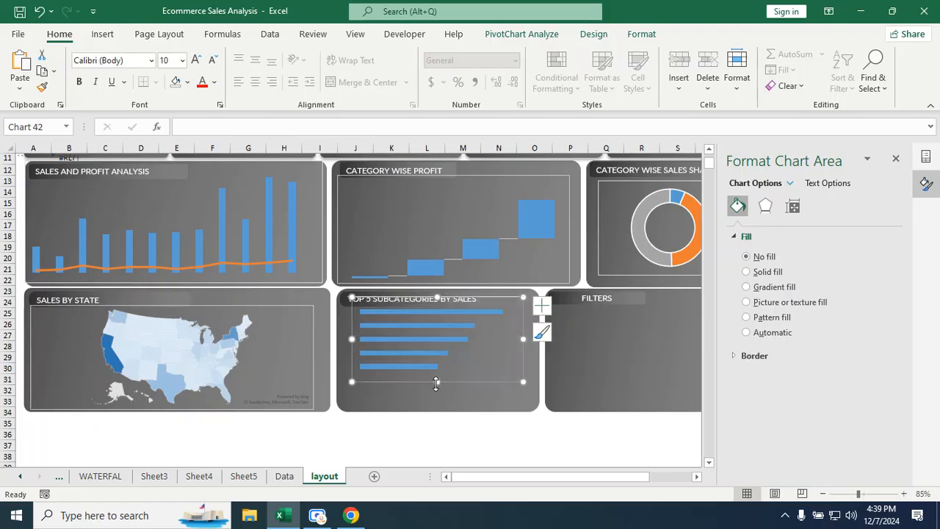
pyautogui.moveTo(437, 382); pyautogui.dragTo(437, 406)
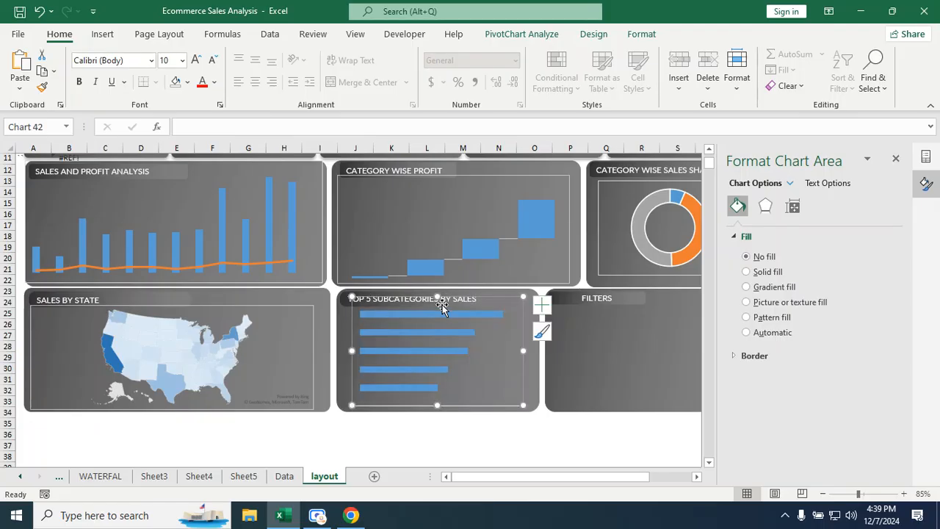
pyautogui.moveTo(437, 298); pyautogui.dragTo(437, 307)
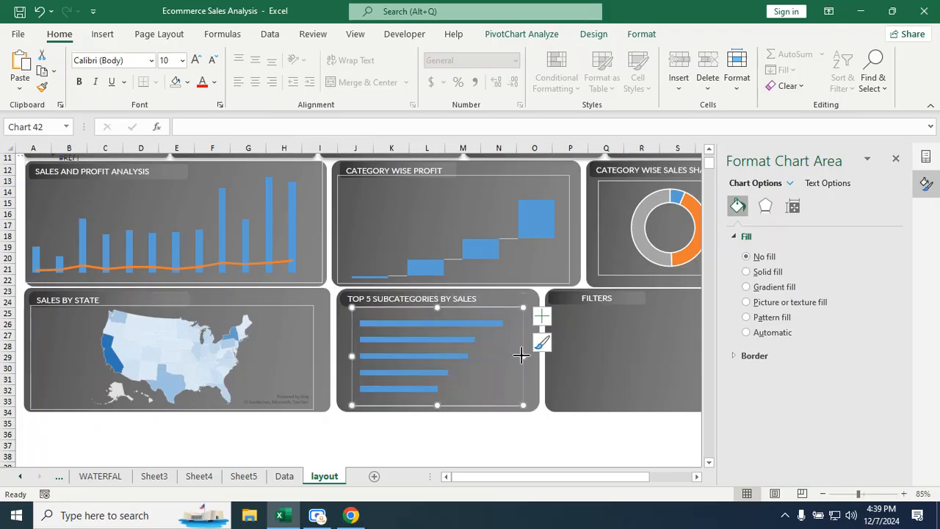
pyautogui.moveTo(522, 356)
pyautogui.mouseDown()
pyautogui.moveTo(556, 356)
pyautogui.moveTo(533, 357)
pyautogui.mouseUp()
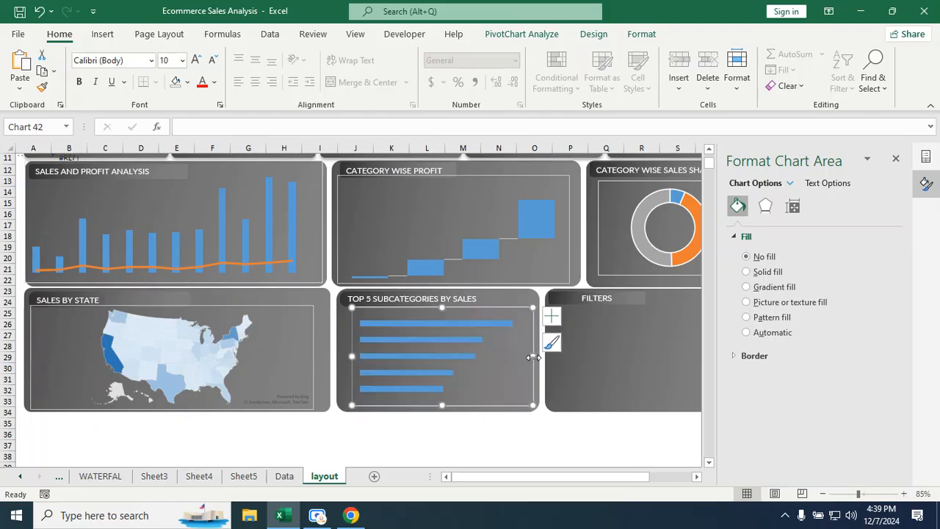
pyautogui.click(419, 439)
# Look over the whole dashboard layout to check how the charts sit in their panels
pyautogui.scroll(4, 485, 350)
pyautogui.scroll(-6, 514, 371)
pyautogui.moveTo(452, 477); pyautogui.dragTo(562, 480)
pyautogui.scroll(4, 338, 378)
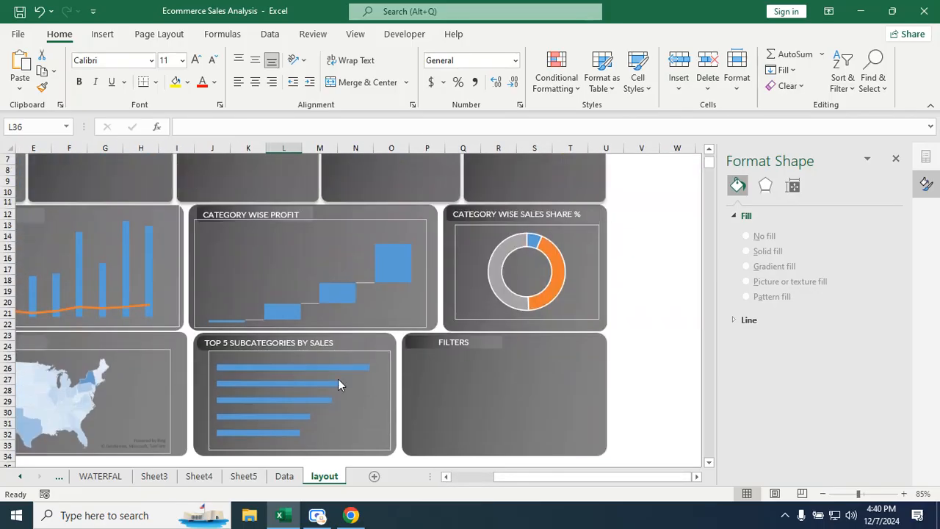
pyautogui.keyDown('ctrl'); pyautogui.scroll(-2, 338, 379); pyautogui.keyUp('ctrl')
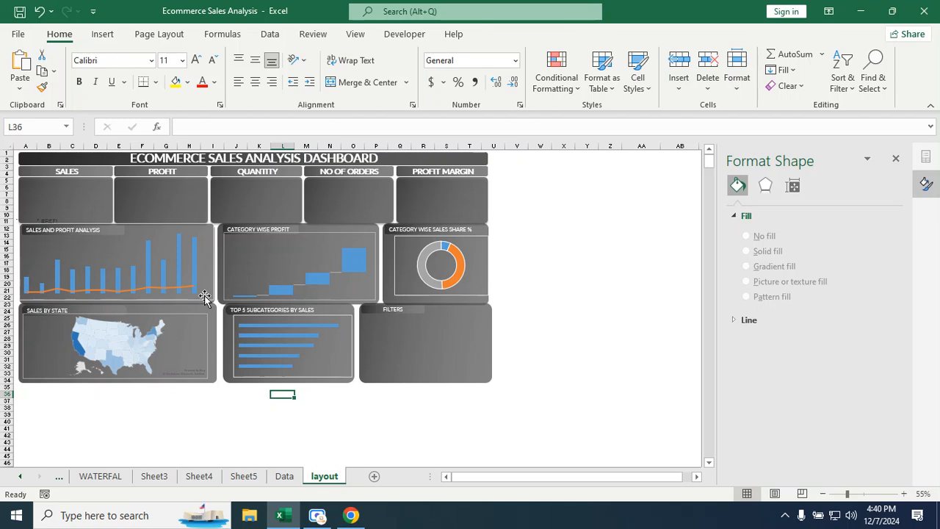
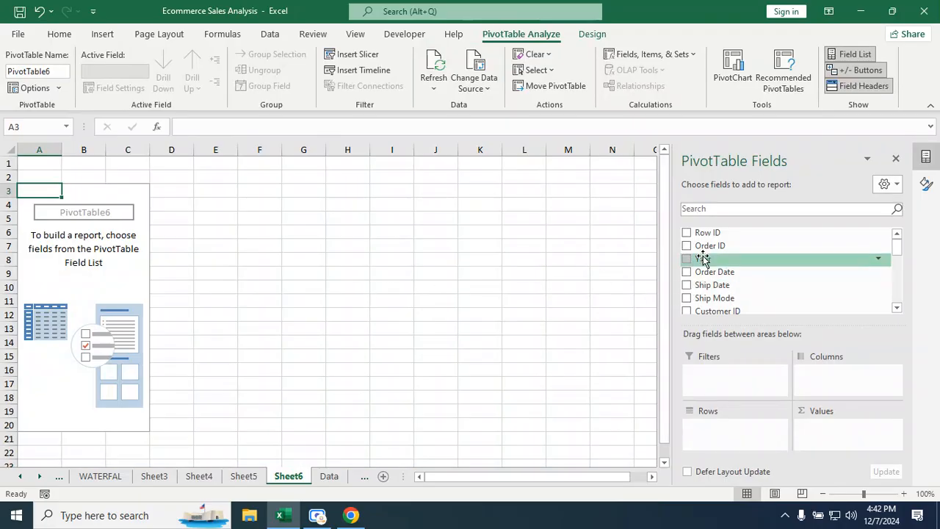
# Add Order Date to the PivotTable's rows on Sheet6 and remove Years and Quarters to keep only the months
pyautogui.click(718, 209)
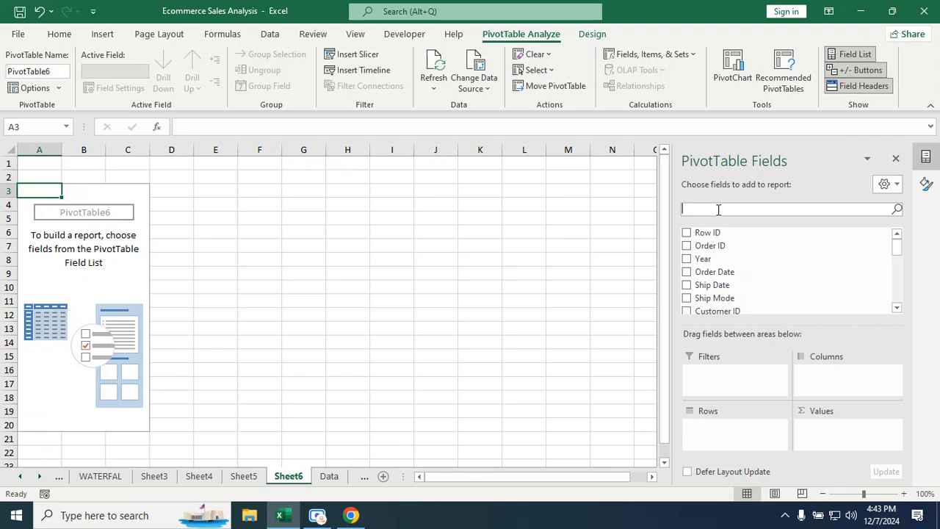
pyautogui.write('O')
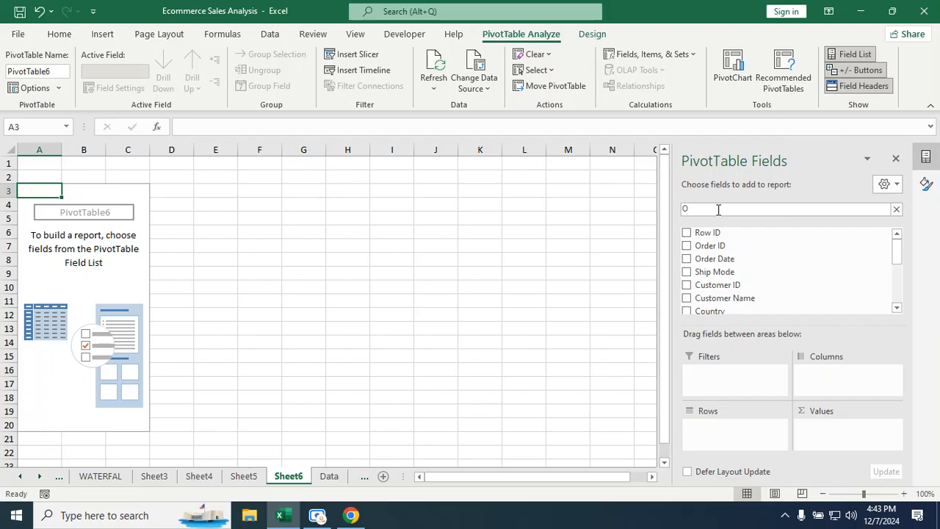
pyautogui.write('R')
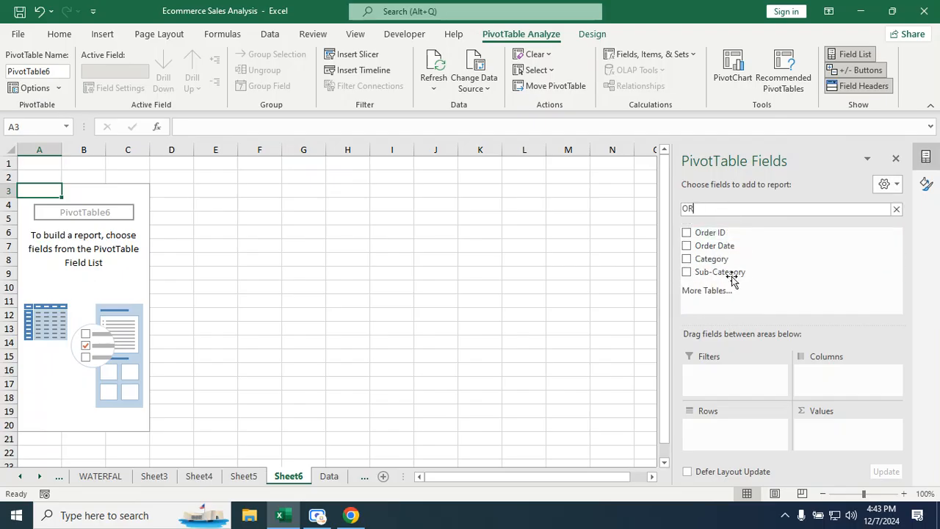
pyautogui.click(686, 246)
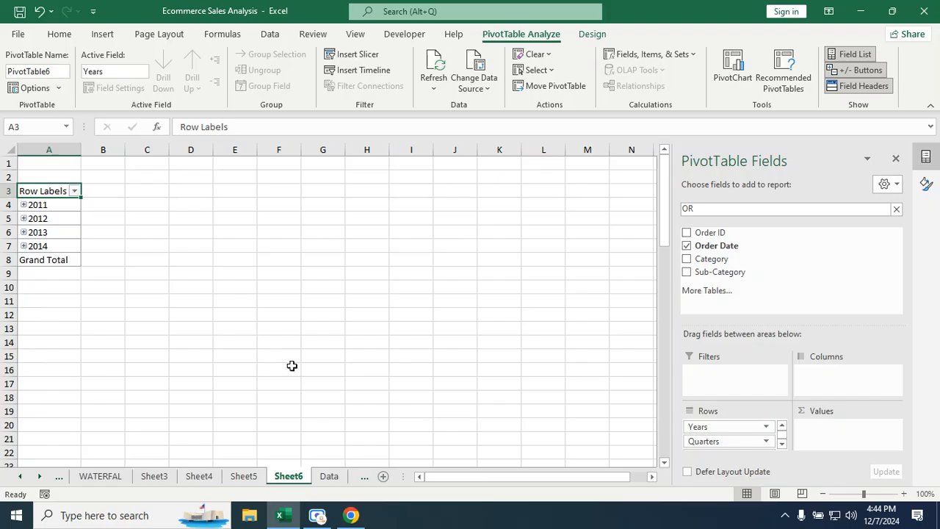
pyautogui.moveTo(711, 430); pyautogui.dragTo(636, 420)
pyautogui.moveTo(707, 427); pyautogui.dragTo(649, 427)
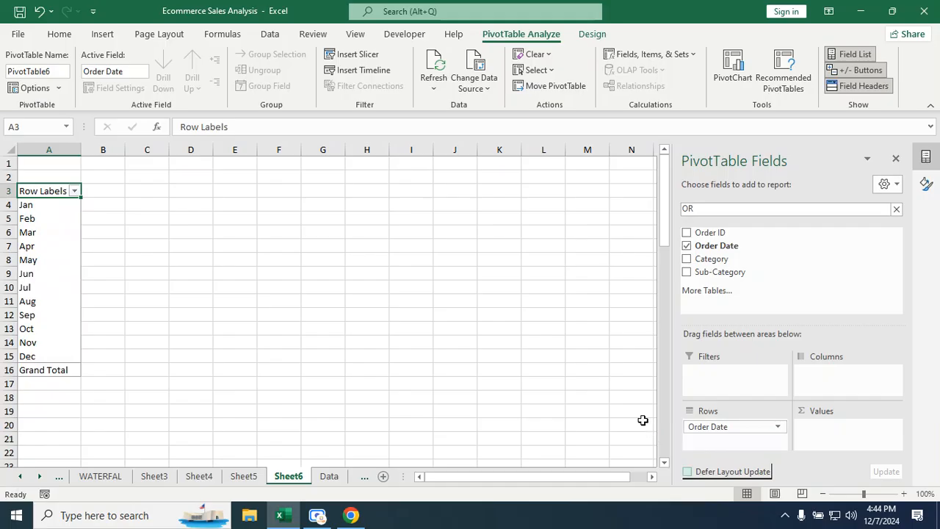
# Find the Sales field and add it to the PivotTable's values as Sum of Sales
pyautogui.click(743, 209)
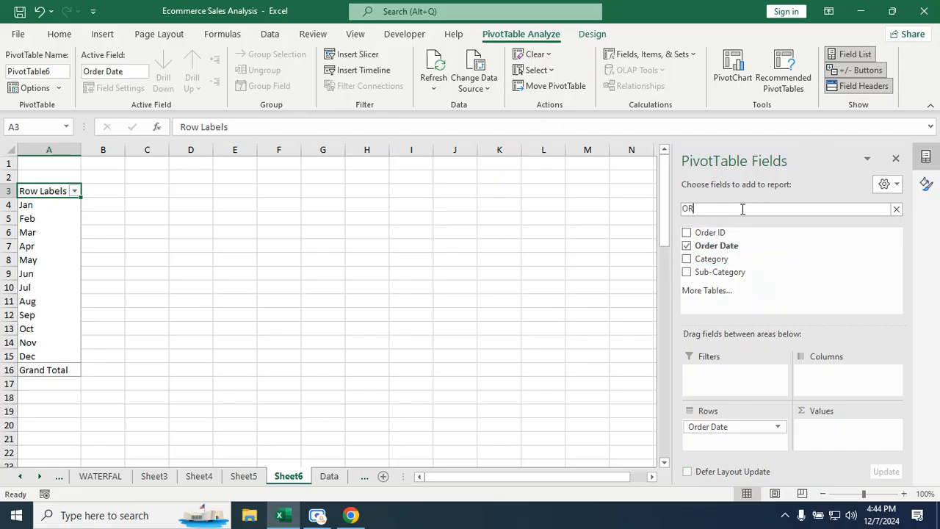
pyautogui.press('BackSpace')
pyautogui.press('BackSpace')
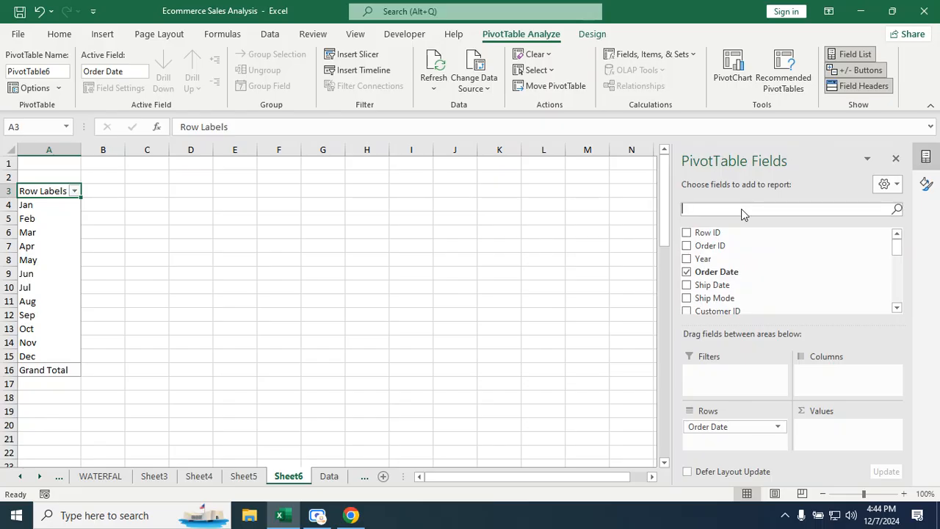
pyautogui.write('SALE')
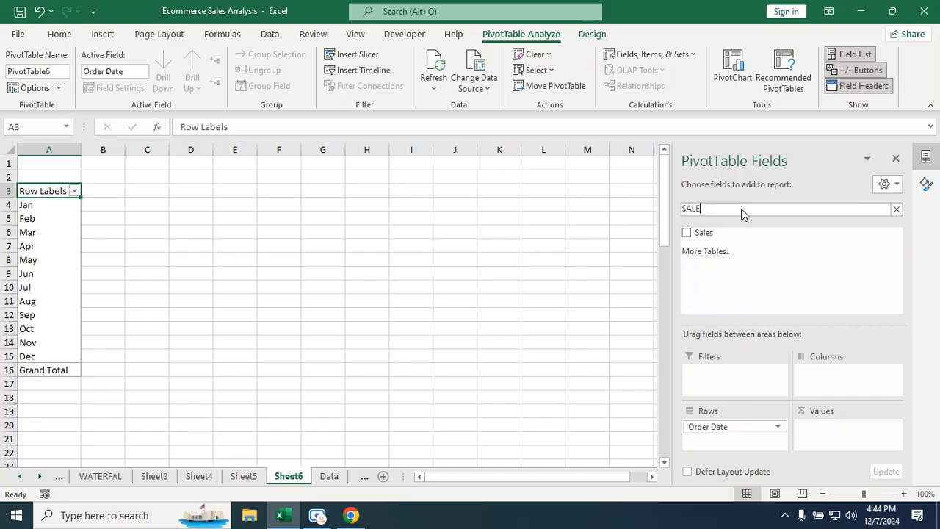
pyautogui.click(689, 235)
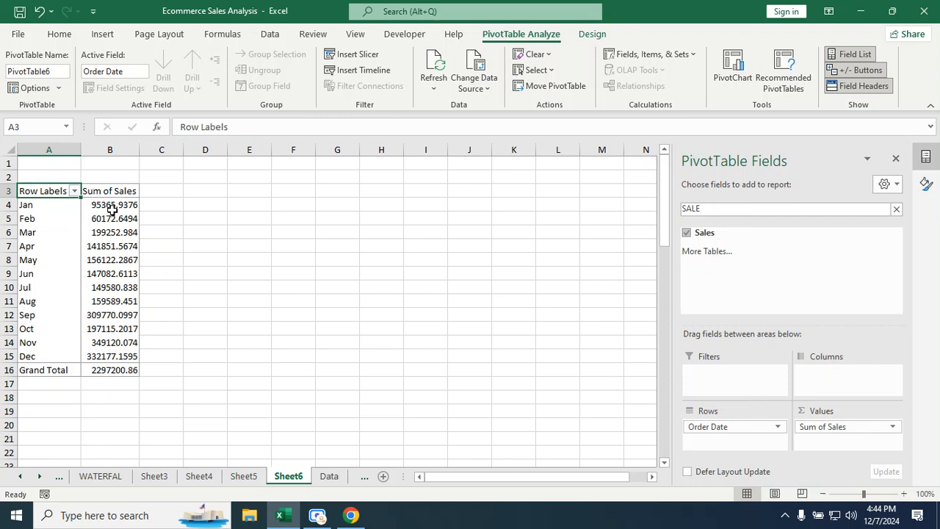
# Insert a Line PivotChart of Sum of Sales by month from the Sheet6 PivotTable
pyautogui.moveTo(112, 209)
pyautogui.click(112, 206)
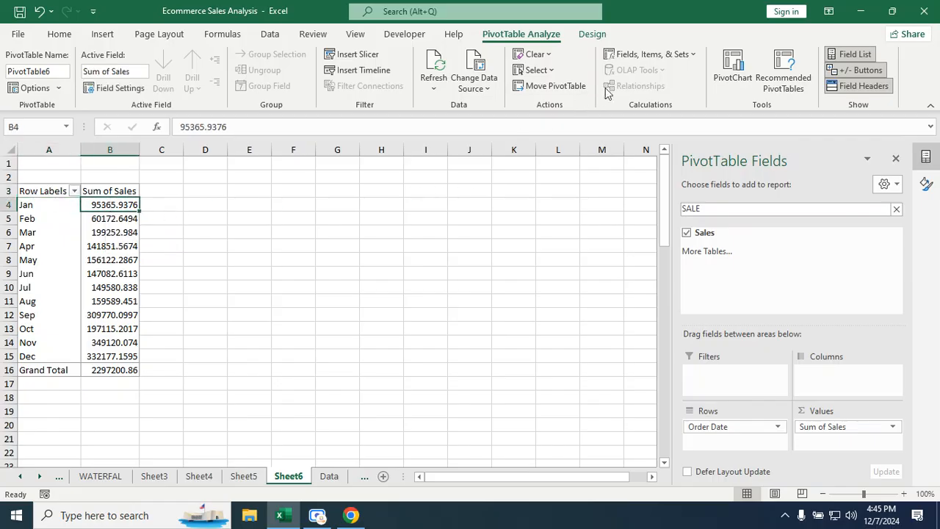
pyautogui.click(733, 71)
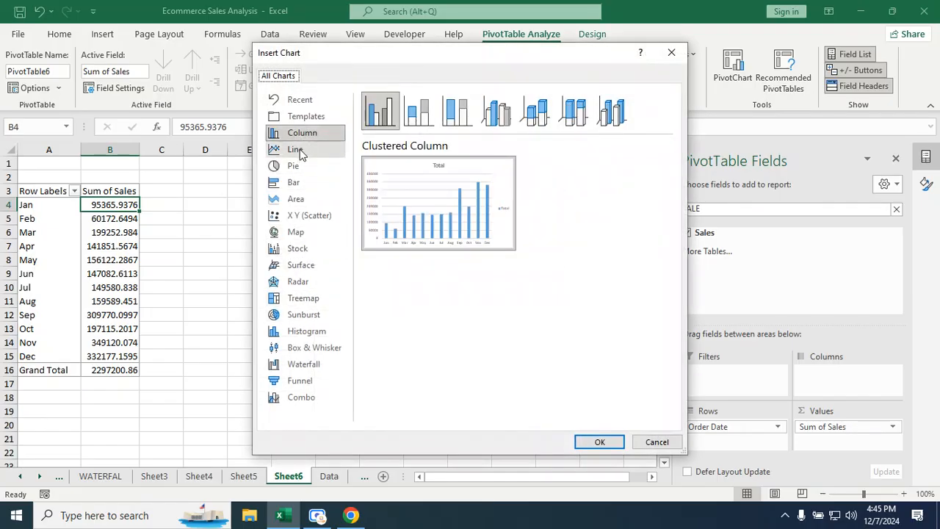
pyautogui.click(300, 151)
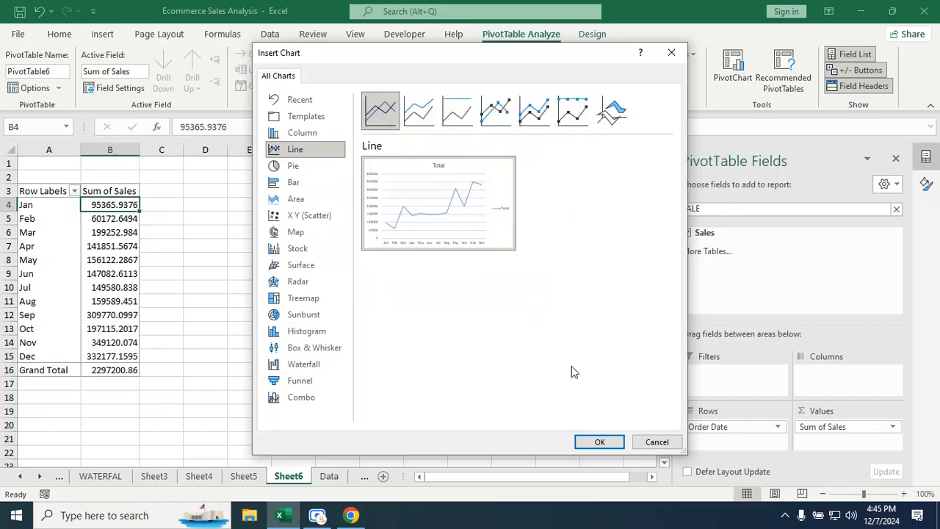
pyautogui.click(598, 447)
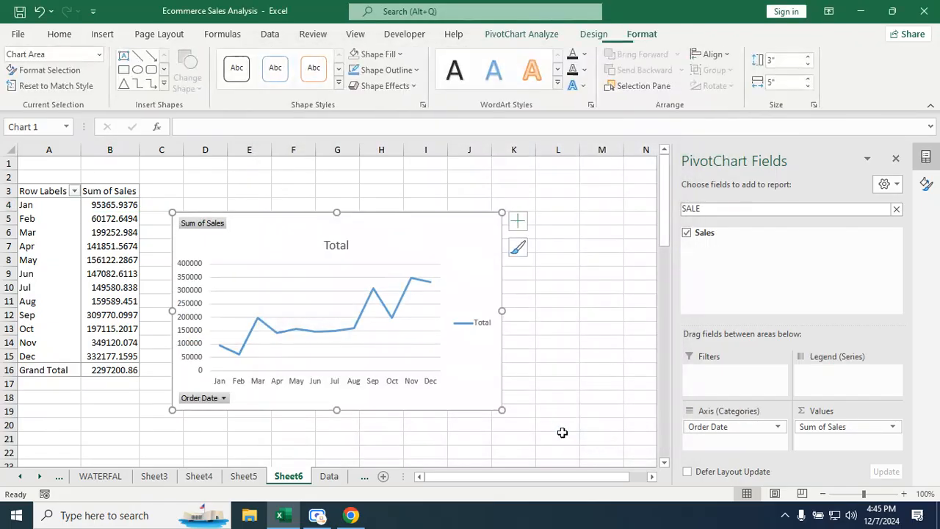
# Hide the value and axis field buttons on the line chart
pyautogui.rightClick(205, 225)
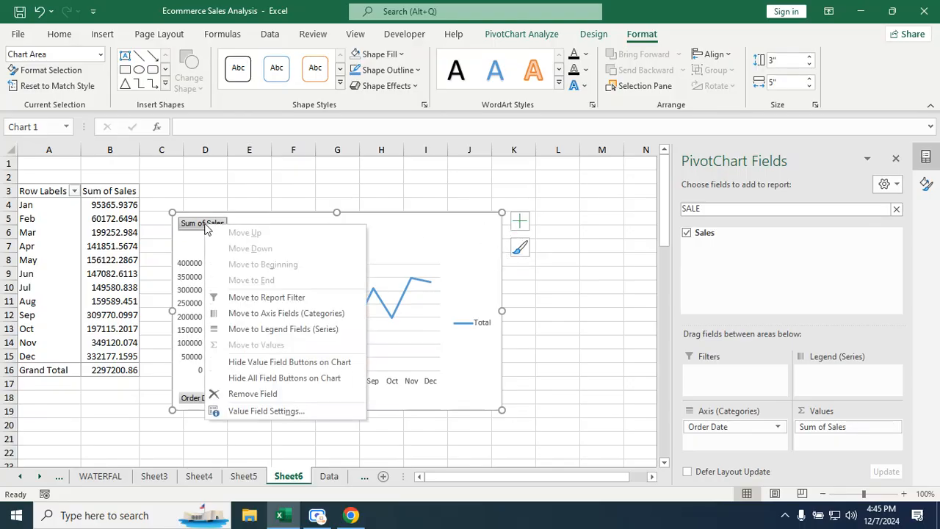
pyautogui.click(242, 361)
pyautogui.rightClick(200, 398)
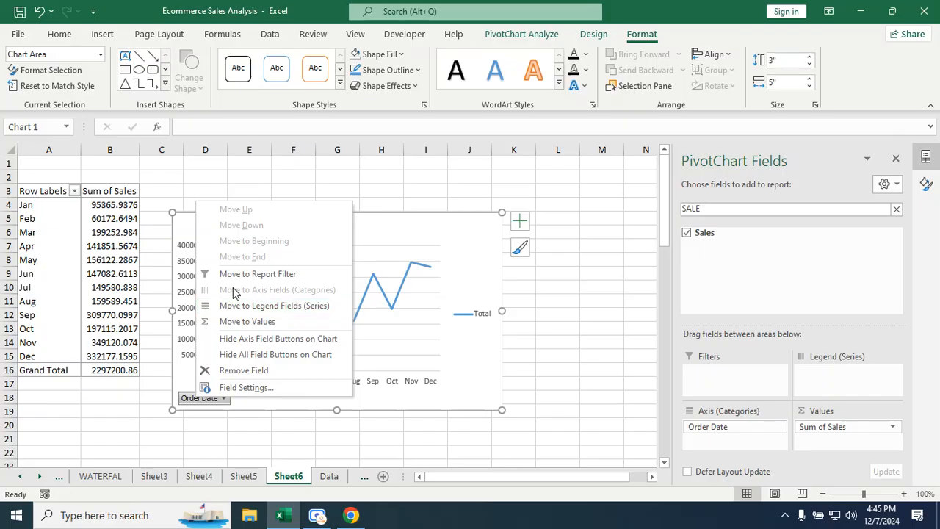
pyautogui.click(242, 339)
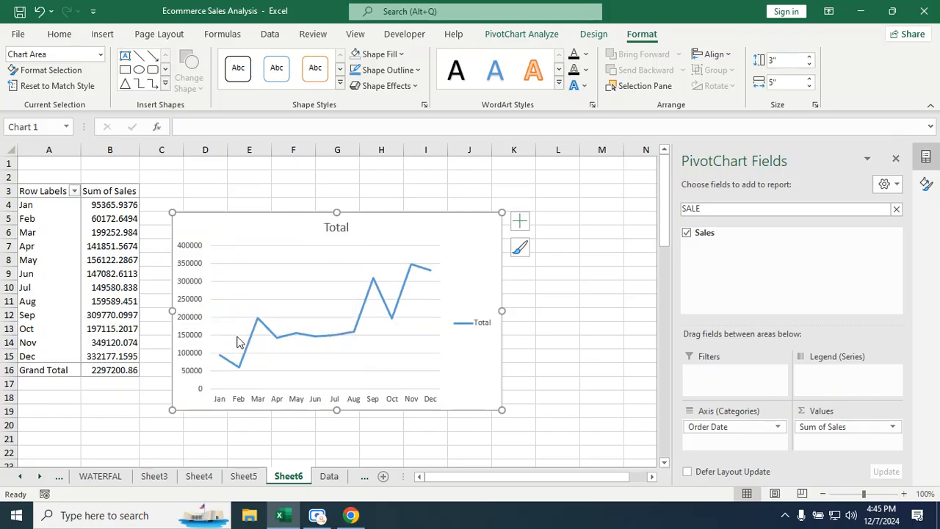
# Remove the axes, chart title, gridlines and legend from the line chart
pyautogui.click(519, 221)
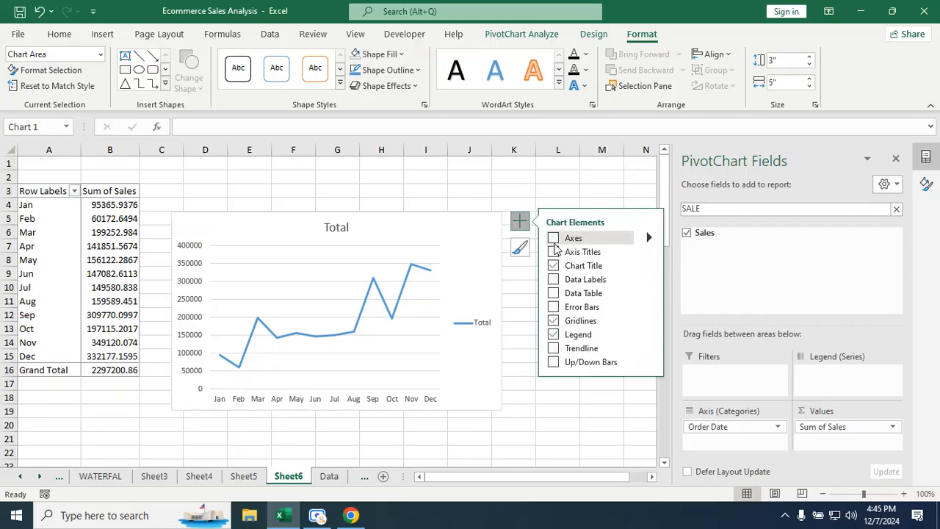
pyautogui.click(553, 238)
pyautogui.click(553, 266)
pyautogui.click(553, 321)
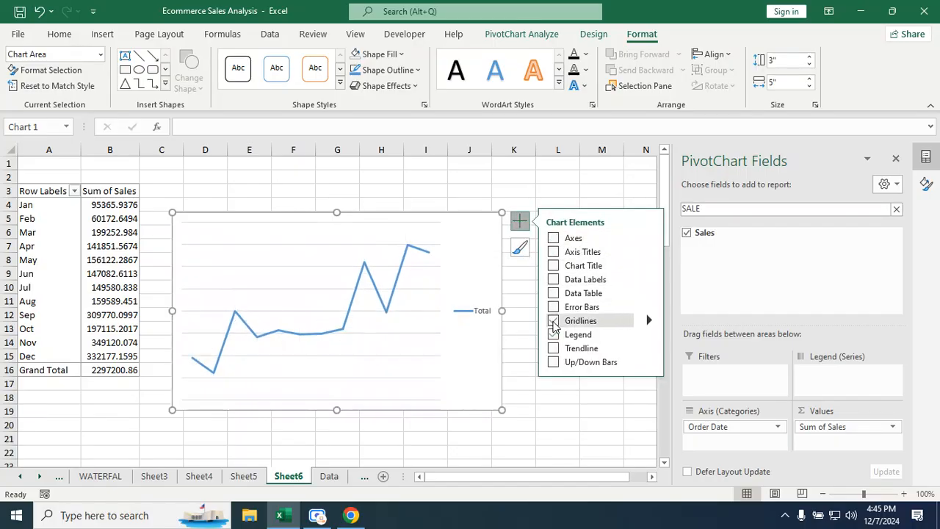
pyautogui.click(553, 335)
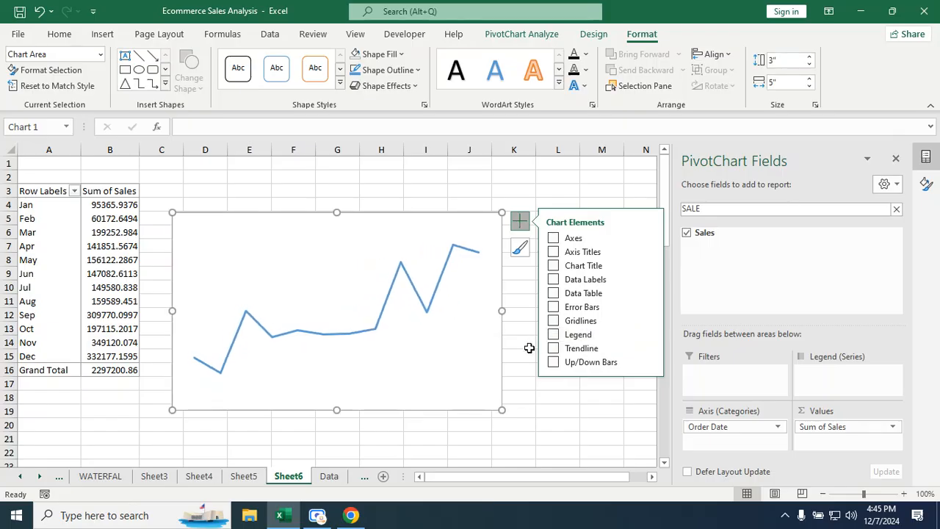
pyautogui.click(548, 395)
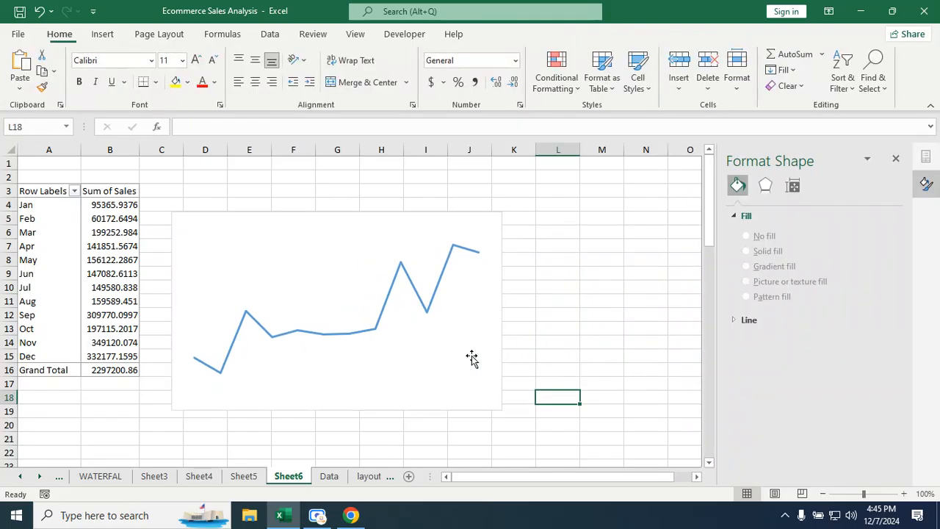
# Set the plot area of the Sheet6 line chart to no fill
pyautogui.click(431, 315)
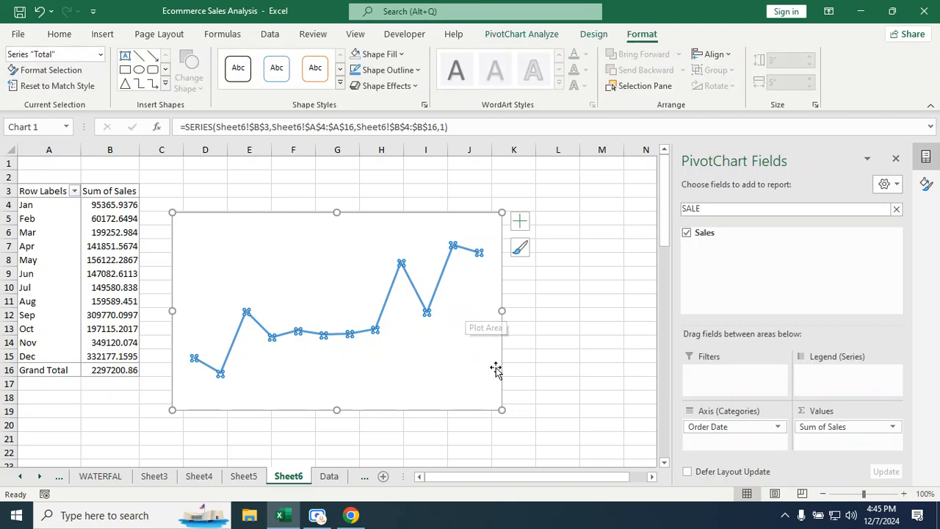
pyautogui.click(576, 361)
pyautogui.click(484, 380)
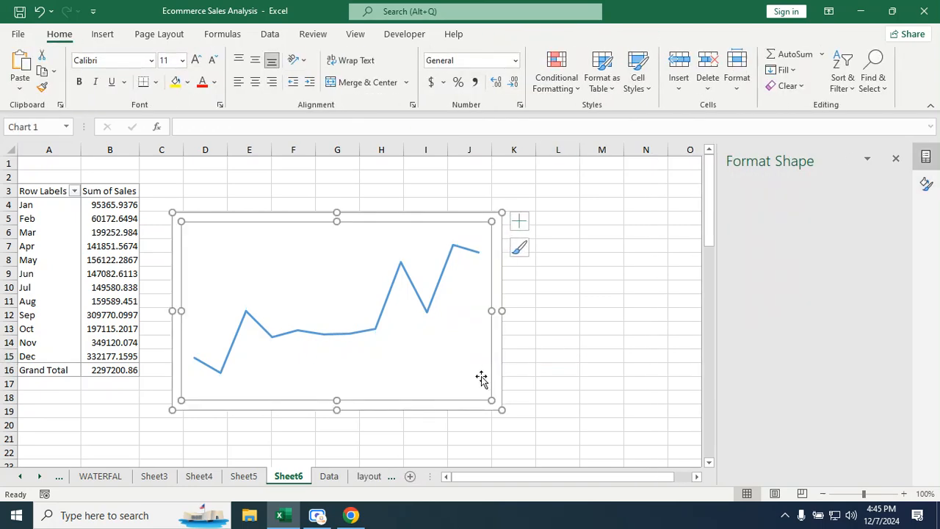
pyautogui.click(544, 384)
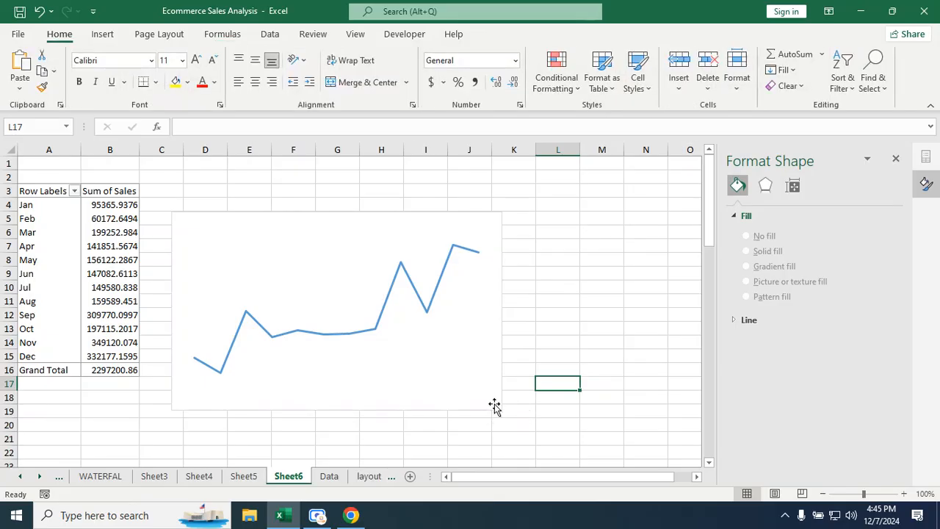
pyautogui.click(496, 405)
pyautogui.rightClick(460, 367)
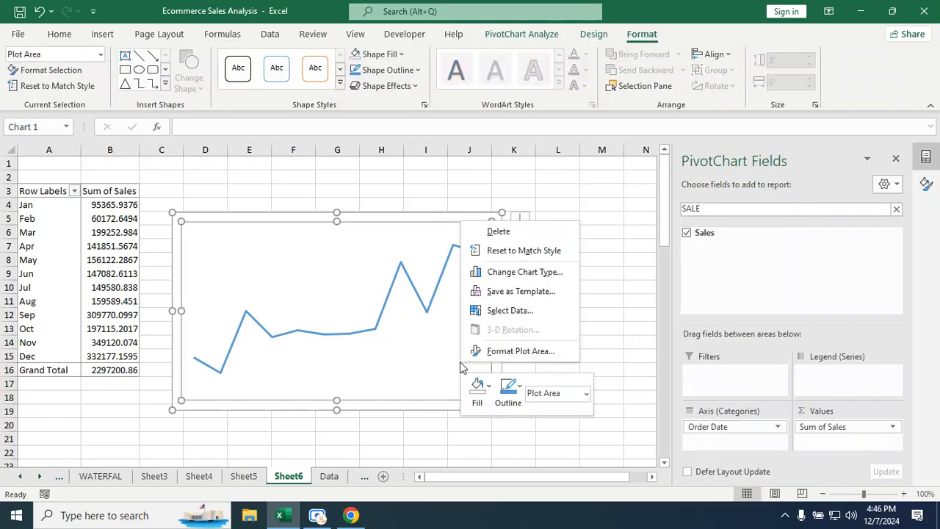
pyautogui.click(514, 351)
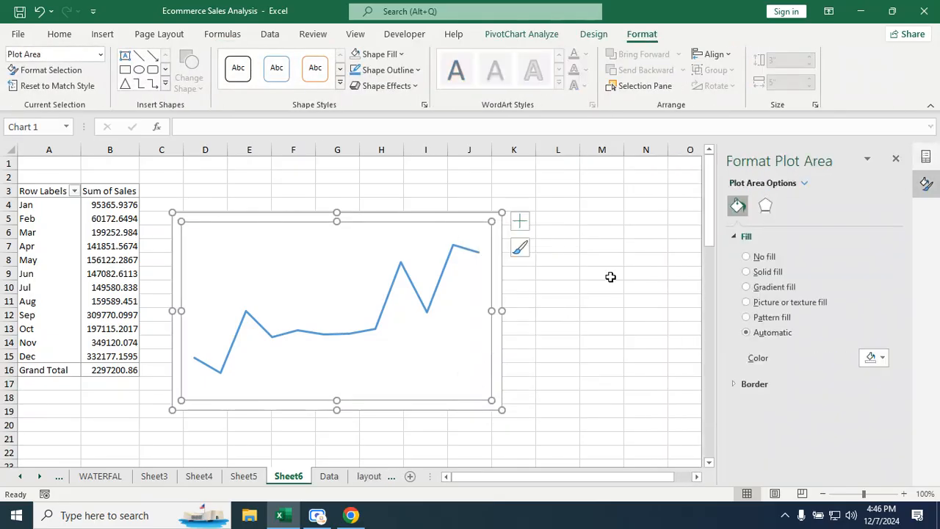
pyautogui.click(764, 256)
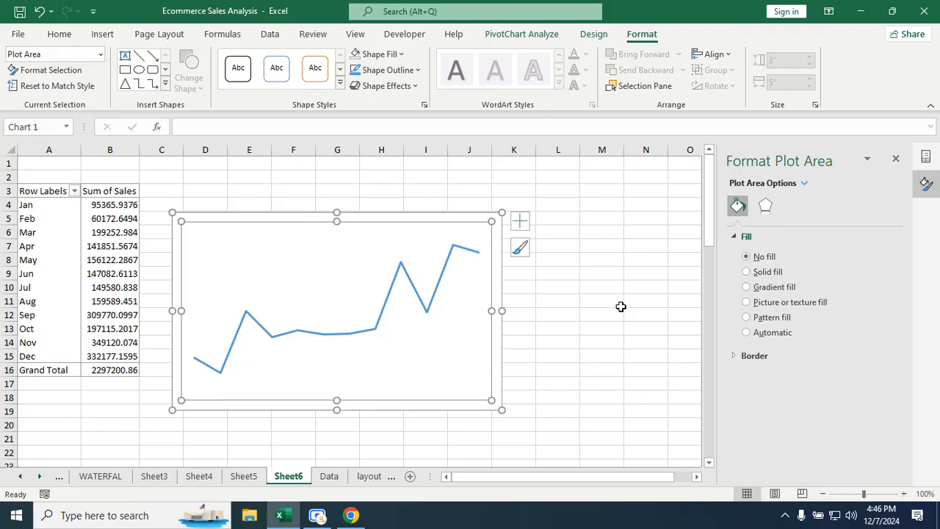
pyautogui.click(584, 305)
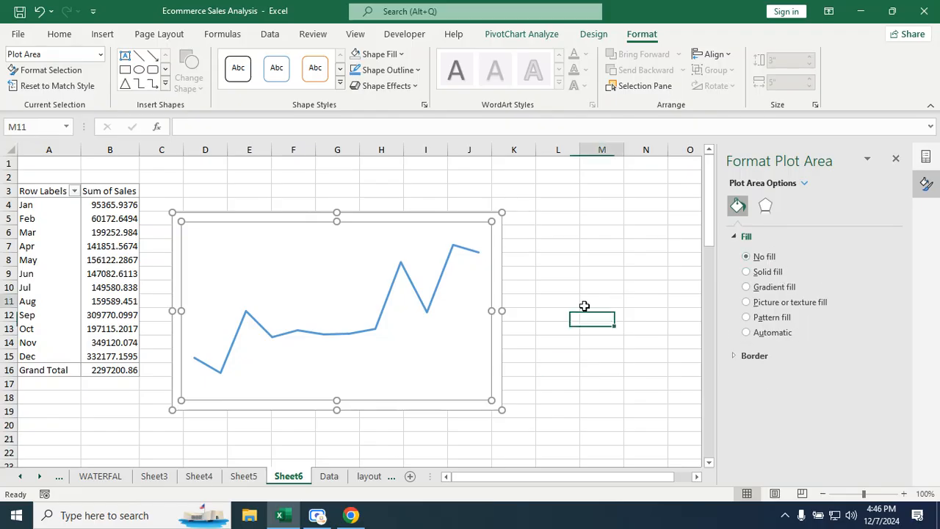
# Set the line chart's chart area to no fill so the background is transparent
pyautogui.click(495, 400)
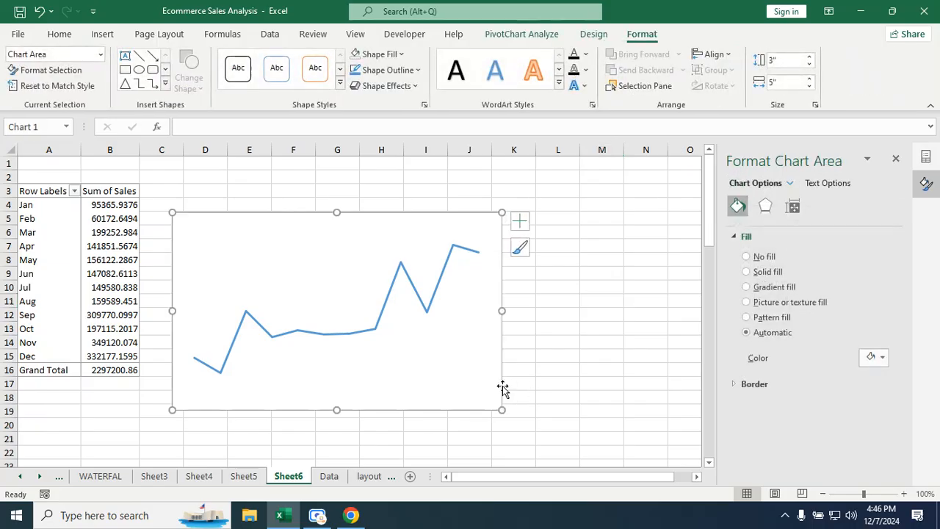
pyautogui.rightClick(501, 395)
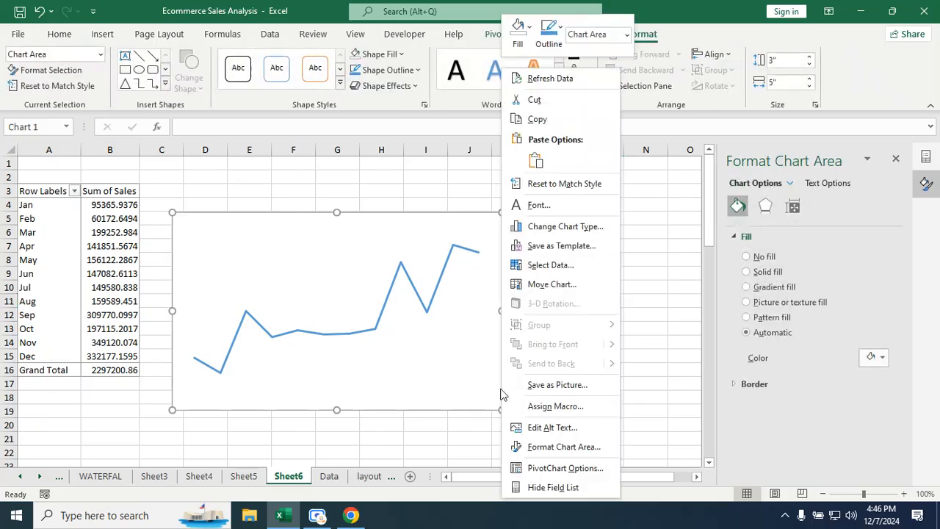
pyautogui.click(565, 446)
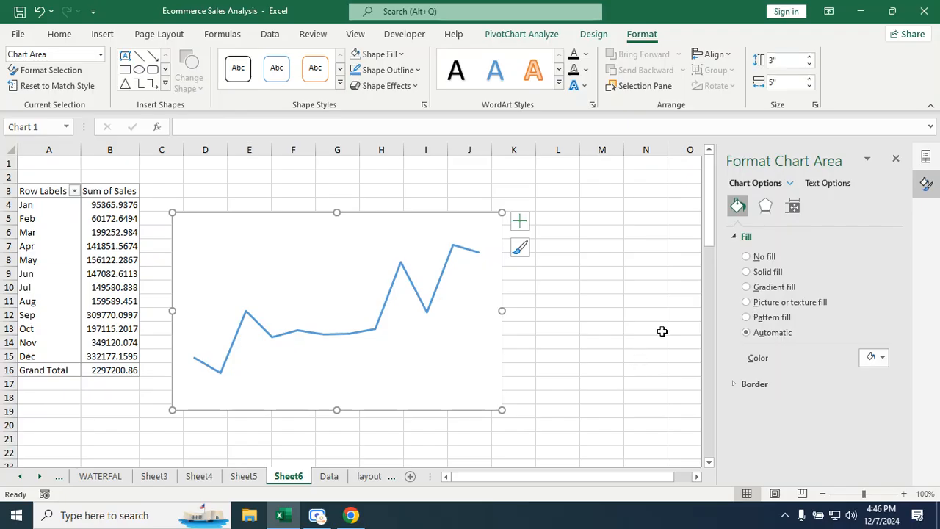
pyautogui.click(762, 257)
pyautogui.click(626, 314)
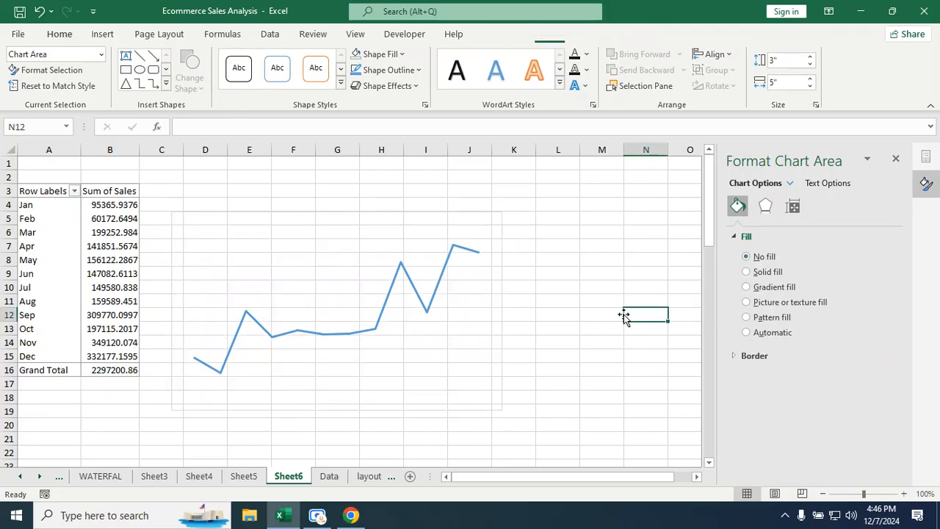
# Shrink the line chart to about 0.57" high by 1.82" wide and place it directly below the PivotTable, over rows 17 to 19
pyautogui.click(489, 239)
pyautogui.click(489, 239)
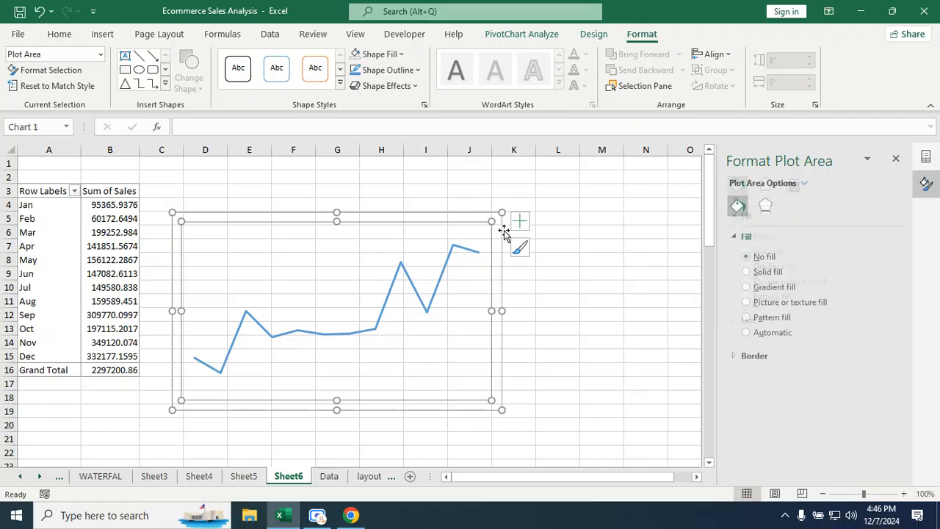
pyautogui.click(556, 216)
pyautogui.click(495, 258)
pyautogui.moveTo(491, 221); pyautogui.dragTo(103, 379)
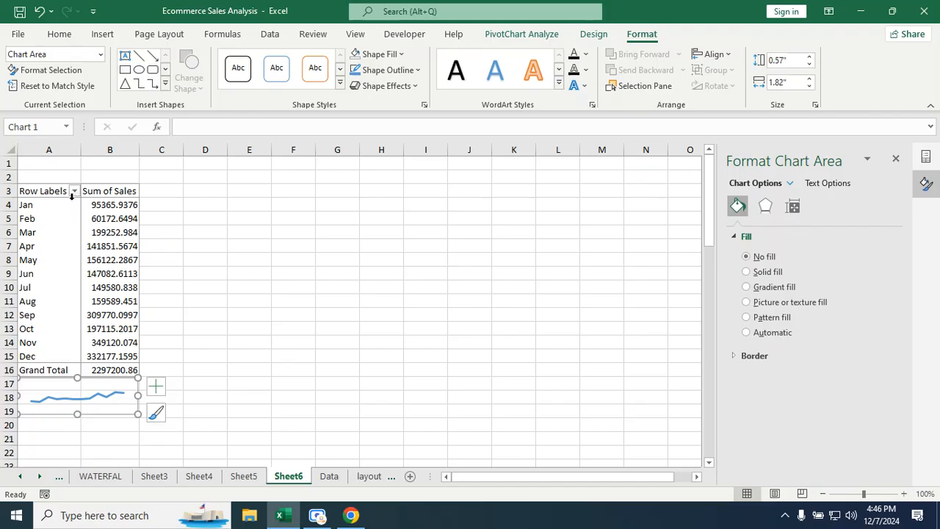
# Copy the whole monthly sales PivotTable to cell D3 and narrow column C to a slim gap between the two tables
pyautogui.moveTo(34, 191); pyautogui.dragTo(109, 370)
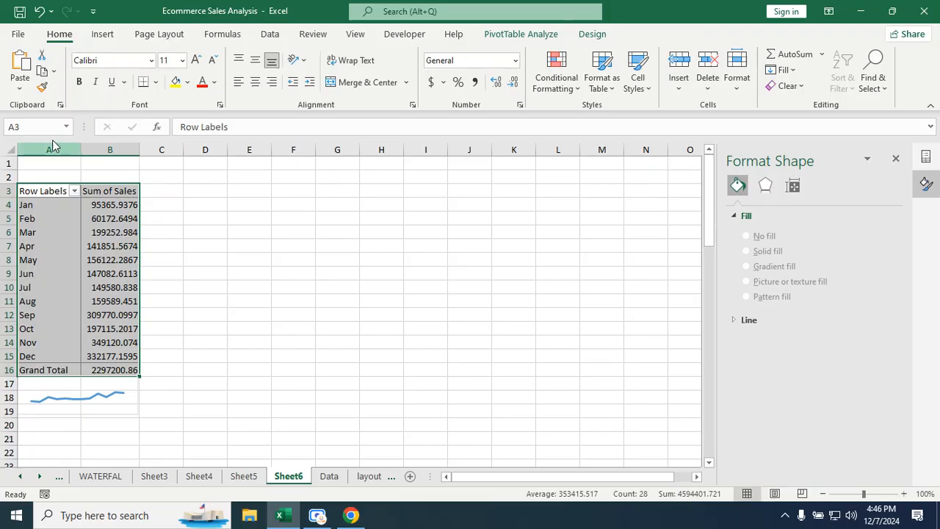
pyautogui.click(42, 71)
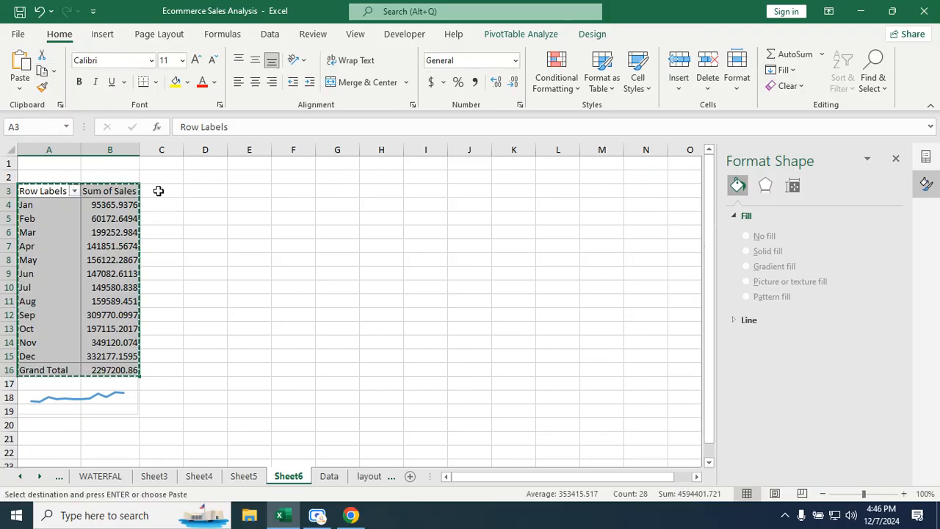
pyautogui.moveTo(184, 152); pyautogui.dragTo(155, 160)
pyautogui.click(184, 190)
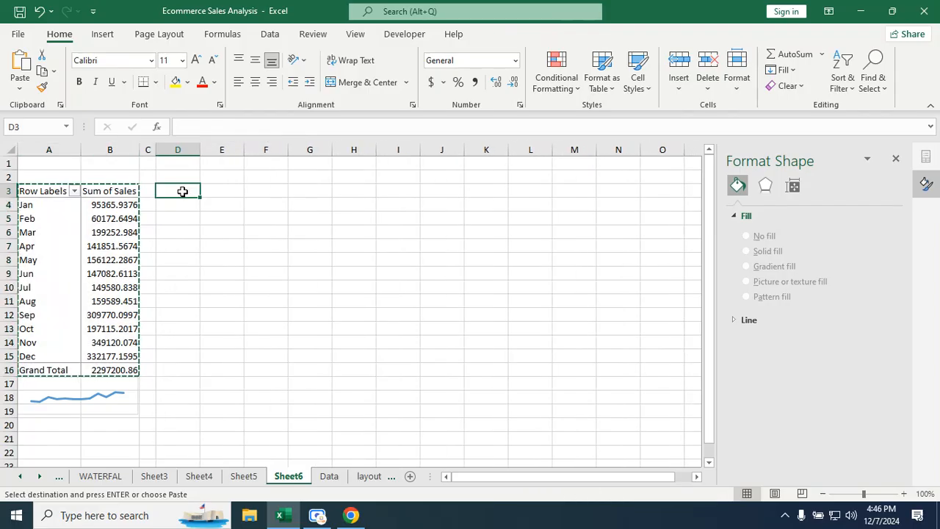
pyautogui.click(19, 66)
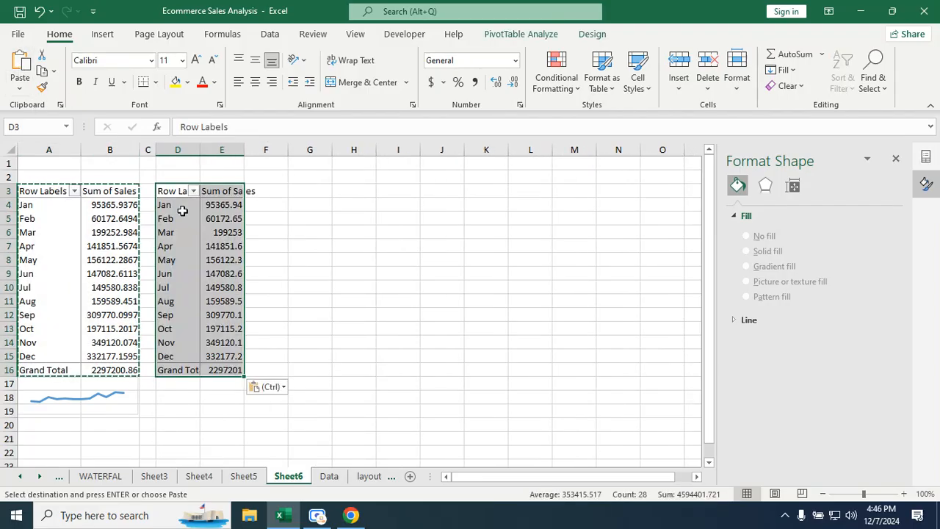
pyautogui.click(272, 232)
pyautogui.click(221, 207)
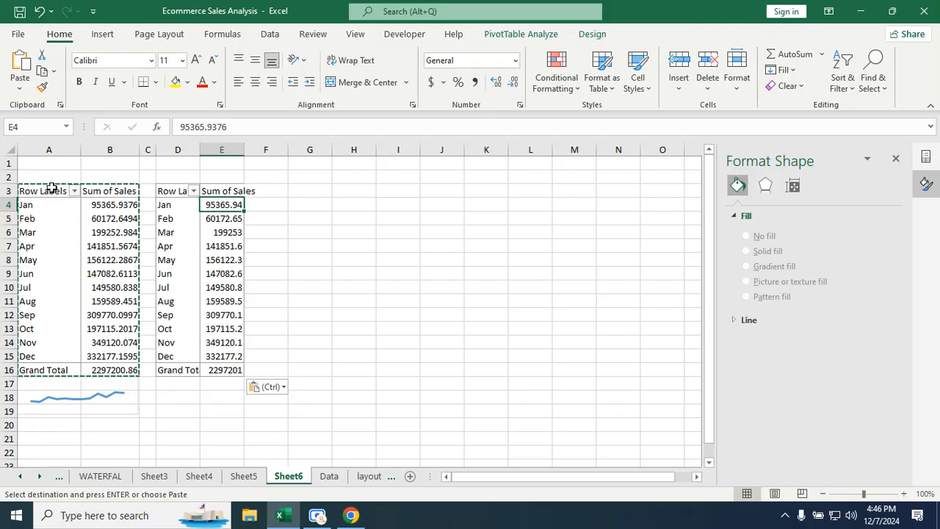
pyautogui.press('Escape')
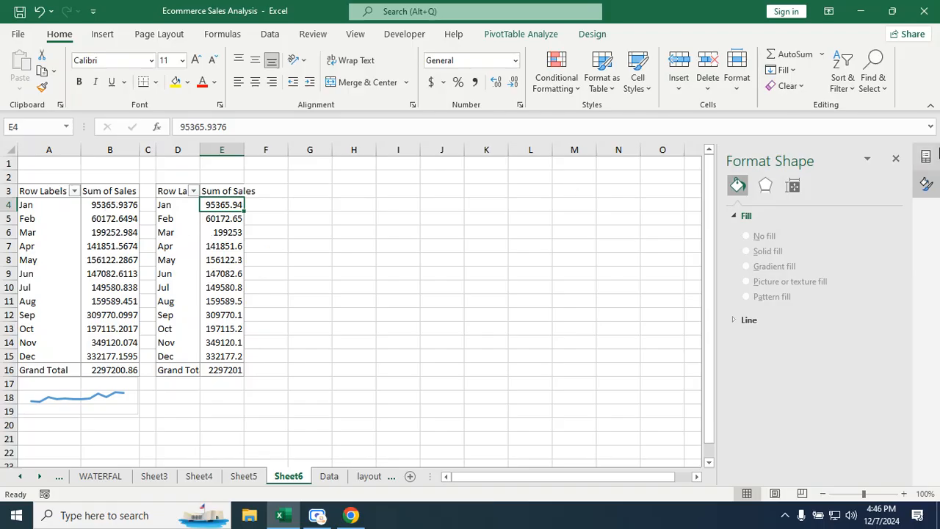
# Remove Sum of Sales from the values of the second PivotTable, the one starting at D3
pyautogui.click(896, 160)
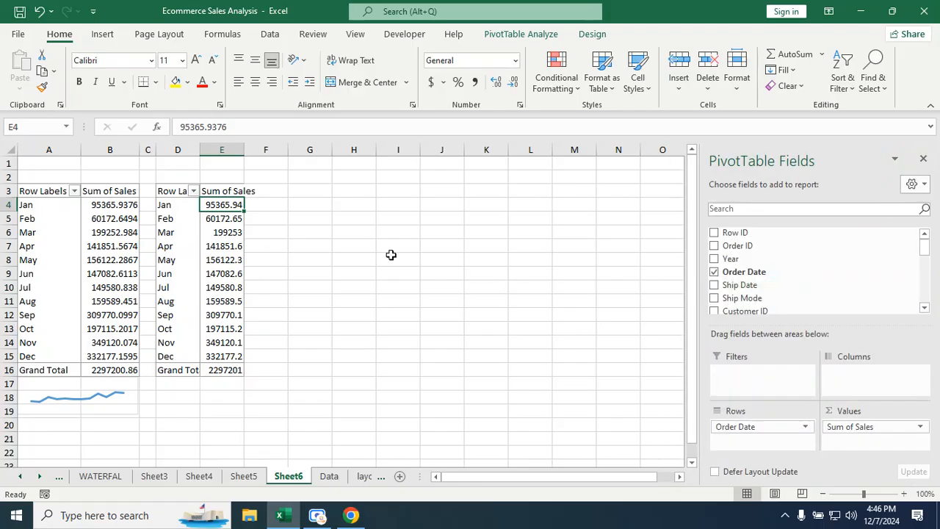
pyautogui.click(262, 223)
pyautogui.click(222, 218)
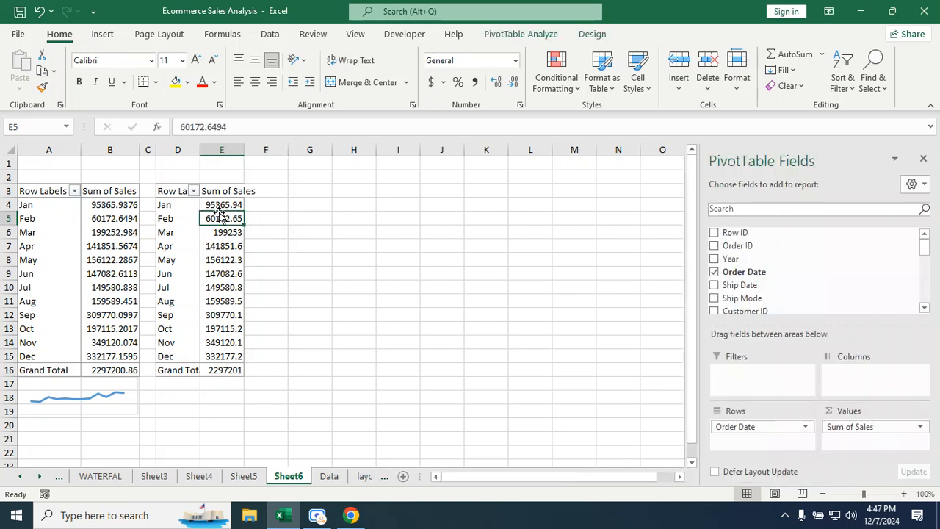
pyautogui.click(220, 208)
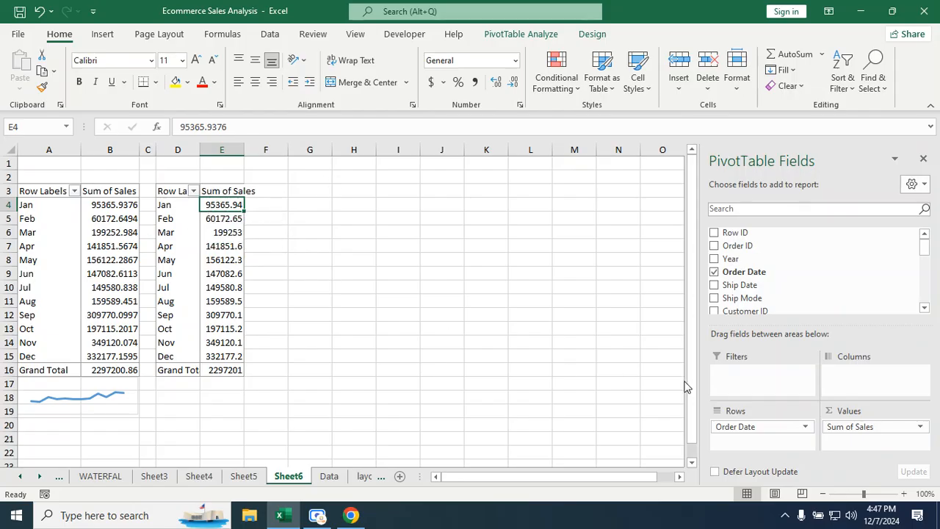
pyautogui.moveTo(777, 272); pyautogui.dragTo(433, 271)
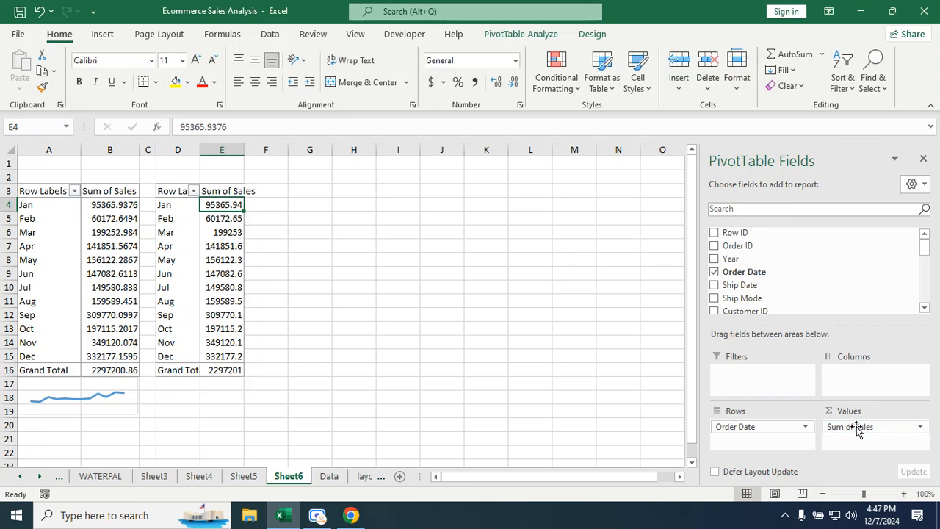
pyautogui.moveTo(855, 428); pyautogui.dragTo(630, 429)
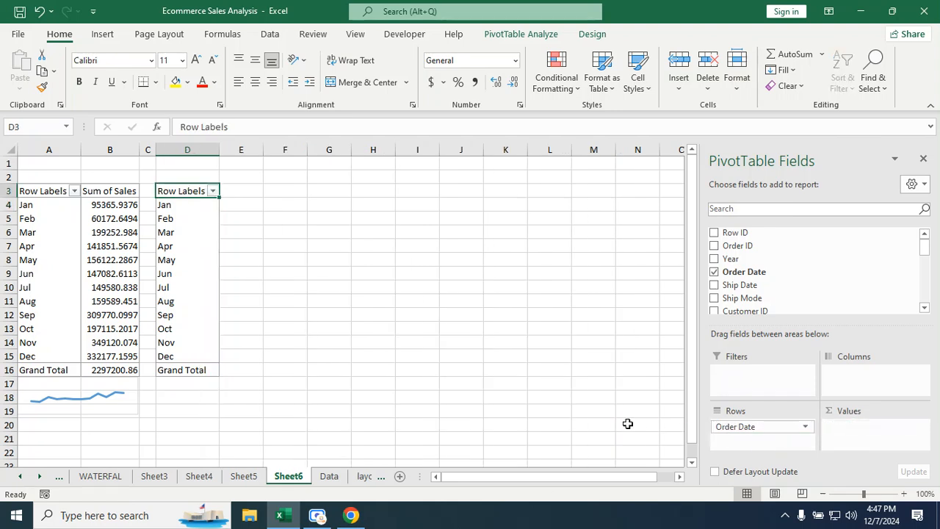
# Search the PivotTable's field list for "PR" and add the Profit field to its values
pyautogui.click(768, 211)
pyautogui.write('P')
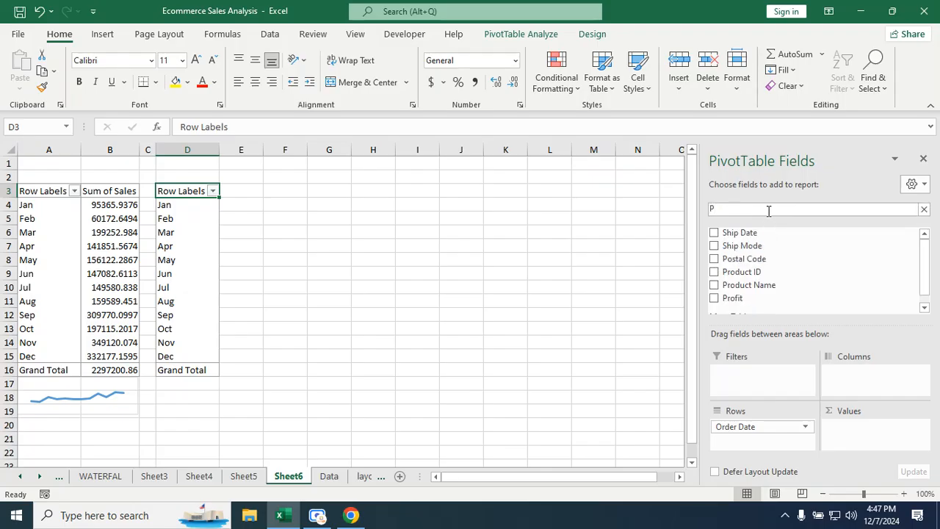
pyautogui.write('R')
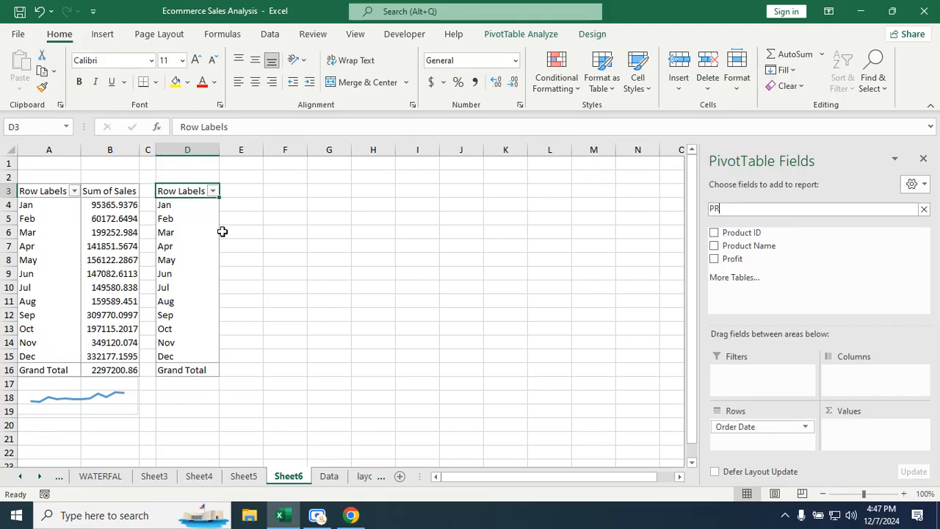
pyautogui.click(714, 259)
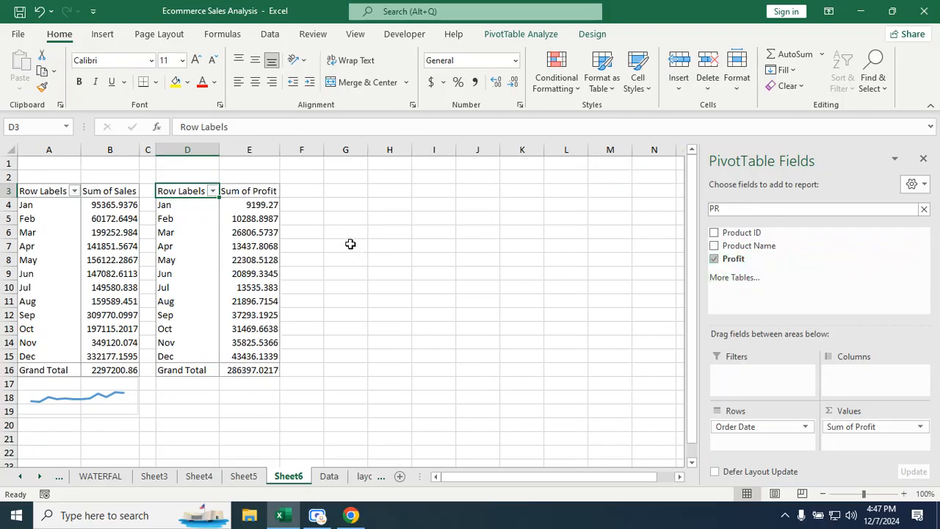
# Insert a Line PivotChart based on the monthly profit PivotTable
pyautogui.click(262, 208)
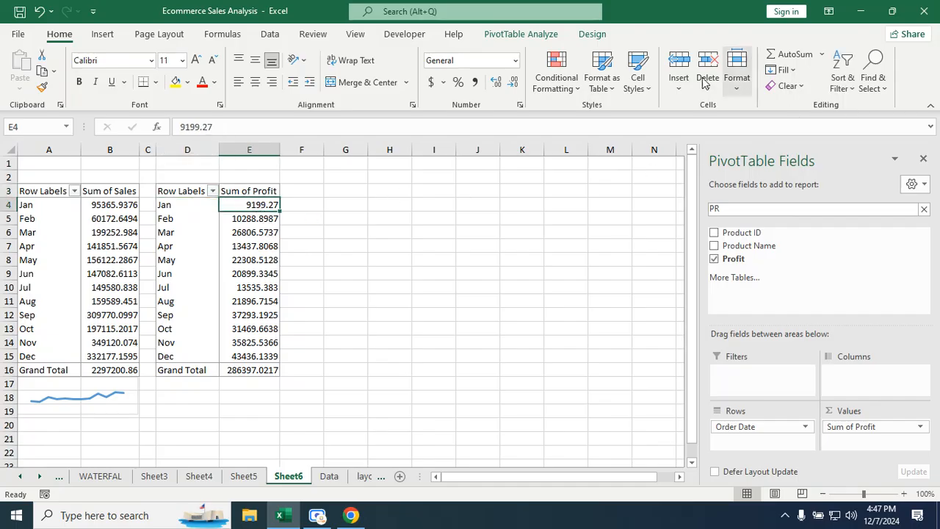
pyautogui.click(504, 34)
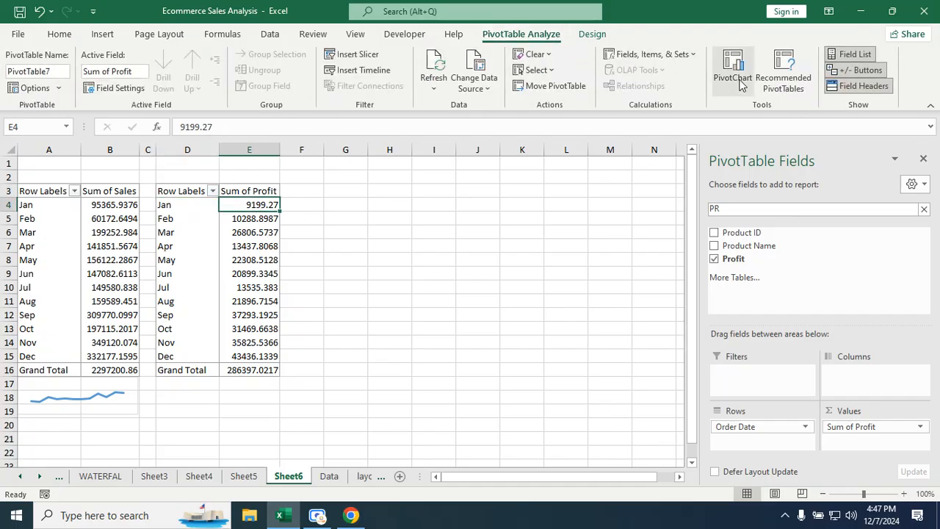
pyautogui.click(733, 70)
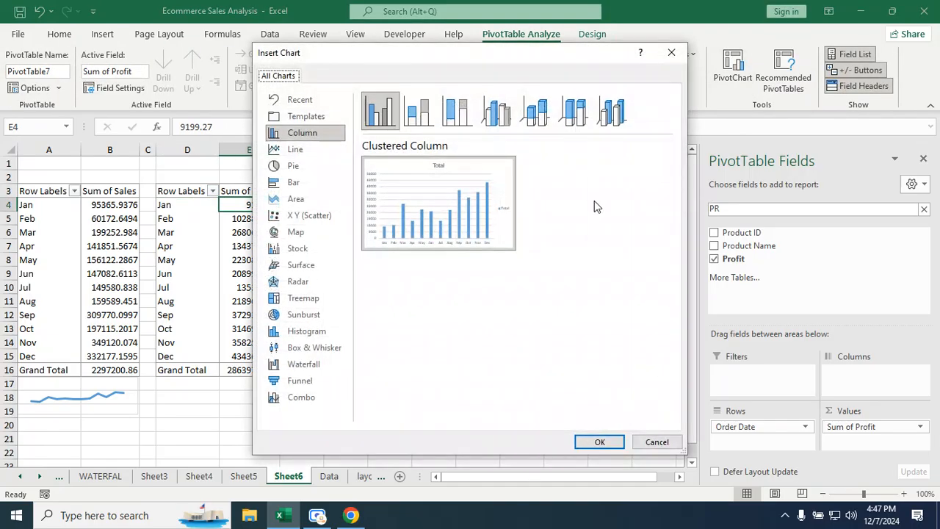
pyautogui.click(298, 151)
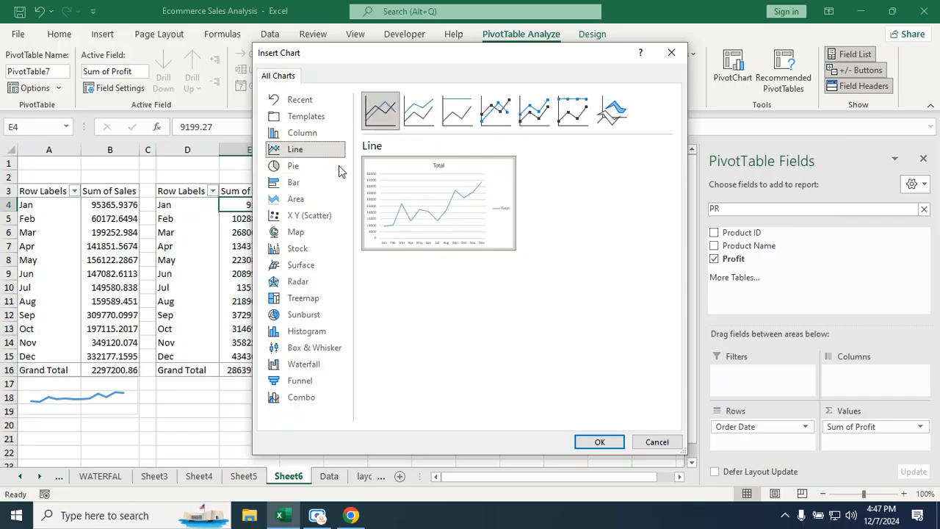
pyautogui.click(599, 442)
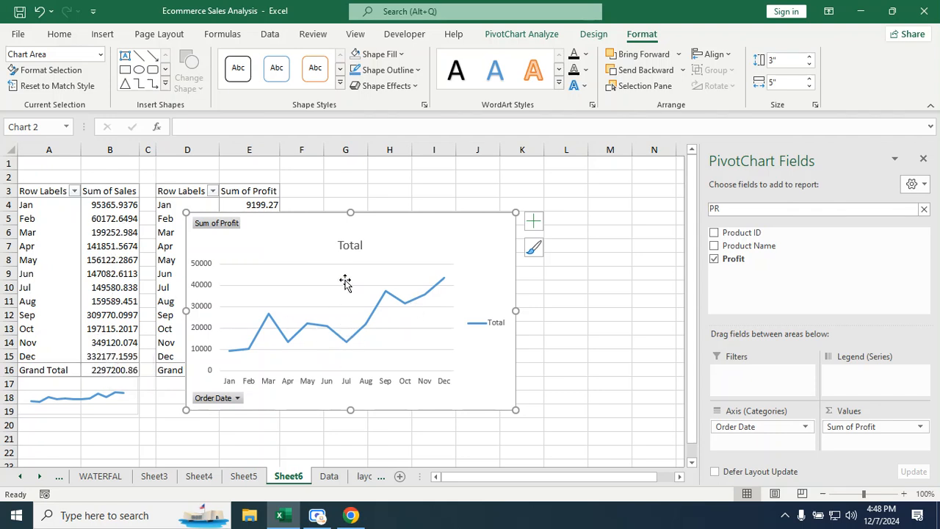
# Strip the profit chart of its field buttons, axes, chart title, gridlines and legend, leaving only the line
pyautogui.rightClick(208, 224)
pyautogui.click(273, 361)
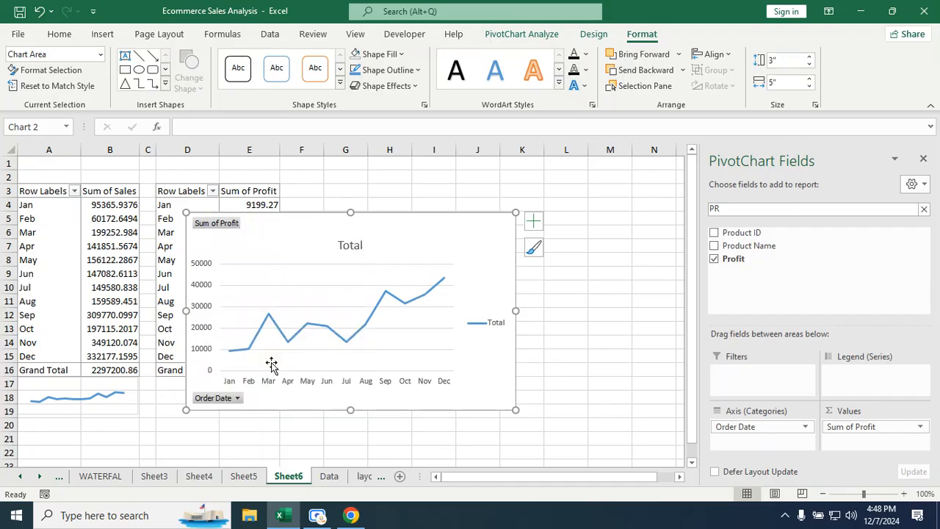
pyautogui.click(534, 220)
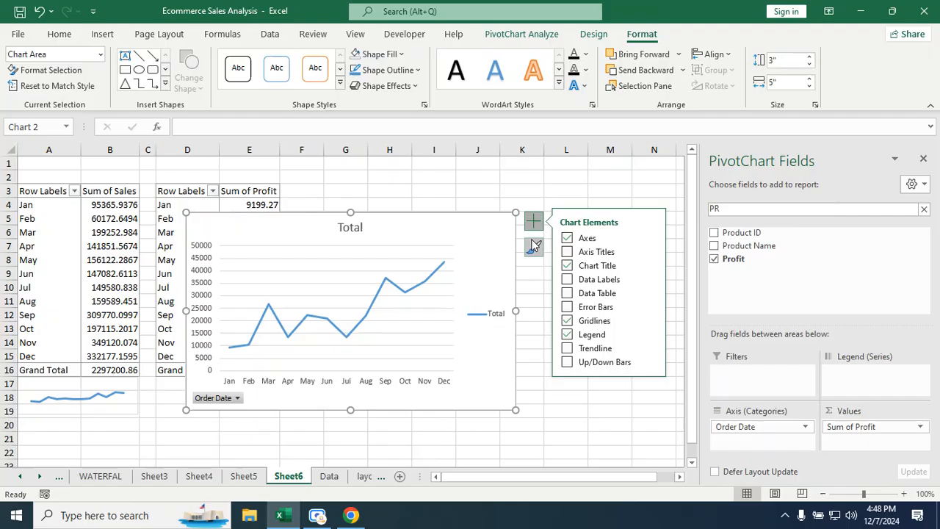
pyautogui.click(567, 238)
pyautogui.click(567, 265)
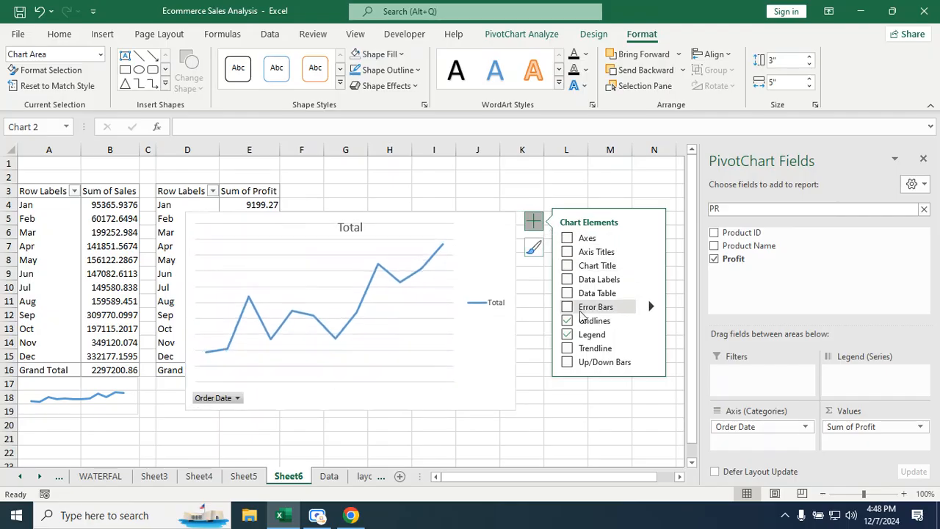
pyautogui.click(567, 320)
pyautogui.click(567, 335)
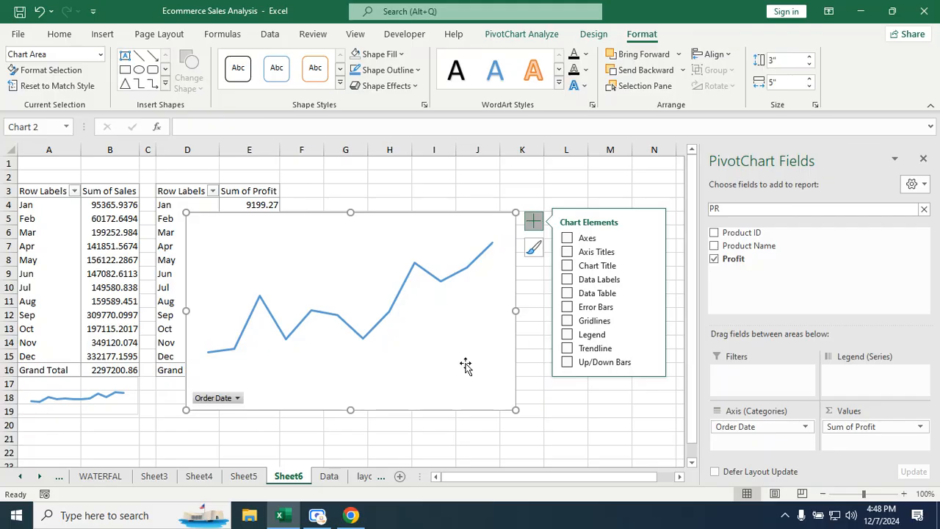
pyautogui.rightClick(228, 401)
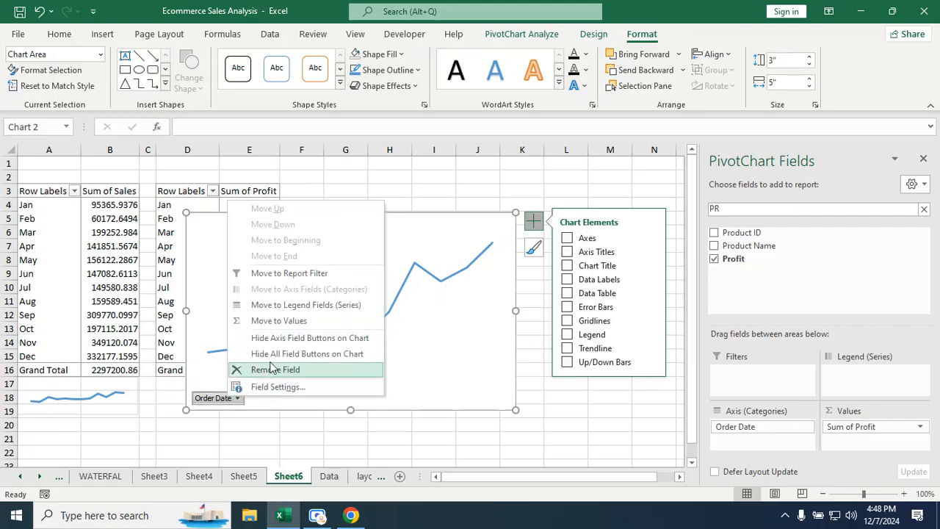
pyautogui.click(284, 336)
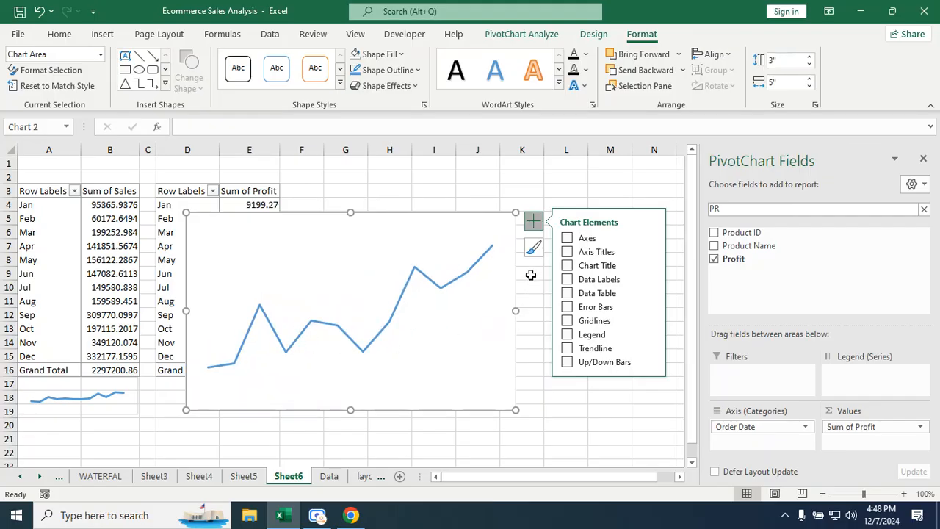
# Set both the plot area and the chart area of the profit chart to No fill
pyautogui.rightClick(506, 381)
pyautogui.click(526, 364)
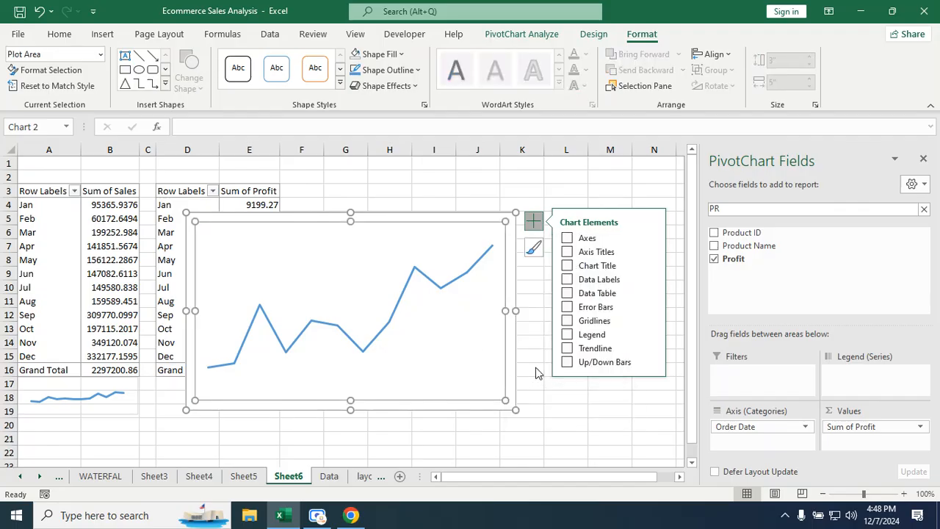
pyautogui.click(764, 257)
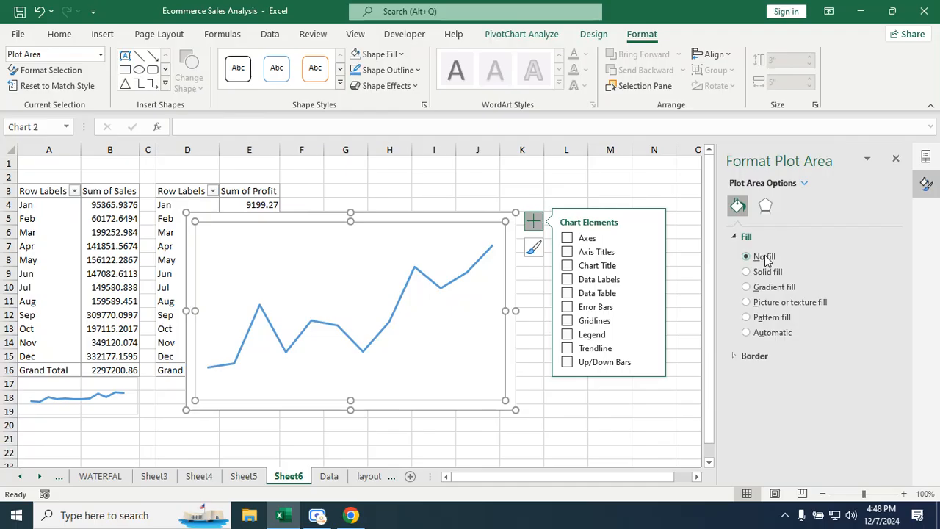
pyautogui.click(605, 419)
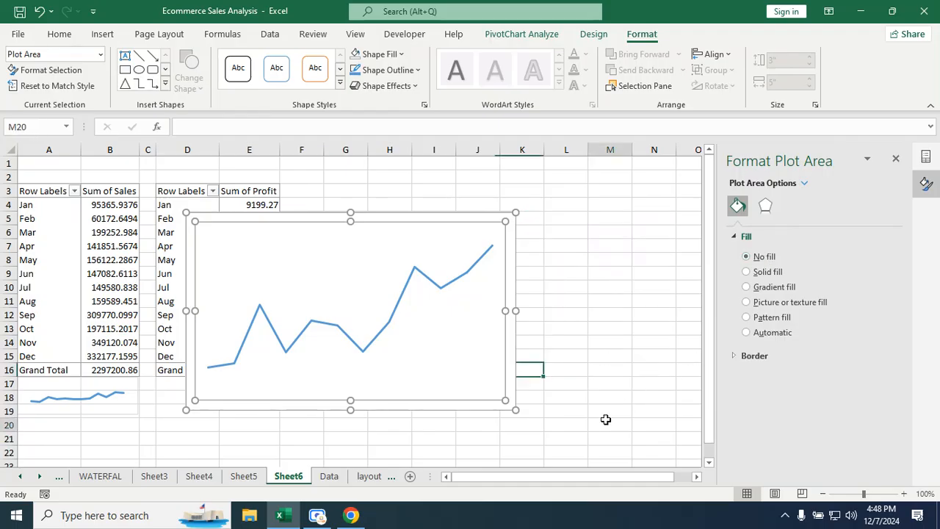
pyautogui.click(512, 402)
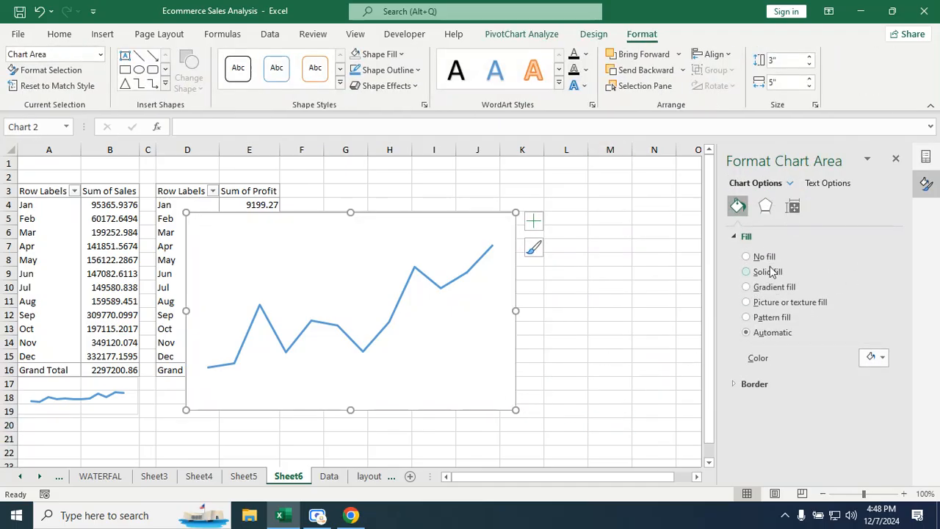
pyautogui.click(768, 259)
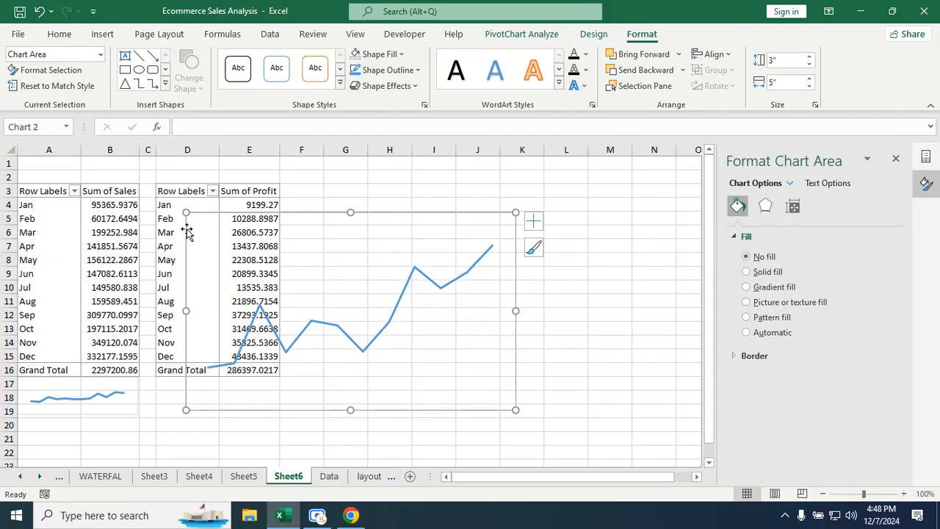
# Shrink the profit chart to sparkline size and place it directly below the profit PivotTable, across columns D and E in rows 17 to 19
pyautogui.moveTo(186, 213); pyautogui.dragTo(338, 366)
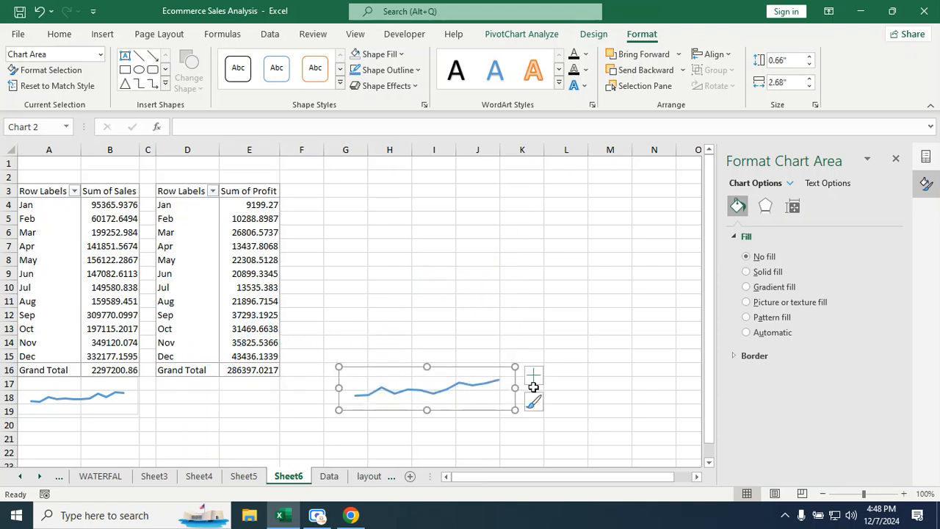
pyautogui.moveTo(518, 387); pyautogui.dragTo(282, 380)
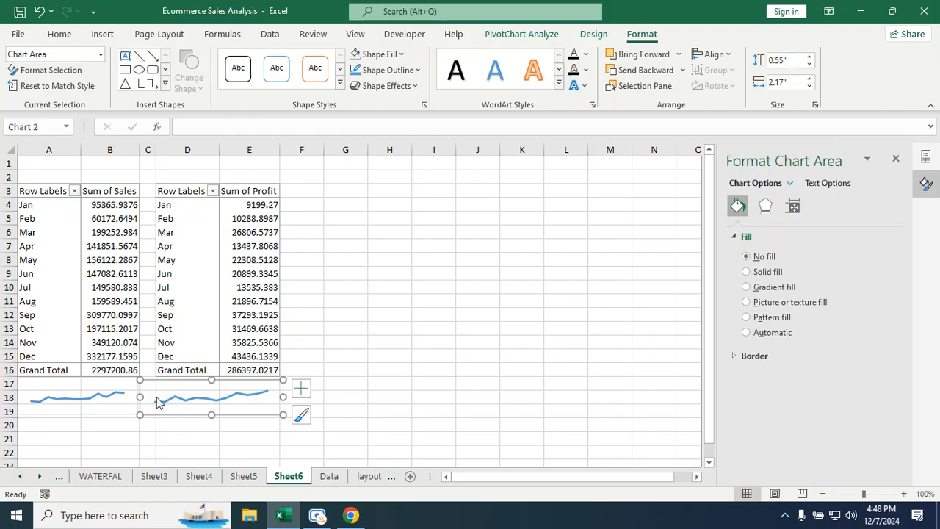
pyautogui.moveTo(141, 395); pyautogui.dragTo(154, 394)
pyautogui.click(395, 355)
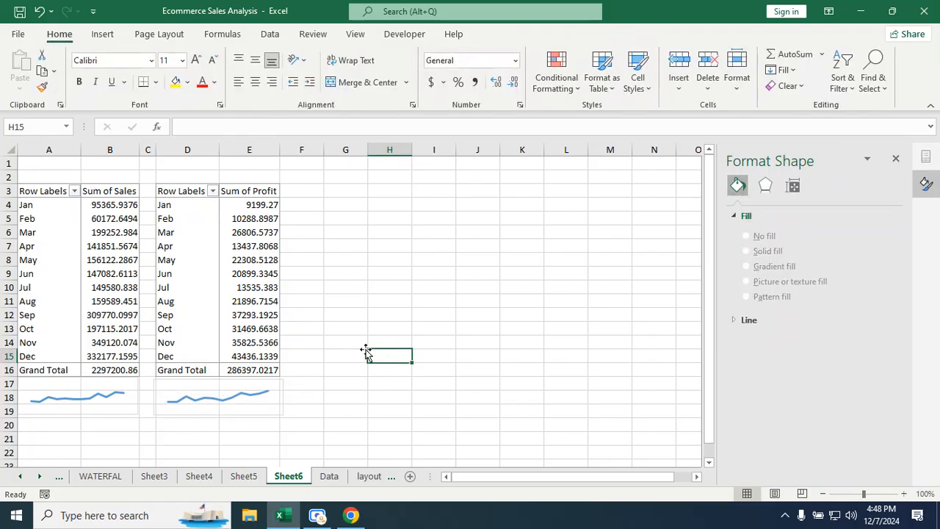
# Copy the profit PivotTable D3:E16 to cell G3, narrowing column F as a spacer between the tables
pyautogui.moveTo(175, 193); pyautogui.dragTo(272, 370)
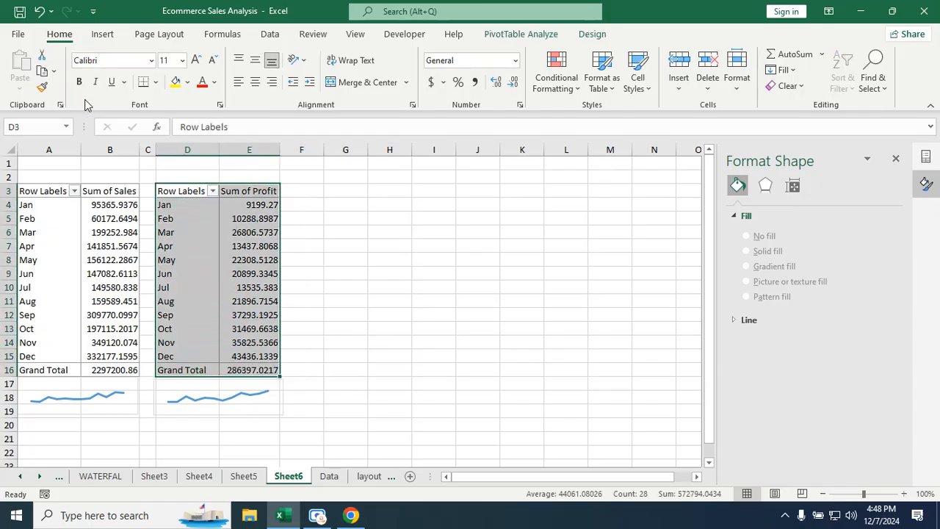
pyautogui.click(42, 71)
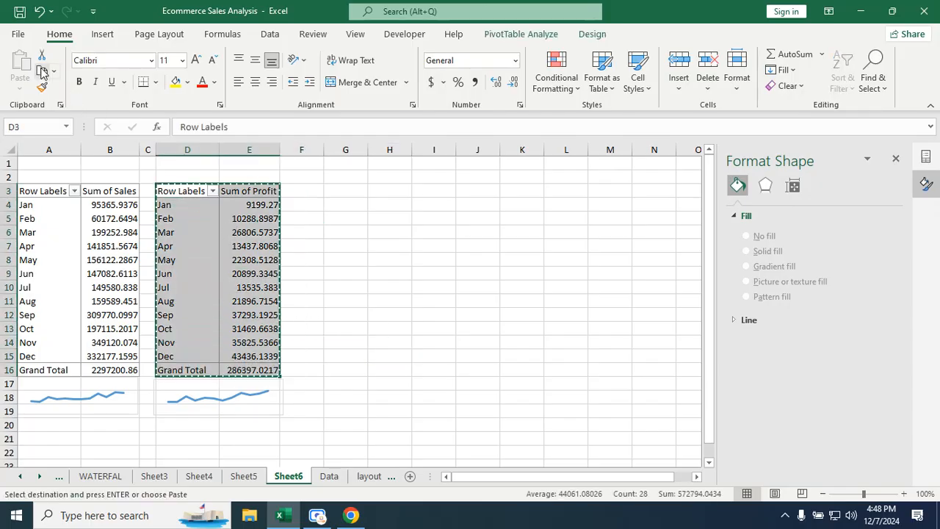
pyautogui.moveTo(324, 150); pyautogui.dragTo(295, 151)
pyautogui.click(312, 189)
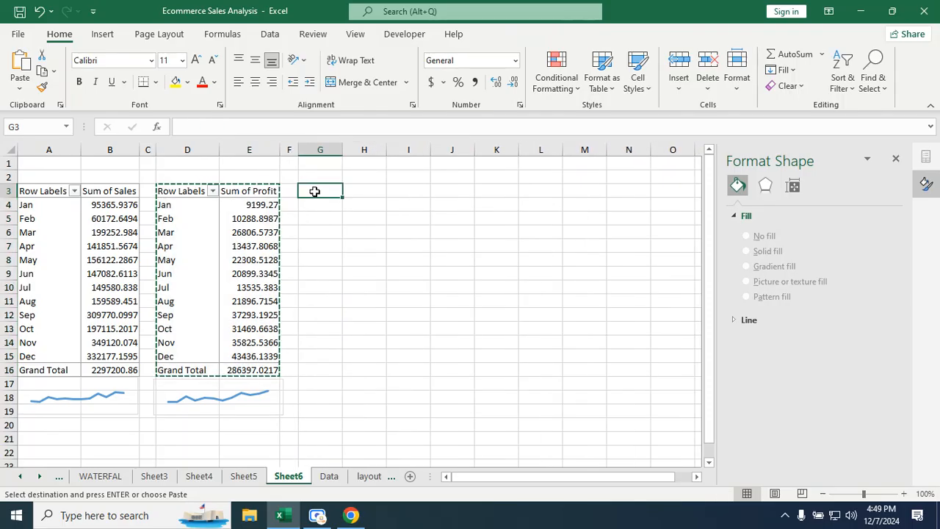
pyautogui.click(21, 65)
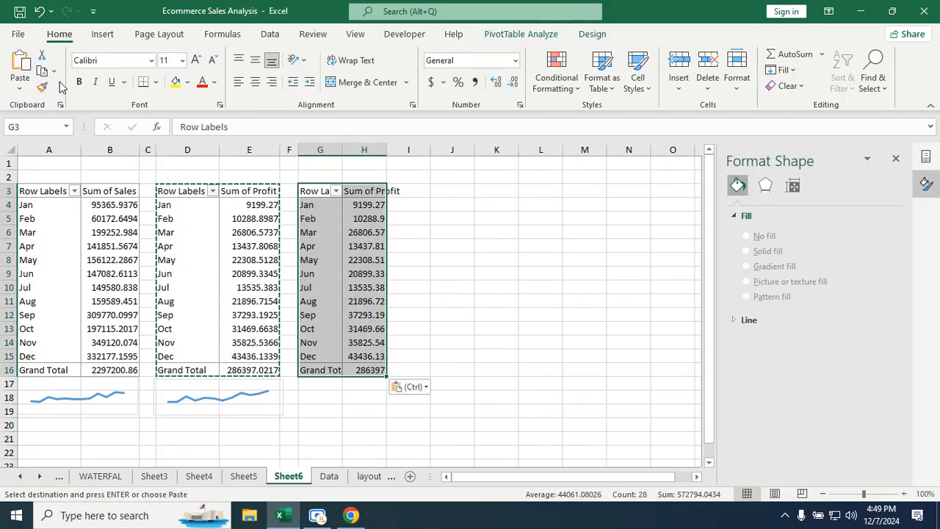
pyautogui.press('Escape')
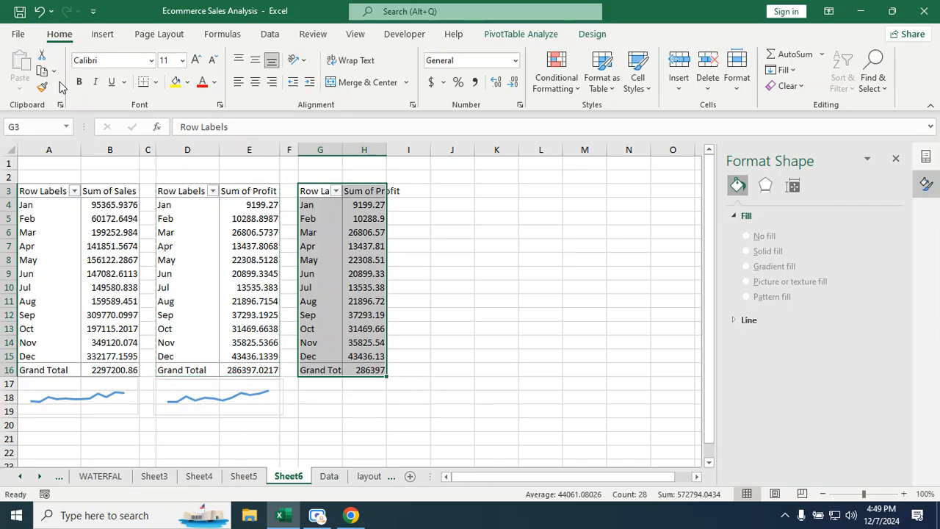
# Remove Sum of Profit from the values of the copied PivotTable at G3
pyautogui.click(358, 208)
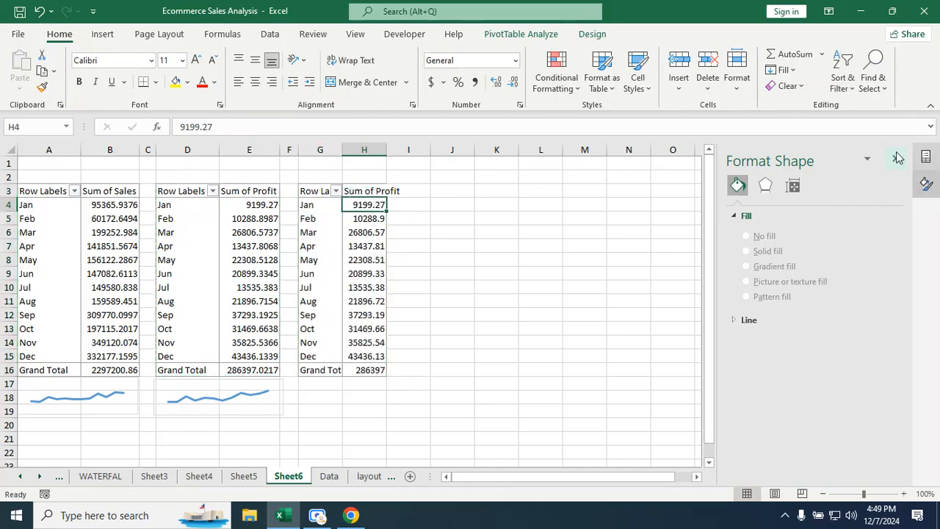
pyautogui.click(924, 156)
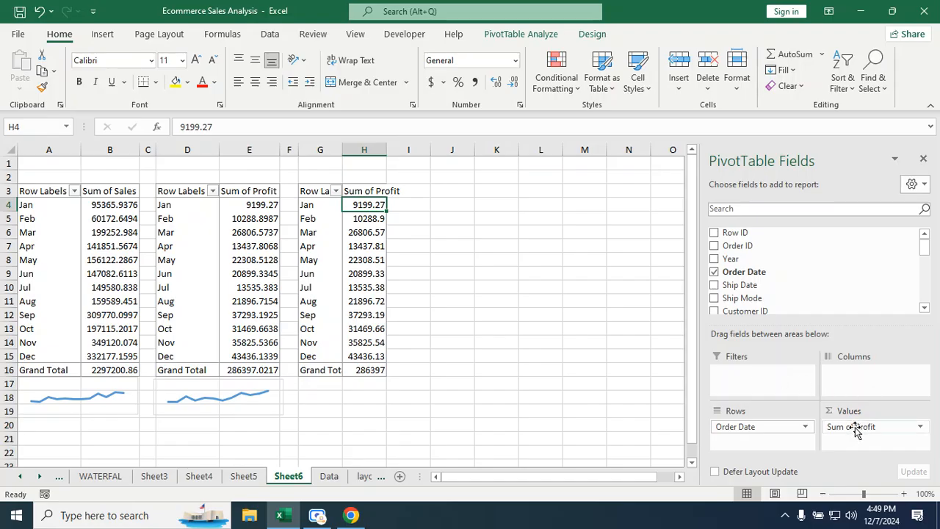
pyautogui.moveTo(854, 432); pyautogui.dragTo(620, 429)
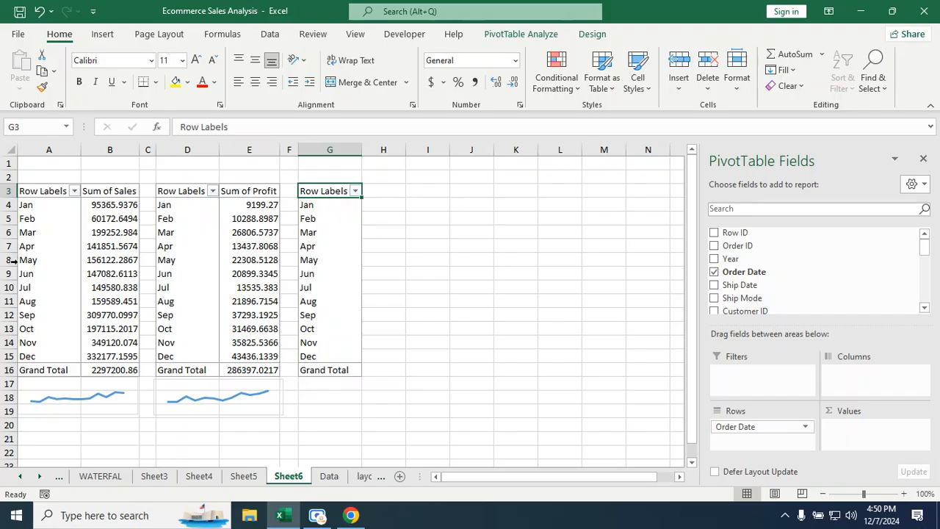
# Search the field list for QU and add Quantity to the values of the PivotTable at G3
pyautogui.click(389, 192)
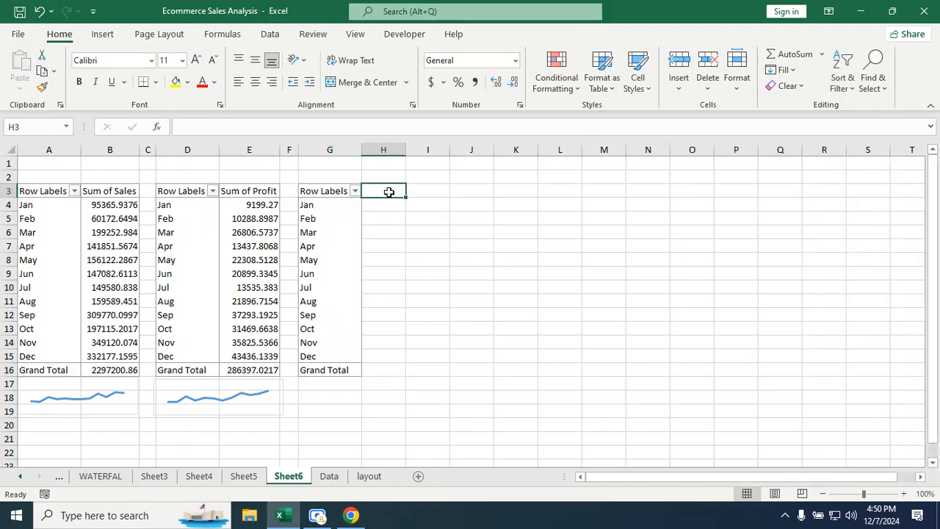
pyautogui.click(327, 210)
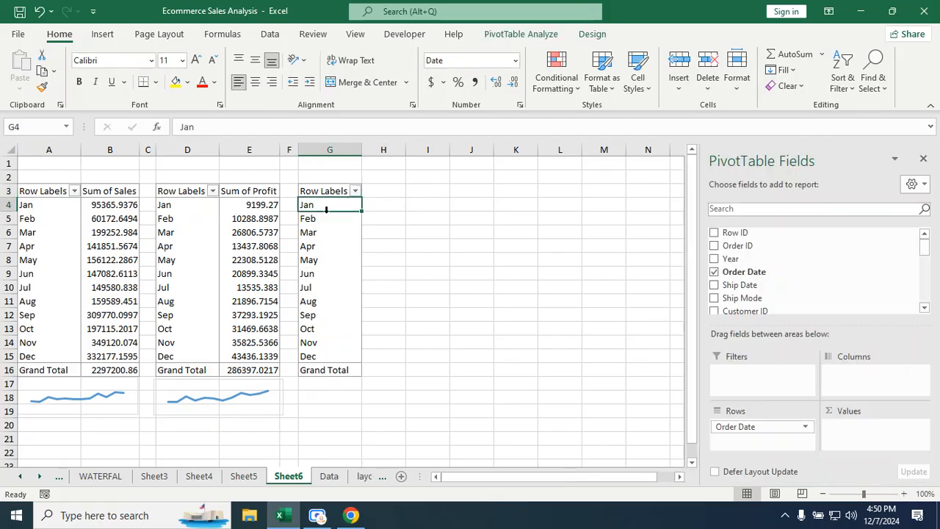
pyautogui.click(742, 209)
pyautogui.write('QU')
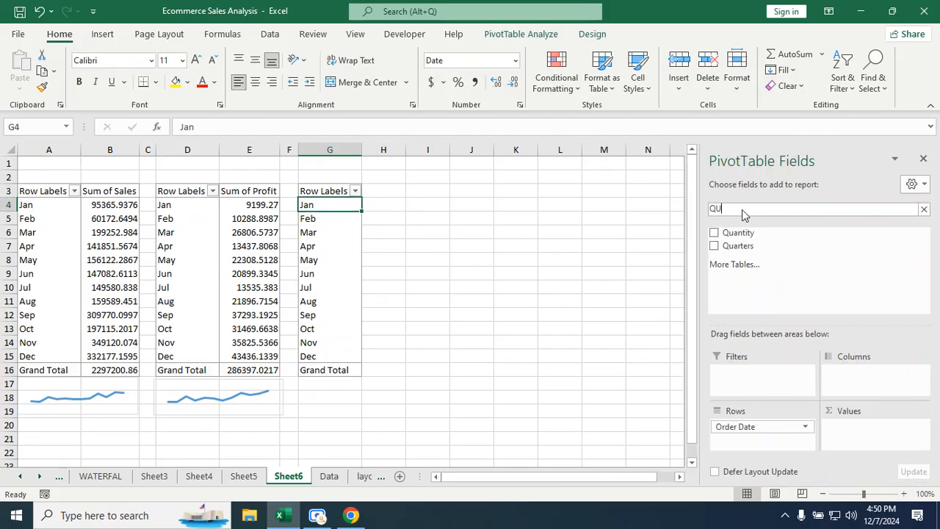
pyautogui.click(714, 233)
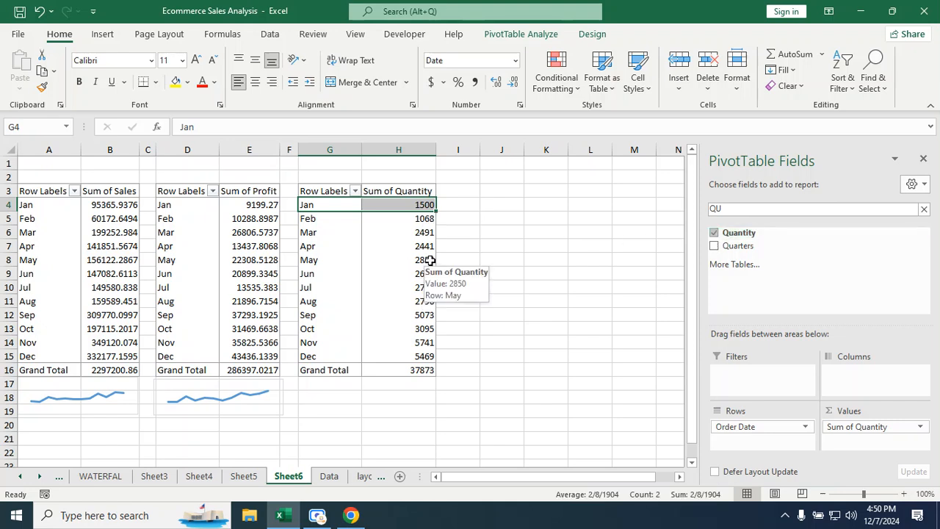
# Insert a line PivotChart based on the monthly quantity PivotTable at G3
pyautogui.click(426, 219)
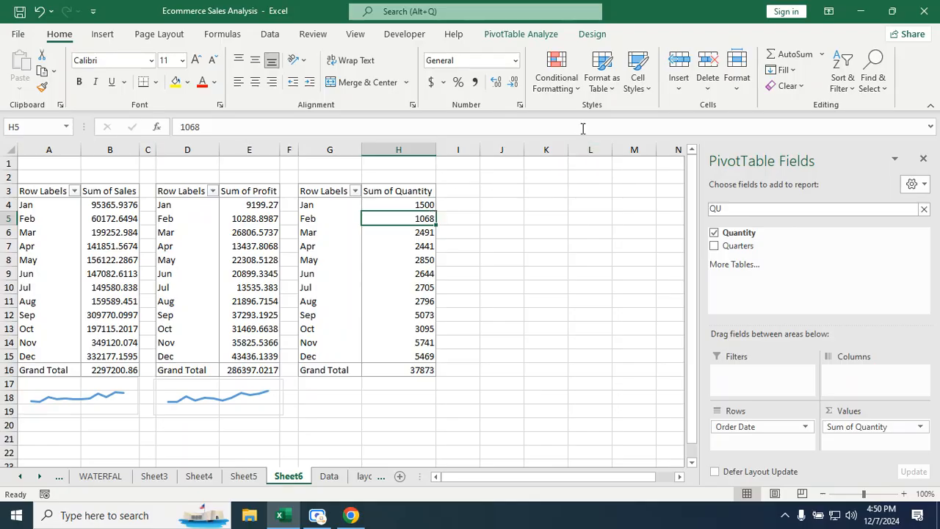
pyautogui.click(518, 34)
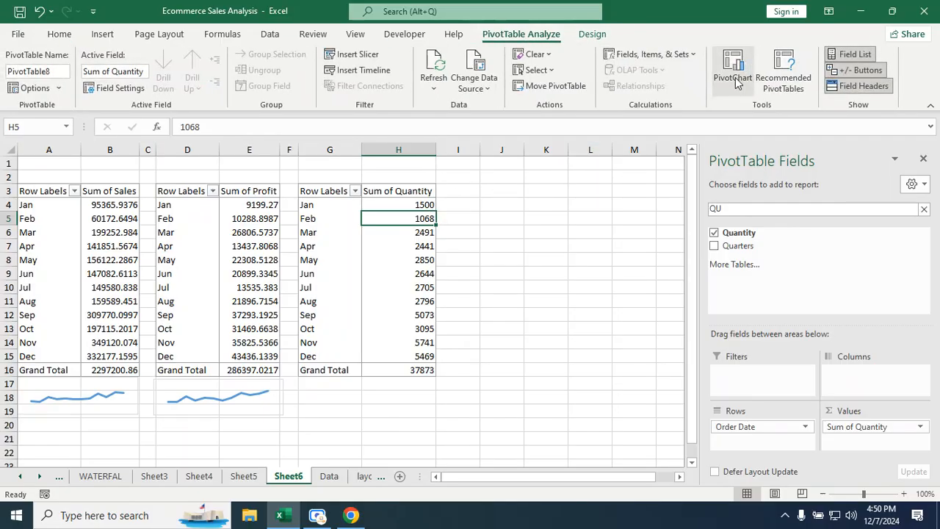
pyautogui.click(734, 80)
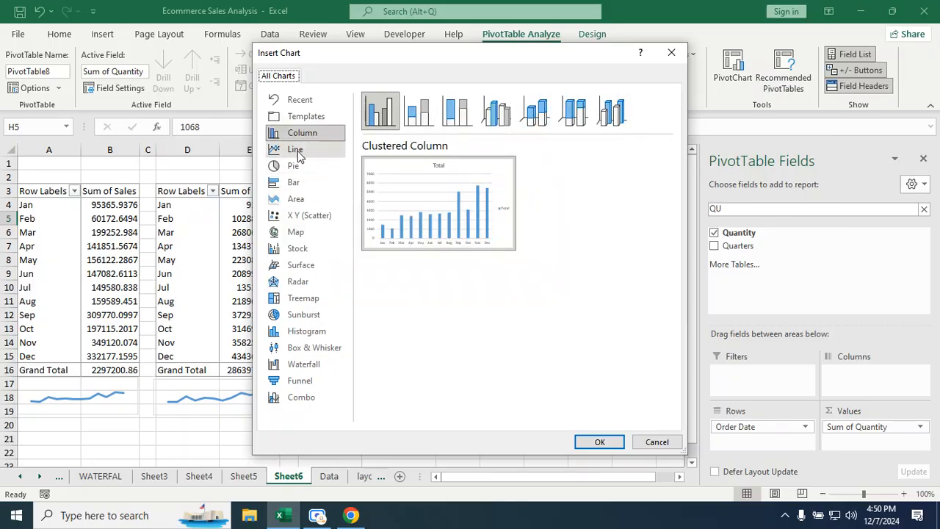
pyautogui.click(298, 150)
pyautogui.click(599, 441)
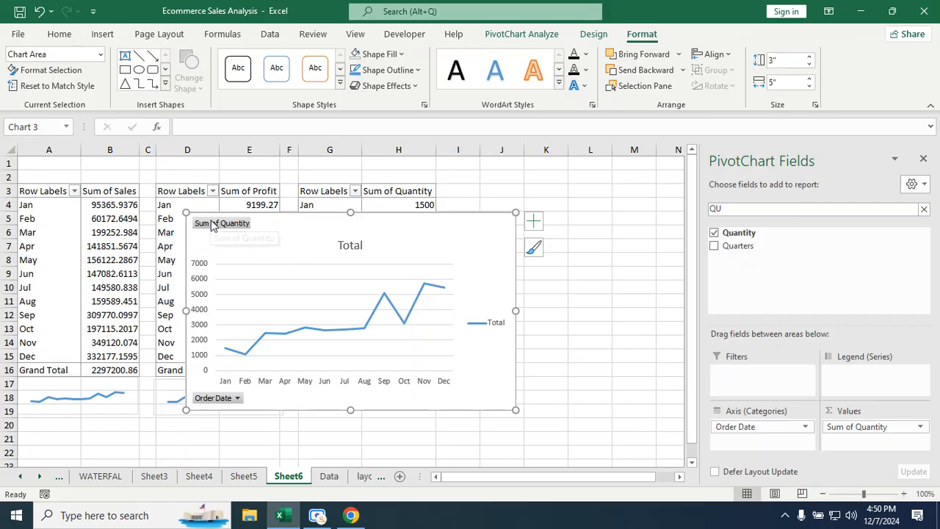
# Hide the value field buttons and the axis field buttons on the quantity chart
pyautogui.rightClick(211, 226)
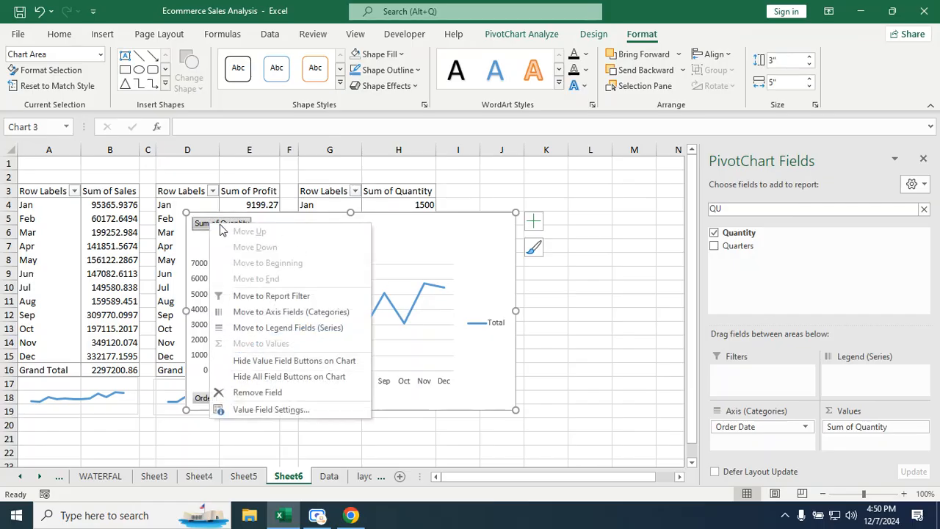
pyautogui.click(250, 360)
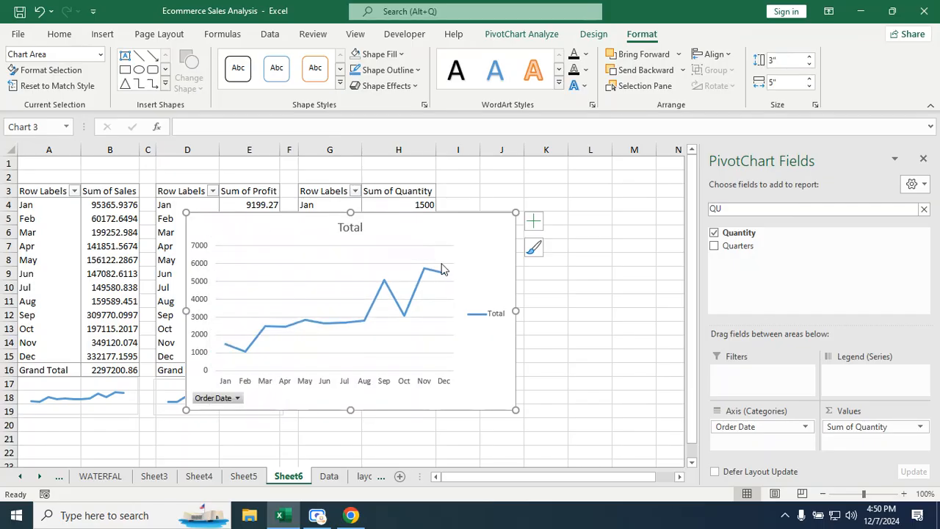
pyautogui.rightClick(217, 398)
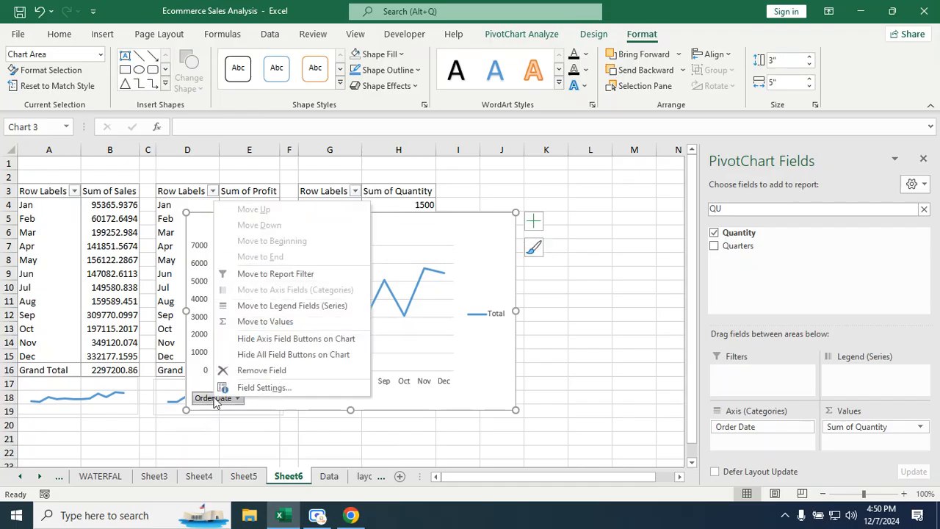
pyautogui.click(253, 339)
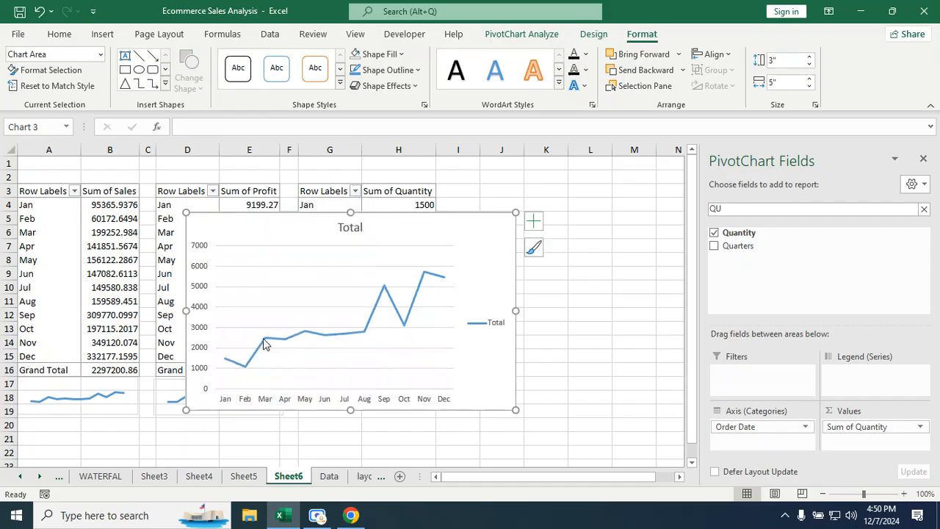
# Remove the axes, chart title, gridlines and legend from the quantity chart
pyautogui.click(533, 221)
pyautogui.click(567, 238)
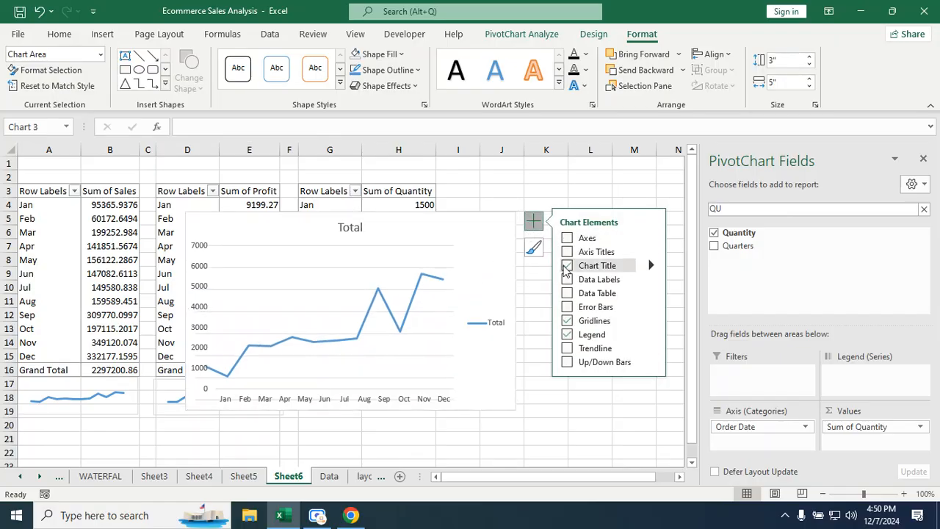
pyautogui.click(566, 320)
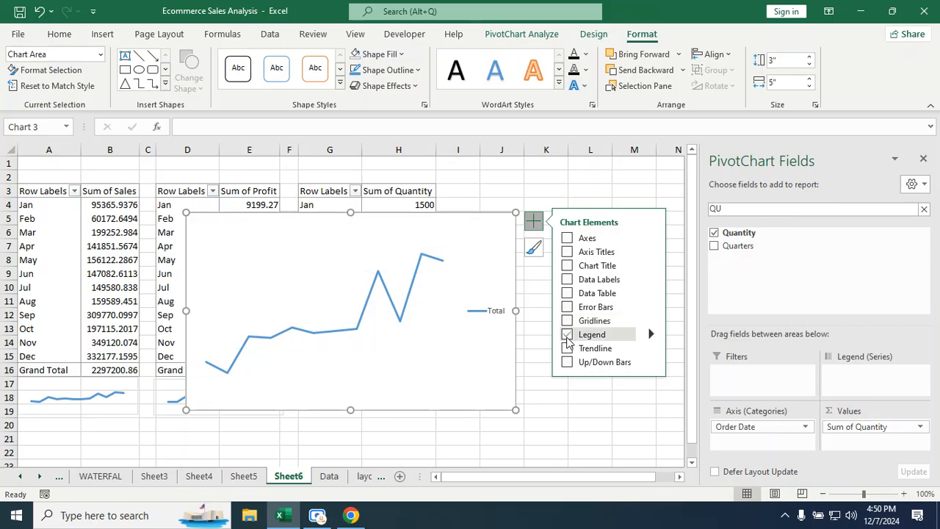
pyautogui.click(567, 334)
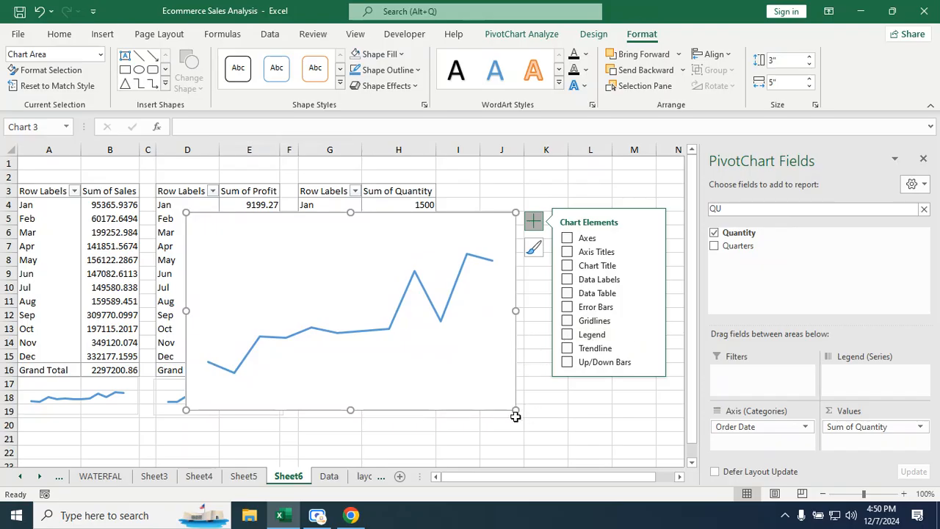
# Set both the plot area and the chart area of the quantity chart to No fill
pyautogui.rightClick(495, 379)
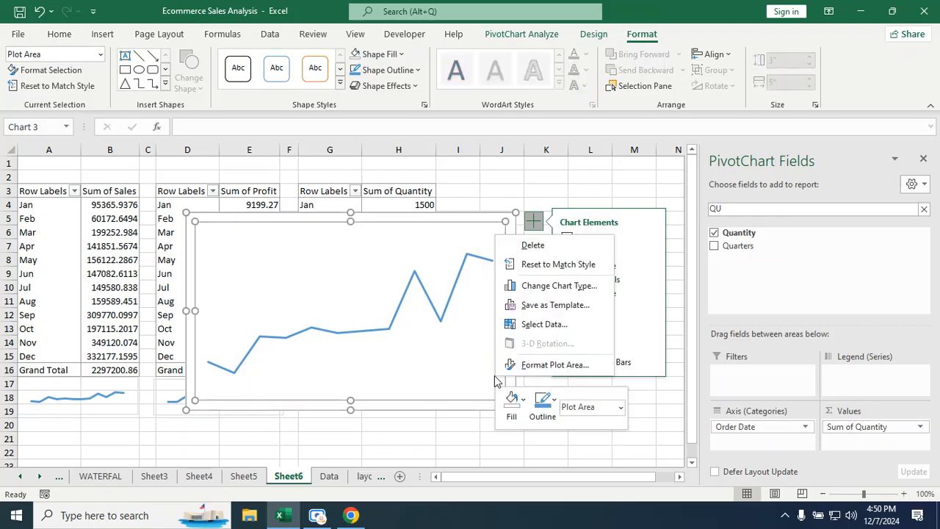
pyautogui.click(535, 365)
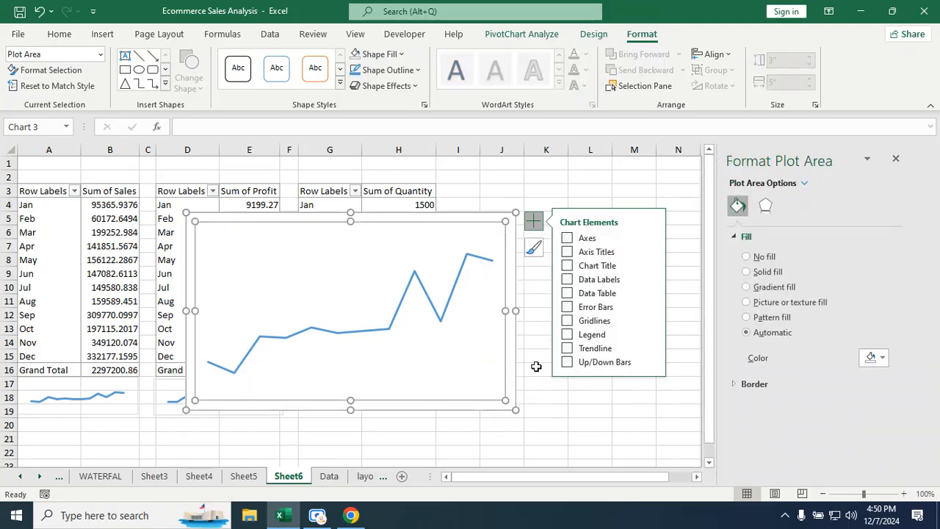
pyautogui.click(755, 258)
pyautogui.click(563, 409)
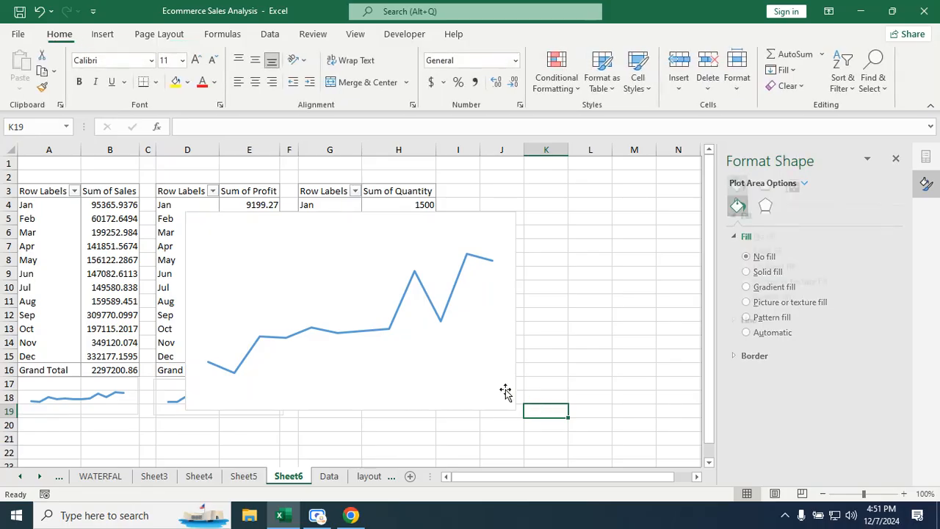
pyautogui.click(509, 399)
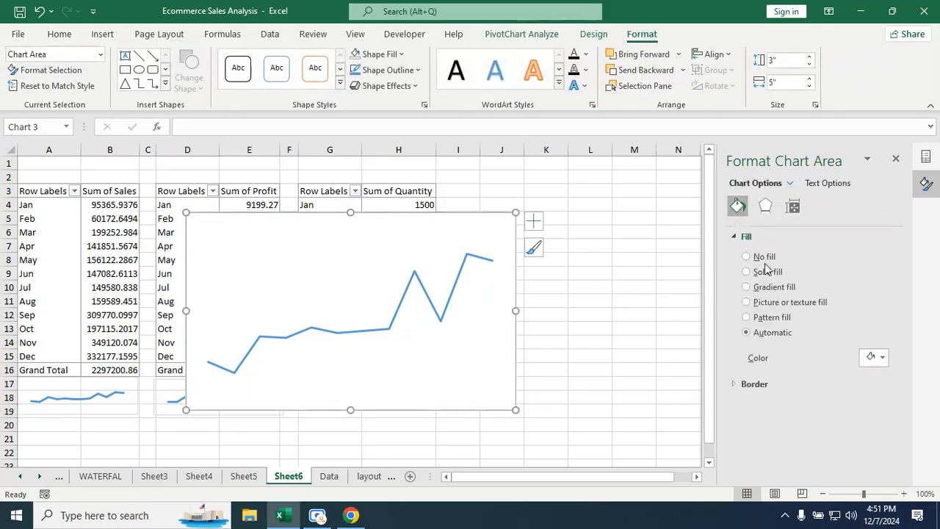
pyautogui.click(763, 257)
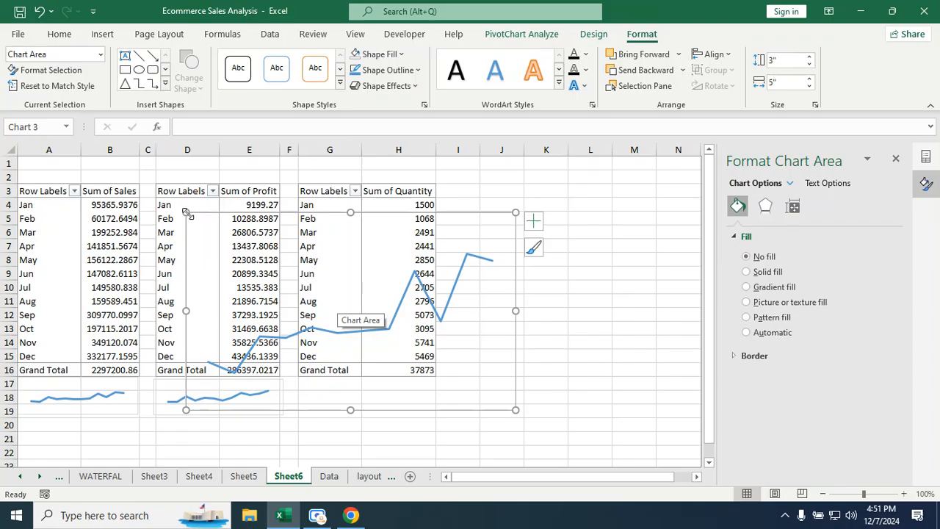
# Shrink the quantity chart to about 0.62 inches high and place it under the quantity PivotTable, extending its width to the edge of column H
pyautogui.moveTo(186, 212); pyautogui.dragTo(377, 367)
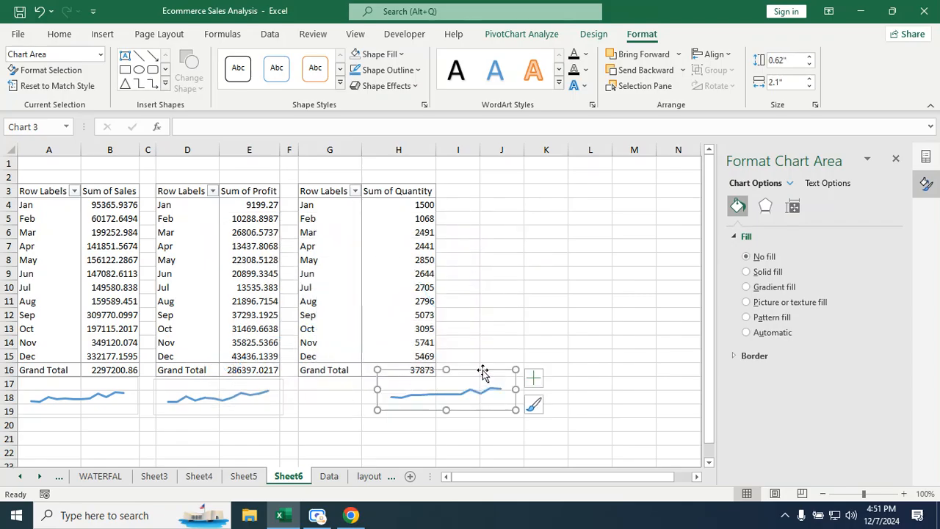
pyautogui.moveTo(483, 374); pyautogui.dragTo(390, 371)
pyautogui.click(541, 345)
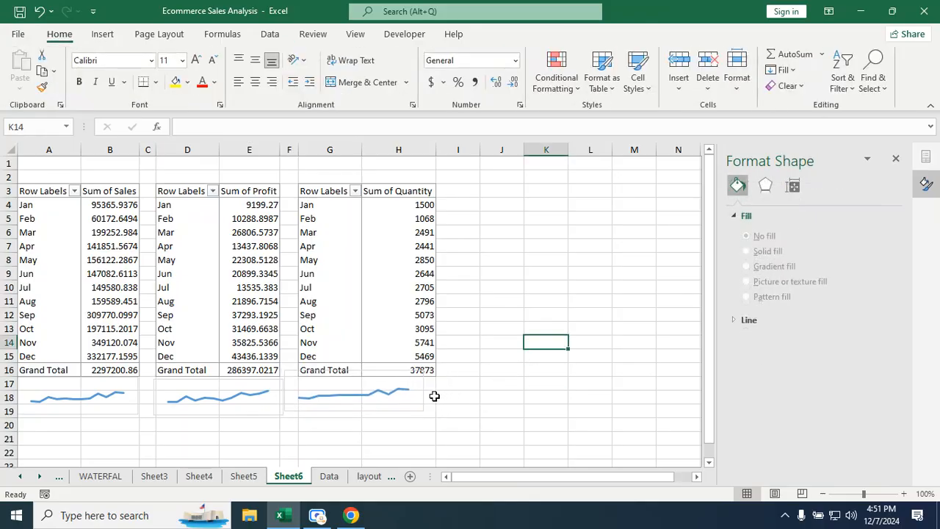
pyautogui.click(390, 399)
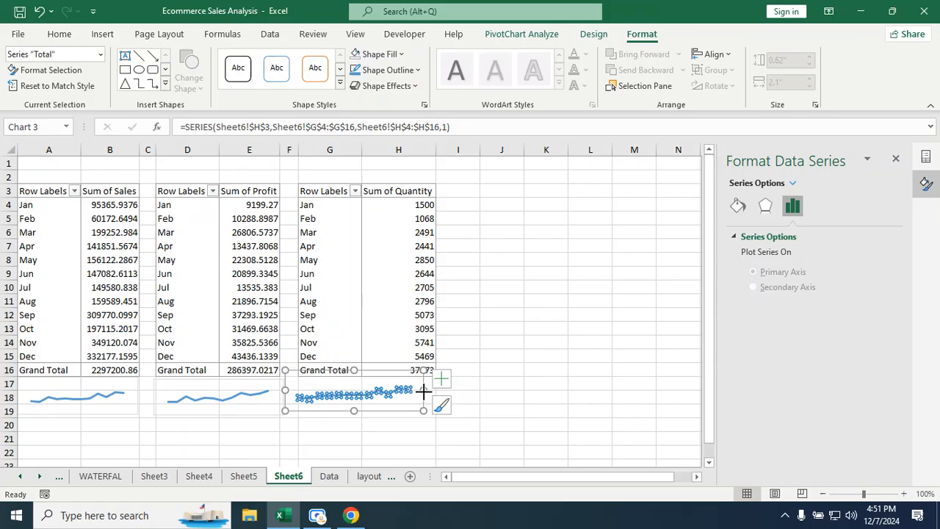
pyautogui.click(435, 389)
pyautogui.click(521, 382)
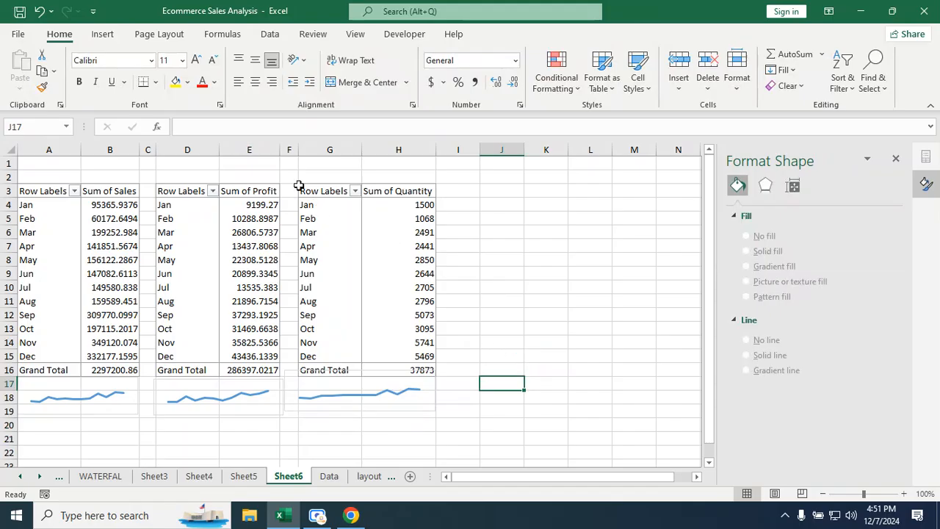
# Copy the quantity PivotTable G3:H16 to cell J3, narrowing column I as a spacer between the tables
pyautogui.moveTo(332, 191); pyautogui.dragTo(399, 368)
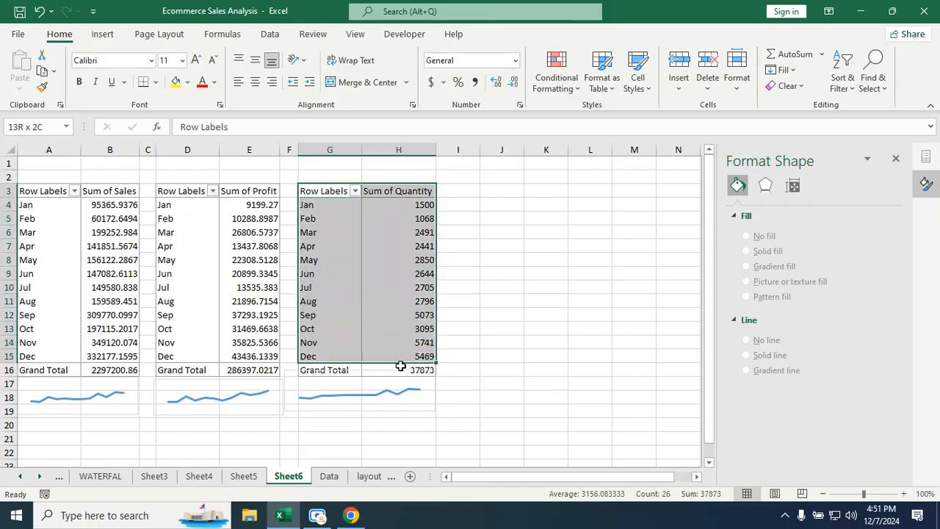
pyautogui.click(43, 72)
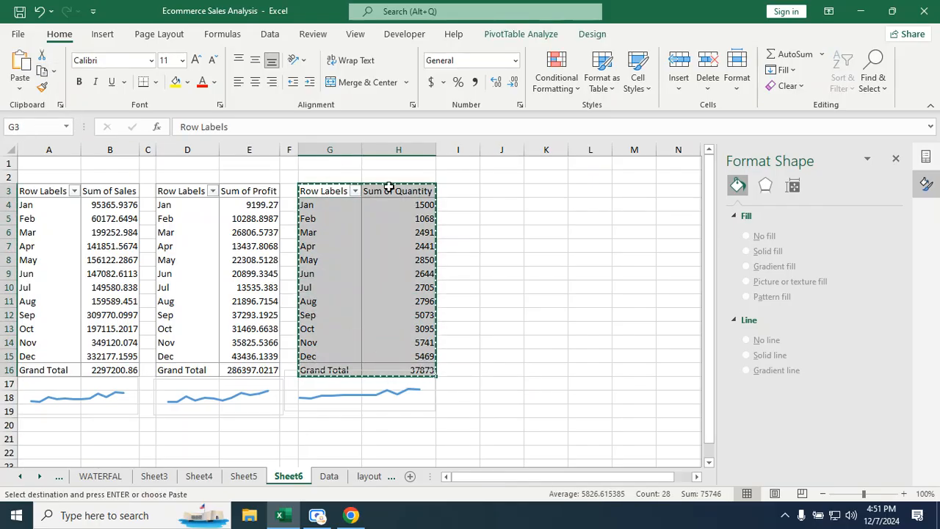
pyautogui.moveTo(481, 152); pyautogui.dragTo(458, 153)
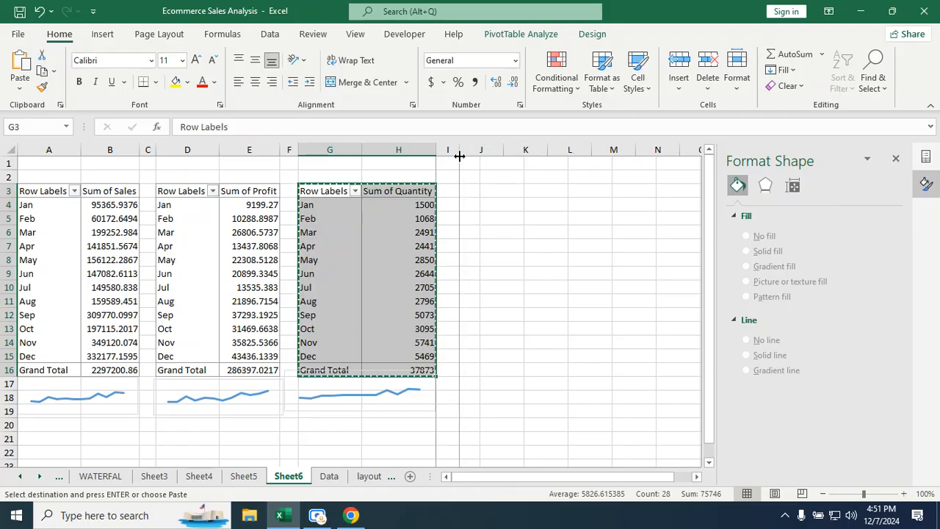
pyautogui.click(480, 188)
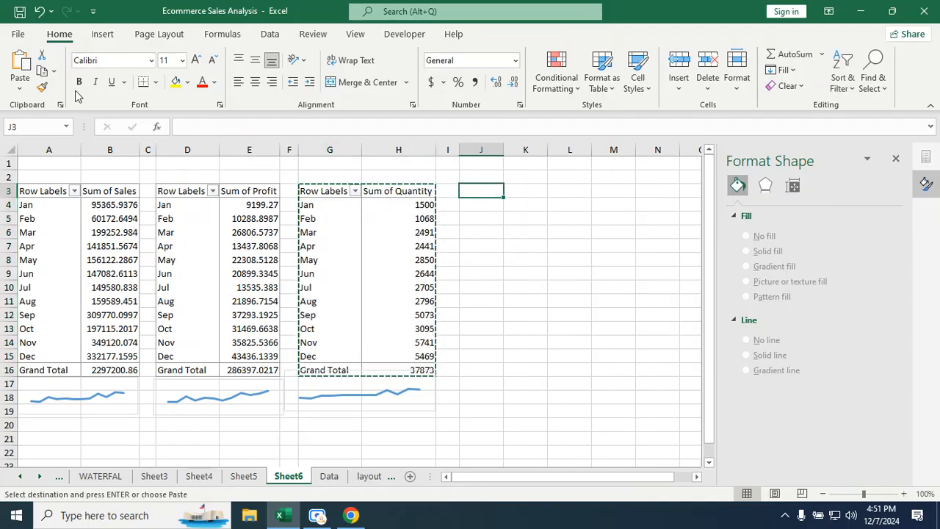
pyautogui.click(20, 64)
# Close the formatting pane and remove Sum of Quantity from the values of the copied PivotTable at J3
pyautogui.moveTo(506, 213); pyautogui.dragTo(525, 204)
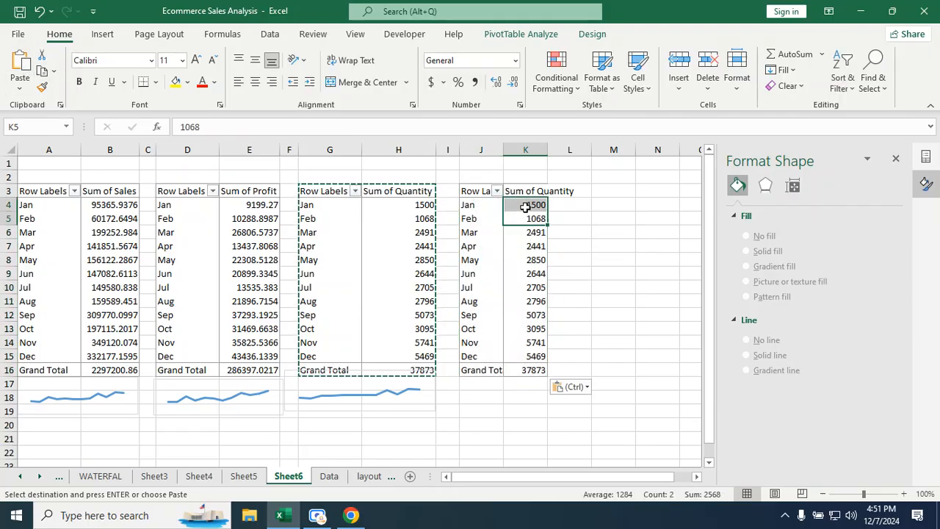
pyautogui.click(896, 158)
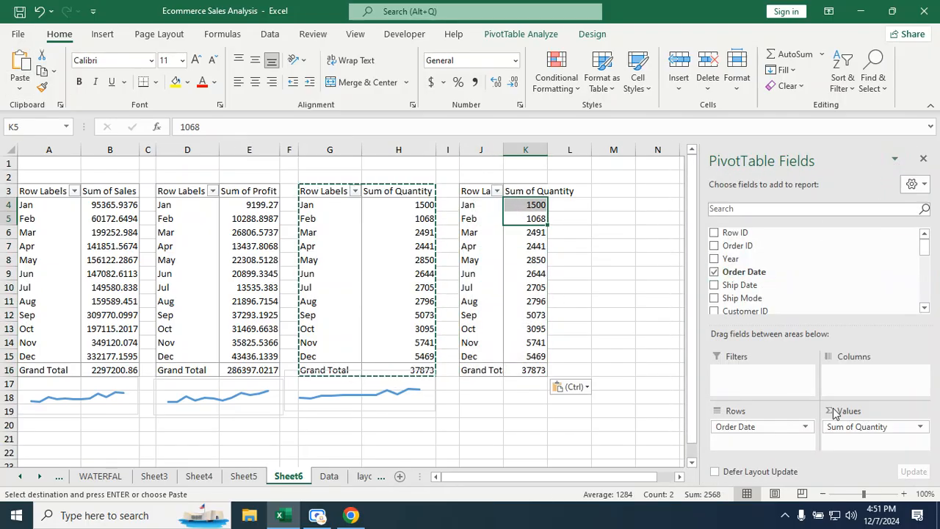
pyautogui.moveTo(852, 428); pyautogui.dragTo(667, 427)
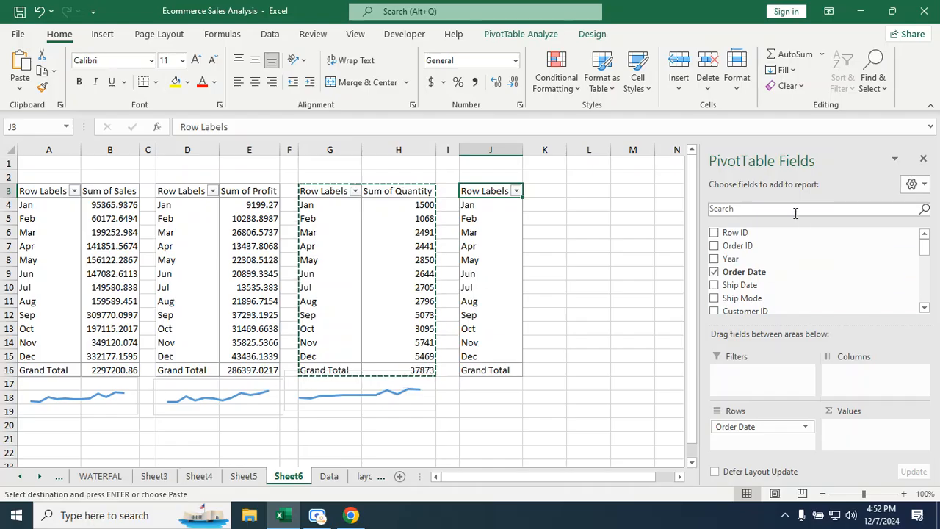
# Try adding the Order ID field to the PivotTable at J3 and take it out again
pyautogui.click(715, 246)
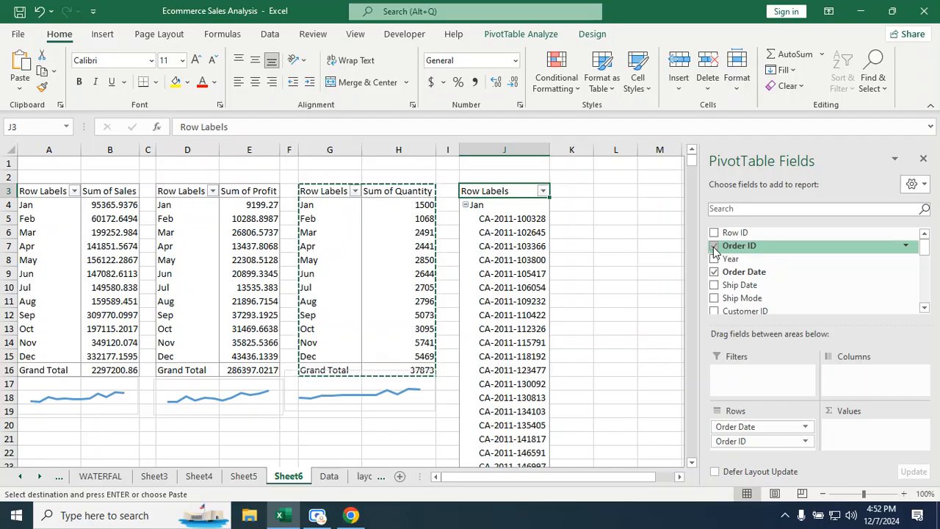
pyautogui.click(714, 247)
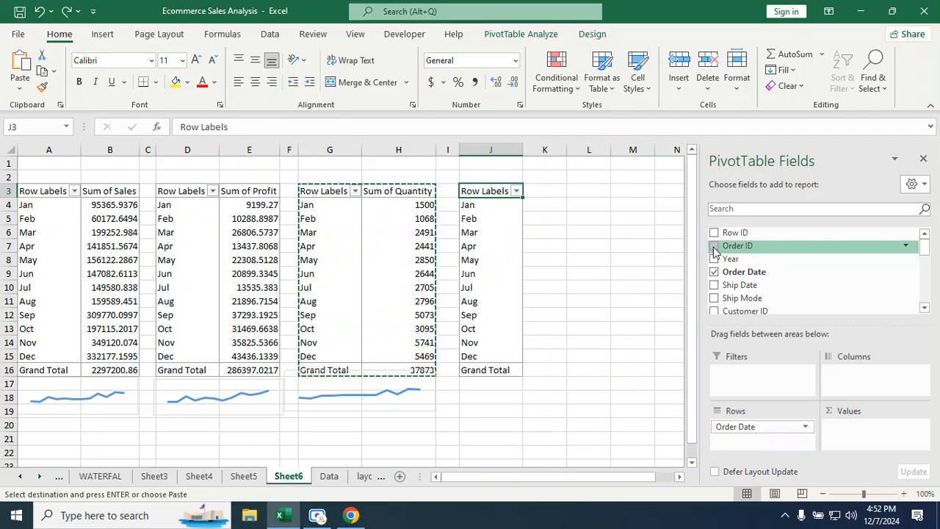
pyautogui.click(491, 209)
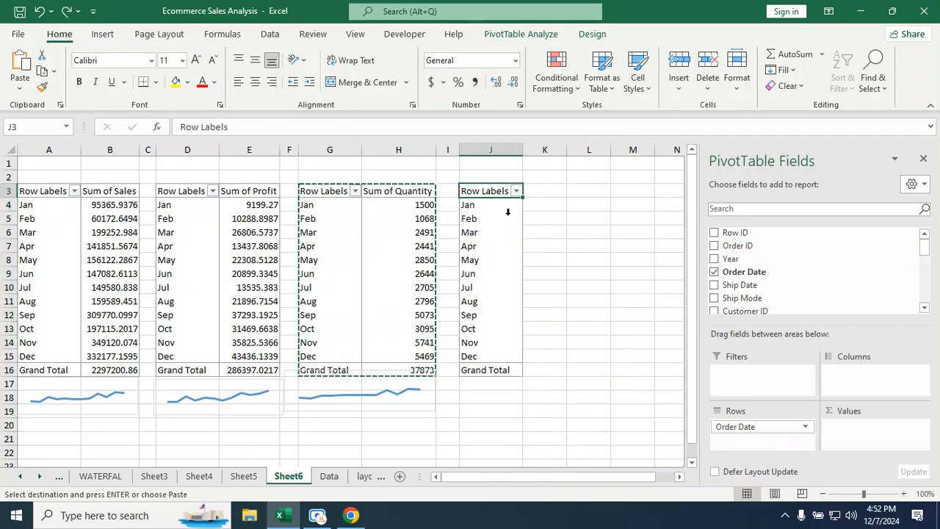
pyautogui.click(474, 233)
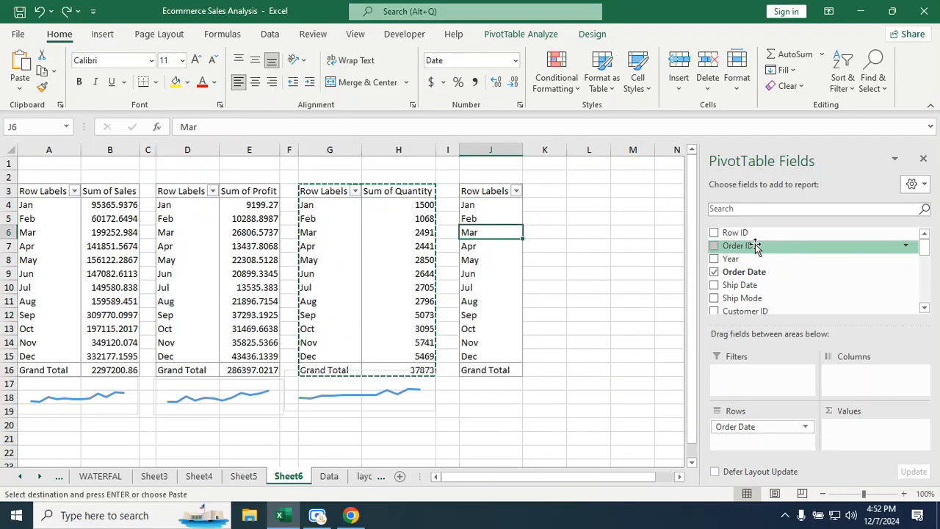
# Retry Order ID as a second row field under the months in the PivotTable at J3, and take it back out
pyautogui.click(714, 246)
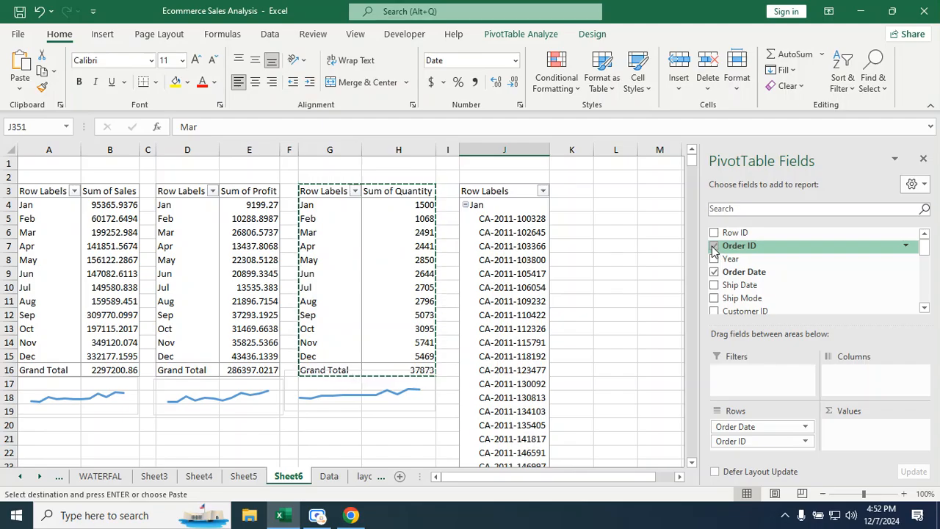
pyautogui.click(714, 247)
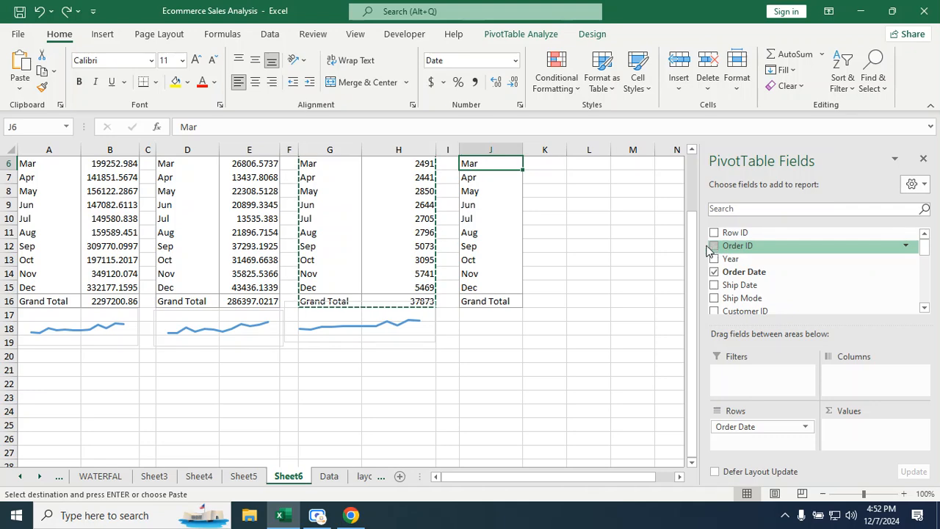
pyautogui.scroll(2, 579, 267)
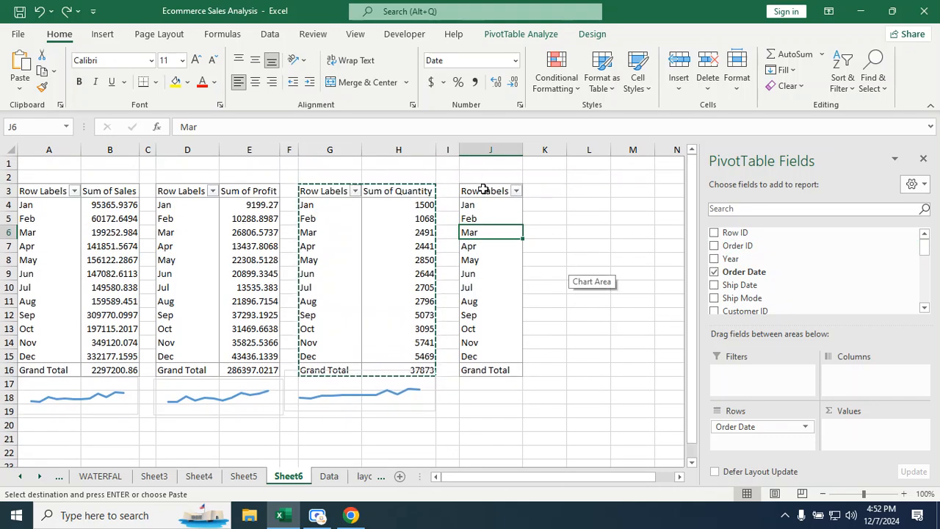
pyautogui.click(476, 207)
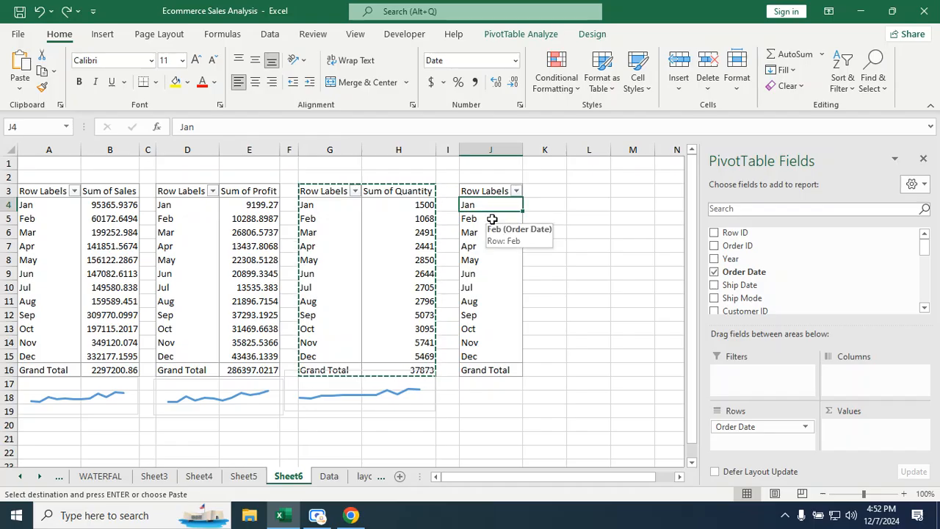
pyautogui.press('Escape')
pyautogui.click(494, 263)
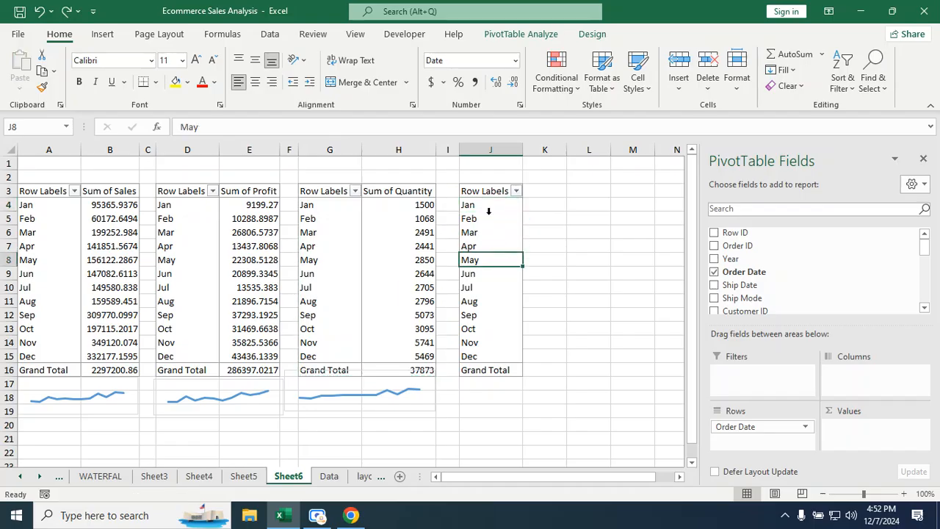
pyautogui.click(497, 211)
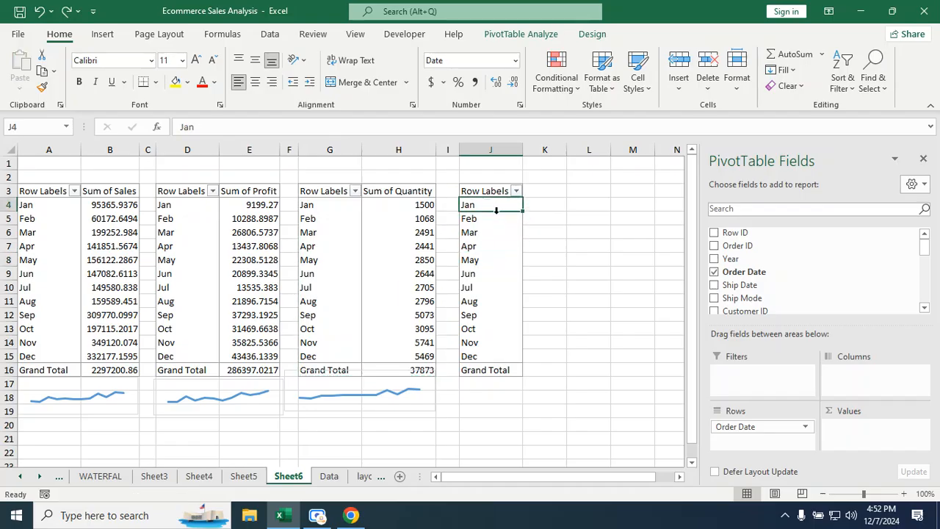
pyautogui.click(714, 246)
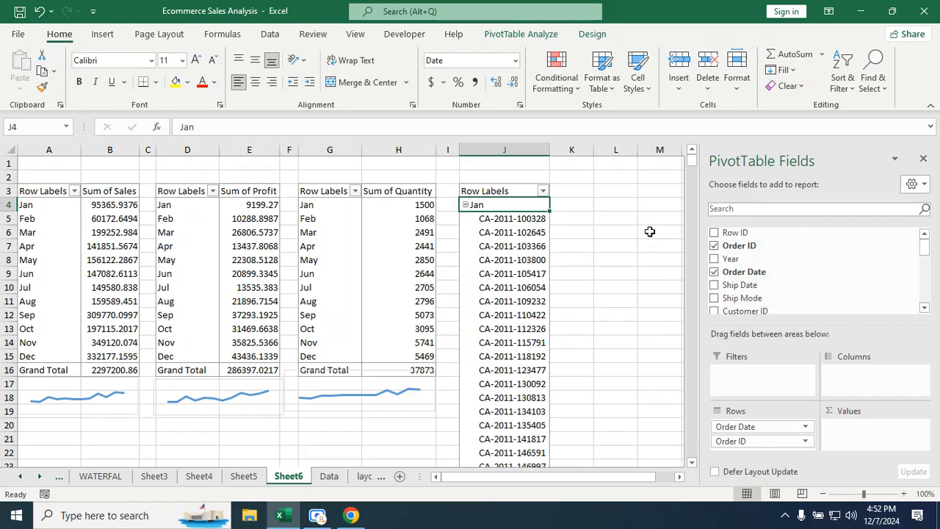
pyautogui.click(584, 204)
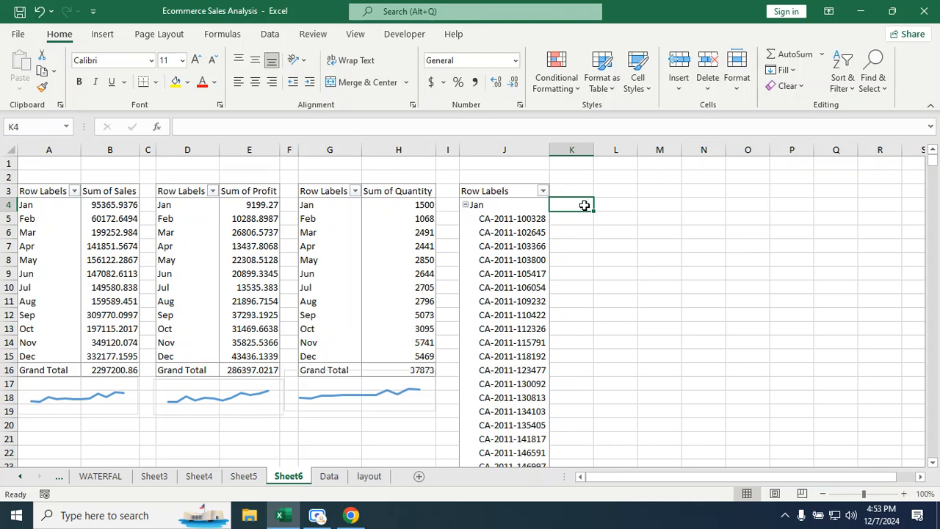
pyautogui.hotkey('ctrl', 'z')
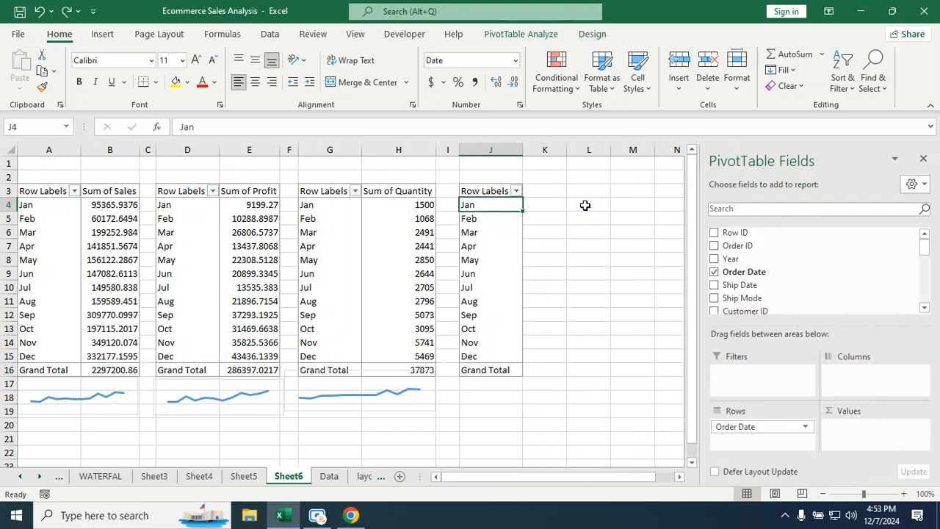
# Delete the copied months-only PivotTable in J3:J16
pyautogui.click(538, 263)
pyautogui.click(549, 191)
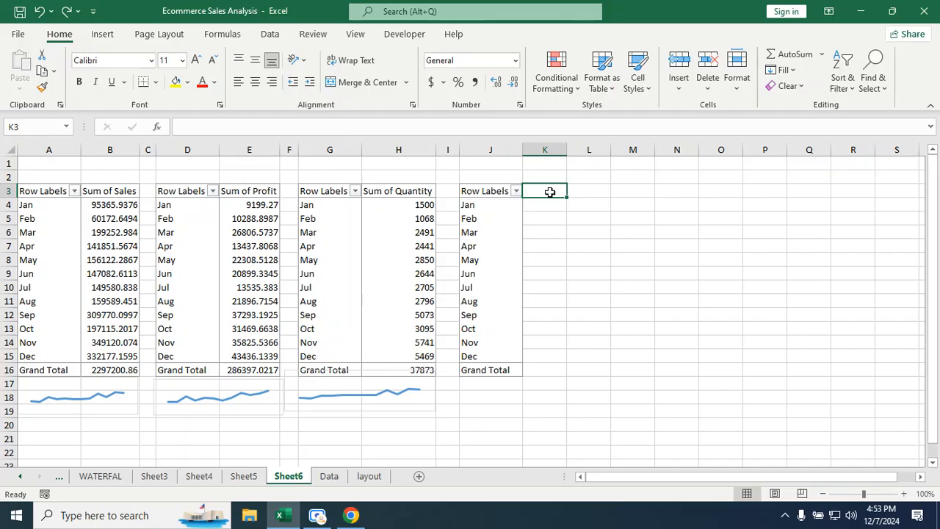
pyautogui.click(514, 233)
pyautogui.click(545, 192)
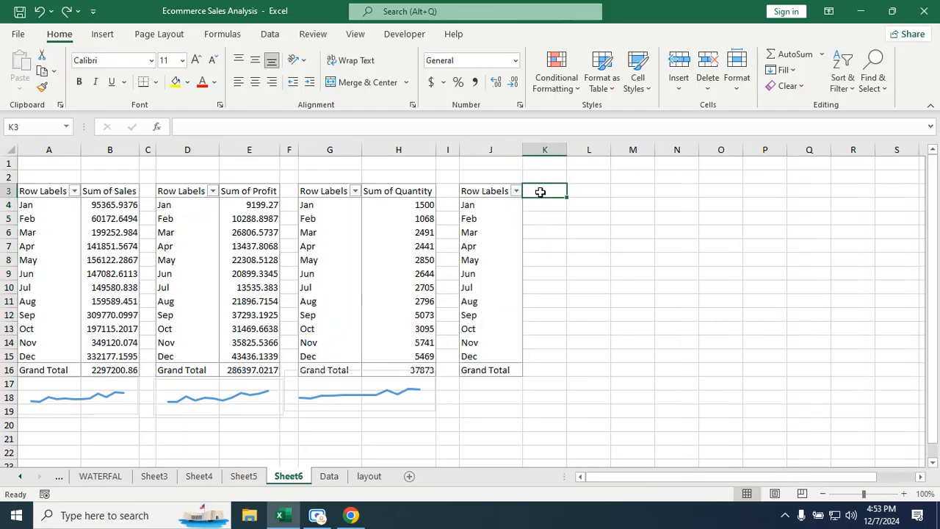
pyautogui.click(507, 208)
pyautogui.moveTo(489, 193); pyautogui.dragTo(500, 374)
pyautogui.press('Delete')
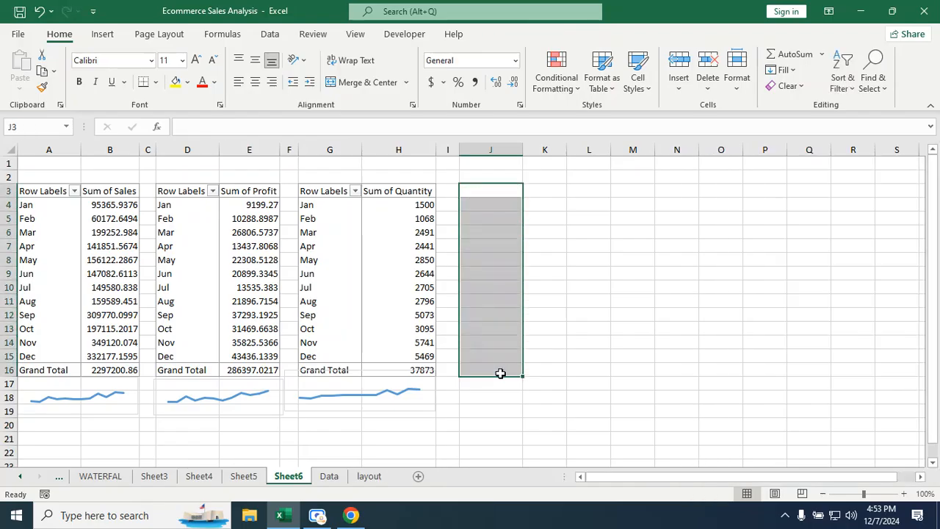
# Copy the quantity PivotTable G3:H16 again and paste it at J3
pyautogui.moveTo(306, 191); pyautogui.dragTo(411, 369)
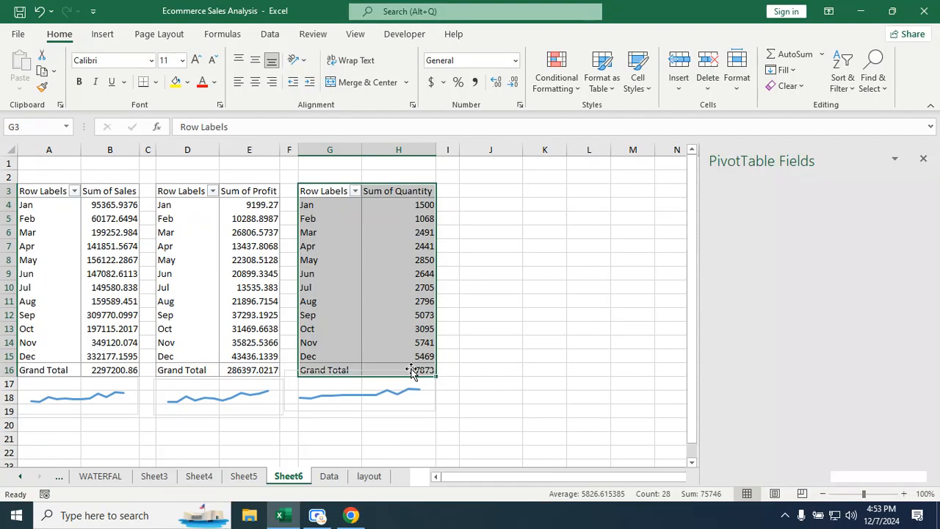
pyautogui.click(43, 71)
pyautogui.click(474, 191)
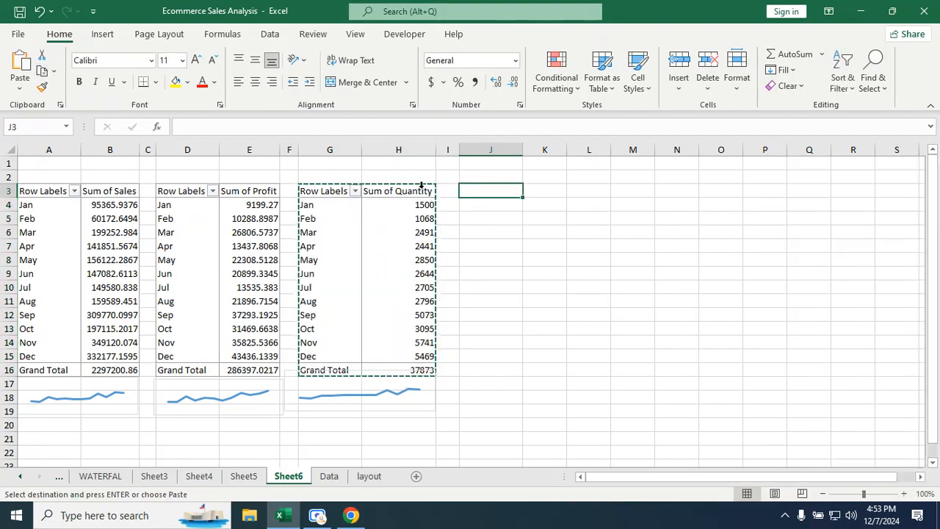
pyautogui.click(20, 69)
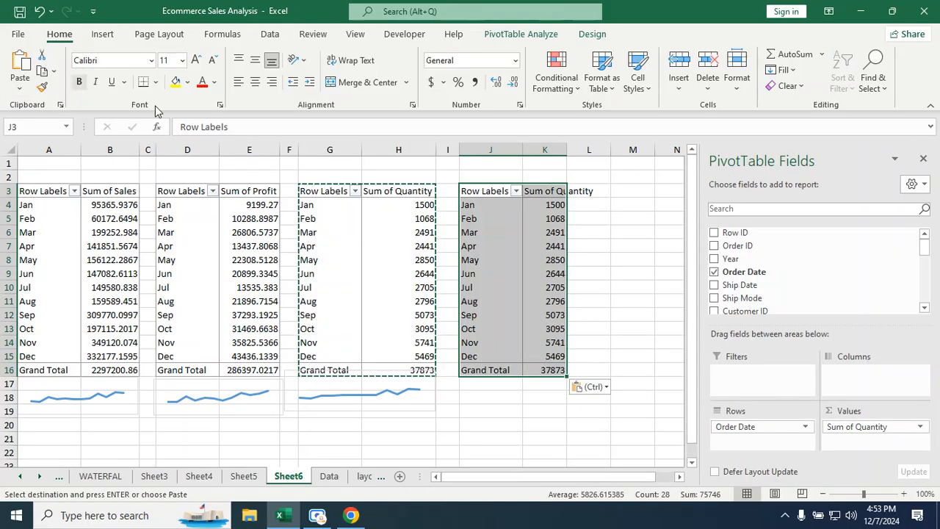
pyautogui.click(540, 208)
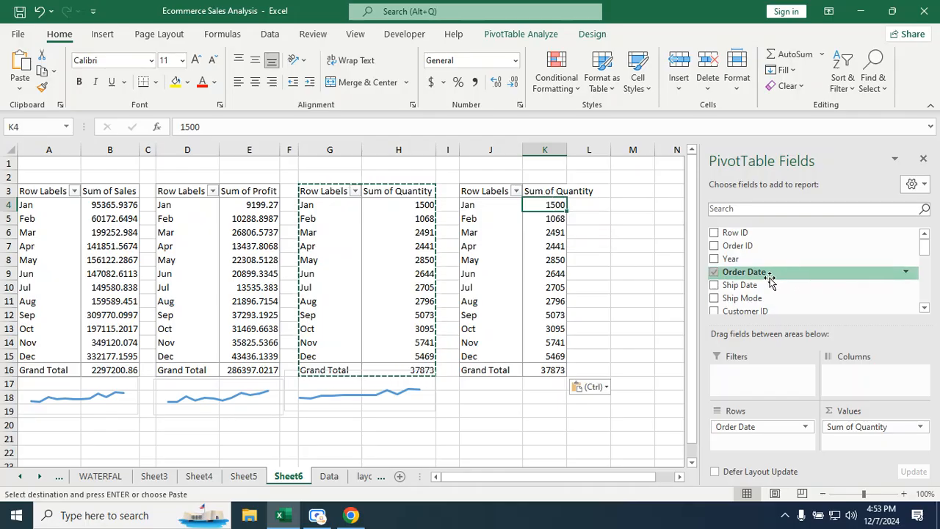
# Try nesting Order ID under Order Date beside Sum of Quantity in the new PivotTable, inspect the rows, and undo it
pyautogui.click(714, 246)
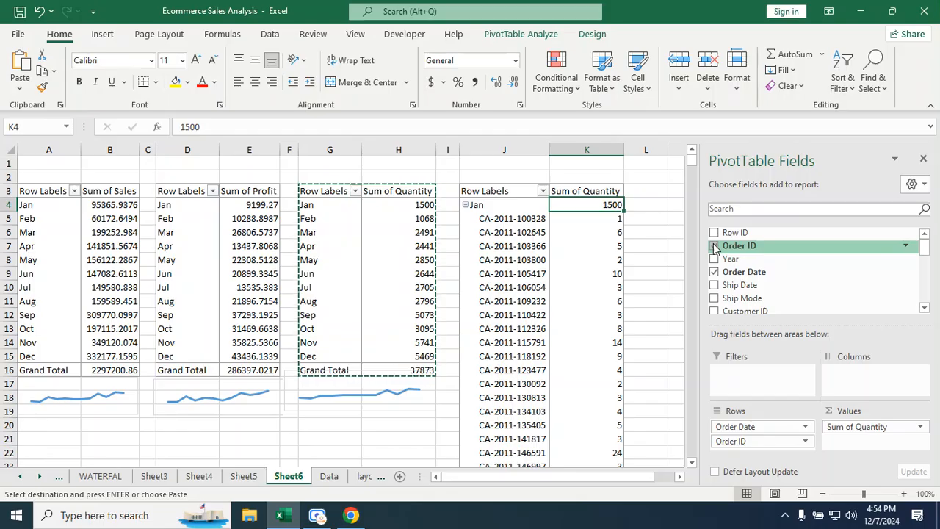
pyautogui.press('Down')
pyautogui.press('Down')
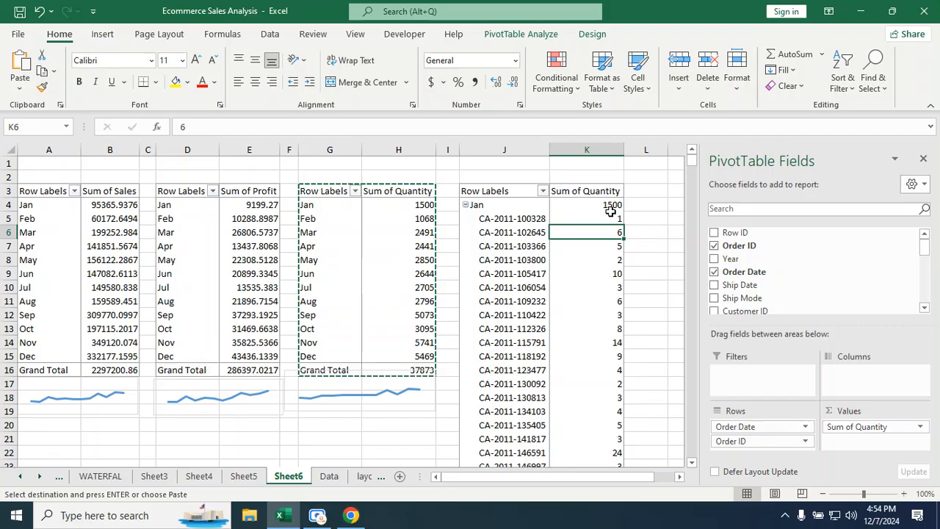
pyautogui.click(612, 214)
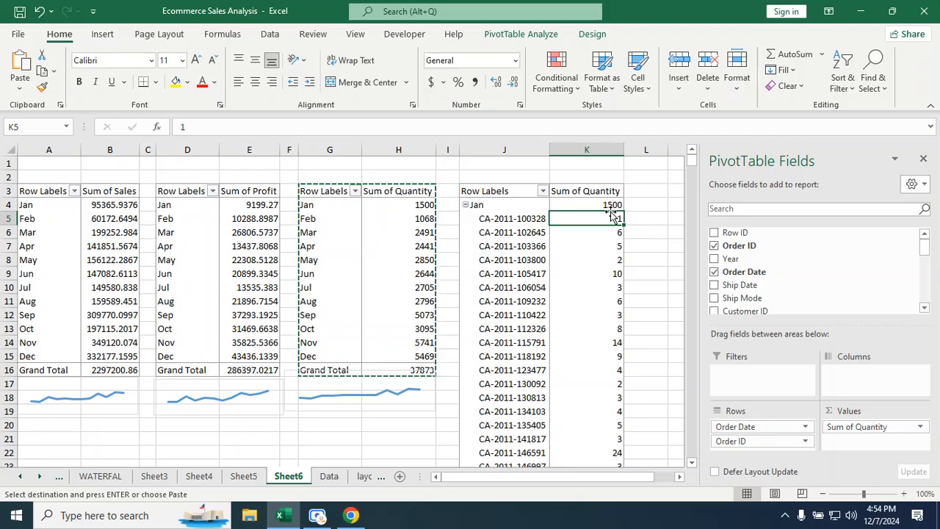
pyautogui.click(603, 245)
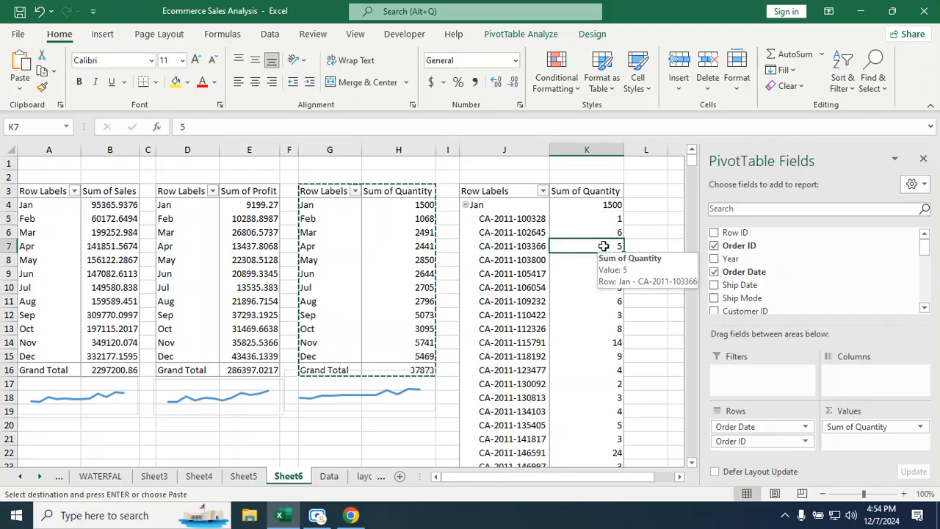
pyautogui.hotkey('ctrl', 'z')
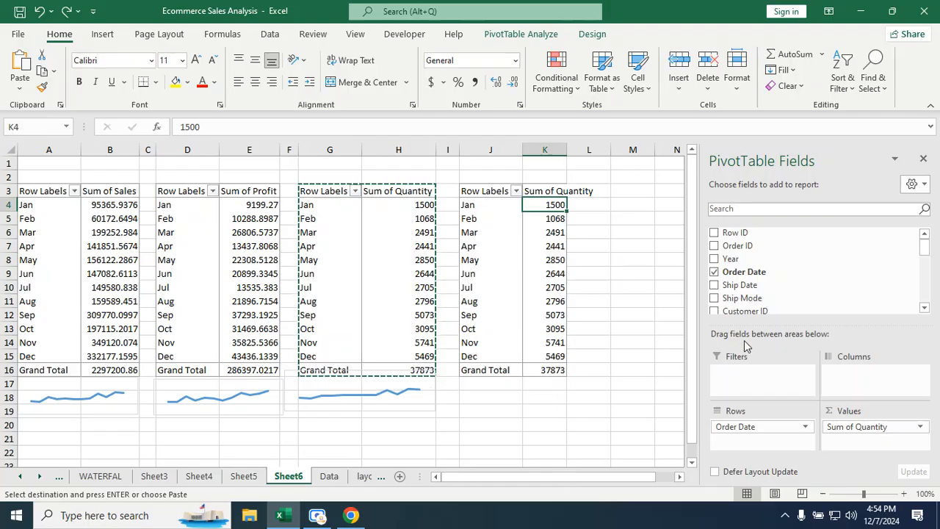
# Try replacing Order Date with Order ID as the row field of the PivotTable at J3, and undo both field changes
pyautogui.click(568, 247)
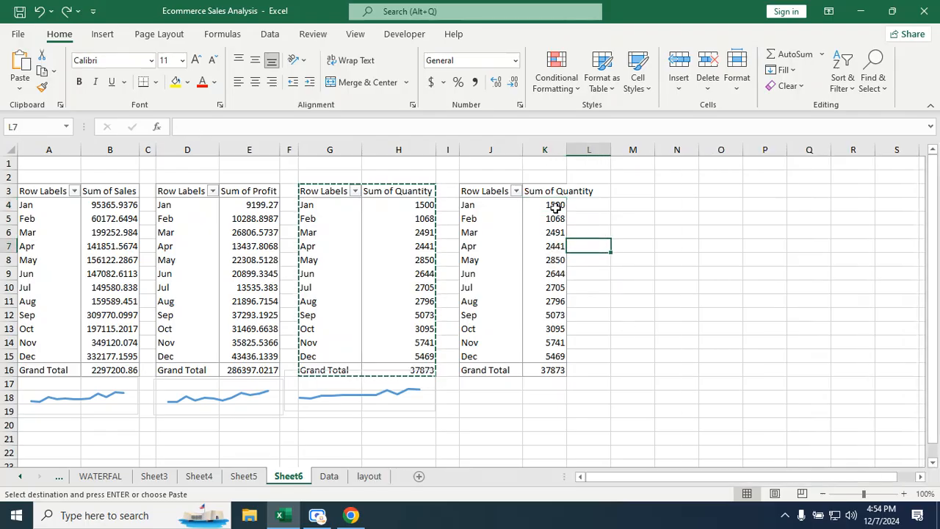
pyautogui.click(552, 205)
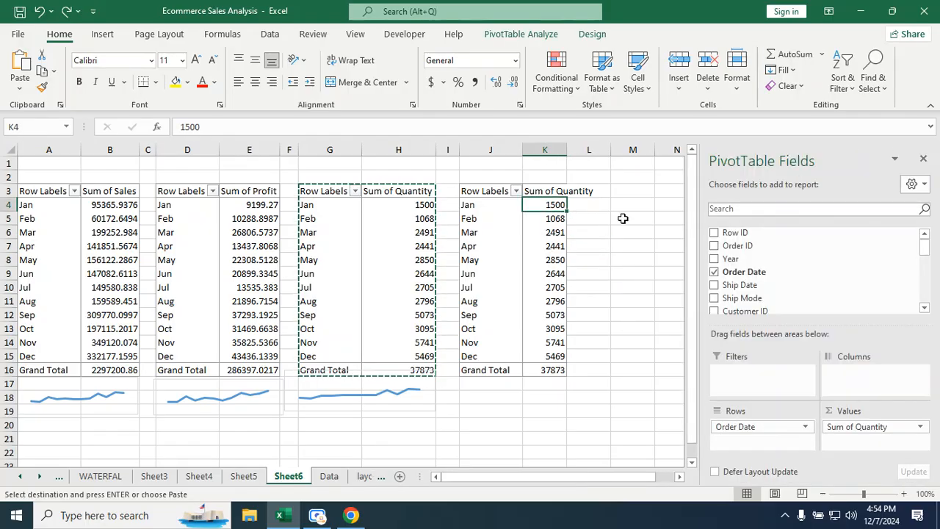
pyautogui.click(714, 271)
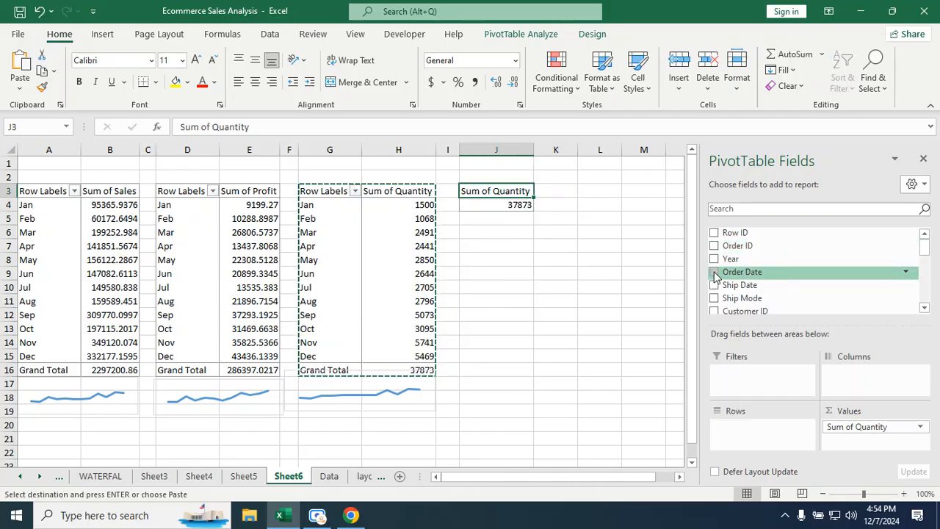
pyautogui.click(712, 246)
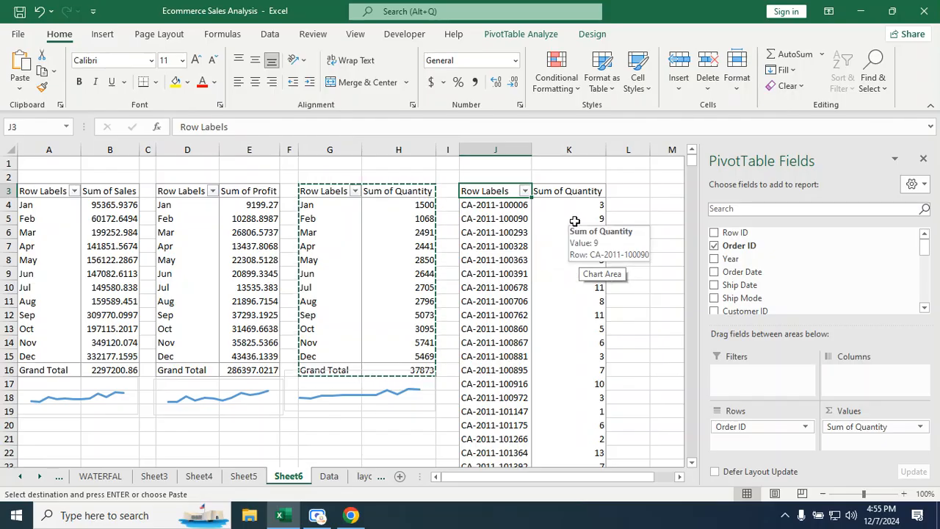
pyautogui.hotkey('ctrl', 'z')
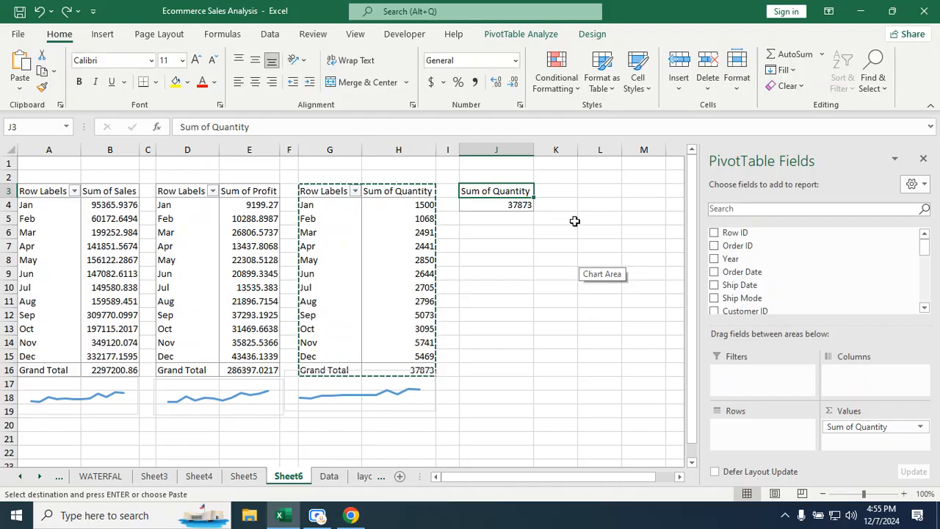
pyautogui.hotkey('ctrl', 'z')
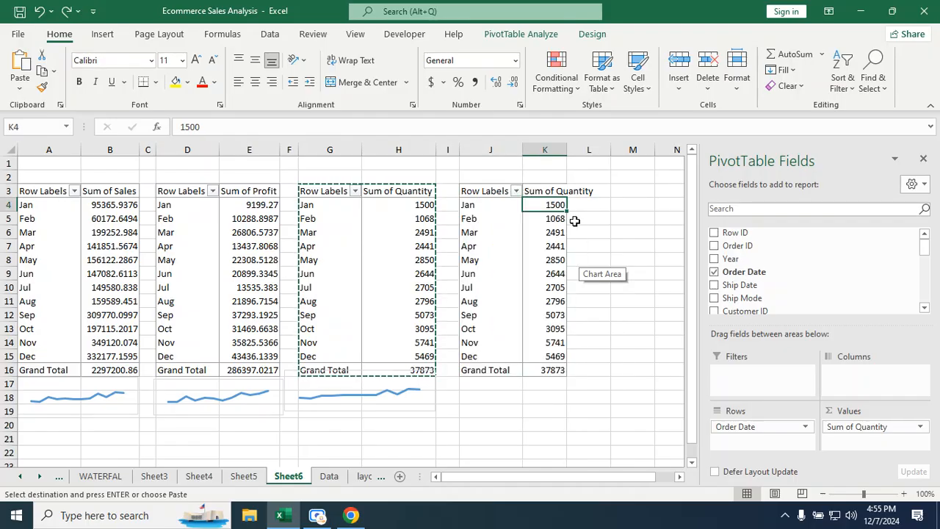
pyautogui.click(544, 260)
pyautogui.click(550, 205)
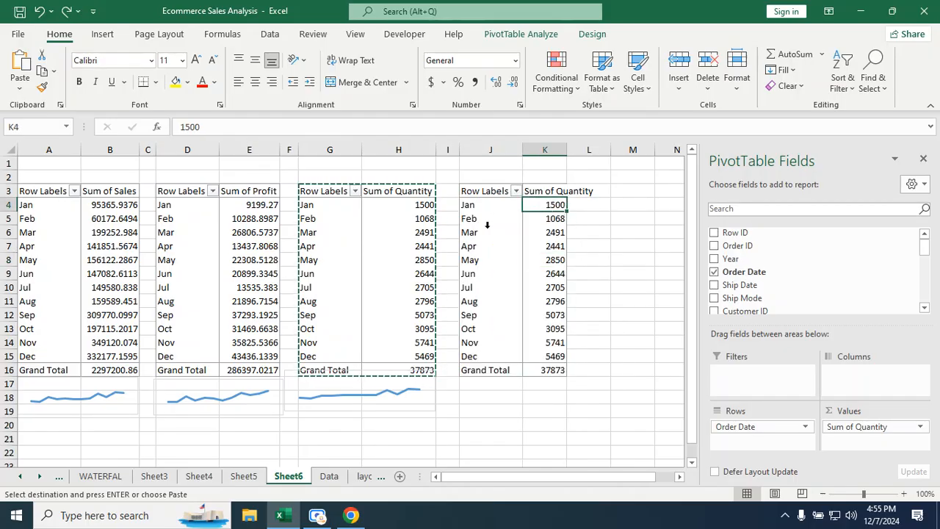
pyautogui.press('Escape')
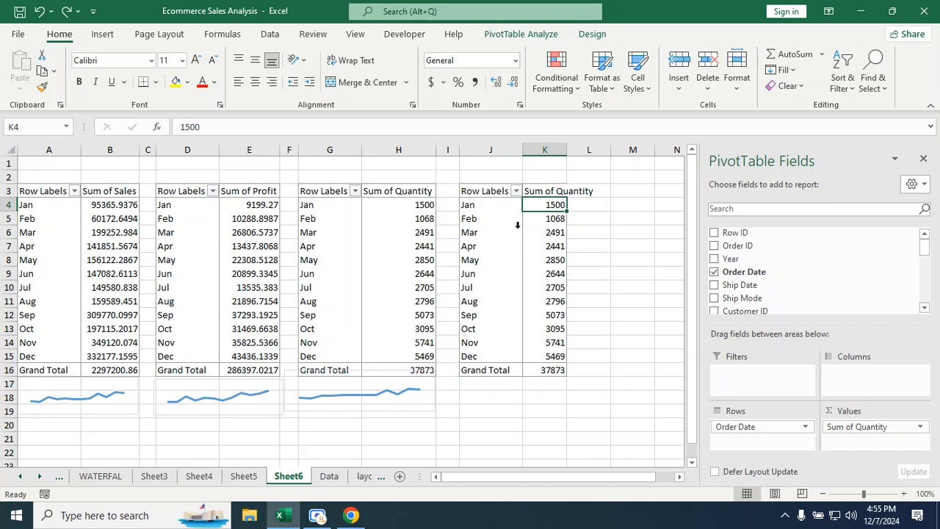
# Swap Order Date for Order ID once more in the PivotTable at J3, then remove Order ID and restore Order Date to the rows
pyautogui.click(714, 272)
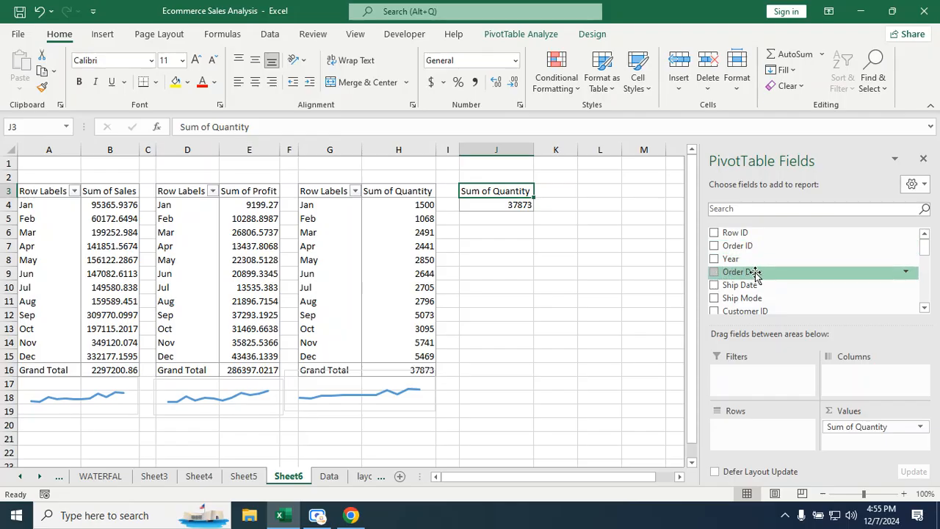
pyautogui.click(714, 246)
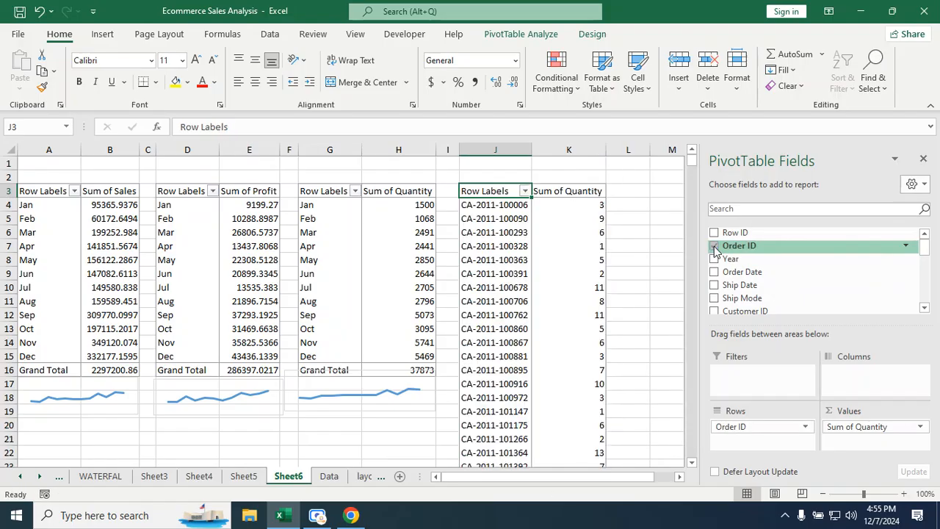
pyautogui.click(714, 246)
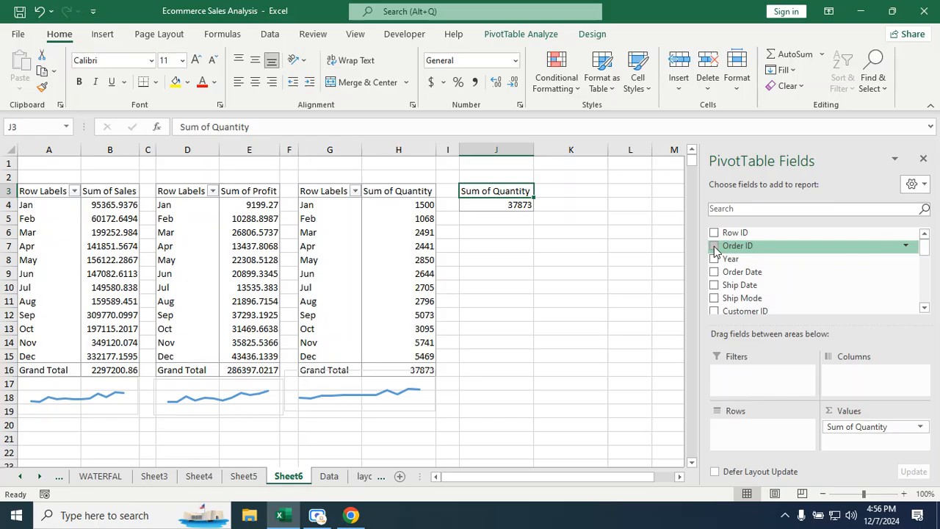
pyautogui.click(714, 246)
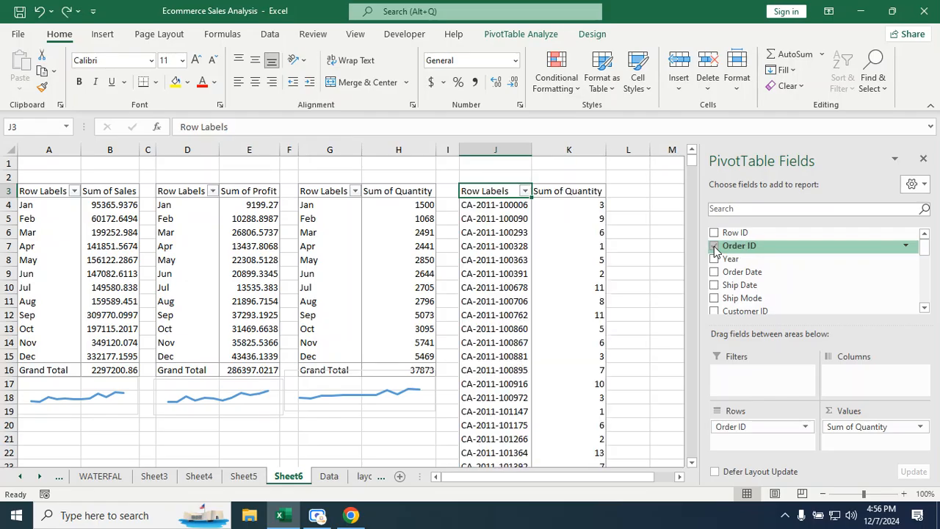
pyautogui.click(714, 246)
pyautogui.click(714, 272)
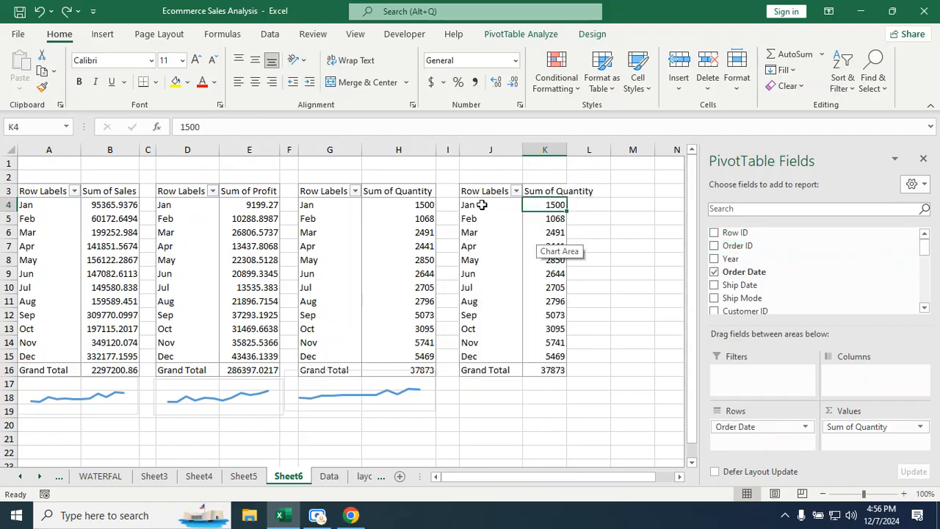
pyautogui.click(540, 228)
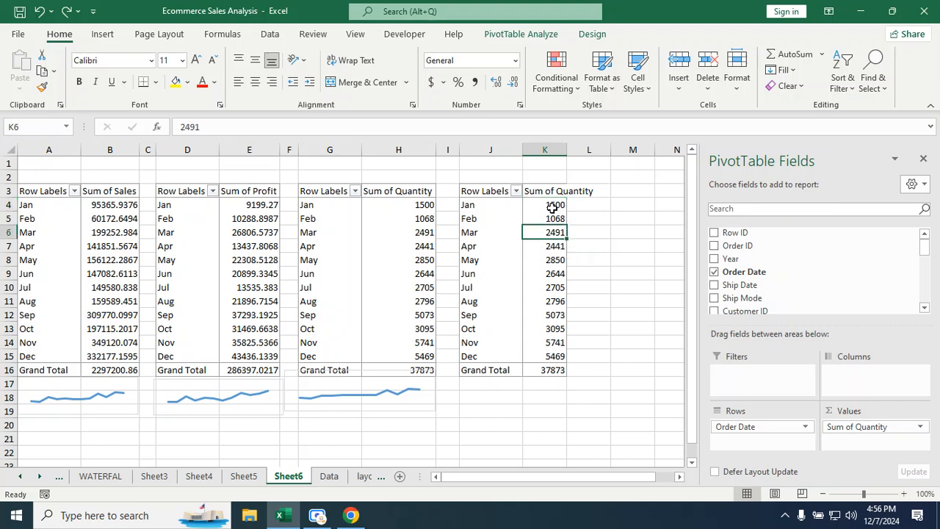
# Try removing Quantity from the PivotTable at J3 and nesting Order ID under Order Date, and undo the field changes
pyautogui.click(553, 208)
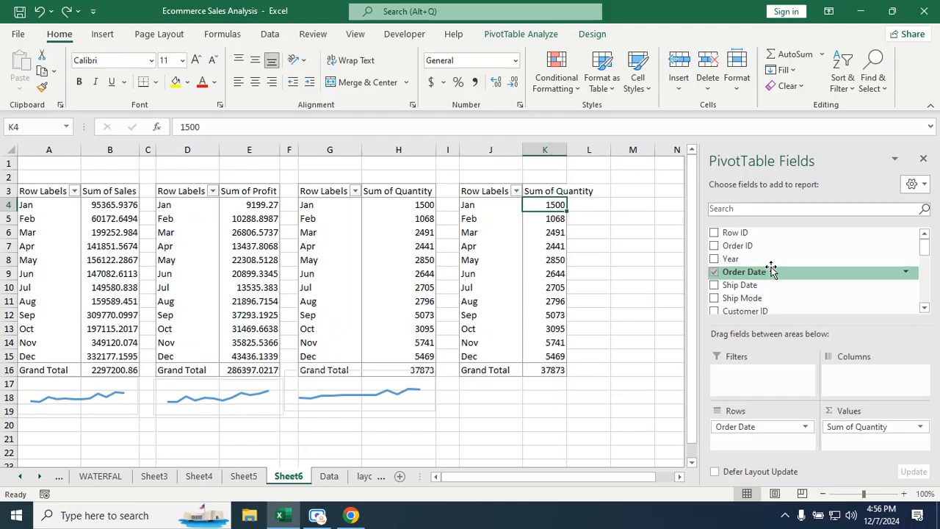
pyautogui.scroll(-5, 771, 268)
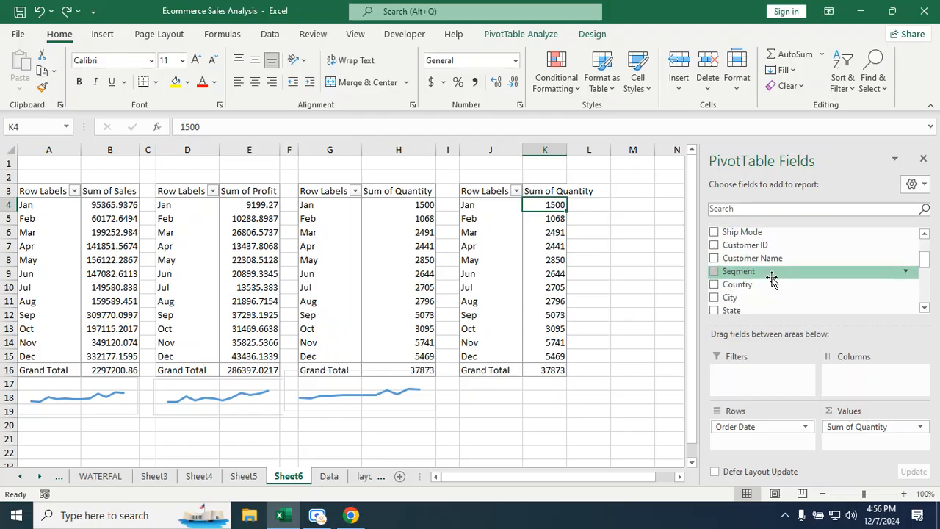
pyautogui.scroll(-1, 771, 281)
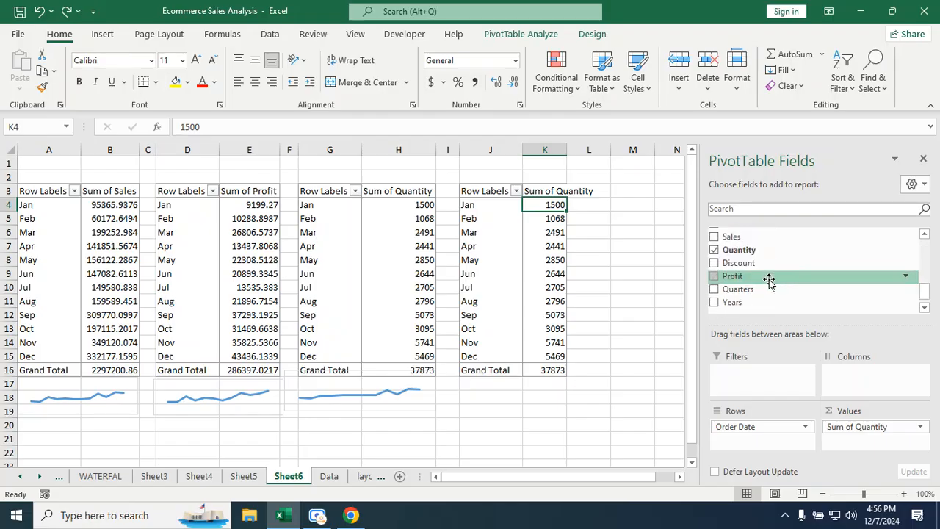
pyautogui.click(714, 251)
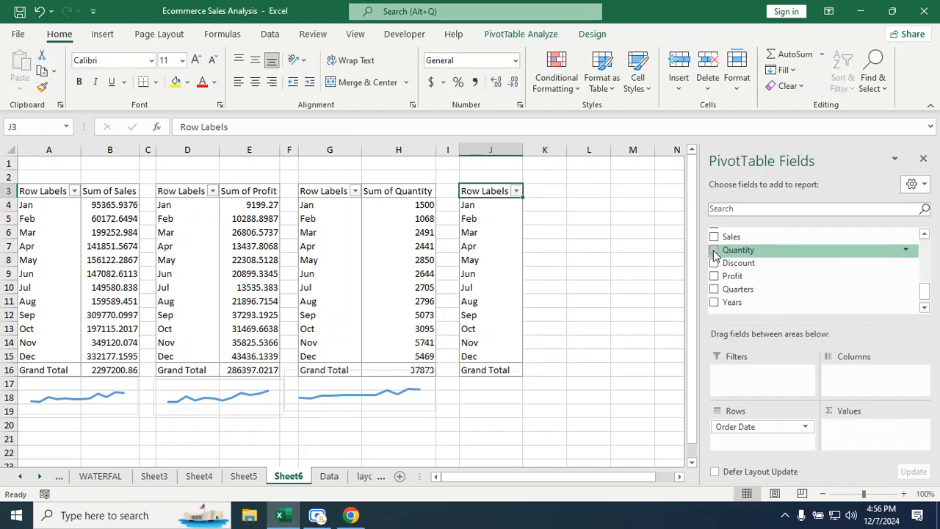
pyautogui.scroll(1, 716, 255)
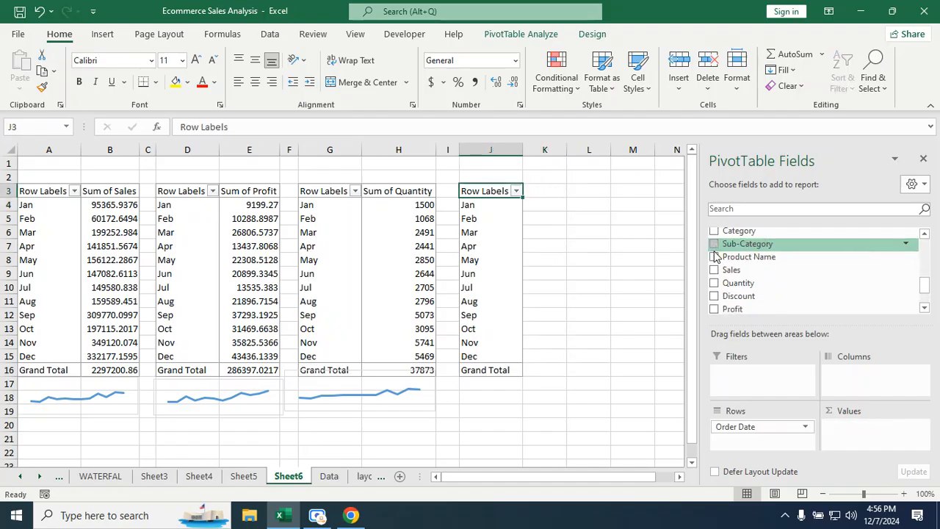
pyautogui.scroll(2, 717, 255)
pyautogui.scroll(3, 716, 255)
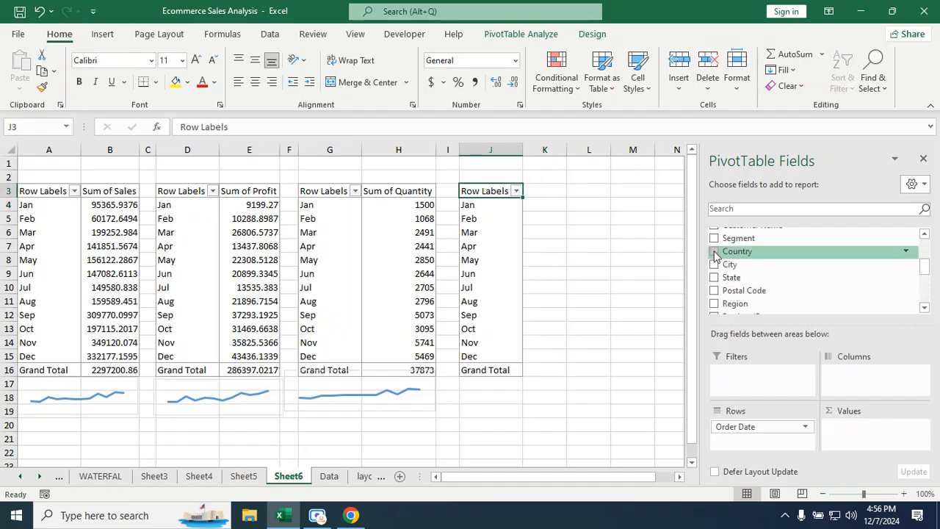
pyautogui.scroll(1, 716, 255)
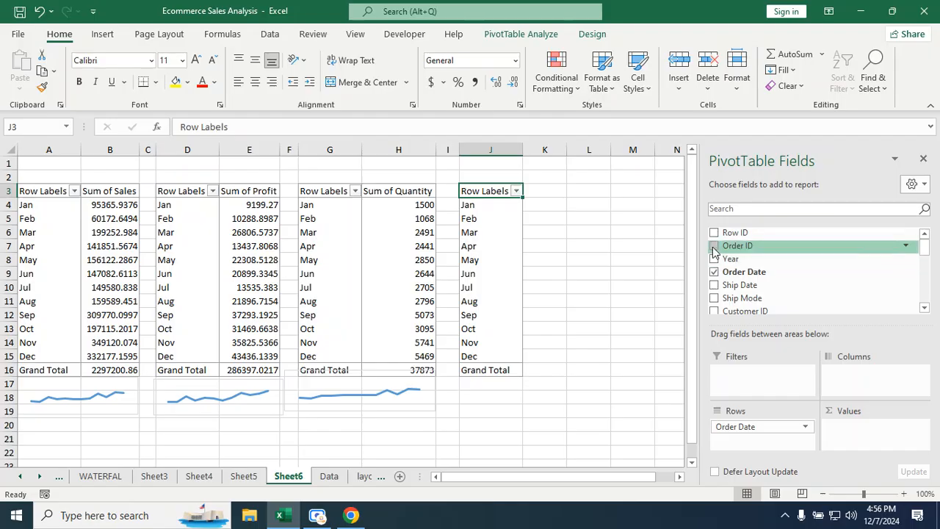
pyautogui.click(714, 246)
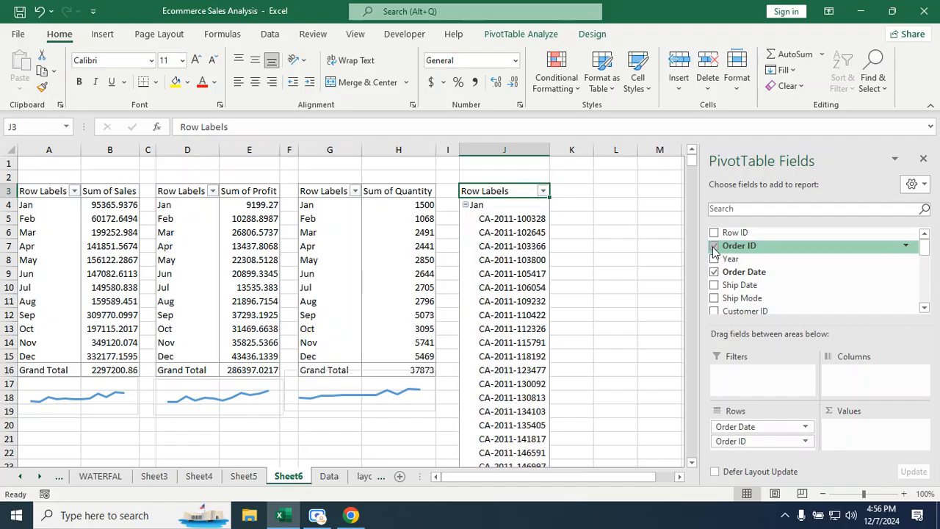
pyautogui.click(714, 247)
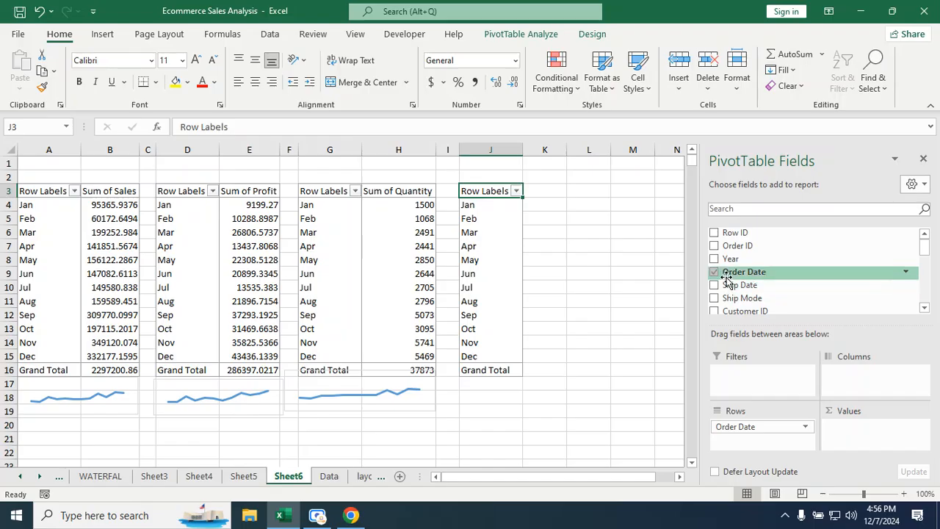
pyautogui.click(714, 245)
pyautogui.hotkey('ctrl', 'z')
pyautogui.hotkey('ctrl', 'z')
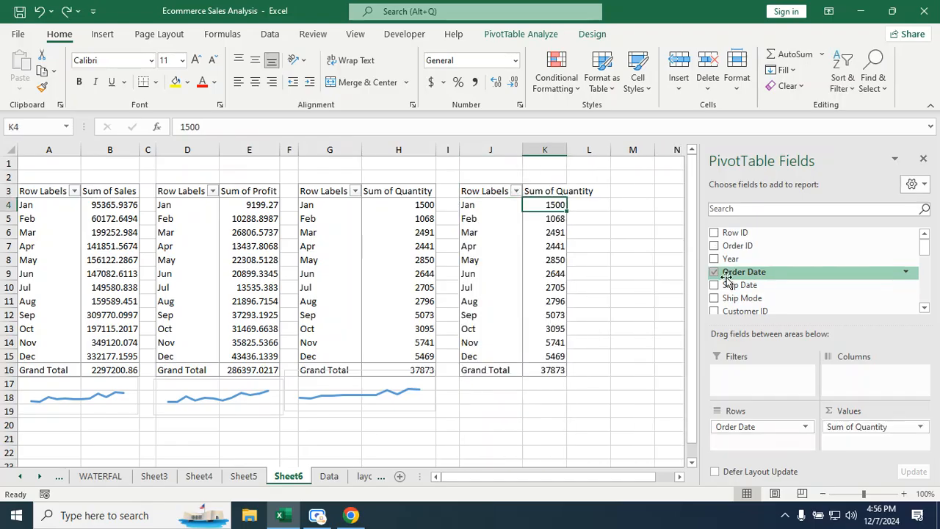
# Try nesting Order ID under Order Date beside Sum of Quantity in the PivotTable at J3, and remove it again
pyautogui.click(551, 260)
pyautogui.click(553, 208)
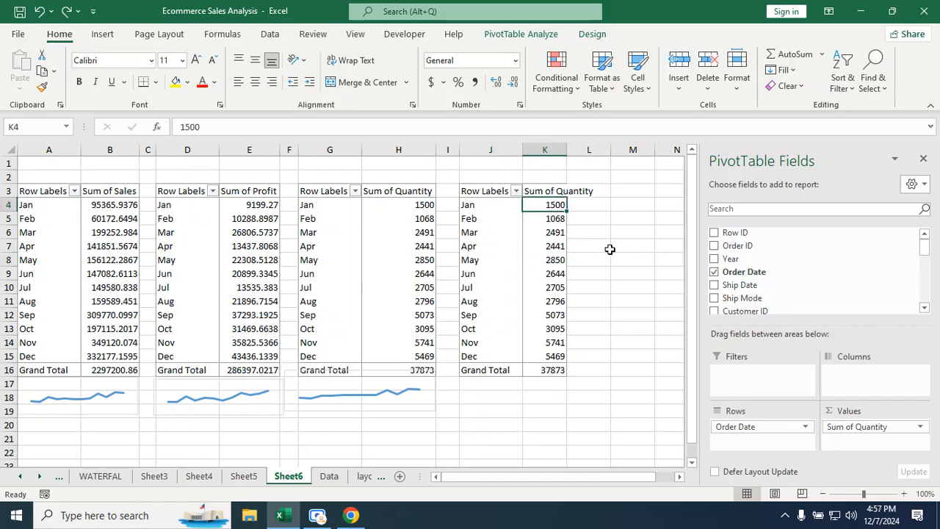
pyautogui.click(494, 205)
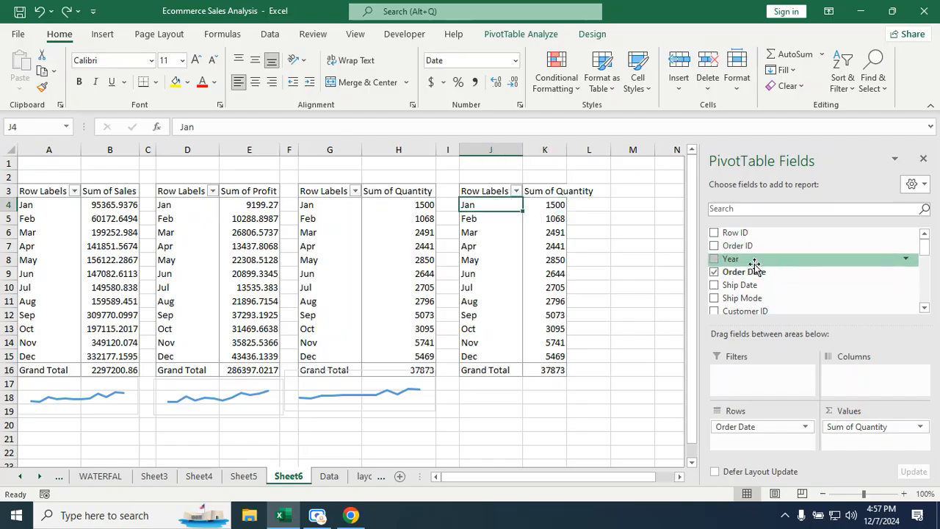
pyautogui.click(713, 246)
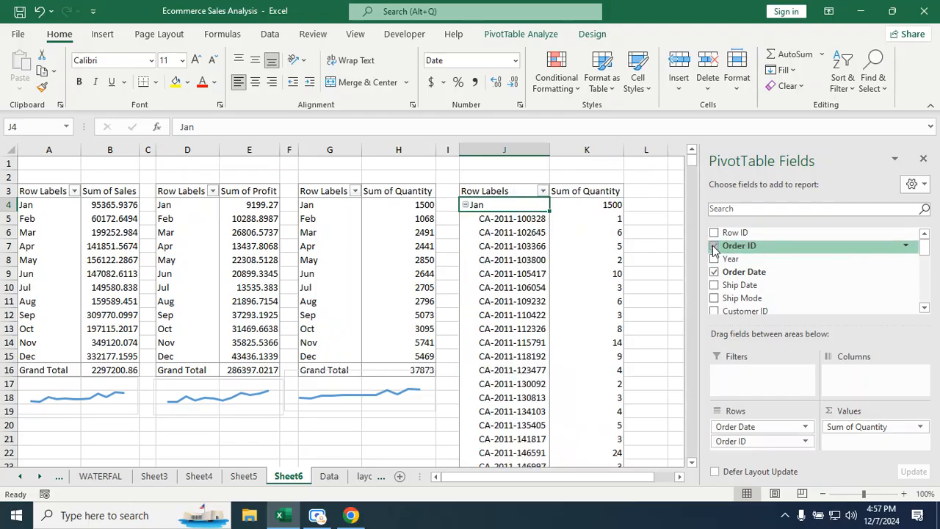
pyautogui.click(713, 247)
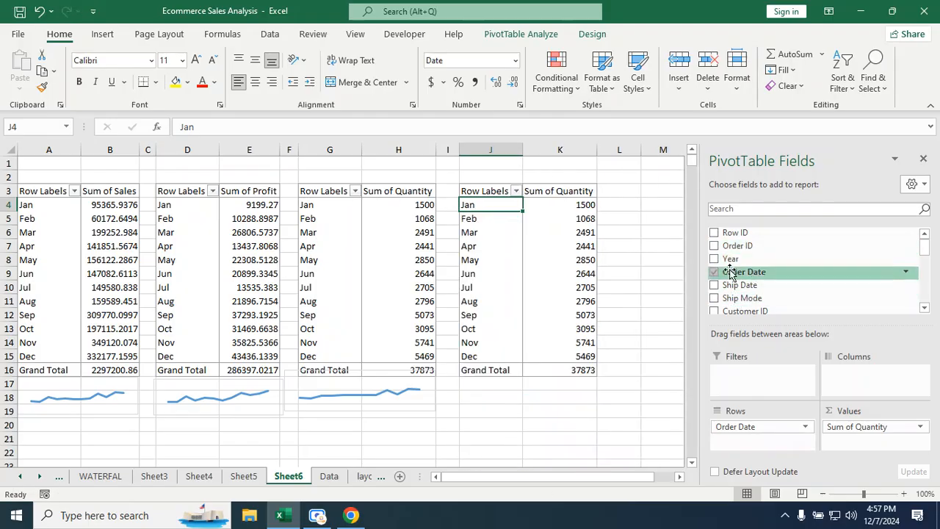
# Remove Sum of Quantity from the values of the PivotTable at J3
pyautogui.scroll(-4, 749, 301)
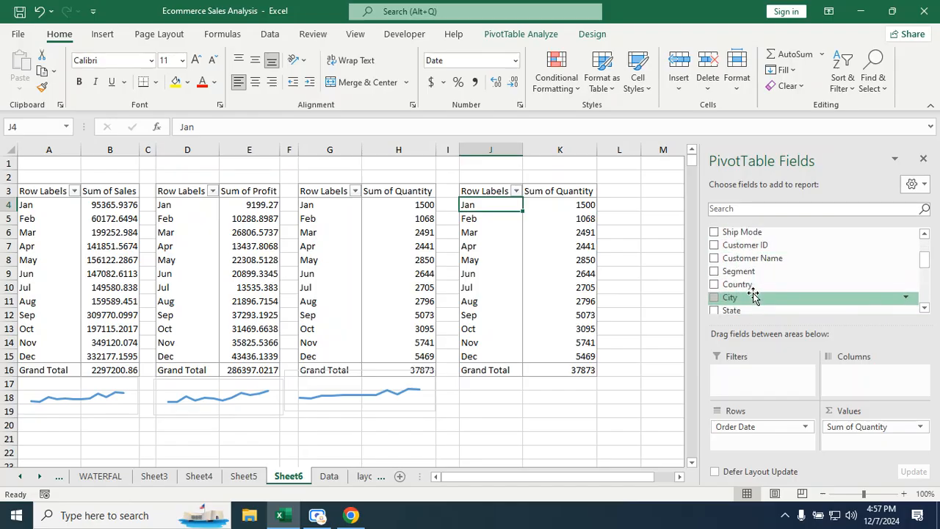
pyautogui.scroll(-5, 764, 303)
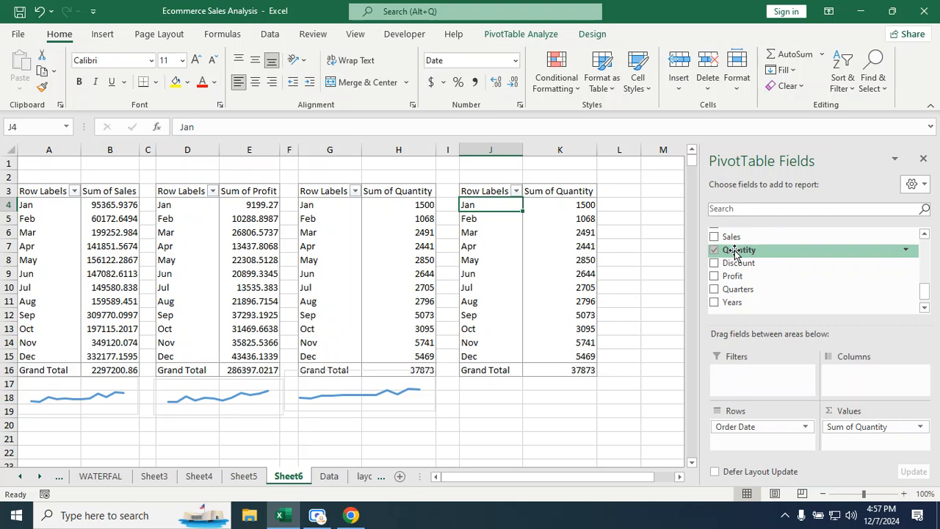
pyautogui.moveTo(870, 430); pyautogui.dragTo(667, 429)
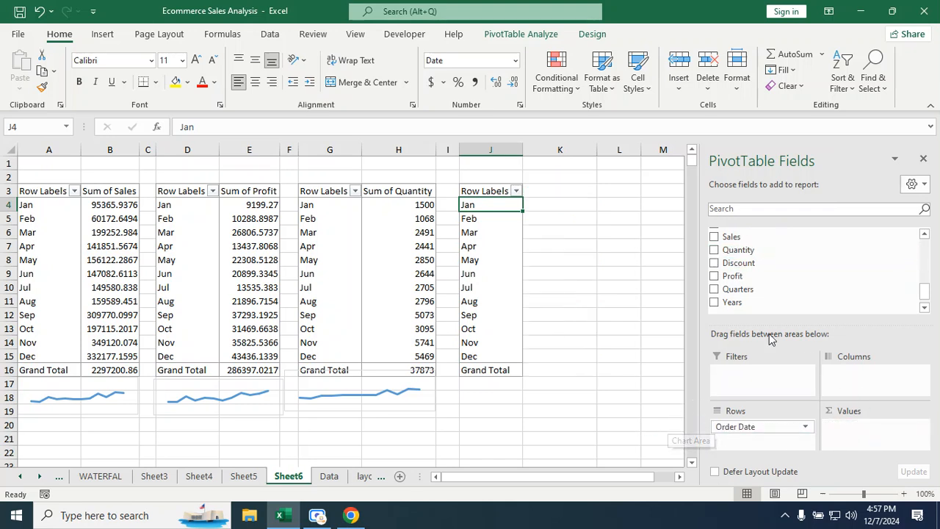
# Nest Order ID under Order Date in the PivotTable without values, and remove both fields from the rows
pyautogui.scroll(5, 767, 275)
pyautogui.scroll(2, 771, 279)
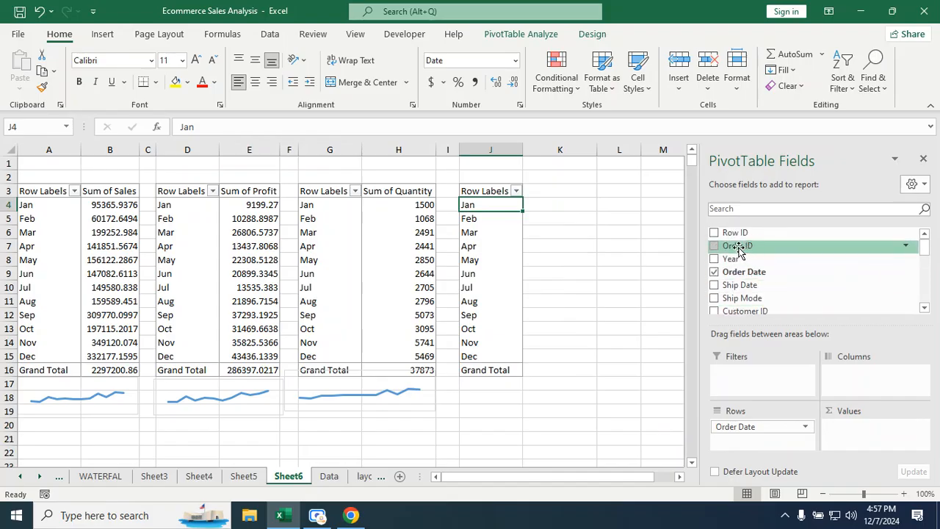
pyautogui.click(713, 247)
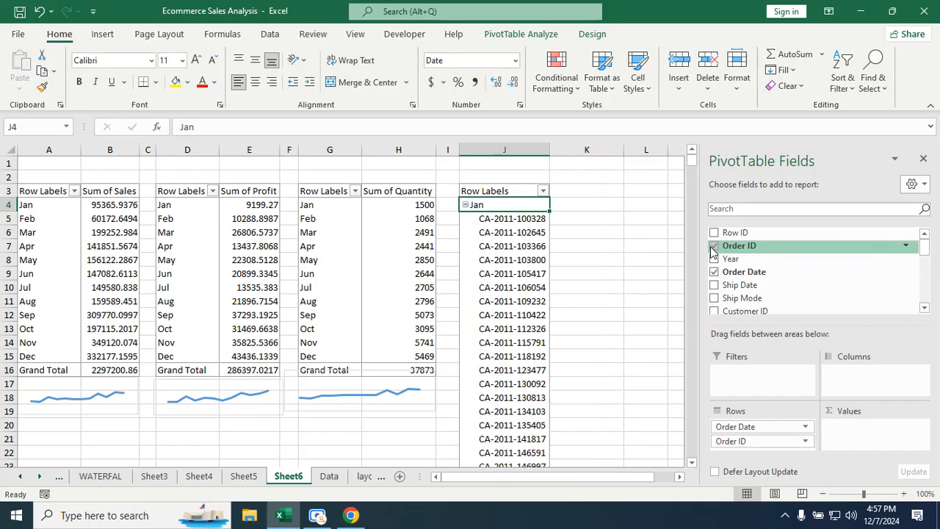
pyautogui.click(713, 247)
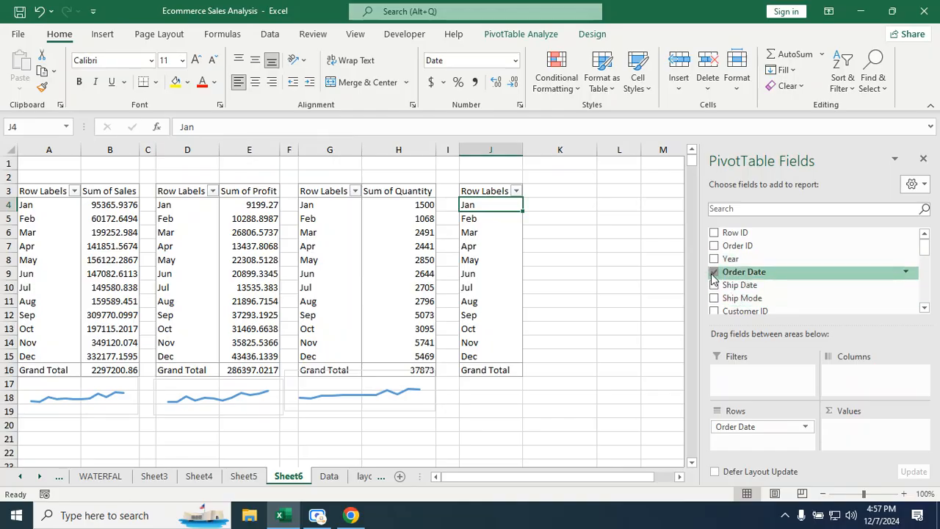
pyautogui.click(714, 272)
# Add Order ID to the rows of the PivotTable at J3, and add Quantity to its values by searching the fields for QU
pyautogui.click(714, 247)
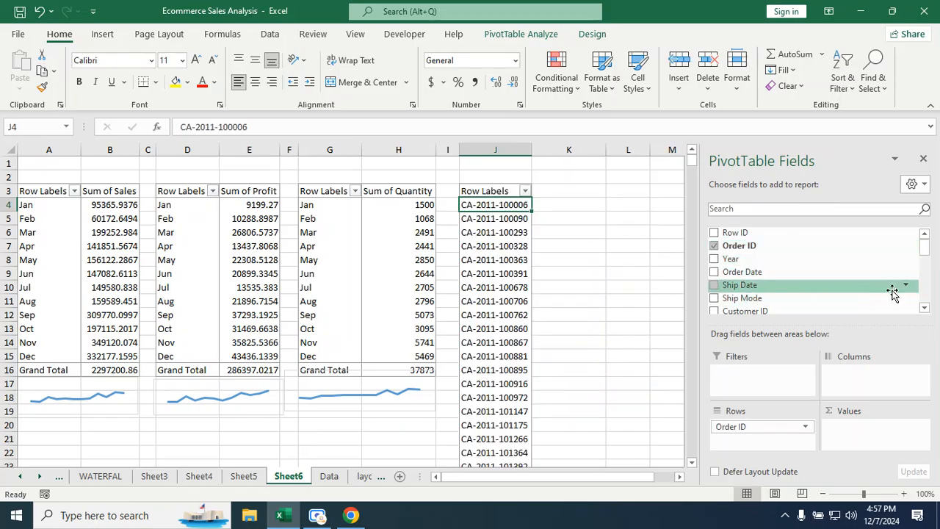
pyautogui.click(925, 311)
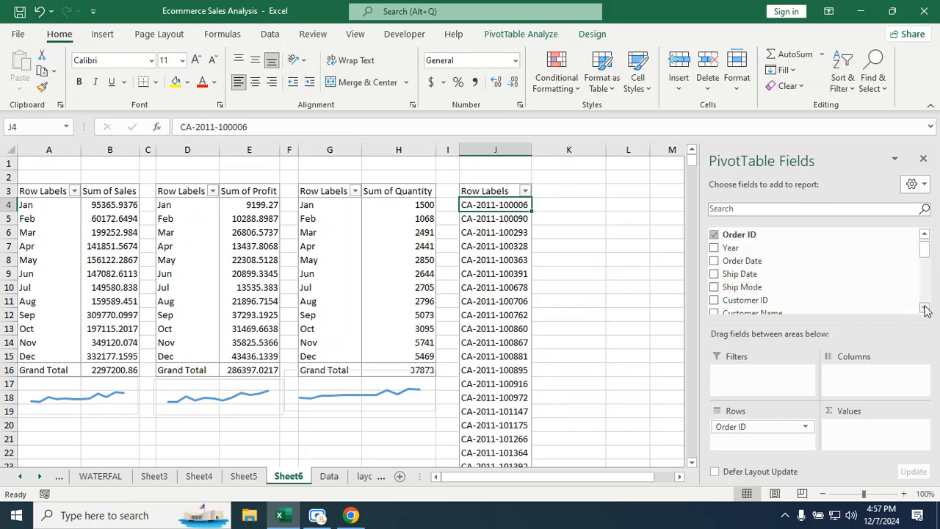
pyautogui.click(925, 311)
pyautogui.click(925, 311)
pyautogui.click(925, 311)
pyautogui.click(924, 310)
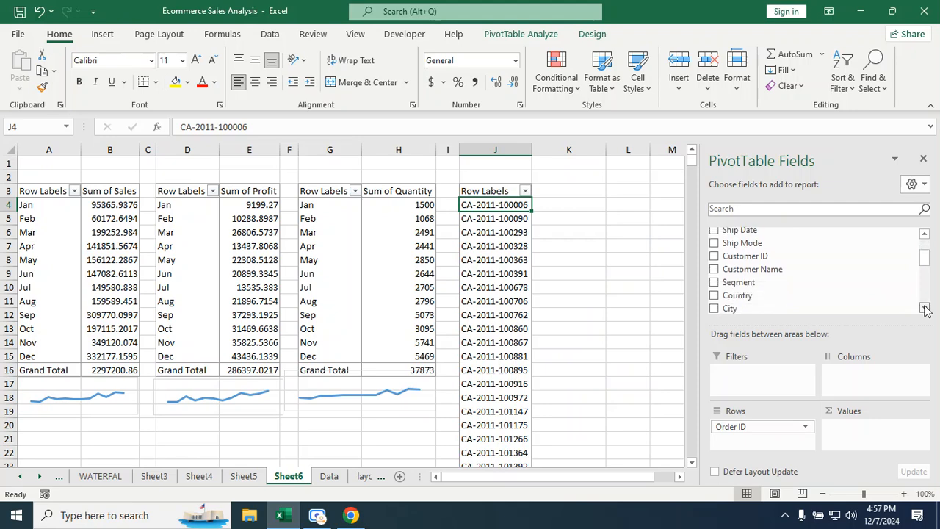
pyautogui.click(783, 209)
pyautogui.write('Q')
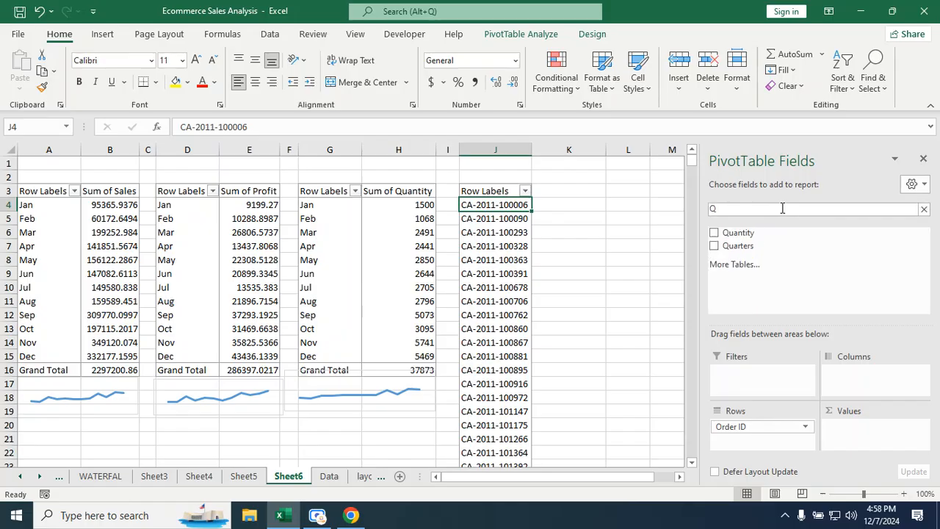
pyautogui.write('U')
pyautogui.click(715, 232)
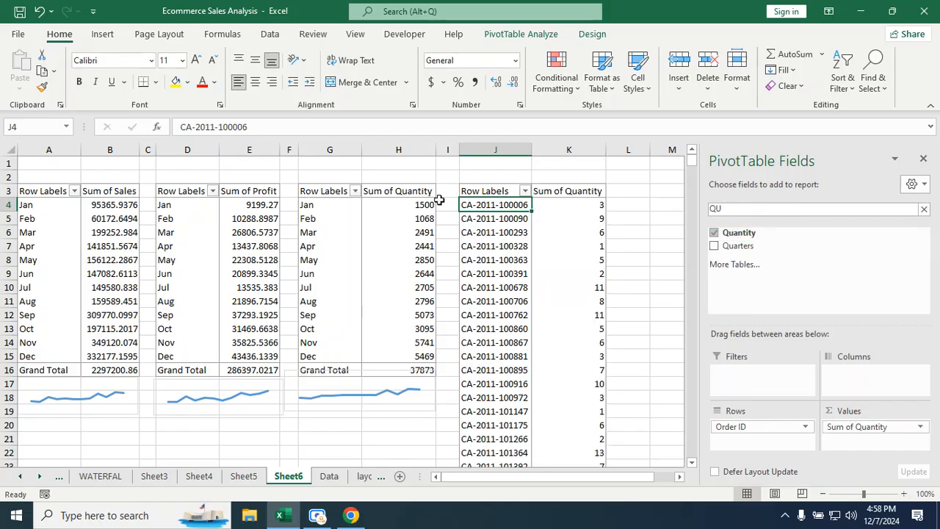
pyautogui.scroll(-7, 569, 354)
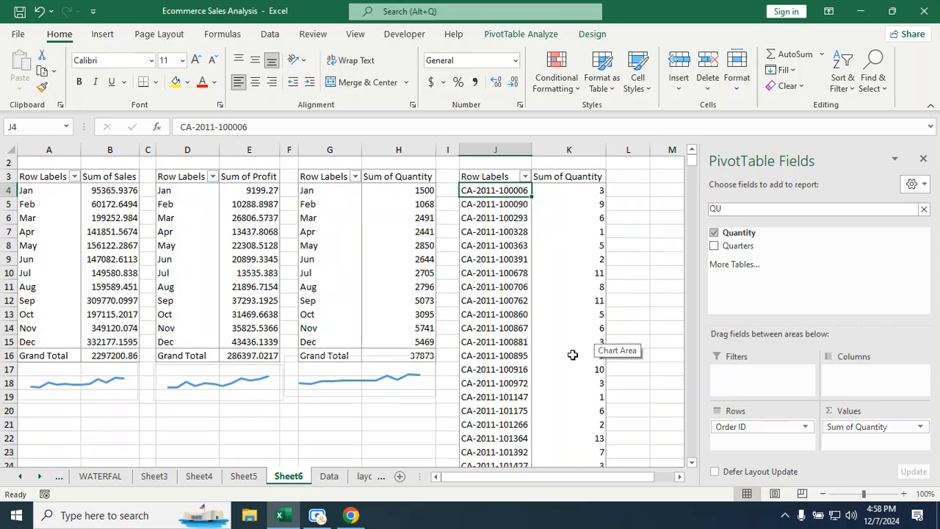
pyautogui.scroll(5, 569, 356)
pyautogui.scroll(2, 570, 356)
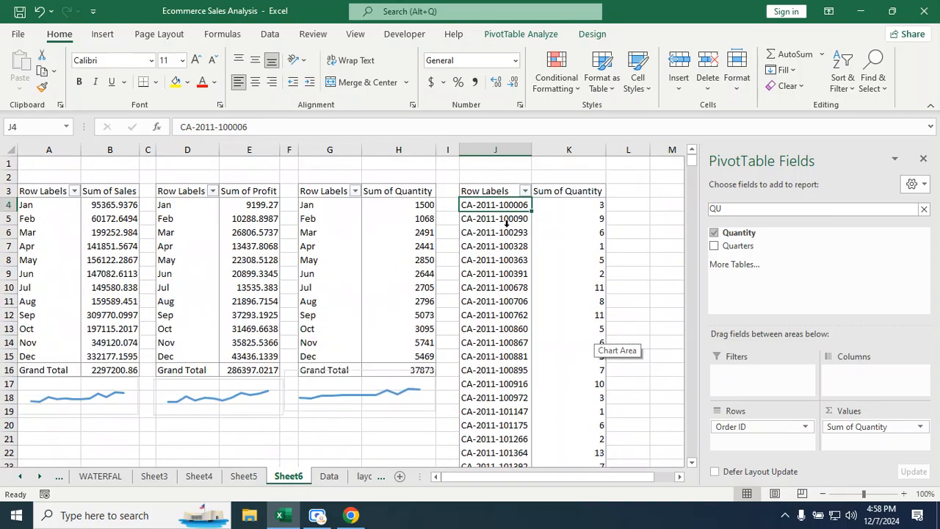
pyautogui.click(632, 217)
pyautogui.click(508, 206)
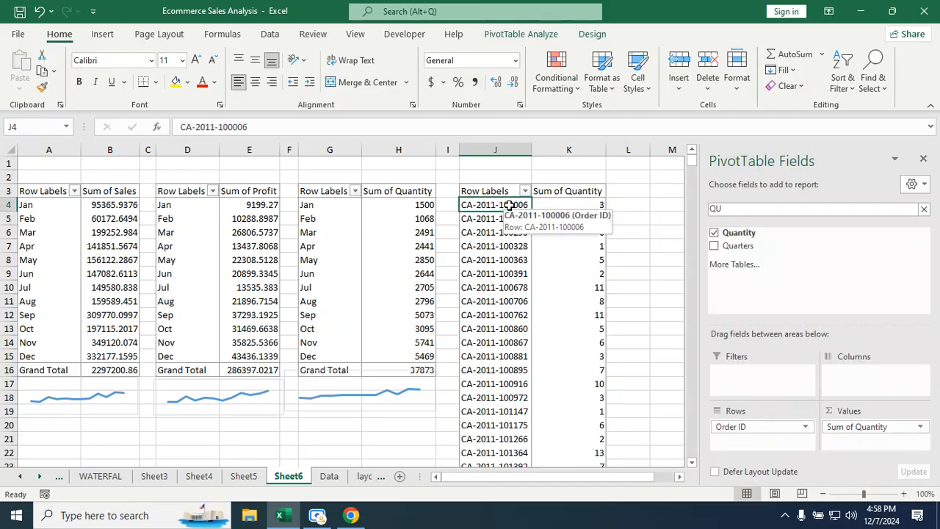
pyautogui.click(600, 210)
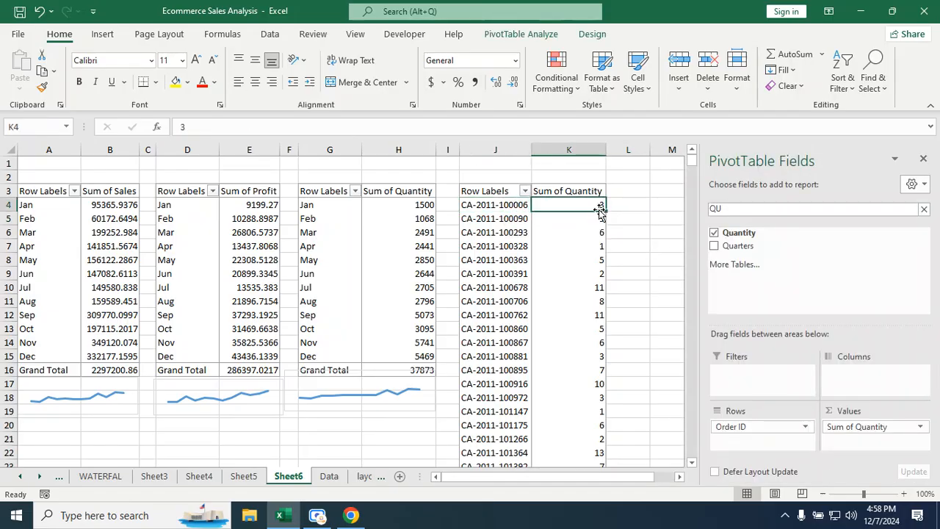
pyautogui.click(502, 34)
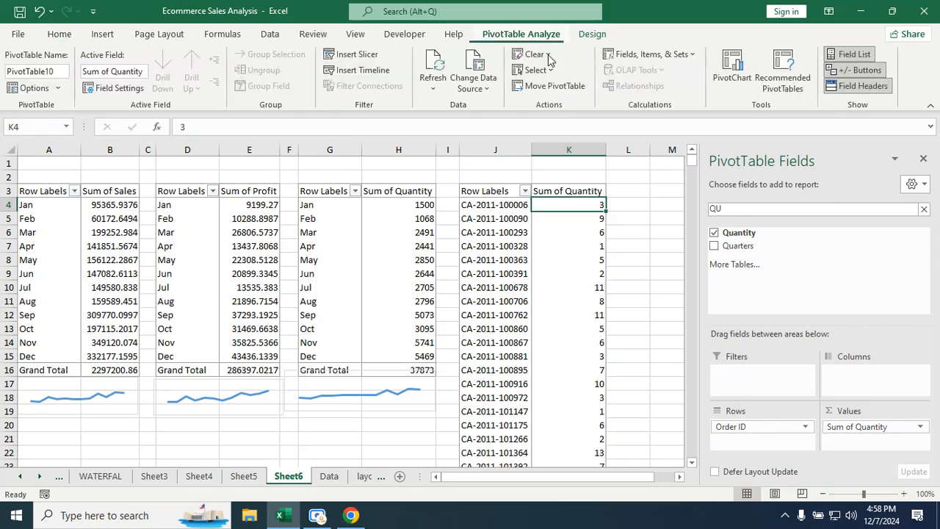
pyautogui.click(734, 79)
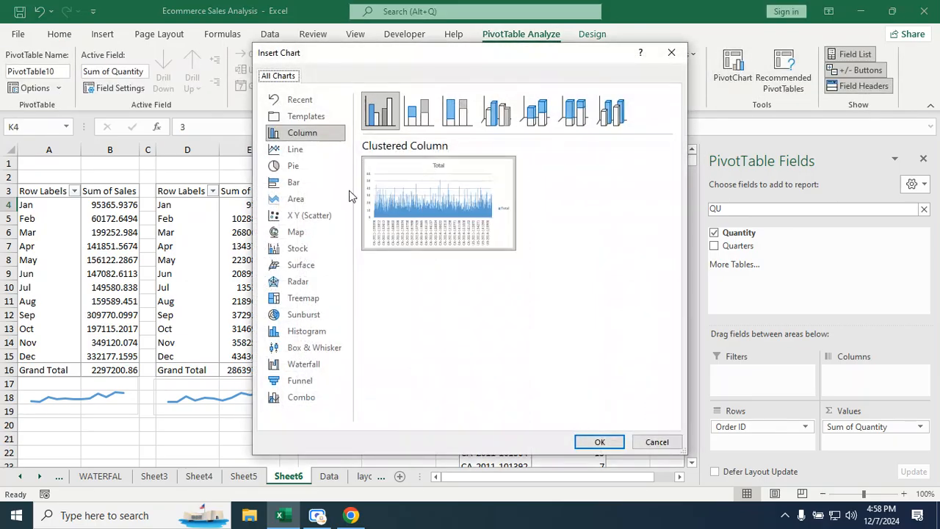
pyautogui.click(288, 150)
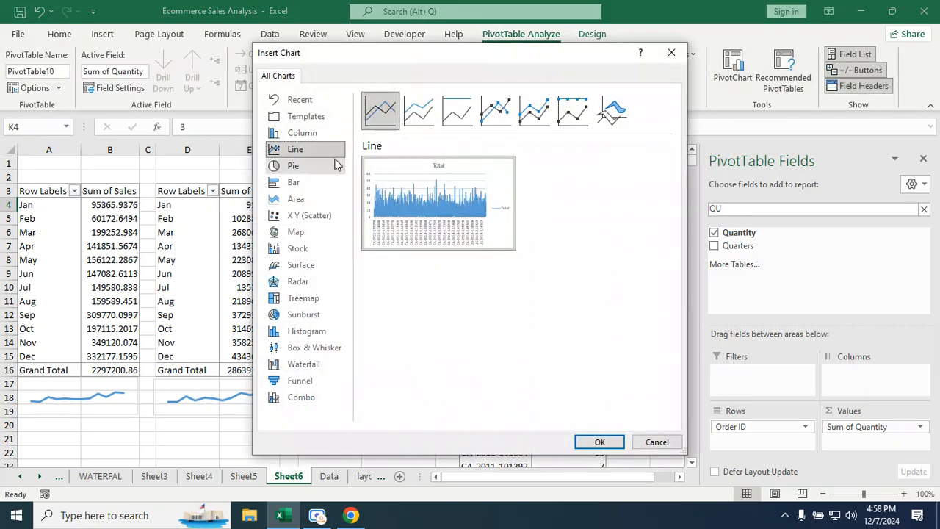
pyautogui.click(418, 110)
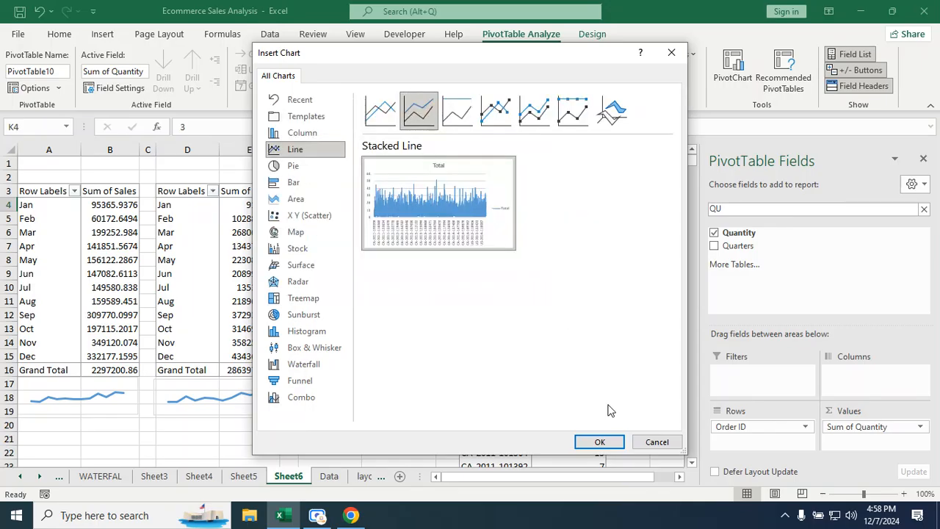
pyautogui.click(656, 441)
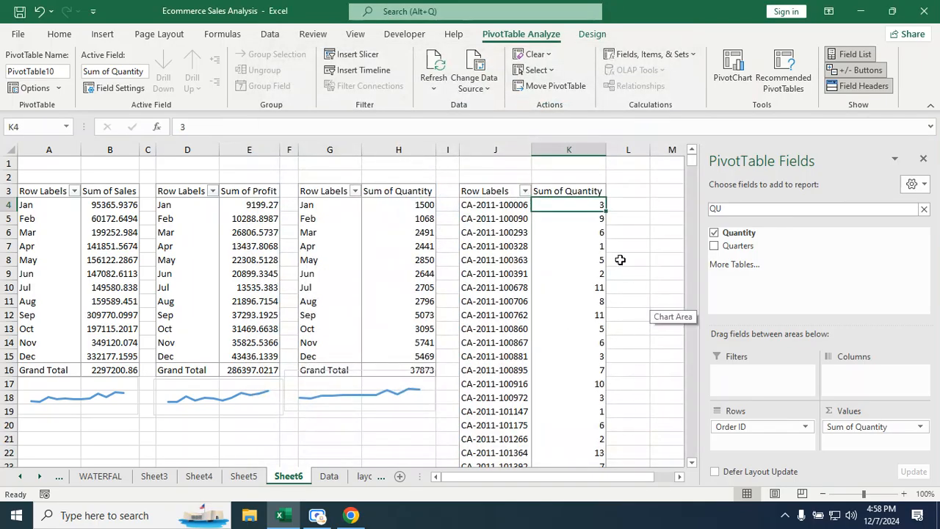
# Undo adding Quantity and Order ID to the PivotTable at J3
pyautogui.hotkey('ctrl', 'z')
pyautogui.hotkey('ctrl', 'z')
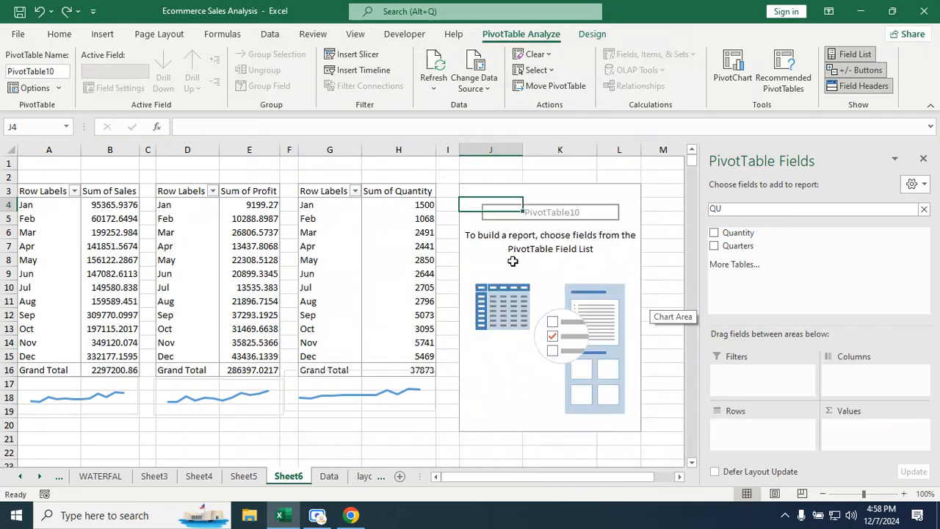
pyautogui.click(443, 425)
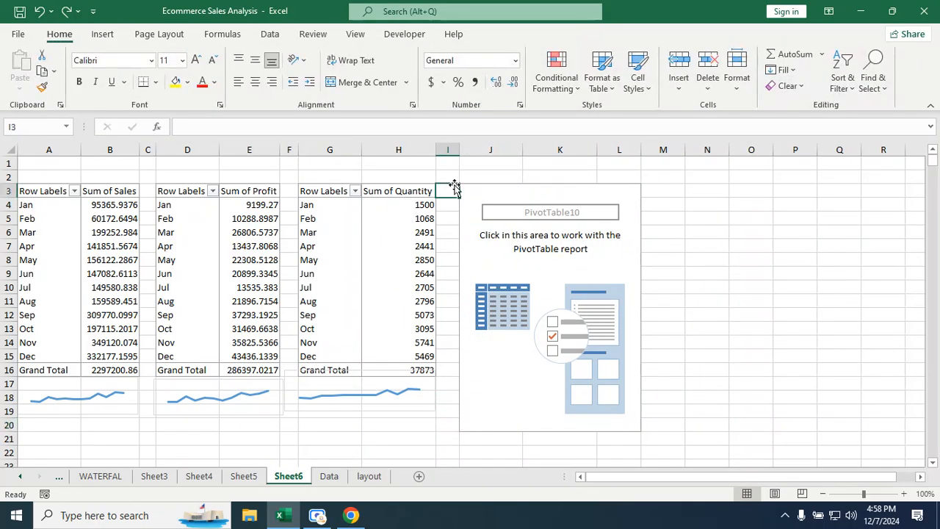
pyautogui.click(708, 218)
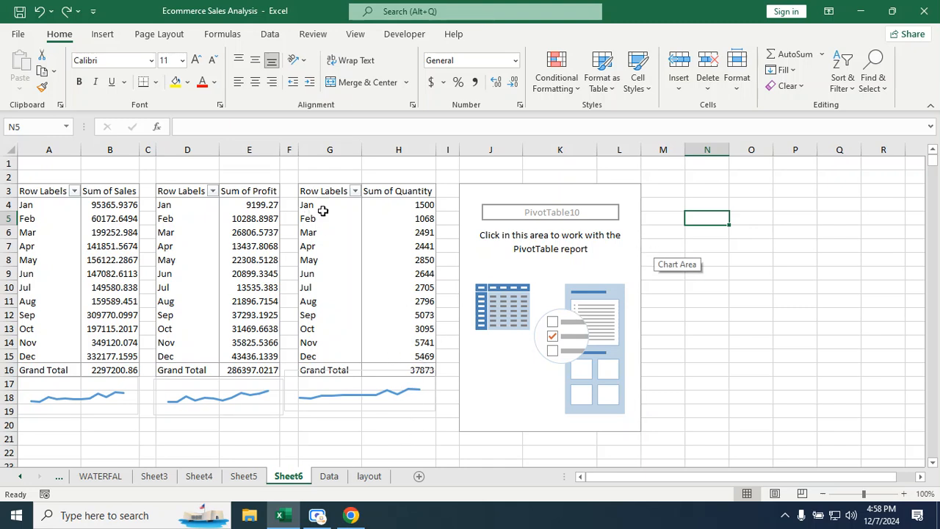
pyautogui.click(443, 192)
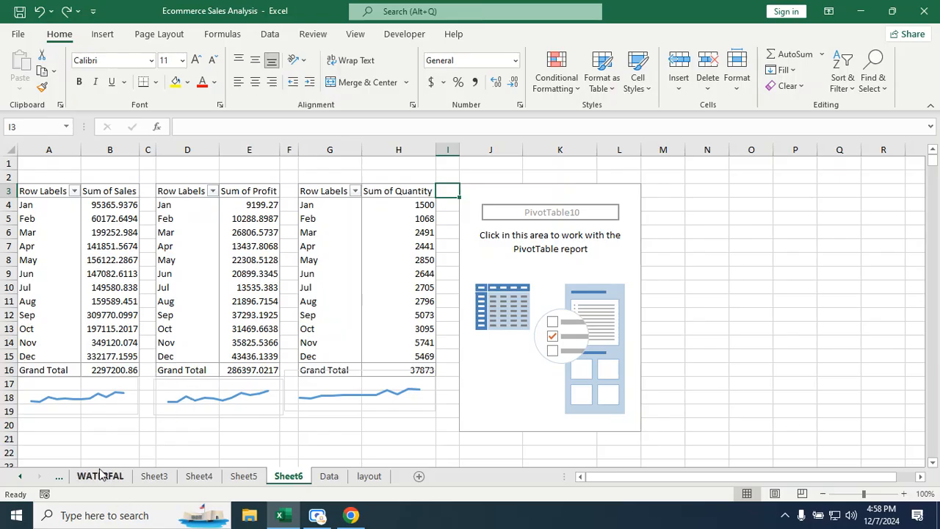
pyautogui.click(62, 479)
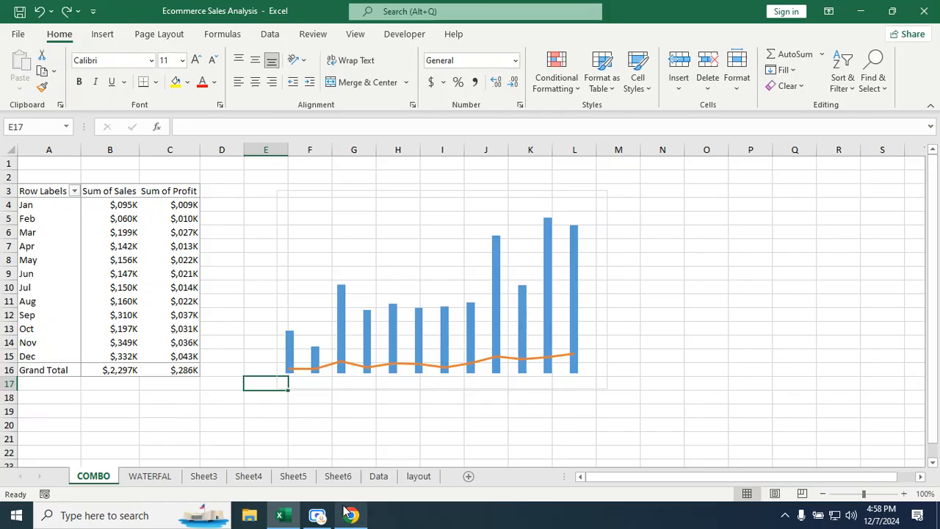
pyautogui.moveTo(346, 512)
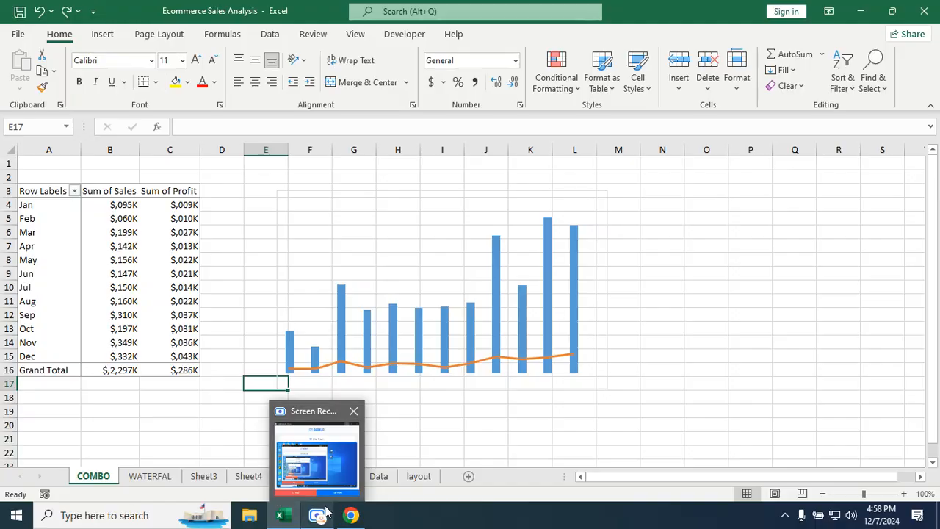
pyautogui.moveTo(339, 488)
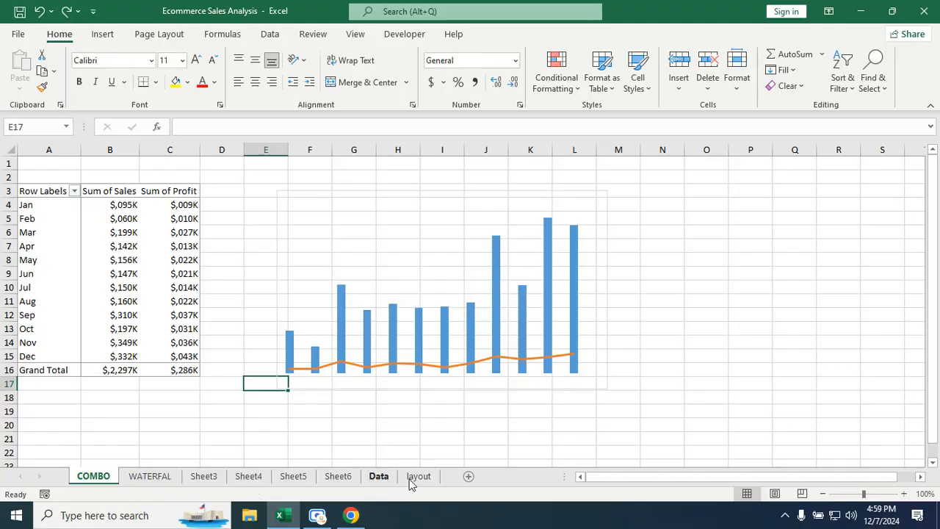
# Rename Sheet4, which holds the US sales map, as MAP and Sheet5, which holds the sub-category profit bars, as BAR
pyautogui.click(241, 477)
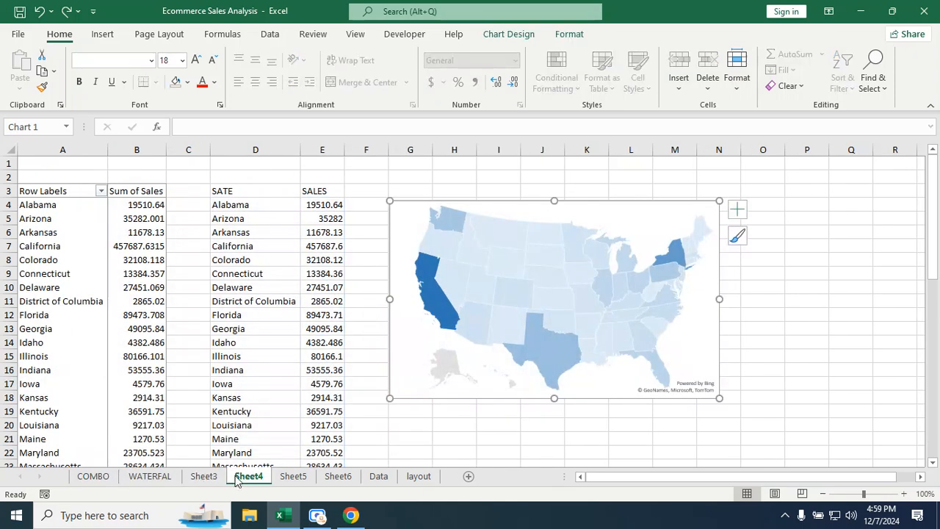
pyautogui.doubleClick(246, 478)
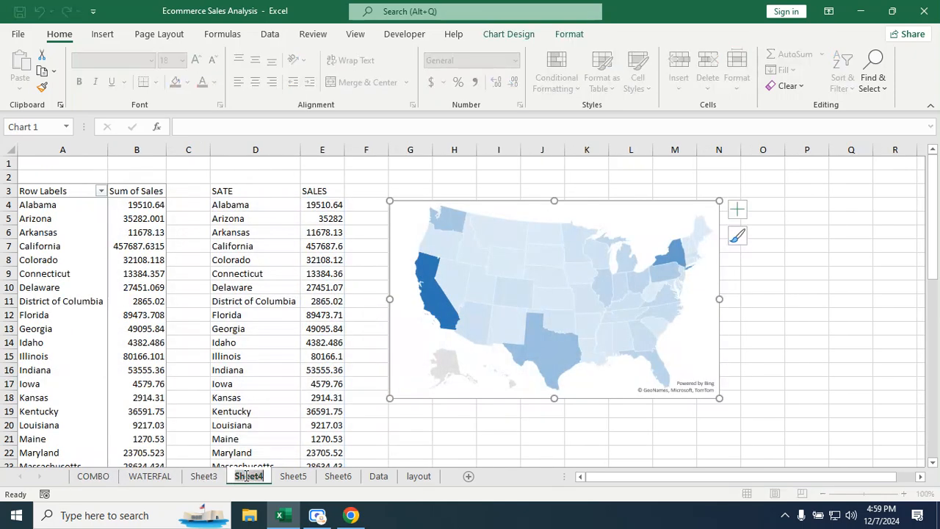
pyautogui.write('MAP')
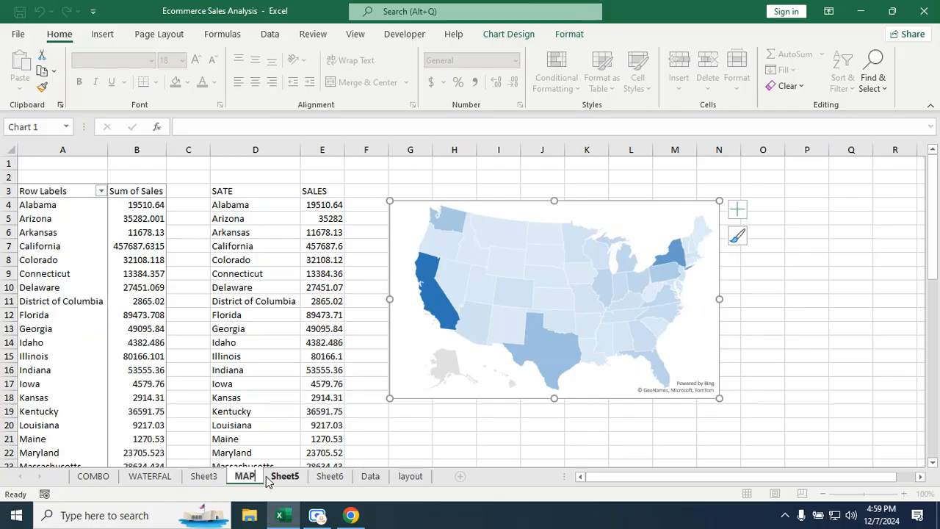
pyautogui.click(282, 476)
pyautogui.doubleClick(278, 476)
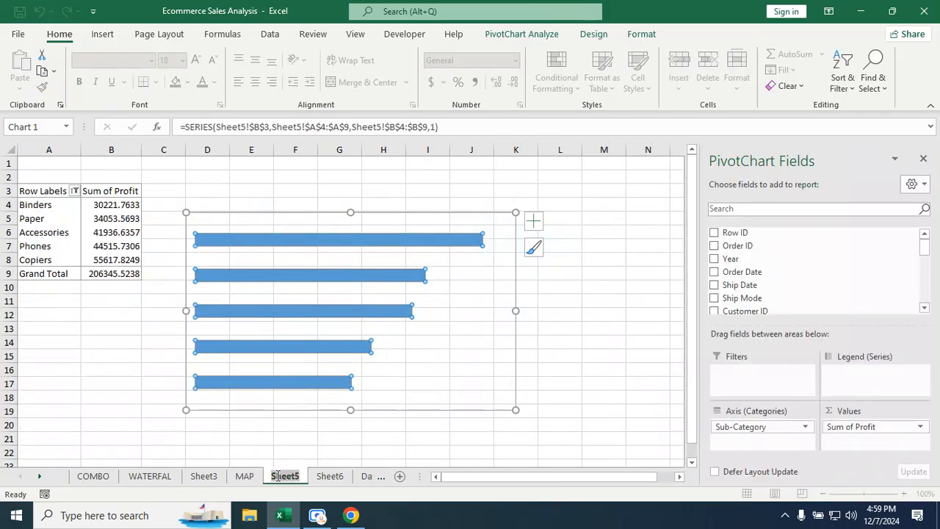
pyautogui.write('BAR')
pyautogui.press('Return')
# Rename Sheet3, which holds the category doughnut chart, as PIE and Sheet6, which holds the monthly PivotTables, as KPI
pyautogui.click(207, 479)
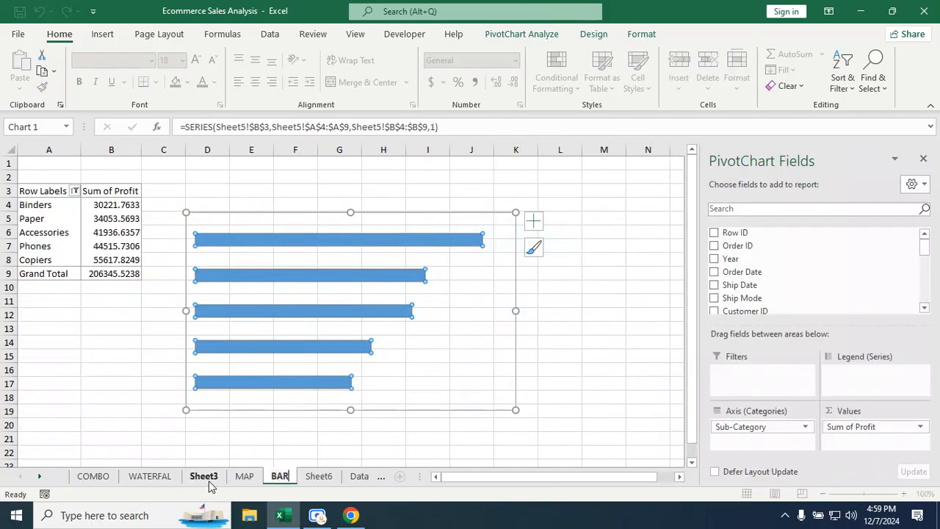
pyautogui.doubleClick(208, 476)
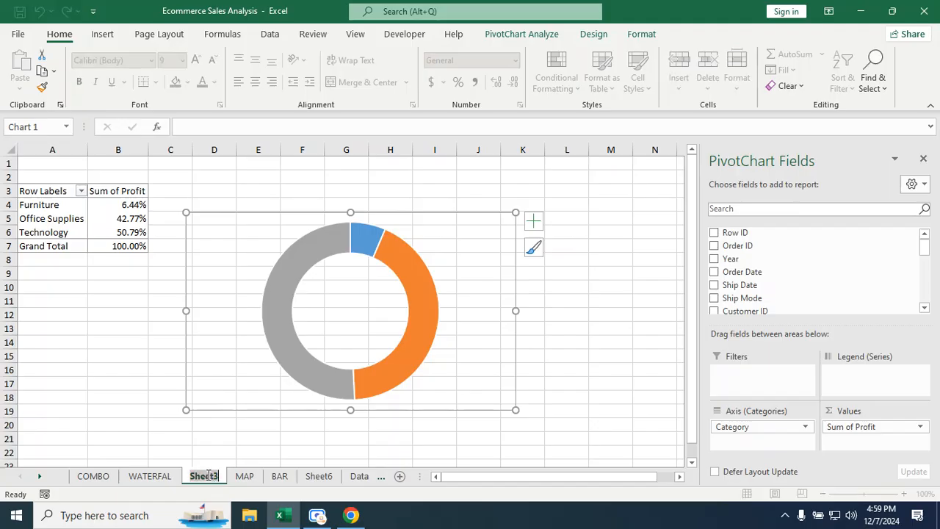
pyautogui.write('PIE')
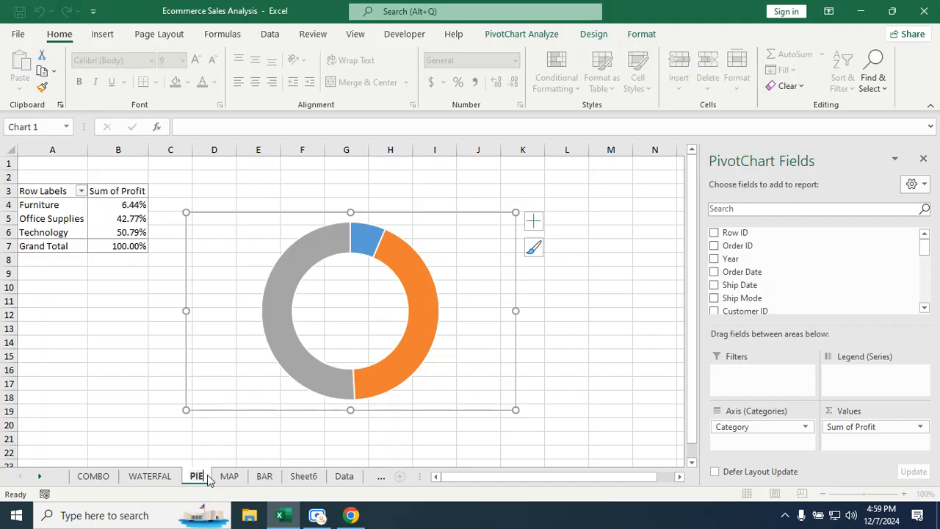
pyautogui.press('Return')
pyautogui.click(297, 478)
pyautogui.doubleClick(294, 479)
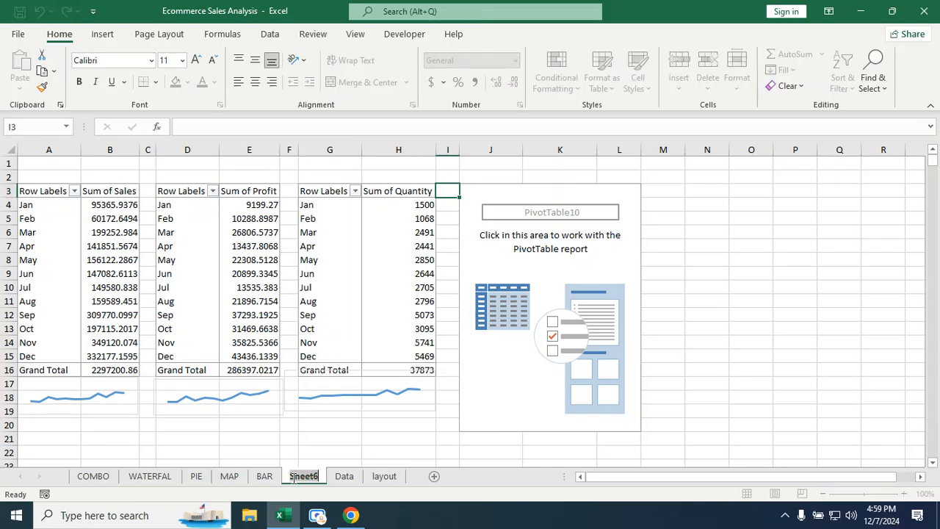
pyautogui.write('RPM')
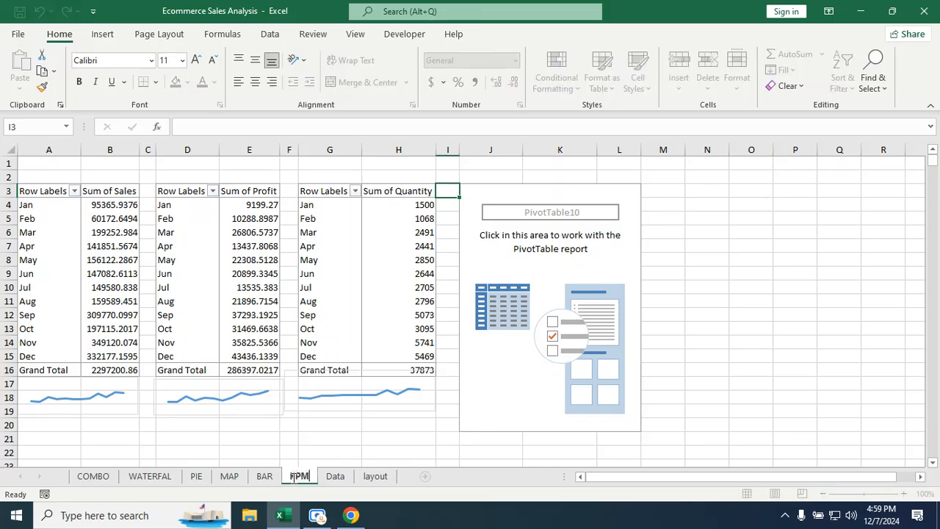
pyautogui.press('BackSpace')
pyautogui.write('I')
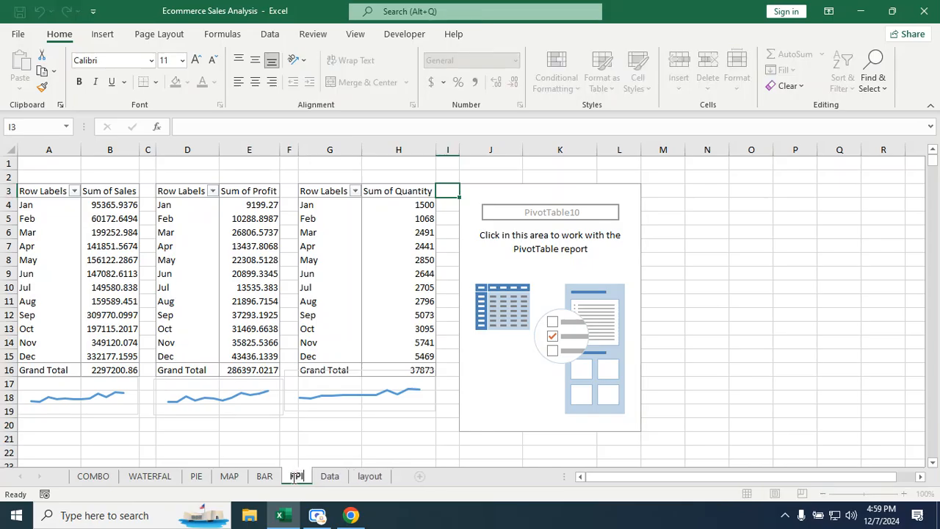
pyautogui.click(269, 478)
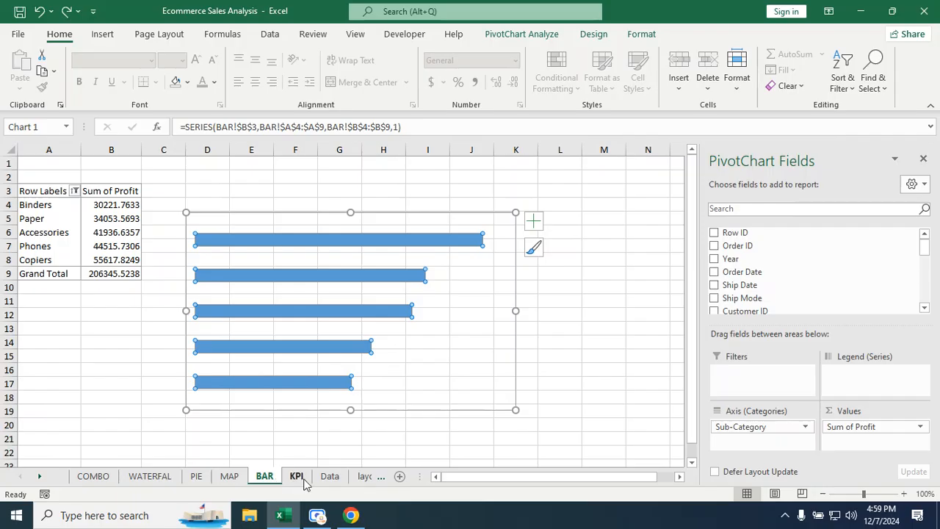
pyautogui.click(362, 478)
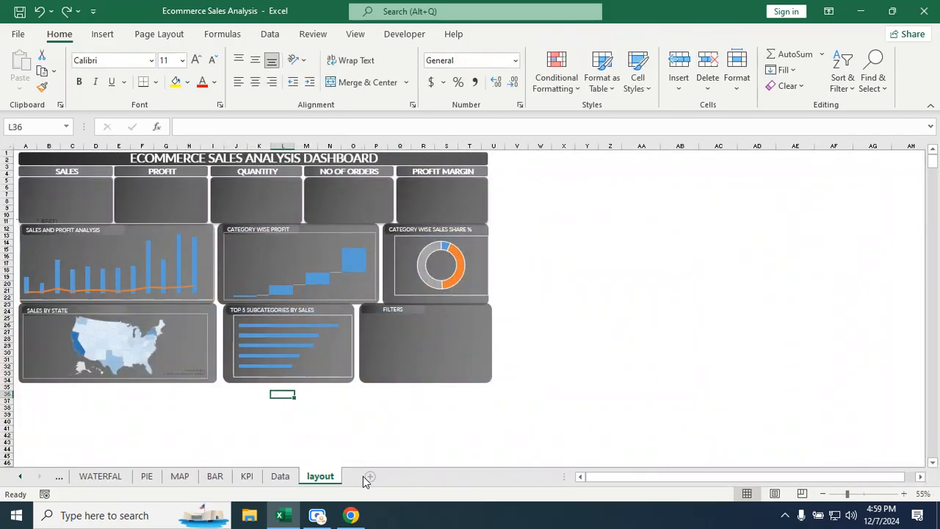
pyautogui.click(247, 477)
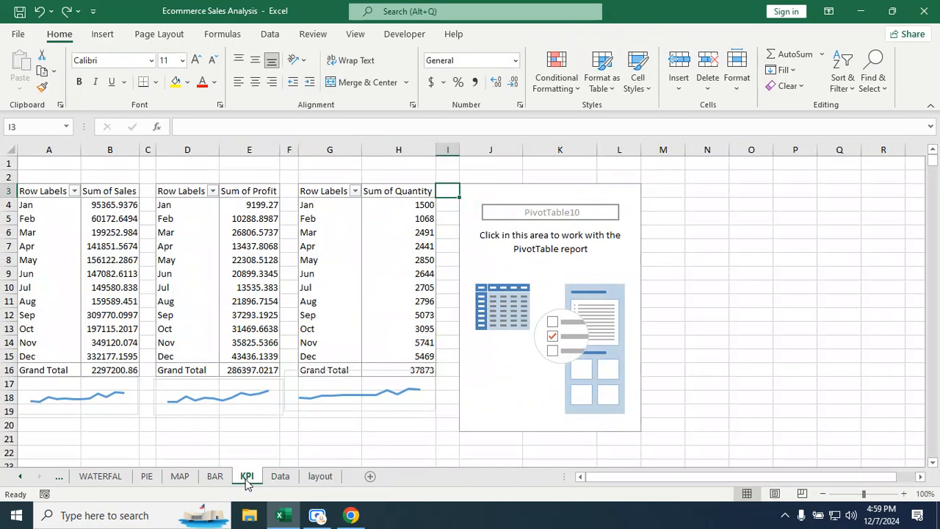
pyautogui.click(319, 479)
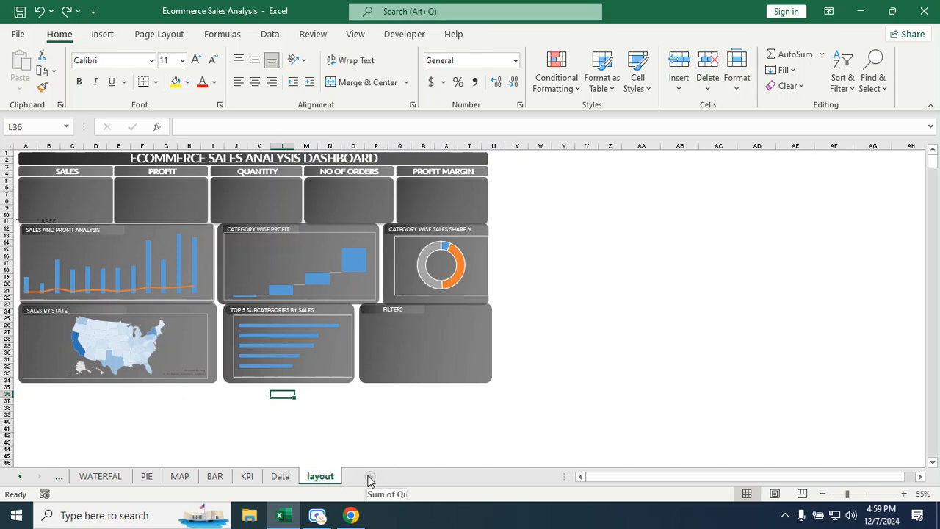
pyautogui.click(300, 161)
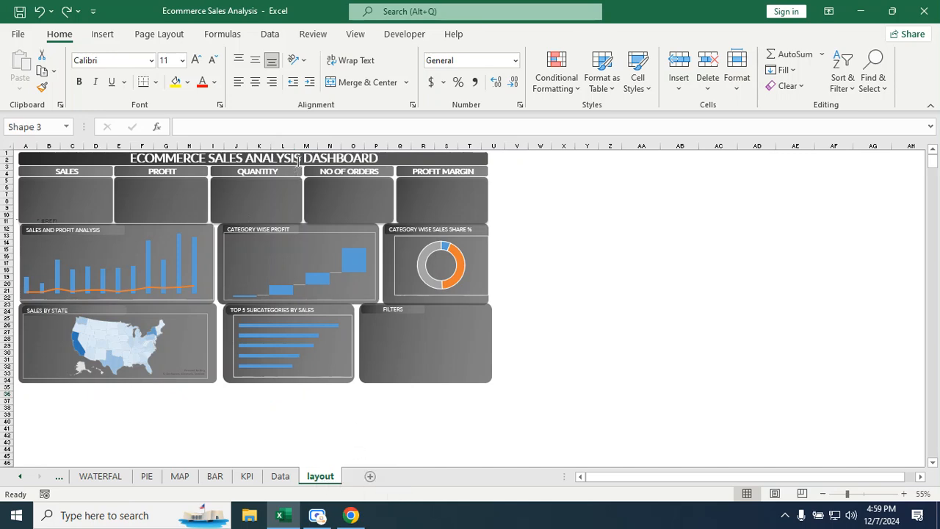
# Add a new worksheet after the layout sheet and set its page orientation to landscape
pyautogui.click(370, 477)
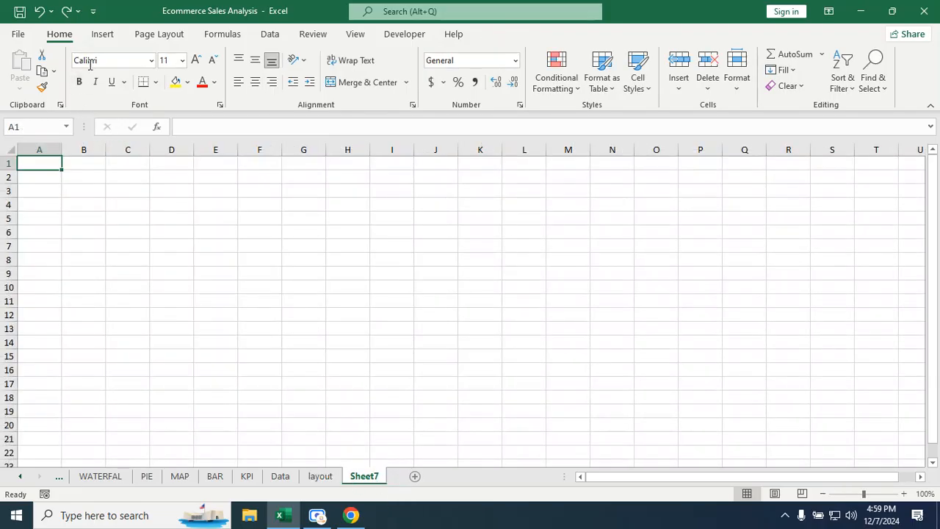
pyautogui.click(150, 37)
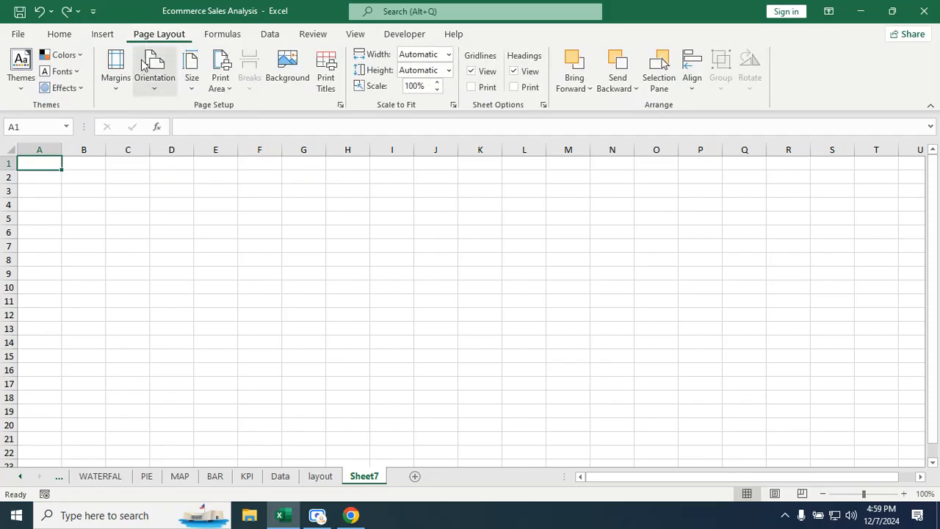
pyautogui.click(157, 90)
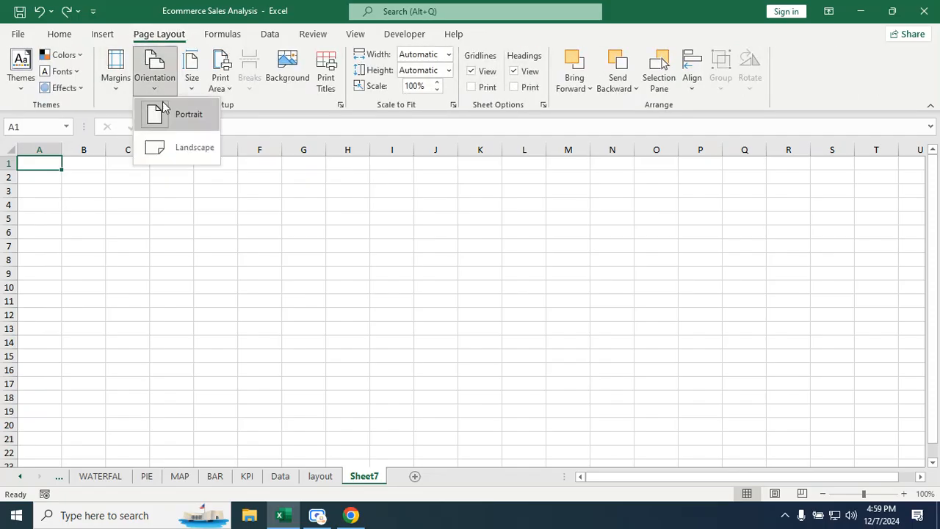
pyautogui.click(175, 146)
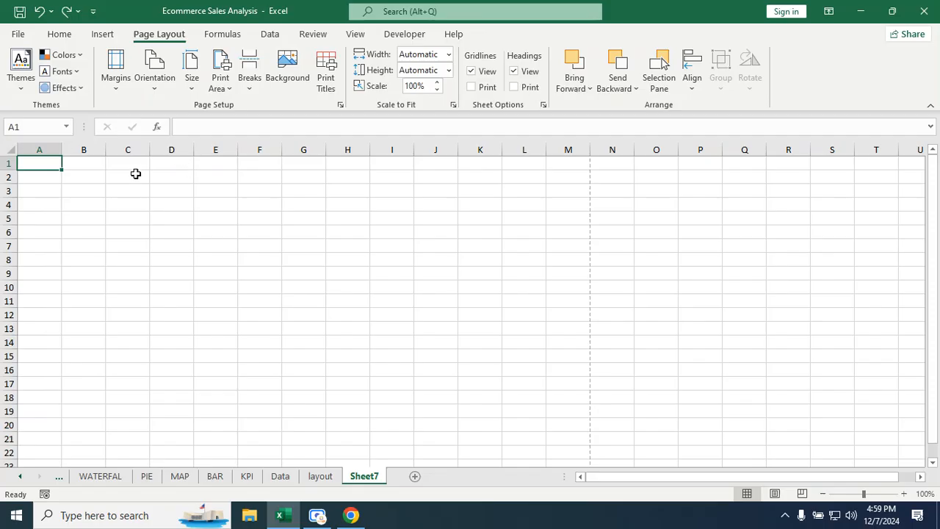
pyautogui.click(67, 201)
pyautogui.moveTo(44, 163); pyautogui.dragTo(562, 233)
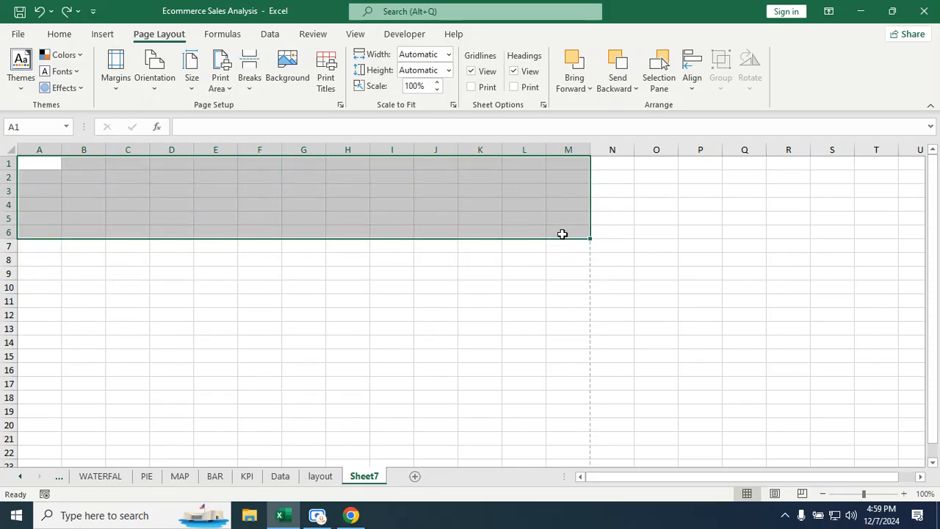
pyautogui.click(568, 328)
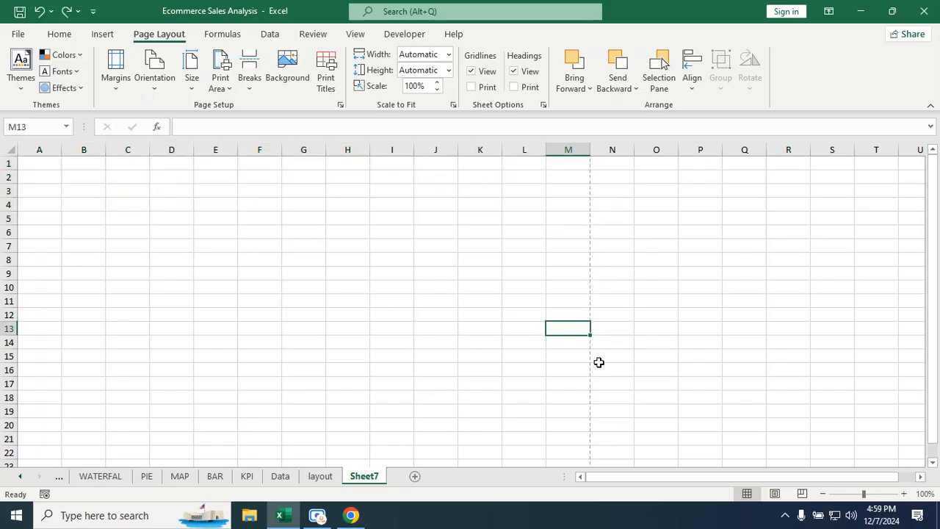
pyautogui.click(58, 163)
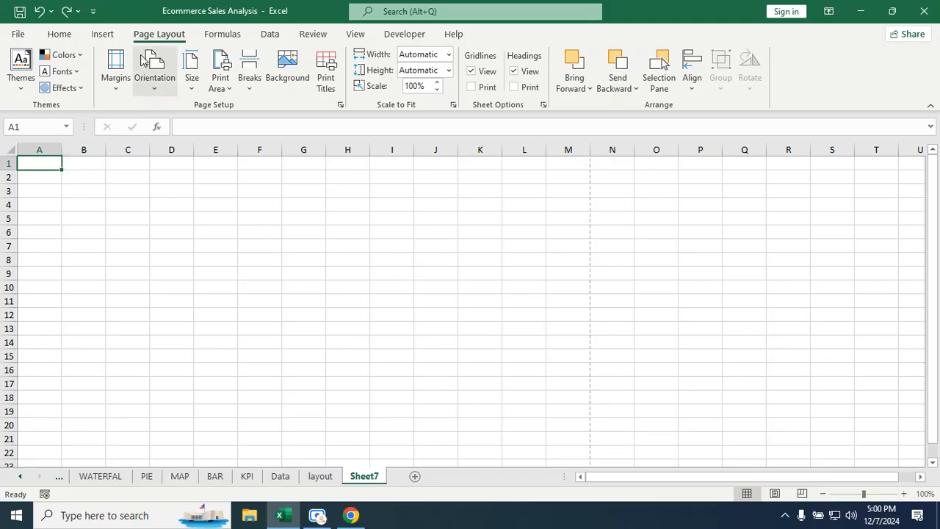
# Draw a rounded rectangle about 8.64" wide and 0.45" high across columns A to M from row 1, and return to the layout sheet
pyautogui.click(105, 38)
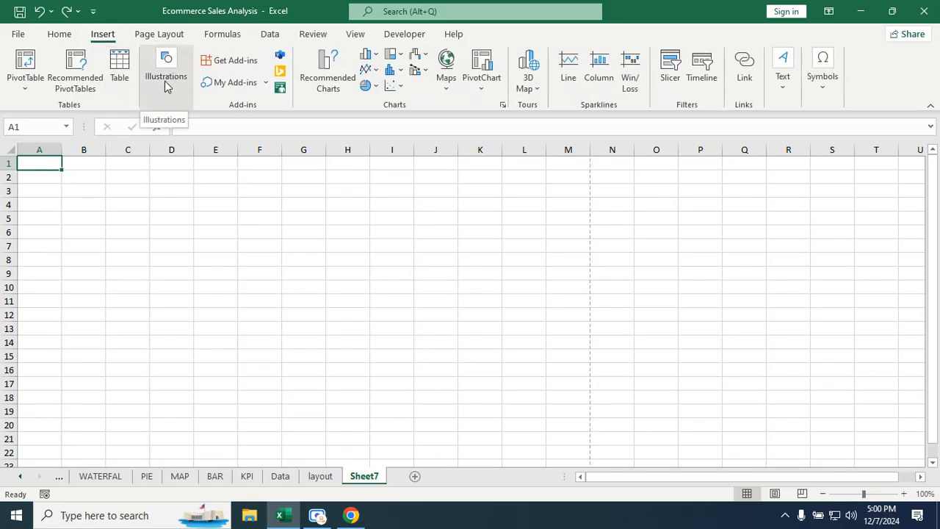
pyautogui.click(168, 89)
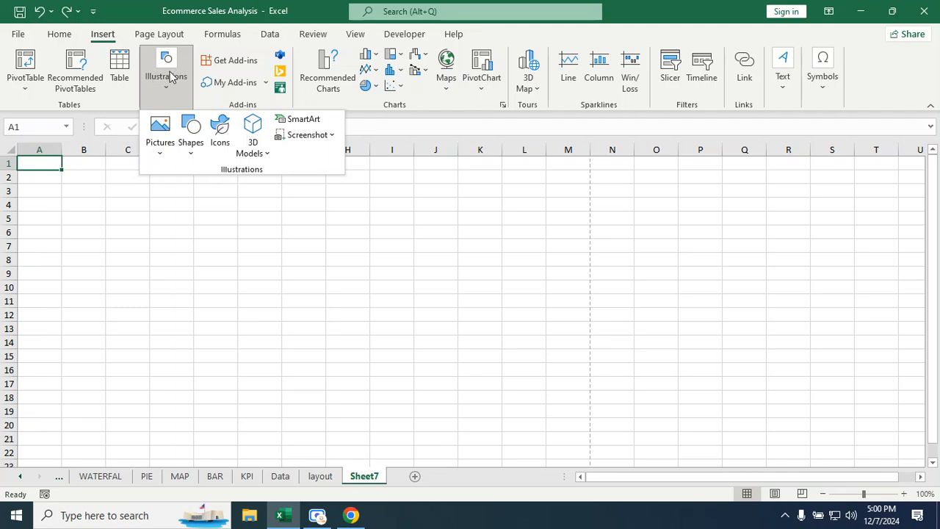
pyautogui.click(193, 155)
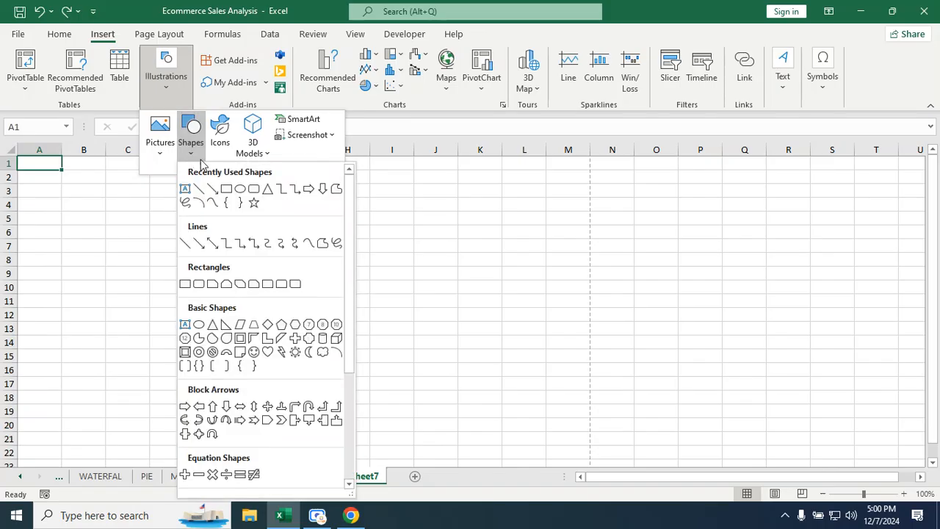
pyautogui.click(253, 190)
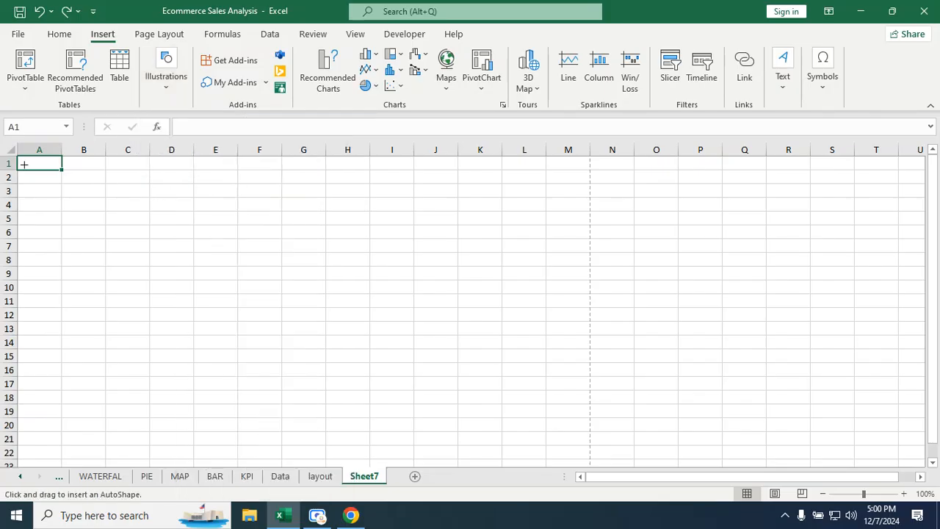
pyautogui.moveTo(18, 157); pyautogui.dragTo(589, 196)
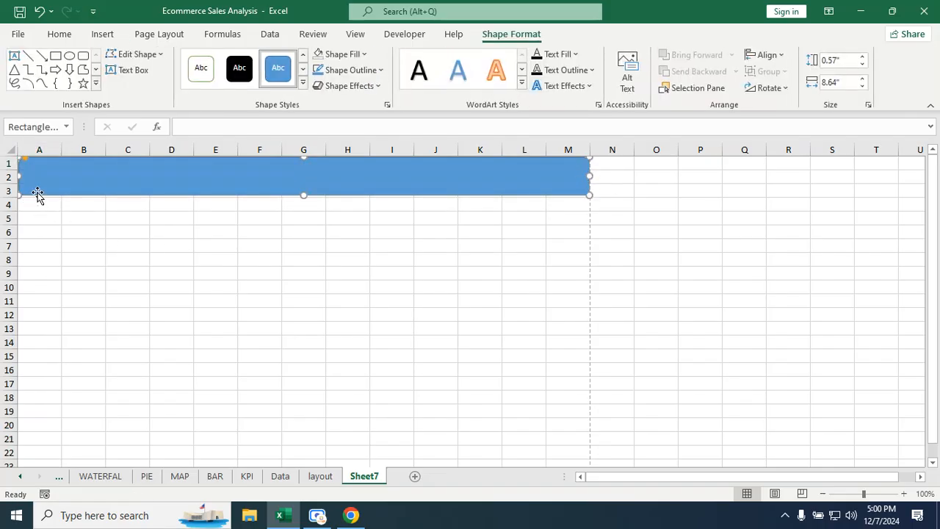
pyautogui.moveTo(303, 195); pyautogui.dragTo(307, 186)
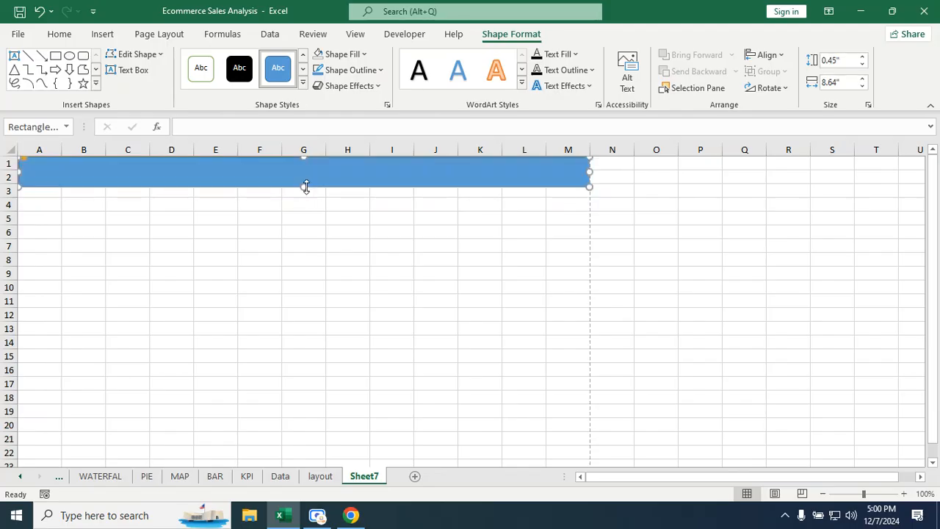
pyautogui.click(312, 478)
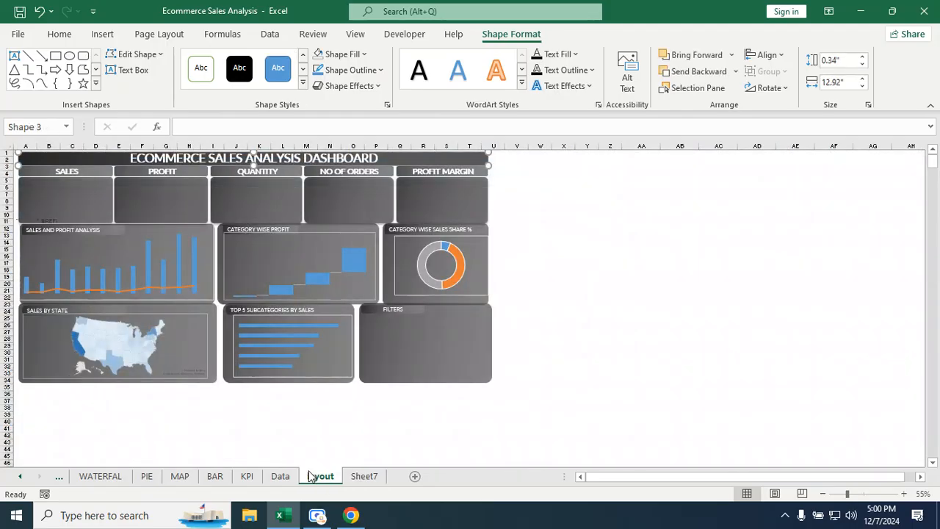
# On Sheet7, add the centred title "E-COMMERCE SALES ANALYSIS DASHBOARD" to the rounded rectangle banner
pyautogui.click(363, 478)
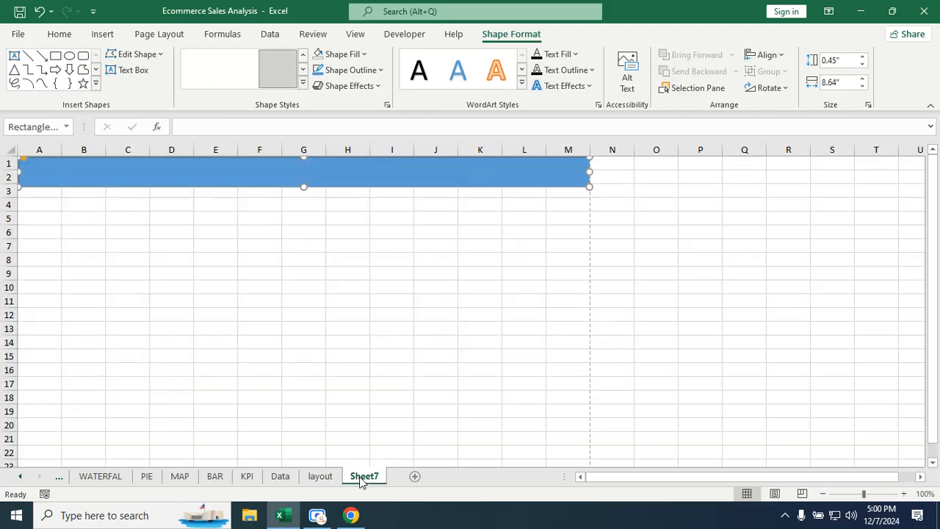
pyautogui.rightClick(282, 171)
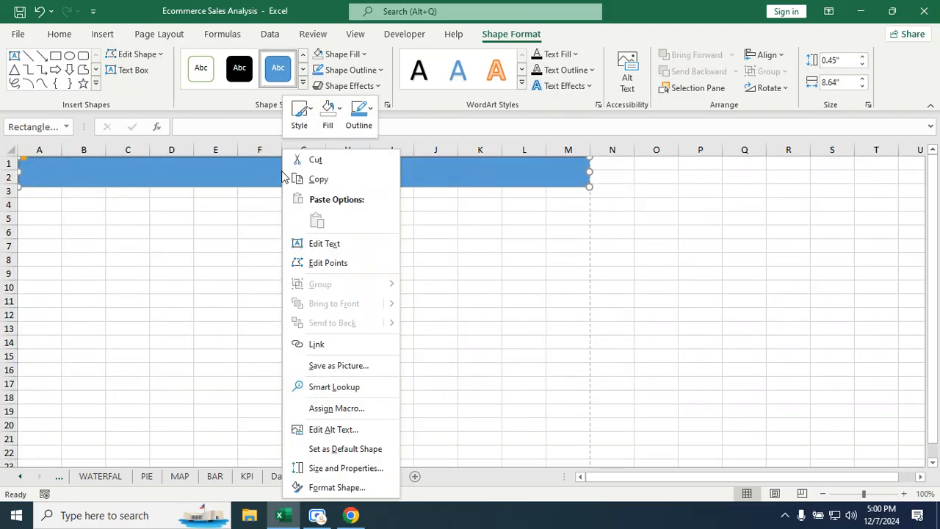
pyautogui.click(335, 244)
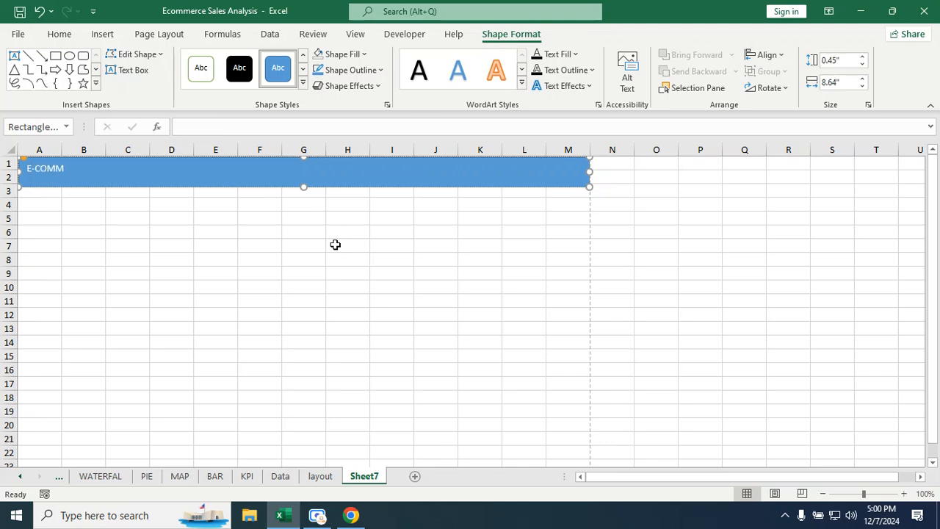
pyautogui.write('SALES ANALYSIS DASHBOARD')
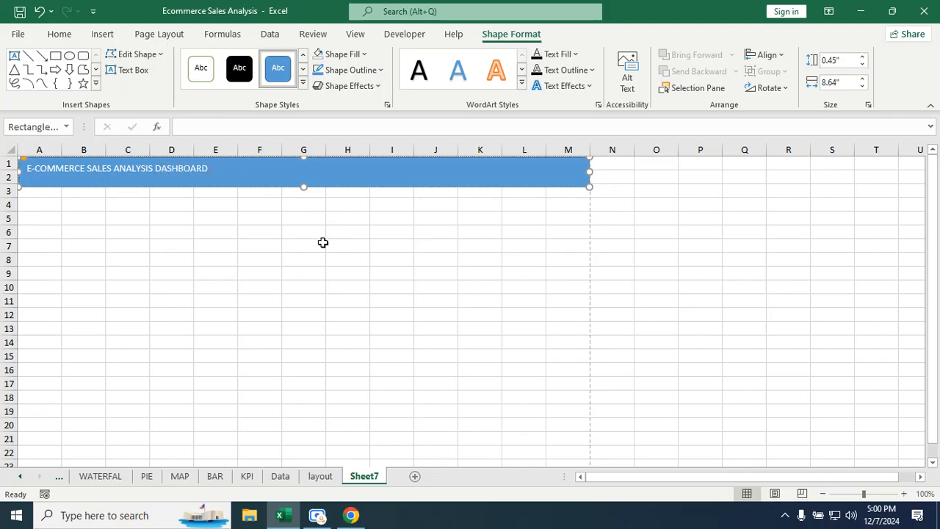
pyautogui.hotkey('ctrl', 'e')
pyautogui.hotkey('ctrl', 'a')
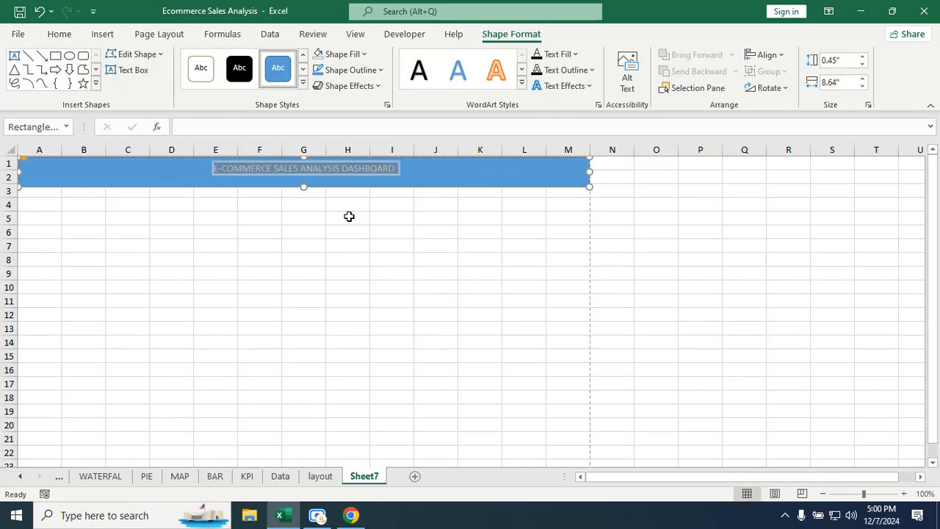
# Enlarge the banner's title text to 20 pt
pyautogui.hotkey('ctrl', 'shift', '>')
pyautogui.hotkey('ctrl', 'shift', '>')
pyautogui.hotkey('ctrl', 'shift', '>')
pyautogui.hotkey('ctrl', 'shift', '>')
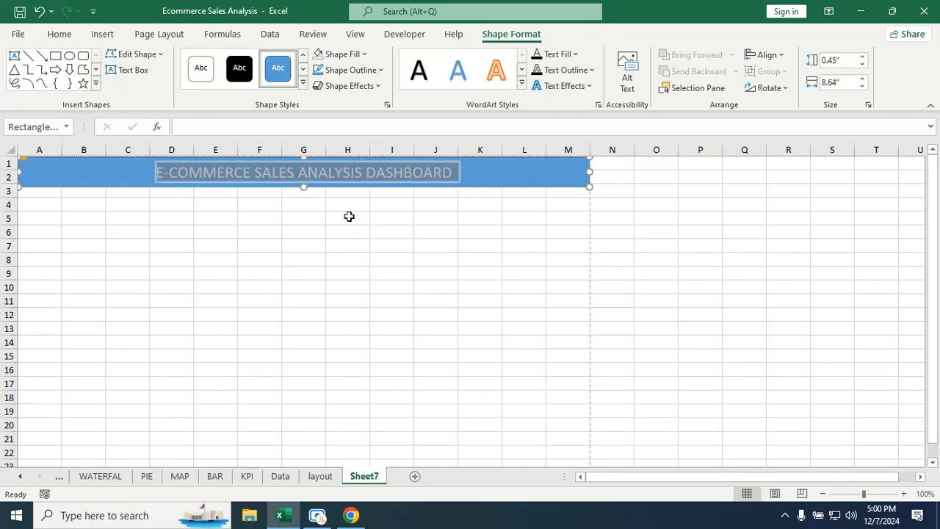
pyautogui.hotkey('ctrl', 'shift', '>')
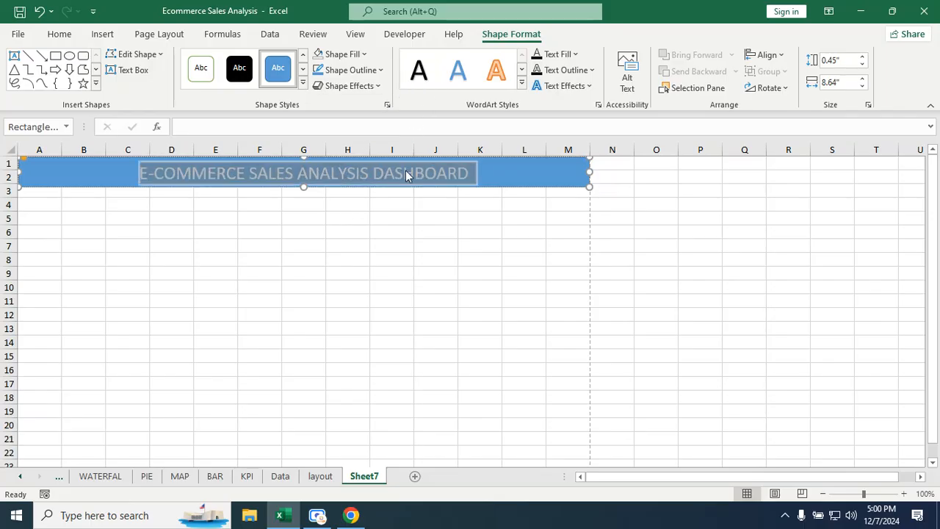
# Remove all the title text from the banner and reselect the empty shape
pyautogui.click(500, 174)
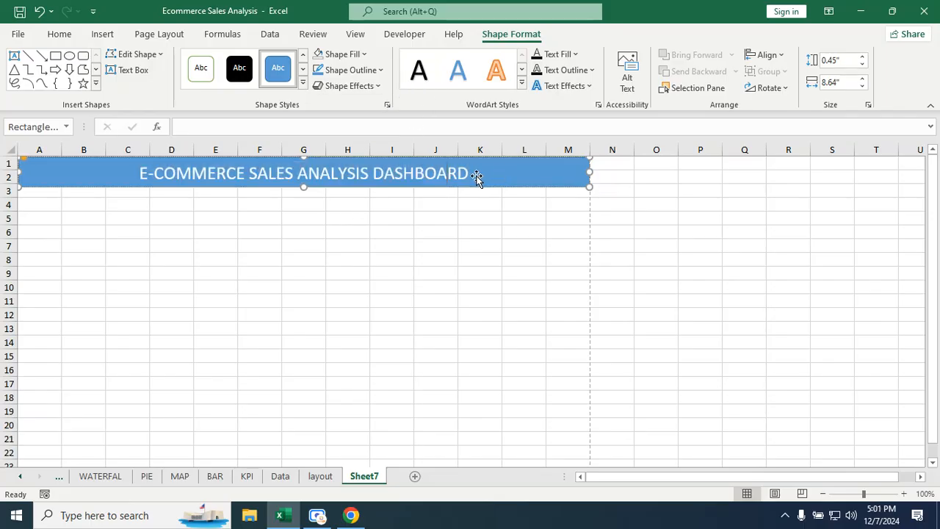
pyautogui.hotkey('ctrl', 'a')
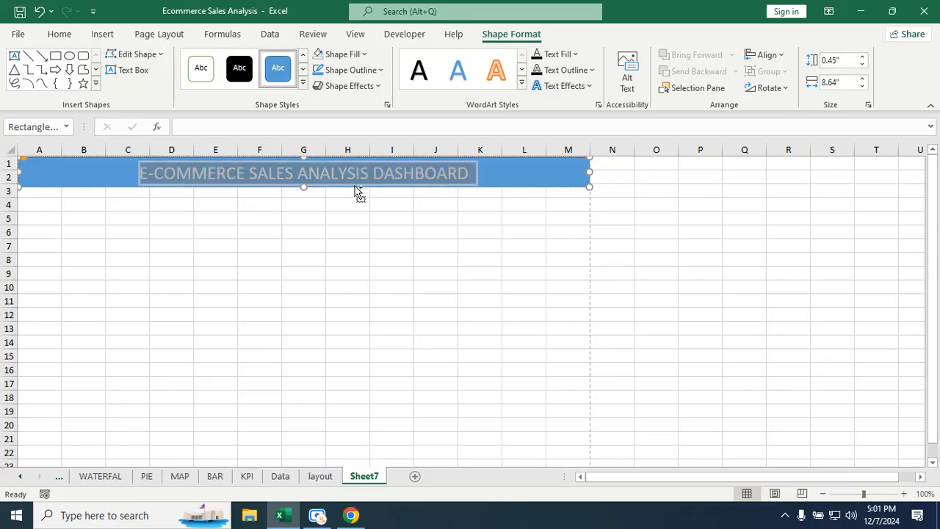
pyautogui.press('Delete')
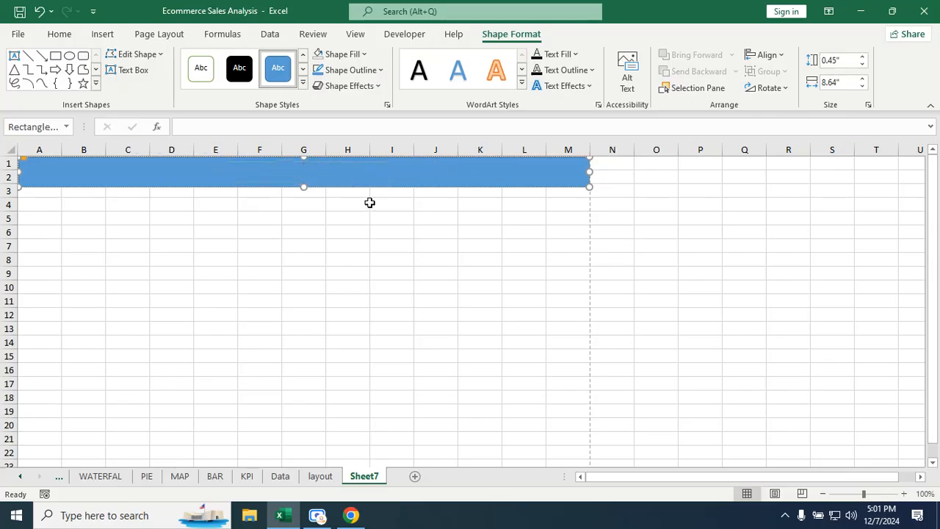
pyautogui.click(367, 231)
pyautogui.click(371, 182)
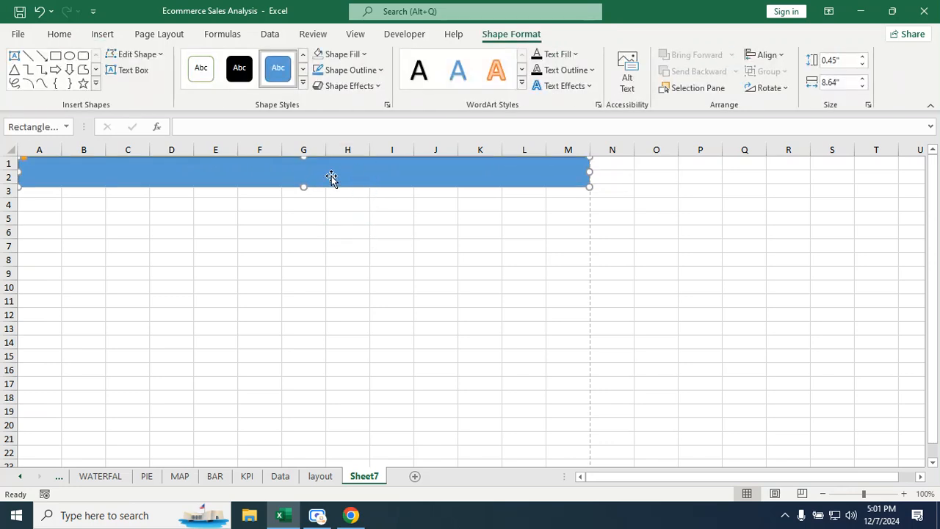
# Give the banner shape a linear gradient fill instead of its solid fill
pyautogui.rightClick(229, 172)
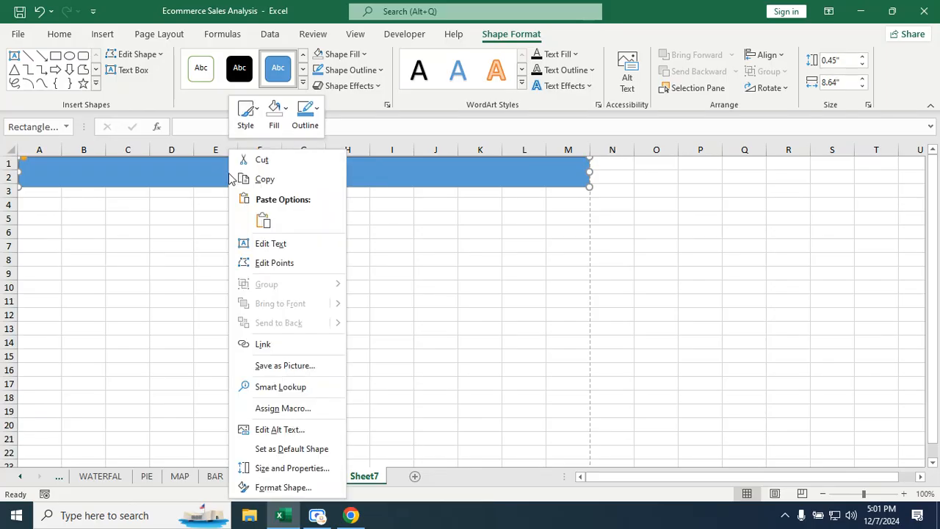
pyautogui.click(293, 490)
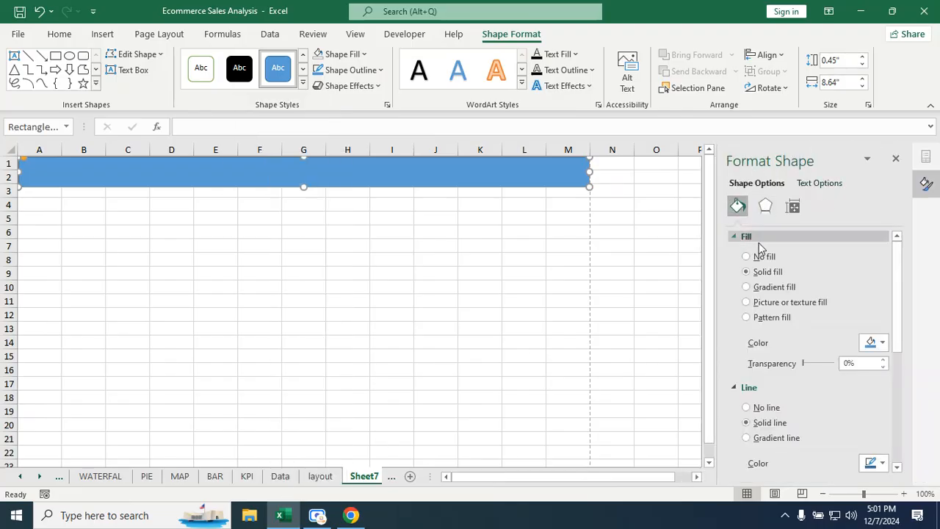
pyautogui.click(734, 237)
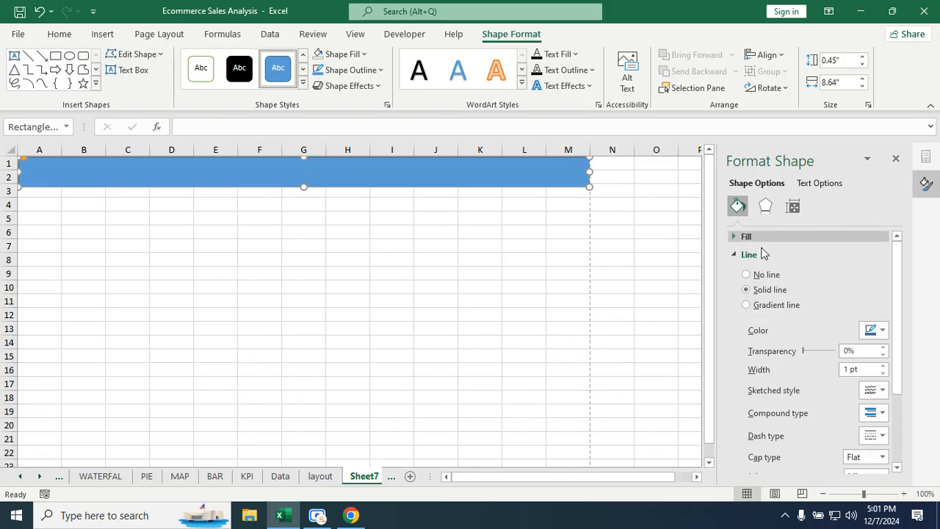
pyautogui.click(735, 255)
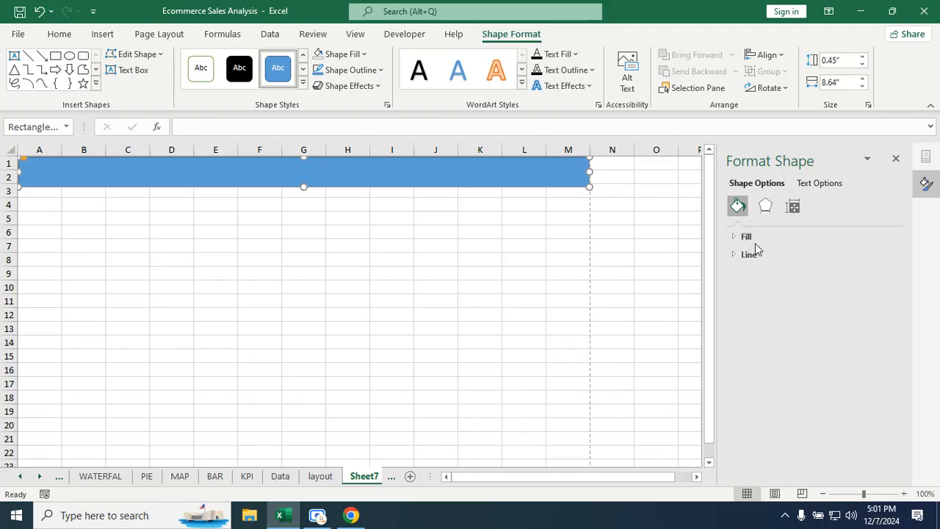
pyautogui.click(734, 236)
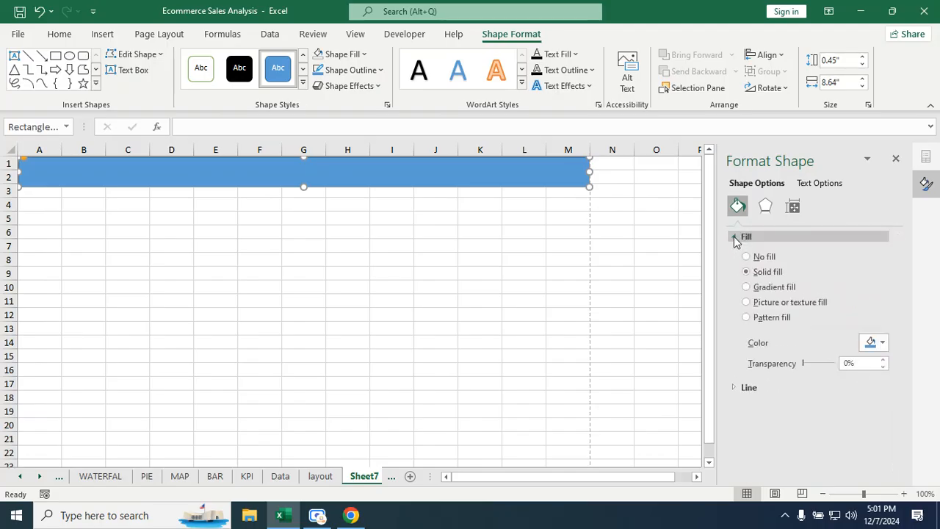
pyautogui.click(769, 291)
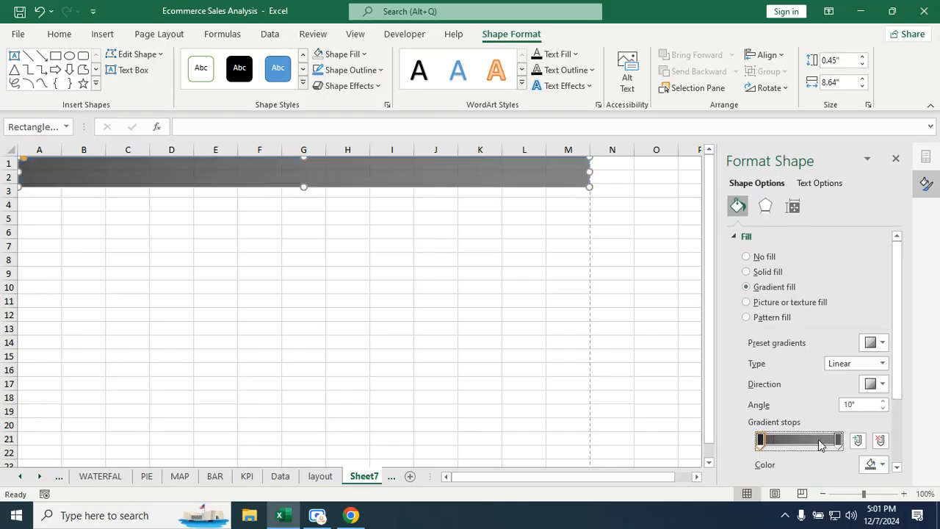
pyautogui.moveTo(838, 440)
pyautogui.mouseDown()
pyautogui.moveTo(826, 449)
pyautogui.moveTo(839, 443)
pyautogui.mouseUp()
pyautogui.click(858, 441)
pyautogui.click(858, 441)
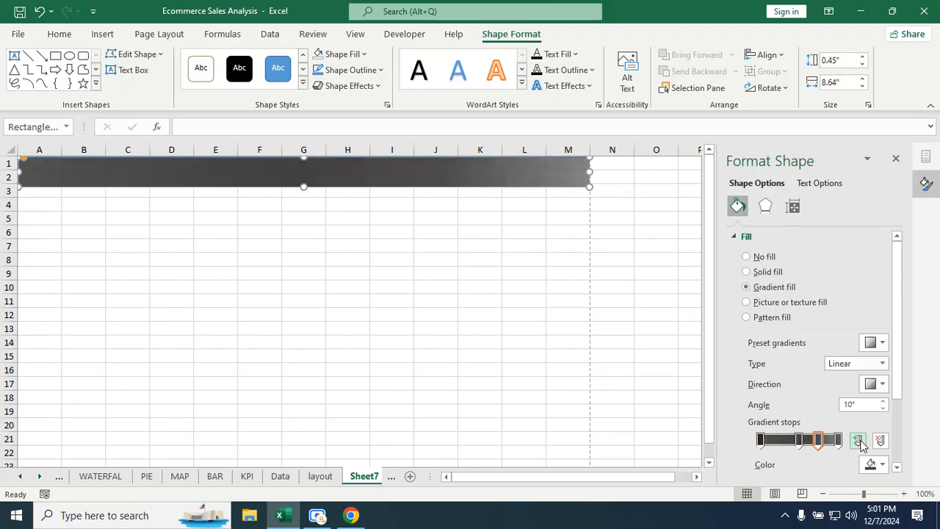
pyautogui.moveTo(799, 444); pyautogui.dragTo(791, 446)
pyautogui.click(880, 441)
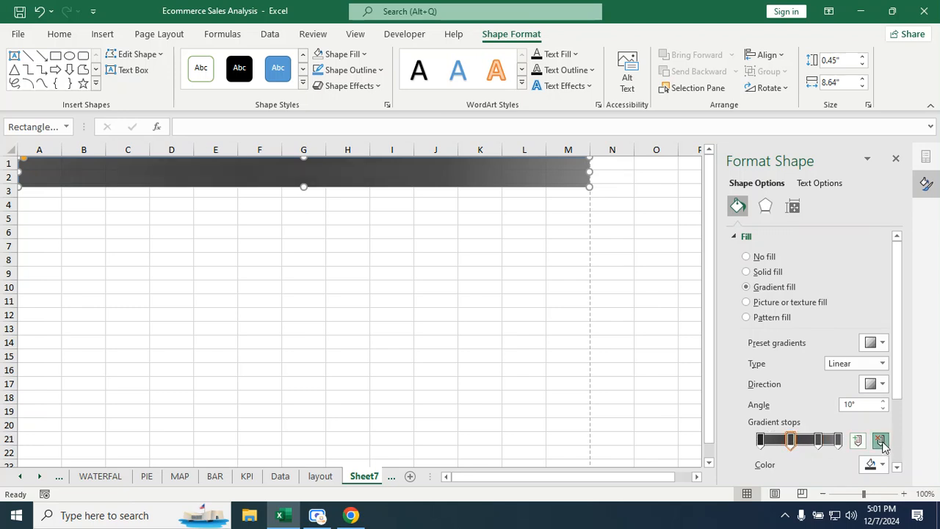
pyautogui.click(817, 445)
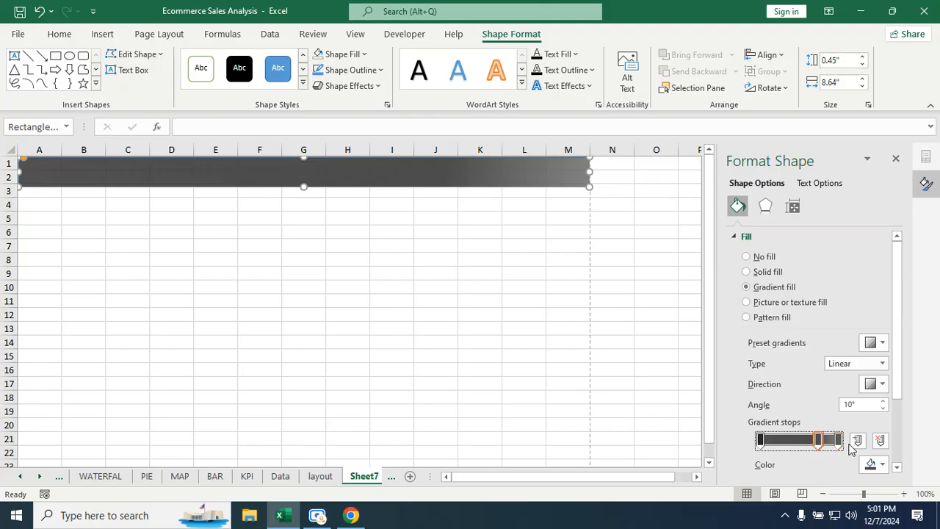
pyautogui.click(885, 441)
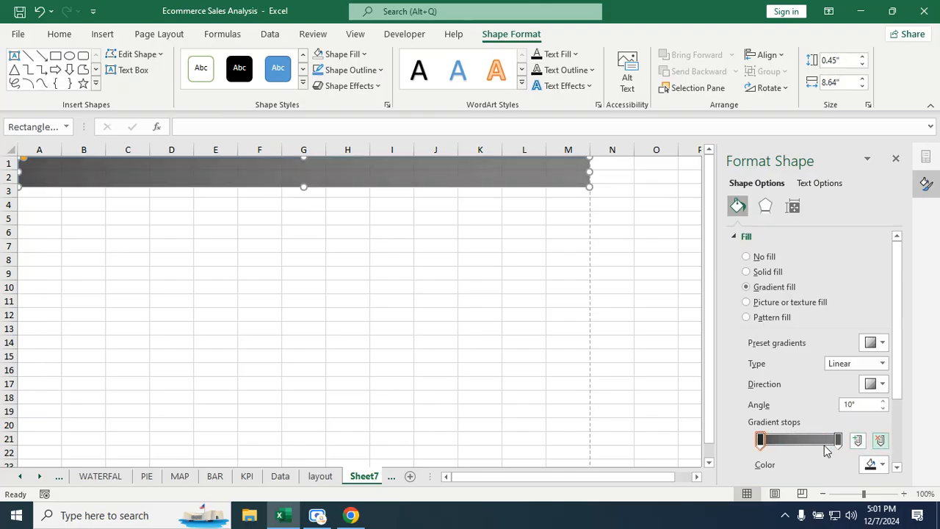
# Colour the banner's first gradient stop black and its last stop the 50% lighter tint of black
pyautogui.click(764, 442)
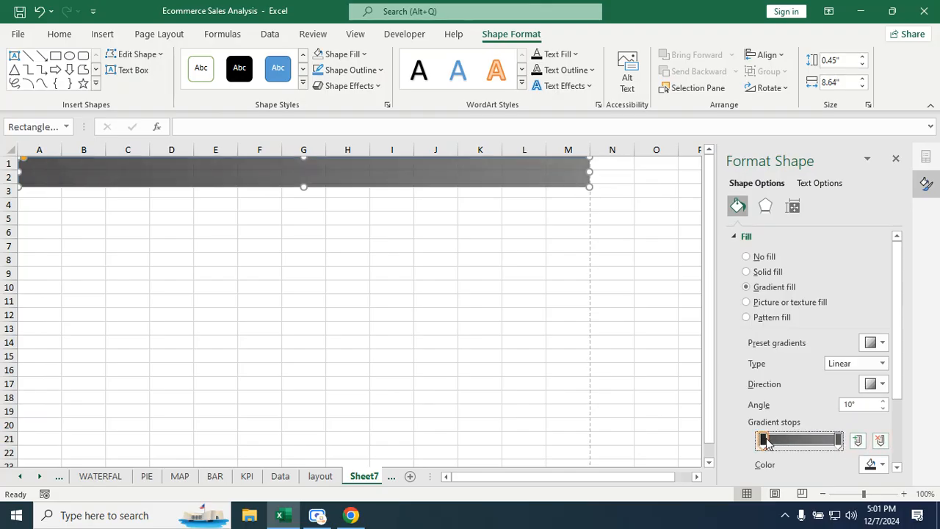
pyautogui.click(883, 465)
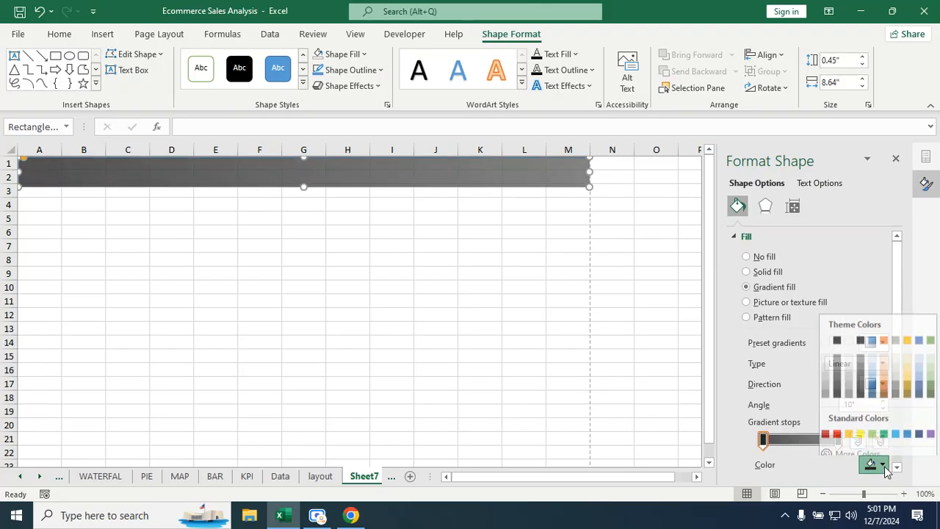
pyautogui.click(837, 334)
pyautogui.click(838, 440)
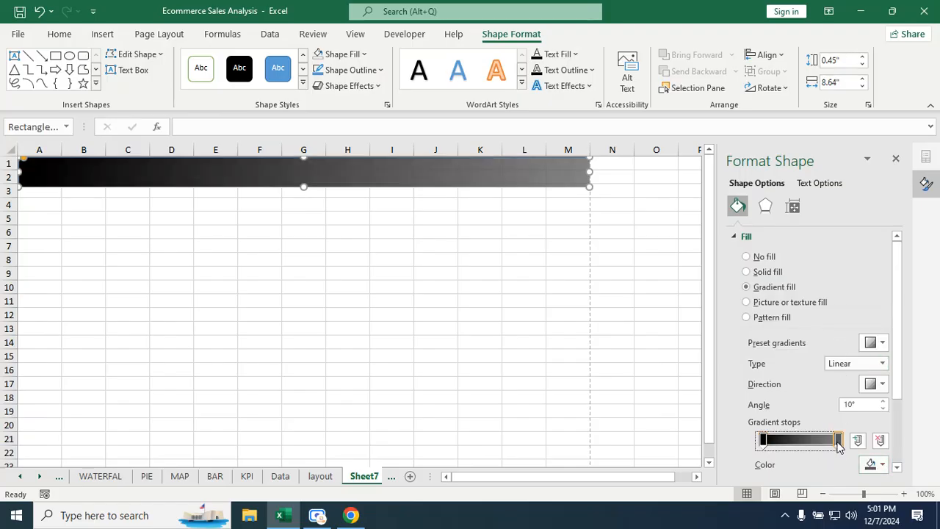
pyautogui.click(883, 465)
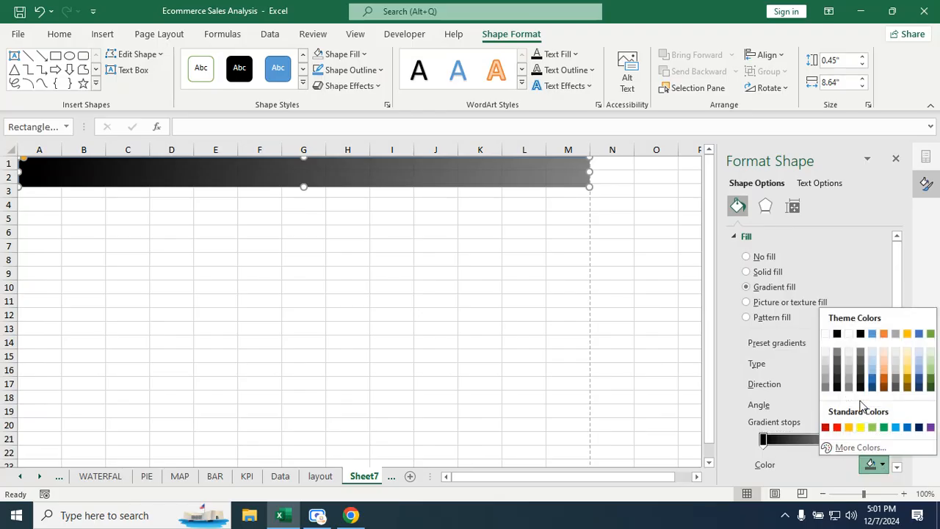
pyautogui.click(837, 352)
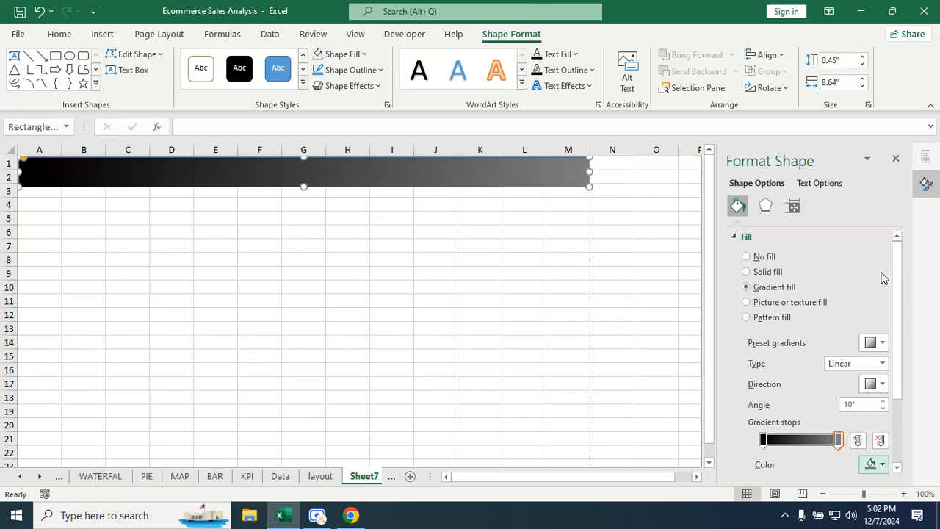
# Set the last gradient stop's transparency to 48% and close the shape formatting settings
pyautogui.moveTo(895, 269); pyautogui.dragTo(908, 363)
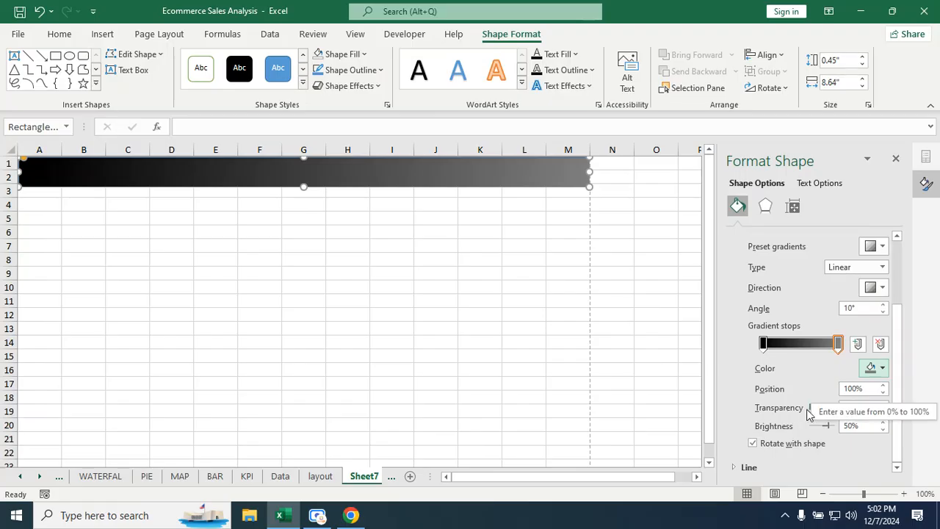
pyautogui.moveTo(812, 411); pyautogui.dragTo(824, 409)
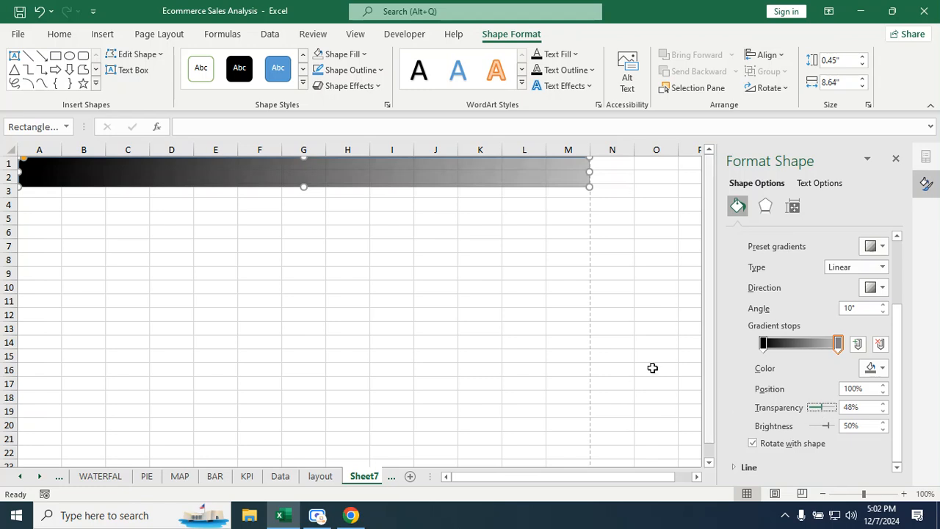
pyautogui.click(315, 232)
pyautogui.click(895, 159)
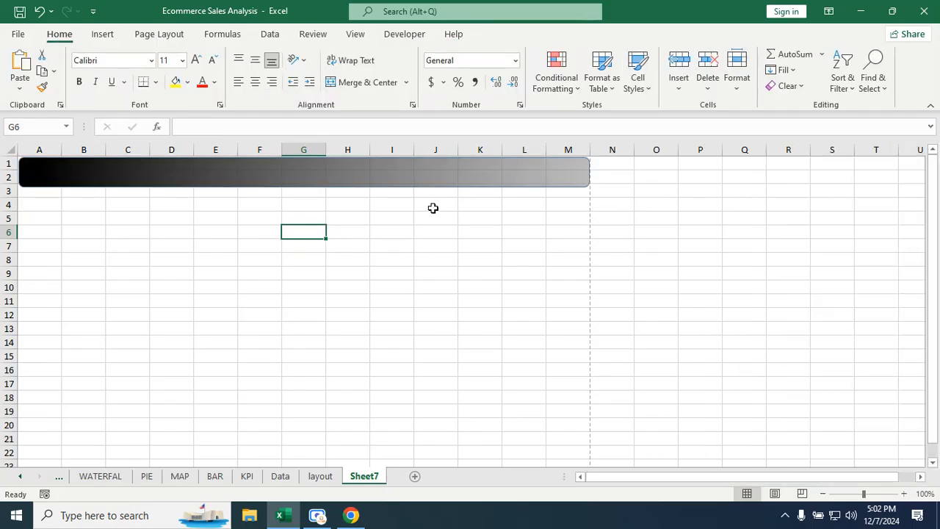
# Compare with the layout sheet, put the title "E-COMMERCE SALES ANALYSIS DASHBOARD" into the Sheet7 banner and select all its text
pyautogui.click(387, 185)
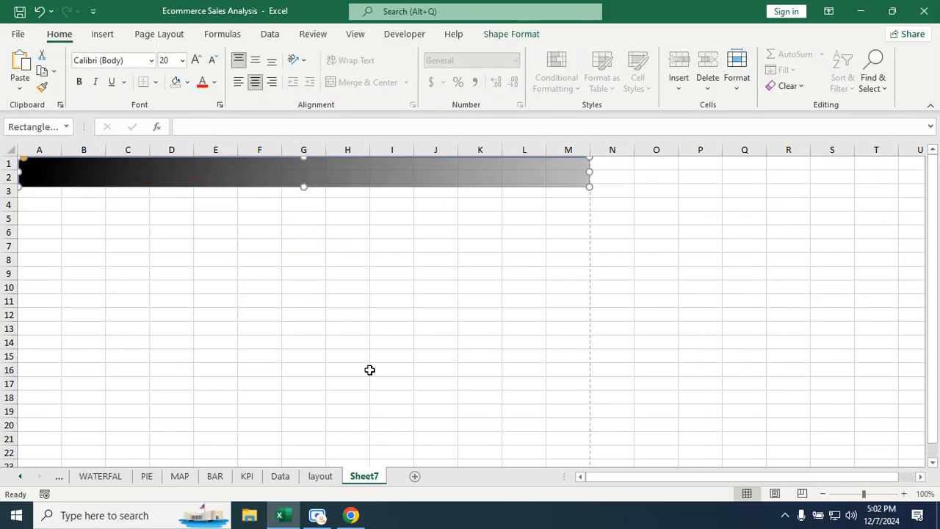
pyautogui.click(320, 477)
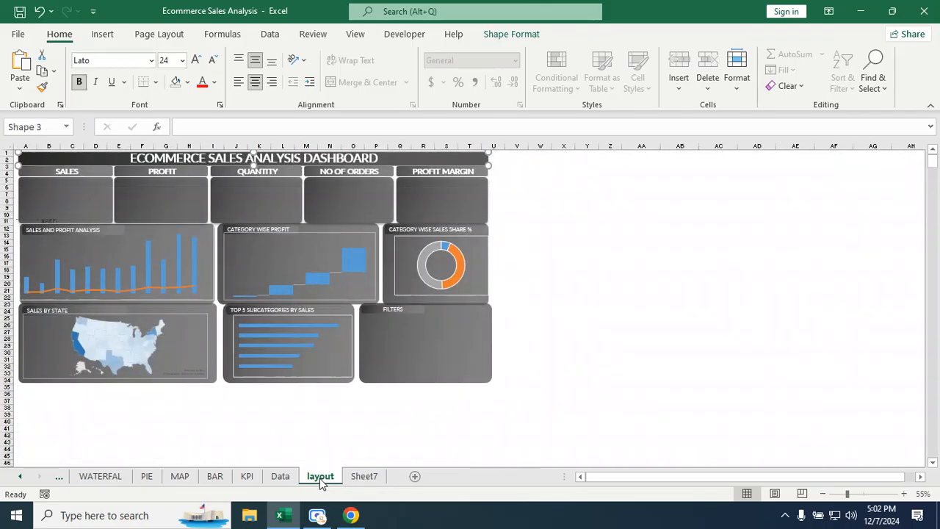
pyautogui.click(363, 476)
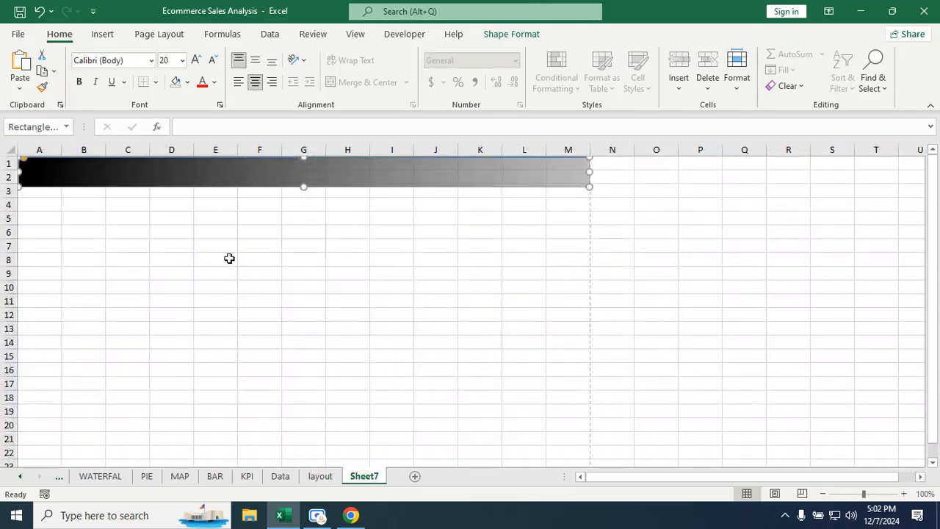
pyautogui.rightClick(249, 175)
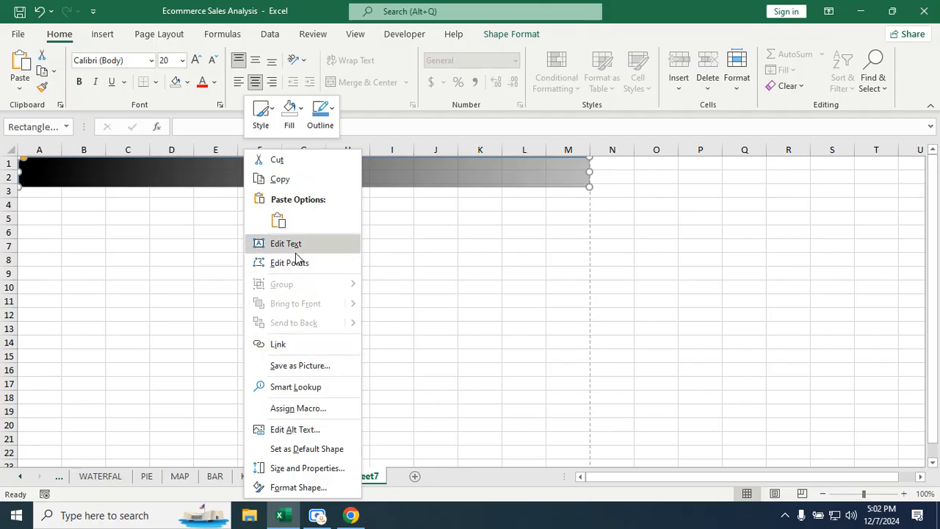
pyautogui.click(286, 243)
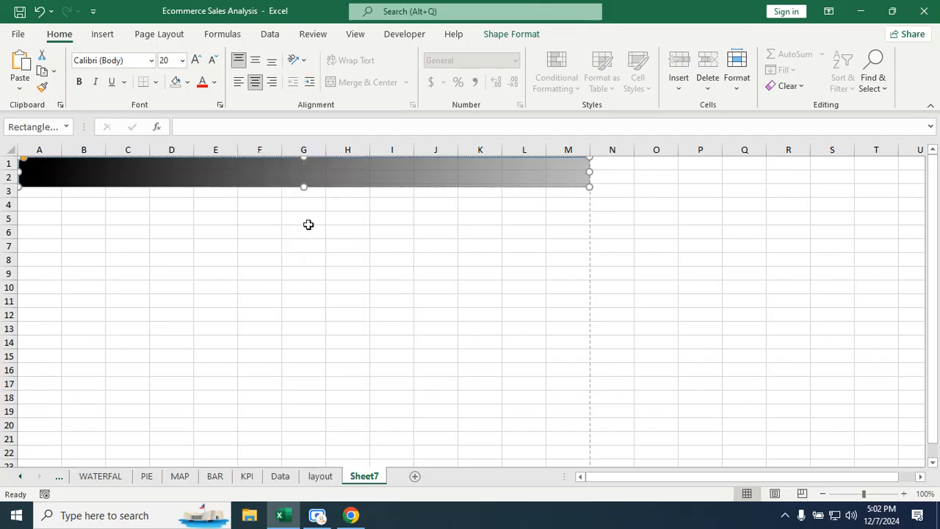
pyautogui.write('E-COMMERCE SALES ANALYSIS DASHBOARD')
pyautogui.hotkey('ctrl', 'a')
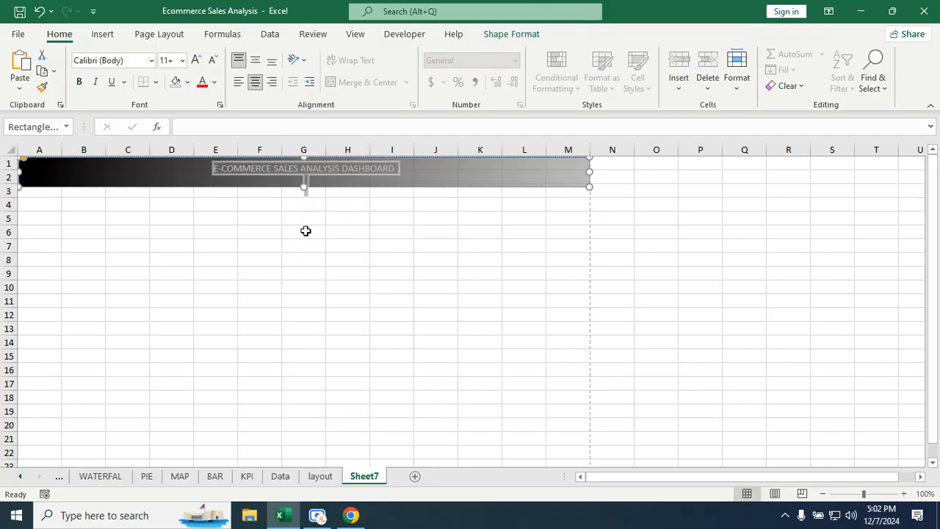
# Enlarge the Sheet7 banner title to 20 pt and make it bold
pyautogui.hotkey('ctrl', 'shift', '.')
pyautogui.hotkey('ctrl', 'shift', '.')
pyautogui.hotkey('ctrl', 'shift', '.')
pyautogui.hotkey('ctrl', 'shift', '.')
pyautogui.hotkey('ctrl', 'shift', '.')
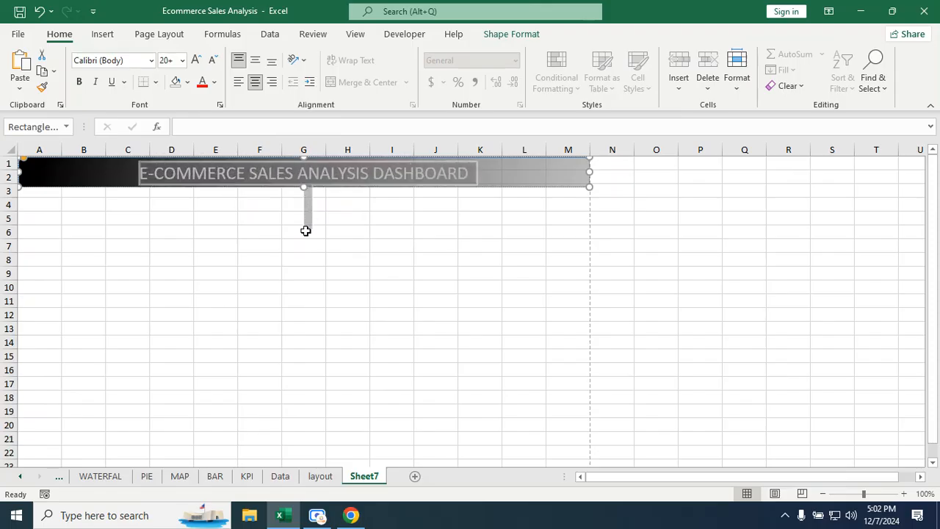
pyautogui.click(79, 82)
pyautogui.click(257, 238)
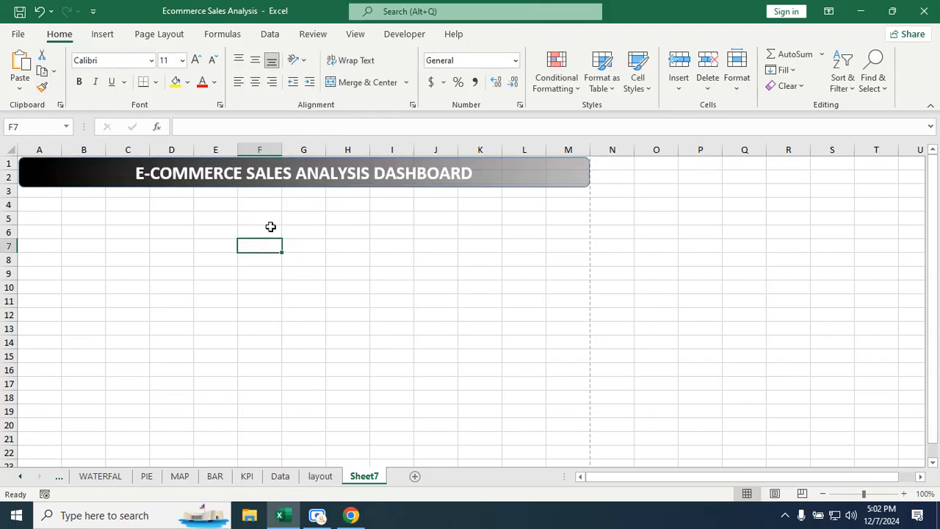
# Compare with the layout sheet, duplicate the title banner on Sheet7, and shrink the copy to about three columns wide just beneath the banner
pyautogui.click(497, 176)
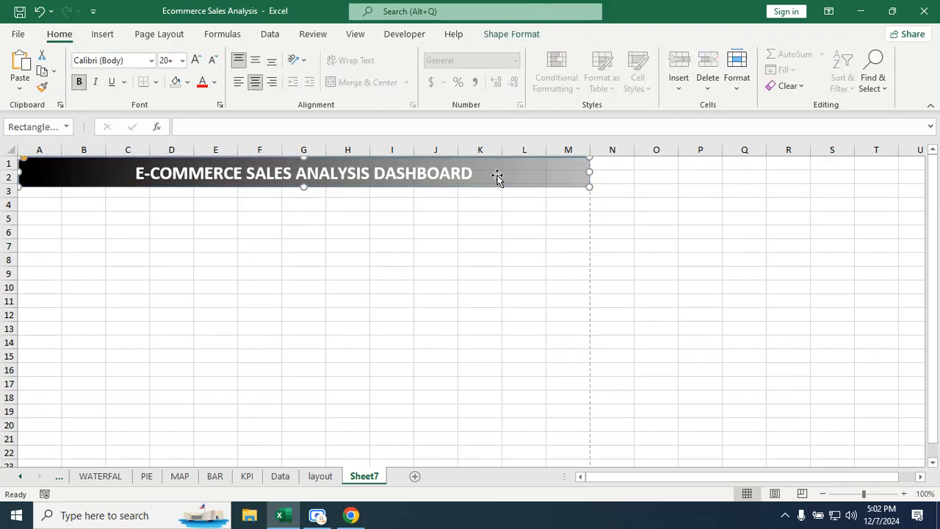
pyautogui.click(323, 477)
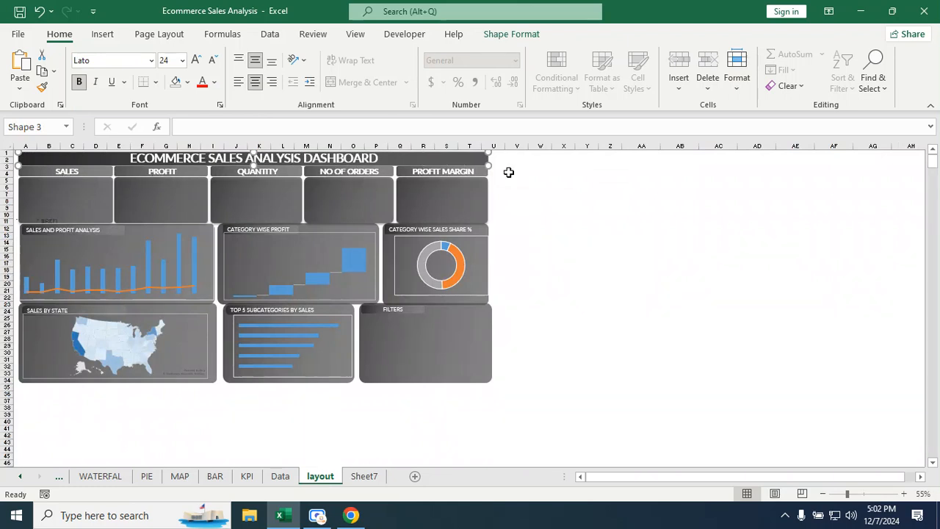
pyautogui.click(364, 476)
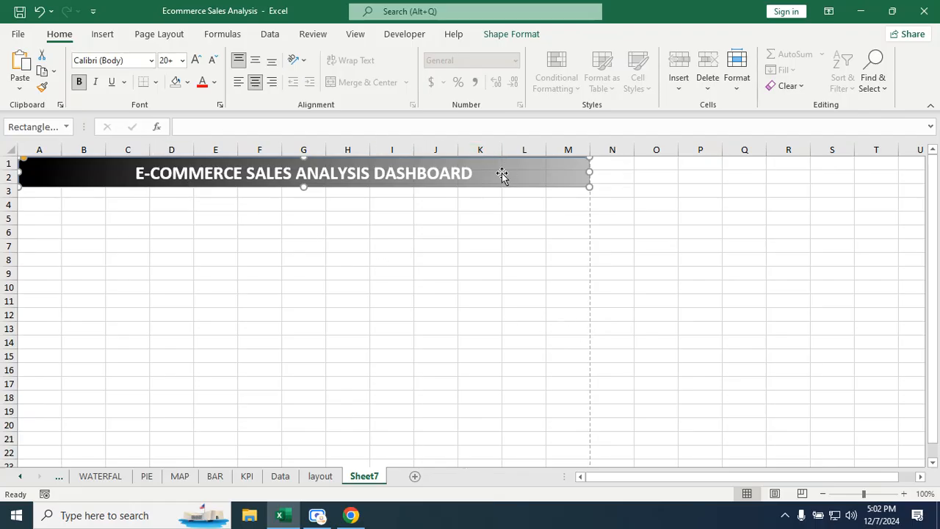
pyautogui.moveTo(502, 173); pyautogui.dragTo(501, 261)
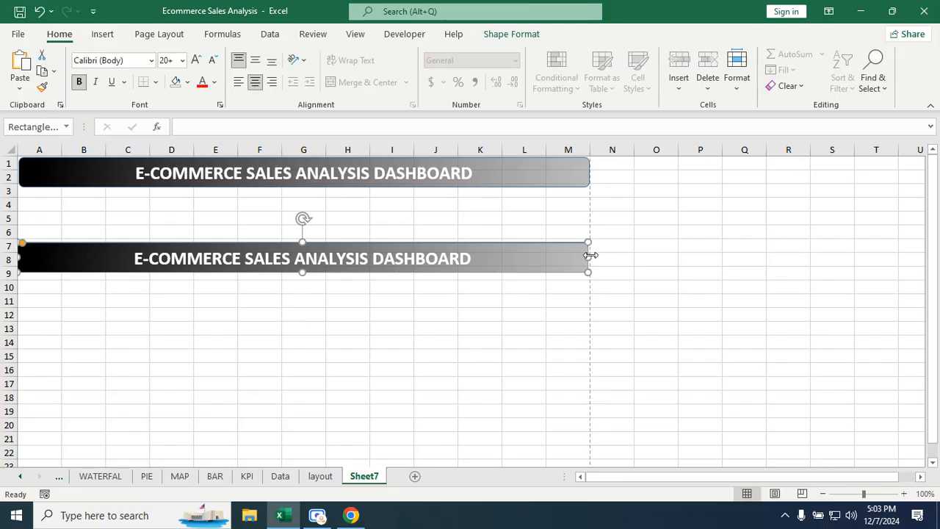
pyautogui.moveTo(589, 256); pyautogui.dragTo(141, 269)
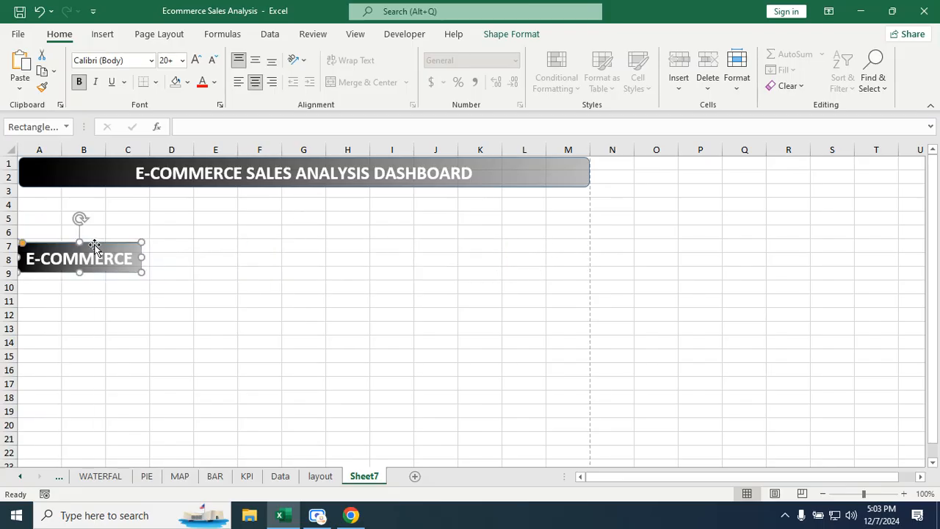
pyautogui.moveTo(94, 245); pyautogui.dragTo(118, 206)
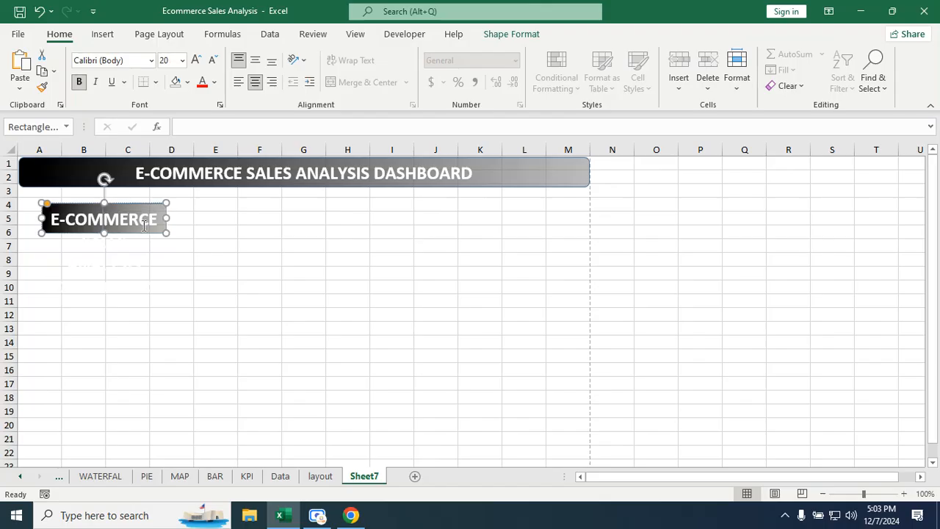
# Replace the small box's text with "SALES" at 14 pt and reduce the box's height slightly to 0.39"
pyautogui.hotkey('ctrl', 'a')
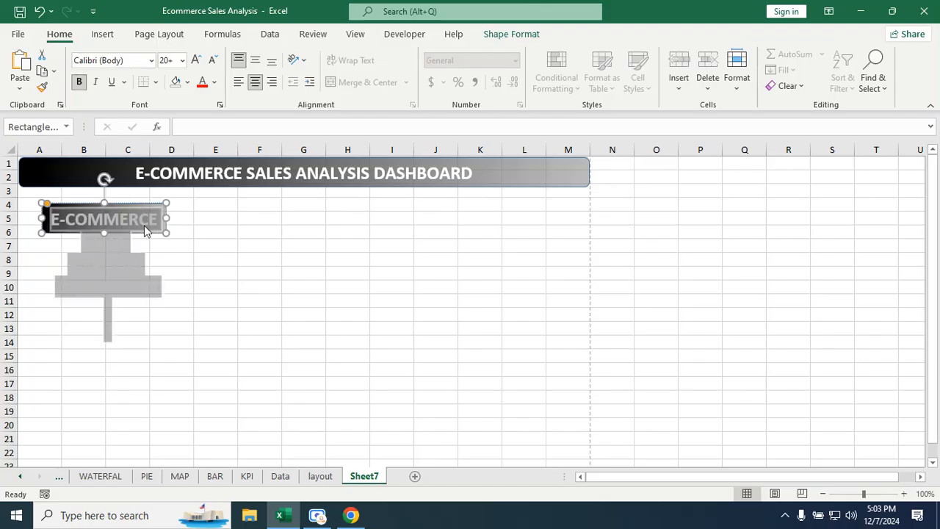
pyautogui.press('Delete')
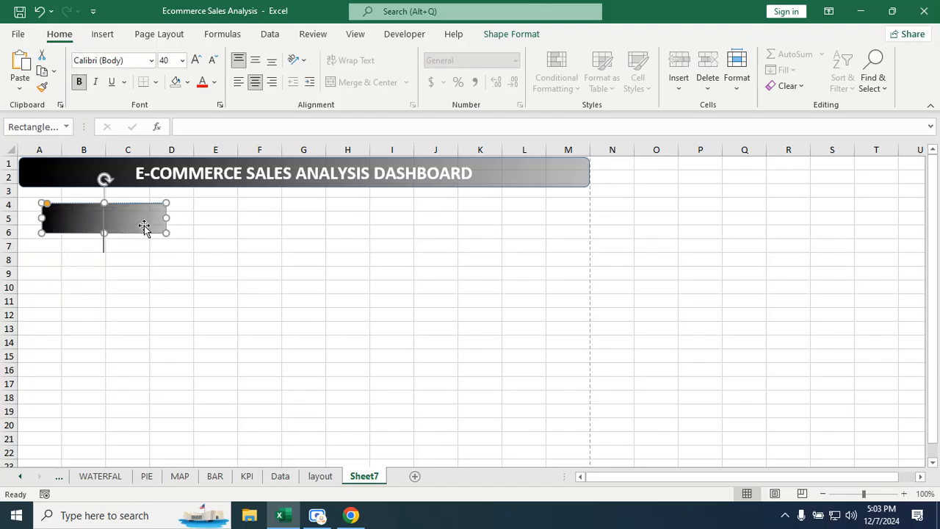
pyautogui.click(182, 60)
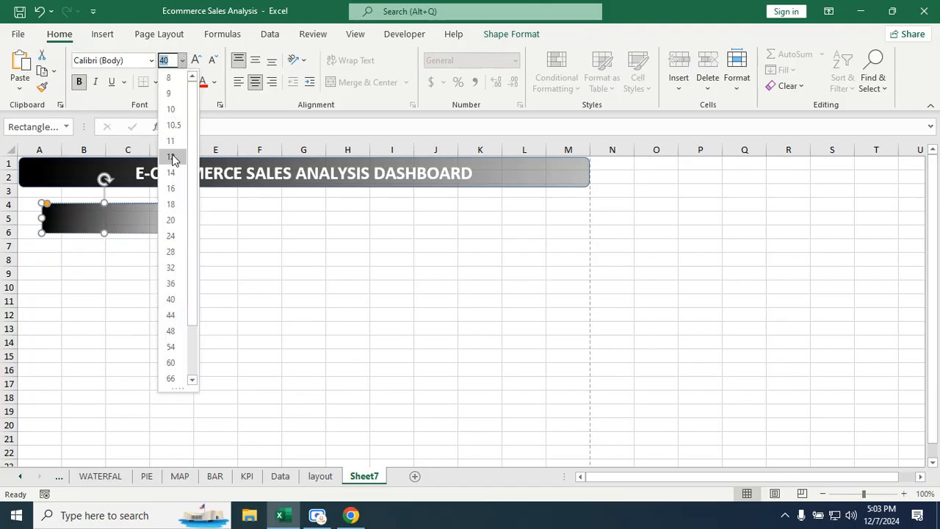
pyautogui.press('Escape')
pyautogui.click(110, 217)
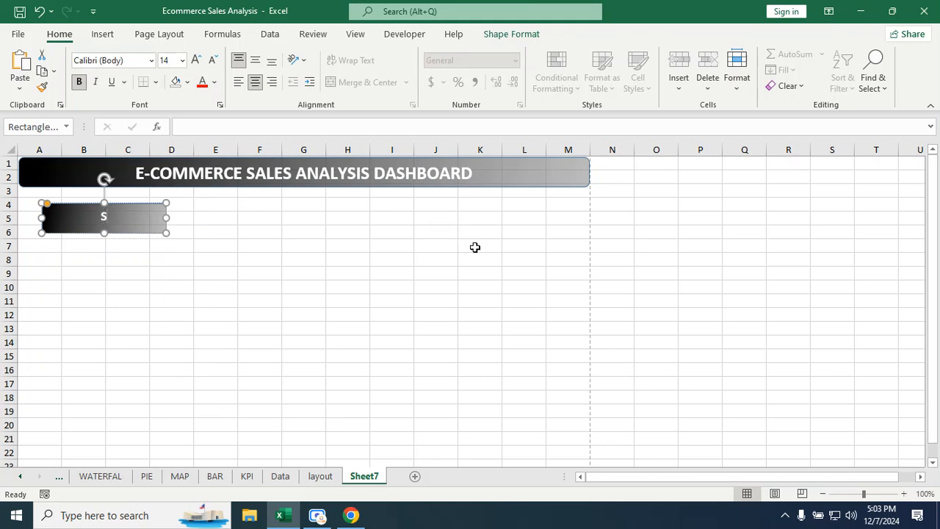
pyautogui.write('SALES')
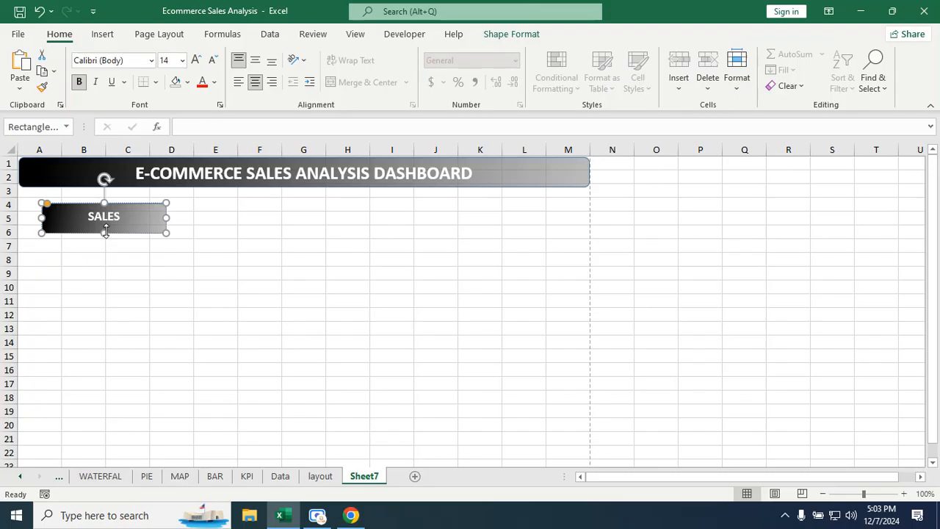
pyautogui.moveTo(104, 231); pyautogui.dragTo(104, 228)
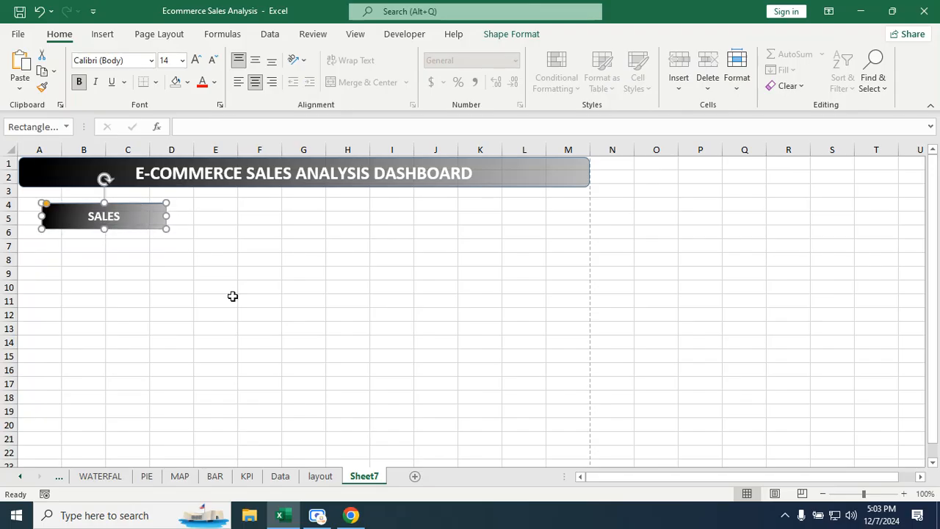
# Check the layout sheet, move the SALES box under the banner's left end and duplicate it into a row of four
pyautogui.click(320, 477)
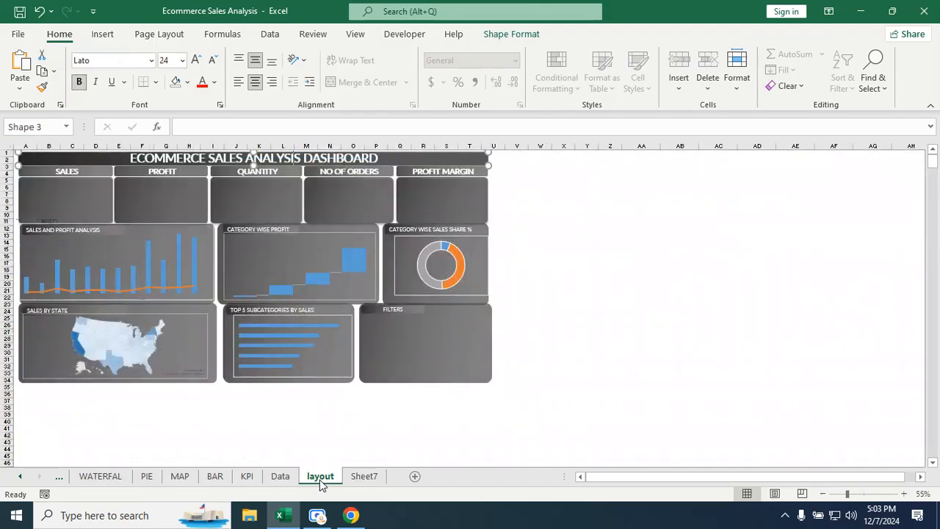
pyautogui.click(361, 476)
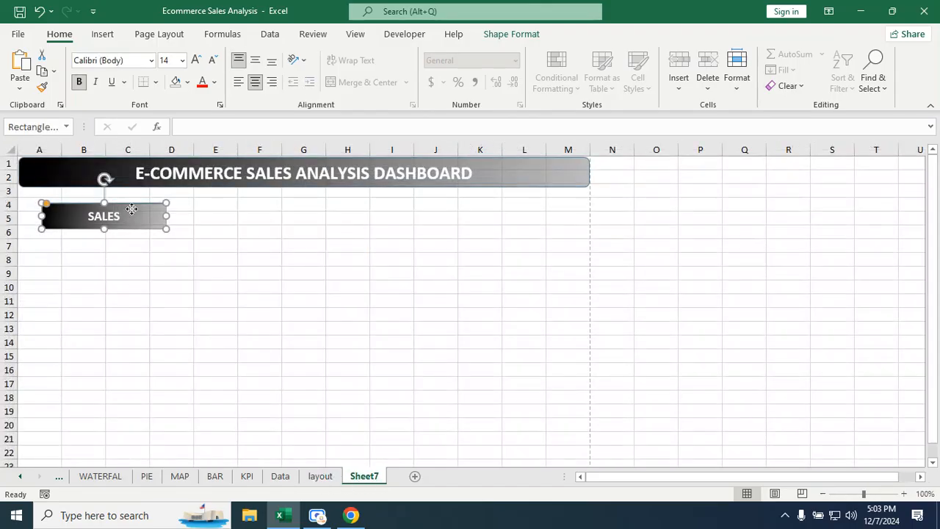
pyautogui.moveTo(125, 213); pyautogui.dragTo(236, 206)
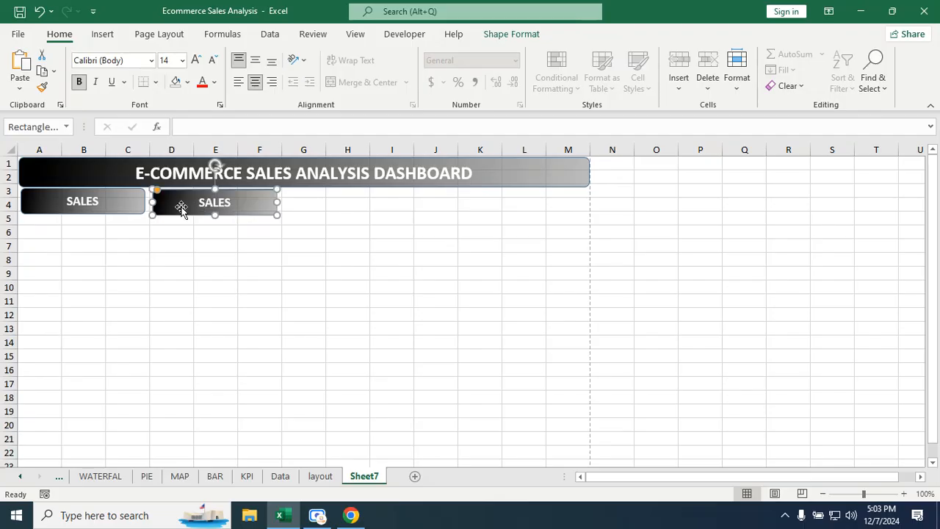
pyautogui.keyDown('ctrl'); pyautogui.click(130, 205); pyautogui.keyUp('ctrl')
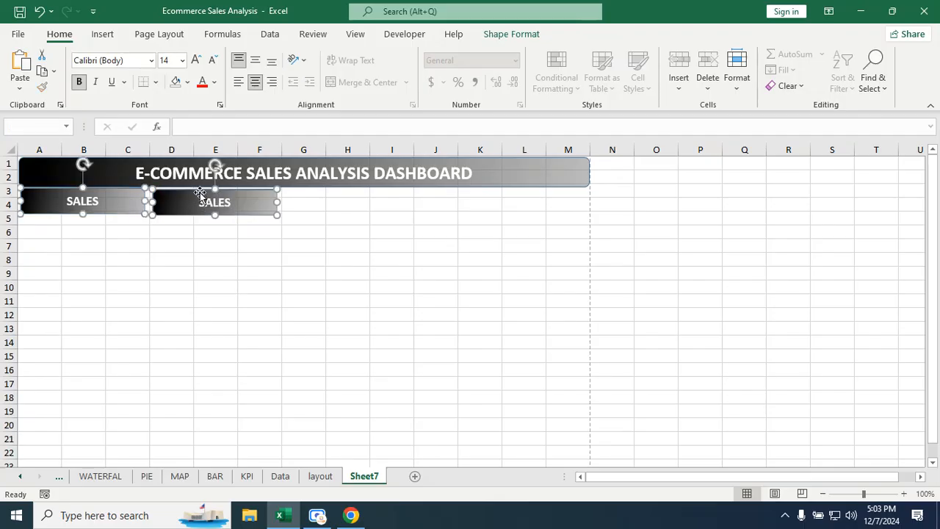
pyautogui.moveTo(199, 193); pyautogui.dragTo(460, 199)
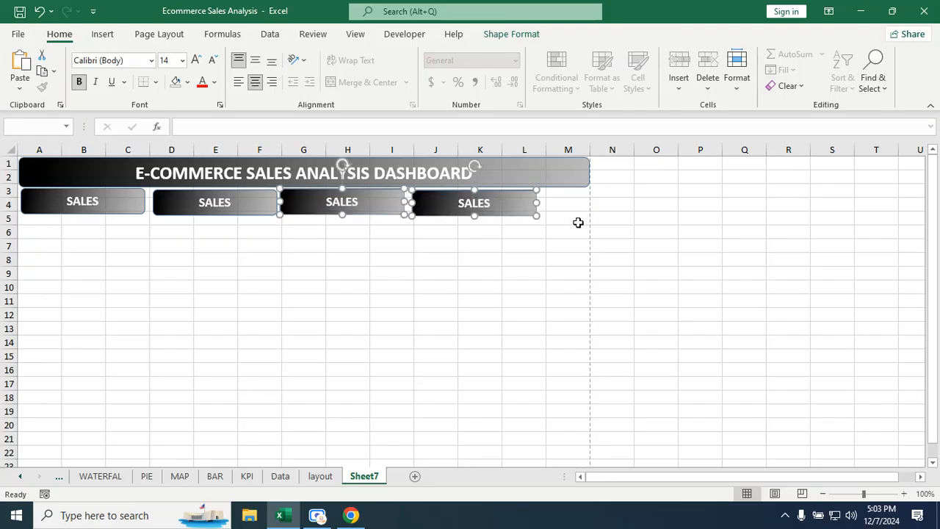
pyautogui.click(385, 223)
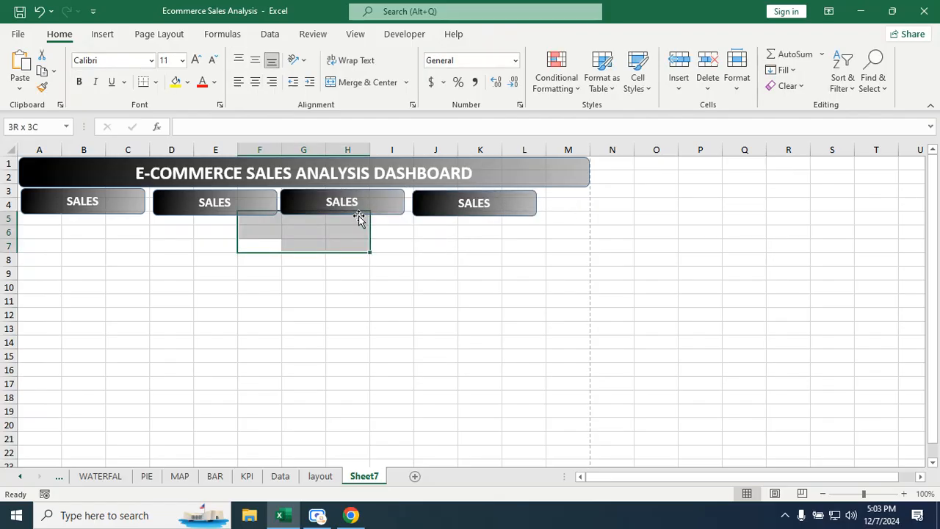
# Delete the three SALES copies, keeping only the first box
pyautogui.click(227, 203)
pyautogui.keyDown('ctrl'); pyautogui.click(342, 206); pyautogui.keyUp('ctrl')
pyautogui.keyDown('ctrl'); pyautogui.click(448, 210); pyautogui.keyUp('ctrl')
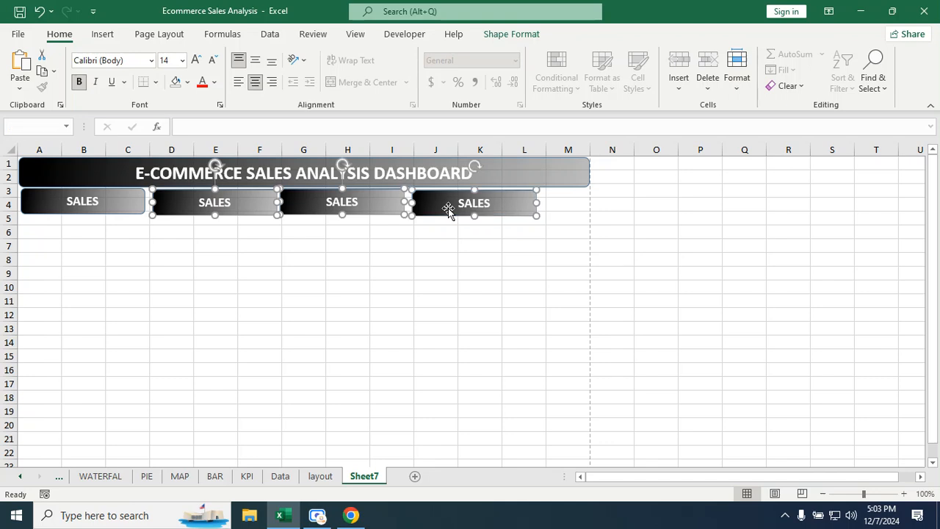
pyautogui.press('Delete')
# Narrow the SALES box to 1.5" wide and copy it into a row of five, the last near the banner's right edge
pyautogui.click(119, 204)
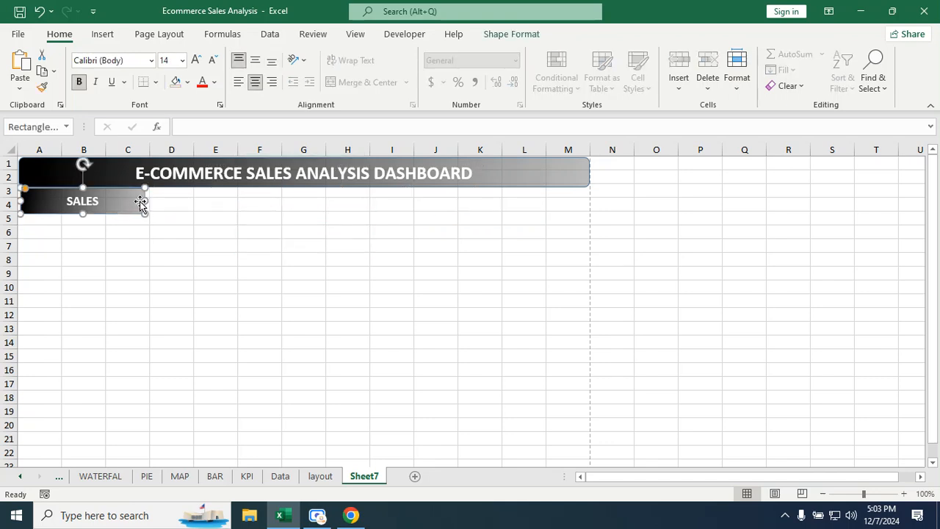
pyautogui.moveTo(141, 200); pyautogui.dragTo(199, 207)
pyautogui.keyDown('shift'); pyautogui.click(114, 201); pyautogui.keyUp('shift')
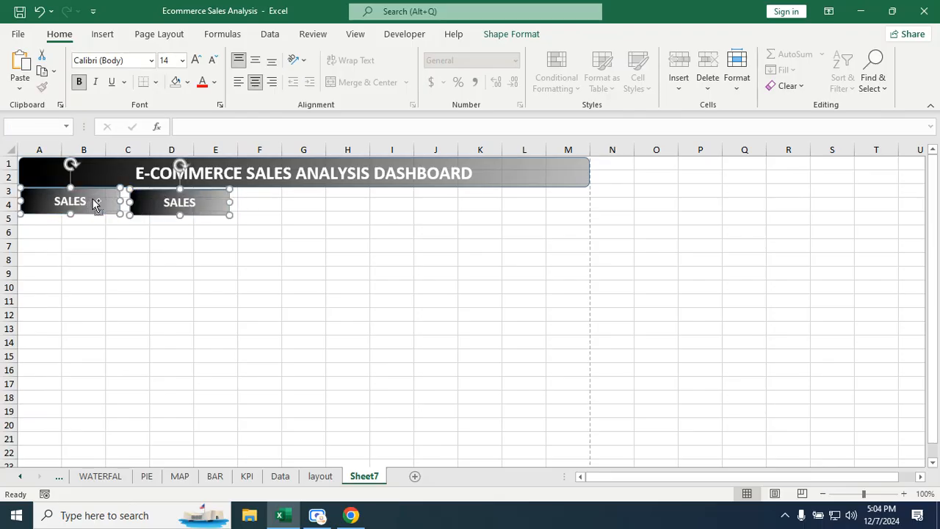
pyautogui.moveTo(96, 204); pyautogui.dragTo(315, 208)
pyautogui.click(342, 243)
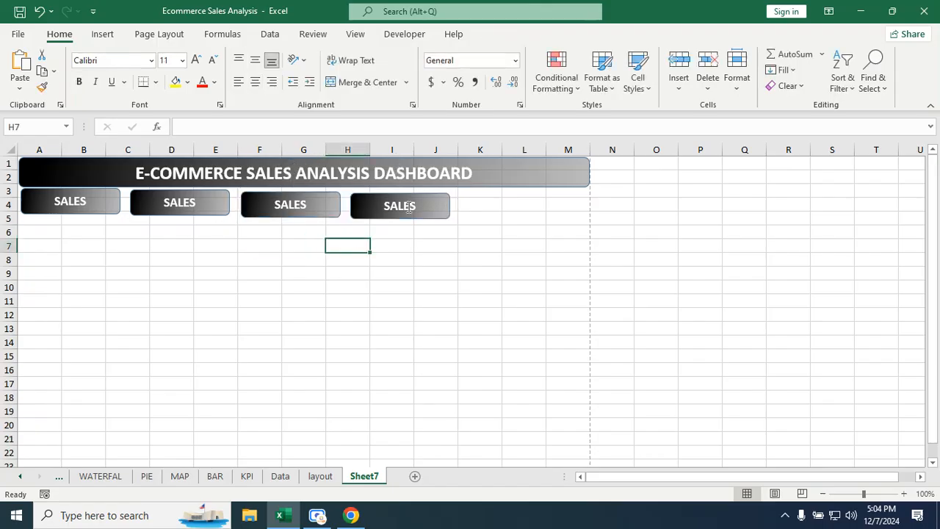
pyautogui.click(407, 206)
pyautogui.moveTo(424, 207); pyautogui.dragTo(562, 205)
# Raise the third, fourth and fifth SALES boxes slightly to line them up with the second box
pyautogui.click(409, 207)
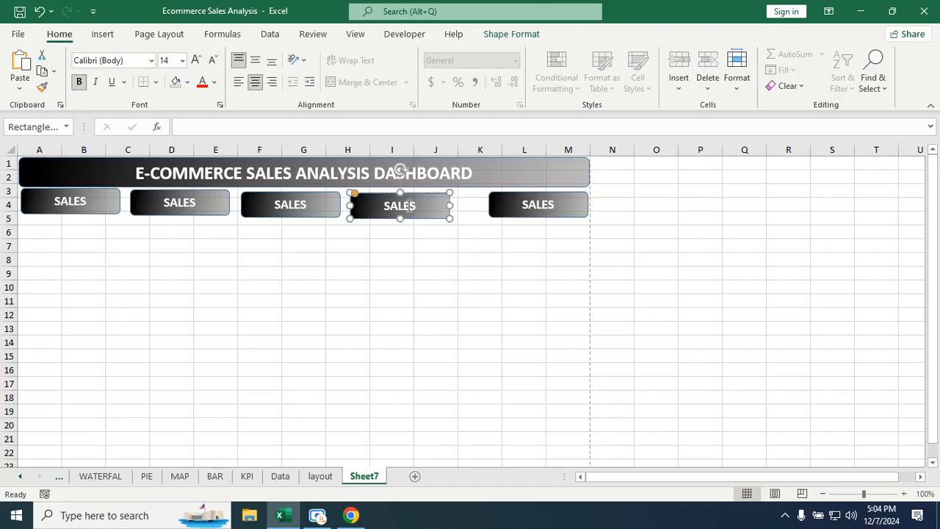
pyautogui.moveTo(418, 202); pyautogui.dragTo(415, 200)
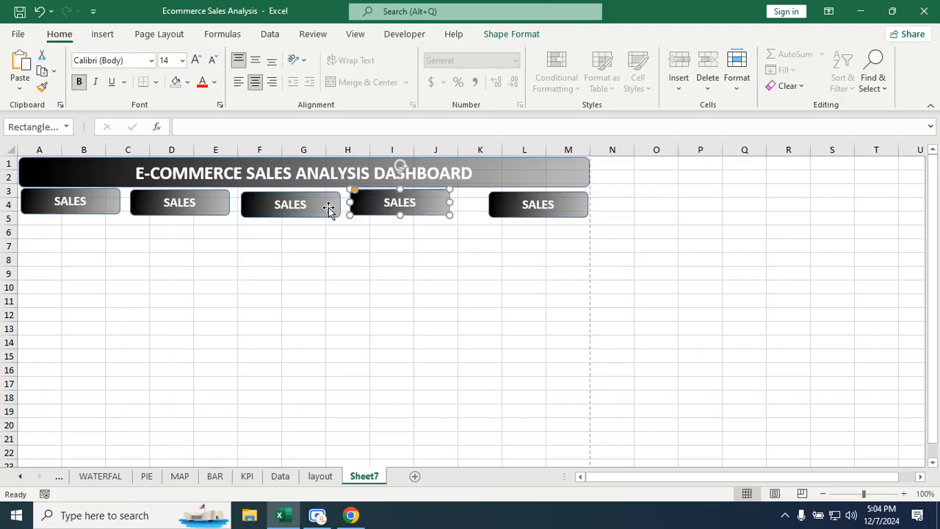
pyautogui.click(304, 204)
pyautogui.moveTo(309, 199); pyautogui.dragTo(309, 196)
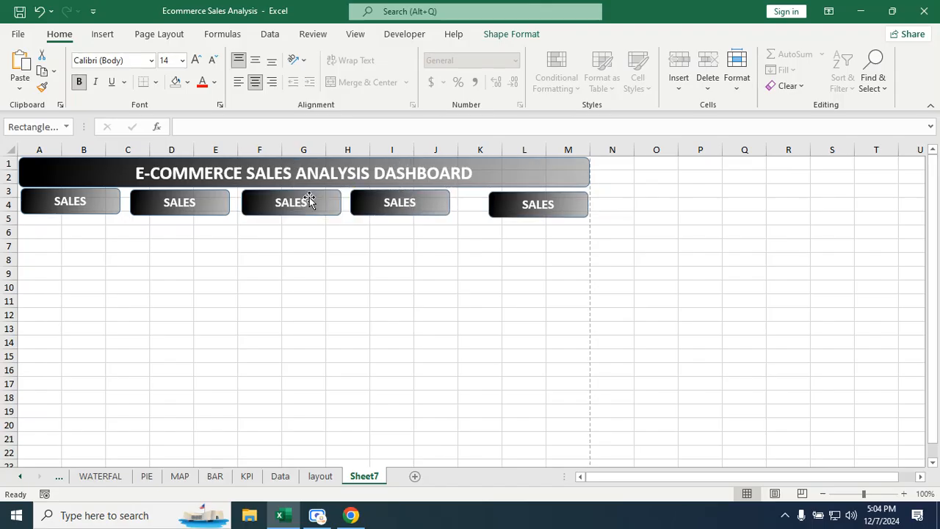
pyautogui.click(539, 206)
pyautogui.moveTo(555, 200); pyautogui.dragTo(557, 196)
# Distribute the five SALES boxes horizontally beneath the banner
pyautogui.keyDown('ctrl'); pyautogui.click(409, 212); pyautogui.keyUp('ctrl')
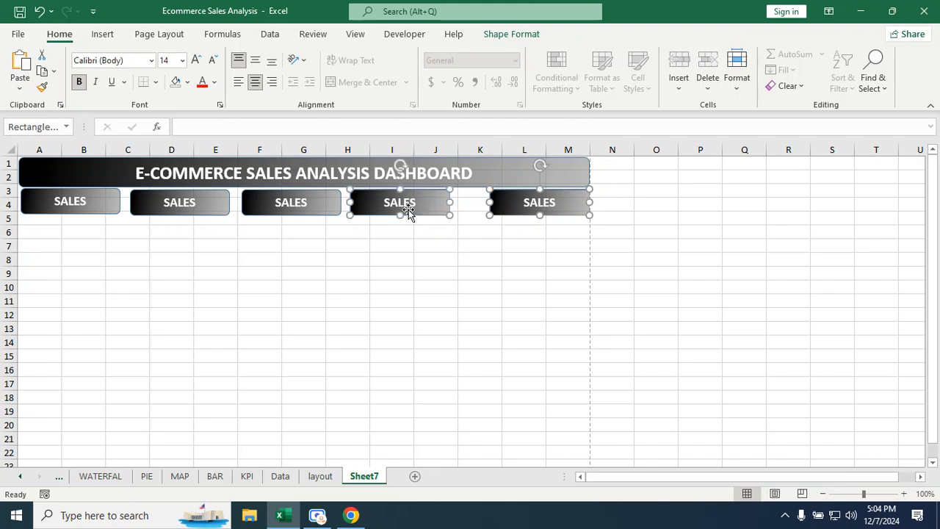
pyautogui.keyDown('ctrl'); pyautogui.click(290, 206); pyautogui.keyUp('ctrl')
pyautogui.keyDown('ctrl'); pyautogui.click(193, 206); pyautogui.keyUp('ctrl')
pyautogui.keyDown('ctrl'); pyautogui.click(107, 208); pyautogui.keyUp('ctrl')
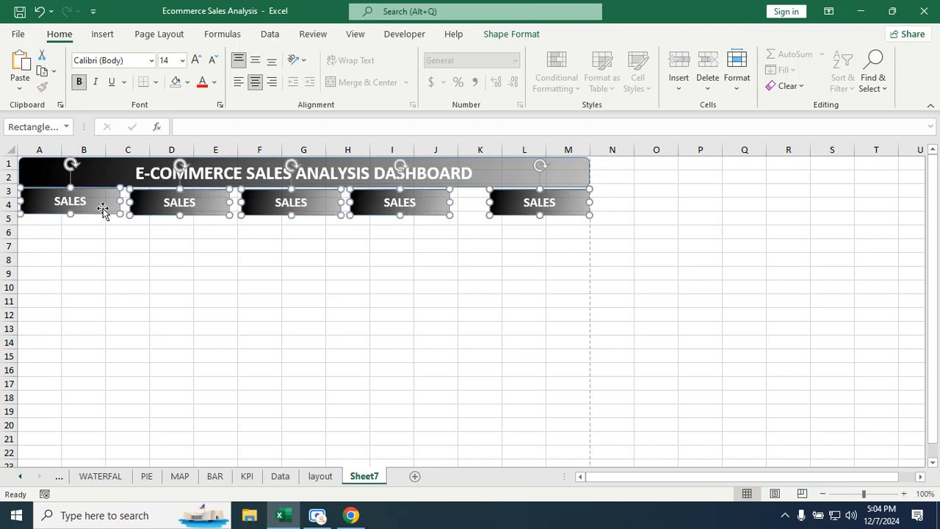
pyautogui.click(495, 36)
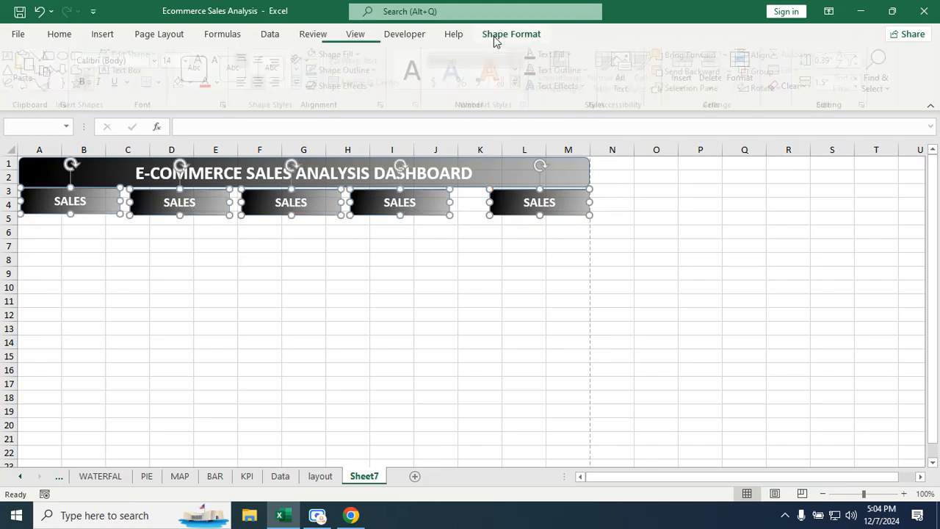
pyautogui.click(769, 56)
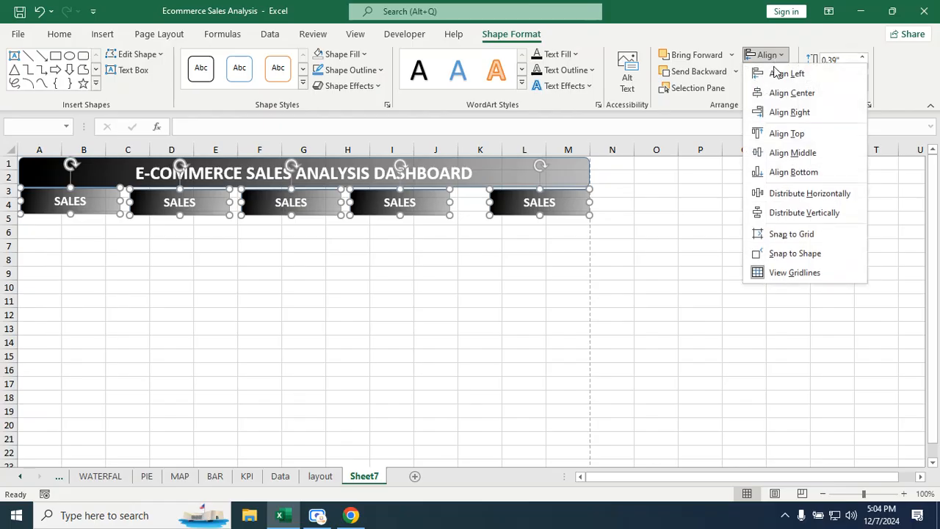
pyautogui.click(789, 194)
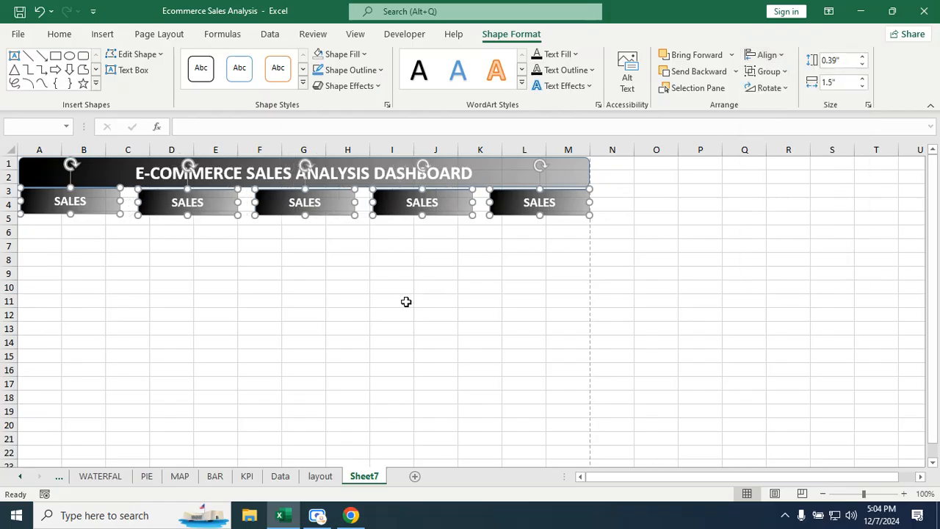
pyautogui.click(166, 263)
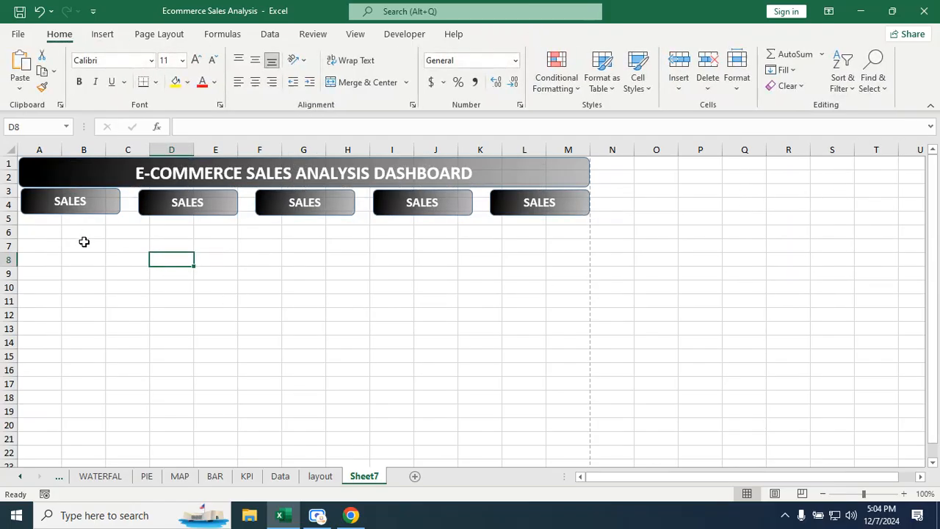
# Following the layout sheet, copy Sheet7's first SALES box directly beneath itself and stretch the copy down to row 9
pyautogui.click(309, 481)
pyautogui.click(247, 156)
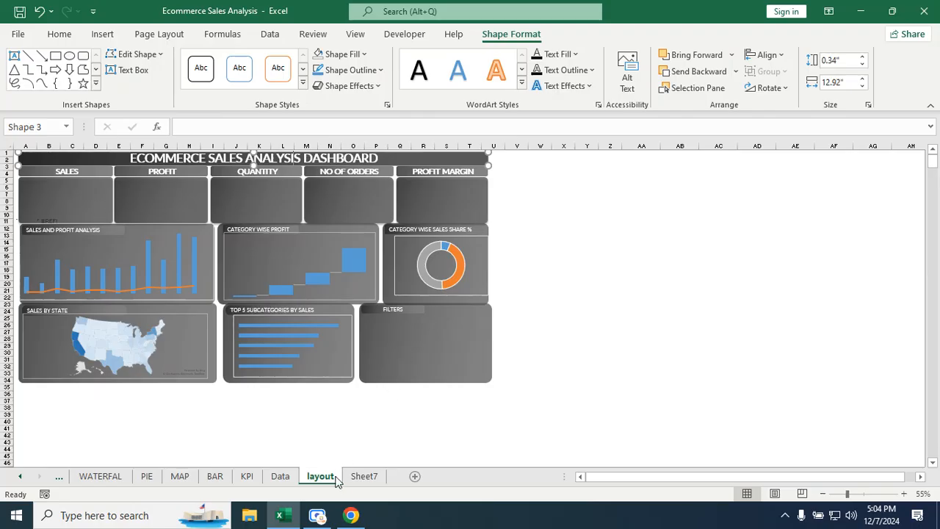
pyautogui.click(364, 476)
pyautogui.click(108, 207)
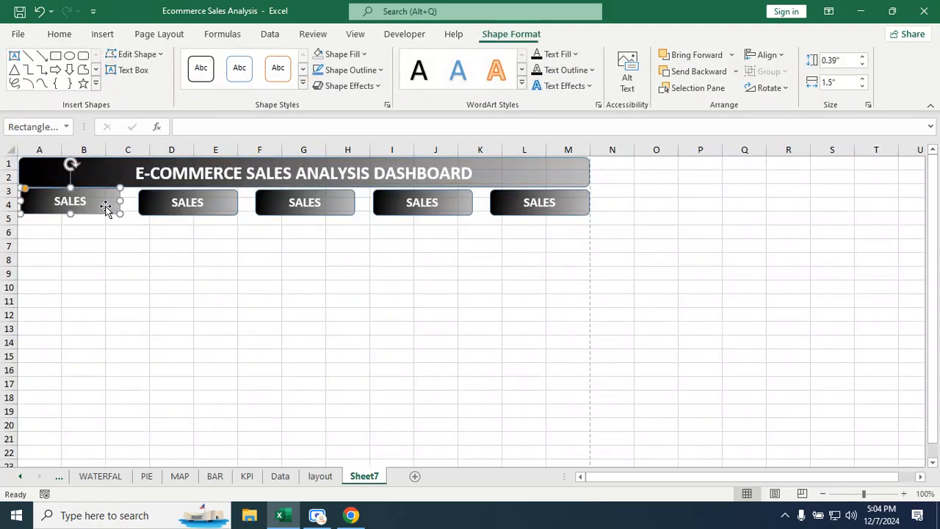
pyautogui.moveTo(96, 204); pyautogui.dragTo(98, 230)
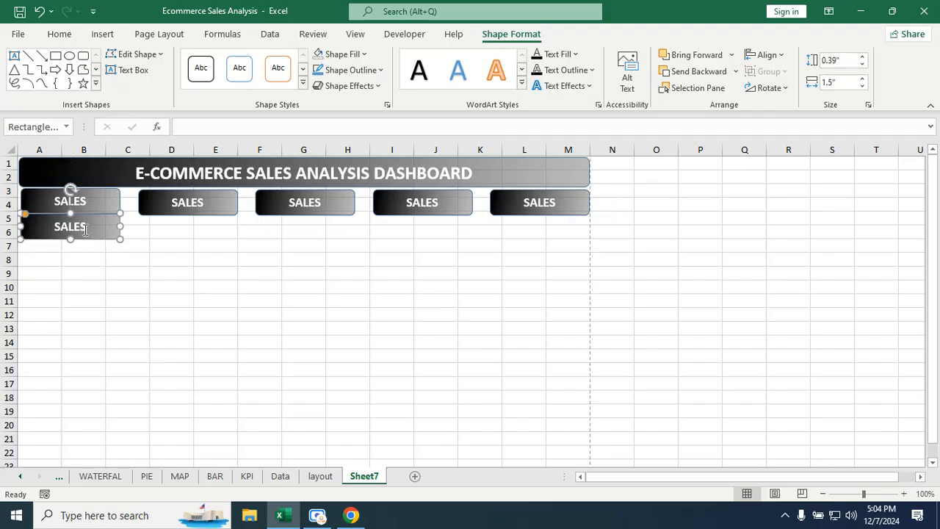
pyautogui.click(79, 244)
pyautogui.click(83, 259)
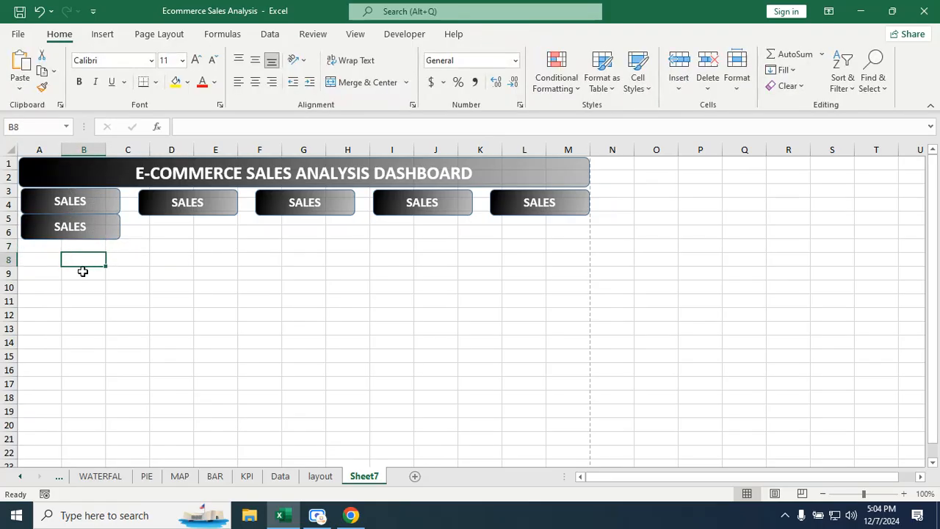
pyautogui.click(86, 226)
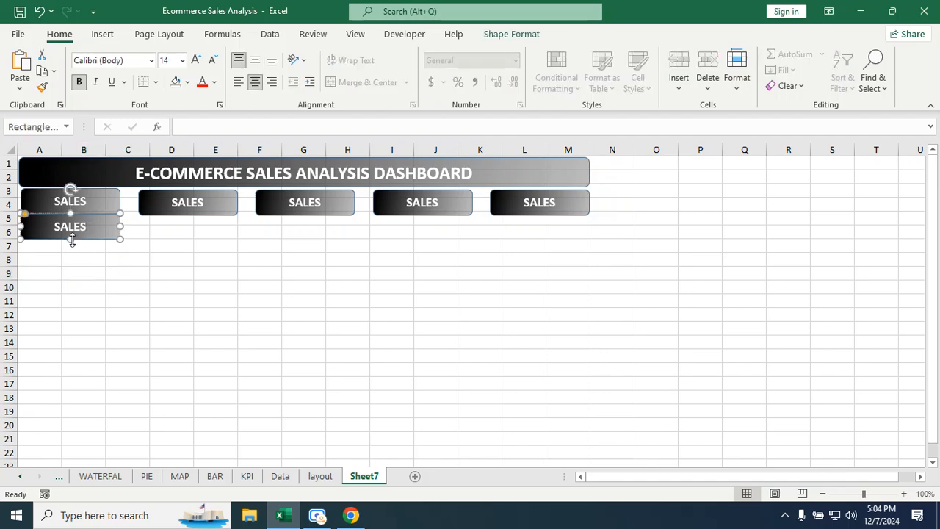
pyautogui.moveTo(71, 240); pyautogui.dragTo(66, 279)
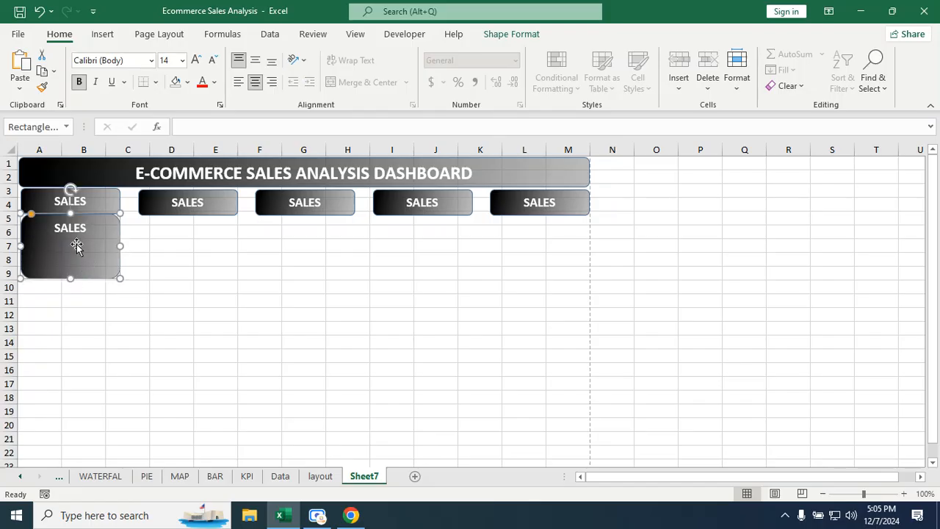
# Copy the tall SALES box beneath each of the other four header boxes and nudge the third copy up
pyautogui.moveTo(65, 242); pyautogui.dragTo(533, 247)
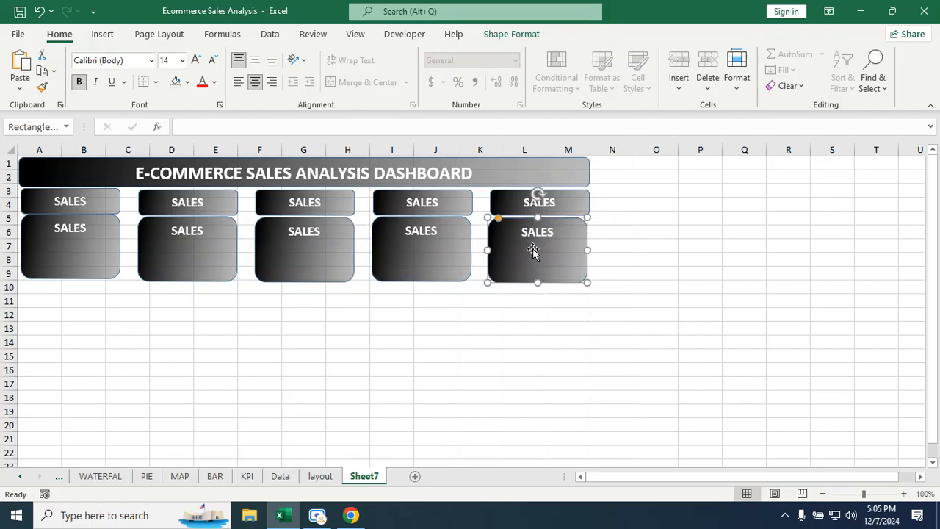
pyautogui.click(286, 246)
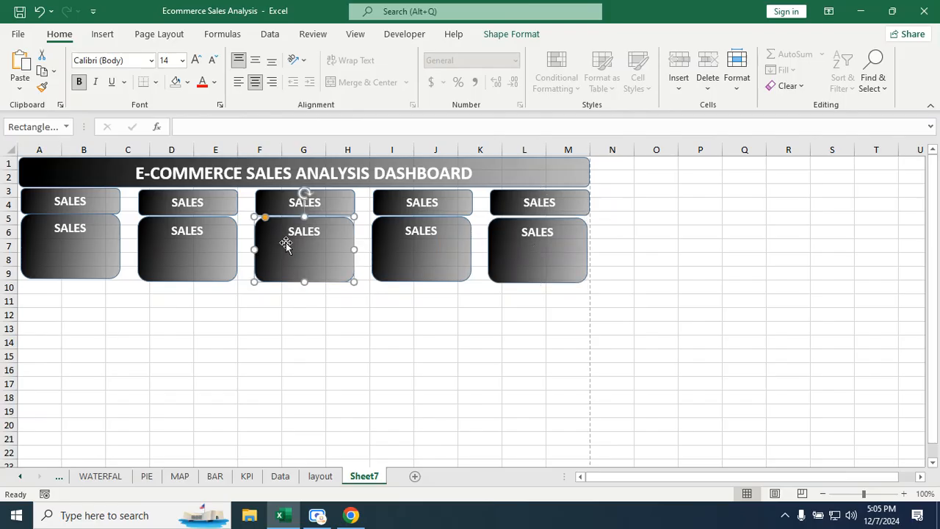
pyautogui.press('Up')
pyautogui.click(173, 321)
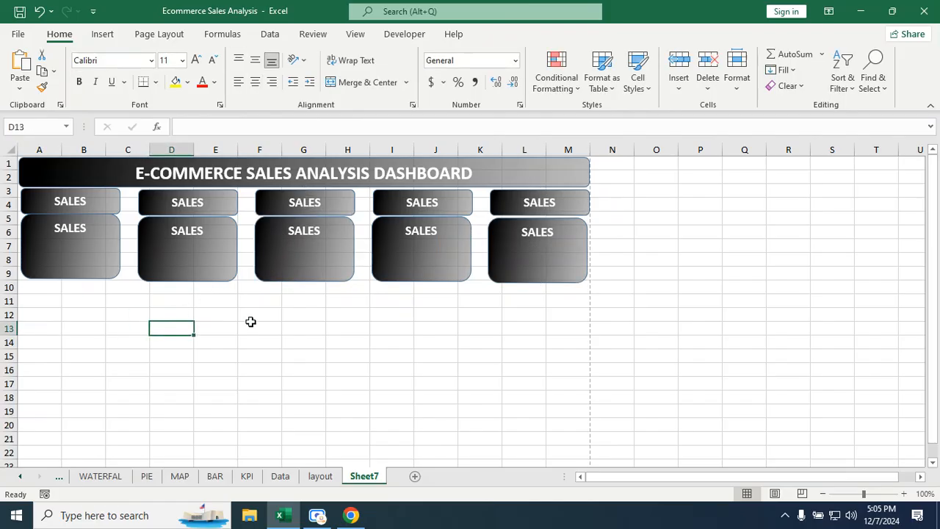
# Following the layout sheet, copy the first tall box into rows 10–18, widen it across columns A–F and clear its SALES text
pyautogui.click(321, 478)
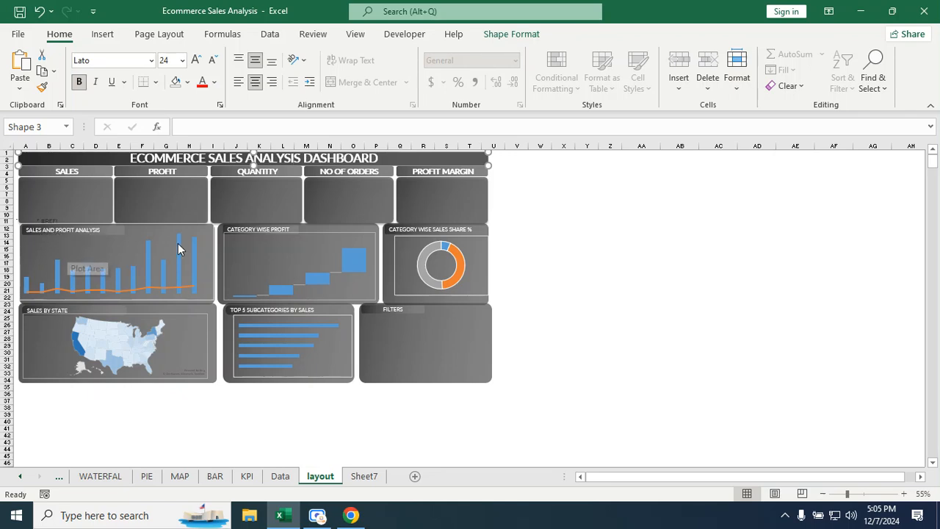
pyautogui.click(56, 210)
pyautogui.click(173, 212)
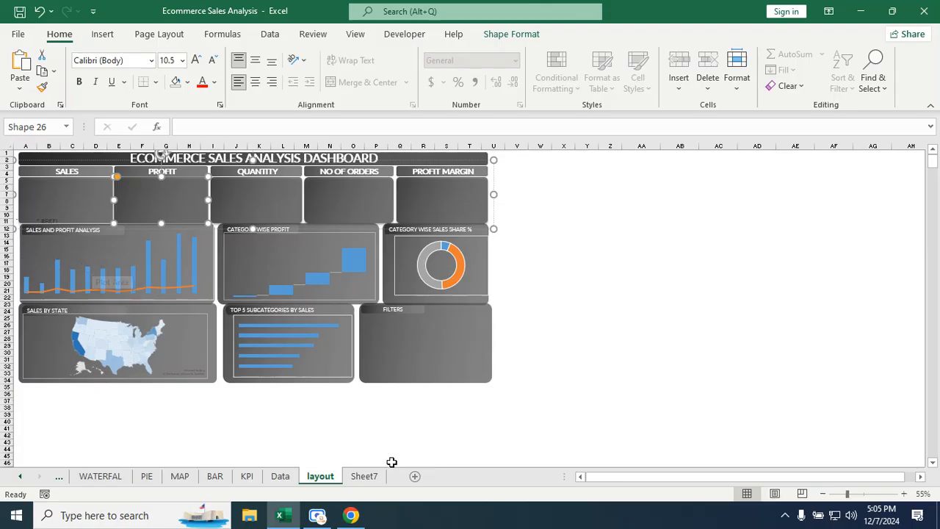
pyautogui.click(362, 476)
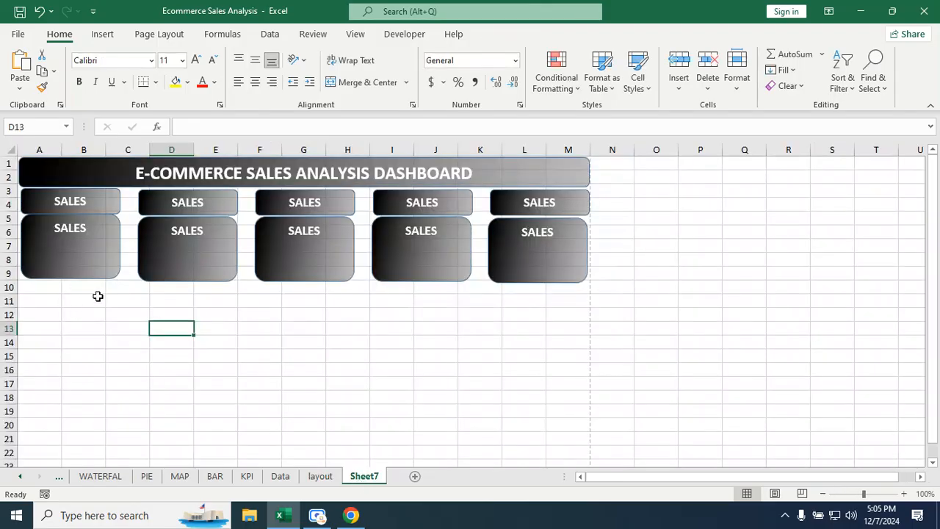
pyautogui.click(67, 265)
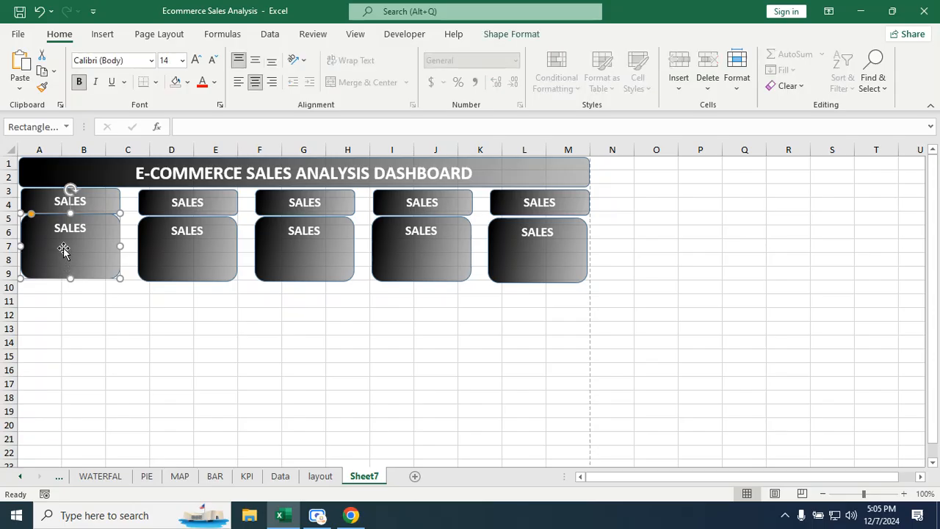
pyautogui.moveTo(64, 251); pyautogui.dragTo(63, 321)
pyautogui.moveTo(117, 312); pyautogui.dragTo(262, 319)
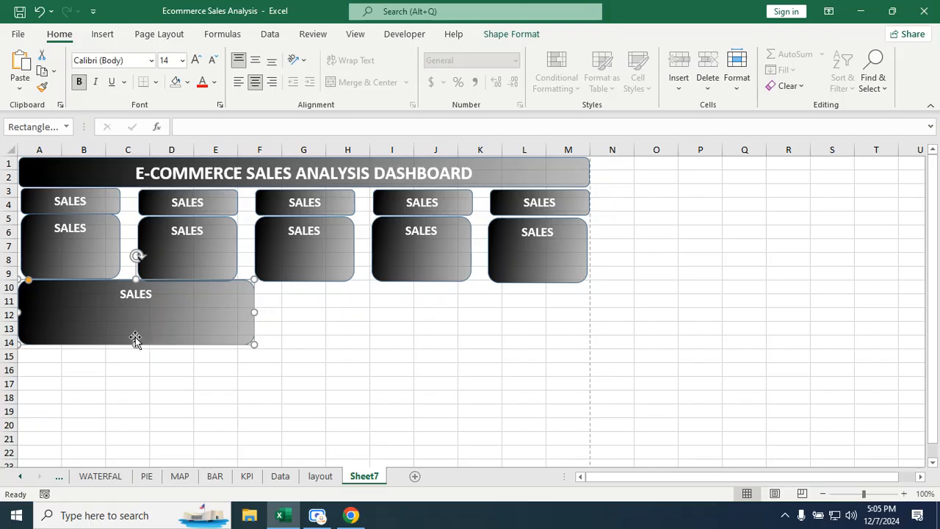
pyautogui.moveTo(136, 344); pyautogui.dragTo(127, 401)
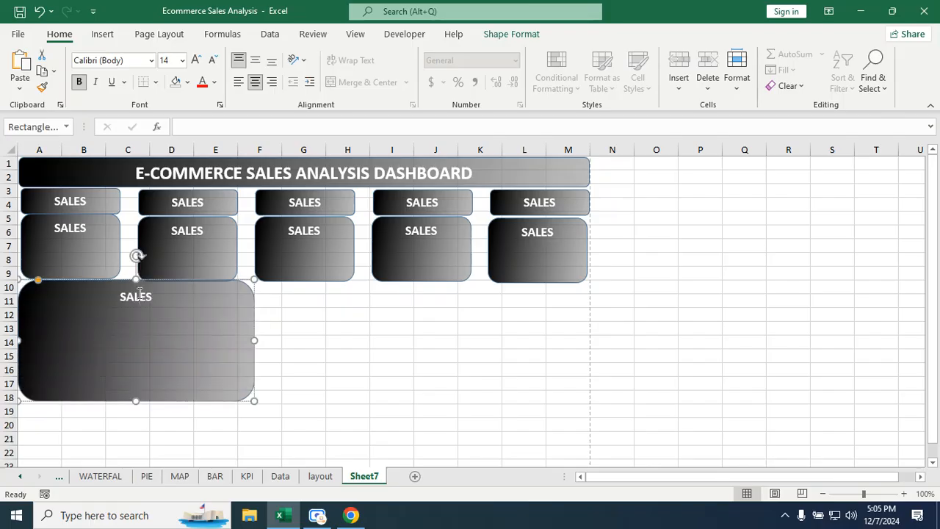
pyautogui.press('BackSpace')
pyautogui.press('BackSpace')
pyautogui.press('BackSpace')
# Copy the large blank panel twice alongside it, narrowing the copies to fill rows 10–18 up to the banner's right edge
pyautogui.moveTo(101, 320); pyautogui.dragTo(339, 321)
pyautogui.moveTo(490, 340); pyautogui.dragTo(464, 341)
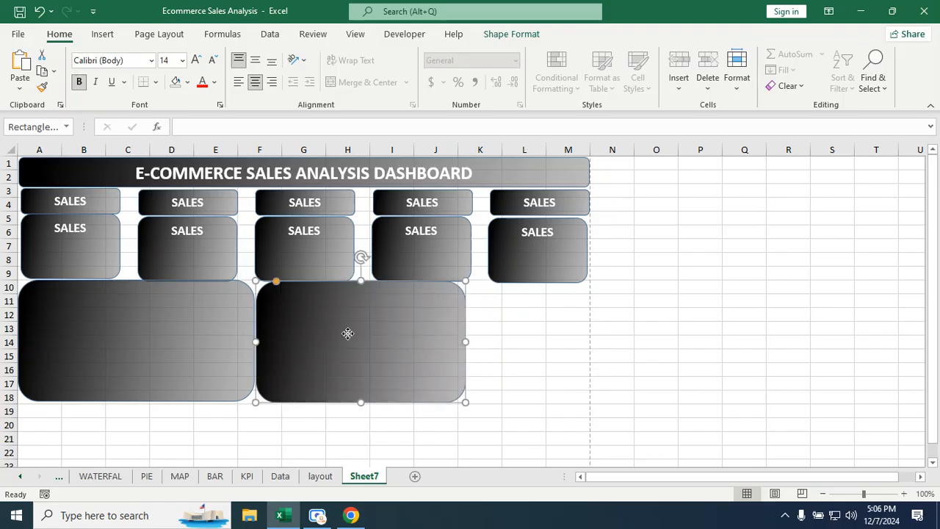
pyautogui.moveTo(347, 334); pyautogui.dragTo(473, 335)
pyautogui.moveTo(382, 340); pyautogui.dragTo(451, 341)
pyautogui.click(422, 340)
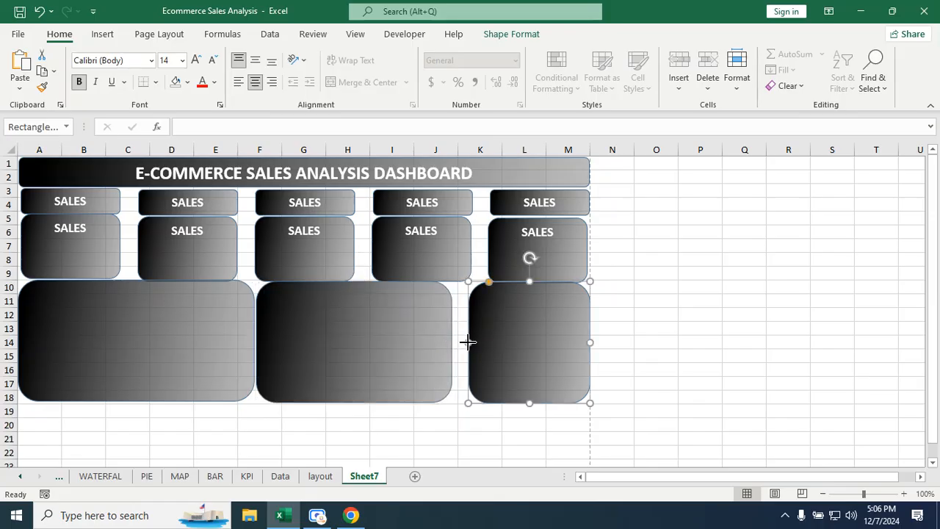
pyautogui.moveTo(468, 342); pyautogui.dragTo(455, 342)
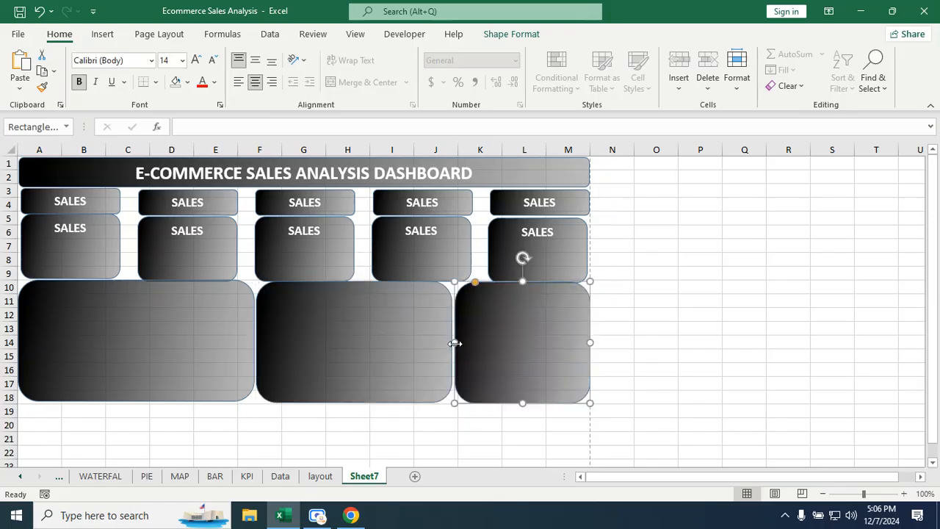
pyautogui.click(398, 413)
# Copy the large panel into a second row of three in rows 19–27, narrowing the middle and last ones to fit the banner width
pyautogui.scroll(-2, 313, 393)
pyautogui.click(172, 263)
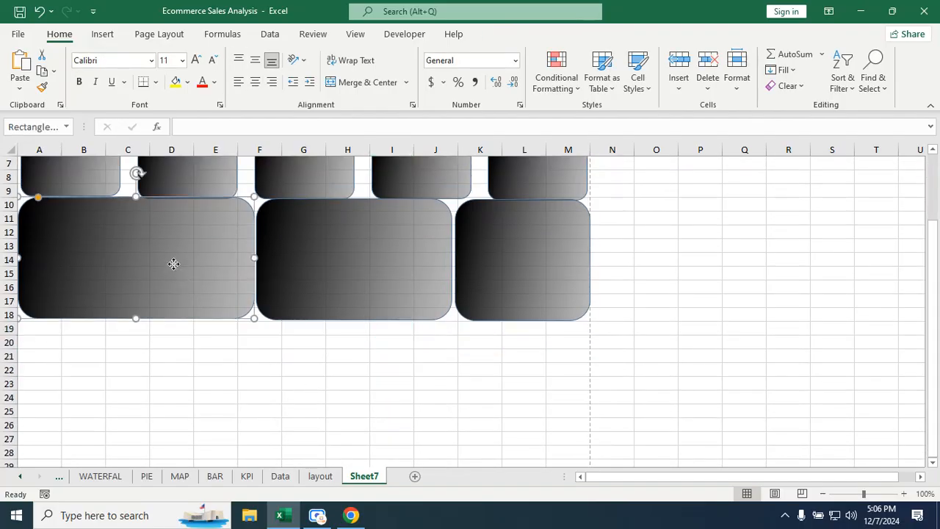
pyautogui.moveTo(147, 235); pyautogui.dragTo(388, 360)
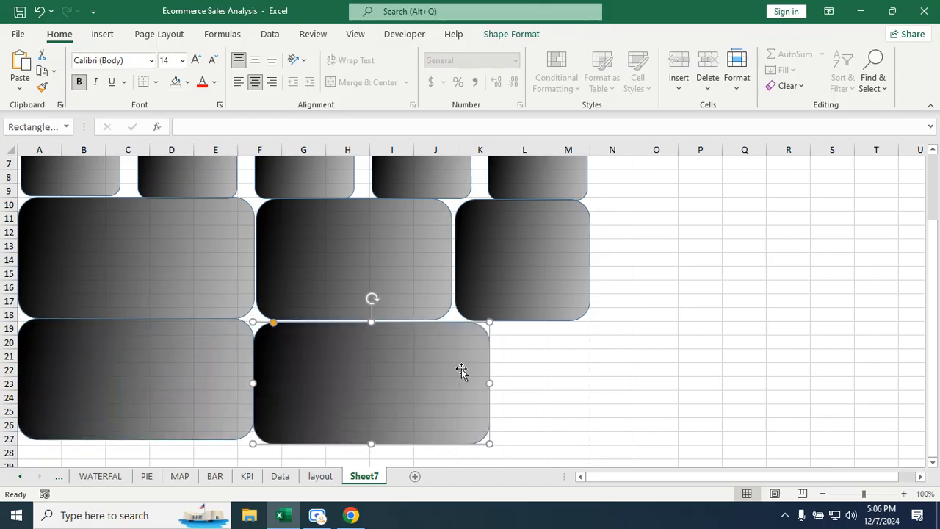
pyautogui.moveTo(488, 381); pyautogui.dragTo(432, 379)
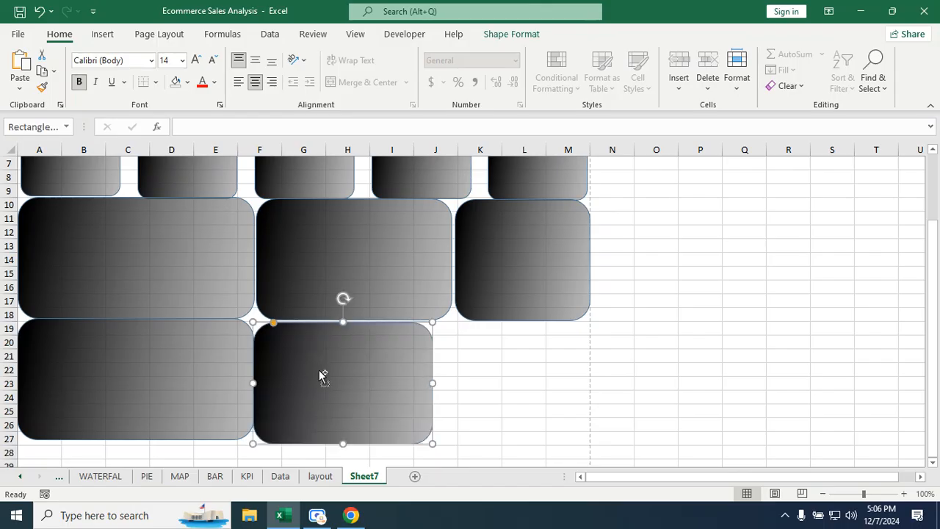
pyautogui.moveTo(321, 374); pyautogui.dragTo(477, 378)
pyautogui.moveTo(407, 386); pyautogui.dragTo(429, 382)
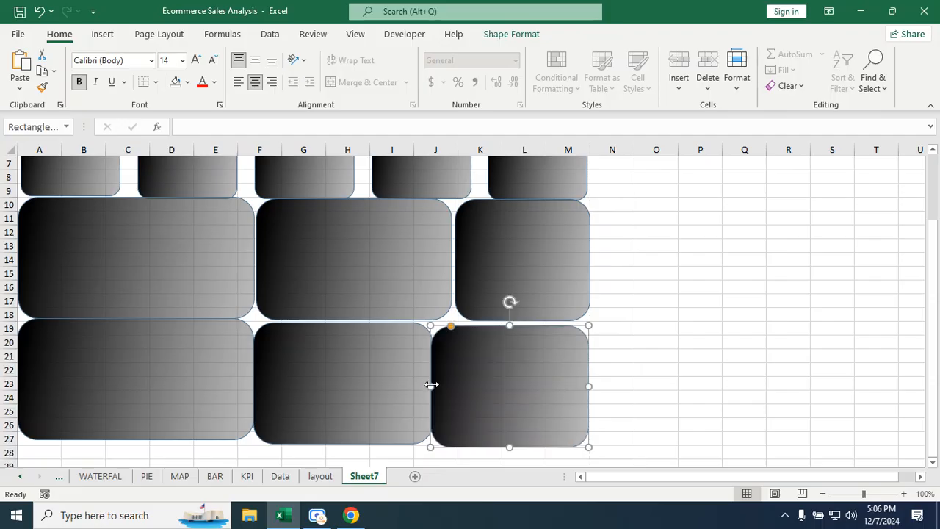
# Raise the last panel of the lower row slightly to line it up with the middle panel
pyautogui.click(139, 377)
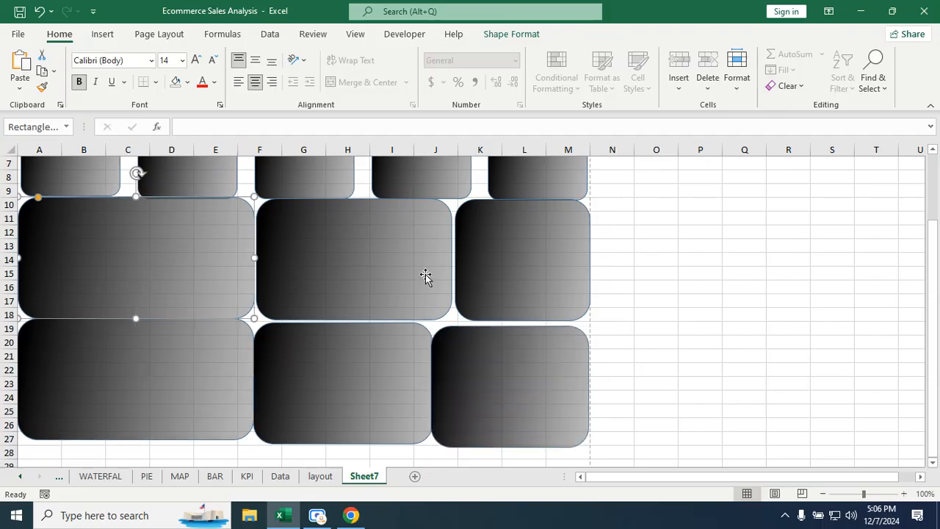
pyautogui.click(552, 374)
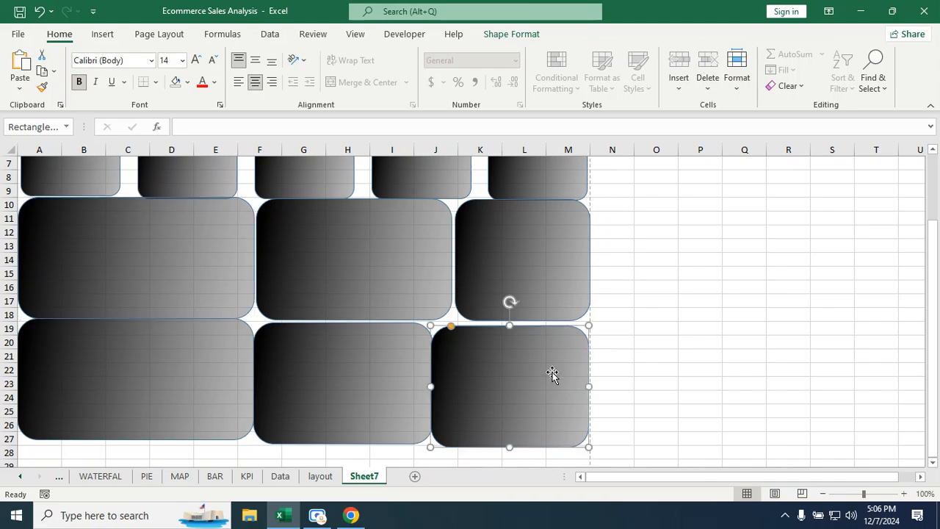
pyautogui.press('Up')
pyautogui.press('Up')
pyautogui.press('Up')
pyautogui.press('Up')
pyautogui.click(697, 359)
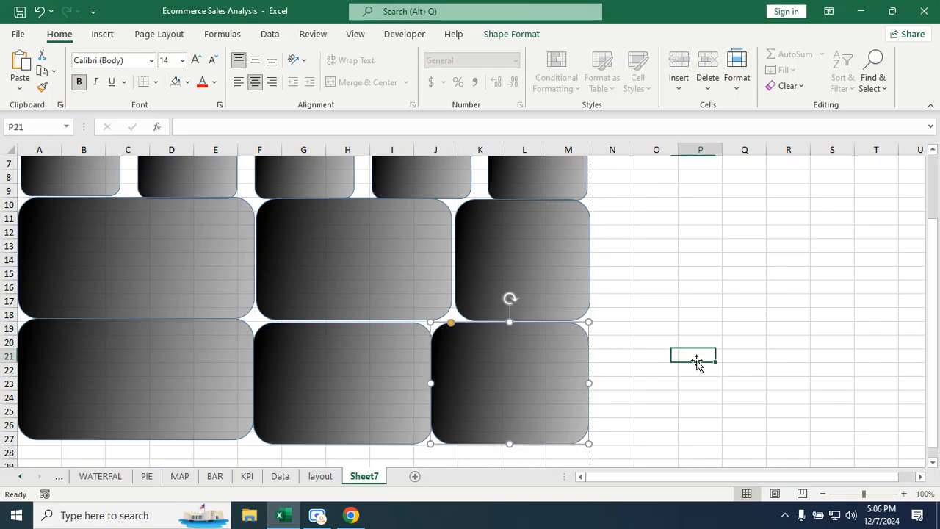
pyautogui.scroll(4, 697, 359)
pyautogui.scroll(-5, 697, 359)
pyautogui.scroll(-3, 686, 361)
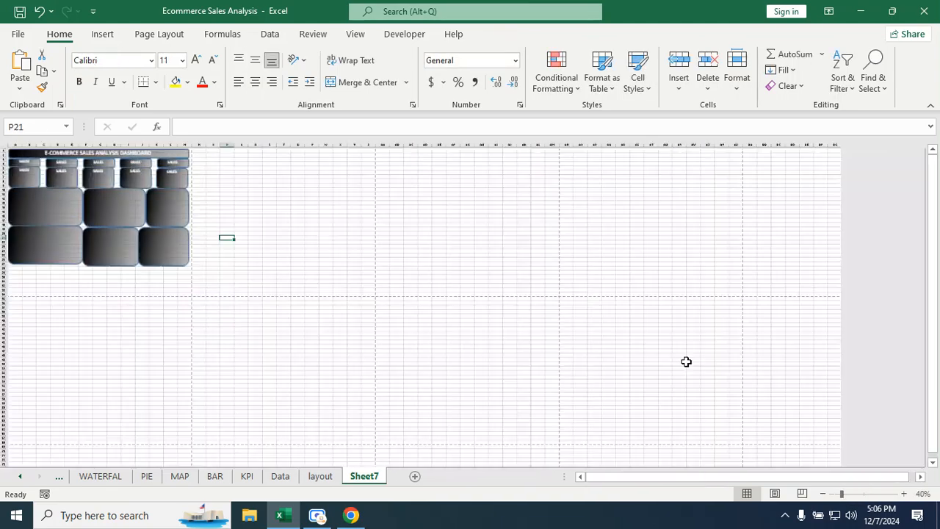
pyautogui.scroll(3, 687, 361)
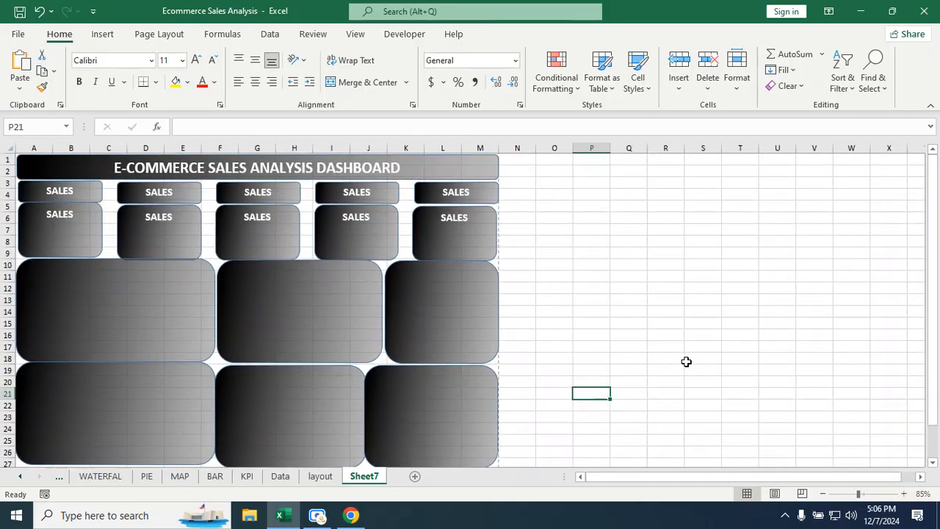
pyautogui.click(599, 240)
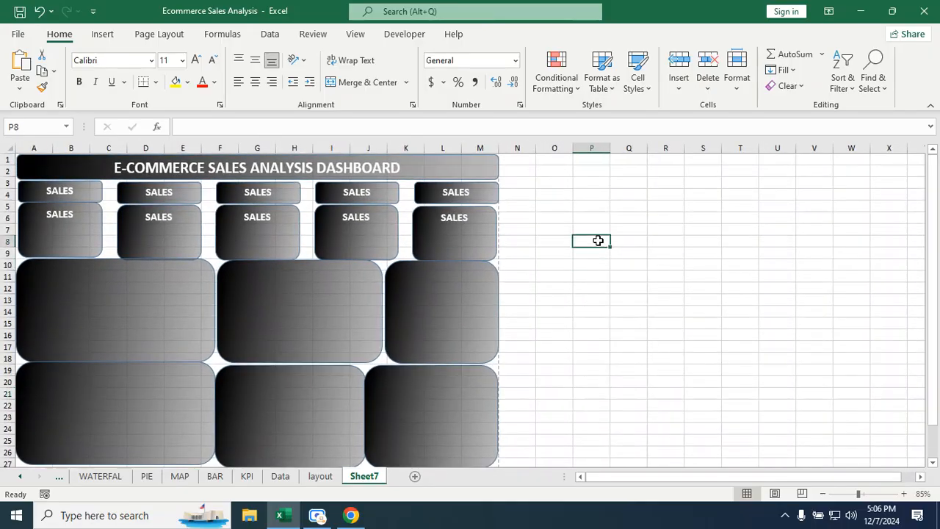
pyautogui.click(624, 213)
pyautogui.click(691, 256)
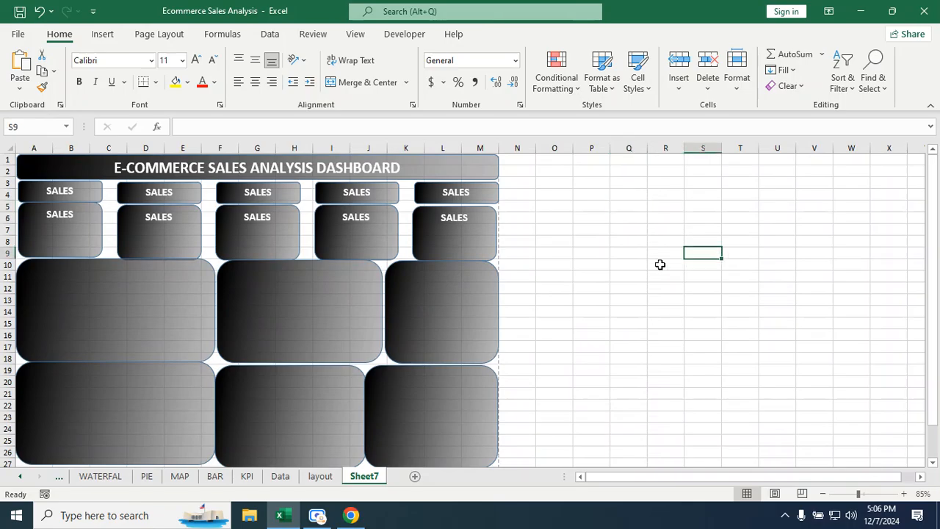
pyautogui.click(577, 226)
pyautogui.click(556, 207)
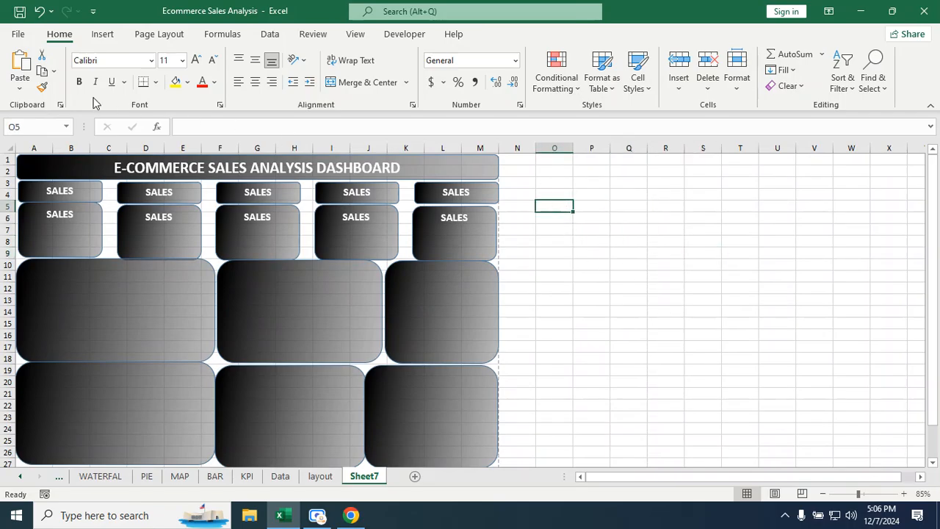
# Start adding a sheet background picture and search Bing images for "BLACK BACKGROUND"
pyautogui.click(139, 39)
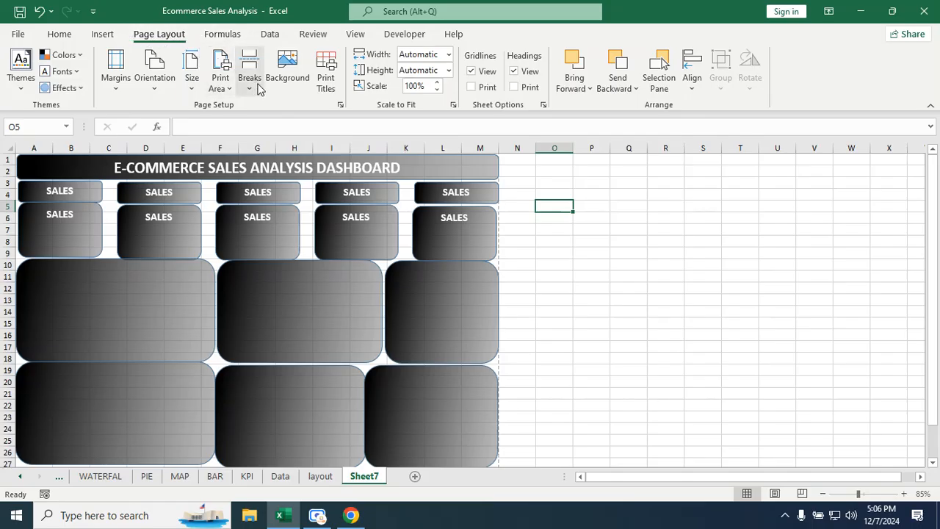
pyautogui.click(286, 67)
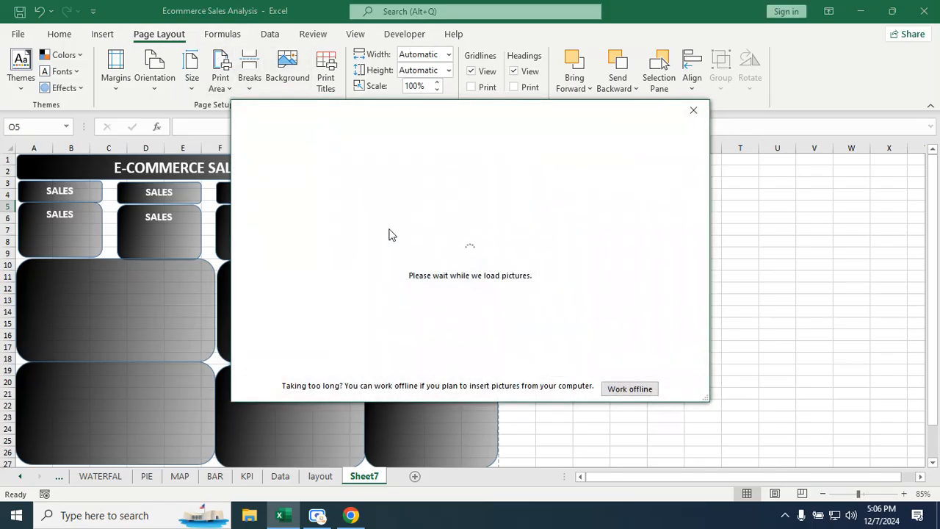
pyautogui.click(563, 223)
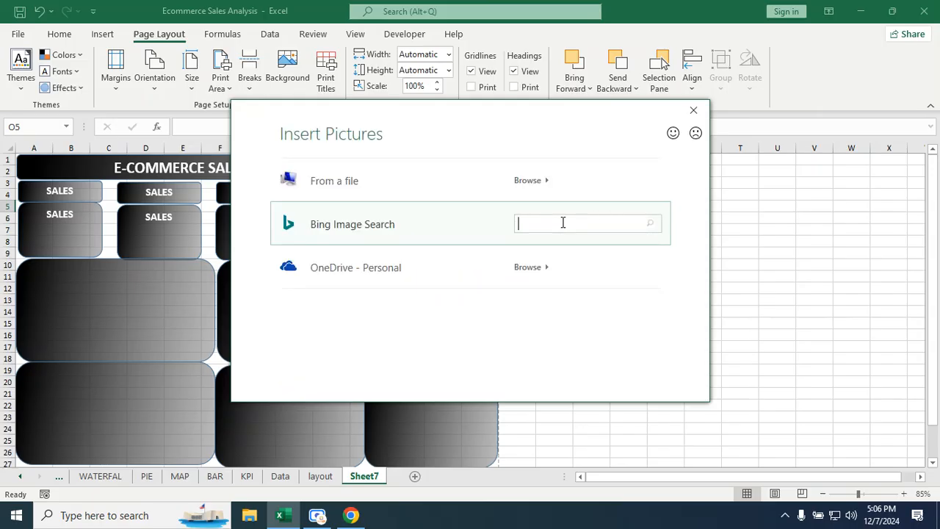
pyautogui.write('BLACK BACKGROUND')
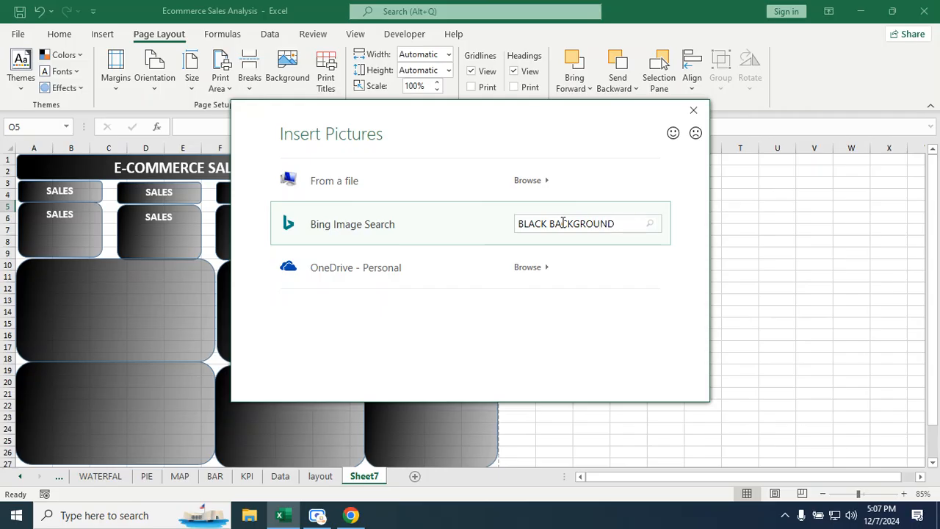
pyautogui.press('Return')
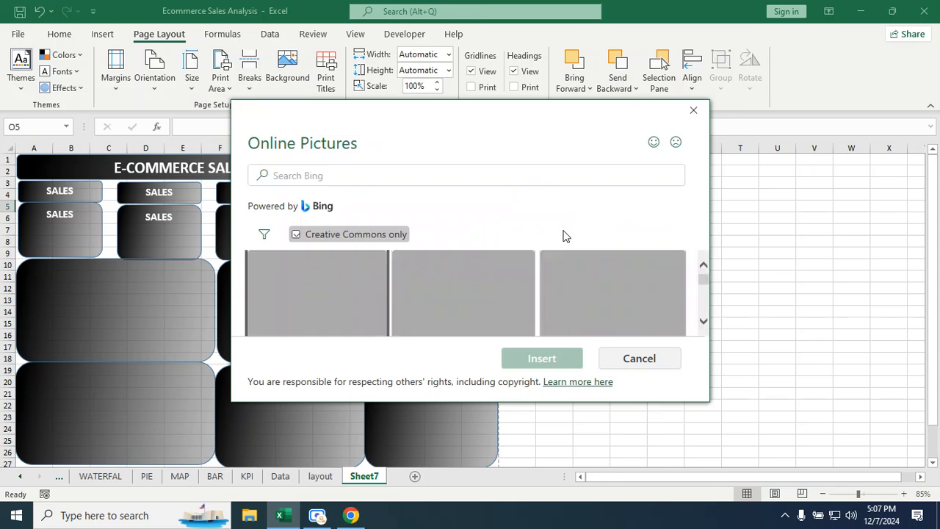
# Insert the black picture with the glowing hexagonal mesh pattern from the search results as the sheet background
pyautogui.click(703, 322)
pyautogui.click(705, 323)
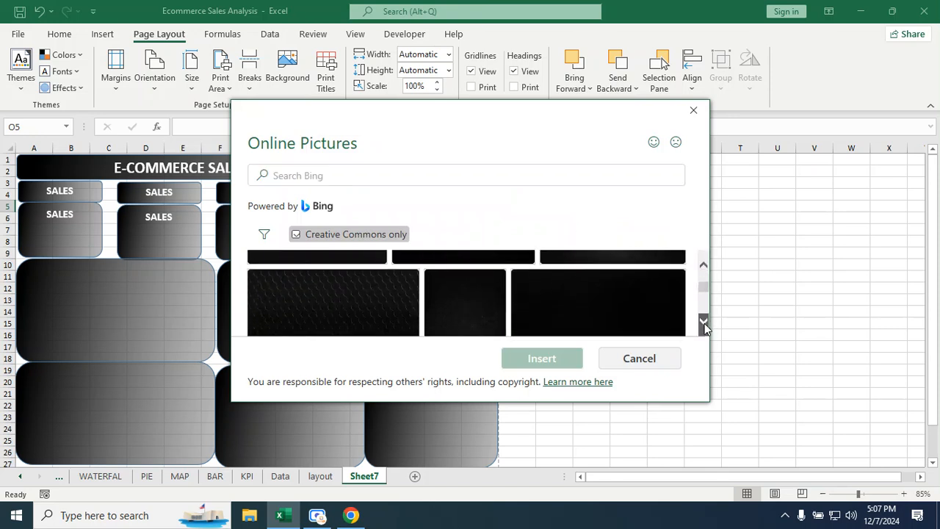
pyautogui.click(705, 323)
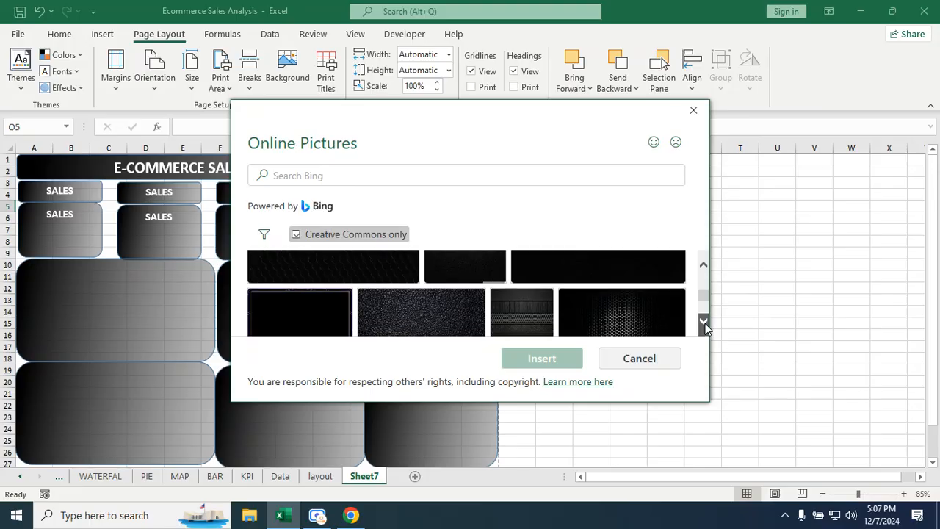
pyautogui.click(627, 273)
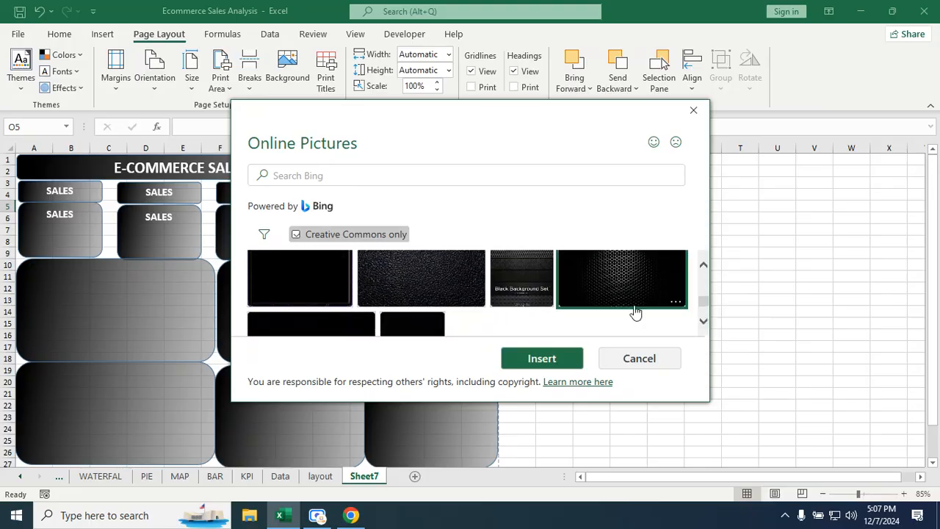
pyautogui.click(541, 360)
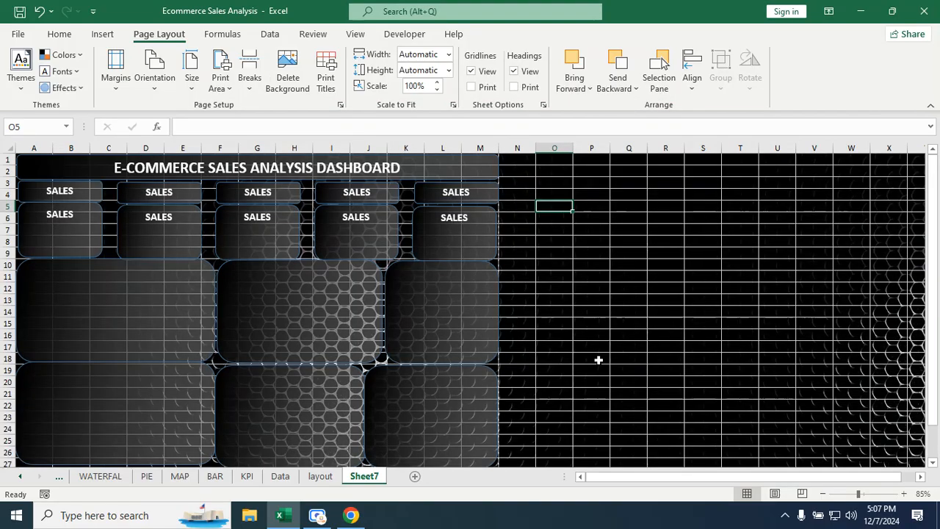
pyautogui.scroll(-6, 598, 360)
pyautogui.scroll(6, 598, 360)
# Save a copy of the workbook in the Documents folder as "Ecommerce Sales Analysis 1" and close it
pyautogui.click(18, 35)
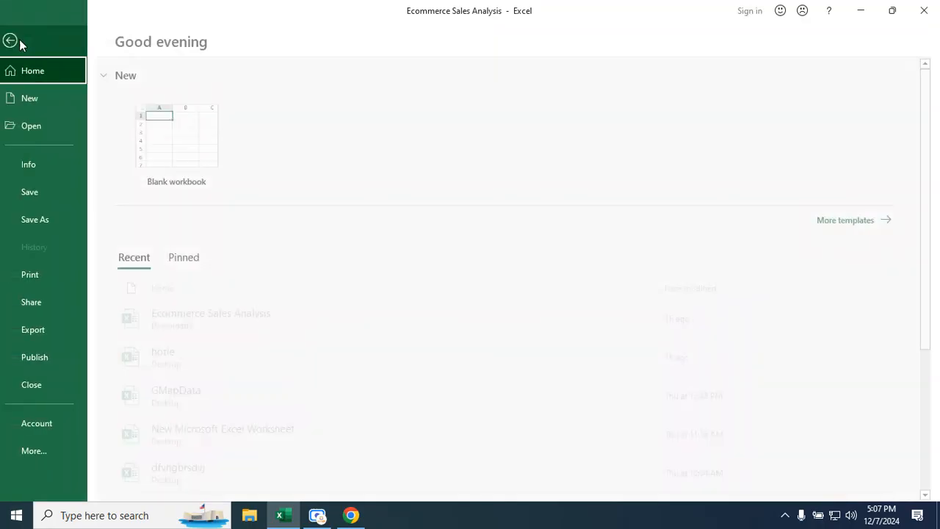
pyautogui.click(66, 219)
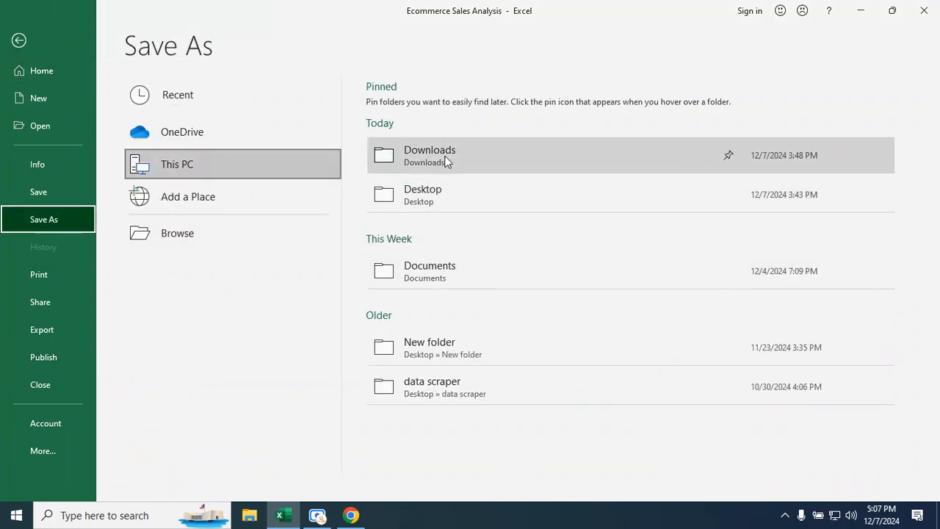
pyautogui.click(401, 280)
pyautogui.click(413, 266)
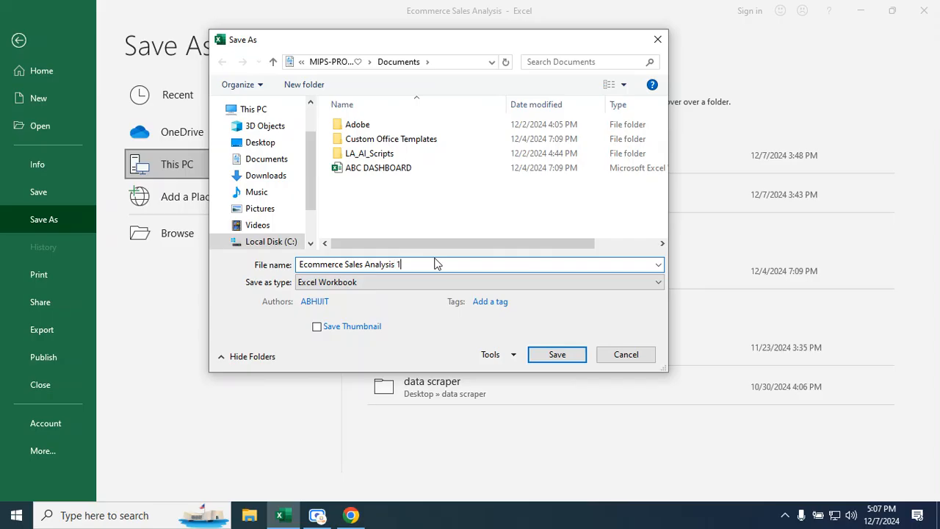
pyautogui.click(557, 355)
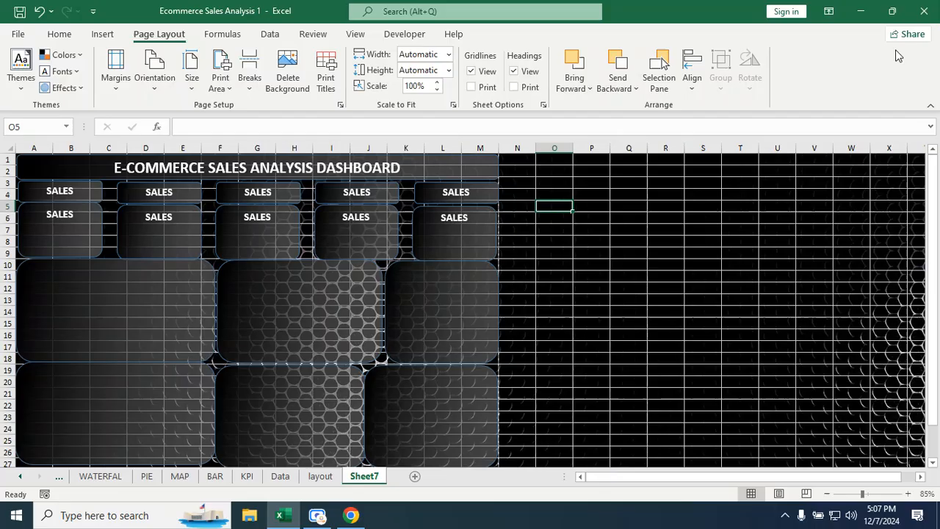
pyautogui.click(924, 11)
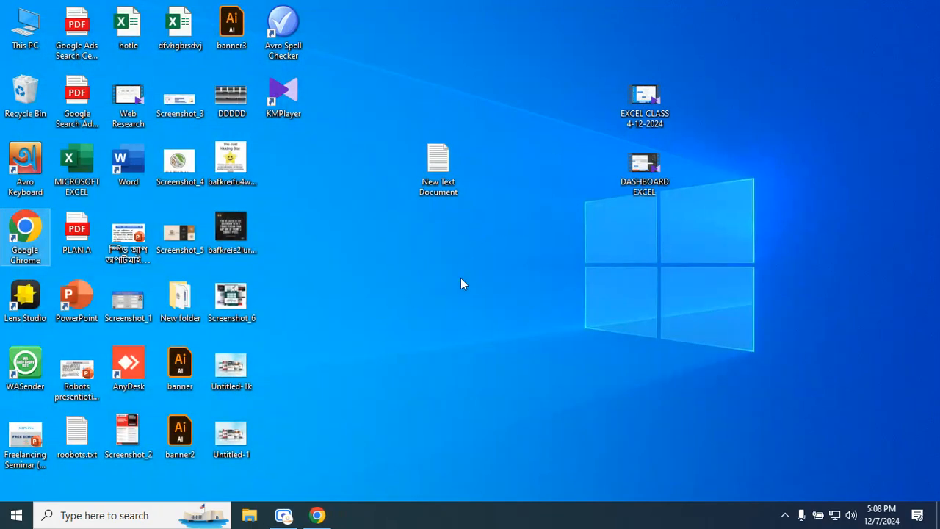
pyautogui.rightClick(462, 279)
pyautogui.click(493, 321)
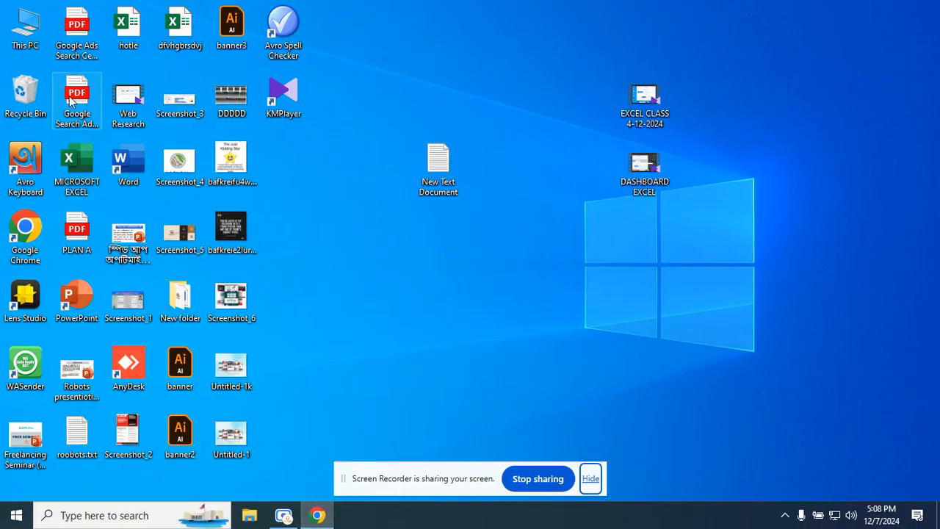
pyautogui.click(283, 514)
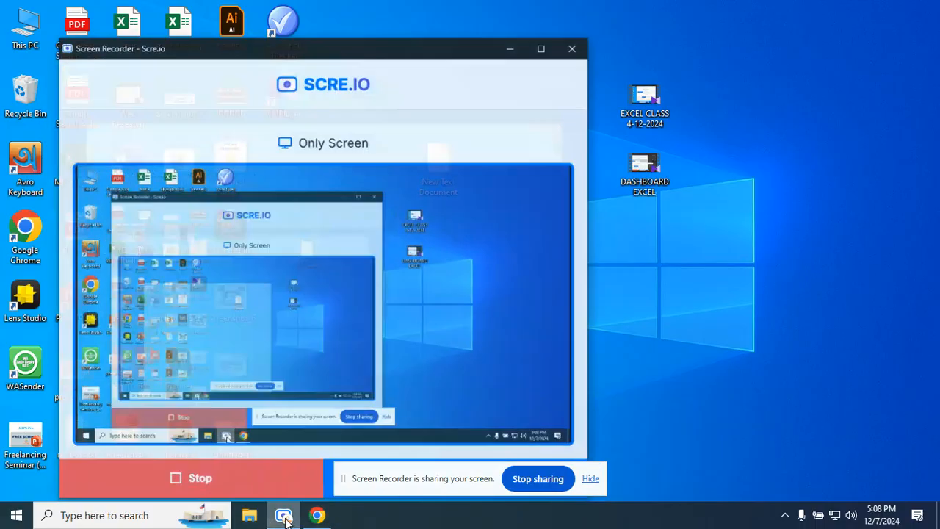